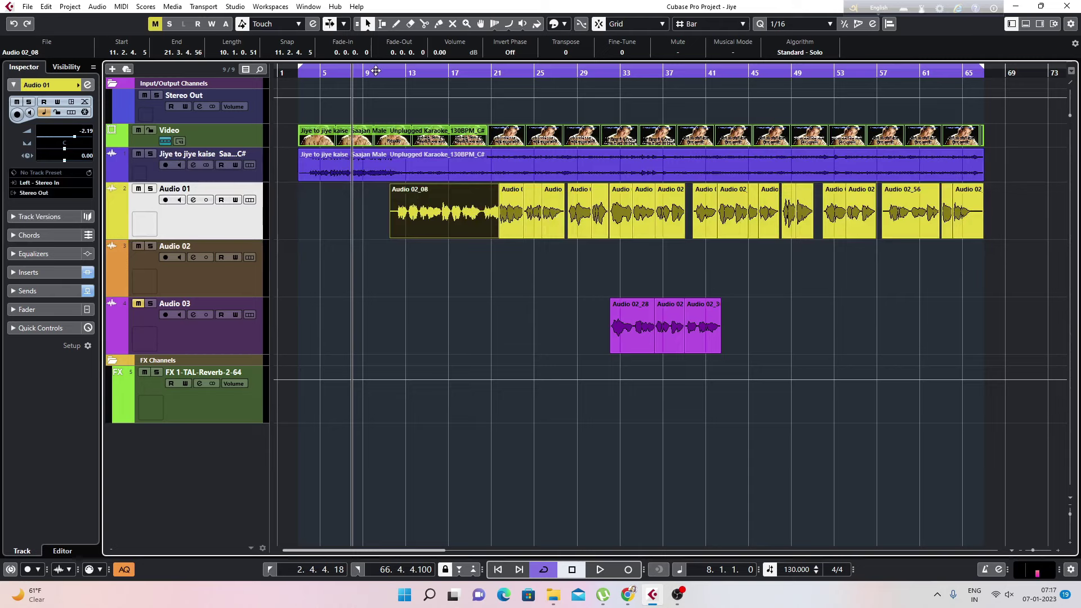
- Play the song from about bar 10 and lower the Audio 01 track's volume to -3.35 dB while listening
{"action": "left_click", "coordinate": [376, 70]}
{"action": "key", "text": "space"}
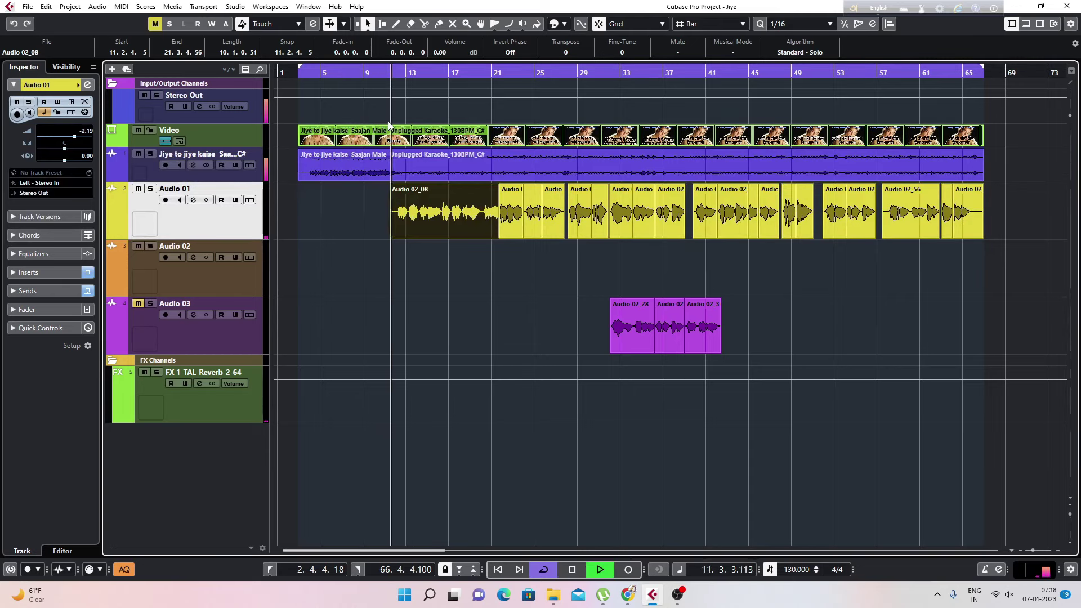
{"action": "left_click_drag", "start_coordinate": [73, 137], "coordinate": [72, 138]}
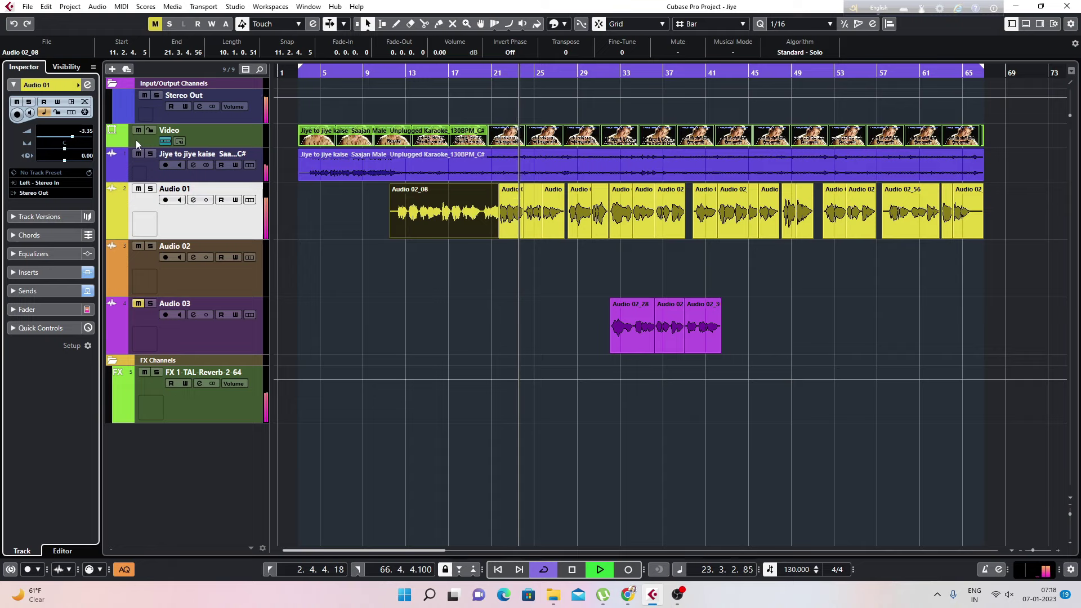
{"action": "key", "text": "space"}
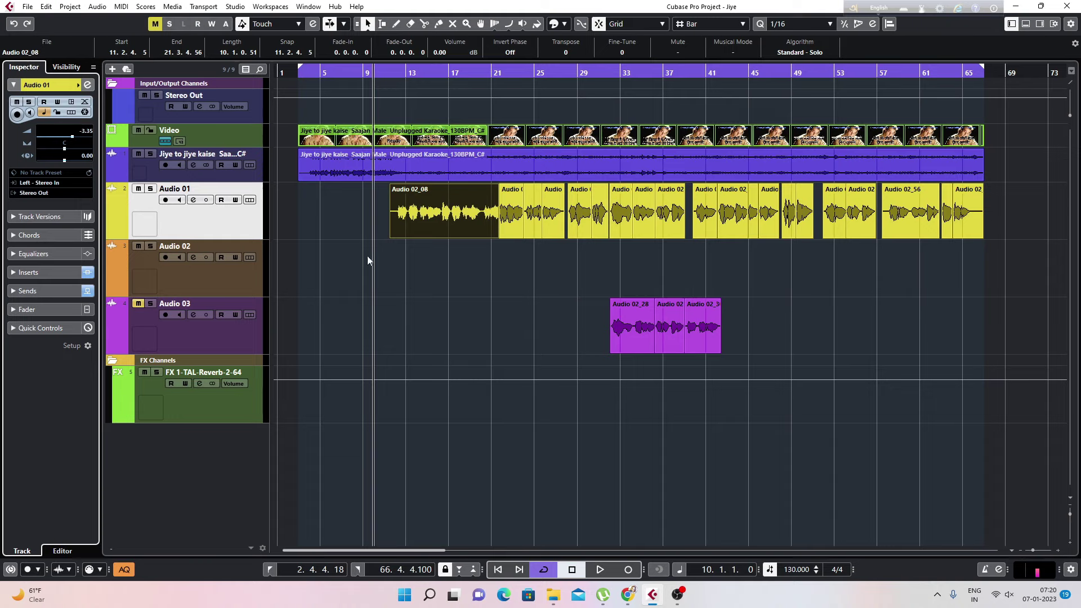
- Remove the TAL-Reverb-2-64 insert from Audio 01, discarding its changes, and turn off the FabFilter Pro-Q 3 insert
{"action": "left_click", "coordinate": [209, 229]}
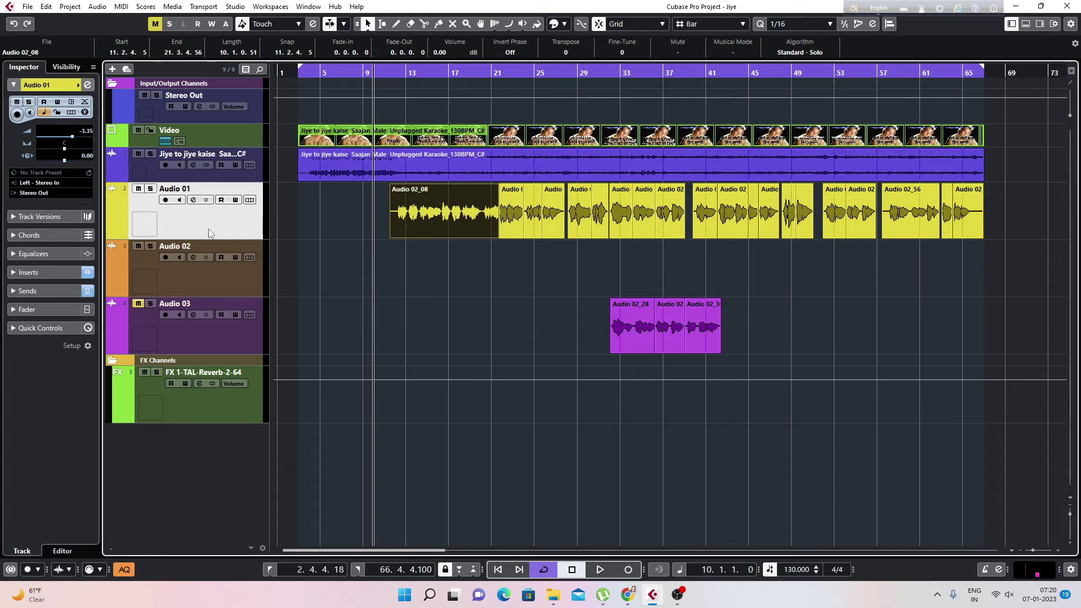
{"action": "left_click", "coordinate": [193, 200]}
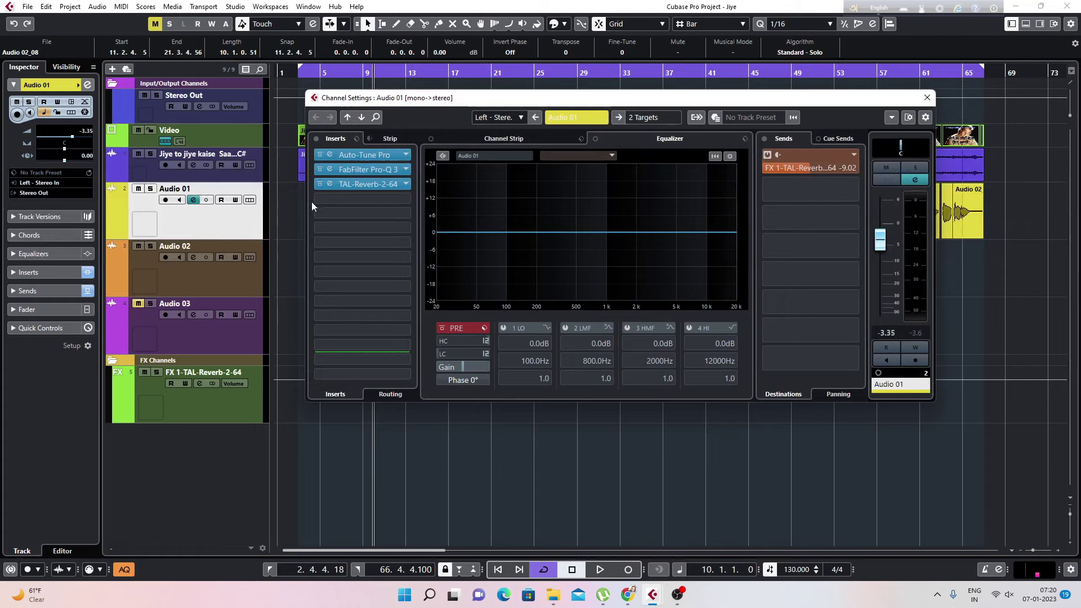
{"action": "left_click", "coordinate": [366, 184]}
{"action": "scroll", "coordinate": [364, 217], "scroll_direction": "up", "scroll_amount": 5}
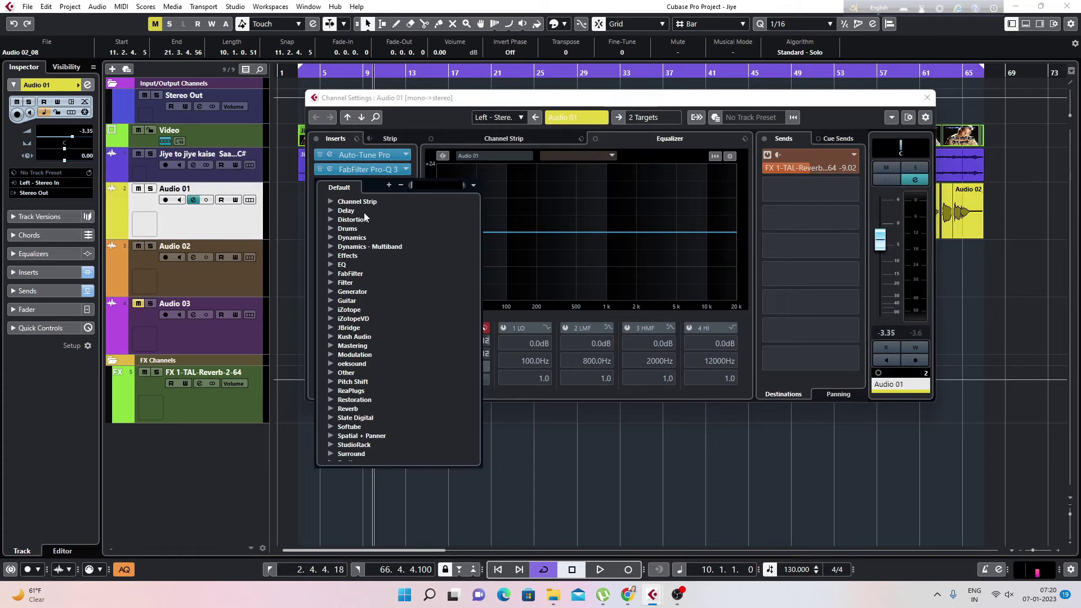
{"action": "left_click", "coordinate": [351, 206]}
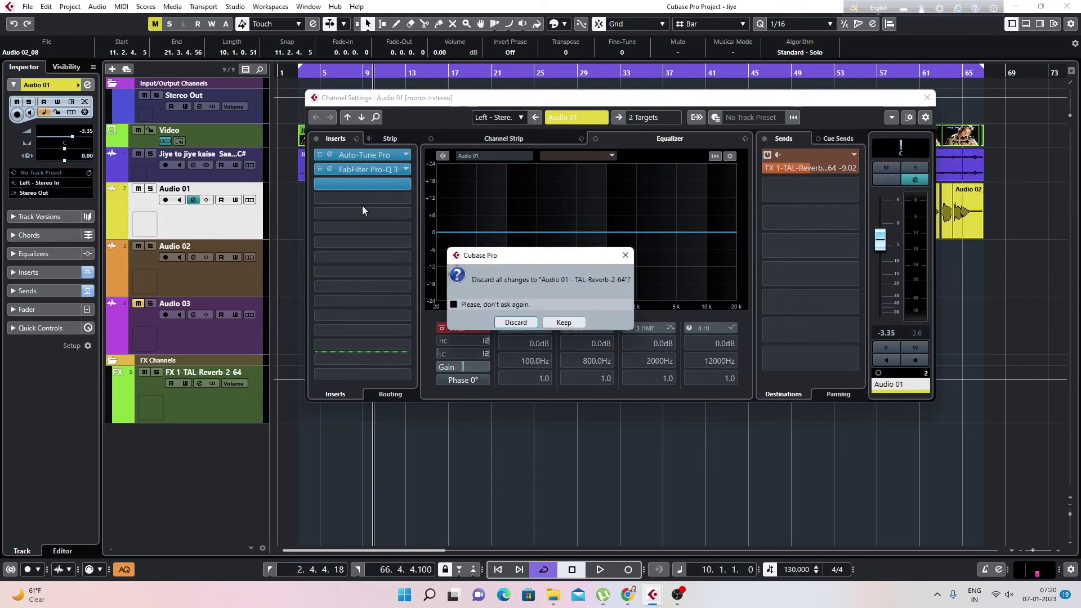
{"action": "left_click", "coordinate": [528, 326]}
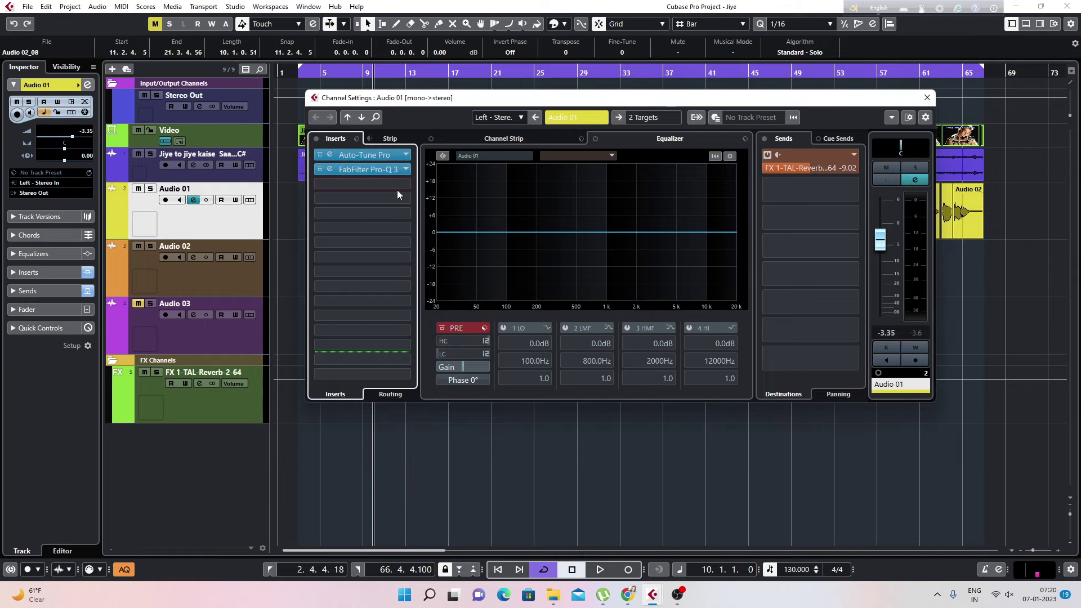
{"action": "left_click", "coordinate": [318, 169]}
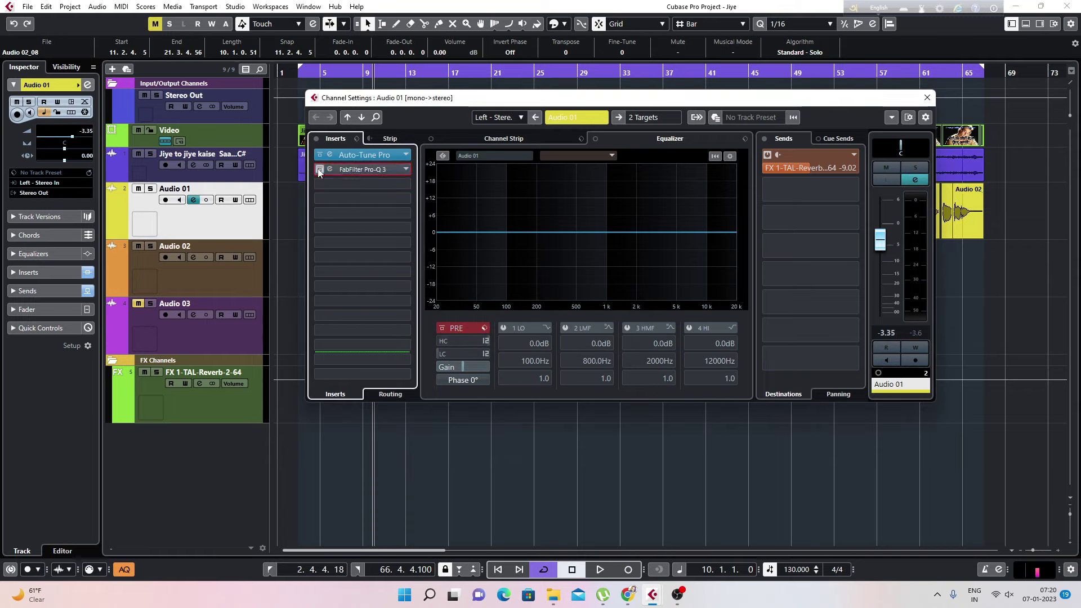
{"action": "left_click", "coordinate": [928, 98]}
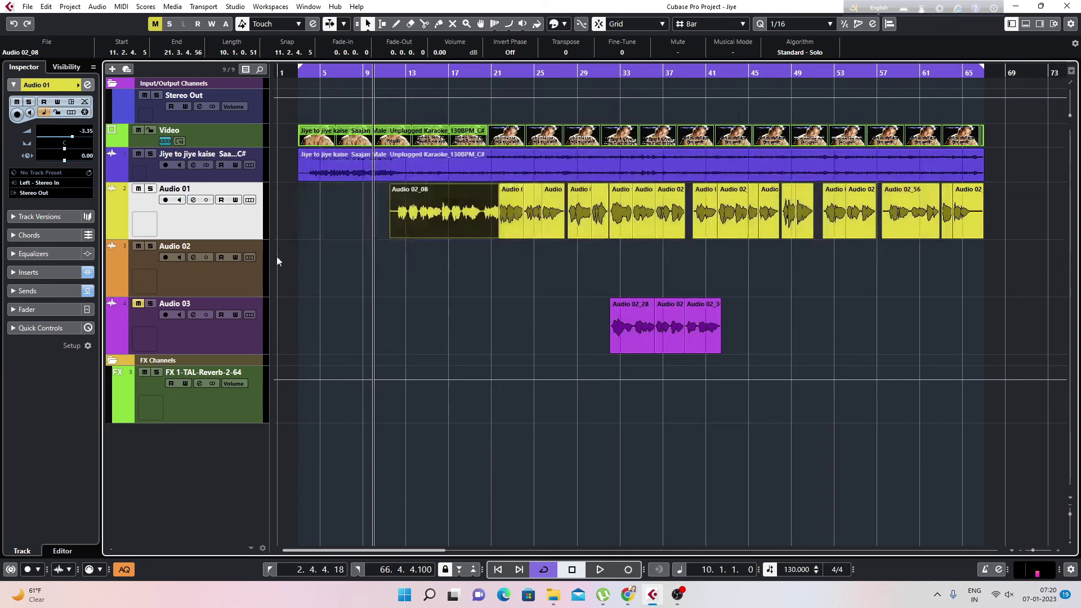
- Open the Auto-Tune Pro insert on Audio 01 and set its key to C#
{"action": "left_click", "coordinate": [193, 200]}
{"action": "left_click", "coordinate": [330, 154]}
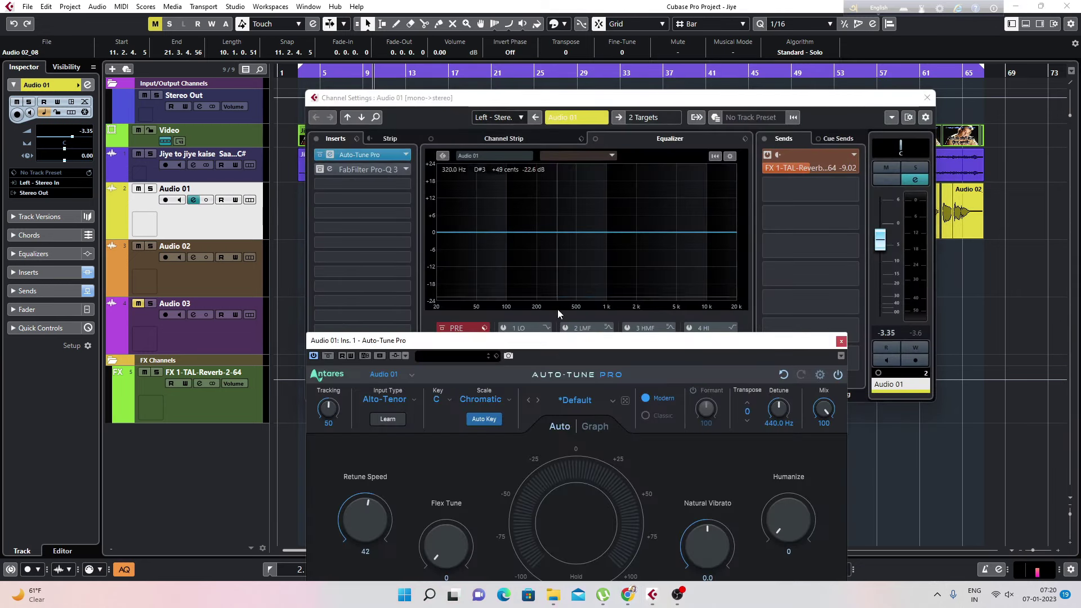
{"action": "left_click_drag", "start_coordinate": [551, 343], "coordinate": [506, 205]}
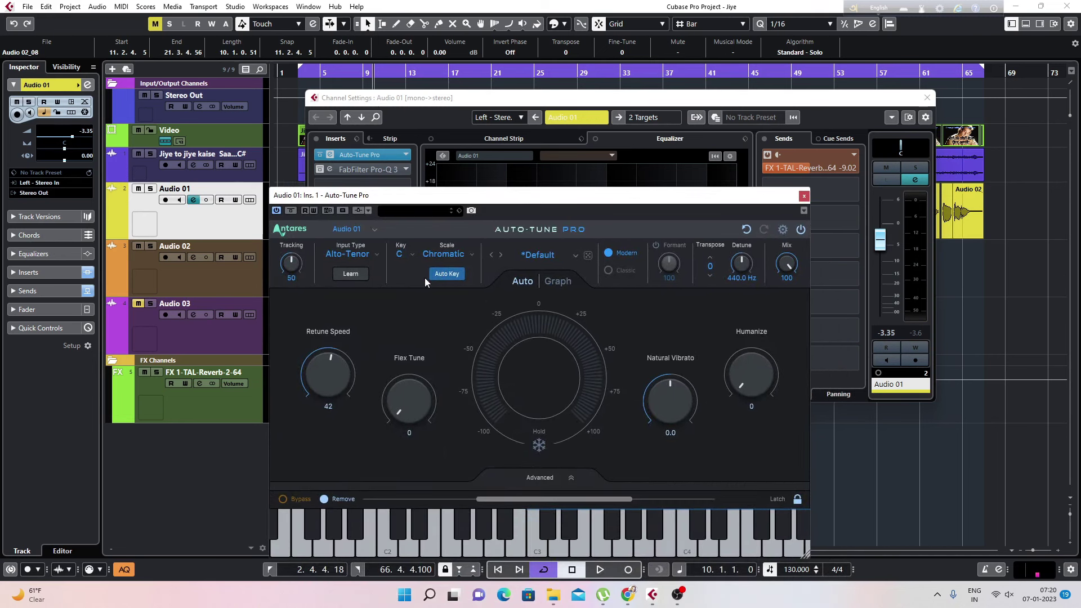
{"action": "left_click", "coordinate": [411, 256]}
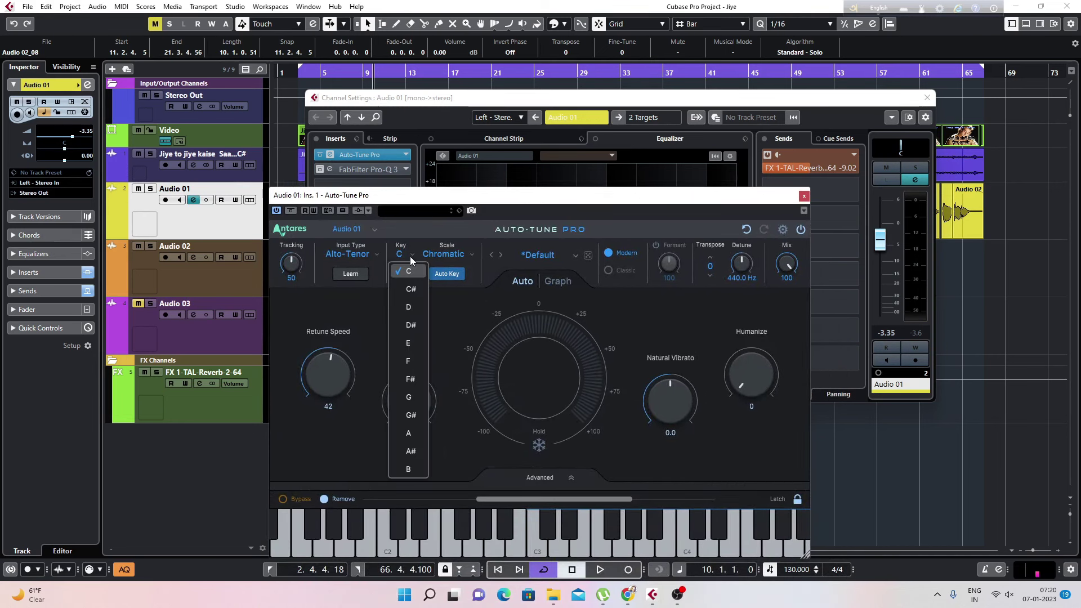
{"action": "left_click", "coordinate": [411, 290]}
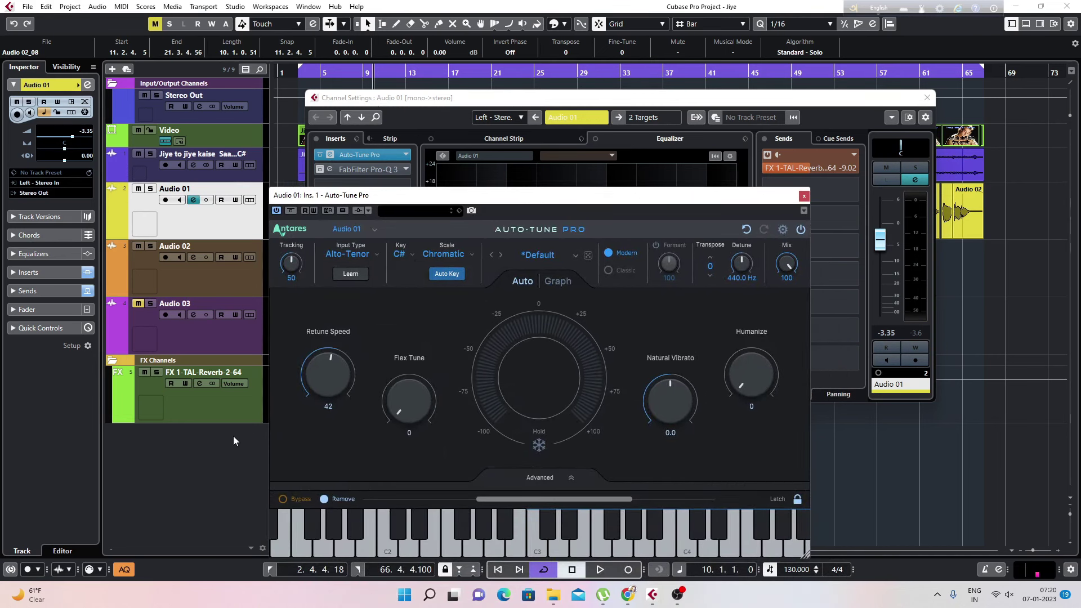
{"action": "left_click", "coordinate": [927, 98]}
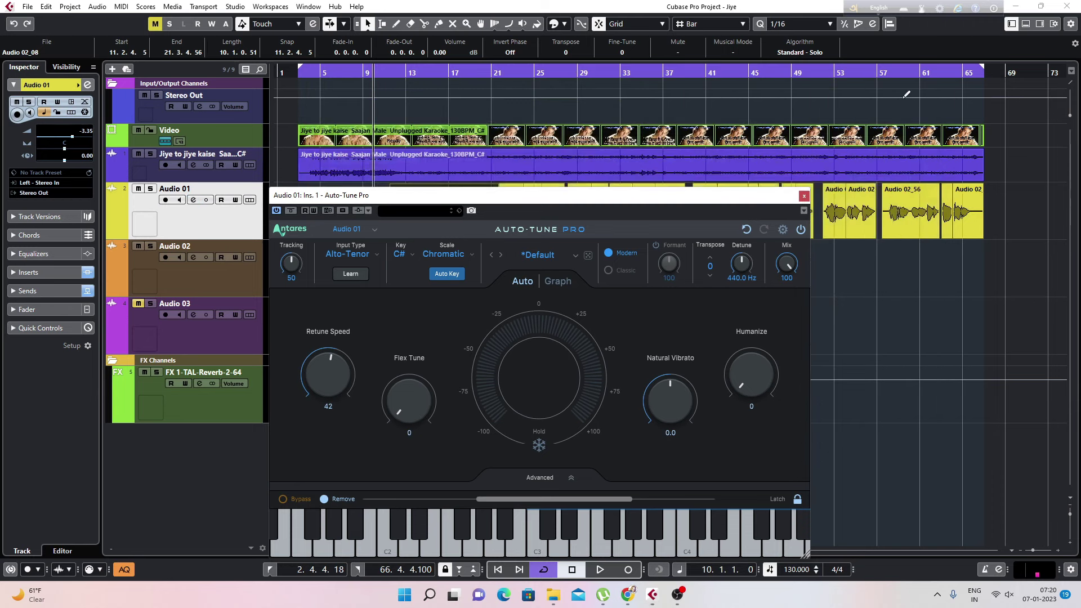
{"action": "left_click_drag", "start_coordinate": [636, 200], "coordinate": [599, 250]}
- Play the Audio 01 vocal from bar 12 while watching Auto-Tune Pro's pitch display, and close the plug-in window
{"action": "left_click", "coordinate": [392, 73]}
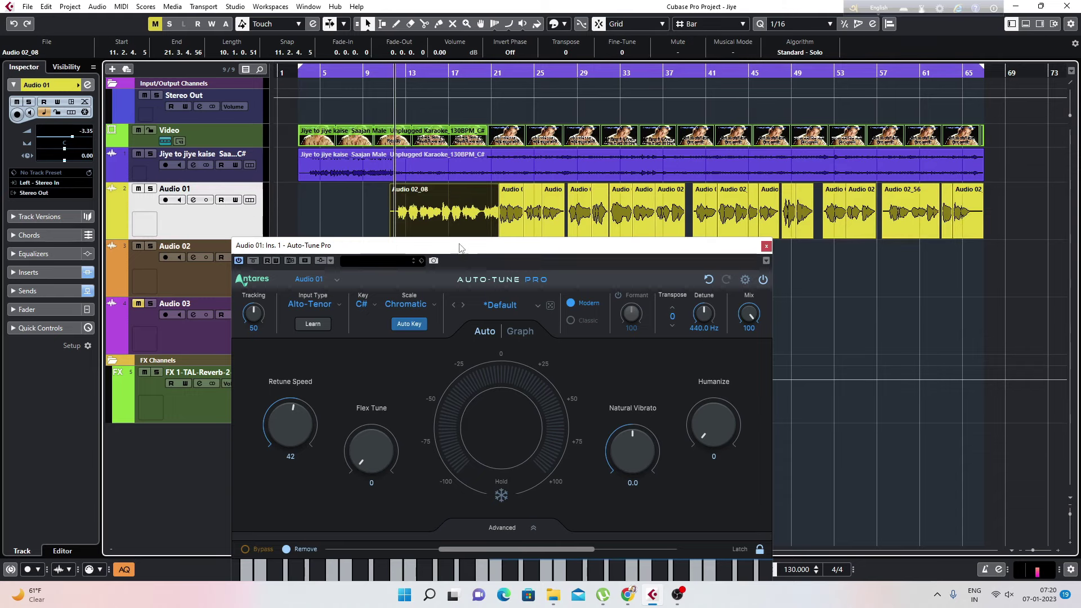
{"action": "left_click_drag", "start_coordinate": [459, 248], "coordinate": [462, 157]}
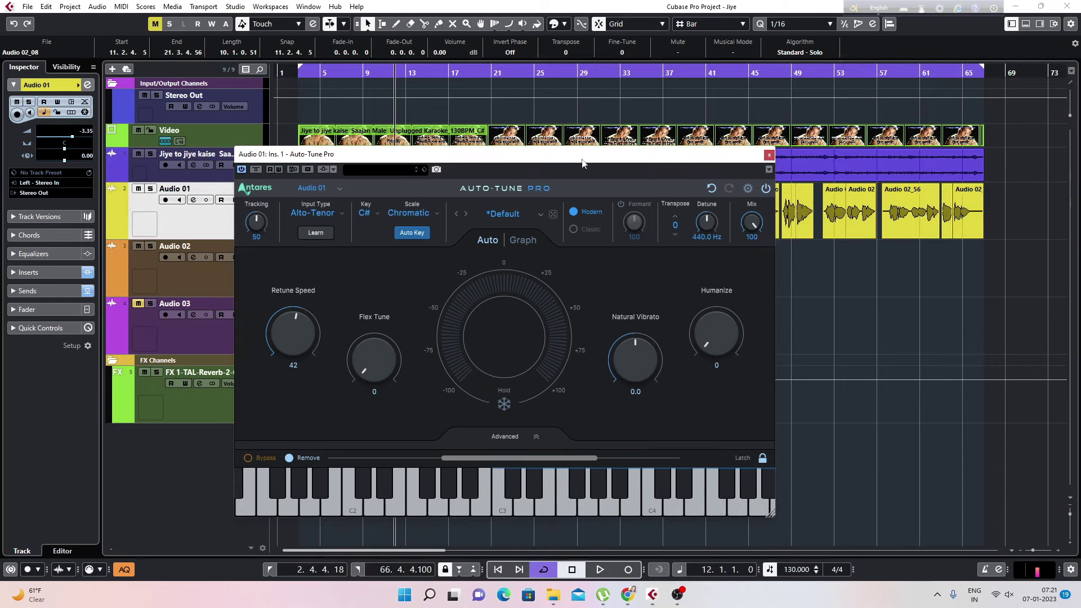
{"action": "left_click_drag", "start_coordinate": [582, 163], "coordinate": [570, 235]}
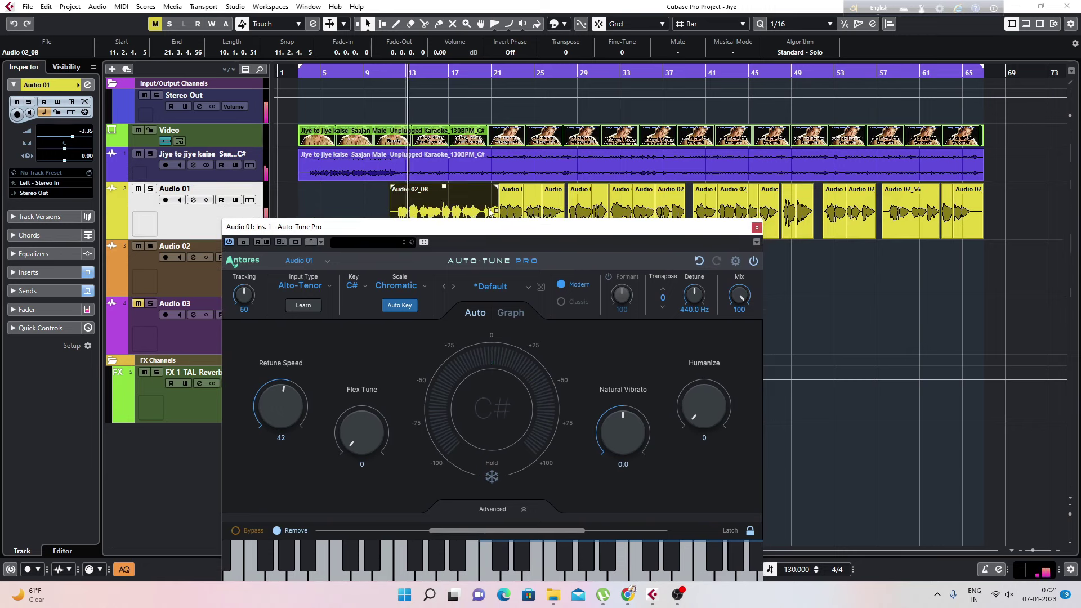
{"action": "key", "text": "space"}
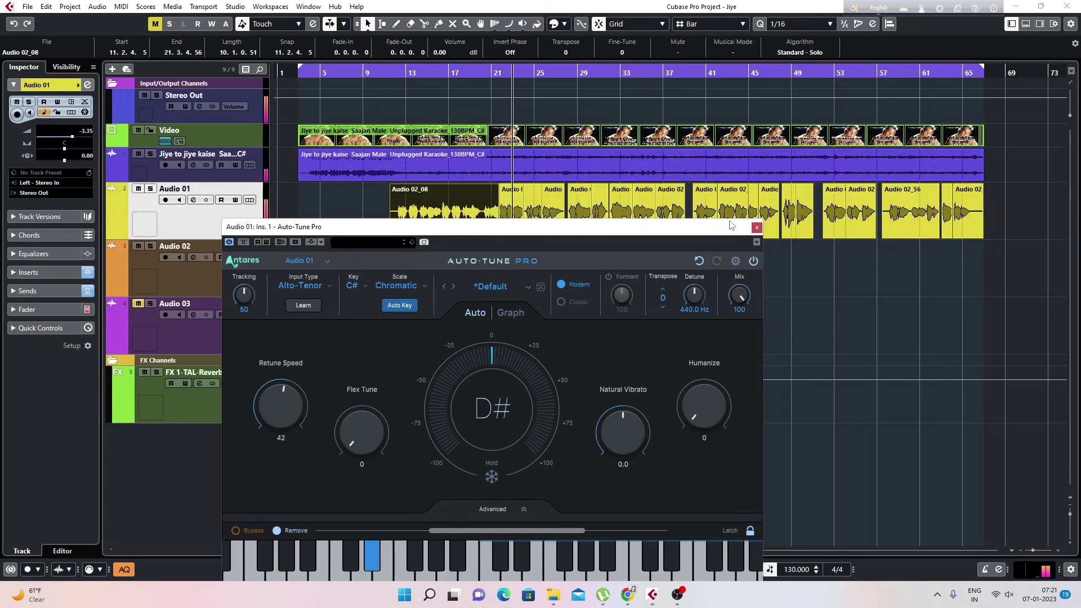
{"action": "key", "text": "space"}
{"action": "left_click", "coordinate": [756, 228]}
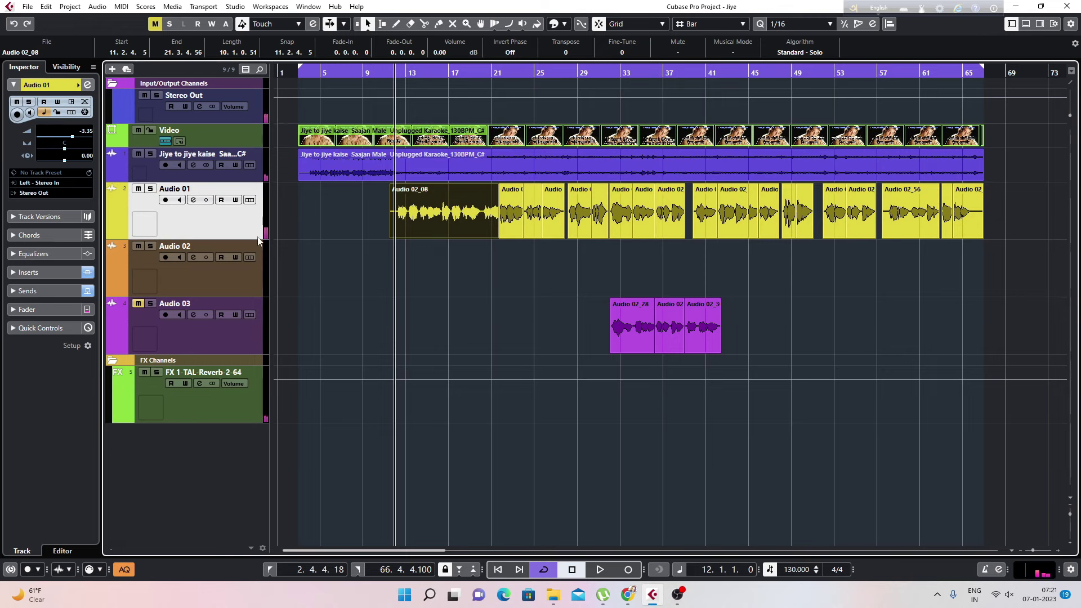
- Split the first Audio 01 clip at 12.1.4.14, just before the singing starts, and delete the silent lead-in piece
{"action": "left_click_drag", "start_coordinate": [258, 239], "coordinate": [257, 273]}
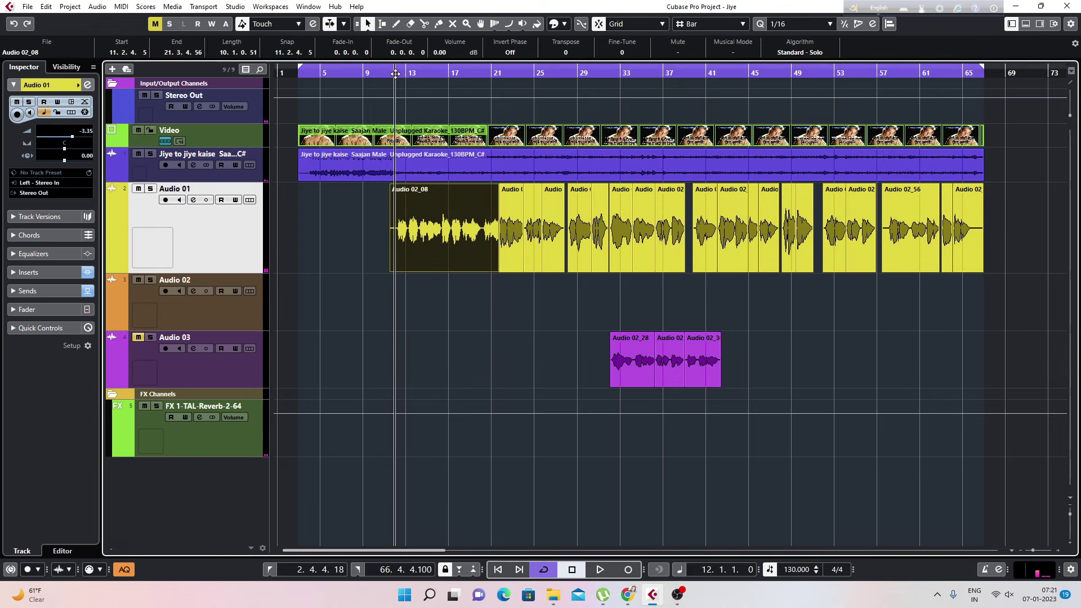
{"action": "left_click_drag", "start_coordinate": [396, 74], "coordinate": [400, 109]}
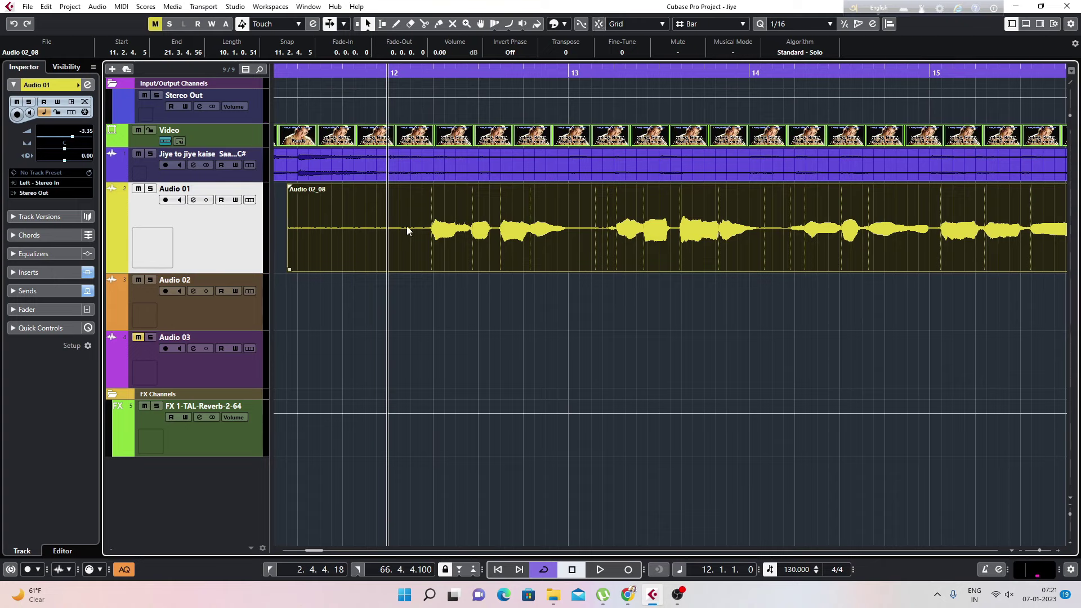
{"action": "left_click", "coordinate": [424, 236], "text": "alt"}
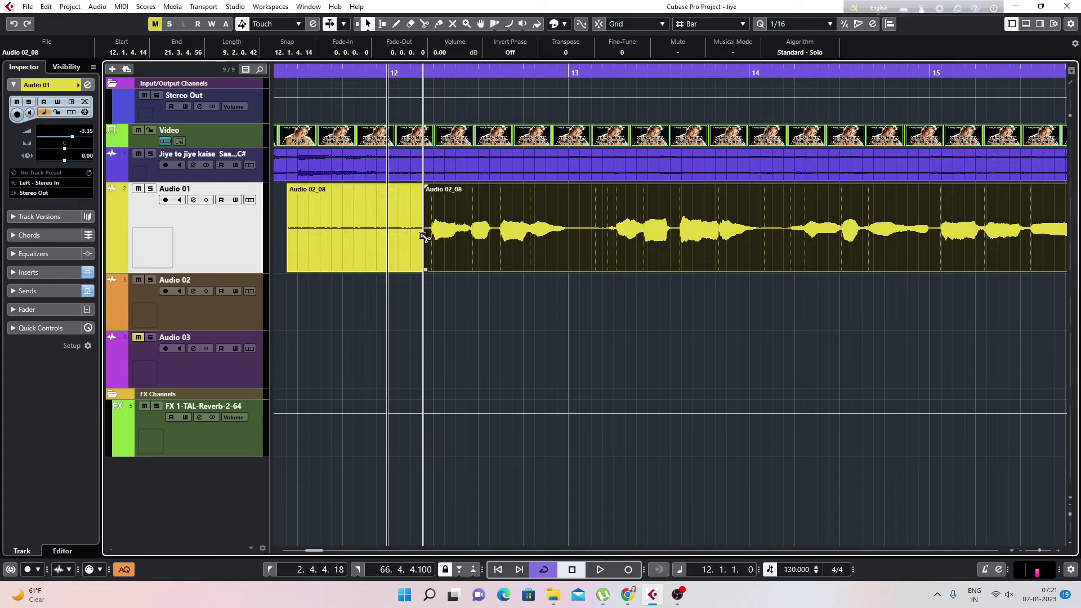
{"action": "left_click", "coordinate": [346, 229]}
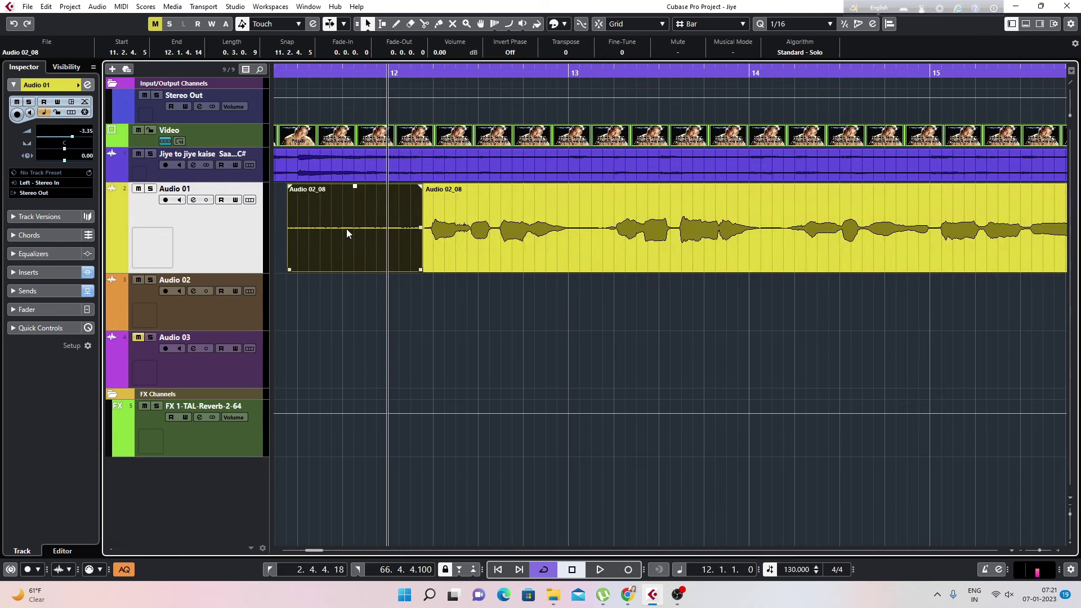
{"action": "key", "text": "Delete"}
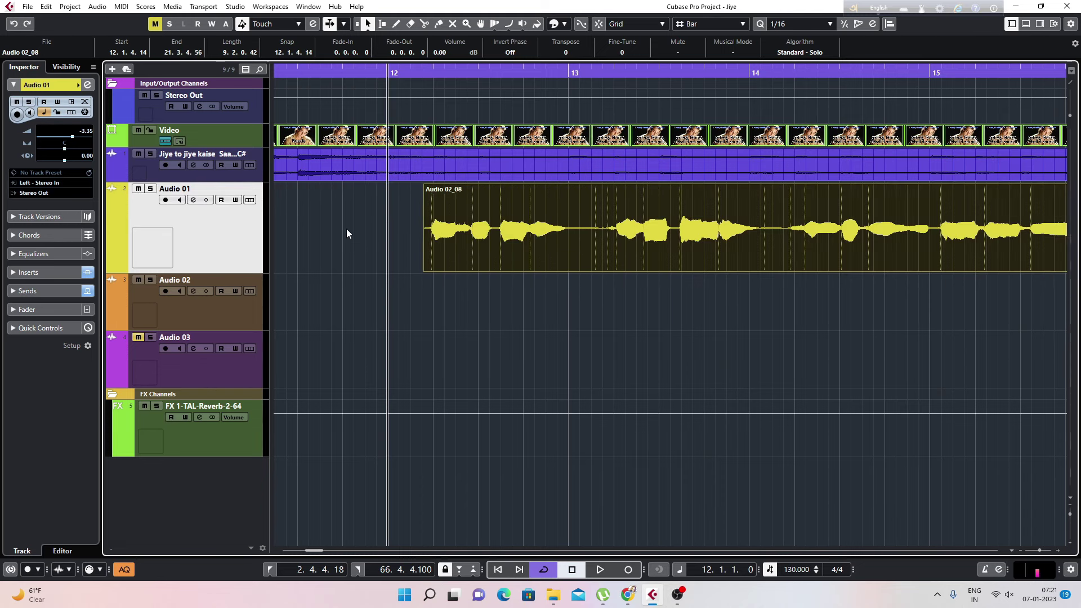
- Trim the start of the first Audio 01 clip to 12.1.4.48 and add a fade-in of 0.0.0.23
{"action": "left_click", "coordinate": [421, 71]}
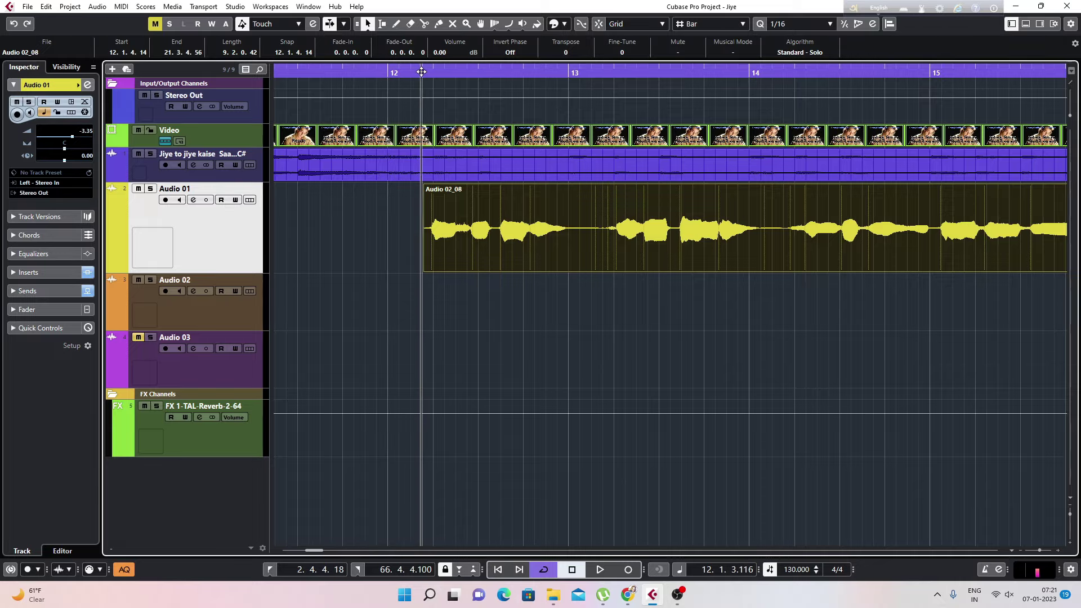
{"action": "left_click_drag", "start_coordinate": [421, 71], "coordinate": [421, 93]}
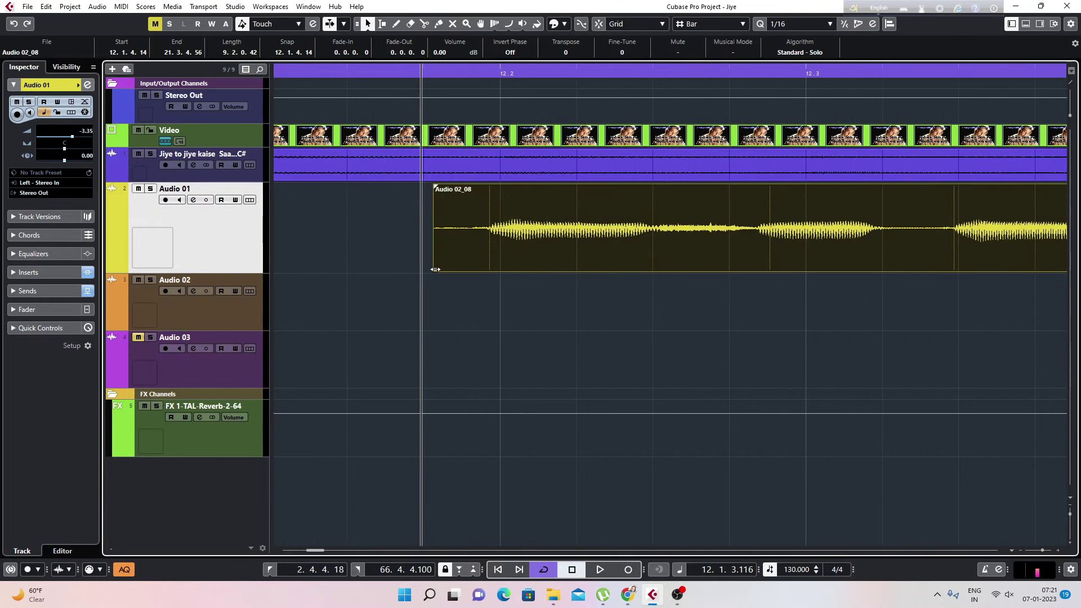
{"action": "left_click_drag", "start_coordinate": [435, 270], "coordinate": [456, 270]}
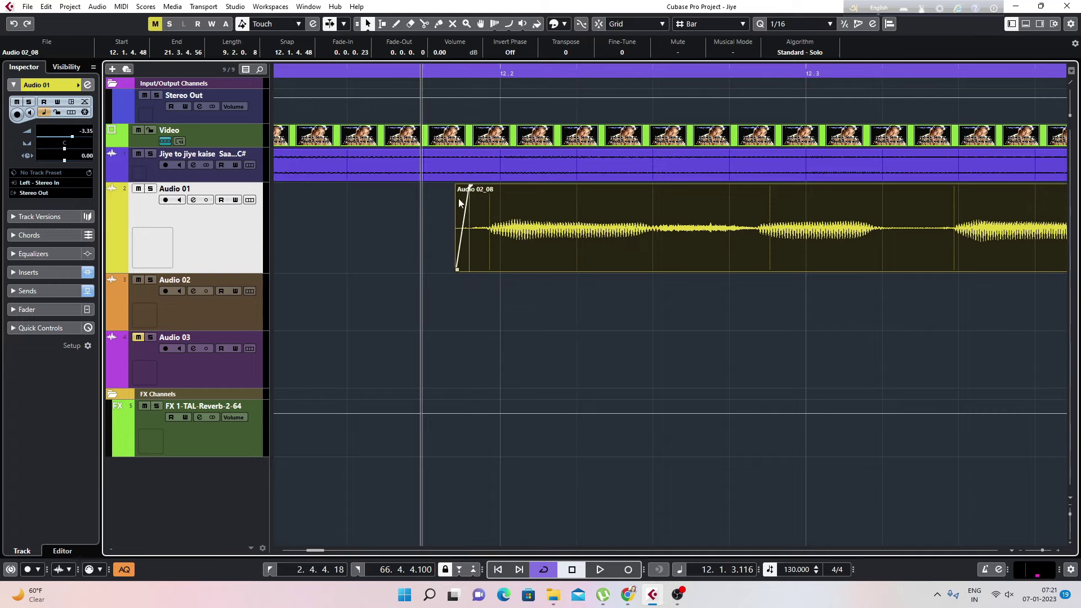
- Solo the Audio 01 track and play its trimmed vocal clip from just before the first phrase
{"action": "key", "text": "space"}
{"action": "key", "text": "g"}
{"action": "key", "text": "g"}
{"action": "key", "text": "g"}
{"action": "key", "text": "g"}
{"action": "key", "text": "g"}
{"action": "key", "text": "g"}
{"action": "key", "text": "g"}
{"action": "key", "text": "g"}
{"action": "key", "text": "g"}
{"action": "key", "text": "g"}
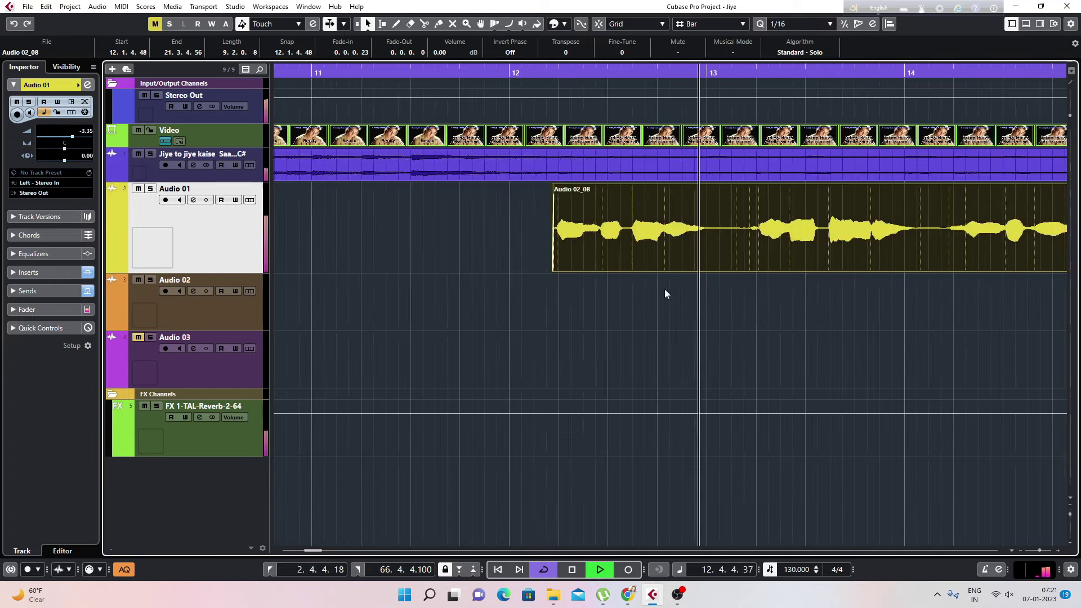
{"action": "key", "text": "g"}
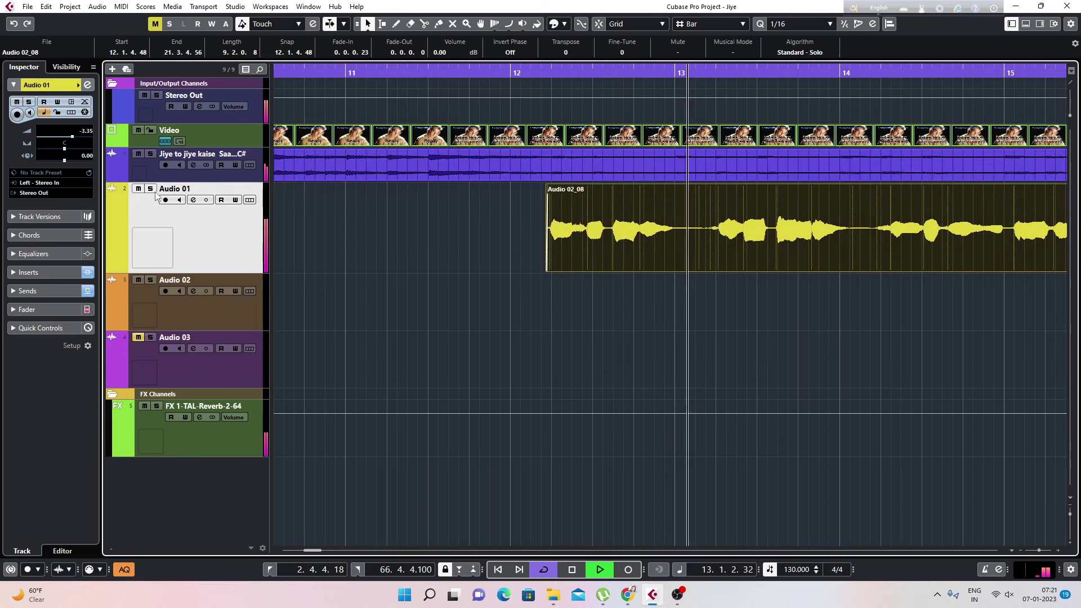
{"action": "left_click", "coordinate": [151, 188]}
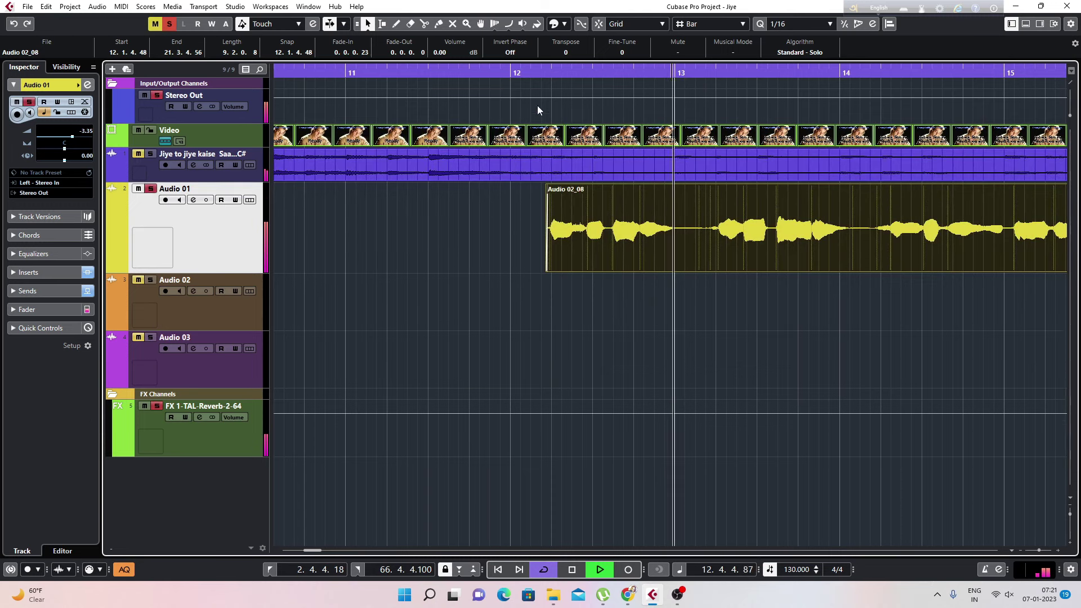
{"action": "left_click", "coordinate": [548, 75]}
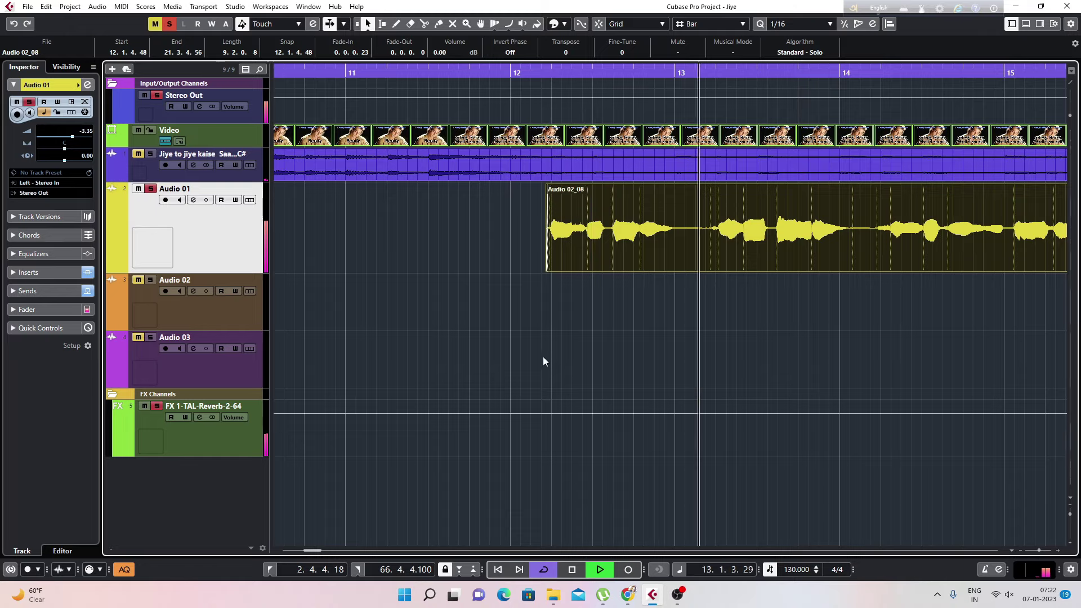
{"action": "key", "text": "g"}
{"action": "key", "text": "g"}
{"action": "key", "text": "g"}
{"action": "key", "text": "g"}
{"action": "left_click_drag", "start_coordinate": [701, 74], "coordinate": [726, 186]}
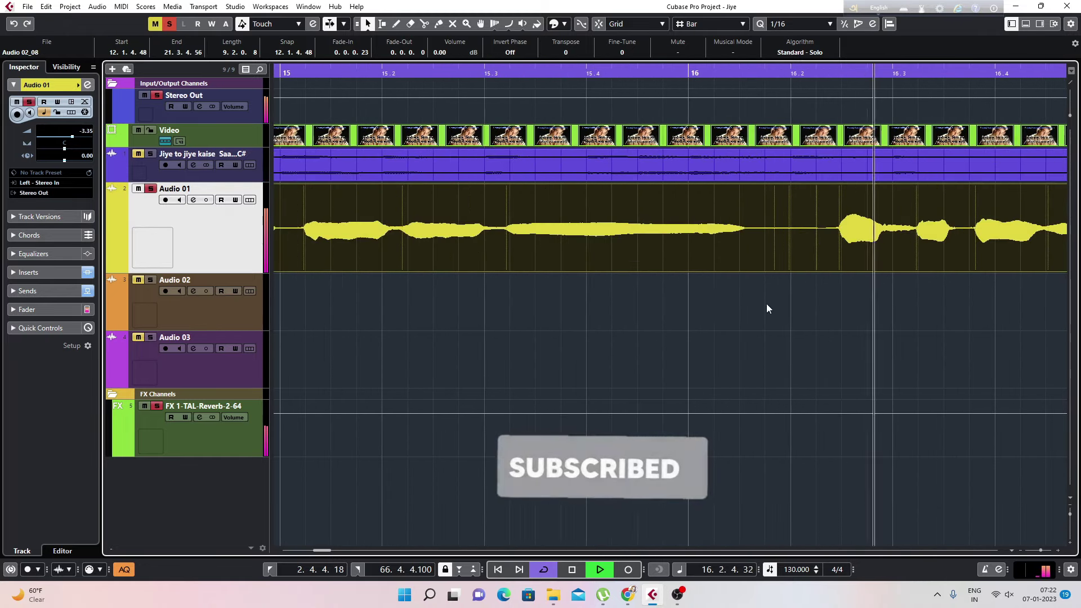
{"action": "key", "text": "g"}
{"action": "key", "text": "g"}
{"action": "key", "text": "g"}
{"action": "key", "text": "g"}
{"action": "key", "text": "g"}
{"action": "key", "text": "g"}
{"action": "key", "text": "g"}
{"action": "key", "text": "g"}
{"action": "key", "text": "g"}
- Bypass all inserts on Audio 01 and play the soloed vocal without them
{"action": "left_click", "coordinate": [193, 199]}
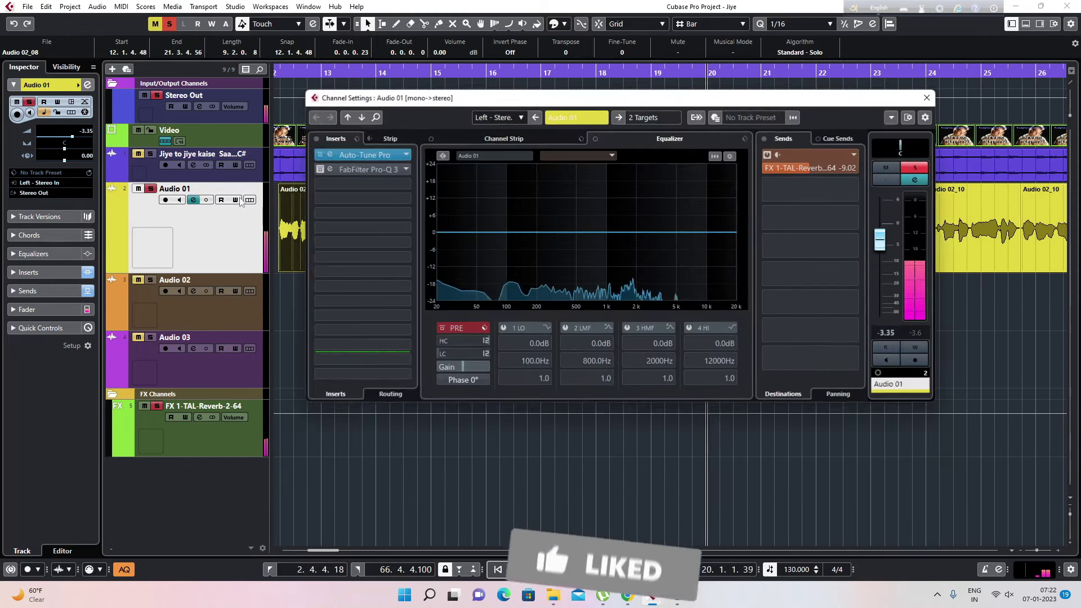
{"action": "left_click", "coordinate": [316, 139]}
{"action": "key", "text": "space"}
{"action": "left_click", "coordinate": [927, 98]}
{"action": "key", "text": "space"}
{"action": "left_click", "coordinate": [546, 68]}
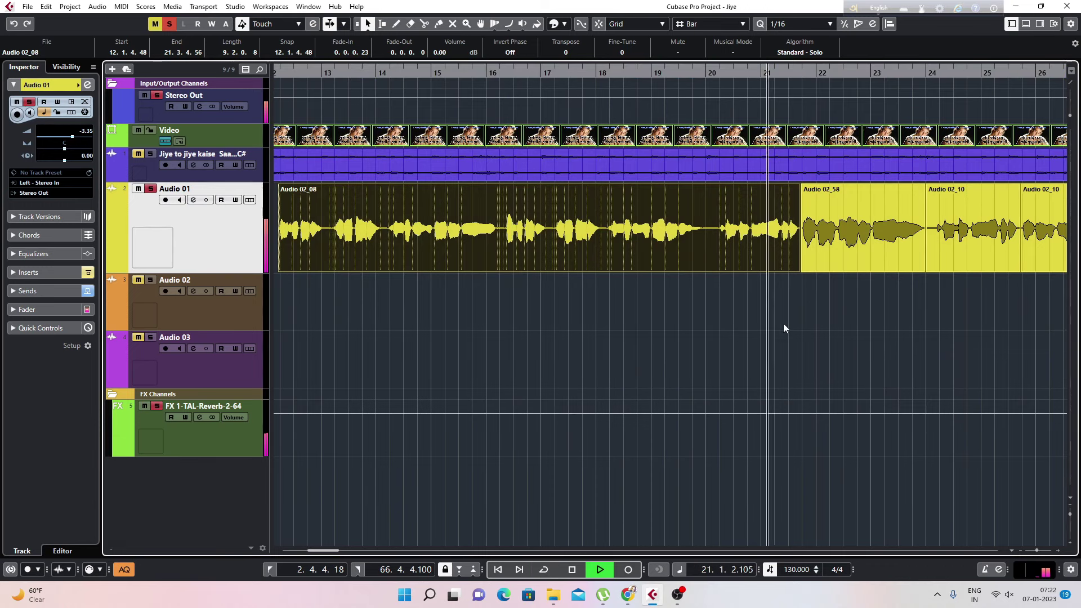
- Trim the end of the Audio 02_08 clip to 21.3.4.2 and add a fade-out of 0.0.0.40
{"action": "key", "text": "space"}
{"action": "left_click", "coordinate": [796, 72]}
{"action": "key", "text": "h"}
{"action": "key", "text": "h"}
{"action": "key", "text": "h"}
{"action": "key", "text": "h"}
{"action": "key", "text": "h"}
{"action": "key", "text": "h"}
{"action": "key", "text": "h"}
{"action": "left_click_drag", "start_coordinate": [854, 270], "coordinate": [827, 270]}
{"action": "left_click_drag", "start_coordinate": [826, 186], "coordinate": [809, 186]}
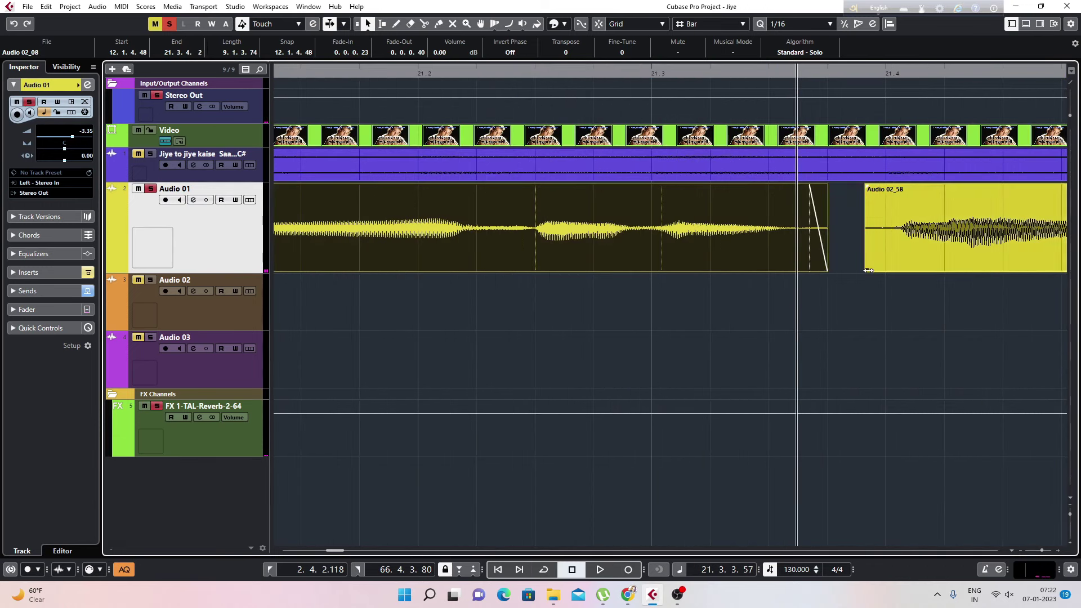
- Trim the start of the Audio 02_58 clip to 21.3.4.111 with a 0.0.0.23 fade-in and play it back
{"action": "left_click_drag", "start_coordinate": [869, 270], "coordinate": [885, 270]}
{"action": "left_click_drag", "start_coordinate": [882, 186], "coordinate": [892, 187]}
{"action": "key", "text": "space"}
{"action": "key", "text": "g"}
{"action": "key", "text": "g"}
{"action": "key", "text": "g"}
{"action": "key", "text": "g"}
{"action": "key", "text": "g"}
{"action": "key", "text": "g"}
{"action": "key", "text": "g"}
{"action": "key", "text": "g"}
{"action": "key", "text": "g"}
{"action": "key", "text": "g"}
{"action": "key", "text": "g"}
{"action": "left_click", "coordinate": [569, 72]}
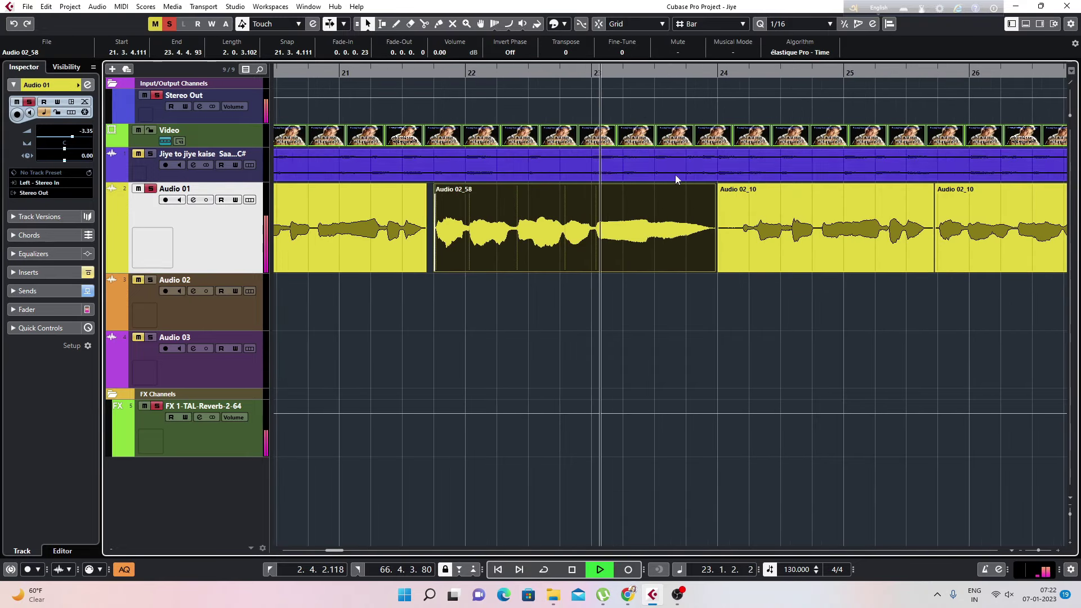
- Trim the end of the Audio 02_58 clip to 23.4.4.56 and add a fade-out of 0.0.0.90
{"action": "key", "text": "space"}
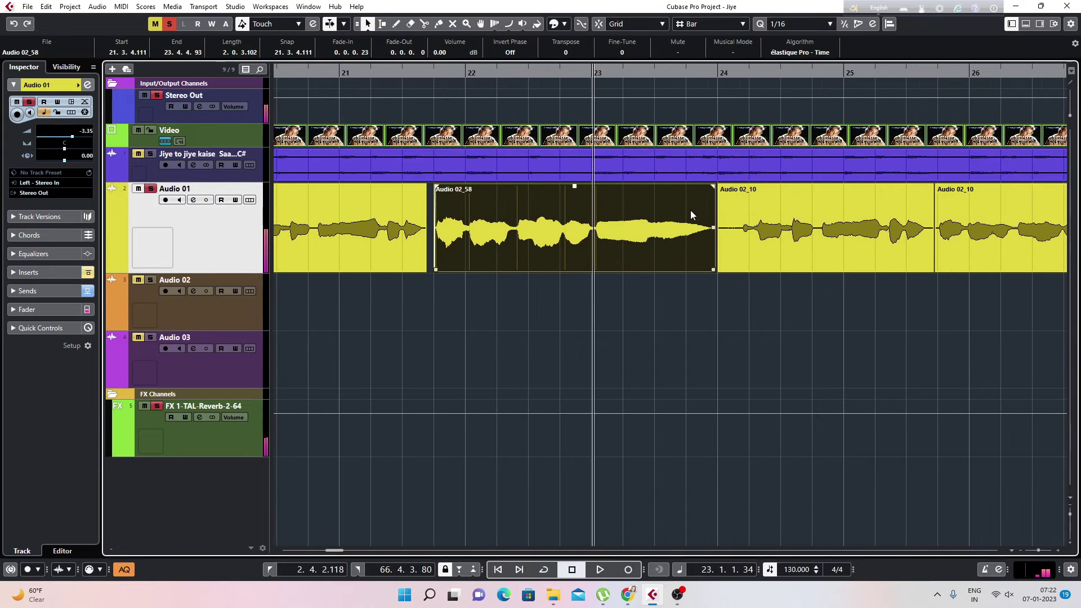
{"action": "left_click", "coordinate": [705, 74]}
{"action": "key", "text": "h"}
{"action": "key", "text": "h"}
{"action": "key", "text": "h"}
{"action": "key", "text": "h"}
{"action": "key", "text": "h"}
{"action": "key", "text": "h"}
{"action": "key", "text": "h"}
{"action": "left_click_drag", "start_coordinate": [884, 270], "coordinate": [839, 270]}
{"action": "left_click_drag", "start_coordinate": [837, 186], "coordinate": [732, 186]}
{"action": "key", "text": "space"}
- Trim the start of the first Audio 02_10 clip to 24.1.3.66 and add a fade-in of 0.0.0.32
{"action": "key", "text": "g"}
{"action": "key", "text": "g"}
{"action": "key", "text": "g"}
{"action": "key", "text": "g"}
{"action": "key", "text": "g"}
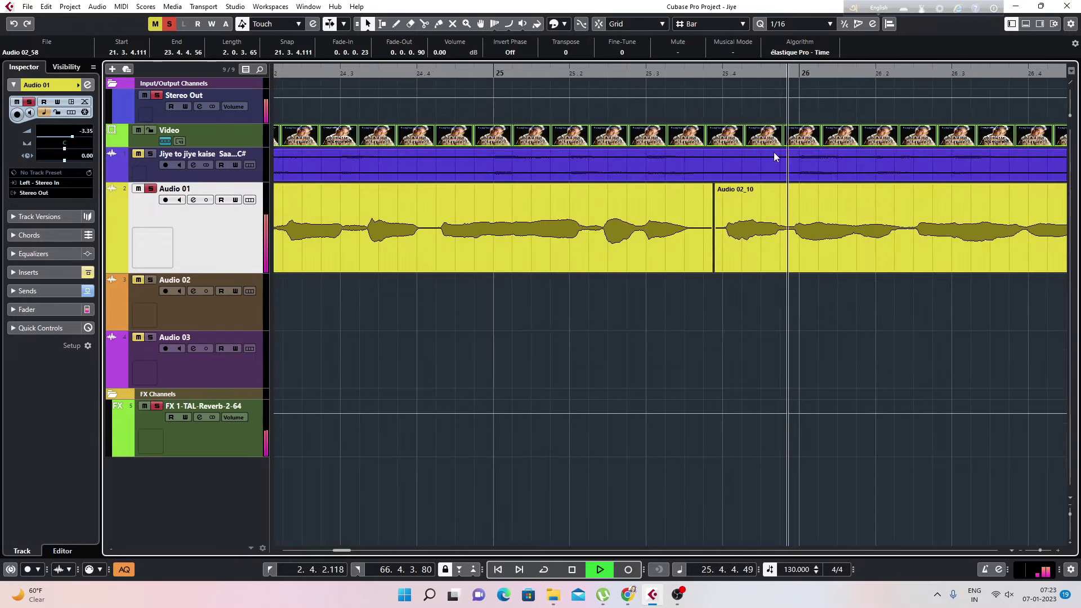
{"action": "key", "text": "space"}
{"action": "key", "text": "space"}
{"action": "key", "text": "space"}
{"action": "left_click_drag", "start_coordinate": [380, 270], "coordinate": [428, 268]}
{"action": "left_click_drag", "start_coordinate": [429, 186], "coordinate": [438, 188]}
{"action": "key", "text": "space"}
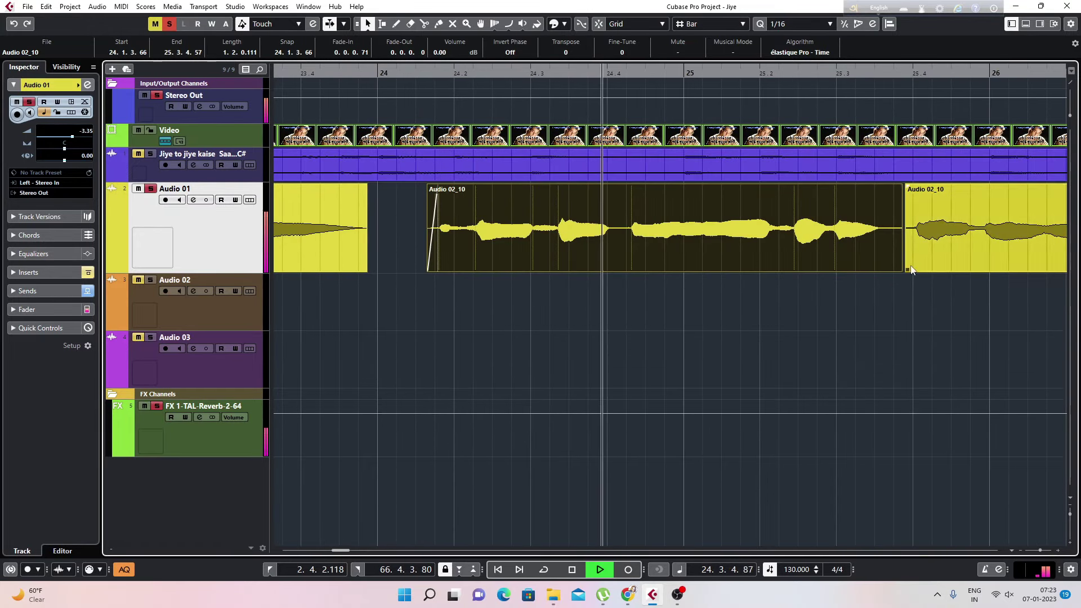
- Trim and fade out the end of the first Audio 02_10 clip, and start the second one at 25.3.4.106 with a 0.0.0.31 fade-in
{"action": "left_click_drag", "start_coordinate": [902, 270], "coordinate": [888, 270]}
{"action": "left_click_drag", "start_coordinate": [887, 186], "coordinate": [882, 187]}
{"action": "key", "text": "space"}
{"action": "key", "text": "space"}
{"action": "left_click_drag", "start_coordinate": [907, 270], "coordinate": [911, 269]}
{"action": "left_click_drag", "start_coordinate": [912, 187], "coordinate": [917, 189]}
- Trim and fade out the end of the second Audio 02_10 clip, and start Audio 02_26 at 28.1.3.81 with a 0.0.0.47 fade-in
{"action": "key", "text": "g"}
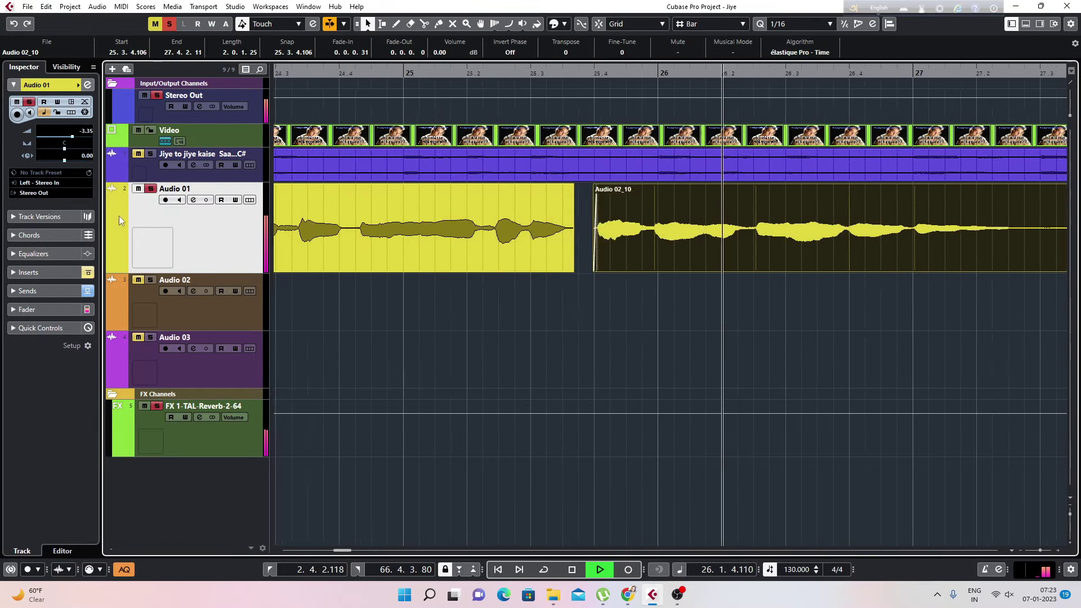
{"action": "key", "text": "g"}
{"action": "key", "text": "g"}
{"action": "left_click_drag", "start_coordinate": [849, 269], "coordinate": [801, 270]}
{"action": "left_click_drag", "start_coordinate": [799, 186], "coordinate": [794, 187]}
{"action": "key", "text": "space"}
{"action": "key", "text": "space"}
{"action": "left_click_drag", "start_coordinate": [886, 270], "coordinate": [892, 269]}
{"action": "left_click_drag", "start_coordinate": [892, 186], "coordinate": [896, 189]}
- Trim and fade out the end of Audio 02_26, and start Audio 02_14 at 30.2.2.50 with a 0.0.0.112 fade-in
{"action": "key", "text": "g"}
{"action": "key", "text": "g"}
{"action": "key", "text": "g"}
{"action": "key", "text": "g"}
{"action": "key", "text": "g"}
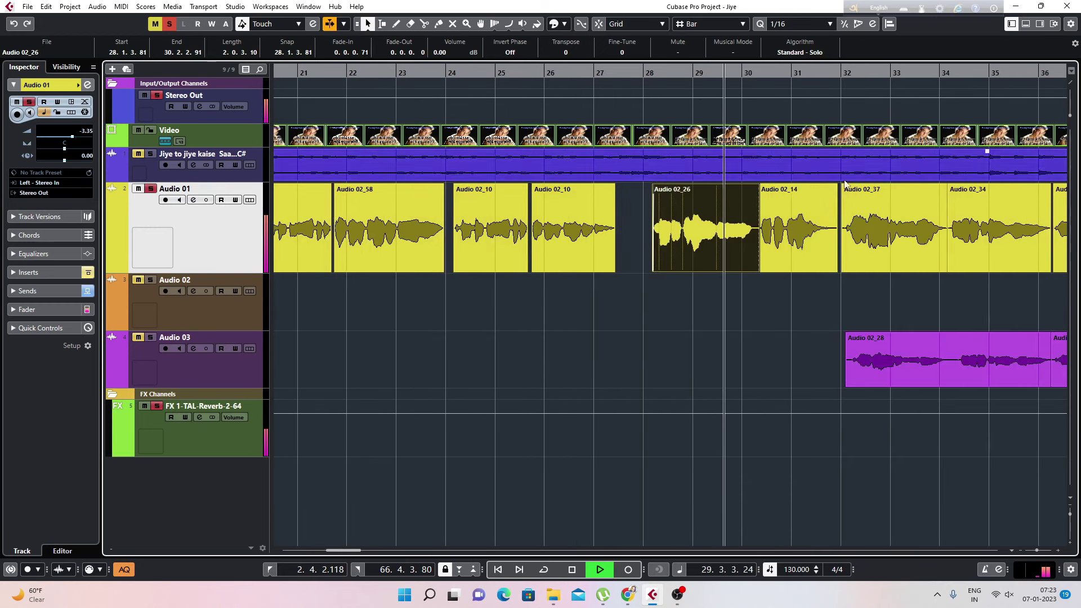
{"action": "key", "text": "space"}
{"action": "key", "text": "h"}
{"action": "key", "text": "h"}
{"action": "key", "text": "h"}
{"action": "key", "text": "h"}
{"action": "key", "text": "h"}
{"action": "left_click_drag", "start_coordinate": [784, 270], "coordinate": [768, 270]}
{"action": "left_click_drag", "start_coordinate": [767, 186], "coordinate": [793, 187]}
{"action": "key", "text": "space"}
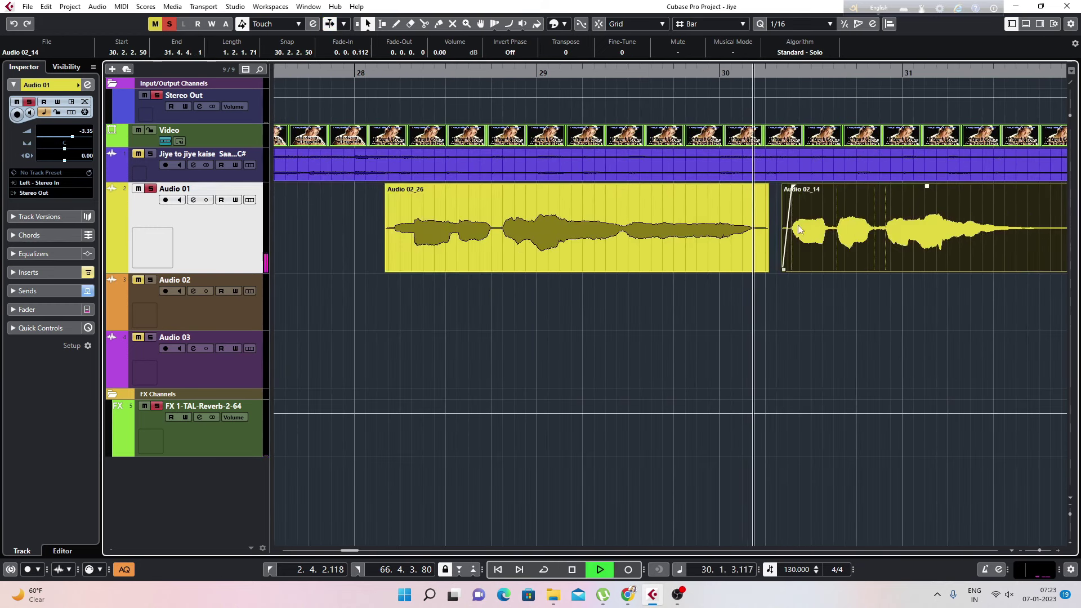
- Trim the silent tail of Audio 02_14, and start Audio 02_37 at 32.1.1.109 with a 0.0.0.113 fade-in
{"action": "key", "text": "space"}
{"action": "key", "text": "g"}
{"action": "mouse_move", "coordinate": [775, 269]}
{"action": "left_mouse_down"}
{"action": "mouse_move", "coordinate": [740, 269]}
{"action": "mouse_move", "coordinate": [792, 269]}
{"action": "left_mouse_up"}
{"action": "key", "text": "space"}
{"action": "left_click_drag", "start_coordinate": [794, 187], "coordinate": [804, 185]}
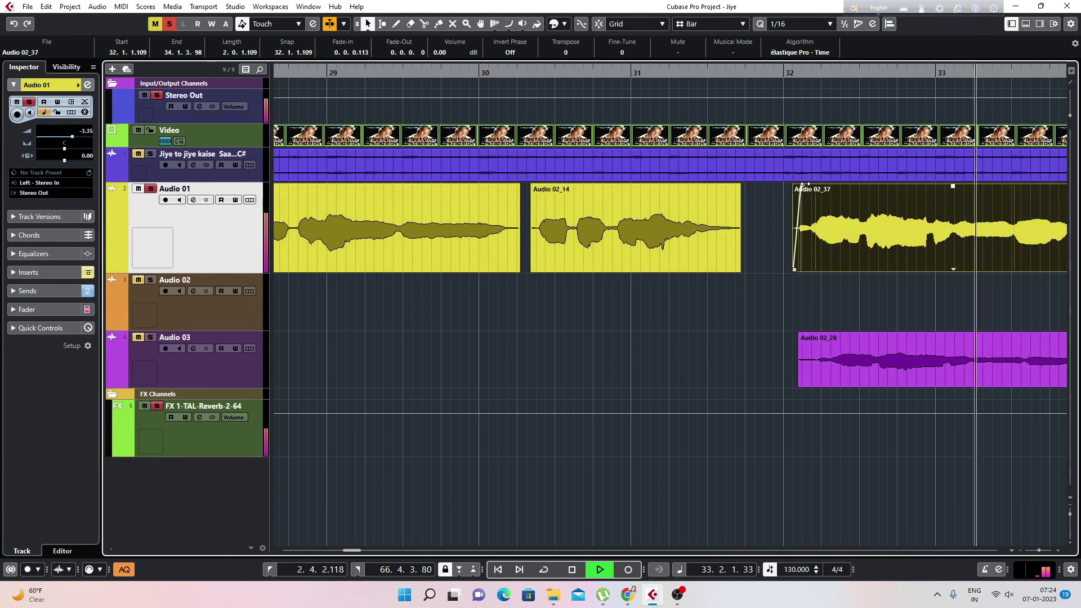
- Trim the silence where Audio 02_37 meets Audio 02_34 near 34.1 and add short fades at the trimmed edges
{"action": "key", "text": "space"}
{"action": "key", "text": "space"}
{"action": "key", "text": "g"}
{"action": "key", "text": "g"}
{"action": "key", "text": "g"}
{"action": "key", "text": "g"}
{"action": "key", "text": "g"}
{"action": "key", "text": "g"}
{"action": "key", "text": "h"}
{"action": "key", "text": "h"}
{"action": "key", "text": "h"}
{"action": "key", "text": "h"}
{"action": "key", "text": "h"}
{"action": "key", "text": "h"}
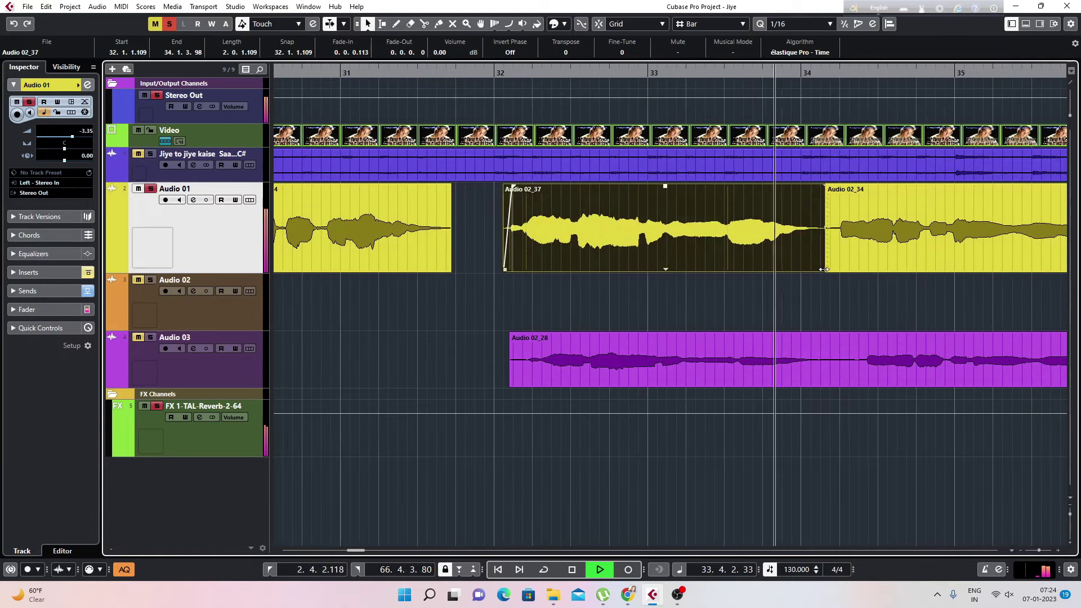
{"action": "key", "text": "space"}
{"action": "left_click_drag", "start_coordinate": [825, 269], "coordinate": [835, 269]}
{"action": "left_click_drag", "start_coordinate": [835, 186], "coordinate": [885, 186]}
{"action": "key", "text": "space"}
- Start Audio 02_39 at 36.2.1.104 with a 0.0.1.51 fade-in, and extend its end slightly with a fade-out
{"action": "key", "text": "g"}
{"action": "left_click", "coordinate": [846, 74]}
{"action": "key", "text": "g"}
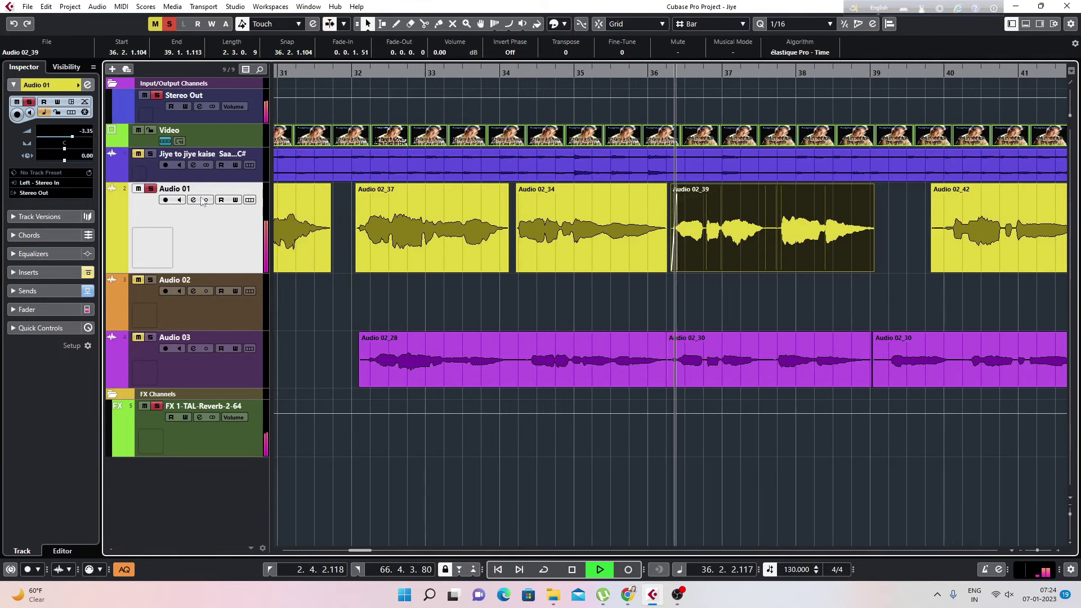
{"action": "left_click_drag", "start_coordinate": [874, 270], "coordinate": [879, 270]}
{"action": "left_click_drag", "start_coordinate": [879, 187], "coordinate": [865, 189]}
- Start Audio 02_42 at 39.4.4.14 with a 0.0.2.37 fade-in, and Audio 02_59 at 42.1.2.76 with a 0.0.1.27 fade-in
{"action": "left_click_drag", "start_coordinate": [931, 270], "coordinate": [941, 269]}
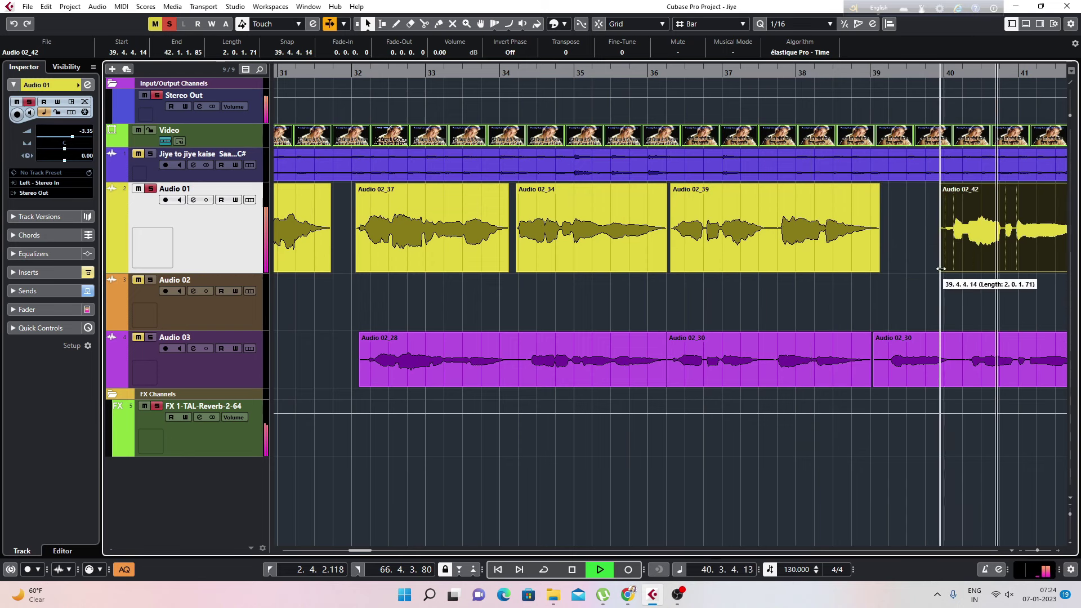
{"action": "left_click_drag", "start_coordinate": [941, 187], "coordinate": [950, 186]}
{"action": "left_click", "coordinate": [663, 72]}
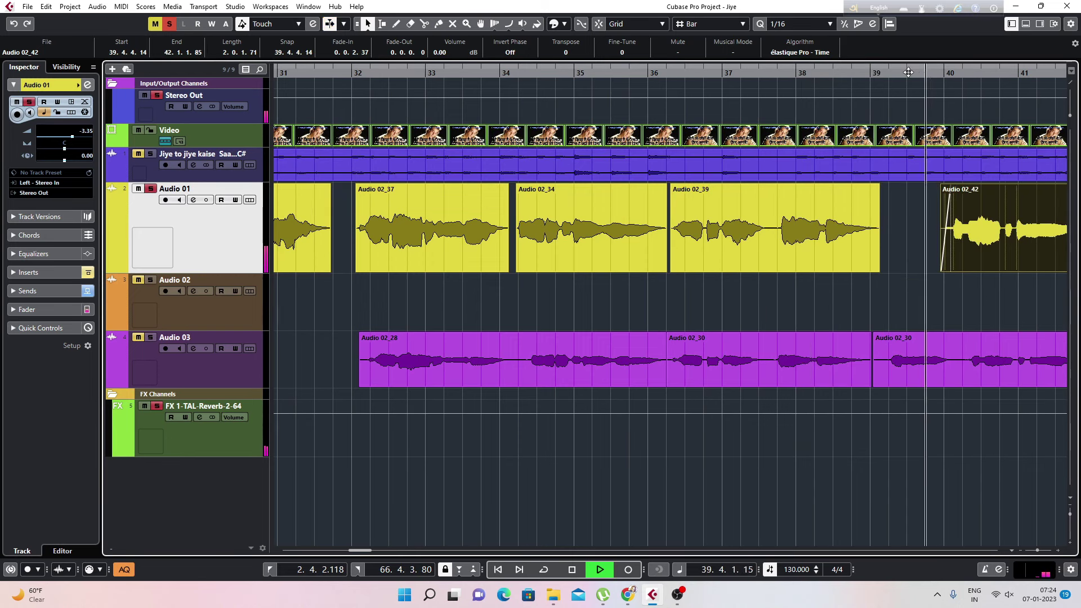
{"action": "key", "text": "g"}
{"action": "left_click", "coordinate": [816, 202]}
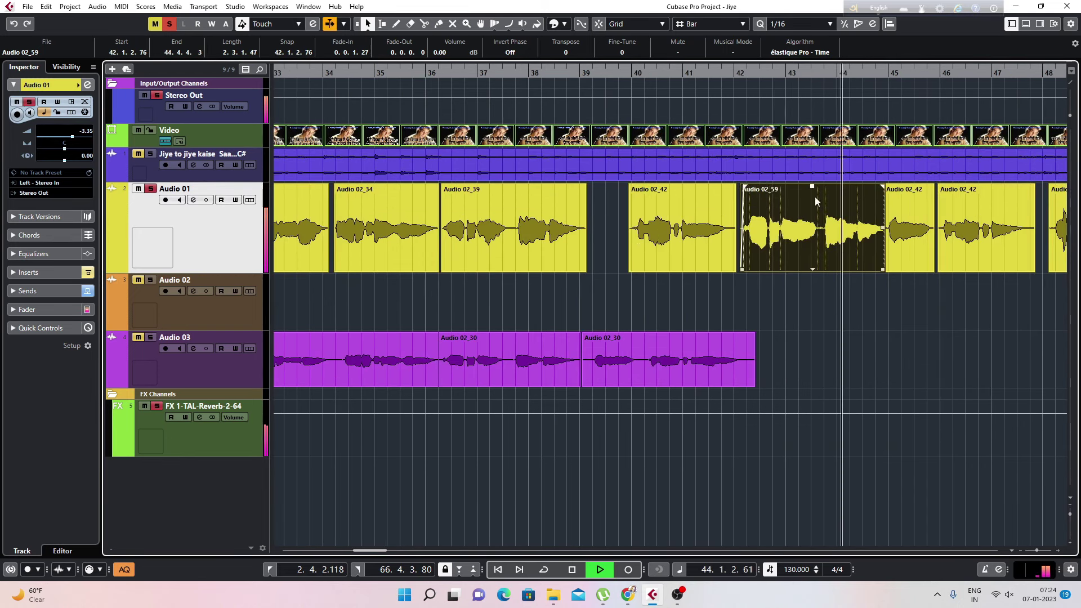
- Split the Audio 02_59 clip on both sides of the quiet gap between its two phrases in bar 43
{"action": "left_click_drag", "start_coordinate": [801, 73], "coordinate": [800, 113]}
{"action": "key", "text": "space"}
{"action": "left_click", "coordinate": [874, 242], "text": "alt"}
{"action": "left_click", "coordinate": [908, 236], "text": "alt"}
- Lower the short middle piece of Audio 02_59 to minimum volume and fade the neighbouring pieces, with a 0.0.0.49 fade-out on the first
{"action": "left_click_drag", "start_coordinate": [892, 187], "coordinate": [892, 269]}
{"action": "left_click_drag", "start_coordinate": [910, 186], "coordinate": [868, 188]}
{"action": "key", "text": "space"}
{"action": "key", "text": "space"}
{"action": "key", "text": "space"}
- Trim and fade in the start of the Audio 02_42 clip at bar 45, and end the preceding Audio 02_59 piece at 44.4.4.48 with a fade-out
{"action": "key", "text": "g"}
{"action": "key", "text": "g"}
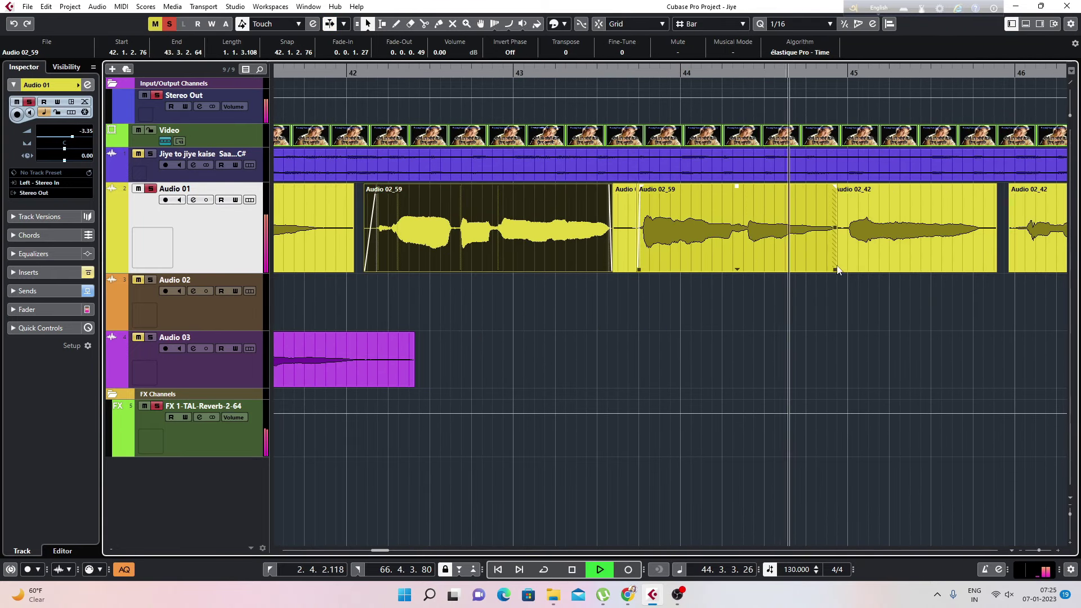
{"action": "left_click_drag", "start_coordinate": [837, 270], "coordinate": [845, 271]}
{"action": "left_click_drag", "start_coordinate": [846, 186], "coordinate": [850, 187]}
{"action": "key", "text": "space"}
{"action": "key", "text": "space"}
{"action": "left_click_drag", "start_coordinate": [830, 271], "coordinate": [841, 270]}
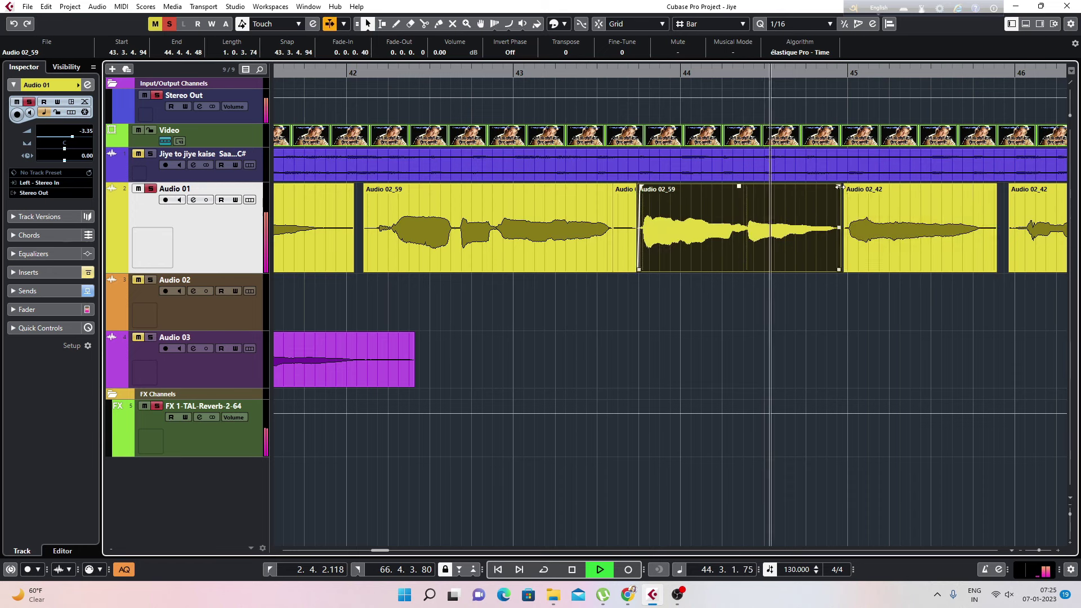
{"action": "left_click_drag", "start_coordinate": [840, 186], "coordinate": [836, 188]}
- Trim and fade out the end of the bar 45 Audio 02_42 clip, and start the next one at 45.4.4.101 with a 0.0.0.91 fade-in
{"action": "left_click_drag", "start_coordinate": [995, 270], "coordinate": [985, 271]}
{"action": "left_click_drag", "start_coordinate": [985, 186], "coordinate": [980, 188]}
{"action": "key", "text": "space"}
{"action": "key", "text": "space"}
{"action": "left_click_drag", "start_coordinate": [1010, 270], "coordinate": [1015, 270]}
{"action": "left_click_drag", "start_coordinate": [1016, 186], "coordinate": [1021, 187]}
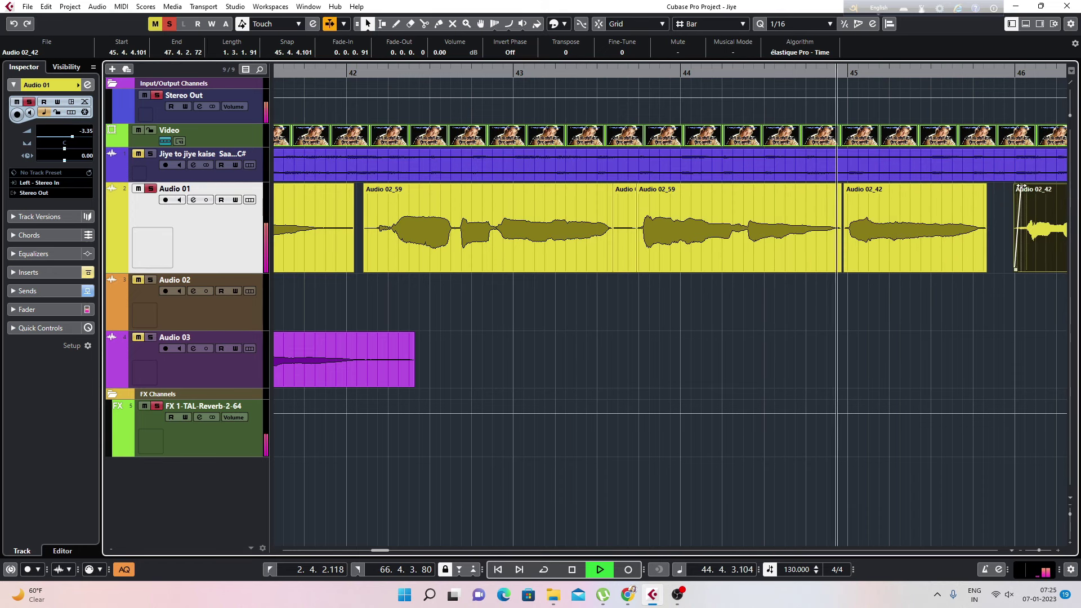
- Trim the silent end of the last Audio 02_42 clip in bar 47, add a fade-out and play it back
{"action": "left_click_drag", "start_coordinate": [673, 74], "coordinate": [672, 22]}
{"action": "left_click_drag", "start_coordinate": [722, 73], "coordinate": [725, 146]}
{"action": "key", "text": "space"}
{"action": "key", "text": "space"}
{"action": "left_click_drag", "start_coordinate": [808, 270], "coordinate": [782, 270]}
{"action": "left_click_drag", "start_coordinate": [784, 186], "coordinate": [773, 187]}
{"action": "key", "text": "space"}
{"action": "key", "text": "space"}
- Trim the start of the Audio 02_61 clip to 48.1.3.116 and add a fade-in of 0.0.1.0
{"action": "left_click_drag", "start_coordinate": [850, 270], "coordinate": [860, 270]}
{"action": "left_click_drag", "start_coordinate": [860, 187], "coordinate": [869, 187]}
{"action": "key", "text": "g"}
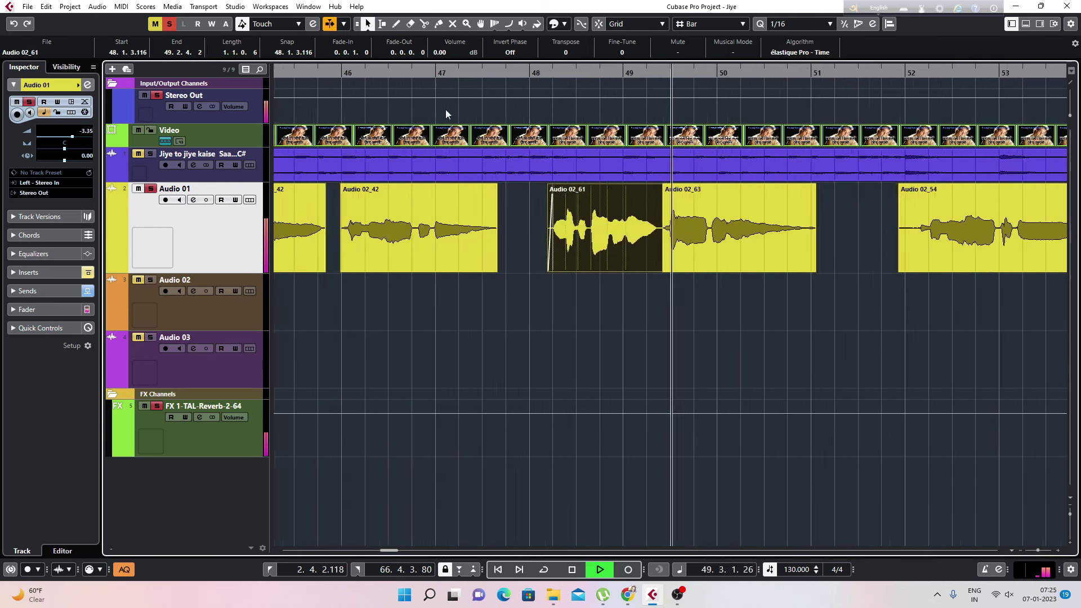
- Trim the end of the Audio 02_61 clip to 49.2.3.4 and add a fade-out of 0.0.0.67
{"action": "left_click_drag", "start_coordinate": [636, 73], "coordinate": [636, 122]}
{"action": "key", "text": "space"}
{"action": "mouse_move", "coordinate": [682, 270]}
{"action": "left_mouse_down"}
{"action": "mouse_move", "coordinate": [672, 270]}
{"action": "mouse_move", "coordinate": [693, 270]}
{"action": "left_mouse_up"}
{"action": "left_click_drag", "start_coordinate": [689, 270], "coordinate": [669, 270]}
{"action": "left_click_drag", "start_coordinate": [668, 186], "coordinate": [658, 187]}
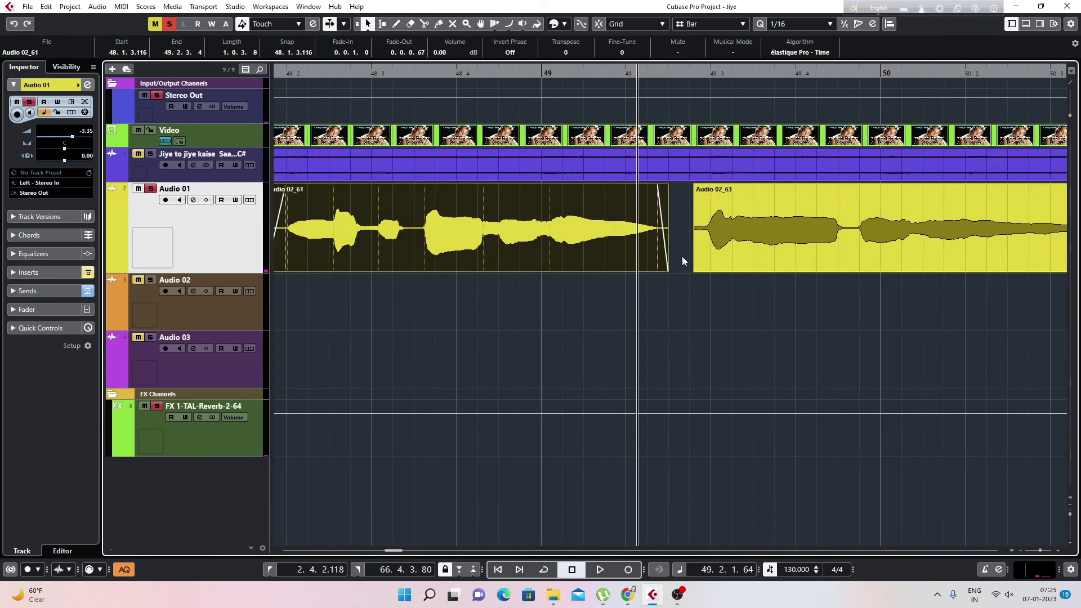
- Trim the Audio 02_63 clip to run from 49.2.3.83 to 50.4.3.87 and give its start a 0.0.0.45 fade-in
{"action": "left_click_drag", "start_coordinate": [695, 270], "coordinate": [684, 270]}
{"action": "left_click_drag", "start_coordinate": [685, 186], "coordinate": [692, 186]}
{"action": "key", "text": "space"}
{"action": "key", "text": "g"}
{"action": "left_click_drag", "start_coordinate": [929, 270], "coordinate": [897, 270]}
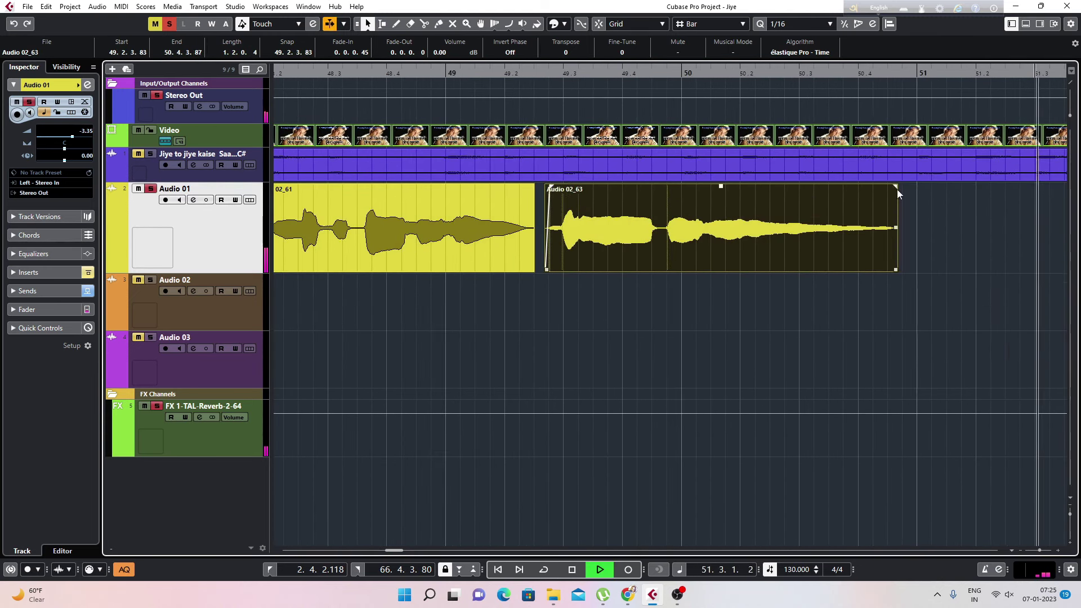
- Add a short fade-out to the end of the Audio 02_63 clip
{"action": "left_click_drag", "start_coordinate": [896, 187], "coordinate": [883, 187]}
{"action": "key", "text": "g"}
{"action": "key", "text": "g"}
{"action": "key", "text": "g"}
{"action": "key", "text": "g"}
{"action": "key", "text": "g"}
{"action": "key", "text": "g"}
{"action": "key", "text": "g"}
- Trim the start of the Audio 02_54 clip to 52.1.2.85, add a 0.0.0.91 fade-in and play it back
{"action": "left_click_drag", "start_coordinate": [647, 73], "coordinate": [647, 121]}
{"action": "key", "text": "space"}
{"action": "left_click_drag", "start_coordinate": [624, 270], "coordinate": [675, 271]}
{"action": "left_click_drag", "start_coordinate": [677, 187], "coordinate": [689, 185]}
{"action": "key", "text": "space"}
{"action": "key", "text": "space"}
{"action": "key", "text": "space"}
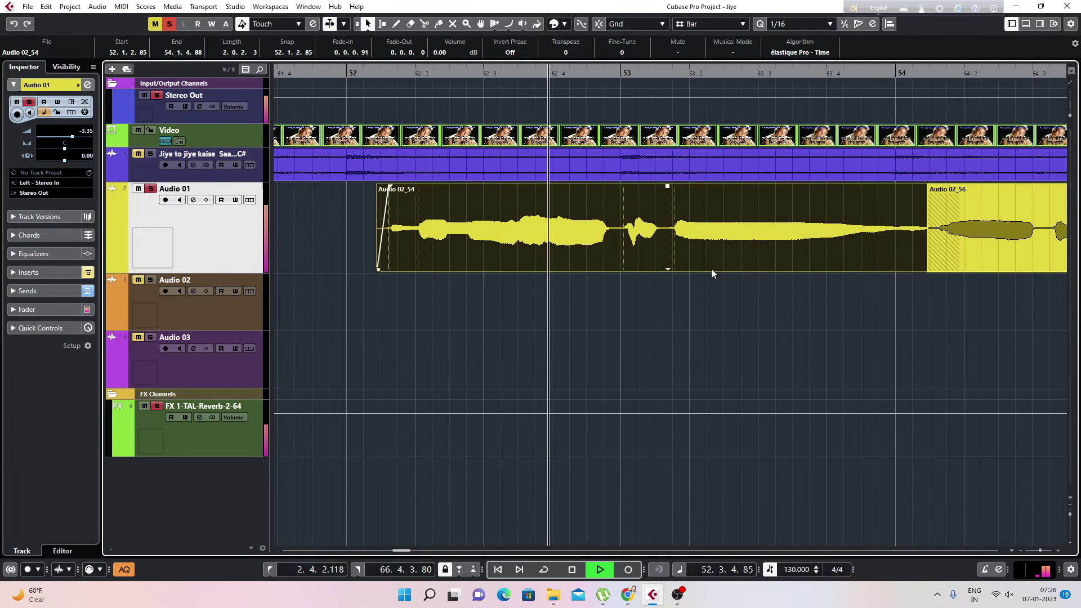
{"action": "key", "text": "space"}
{"action": "key", "text": "space"}
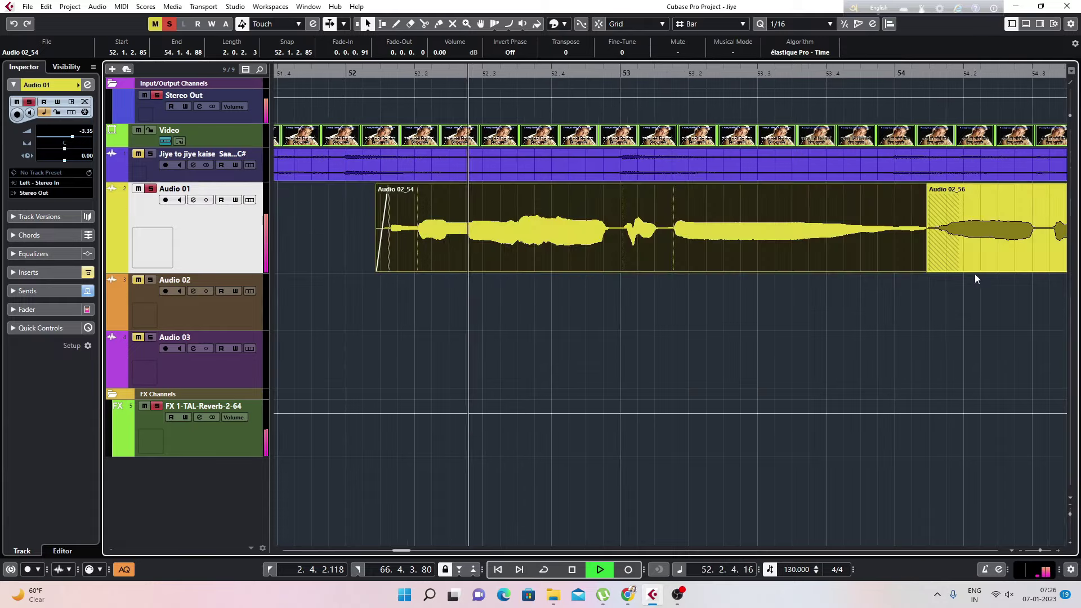
- Trim the silent end of the Audio 02_56 clip in bar 56, add a fade-out and play it back
{"action": "key", "text": "g"}
{"action": "key", "text": "g"}
{"action": "key", "text": "g"}
{"action": "key", "text": "g"}
{"action": "key", "text": "g"}
{"action": "key", "text": "g"}
{"action": "key", "text": "g"}
{"action": "key", "text": "g"}
{"action": "left_click_drag", "start_coordinate": [692, 73], "coordinate": [692, 118]}
{"action": "left_click_drag", "start_coordinate": [913, 270], "coordinate": [892, 270]}
{"action": "key", "text": "space"}
{"action": "left_click_drag", "start_coordinate": [890, 186], "coordinate": [872, 193]}
{"action": "key", "text": "space"}
{"action": "key", "text": "space"}
- Split the Audio 02_56 clip on both sides of the pause in bar 55 and fade in the second phrase
{"action": "left_click", "coordinate": [727, 235], "text": "alt"}
{"action": "left_click", "coordinate": [745, 230], "text": "alt"}
{"action": "key", "text": "space"}
{"action": "left_click_drag", "start_coordinate": [747, 185], "coordinate": [752, 185]}
- Trim the start of the next Audio 02_56 clip to 58.1.1.105, add a fade-in and play further along
{"action": "key", "text": "g"}
{"action": "left_click_drag", "start_coordinate": [677, 270], "coordinate": [727, 270]}
{"action": "left_click_drag", "start_coordinate": [727, 186], "coordinate": [731, 187]}
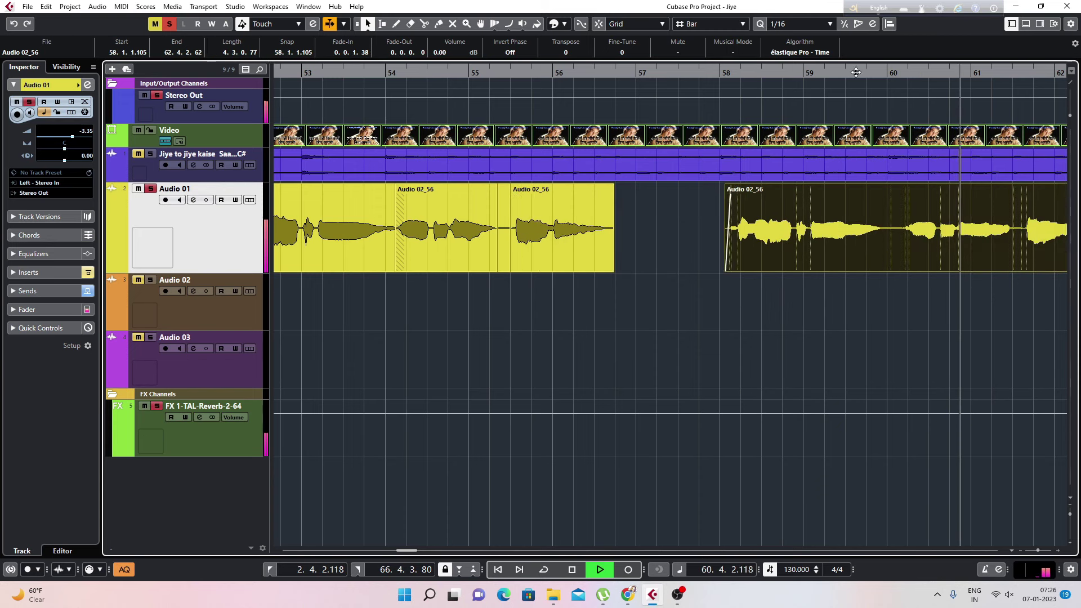
{"action": "left_click", "coordinate": [856, 72]}
{"action": "key", "text": "space"}
- Split that Audio 02_56 clip at 60.1.3.86, trim the first part's end back into bar 59 and add a fade-out
{"action": "left_click_drag", "start_coordinate": [903, 72], "coordinate": [903, 115]}
{"action": "left_click", "coordinate": [893, 239], "text": "alt"}
{"action": "left_click_drag", "start_coordinate": [892, 271], "coordinate": [775, 268]}
{"action": "left_click_drag", "start_coordinate": [774, 186], "coordinate": [741, 196]}
{"action": "left_click", "coordinate": [664, 72]}
{"action": "key", "text": "space"}
- Add a 0.0.0.75 fade-in to the Audio 02_56 clip starting at 60.1.3.86 and play it back
{"action": "left_click_drag", "start_coordinate": [895, 187], "coordinate": [914, 188]}
{"action": "key", "text": "g"}
{"action": "key", "text": "g"}
{"action": "key", "text": "g"}
{"action": "key", "text": "g"}
{"action": "left_click", "coordinate": [605, 72]}
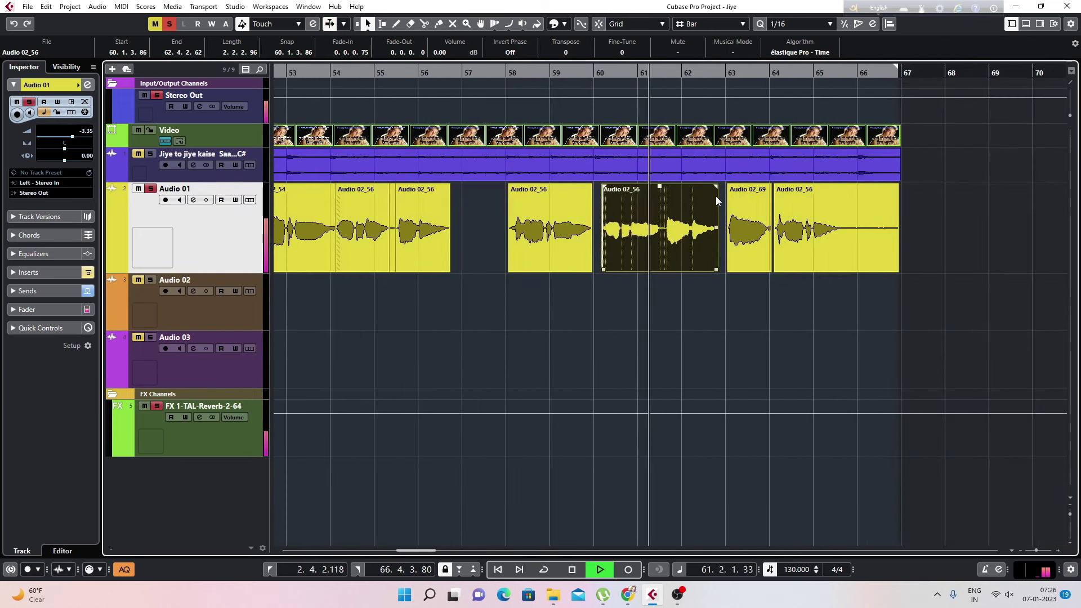
- Trim the end of the last Audio 02_56 clip to 65.4.1.34 and add a fade-out of 0.0.3.58
{"action": "left_click_drag", "start_coordinate": [898, 269], "coordinate": [845, 270]}
{"action": "left_click_drag", "start_coordinate": [845, 186], "coordinate": [836, 195]}
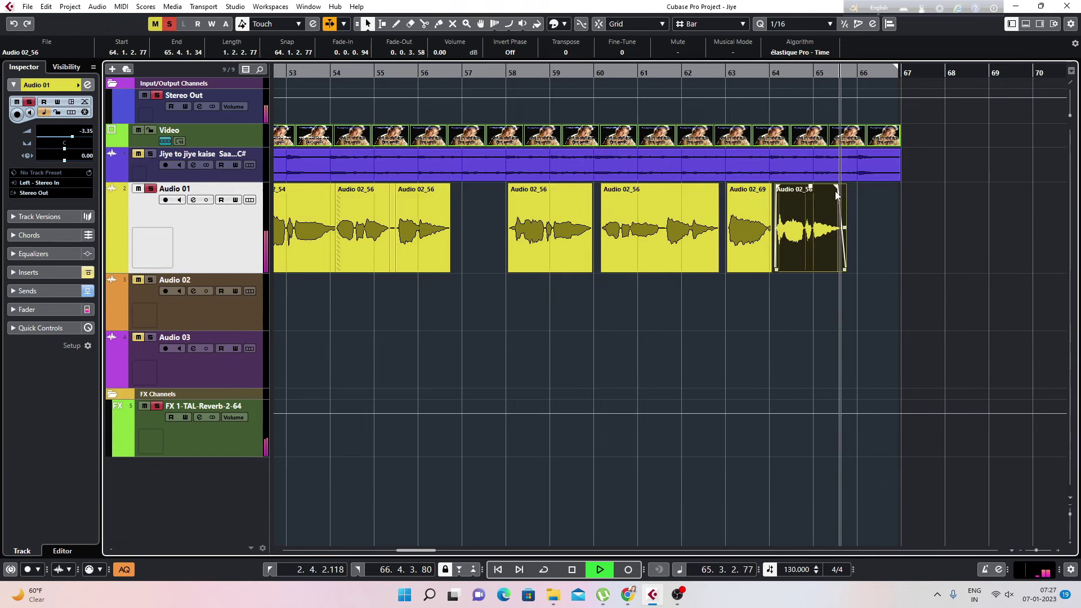
{"action": "left_click", "coordinate": [771, 72]}
{"action": "key", "text": "space"}
- Examine the faded ending of the last Audio 02_56 clip up close during playback
{"action": "key", "text": "h"}
{"action": "key", "text": "h"}
{"action": "key", "text": "h"}
{"action": "key", "text": "h"}
{"action": "key", "text": "h"}
{"action": "key", "text": "h"}
{"action": "key", "text": "h"}
{"action": "key", "text": "h"}
{"action": "key", "text": "h"}
{"action": "key", "text": "h"}
{"action": "key", "text": "h"}
{"action": "key", "text": "h"}
{"action": "scroll", "coordinate": [677, 261], "scroll_direction": "left", "scroll_amount": 1}
{"action": "scroll", "coordinate": [456, 304], "scroll_direction": "right", "scroll_amount": 2}
{"action": "key", "text": "space"}
{"action": "key", "text": "g"}
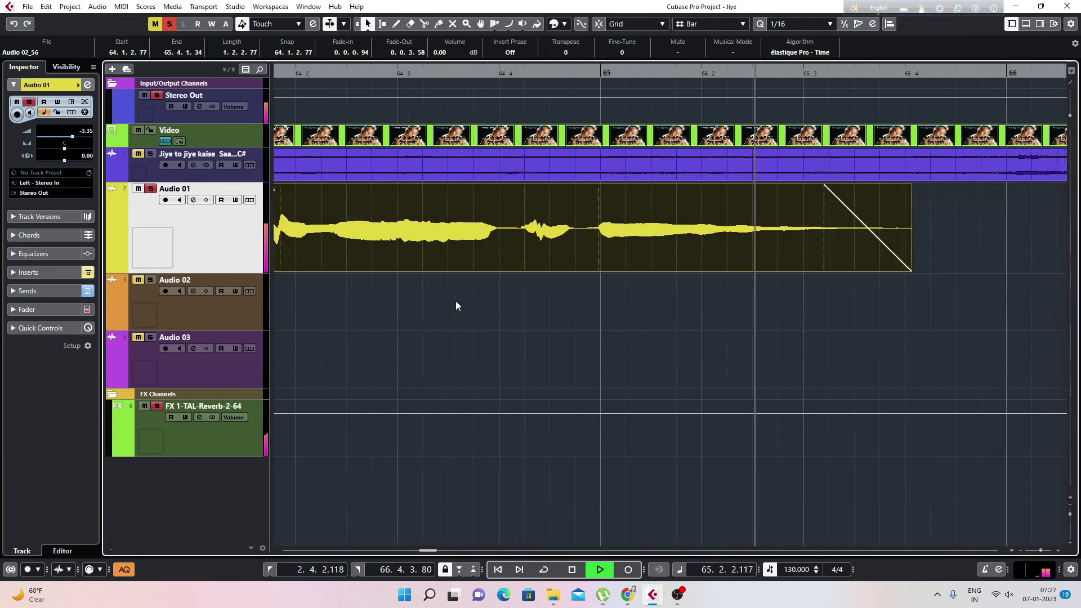
{"action": "key", "text": "space"}
- Bounce all Audio 01 clips into one event, replacing the originals, and play its beginning
{"action": "key", "text": "shift+f"}
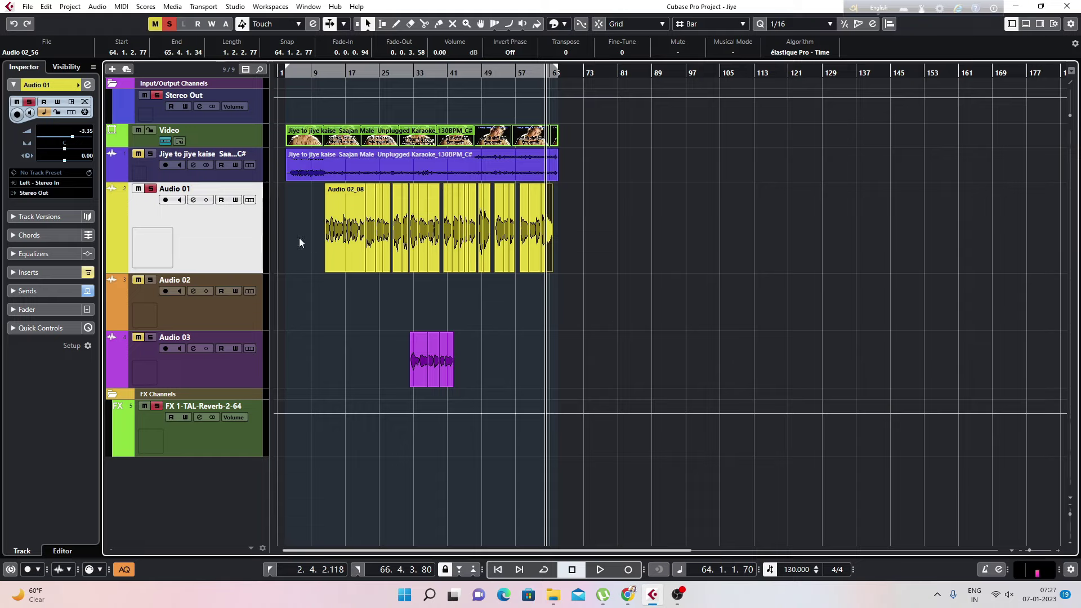
{"action": "left_click_drag", "start_coordinate": [659, 234], "coordinate": [297, 223]}
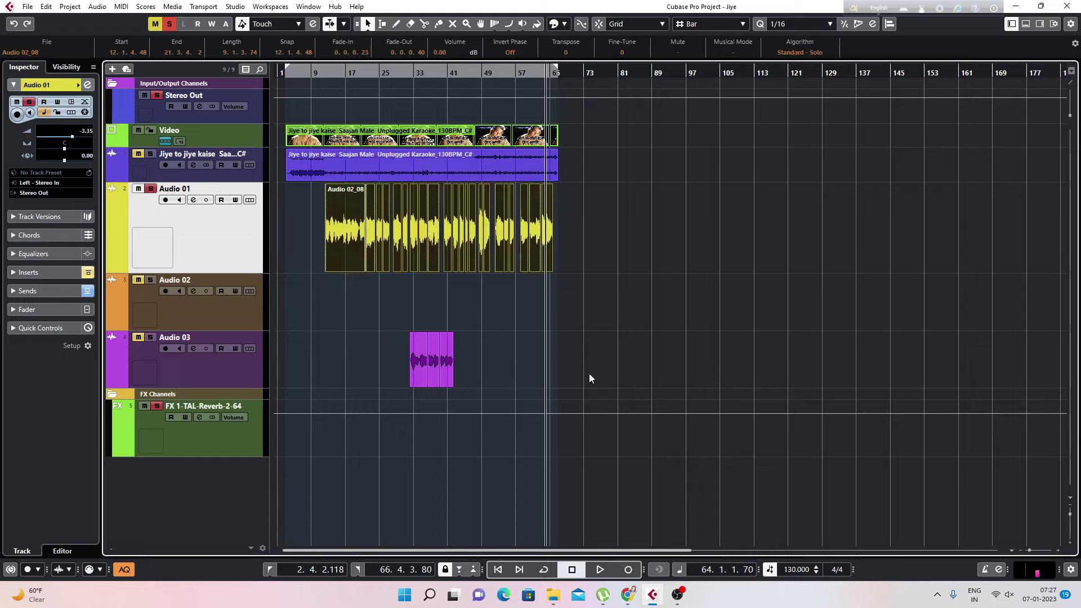
{"action": "left_click", "coordinate": [509, 313]}
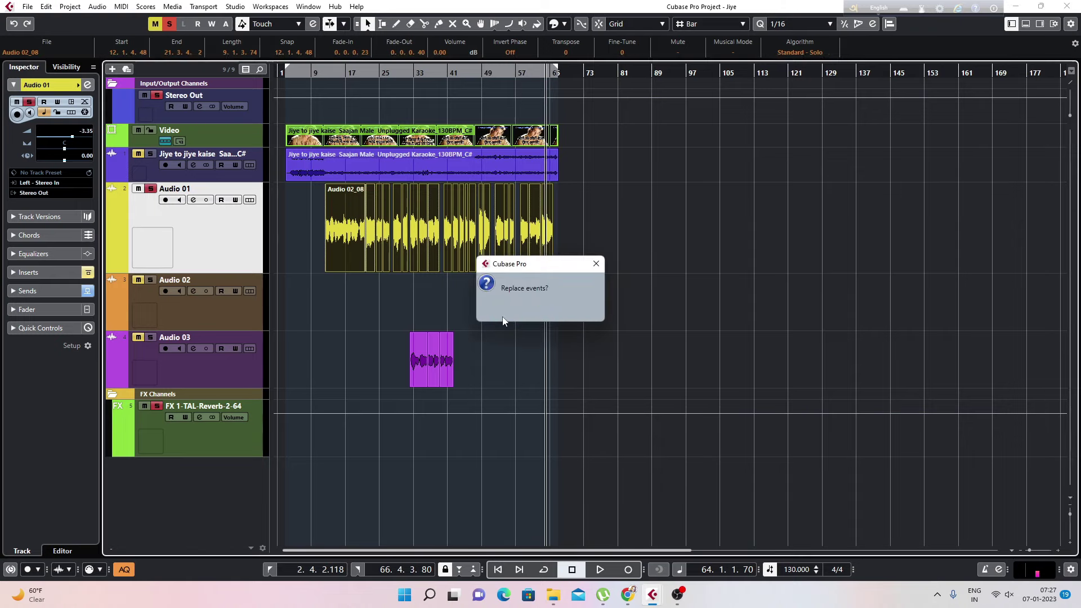
{"action": "left_click", "coordinate": [503, 321]}
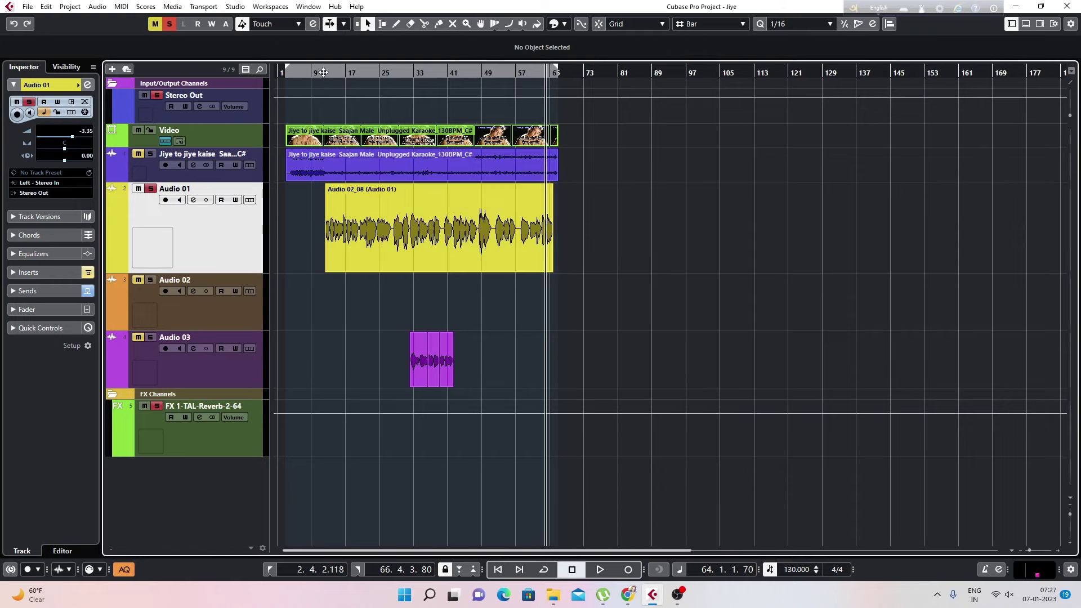
{"action": "left_click_drag", "start_coordinate": [324, 73], "coordinate": [325, 82]}
{"action": "key", "text": "space"}
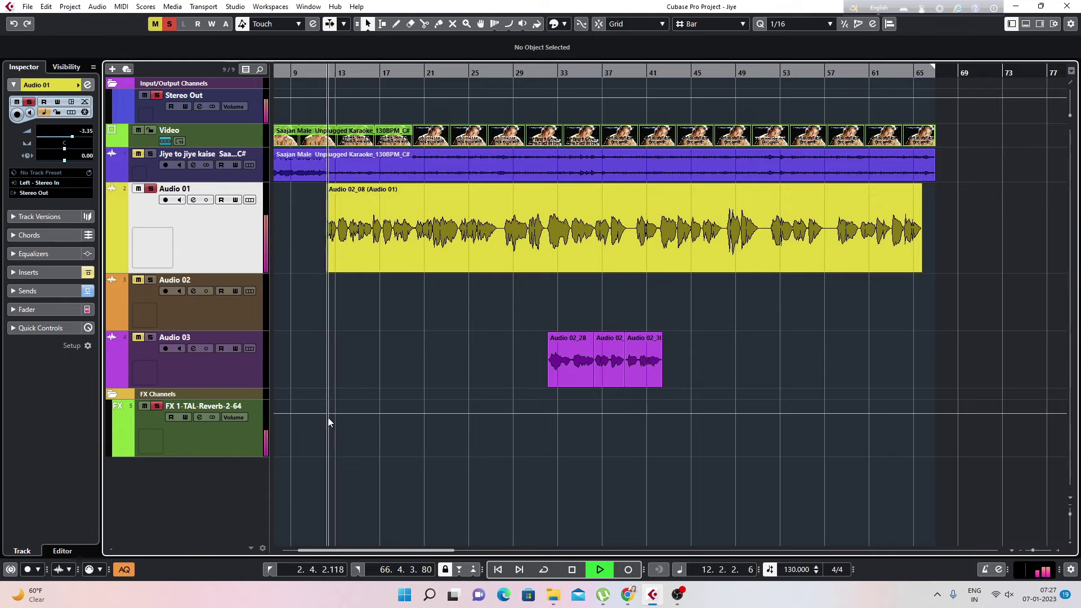
{"action": "key", "text": "space"}
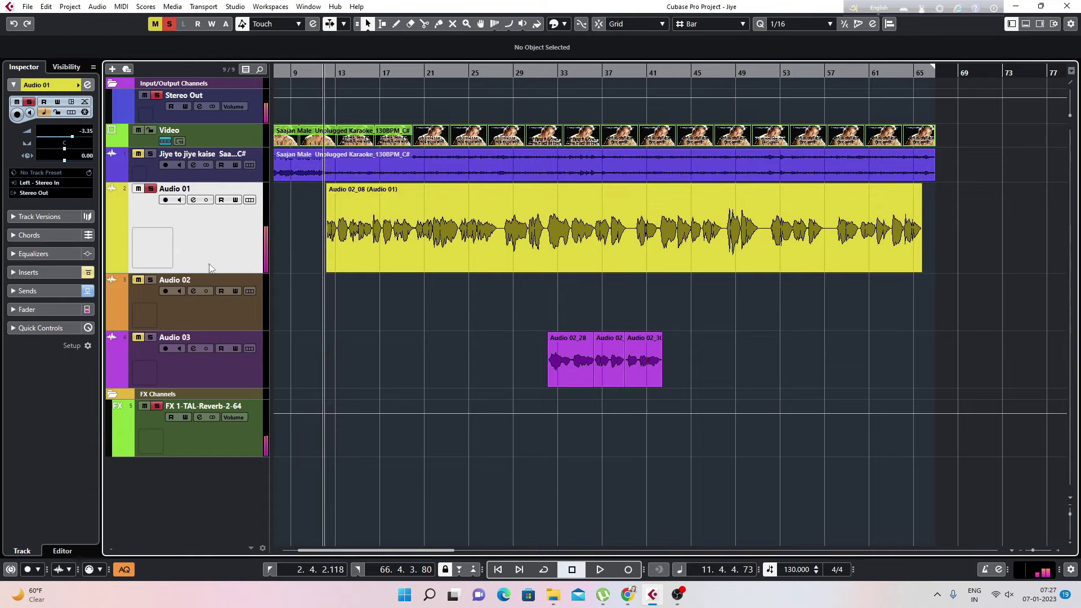
- Replace the Auto-Tune Pro insert on the Audio 01 channel with Auto-Tune Artist
{"action": "left_click", "coordinate": [193, 201]}
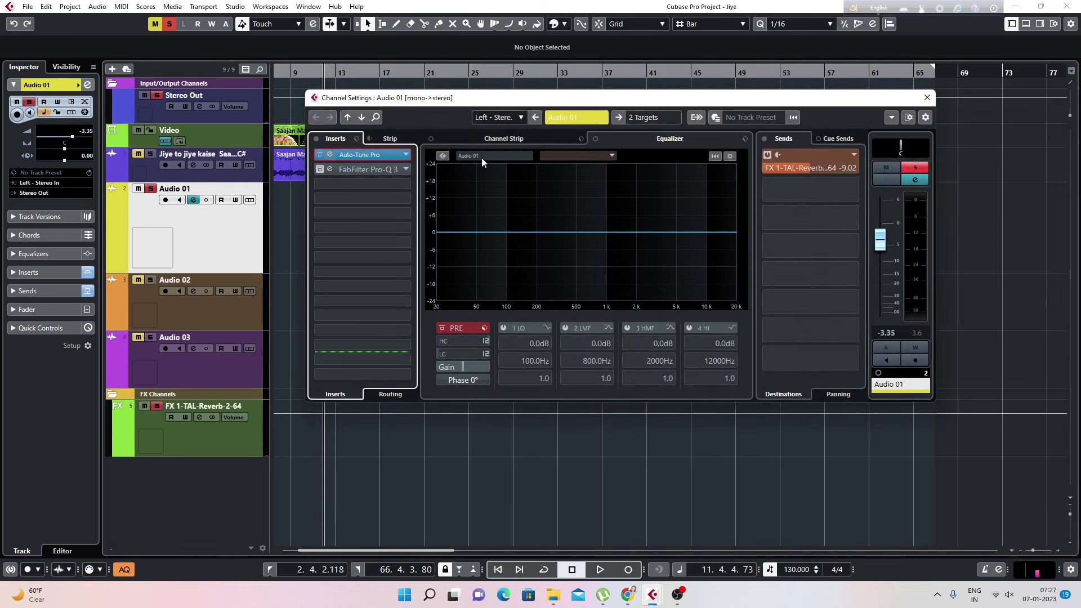
{"action": "left_click", "coordinate": [330, 154]}
{"action": "left_click_drag", "start_coordinate": [498, 228], "coordinate": [501, 170]}
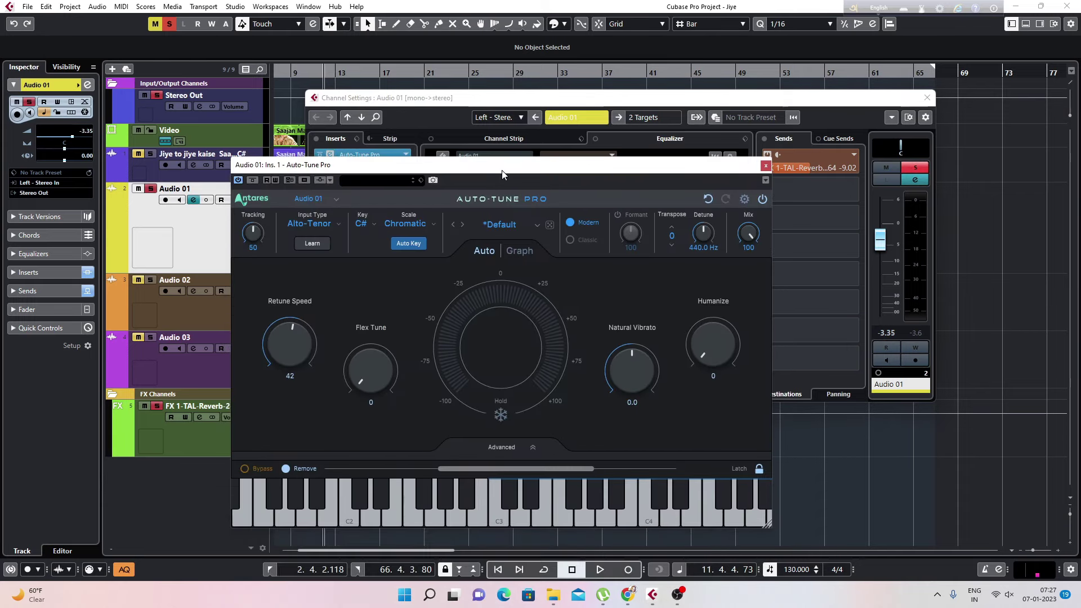
{"action": "left_click", "coordinate": [766, 167]}
{"action": "left_click", "coordinate": [409, 156]}
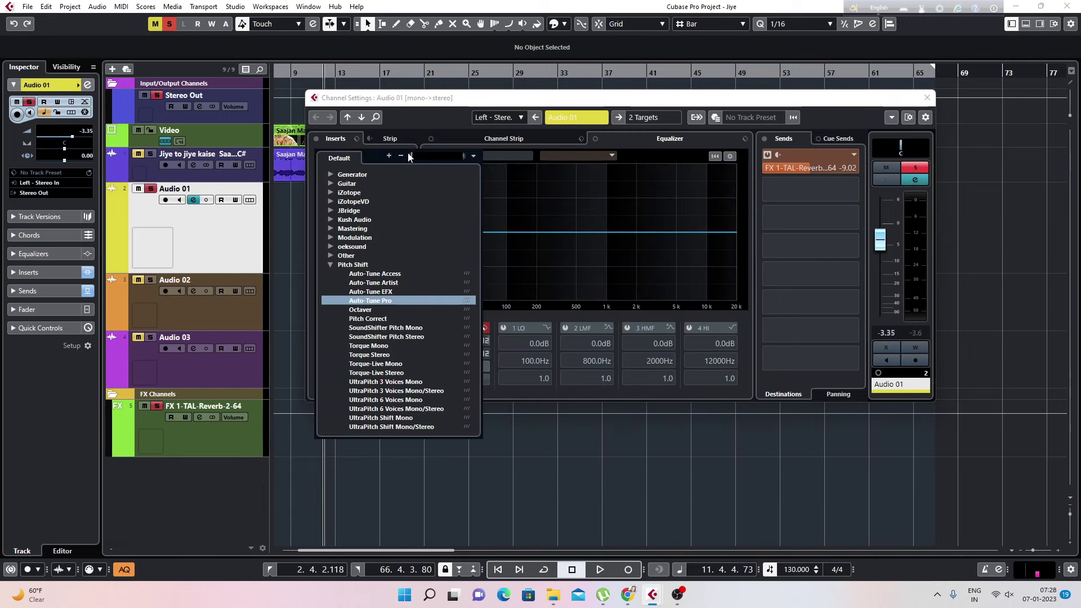
{"action": "left_click", "coordinate": [390, 283]}
{"action": "left_click", "coordinate": [515, 324]}
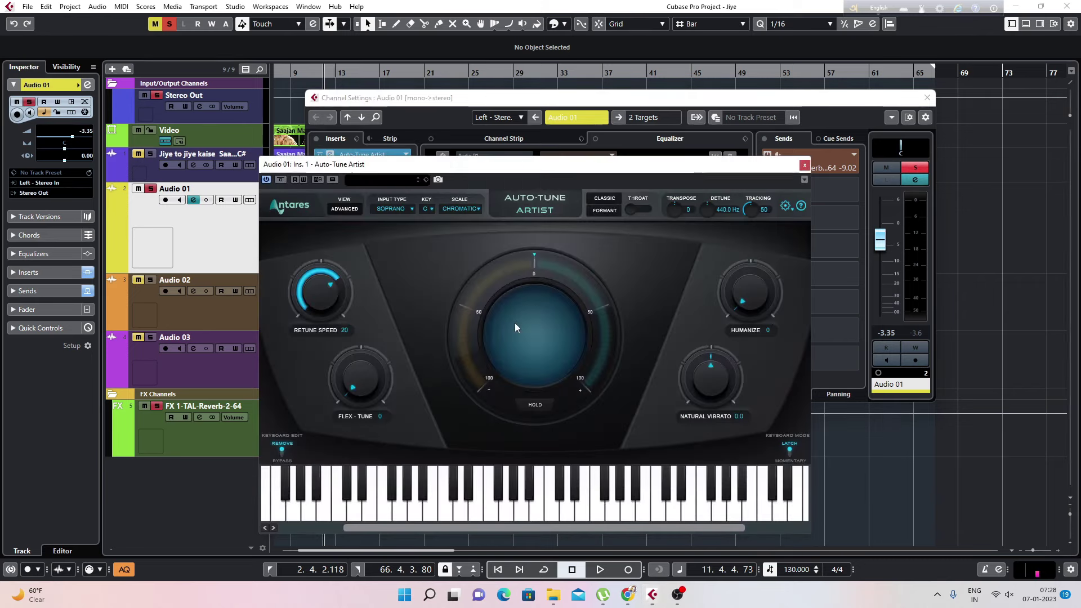
- Set Auto-Tune Artist to Alto/Tenor input, key C#, Just Major scale and a retune speed of 34
{"action": "left_click", "coordinate": [394, 209]}
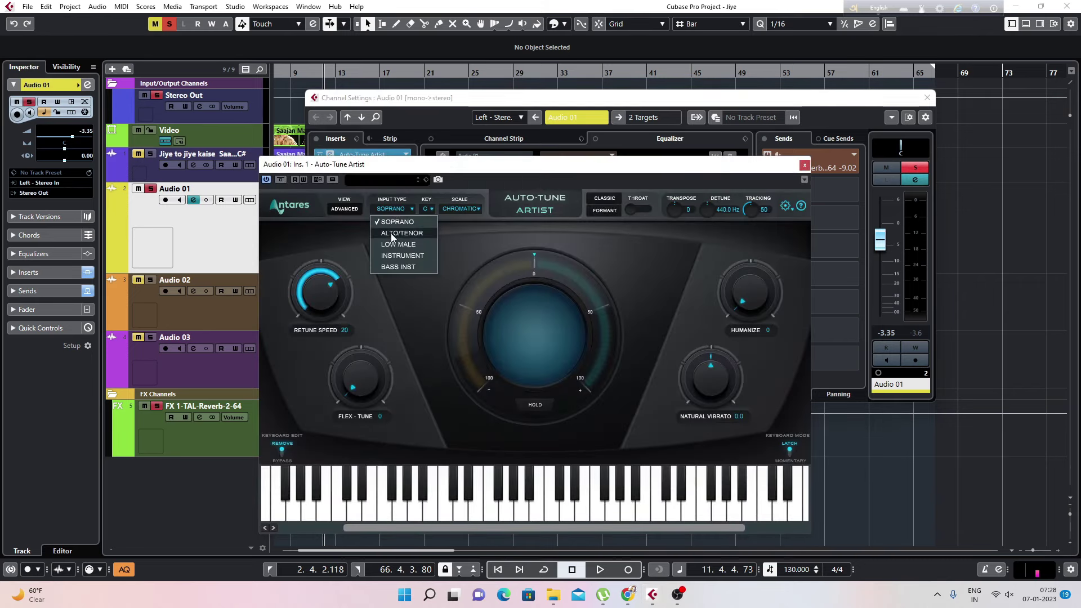
{"action": "left_click", "coordinate": [393, 232]}
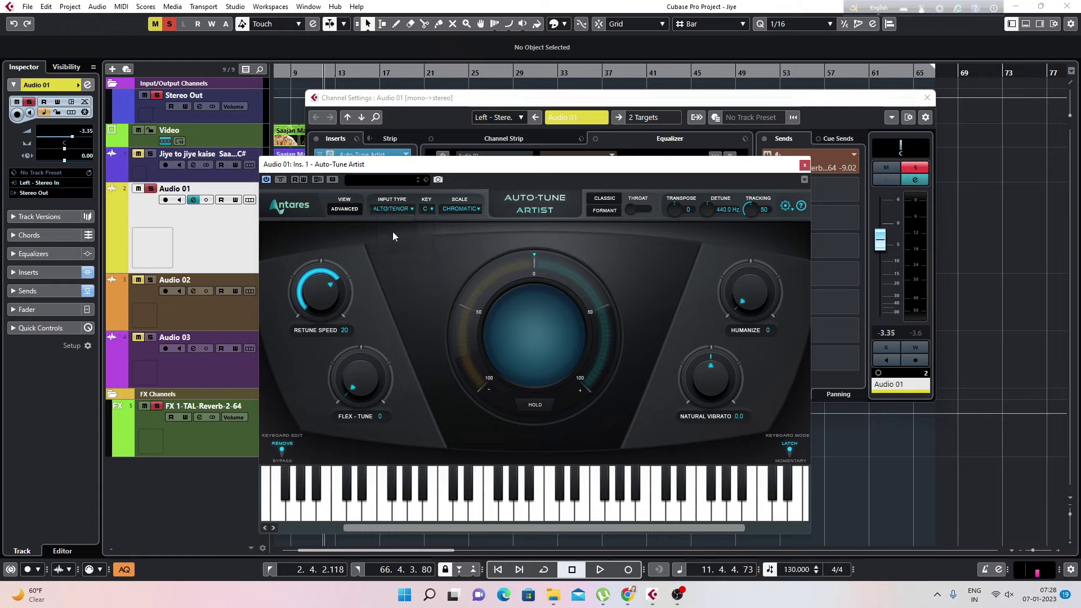
{"action": "left_click", "coordinate": [430, 210]}
{"action": "left_click", "coordinate": [433, 237]}
{"action": "left_click", "coordinate": [471, 209]}
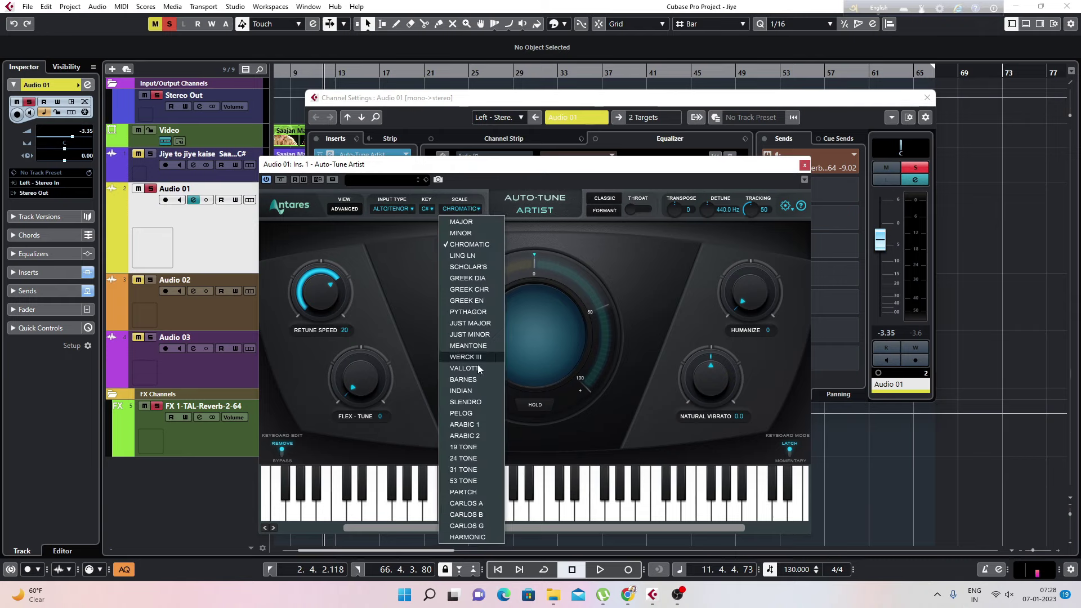
{"action": "left_click", "coordinate": [459, 324]}
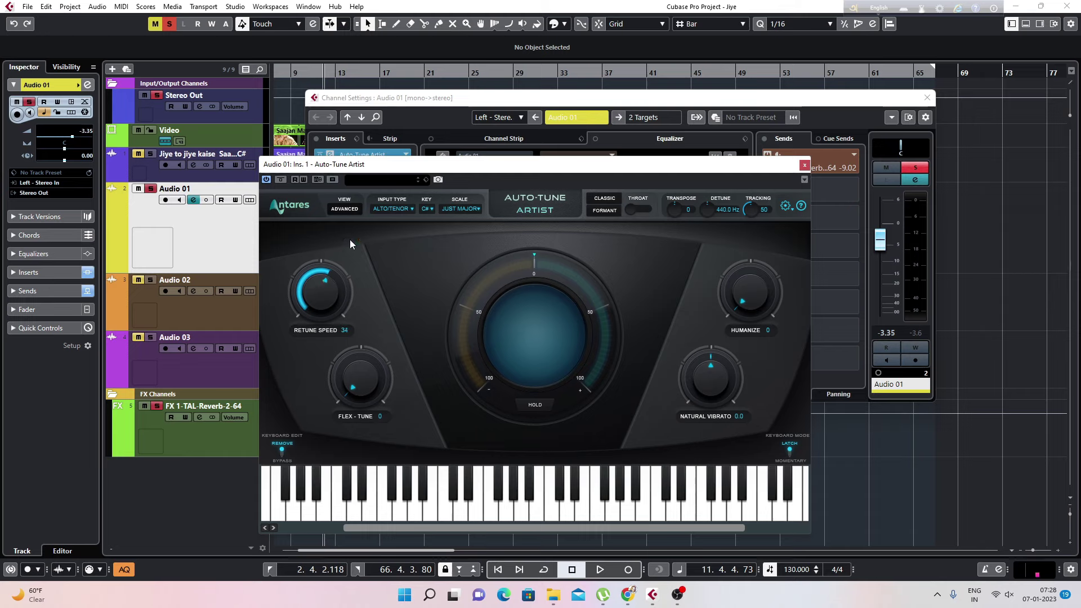
- Apply Set Major in Auto-Tune Artist's advanced view and close the Audio 01 channel settings
{"action": "left_click", "coordinate": [344, 208]}
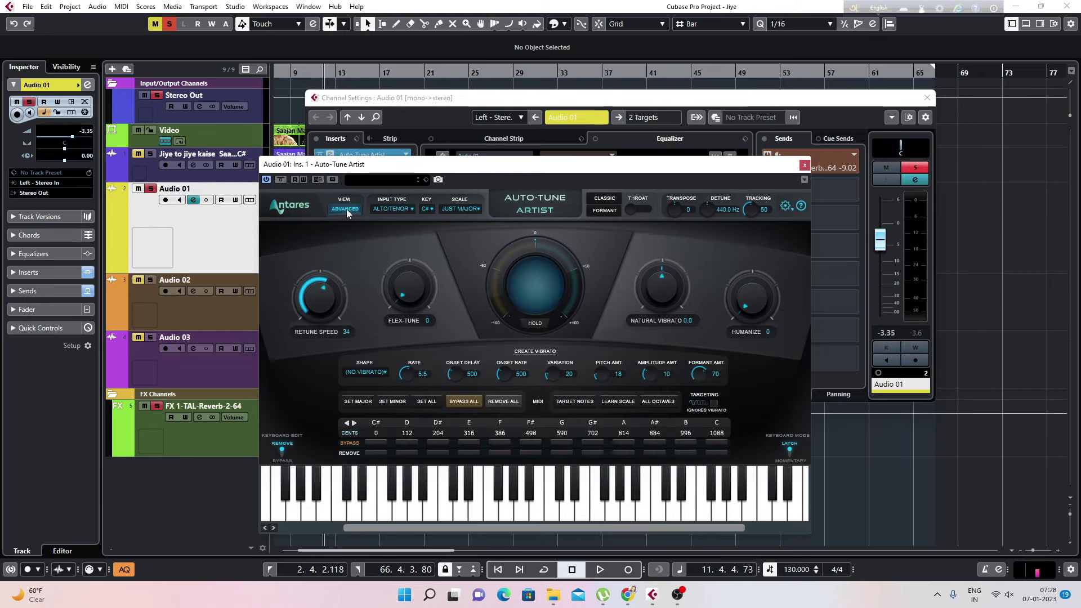
{"action": "left_click", "coordinate": [353, 402]}
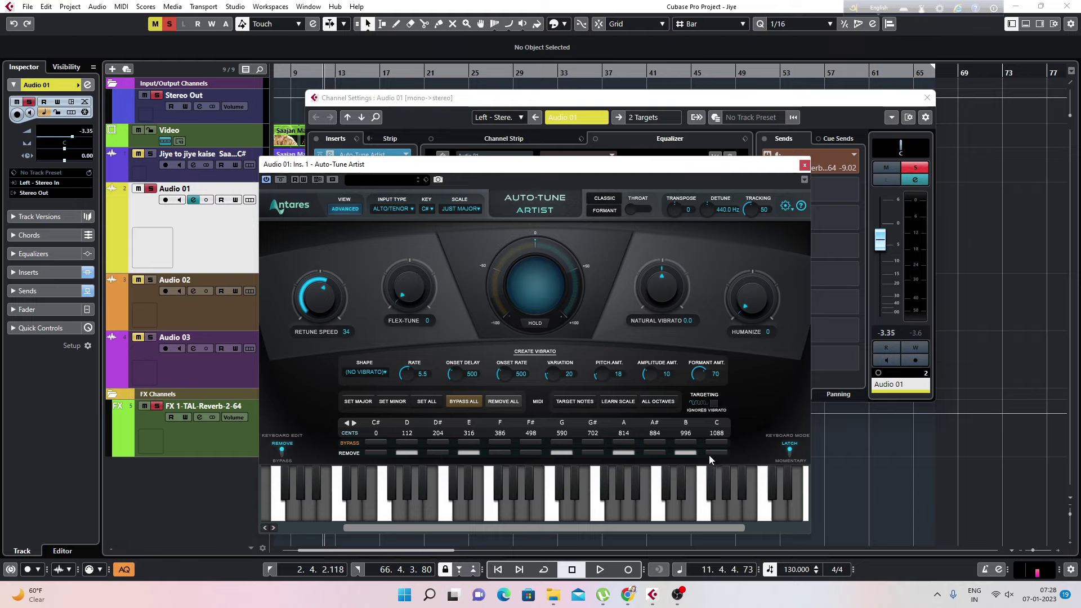
{"action": "left_click", "coordinate": [927, 97]}
{"action": "left_click_drag", "start_coordinate": [353, 164], "coordinate": [378, 236]}
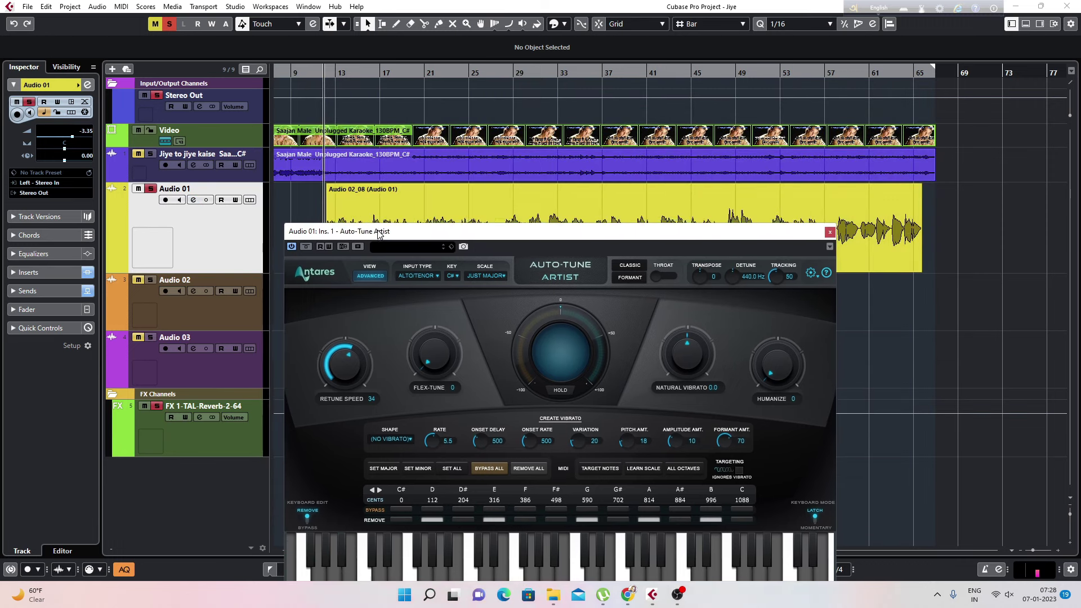
- Open the bounced Audio 02_08 clip in a full-size Sample Editor and enable VariAudio editing
{"action": "double_click", "coordinate": [894, 214]}
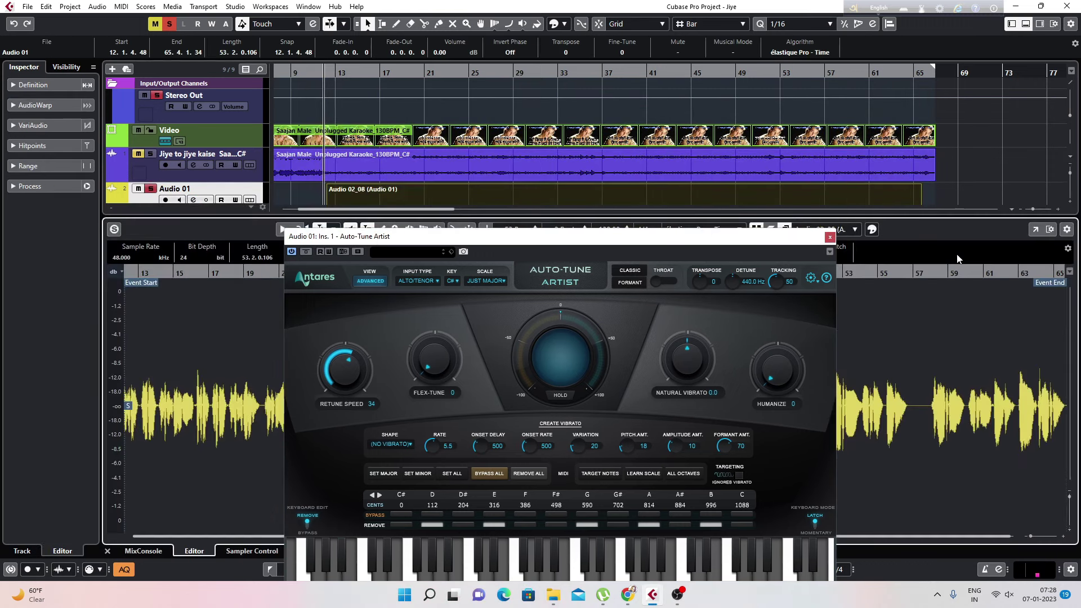
{"action": "left_click", "coordinate": [1035, 228]}
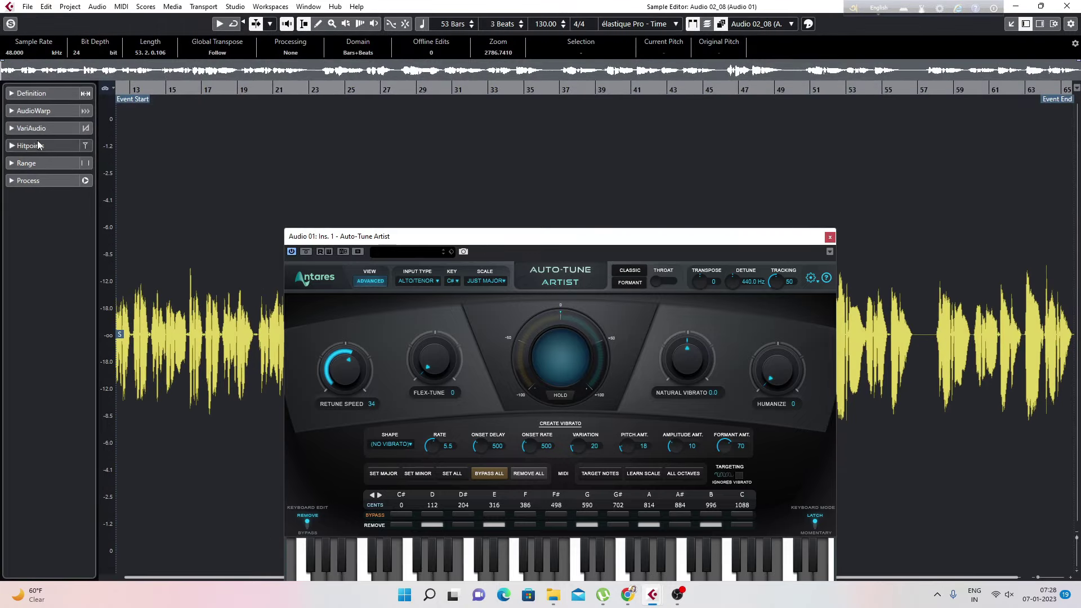
{"action": "left_click", "coordinate": [31, 127]}
{"action": "left_click", "coordinate": [86, 148]}
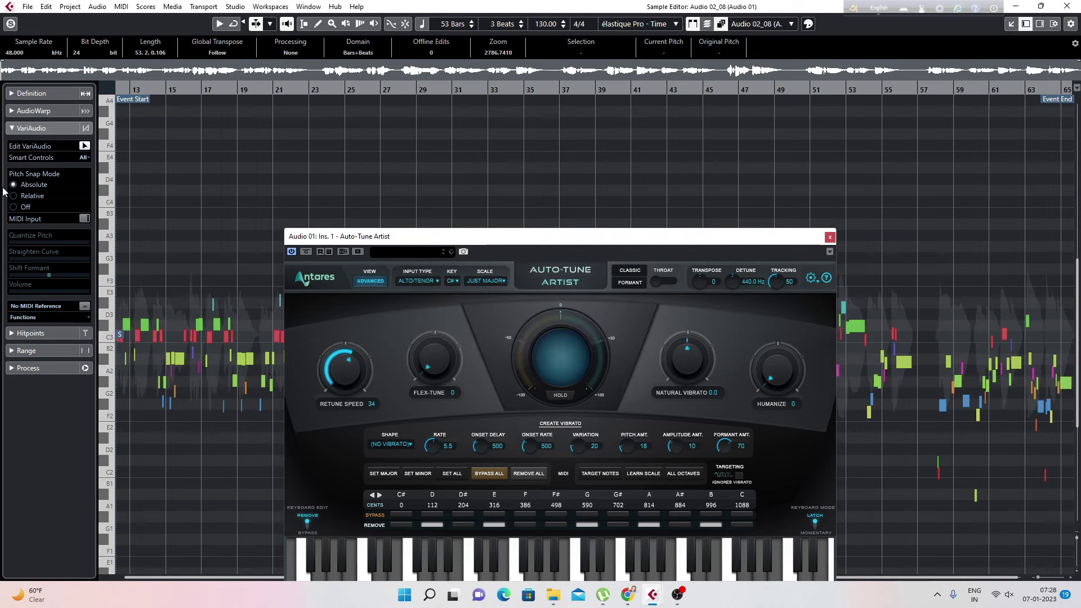
- Examine the vocal's VariAudio pitch segments from the clip's start during playback, keeping the Auto-Tune Artist pitch display in view
{"action": "key", "text": "h"}
{"action": "key", "text": "h"}
{"action": "key", "text": "h"}
{"action": "key", "text": "h"}
{"action": "key", "text": "h"}
{"action": "key", "text": "h"}
{"action": "key", "text": "h"}
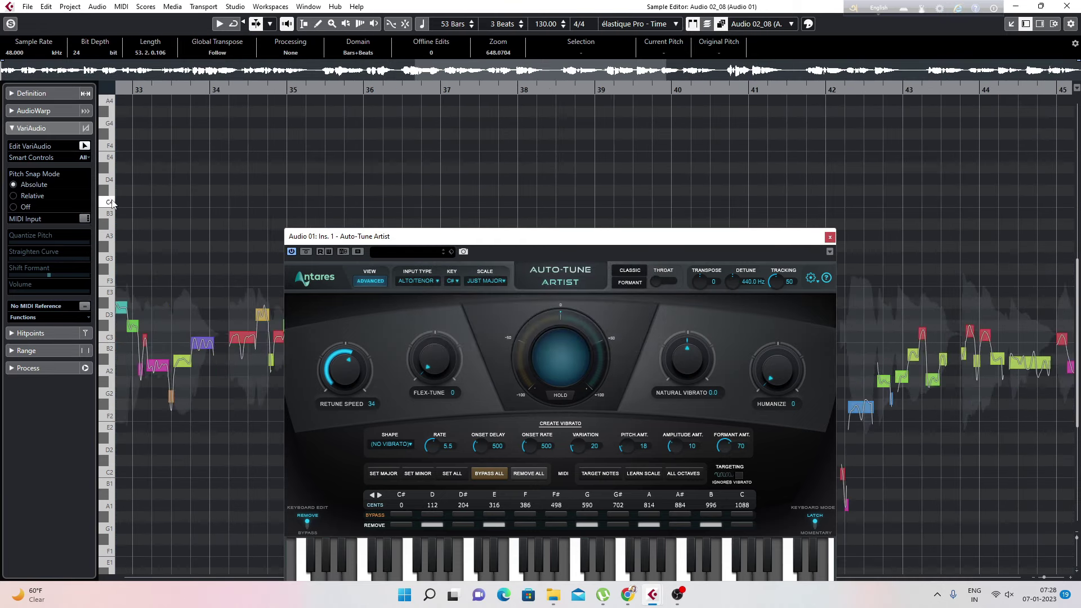
{"action": "key", "text": "h"}
{"action": "scroll", "coordinate": [243, 333], "scroll_direction": "down", "scroll_amount": 8}
{"action": "scroll", "coordinate": [240, 408], "scroll_direction": "up", "scroll_amount": 5}
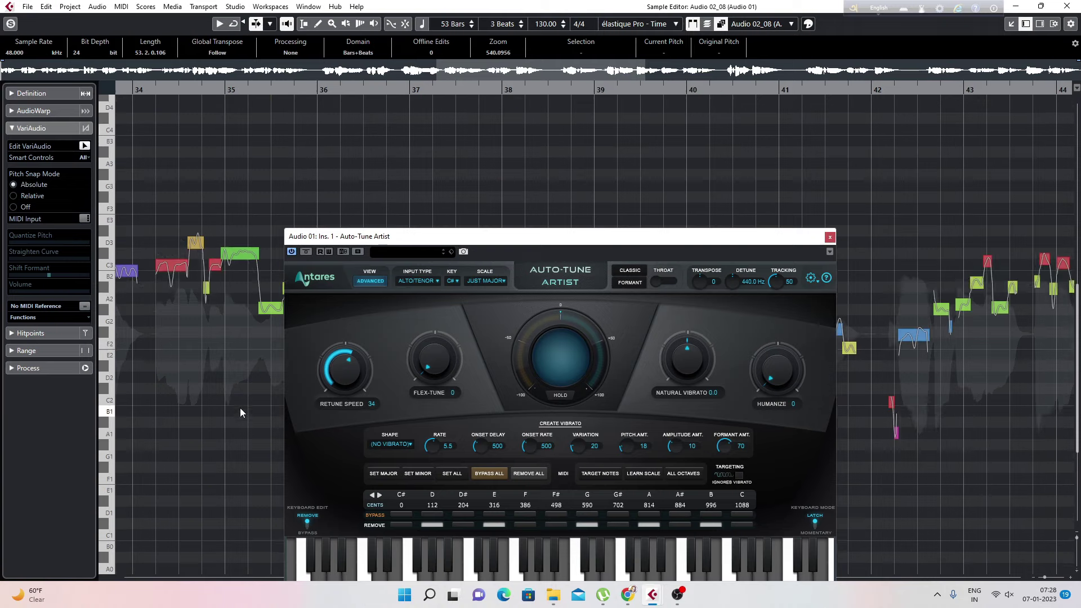
{"action": "scroll", "coordinate": [240, 408], "scroll_direction": "down", "scroll_amount": 3}
{"action": "scroll", "coordinate": [239, 407], "scroll_direction": "down", "scroll_amount": 3}
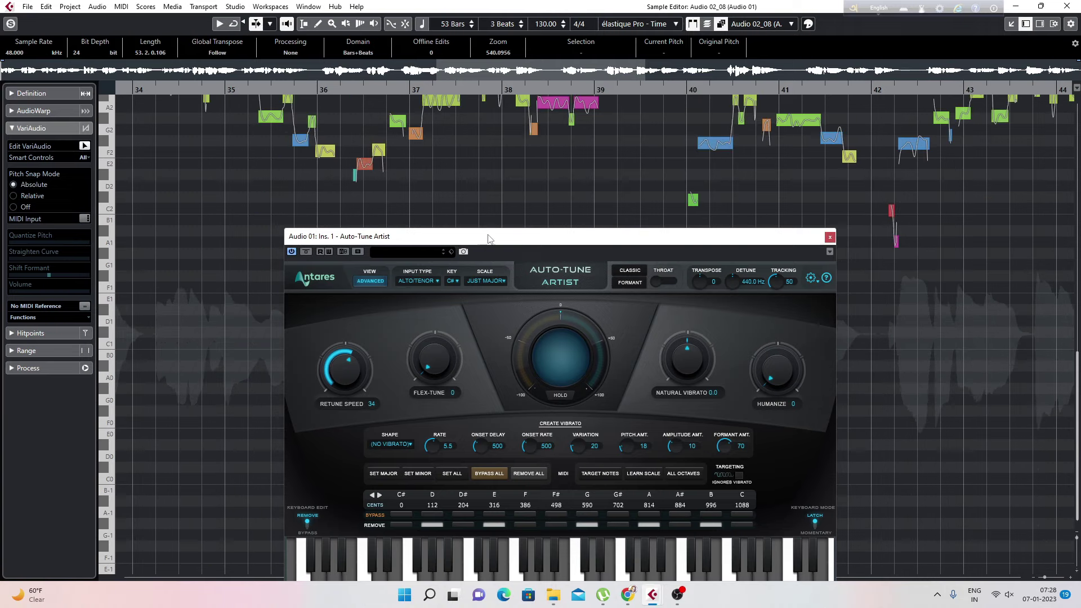
{"action": "left_click_drag", "start_coordinate": [488, 239], "coordinate": [517, 130]}
{"action": "left_click_drag", "start_coordinate": [545, 578], "coordinate": [149, 580]}
{"action": "scroll", "coordinate": [183, 272], "scroll_direction": "up", "scroll_amount": 2}
{"action": "scroll", "coordinate": [184, 272], "scroll_direction": "up", "scroll_amount": 6}
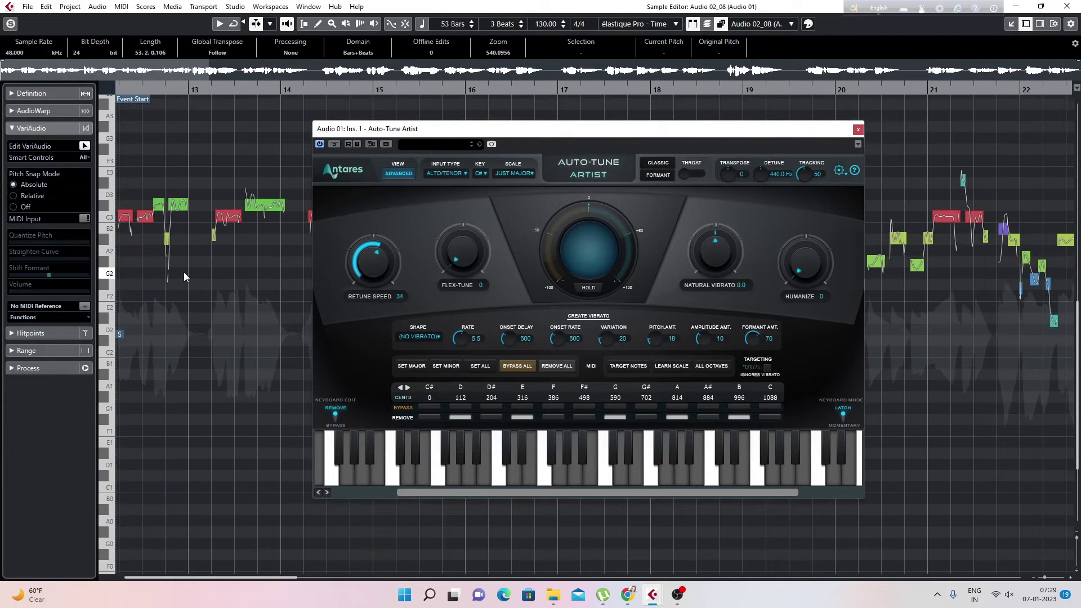
{"action": "key", "text": "space"}
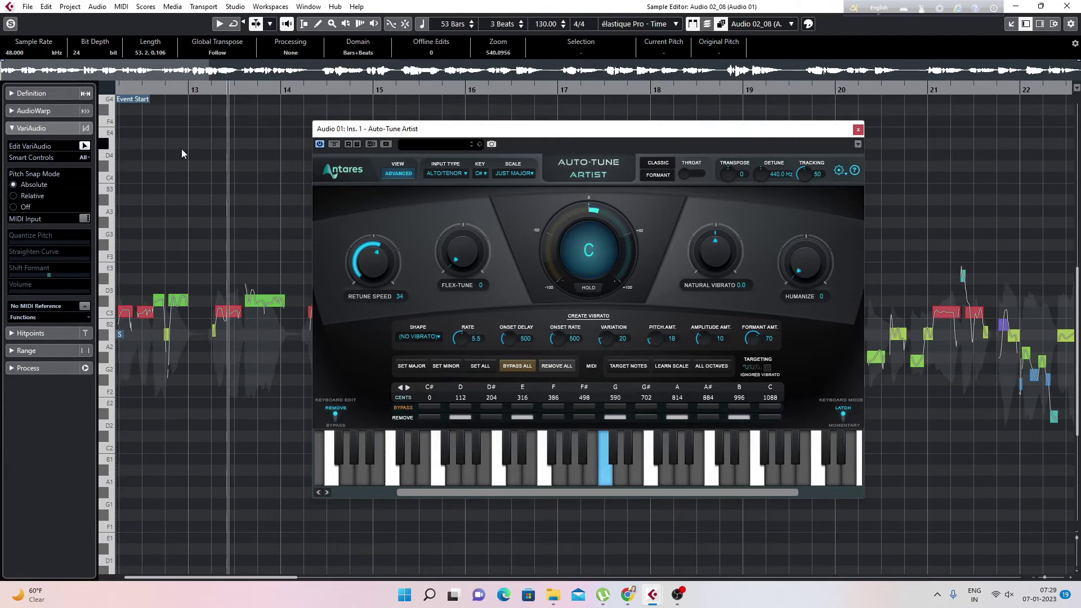
{"action": "scroll", "coordinate": [257, 338], "scroll_direction": "down", "scroll_amount": 1}
{"action": "left_click_drag", "start_coordinate": [496, 138], "coordinate": [397, 312]}
{"action": "scroll", "coordinate": [430, 242], "scroll_direction": "down", "scroll_amount": 2}
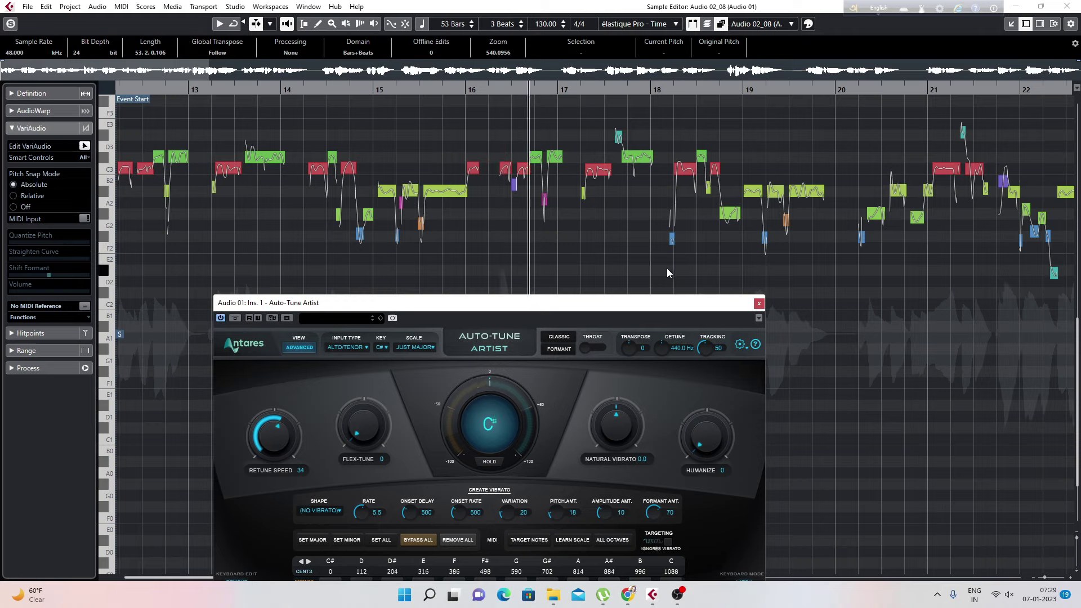
- Listen to the vocal around bars 16 and 17 and check the pitch of the short B2 segment
{"action": "left_click", "coordinate": [474, 87]}
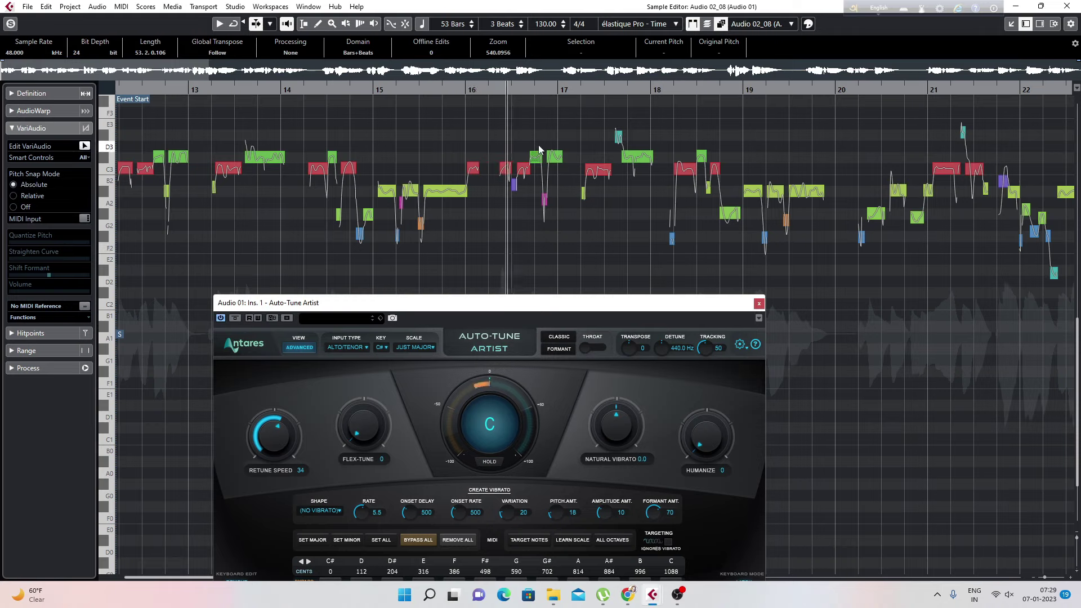
{"action": "key", "text": "space"}
{"action": "key", "text": "space"}
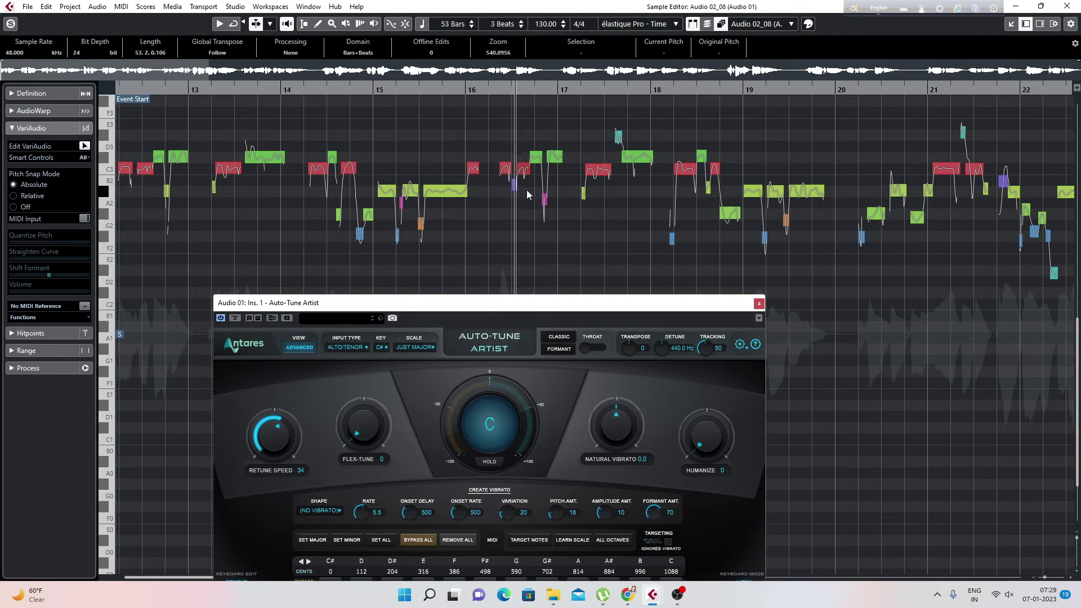
{"action": "key", "text": "space"}
{"action": "left_click", "coordinate": [516, 188]}
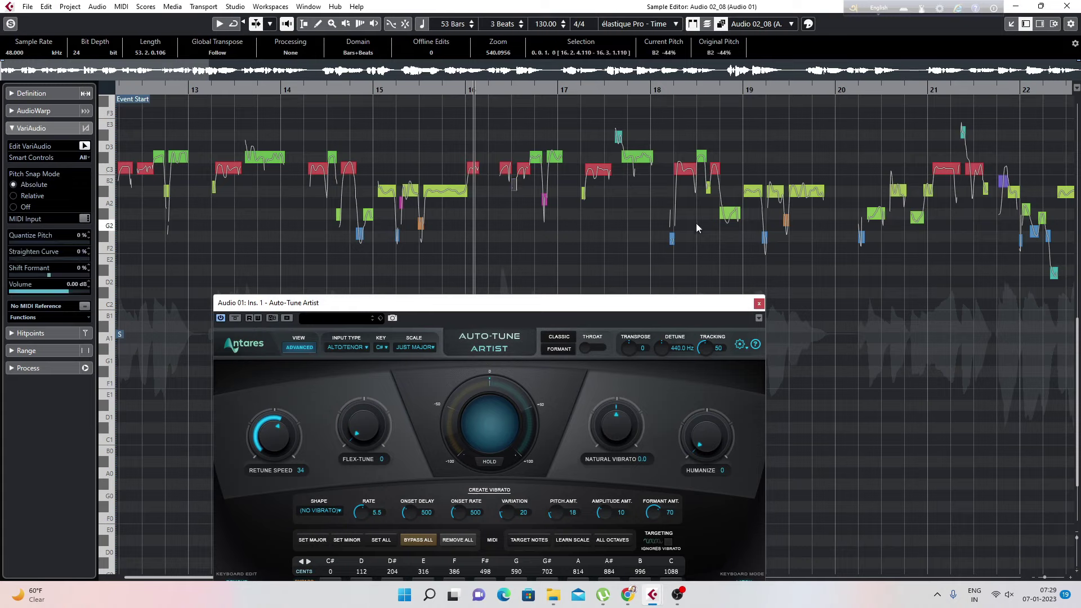
{"action": "key", "text": "space"}
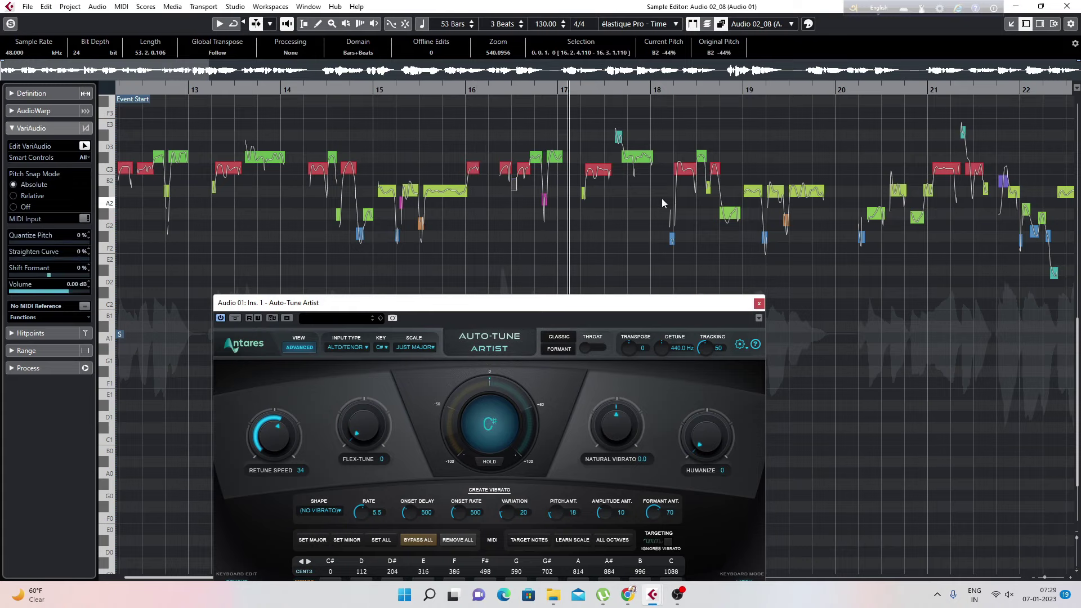
{"action": "left_click", "coordinate": [602, 90]}
{"action": "key", "text": "space"}
- Slightly tilt the start of the long C#3 segment's pitch curve before bar 17.4 downward
{"action": "left_click_drag", "start_coordinate": [616, 93], "coordinate": [665, 254]}
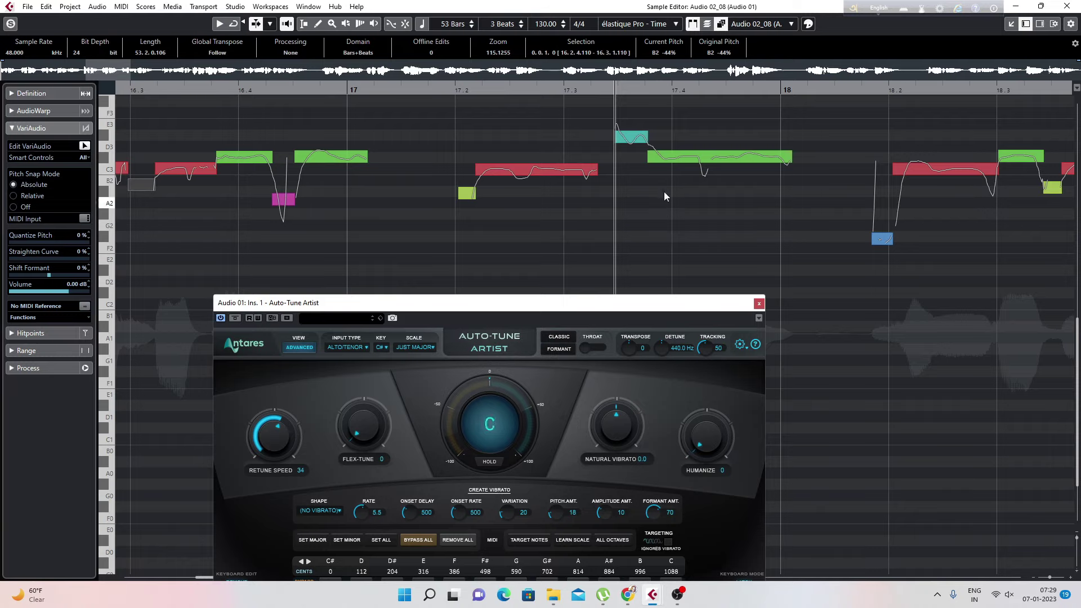
{"action": "left_click", "coordinate": [633, 142]}
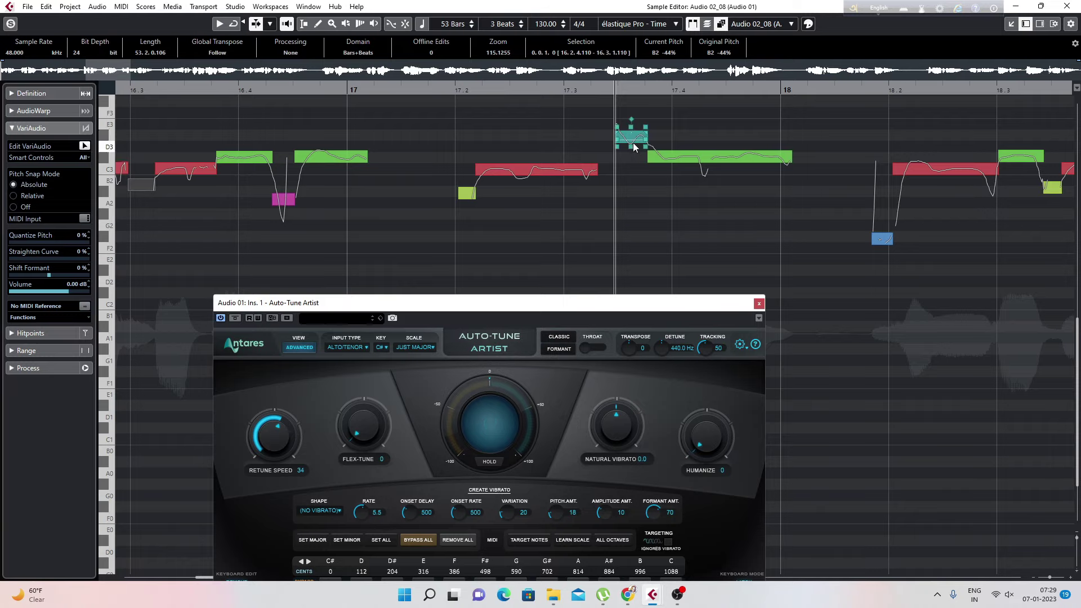
{"action": "left_click_drag", "start_coordinate": [634, 90], "coordinate": [629, 154]}
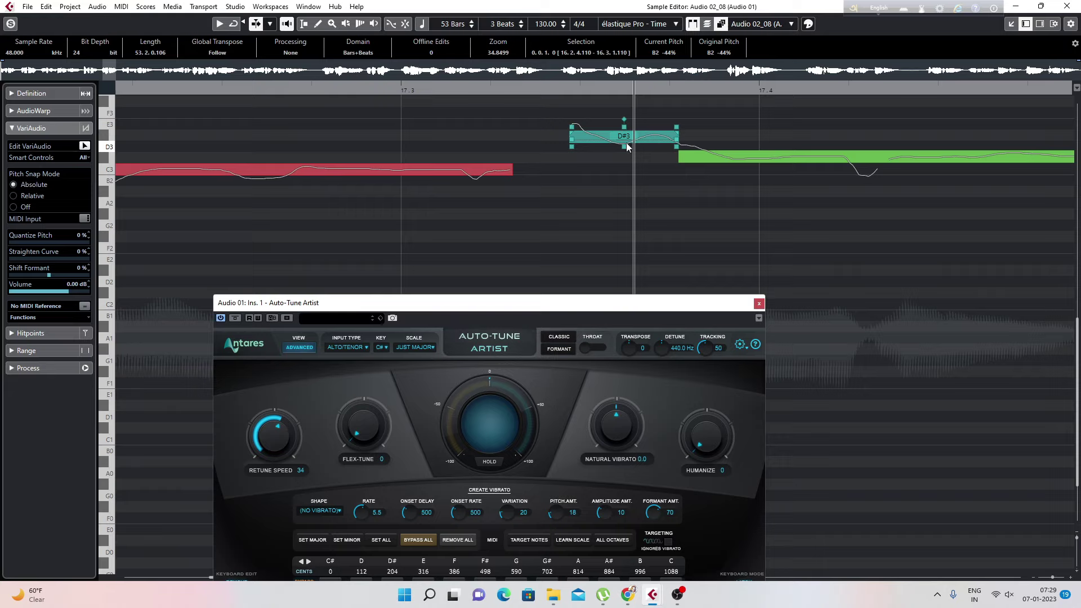
{"action": "left_click", "coordinate": [602, 142]}
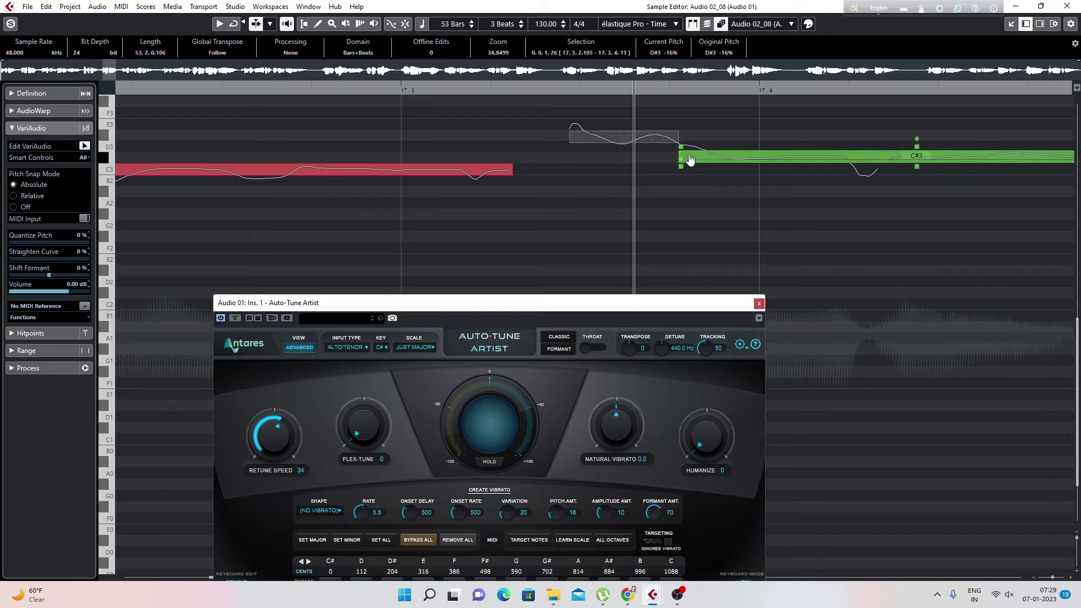
{"action": "left_click", "coordinate": [682, 154]}
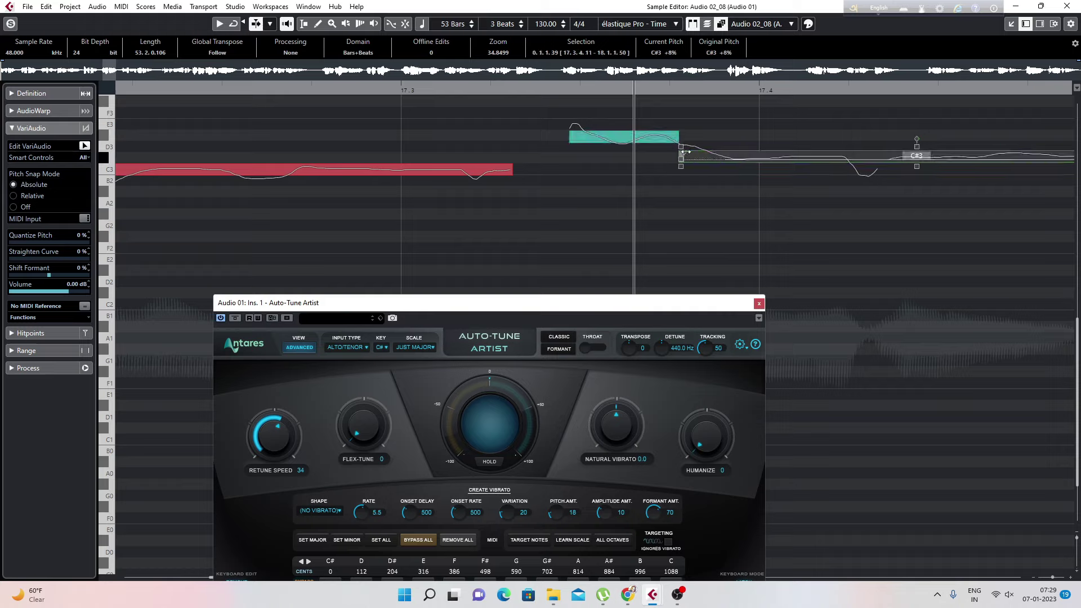
{"action": "left_click_drag", "start_coordinate": [683, 144], "coordinate": [682, 149]}
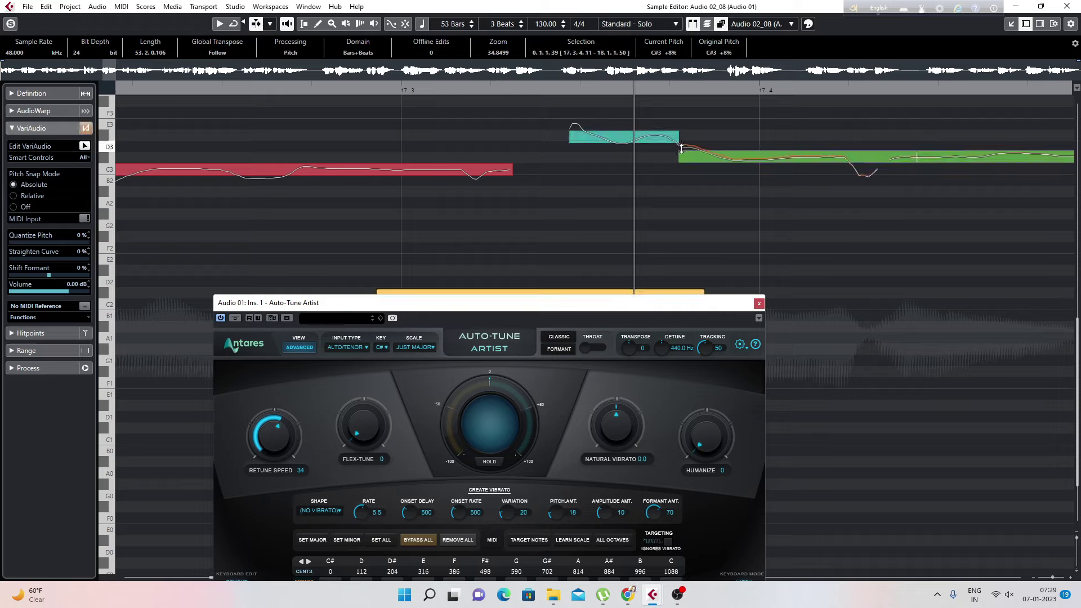
- Split the D#3 segment before bar 17.4 near its middle and snap both halves to exact D#3 pitch
{"action": "left_click", "coordinate": [628, 138]}
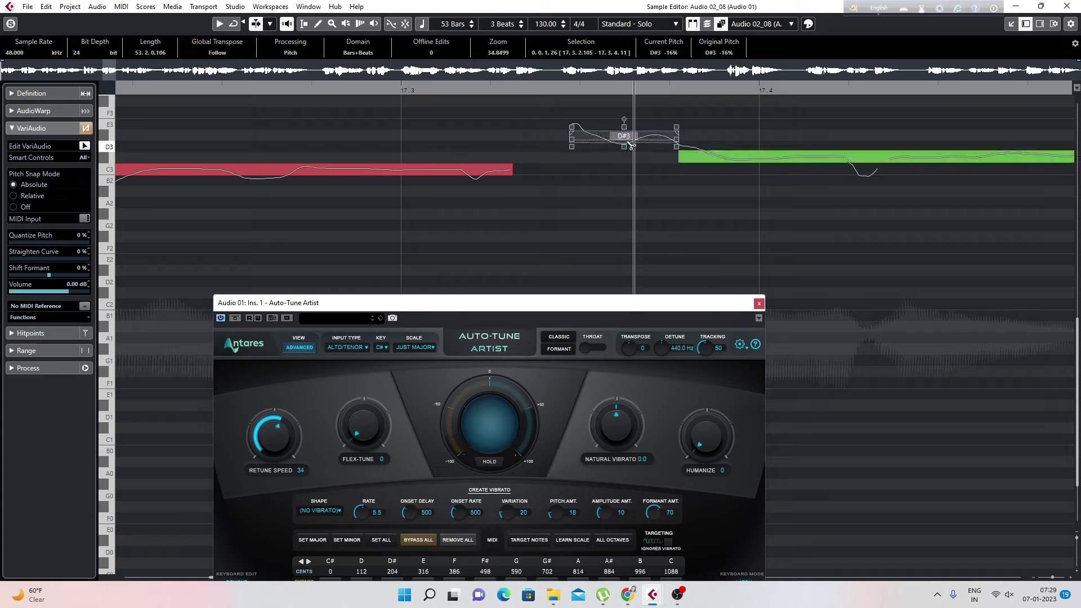
{"action": "left_click", "coordinate": [626, 144]}
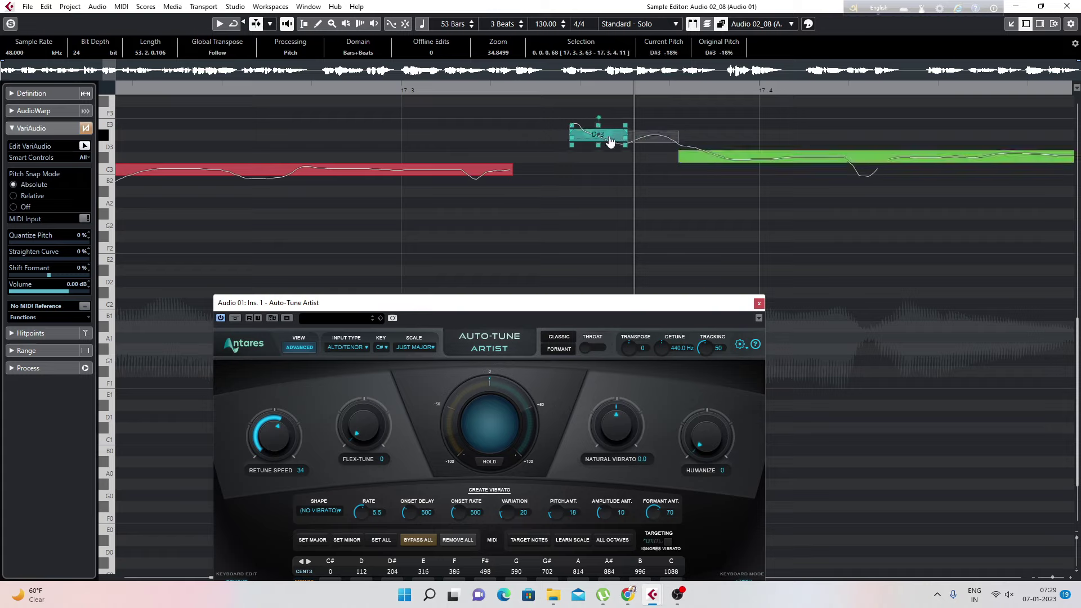
{"action": "left_click_drag", "start_coordinate": [609, 138], "coordinate": [608, 141]}
{"action": "left_click", "coordinate": [641, 136]}
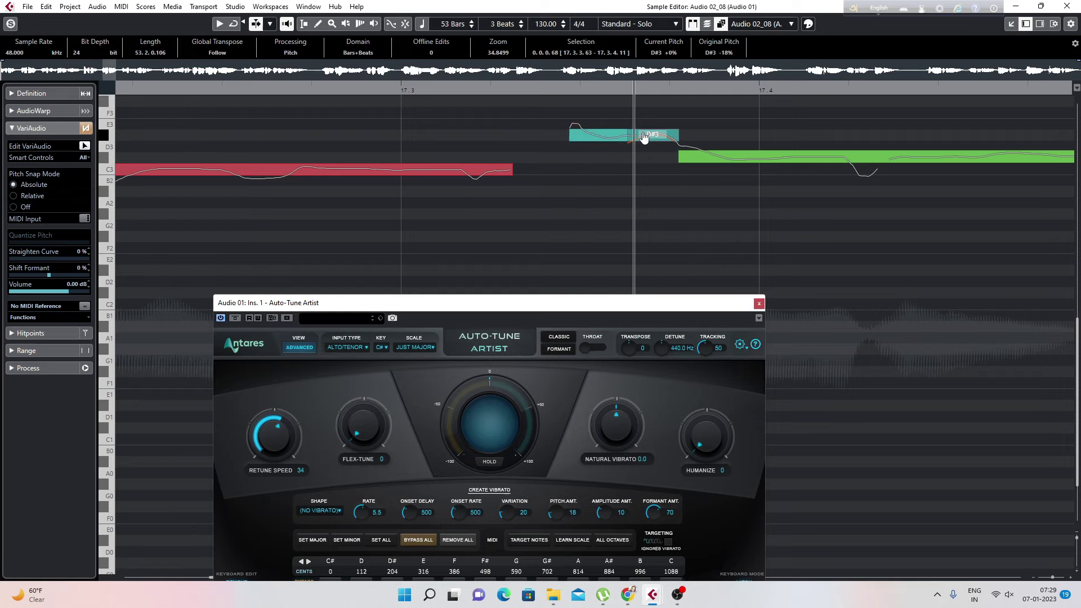
- Play back the edited phrase from bar 17 to bar 19 and check its notes against the Auto-Tune pitch display
{"action": "key", "text": "g"}
{"action": "key", "text": "g"}
{"action": "key", "text": "g"}
{"action": "key", "text": "g"}
{"action": "key", "text": "g"}
{"action": "key", "text": "g"}
{"action": "key", "text": "g"}
{"action": "key", "text": "g"}
{"action": "key", "text": "g"}
{"action": "key", "text": "g"}
{"action": "key", "text": "g"}
{"action": "key", "text": "g"}
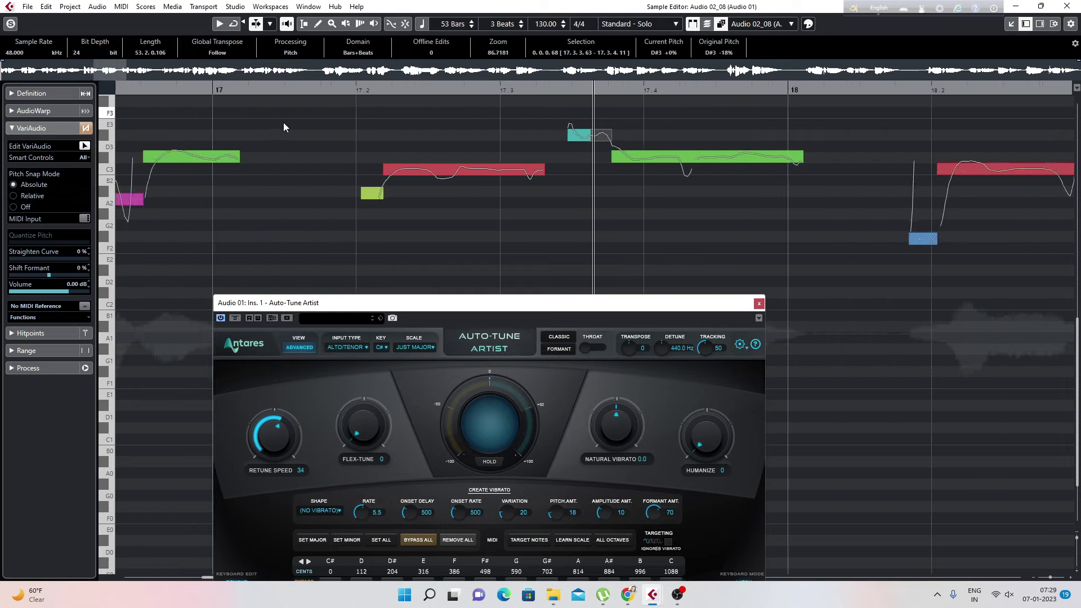
{"action": "left_click", "coordinate": [554, 87]}
{"action": "key", "text": "space"}
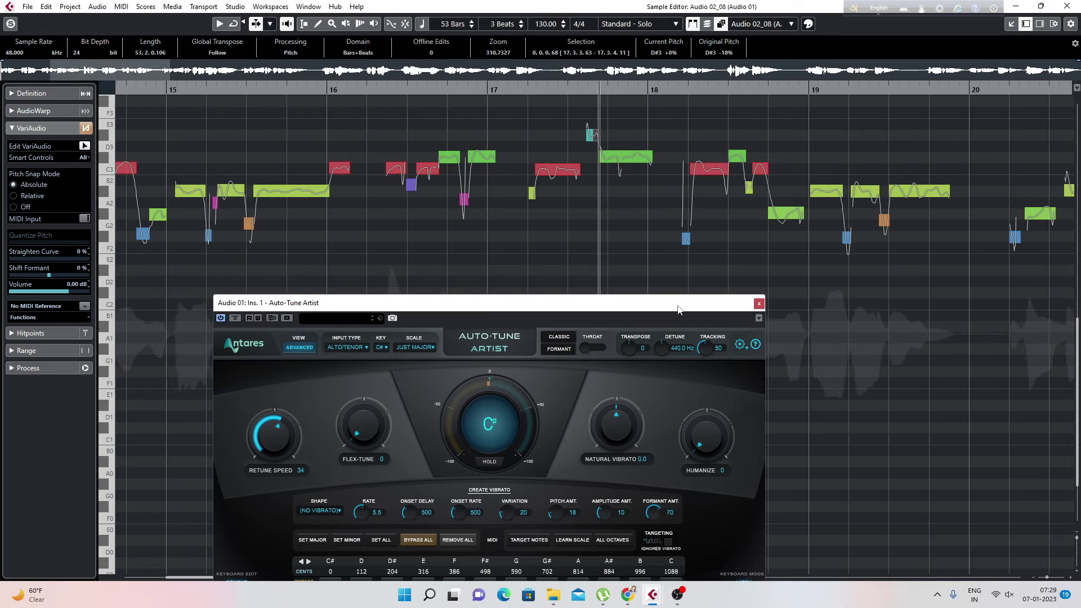
{"action": "key", "text": "space"}
{"action": "key", "text": "space"}
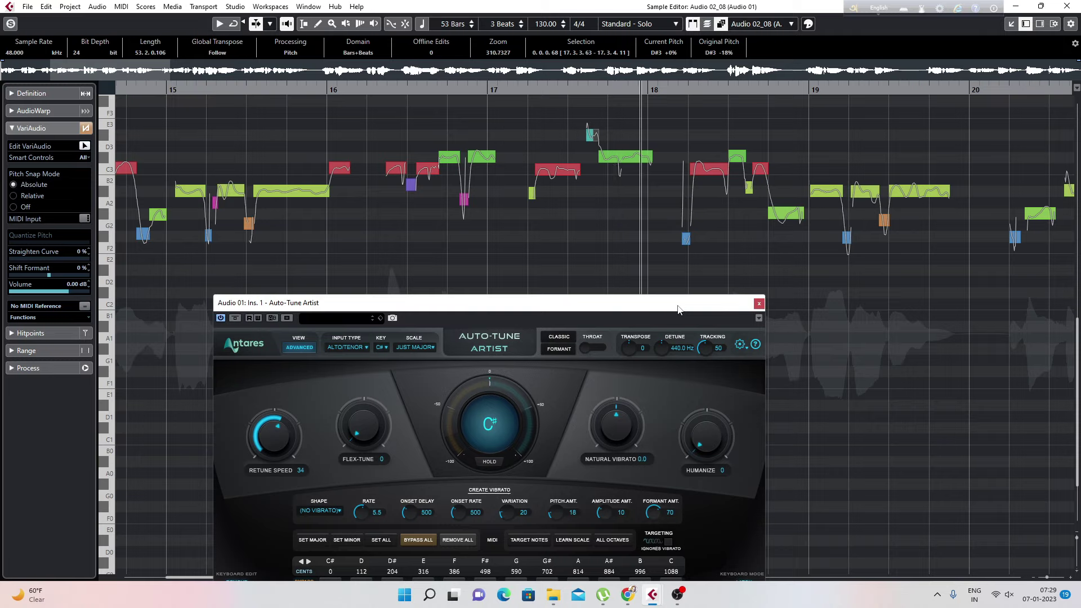
{"action": "key", "text": "space"}
{"action": "key", "text": "space"}
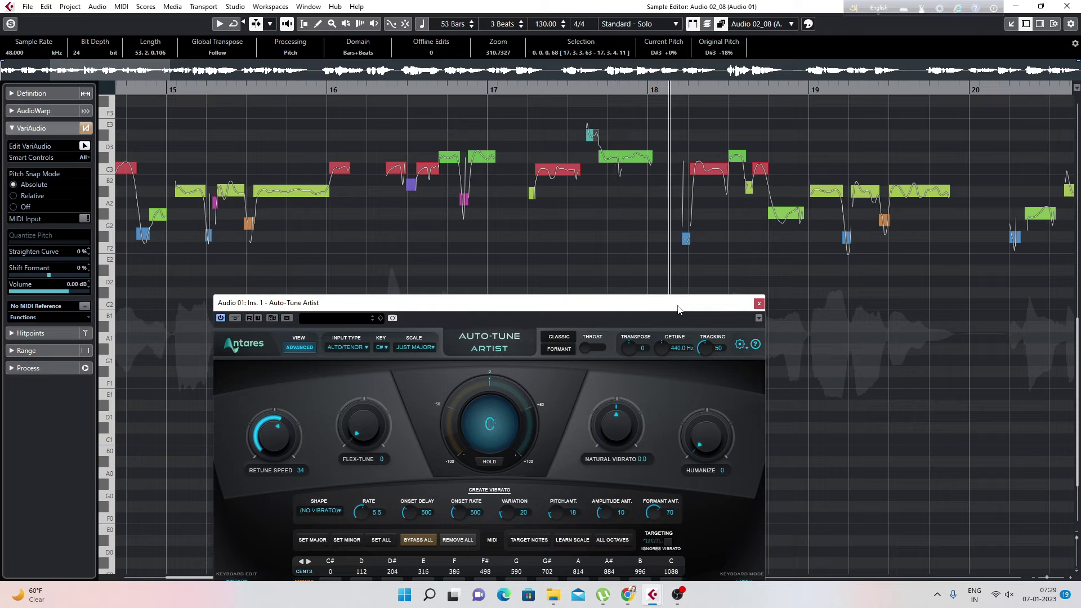
{"action": "key", "text": "space"}
{"action": "key", "text": "space"}
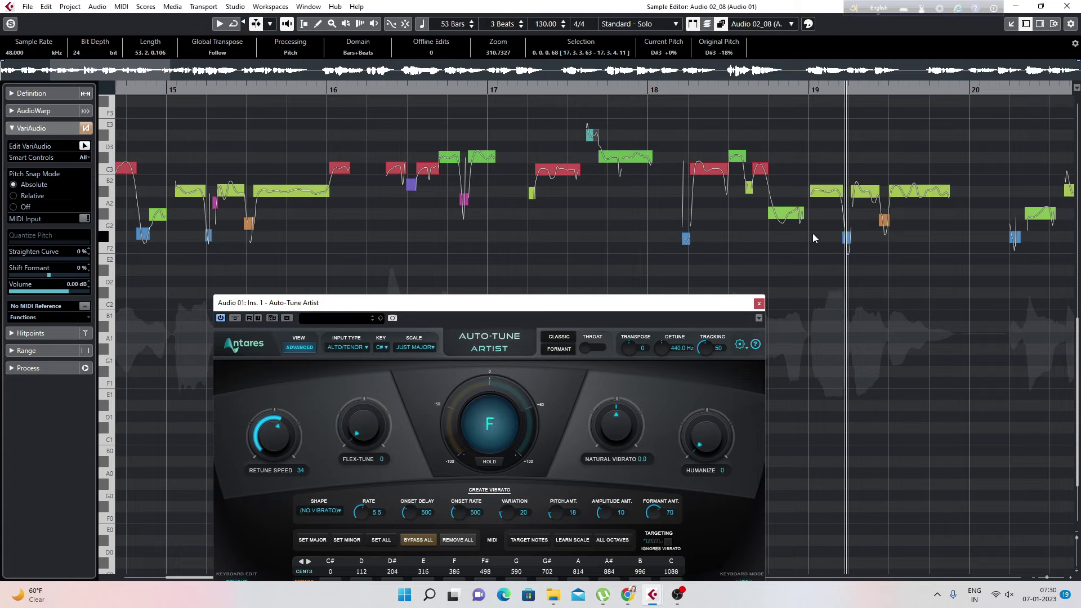
- Snap the high segment at bar 21.2 to exact D#3 pitch
{"action": "key", "text": "g"}
{"action": "key", "text": "g"}
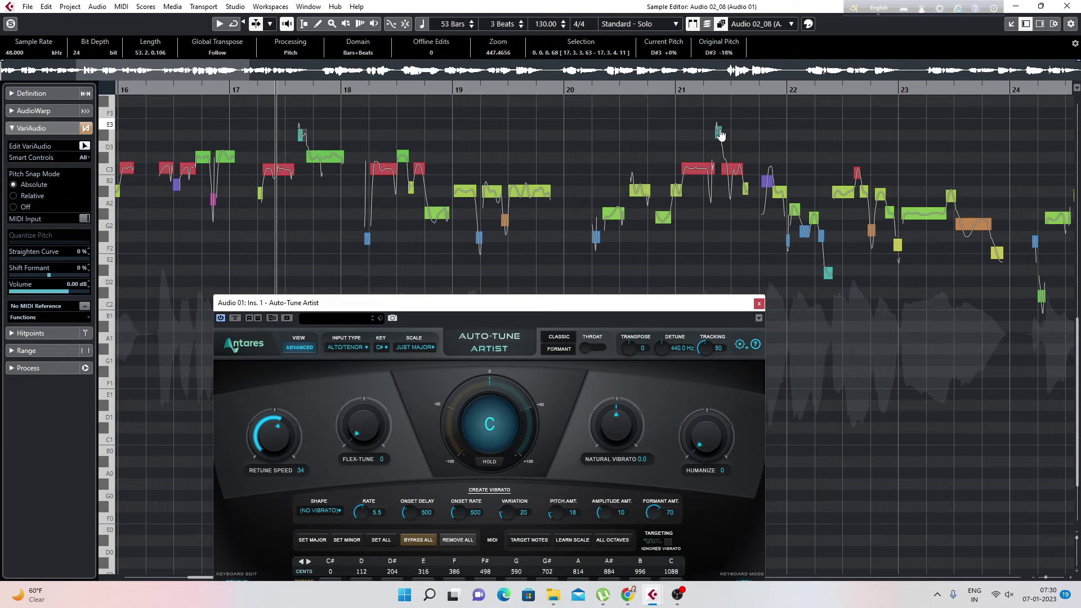
{"action": "left_click", "coordinate": [730, 170]}
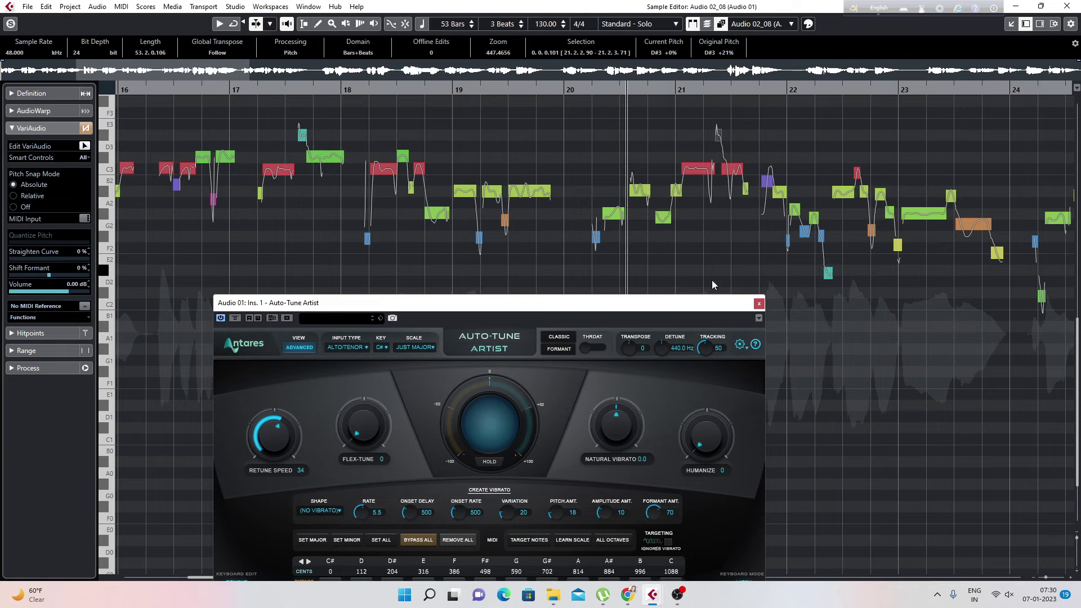
- Split the B2 segment before bar 22 in two and move its first part to A#2 and its second to C#3
{"action": "key", "text": "g"}
{"action": "key", "text": "g"}
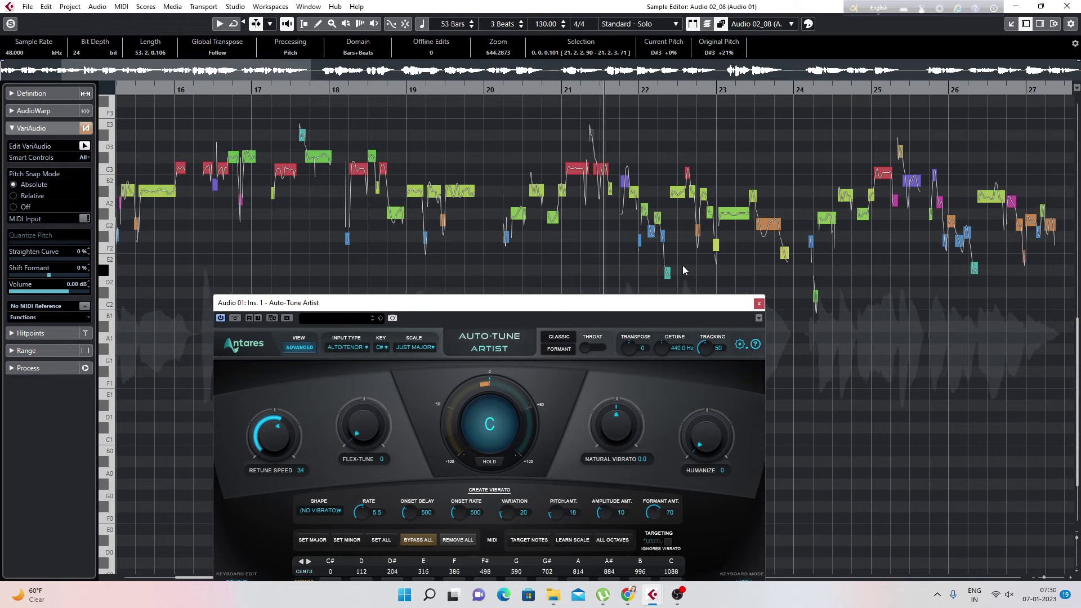
{"action": "left_click_drag", "start_coordinate": [607, 89], "coordinate": [607, 144]}
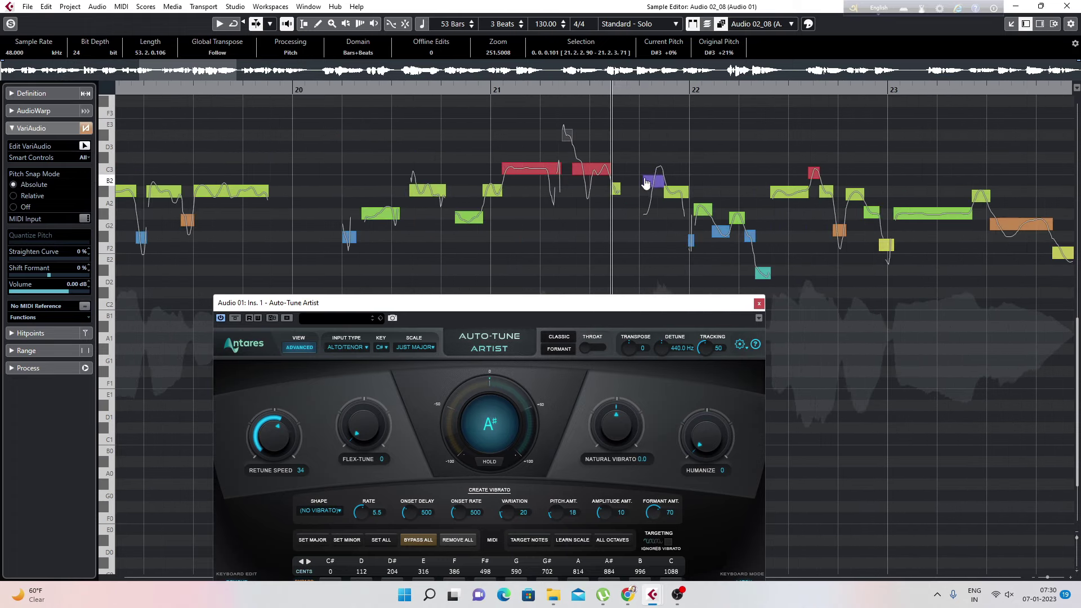
{"action": "key", "text": "space"}
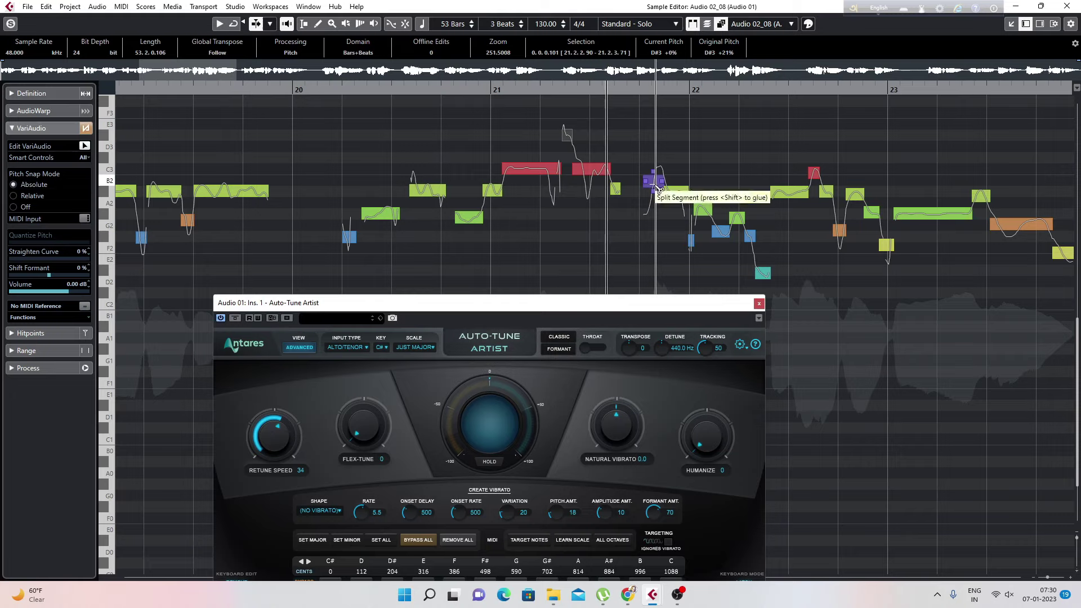
{"action": "left_click_drag", "start_coordinate": [656, 188], "coordinate": [663, 162]}
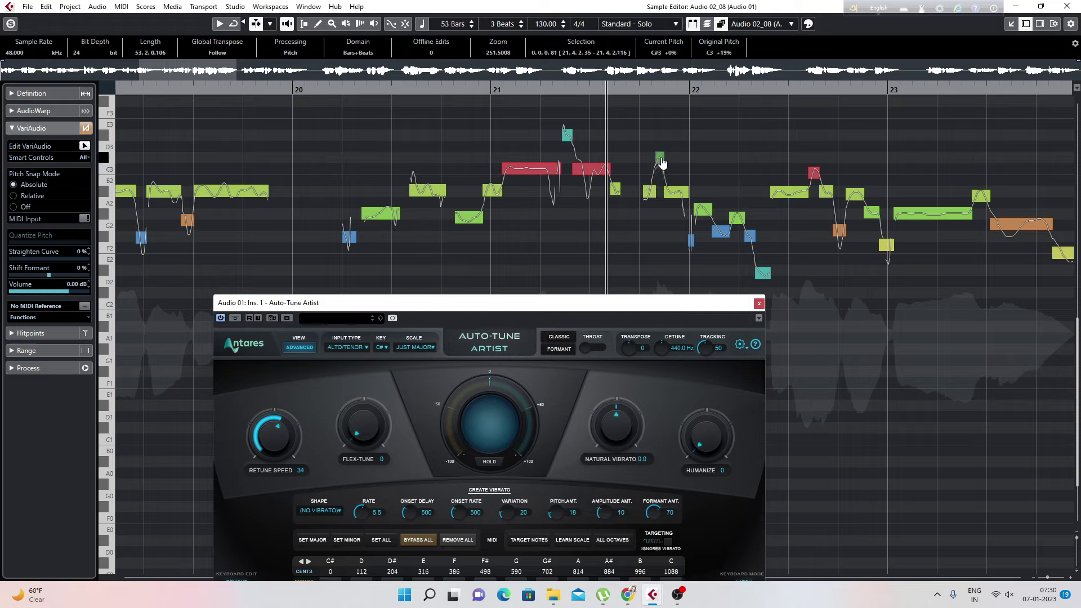
- Audition bars 22 to 24, then split the long G2 segment after bar 23, moving its first part to F#2 and its second to G#2
{"action": "key", "text": "space"}
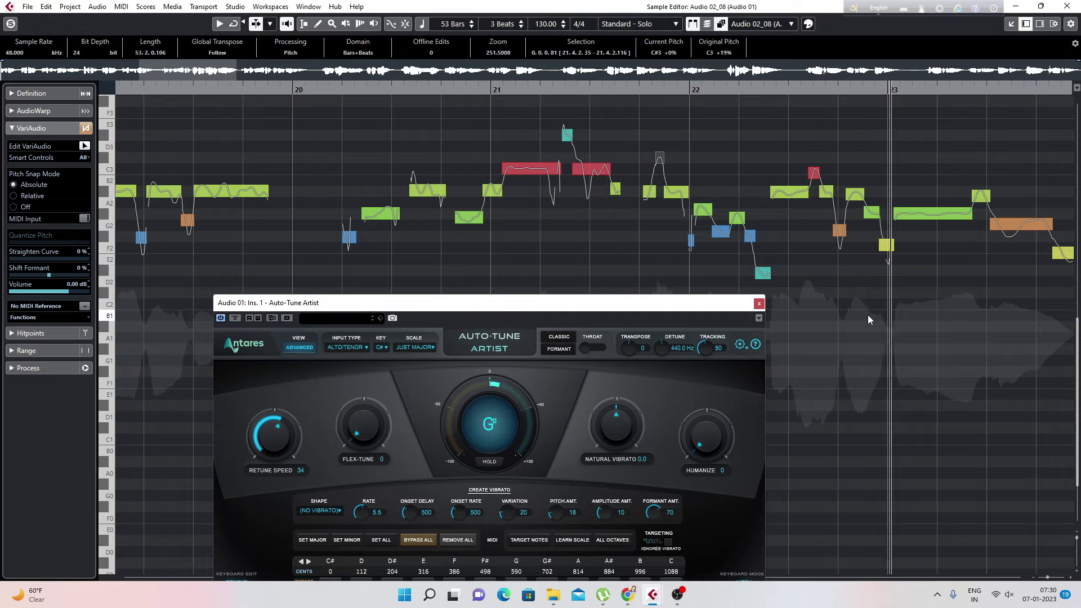
{"action": "key", "text": "g"}
{"action": "key", "text": "g"}
{"action": "key", "text": "g"}
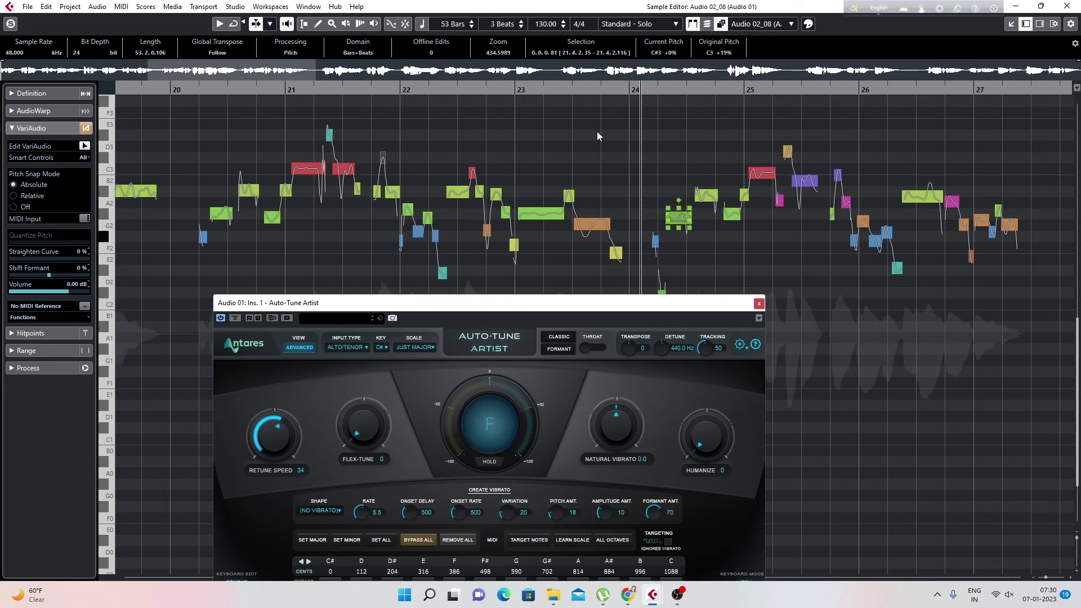
{"action": "left_click", "coordinate": [523, 82]}
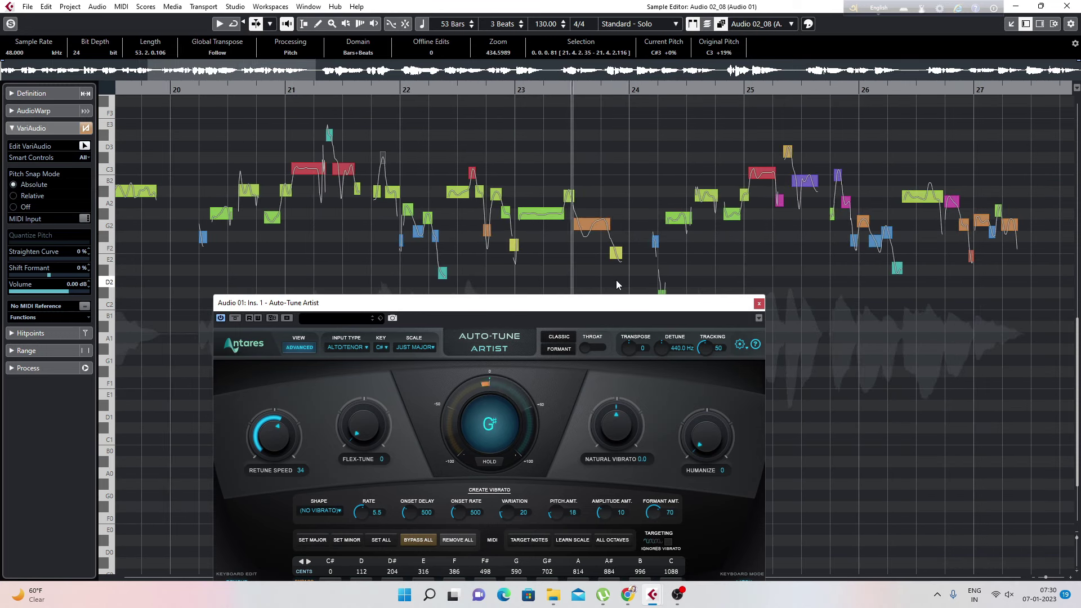
{"action": "left_click", "coordinate": [588, 226]}
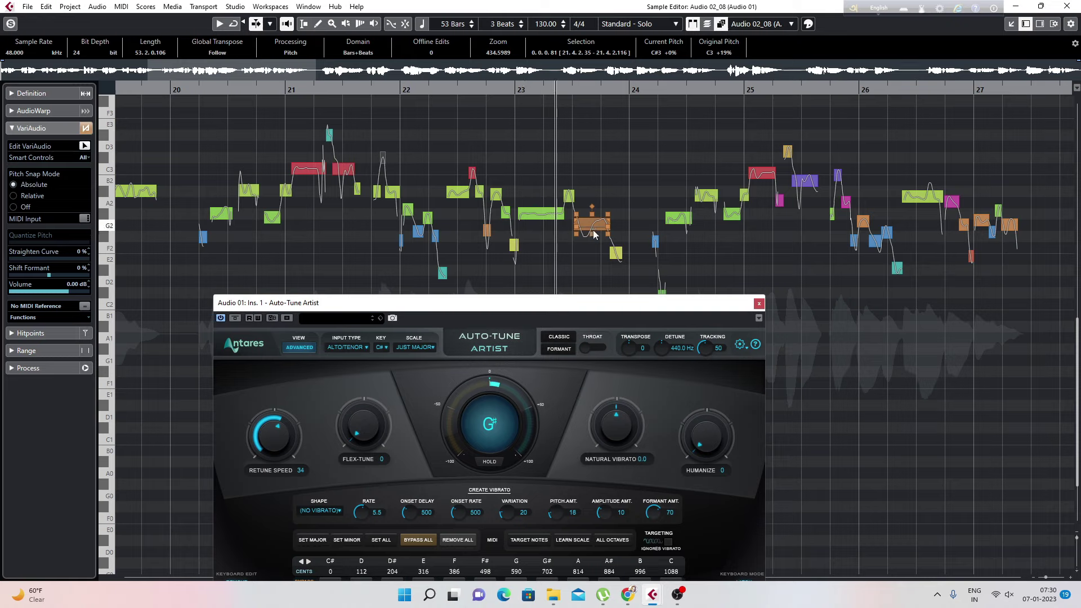
{"action": "key", "text": "space"}
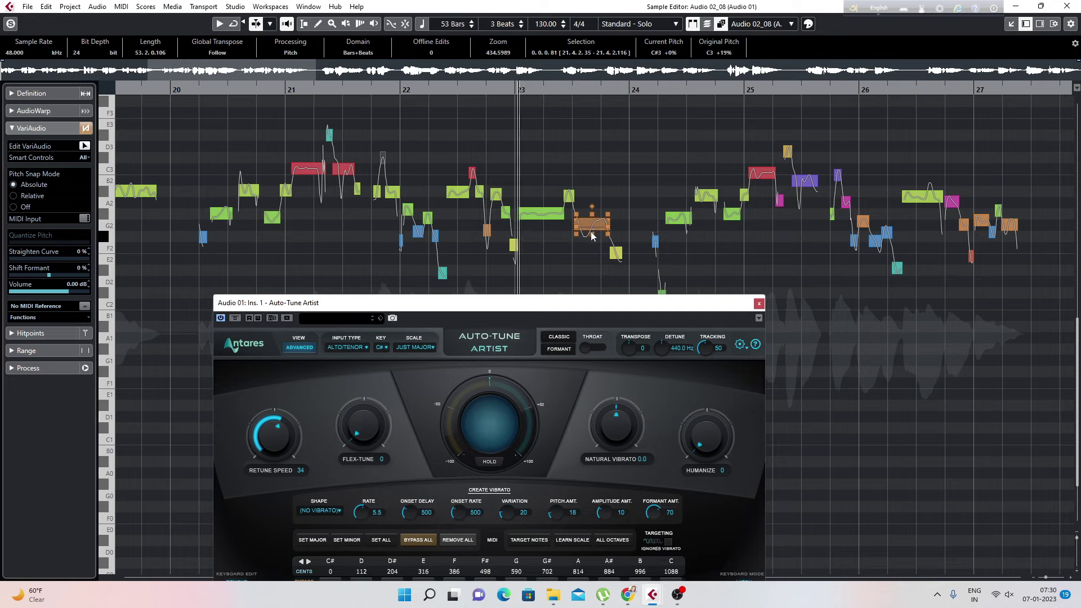
{"action": "left_click", "coordinate": [592, 231]}
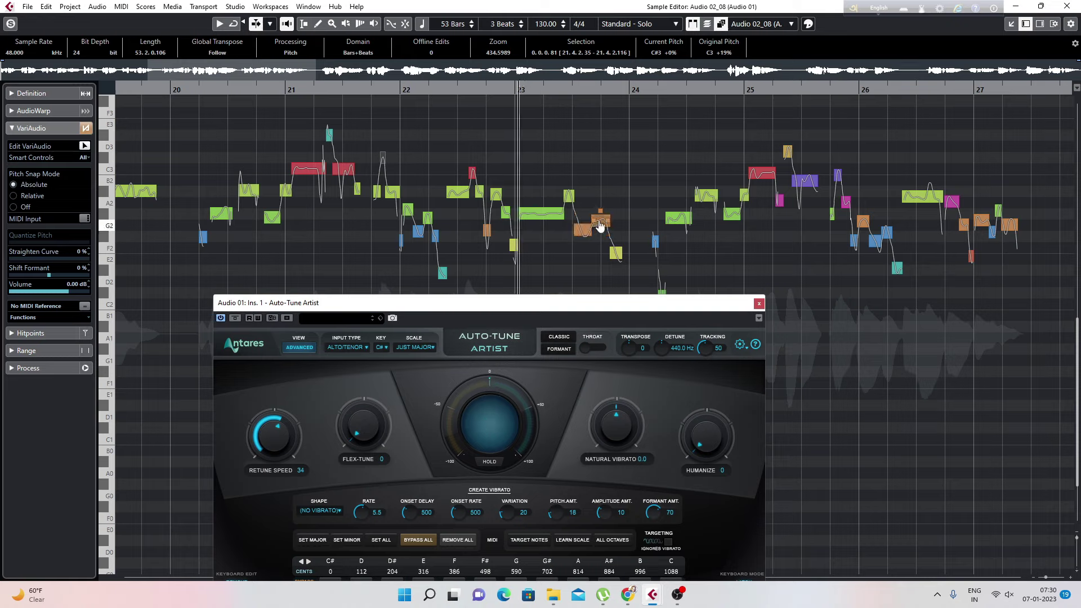
{"action": "left_click", "coordinate": [585, 231]}
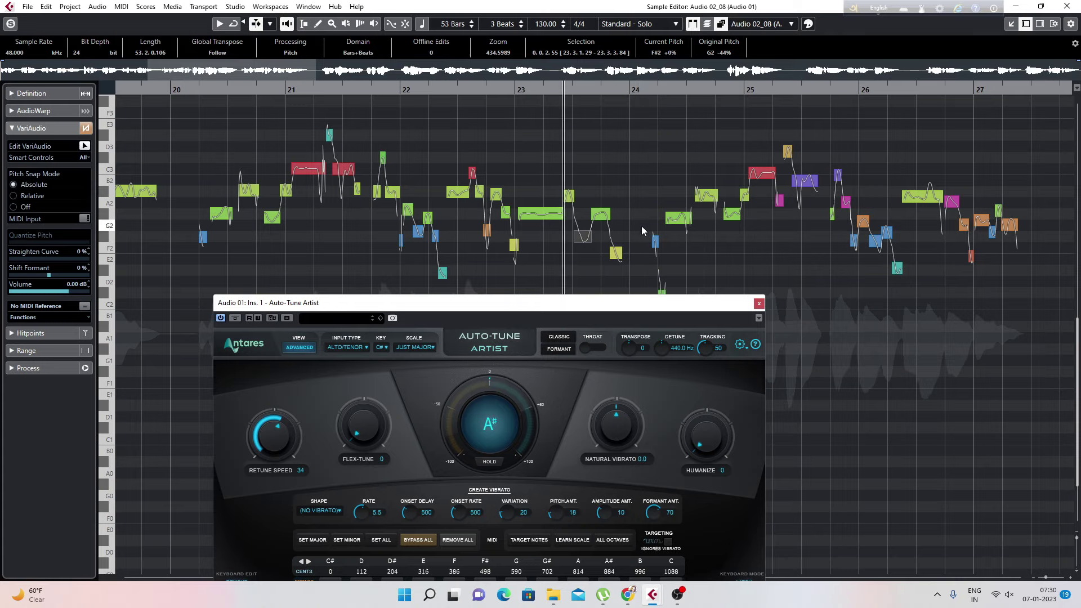
- Snap the segment at bar 23.4 to exact F2 and the one at bar 24.1 to exact F#2, checking them in playback
{"action": "left_click", "coordinate": [615, 252]}
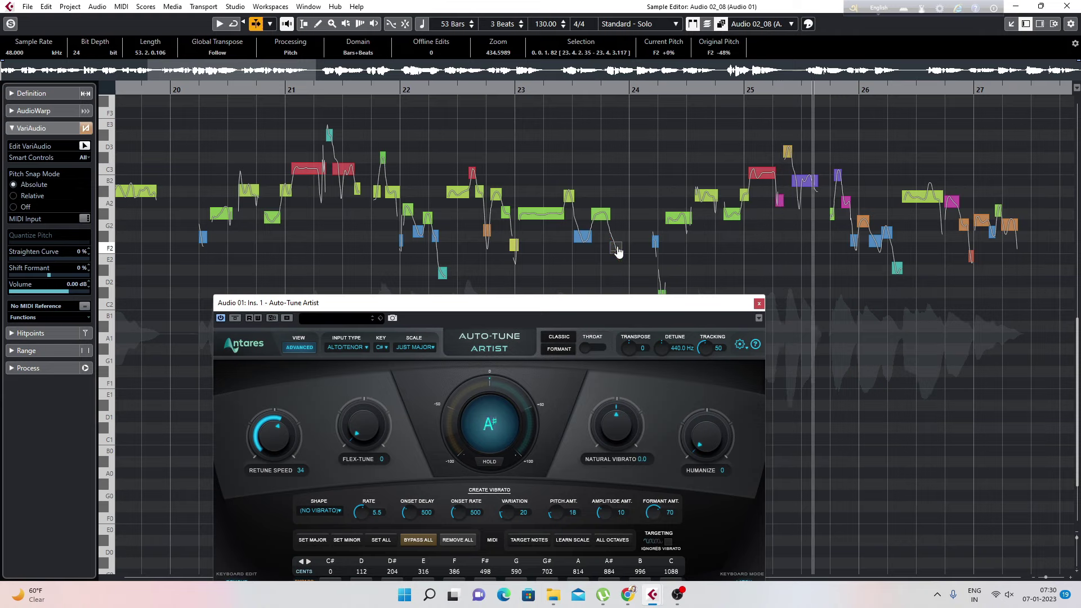
{"action": "key", "text": "space"}
{"action": "mouse_move", "coordinate": [582, 307]}
{"action": "left_mouse_down"}
{"action": "mouse_move", "coordinate": [584, 257]}
{"action": "mouse_move", "coordinate": [580, 307]}
{"action": "left_mouse_up"}
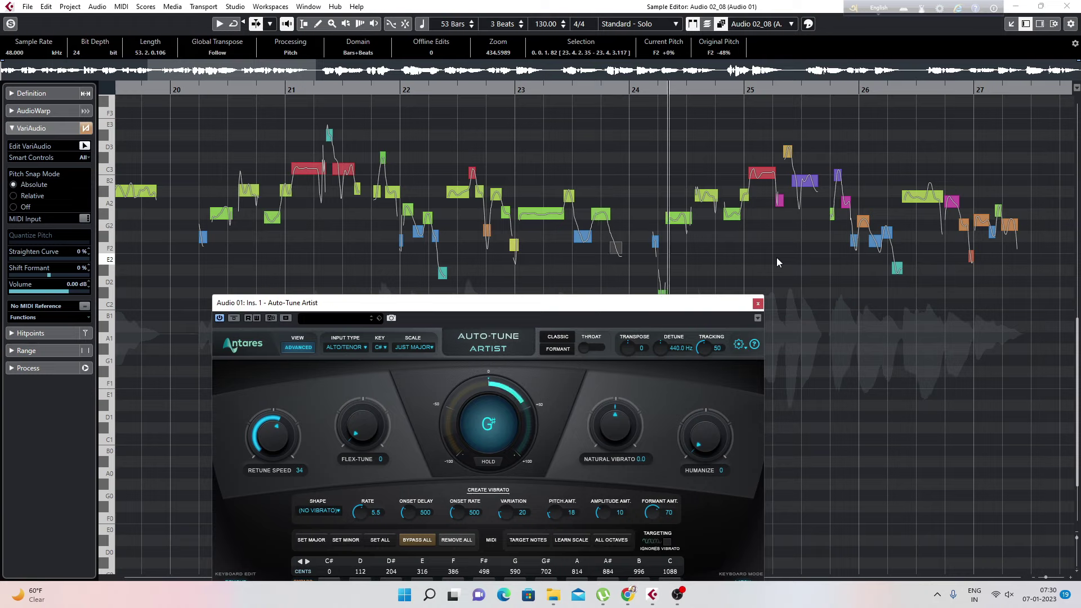
{"action": "left_click", "coordinate": [655, 239]}
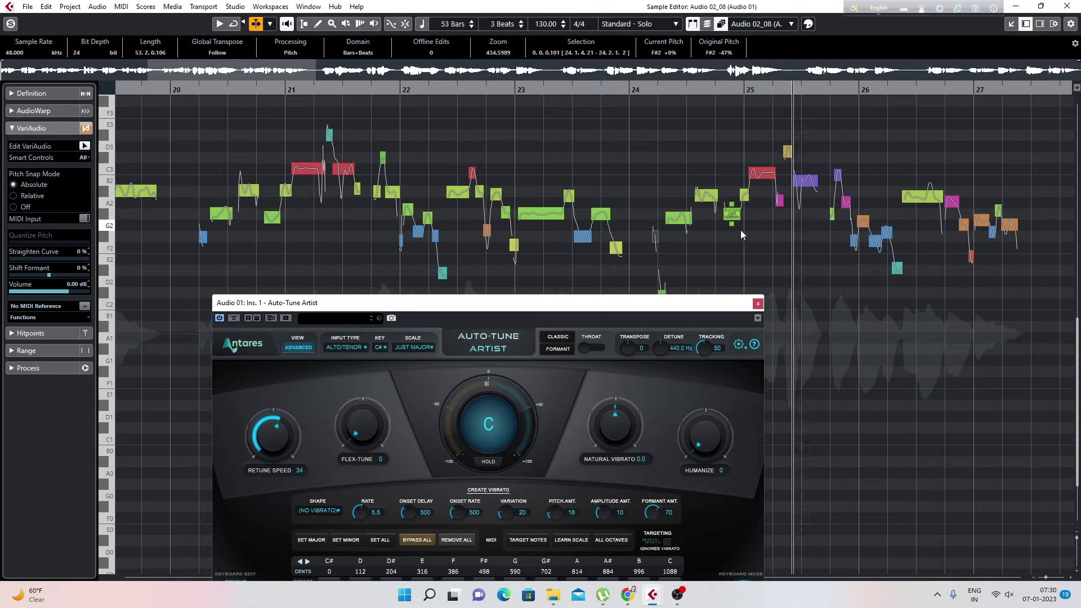
{"action": "key", "text": "KP_Subtract"}
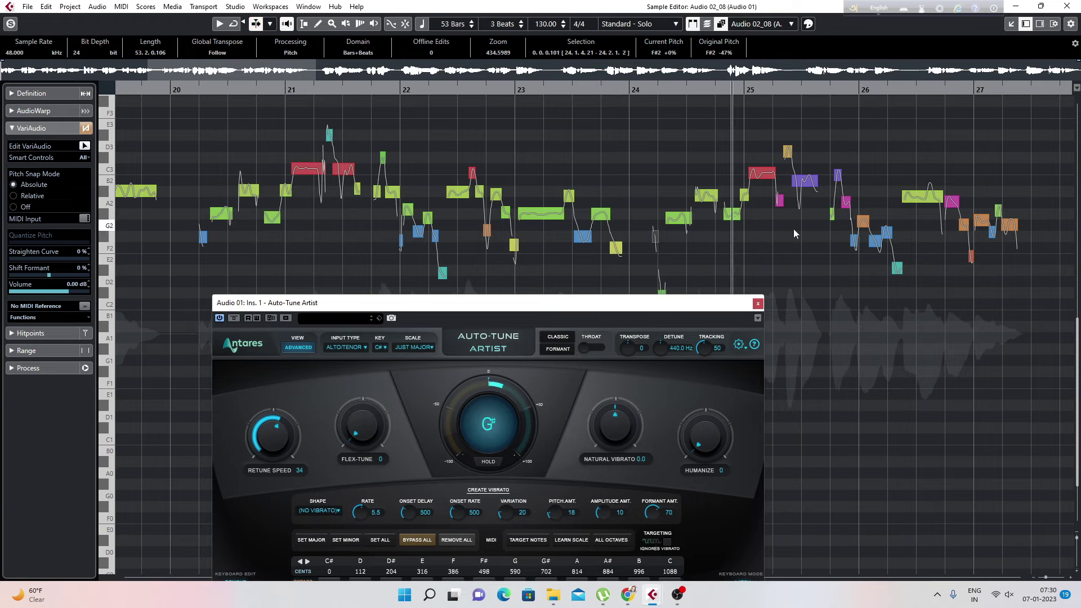
- Move the B2 segment at bar 25.2.3 to C3 and snap the segment at the start of bar 25 to exact C3
{"action": "key", "text": "space"}
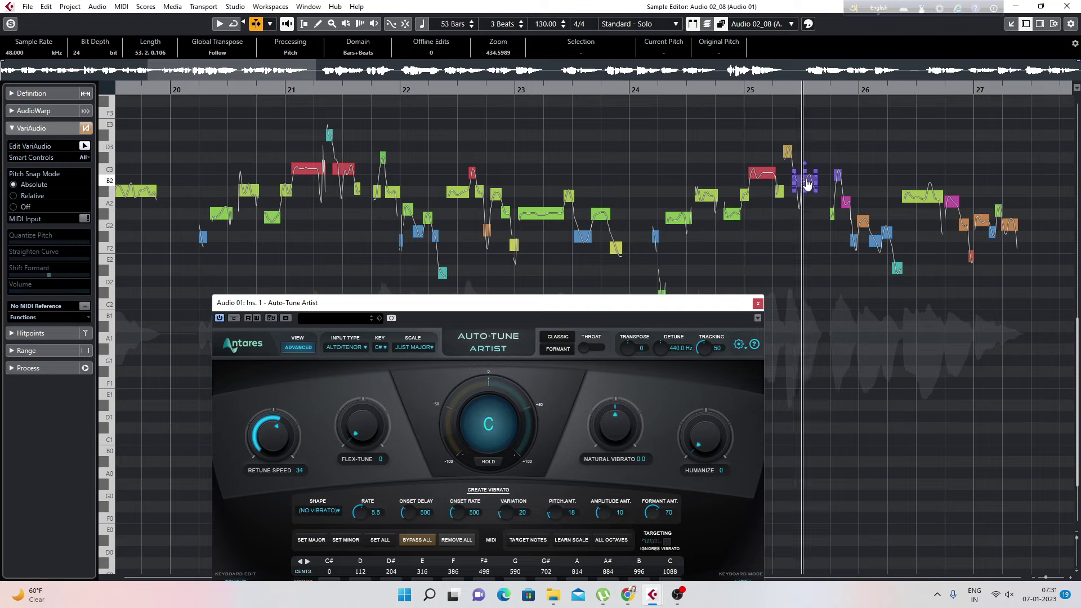
{"action": "key", "text": "space"}
{"action": "left_click_drag", "start_coordinate": [805, 181], "coordinate": [807, 172]}
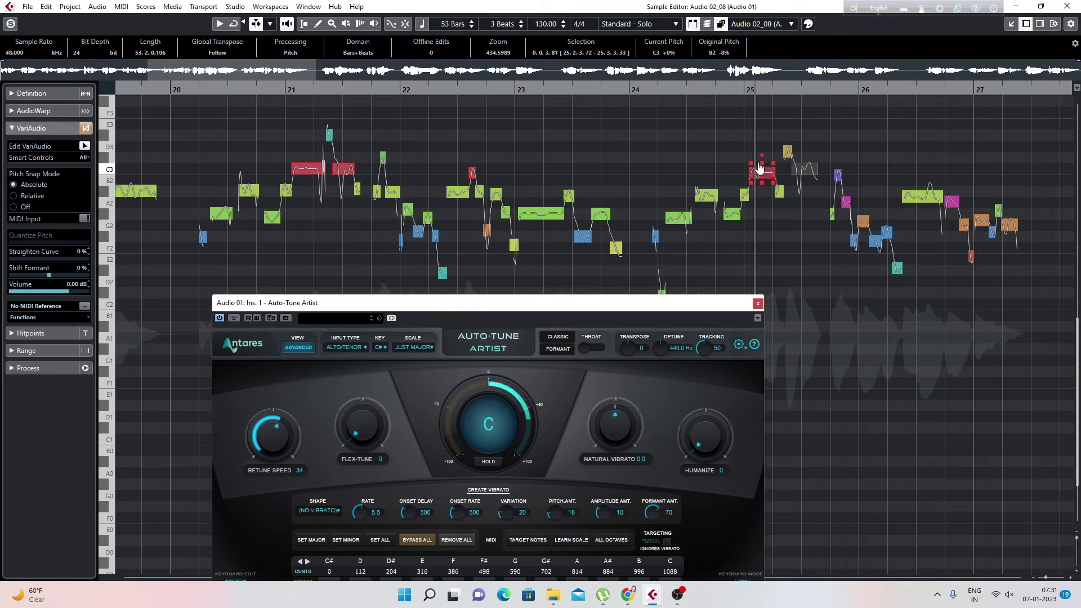
{"action": "left_click", "coordinate": [760, 168]}
{"action": "key", "text": "space"}
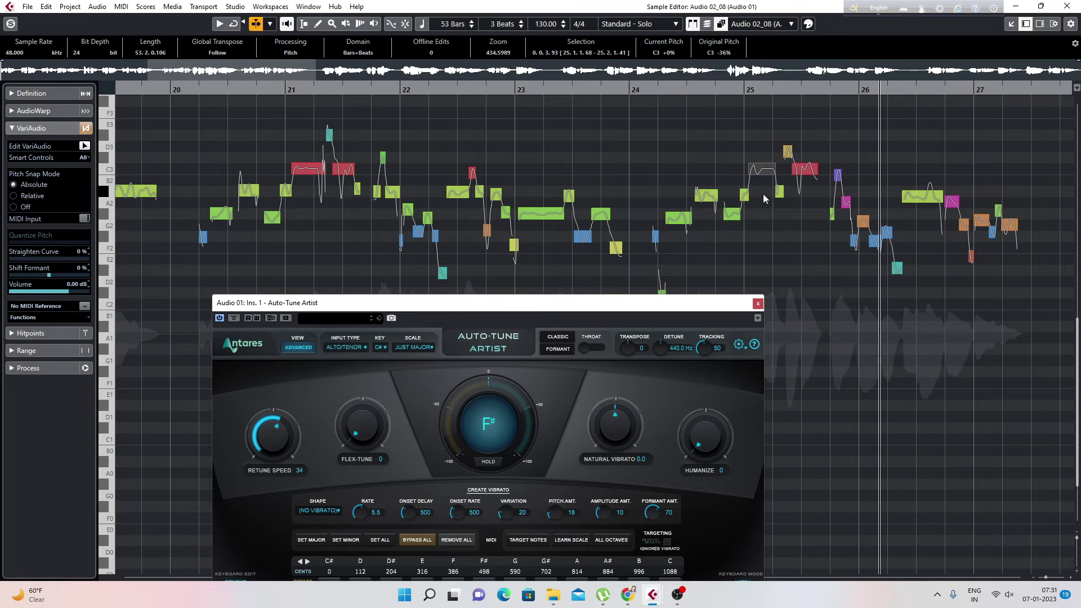
- Snap the segment at bar 24.2 to exact G#2 and the two following at bar 24.3 and just before bar 25 to exact A#2
{"action": "left_click", "coordinate": [671, 227]}
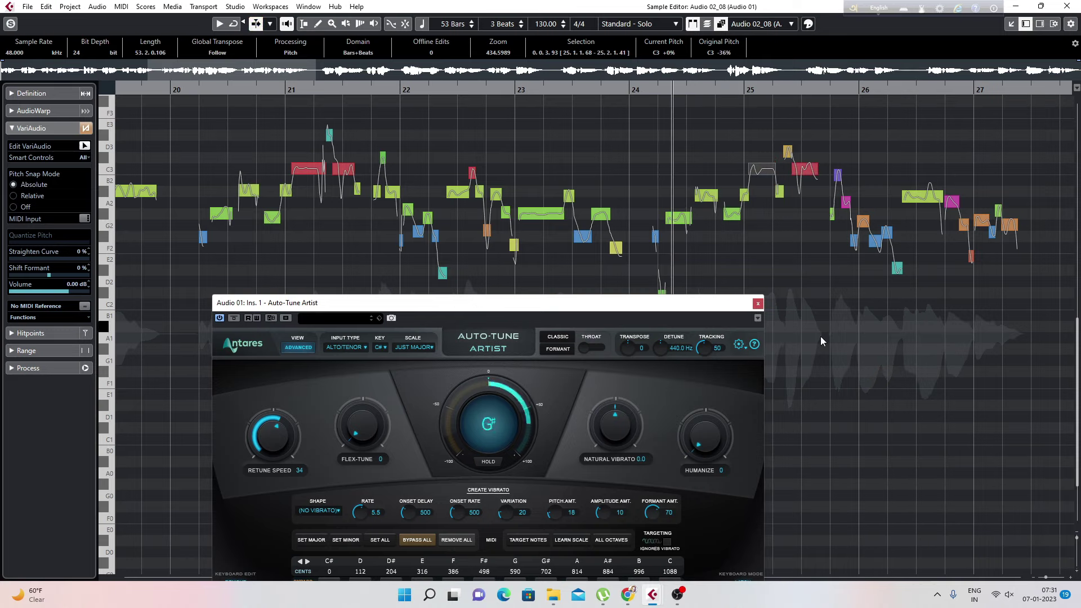
{"action": "left_click", "coordinate": [672, 224]}
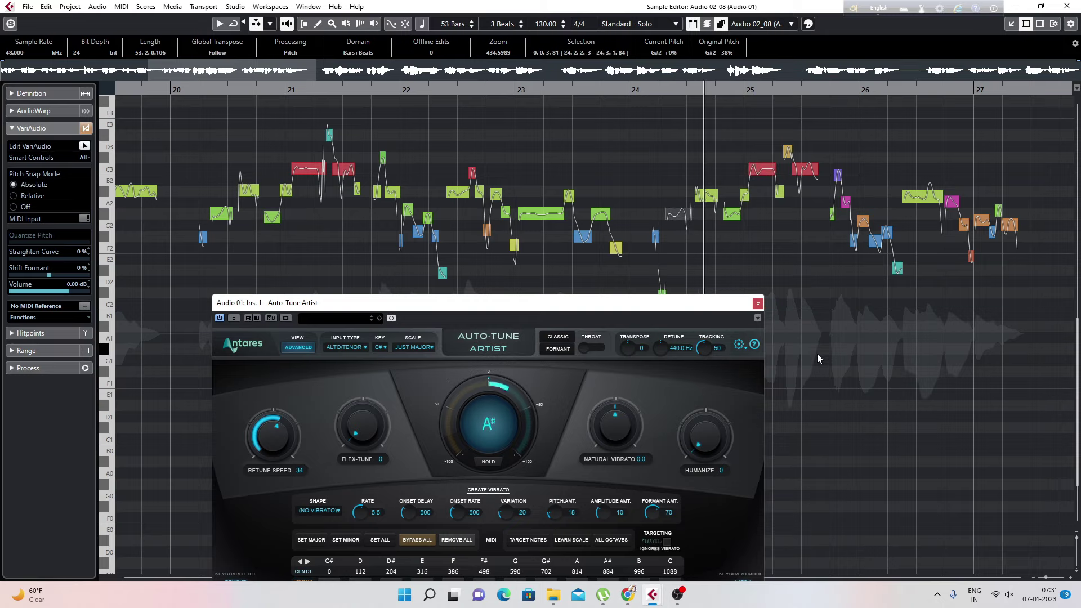
{"action": "left_click", "coordinate": [709, 197]}
{"action": "left_click", "coordinate": [709, 195]}
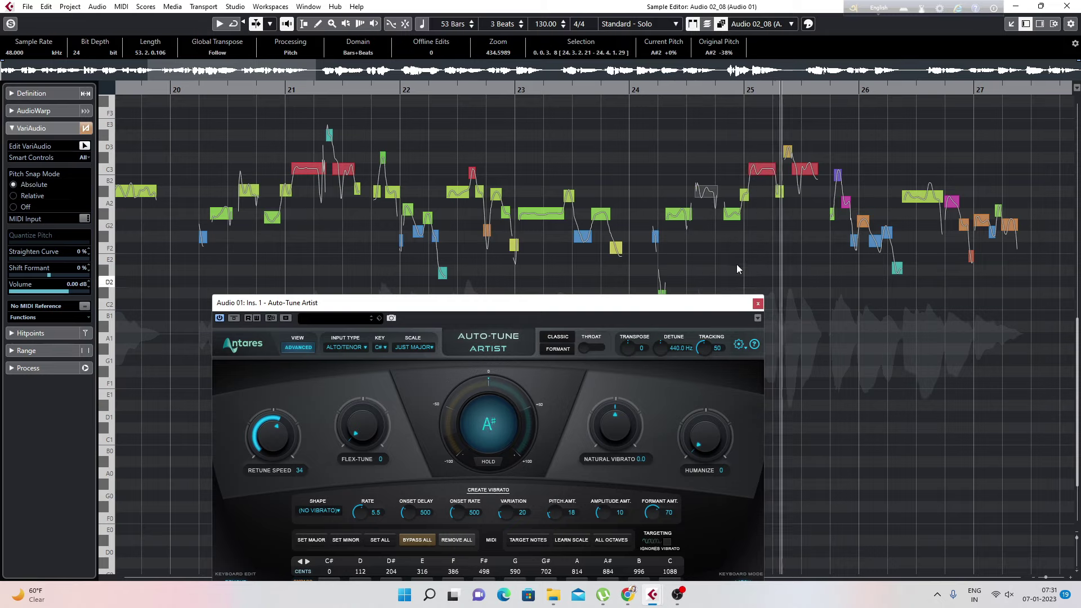
{"action": "key", "text": "space"}
{"action": "left_click_drag", "start_coordinate": [746, 198], "coordinate": [746, 194]}
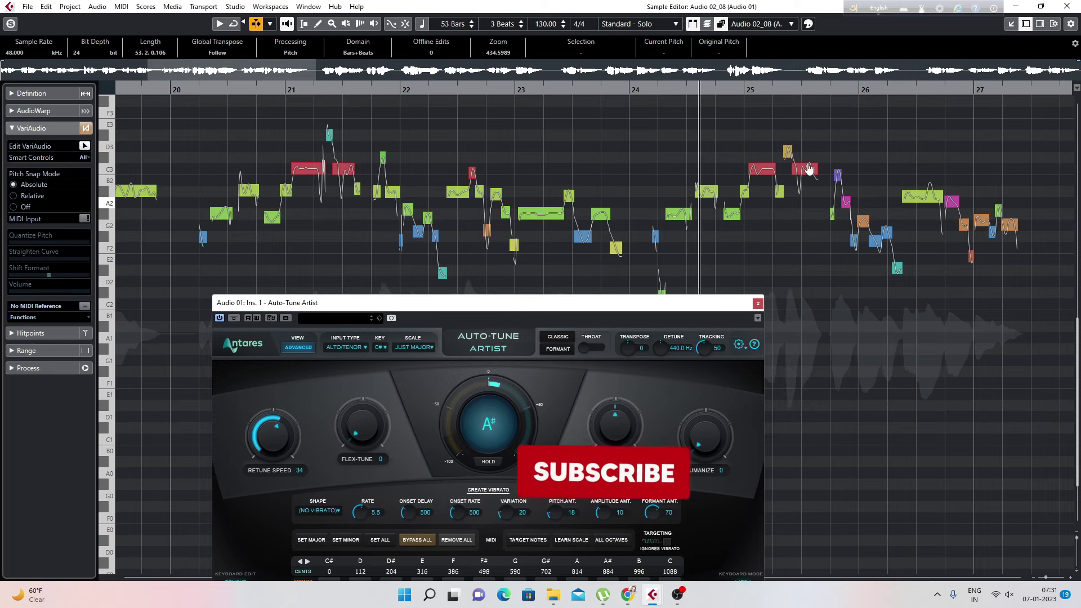
- Move the D3 segment at bar 25.2.2 up to D#3 and reposition playback to bar 24
{"action": "left_click_drag", "start_coordinate": [788, 152], "coordinate": [788, 135]}
{"action": "left_click_drag", "start_coordinate": [577, 310], "coordinate": [577, 269]}
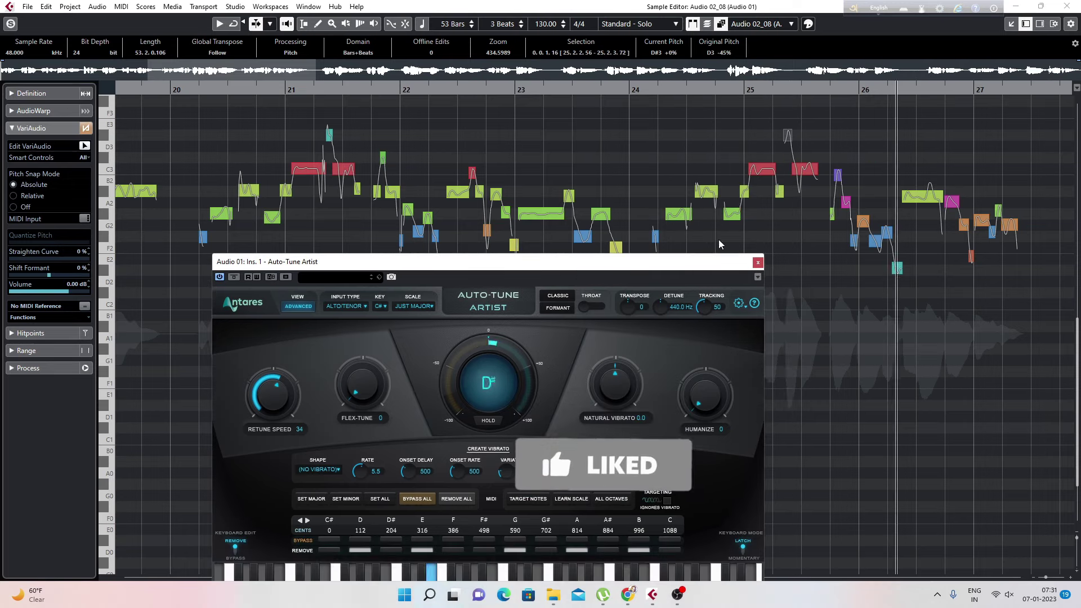
{"action": "key", "text": "space"}
{"action": "key", "text": "g"}
{"action": "key", "text": "g"}
{"action": "left_click_drag", "start_coordinate": [742, 89], "coordinate": [743, 108]}
{"action": "left_click", "coordinate": [222, 89]}
{"action": "left_click_drag", "start_coordinate": [566, 263], "coordinate": [572, 307]}
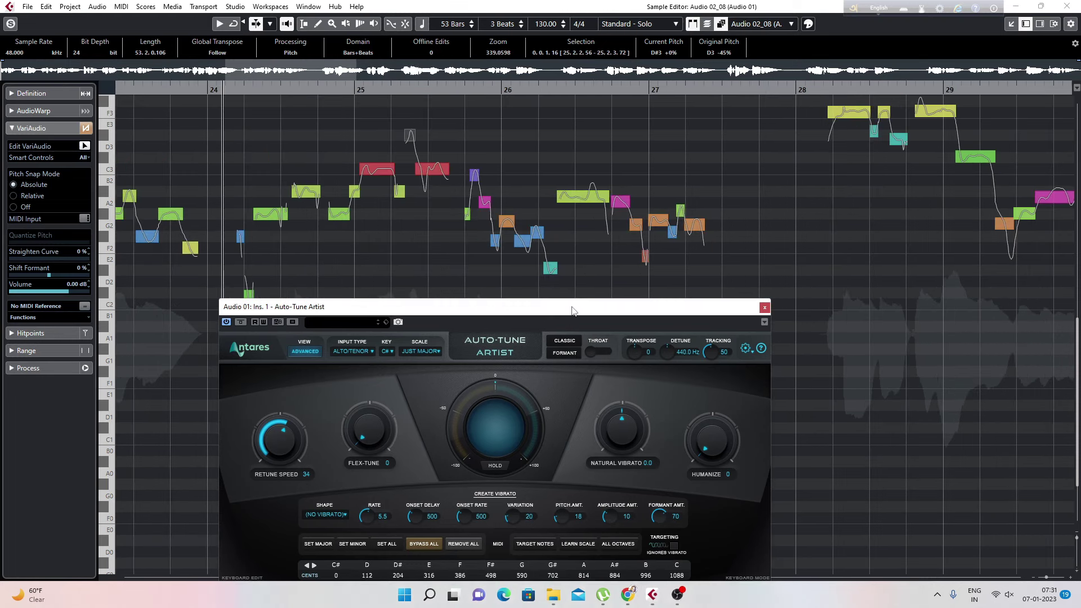
- Move the three consecutive segments from bar 25.4 to C3, A#2 and G#2, and audition them
{"action": "key", "text": "space"}
{"action": "left_click", "coordinate": [483, 203]}
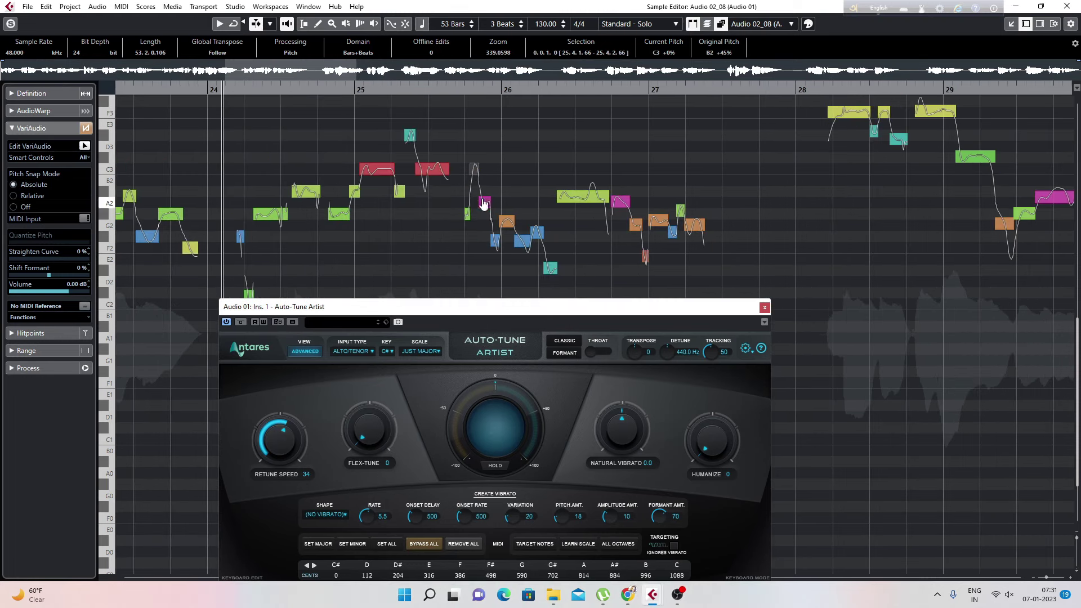
{"action": "left_click_drag", "start_coordinate": [506, 224], "coordinate": [505, 217]}
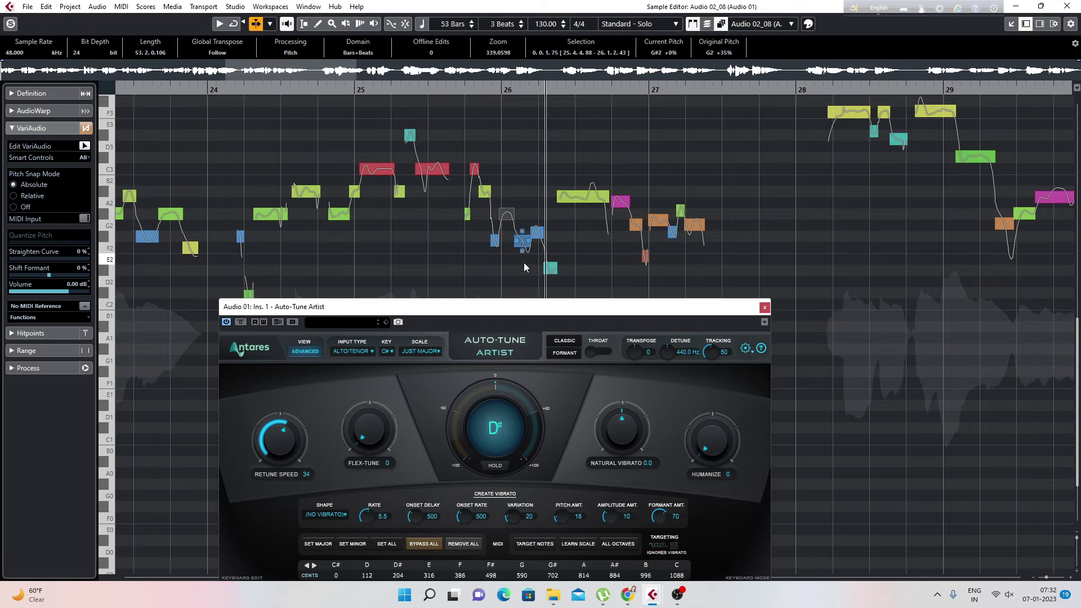
{"action": "key", "text": "space"}
- Split the long segment at bar 26.2 into three and move its parts to A#2, C3 and A#2
{"action": "left_click", "coordinate": [587, 202]}
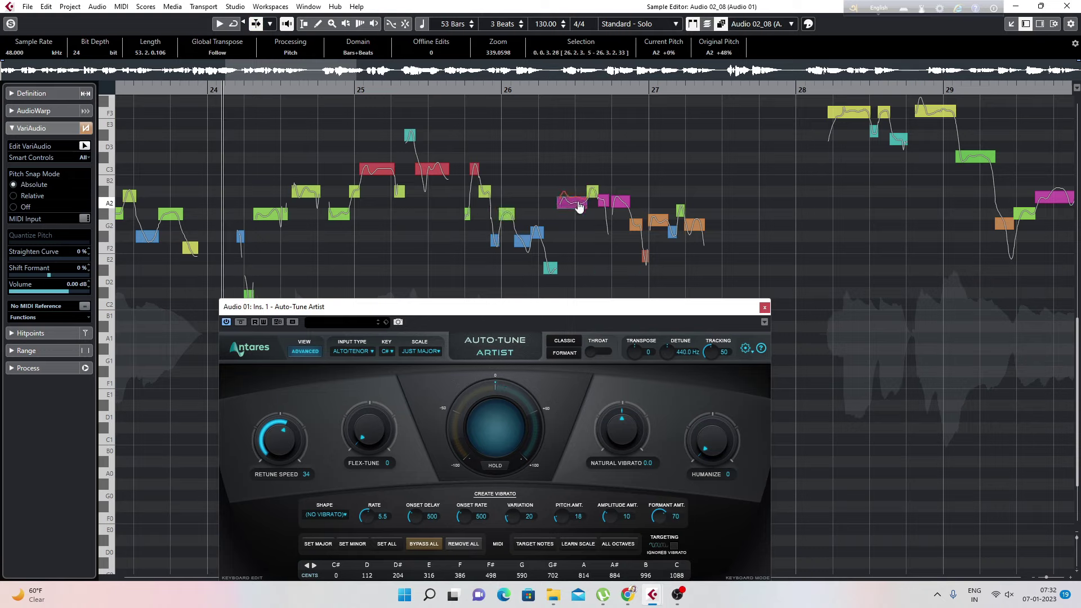
{"action": "left_click", "coordinate": [697, 184]}
{"action": "key", "text": "space"}
- Move the A2 segment at bar 26.4 to A#2 and the G2 segment before bar 27 to G#2, auditioning the passage
{"action": "left_click_drag", "start_coordinate": [627, 206], "coordinate": [680, 215]}
{"action": "key", "text": "space"}
{"action": "key", "text": "space"}
{"action": "key", "text": "space"}
{"action": "key", "text": "space"}
{"action": "left_click_drag", "start_coordinate": [624, 90], "coordinate": [624, 87]}
{"action": "key", "text": "space"}
- Move the two G2 segments after bar 27 up to G#2 and check them in playback
{"action": "left_click_drag", "start_coordinate": [666, 234], "coordinate": [666, 217]}
{"action": "left_click_drag", "start_coordinate": [690, 233], "coordinate": [690, 217]}
{"action": "key", "text": "space"}
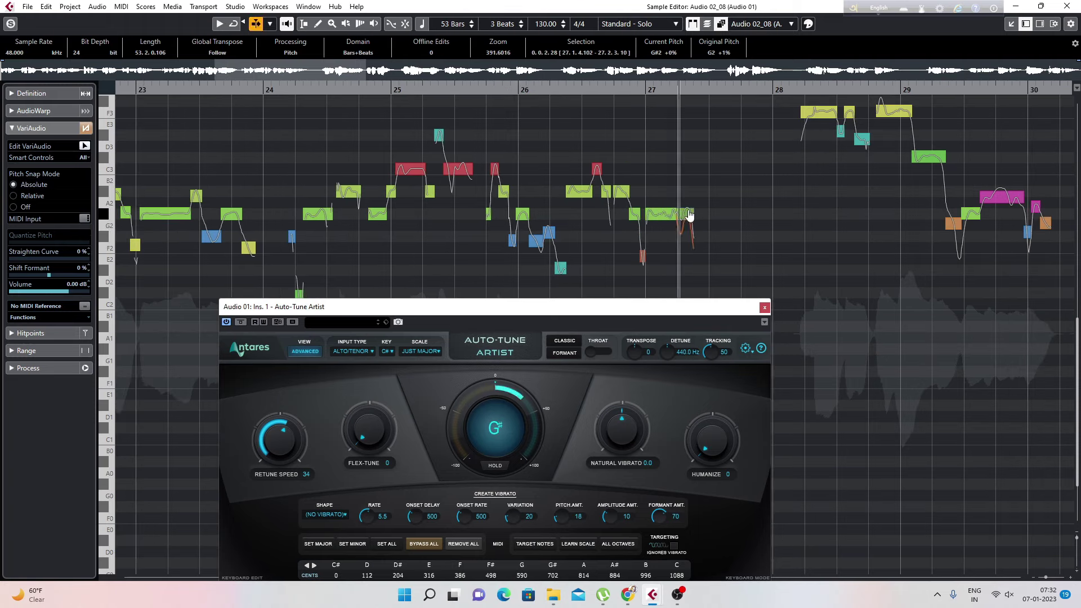
{"action": "key", "text": "space"}
{"action": "key", "text": "space"}
- Straighten the pitch curve at bar 27.1.4 by 51%, and move the short segment at bar 27.1.3 to G#2 with 11% straightening
{"action": "left_click_drag", "start_coordinate": [669, 89], "coordinate": [708, 218]}
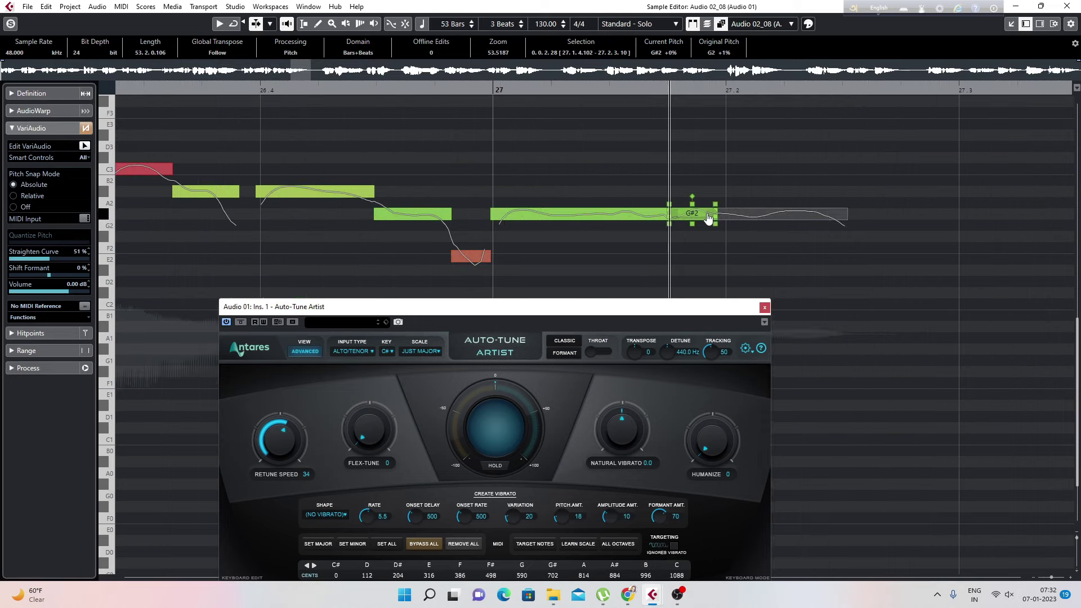
{"action": "left_click_drag", "start_coordinate": [641, 205], "coordinate": [643, 212]}
{"action": "key", "text": "g"}
{"action": "key", "text": "g"}
{"action": "key", "text": "g"}
{"action": "key", "text": "g"}
{"action": "key", "text": "g"}
{"action": "key", "text": "g"}
{"action": "key", "text": "g"}
{"action": "key", "text": "g"}
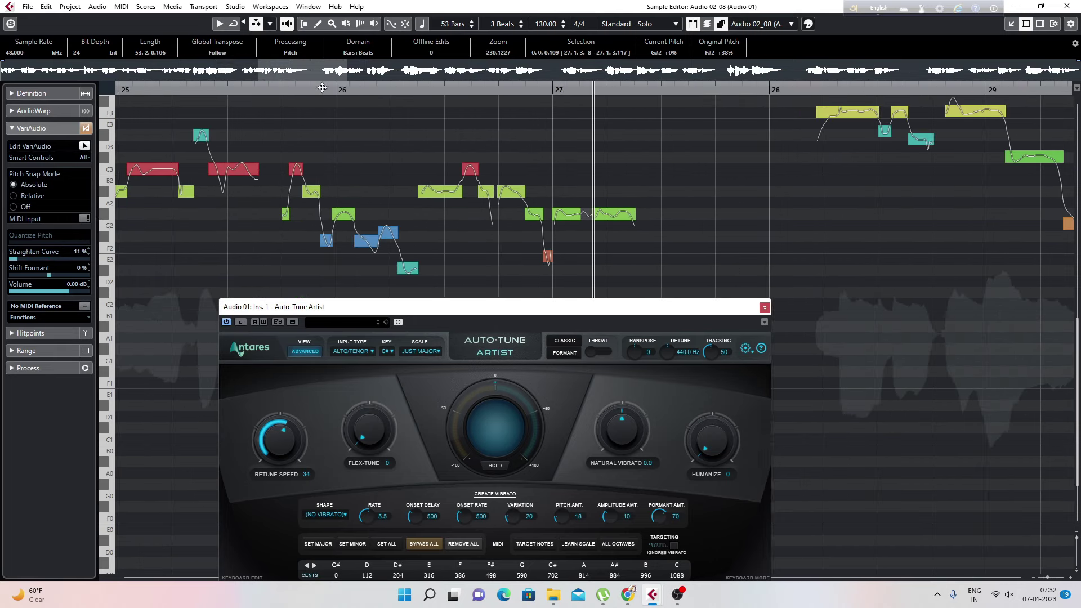
- Audition bar 26 onward and straighten the tail of the bar 27 G#2 note by about 68%
{"action": "left_click", "coordinate": [322, 87]}
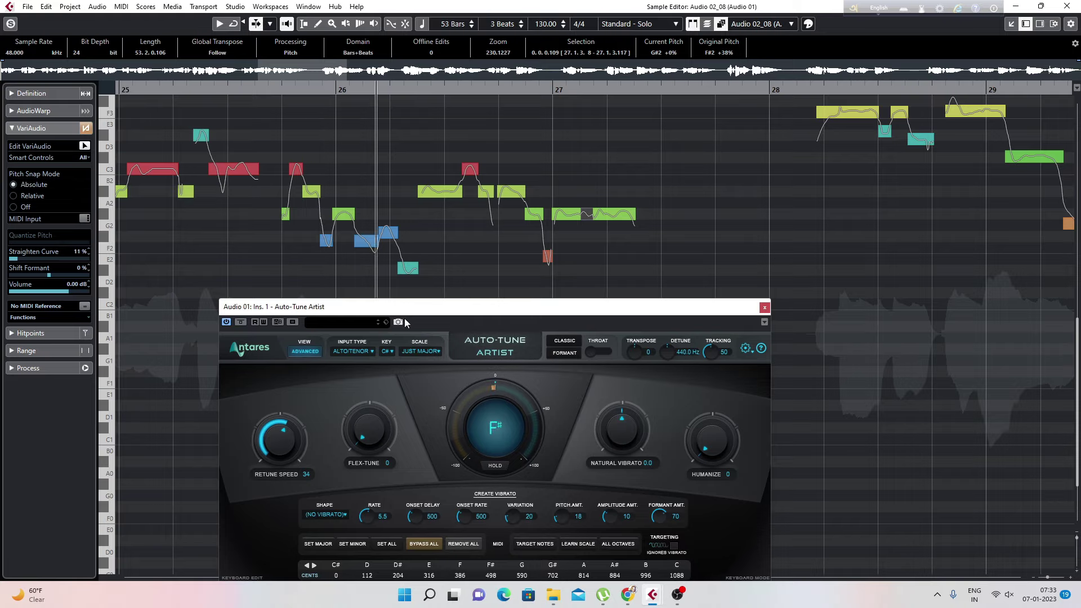
{"action": "left_click_drag", "start_coordinate": [625, 210], "coordinate": [627, 222]}
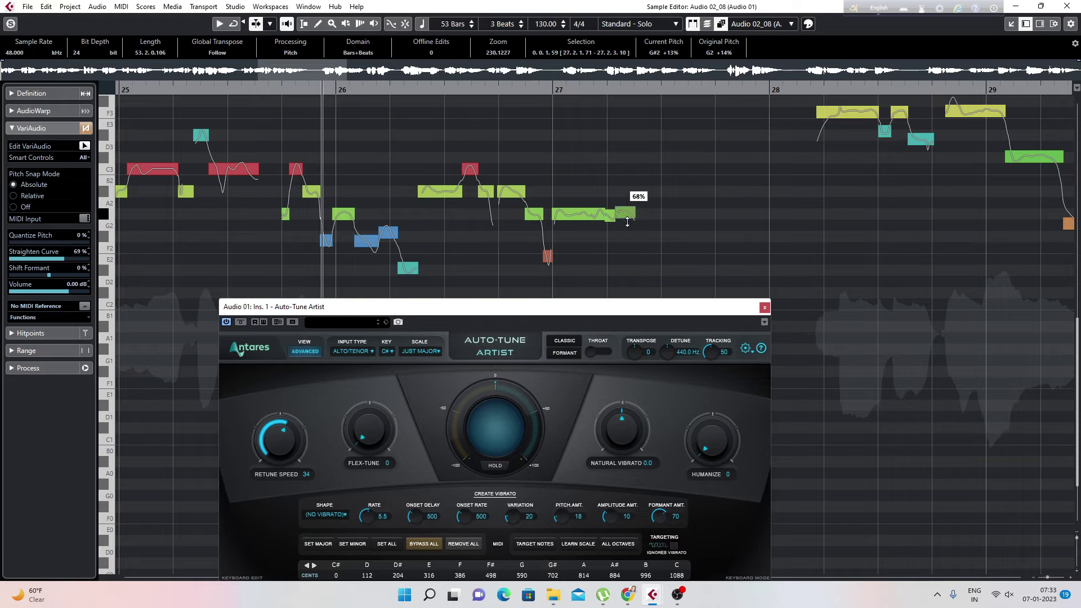
{"action": "left_click", "coordinate": [662, 228]}
{"action": "key", "text": "space"}
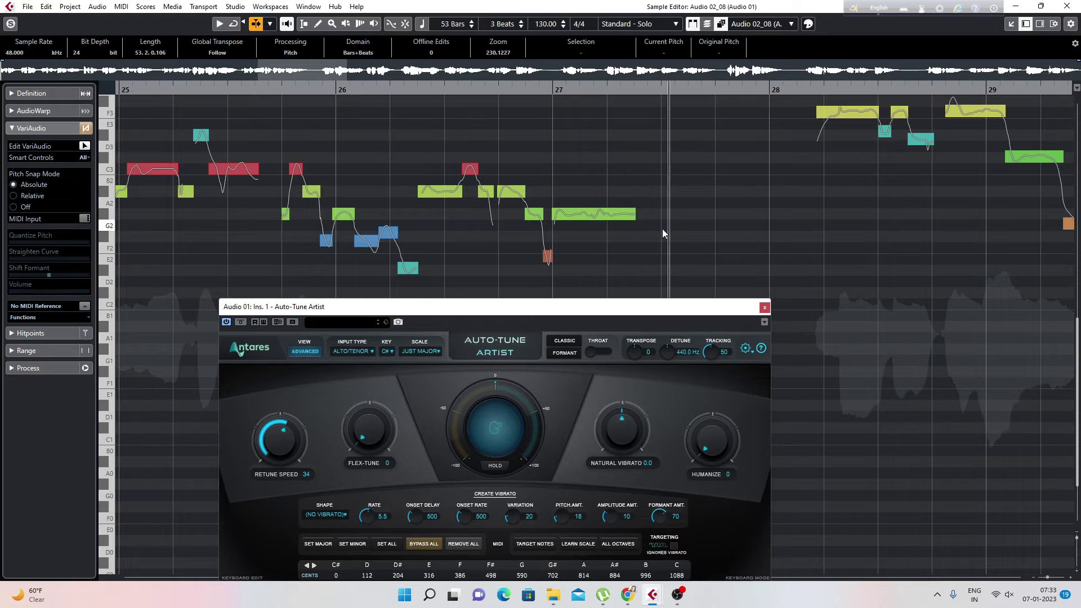
- Play on past bar 28 and snap the segment at bar 28.3 to exact D#3
{"action": "key", "text": "g"}
{"action": "key", "text": "g"}
{"action": "scroll", "coordinate": [715, 185], "scroll_direction": "up", "scroll_amount": 1}
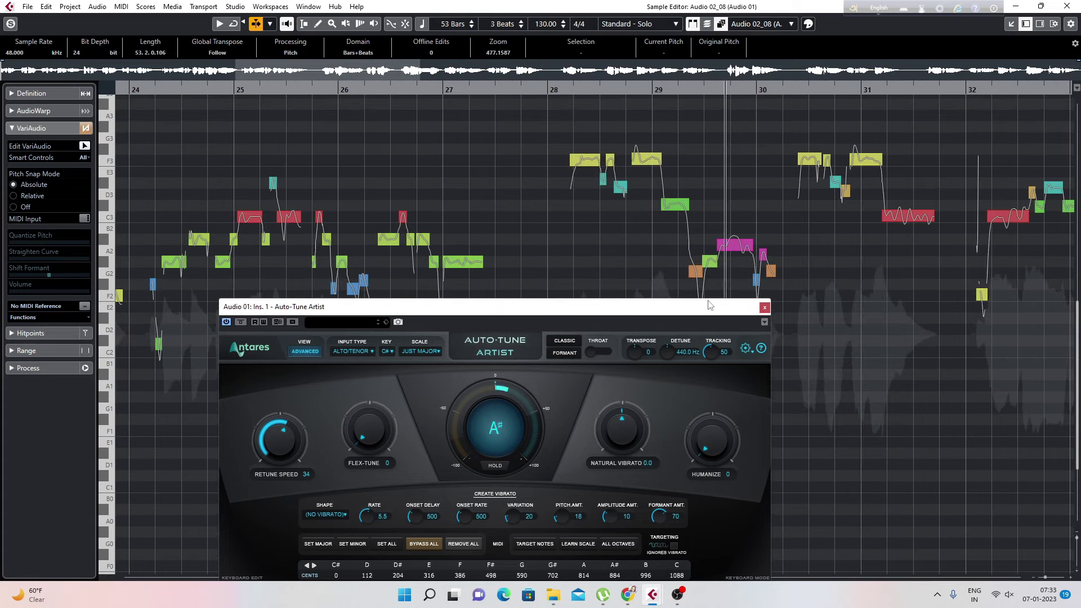
{"action": "left_click", "coordinate": [619, 189]}
{"action": "key", "text": "space"}
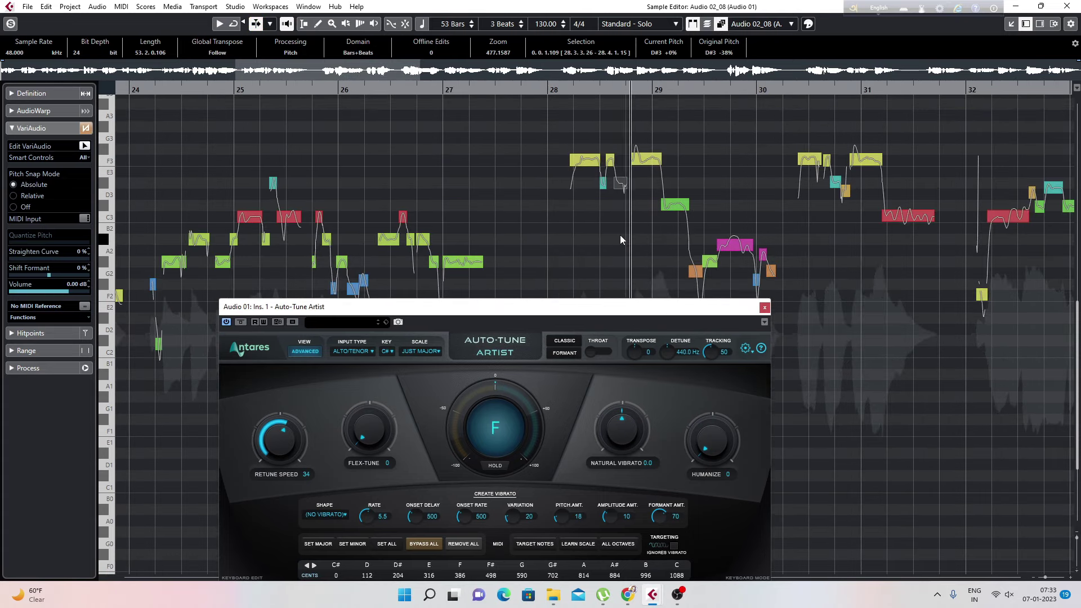
- Split the F3 segment at bar 28.4 in two, move its first part to F#3 and audition it
{"action": "key", "text": "space"}
{"action": "left_click", "coordinate": [642, 165]}
{"action": "left_click_drag", "start_coordinate": [637, 154], "coordinate": [637, 150]}
{"action": "left_click", "coordinate": [627, 258]}
{"action": "key", "text": "space"}
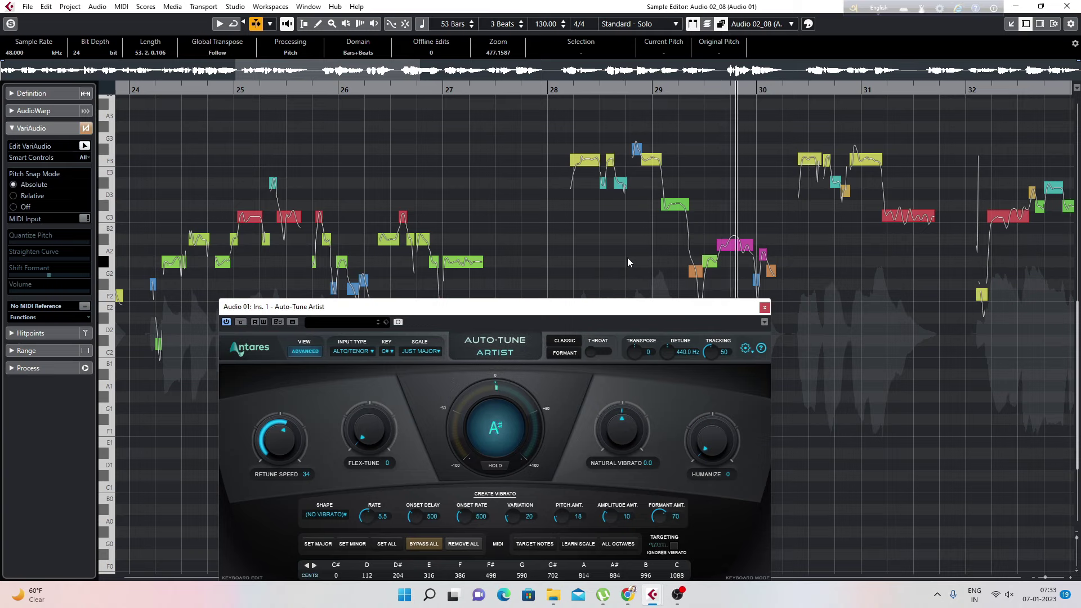
- Try splitting the A2 segment at bar 29.3 into three, with the middle at C3 and the outer parts at A#2
{"action": "key", "text": "space"}
{"action": "left_click", "coordinate": [728, 251]}
{"action": "left_click", "coordinate": [742, 255]}
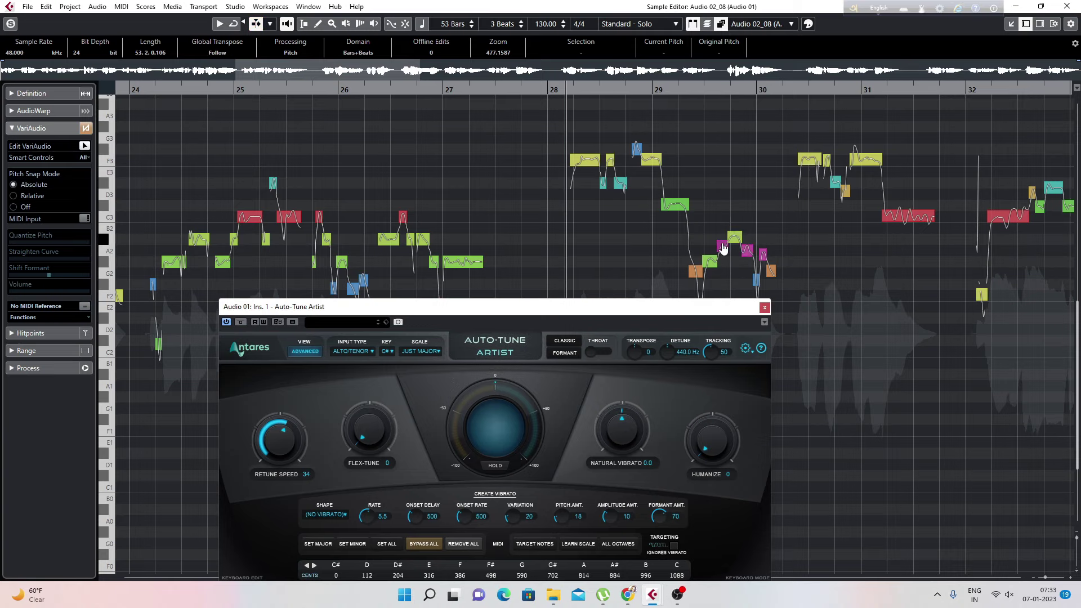
{"action": "left_click_drag", "start_coordinate": [734, 241], "coordinate": [739, 231]}
{"action": "left_click", "coordinate": [828, 321]}
{"action": "key", "text": "space"}
{"action": "scroll", "coordinate": [834, 320], "scroll_direction": "down", "scroll_amount": 2}
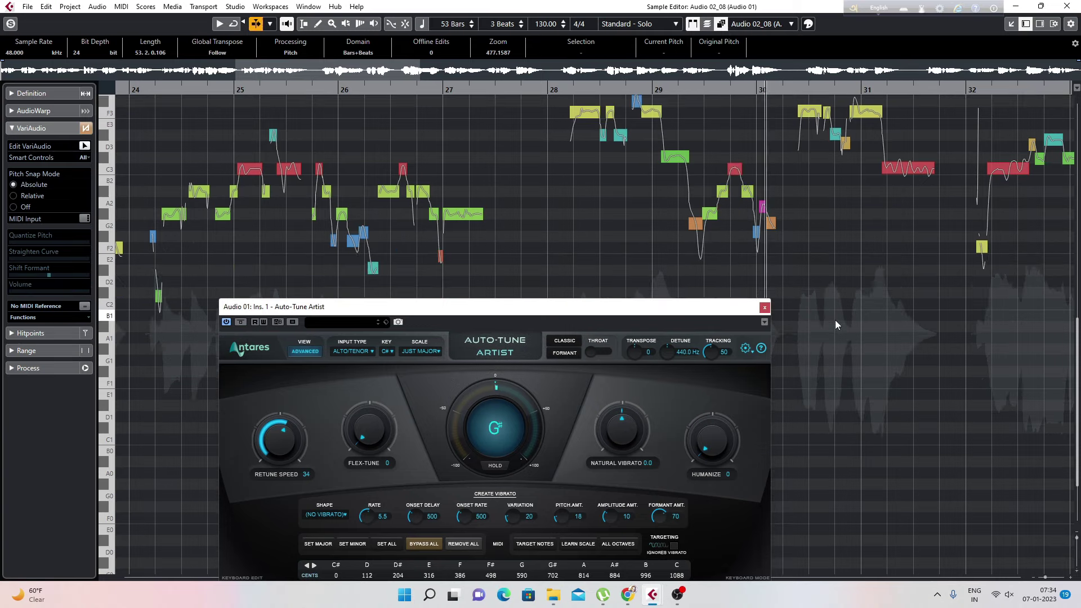
- Audition the three-part split at bar 29.3, lower its middle part to A#2, and undo the split and pitch changes
{"action": "key", "text": "space"}
{"action": "key", "text": "space"}
{"action": "key", "text": "space"}
{"action": "left_click", "coordinate": [735, 176]}
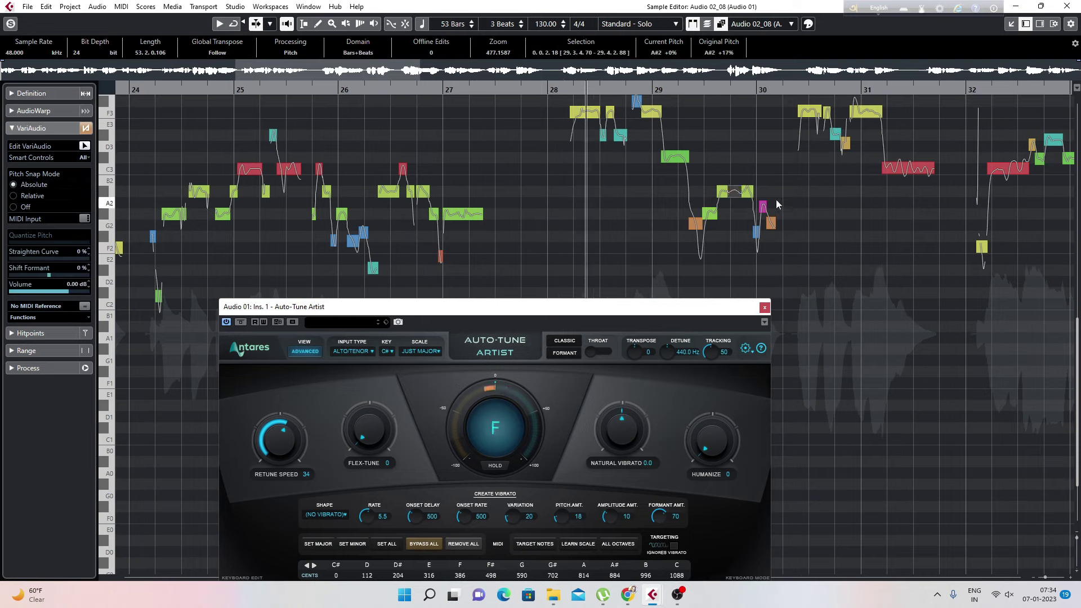
{"action": "key", "text": "ctrl+z"}
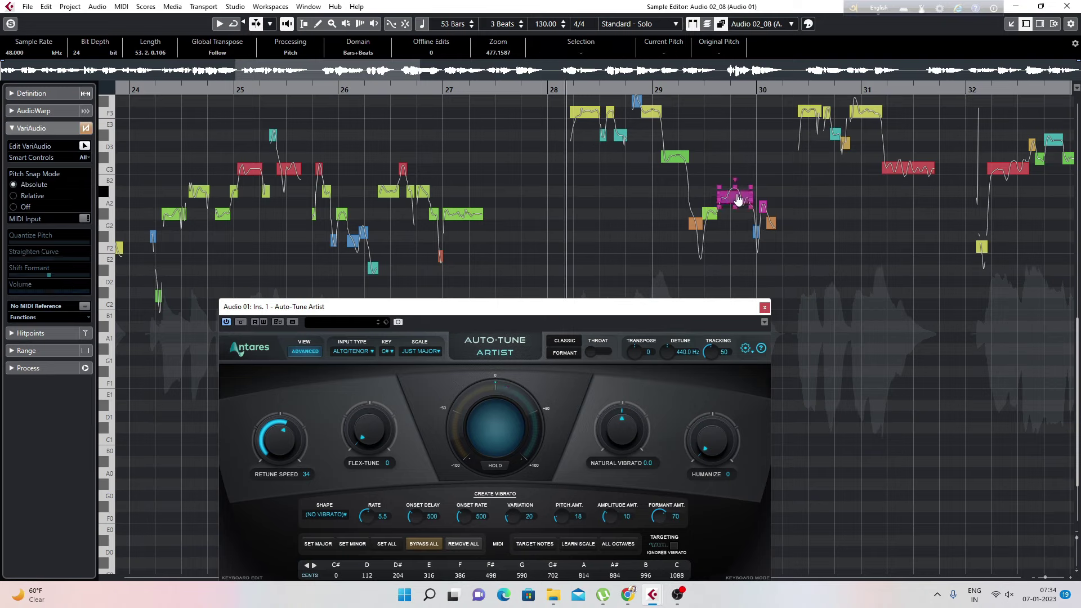
- Snap the whole A2 segment at bar 29.3 up to exact A#2 and audition it
{"action": "left_click_drag", "start_coordinate": [738, 202], "coordinate": [738, 195]}
{"action": "left_click", "coordinate": [809, 199]}
{"action": "key", "text": "space"}
{"action": "key", "text": "space"}
{"action": "key", "text": "space"}
- Split the G2 segment at bar 29.2, moving its first part to G#2 and its second to F2, and audition the phrase
{"action": "left_click_drag", "start_coordinate": [699, 85], "coordinate": [698, 231]}
{"action": "left_click", "coordinate": [701, 256]}
{"action": "mouse_move", "coordinate": [651, 307]}
{"action": "left_mouse_down"}
{"action": "mouse_move", "coordinate": [651, 279]}
{"action": "mouse_move", "coordinate": [653, 295]}
{"action": "left_mouse_up"}
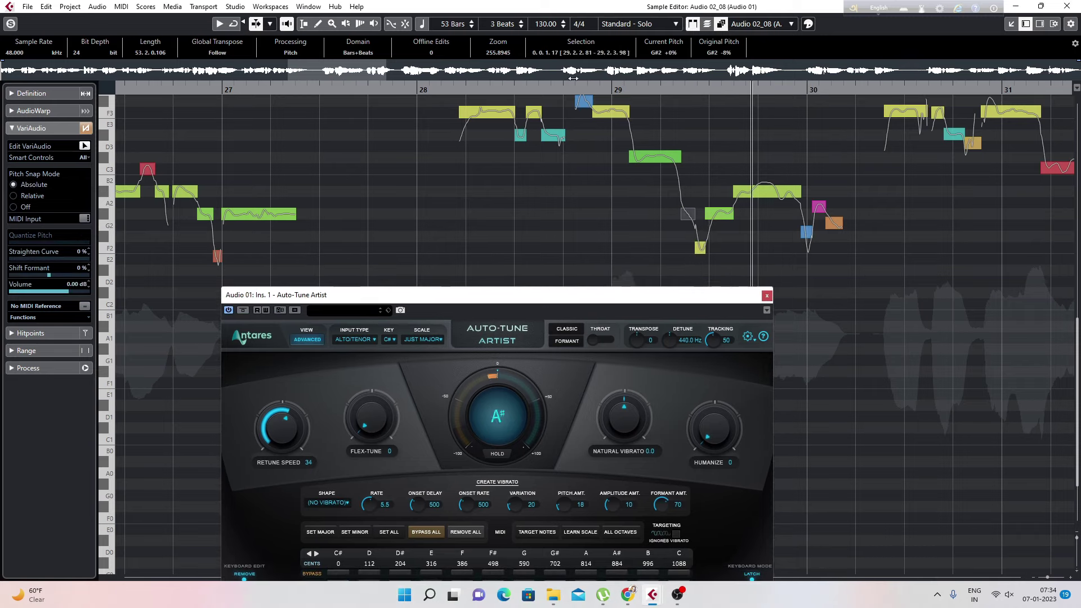
{"action": "left_click", "coordinate": [589, 88]}
{"action": "key", "text": "space"}
{"action": "key", "text": "space"}
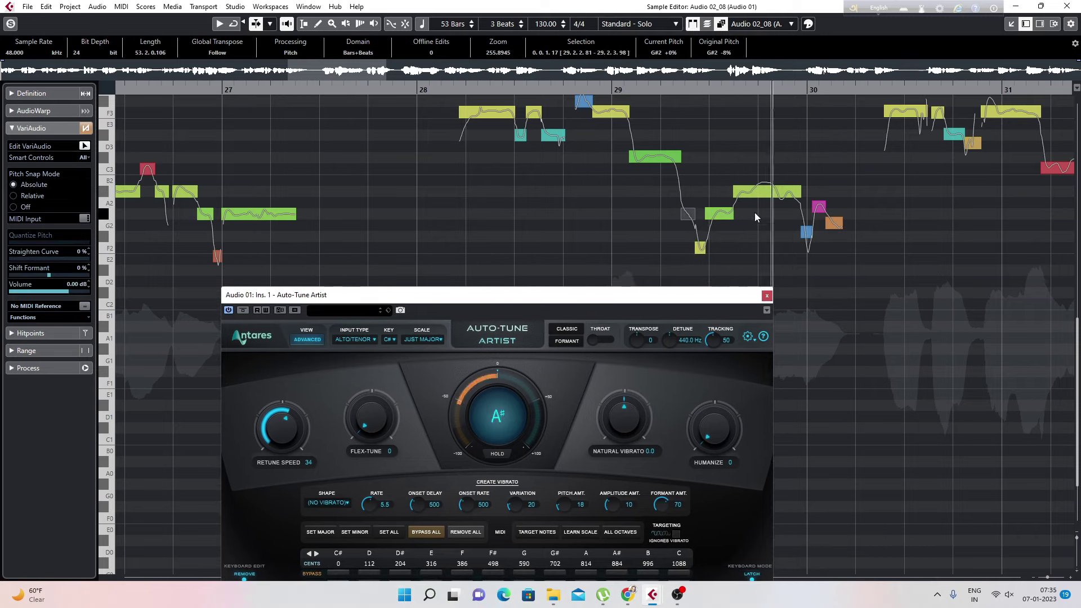
{"action": "key", "text": "space"}
- Split the A#2 segment before bar 30 into three, with the middle part at C3 and the last at its original pitch
{"action": "left_click", "coordinate": [772, 192]}
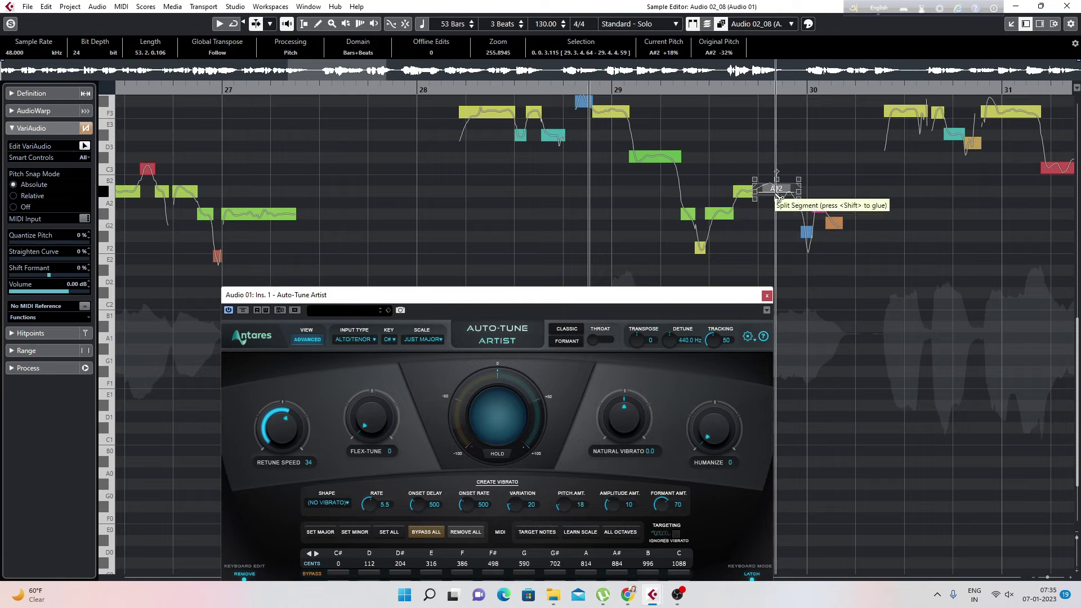
{"action": "left_click", "coordinate": [777, 198]}
{"action": "left_click_drag", "start_coordinate": [766, 194], "coordinate": [767, 176]}
{"action": "key", "text": "space"}
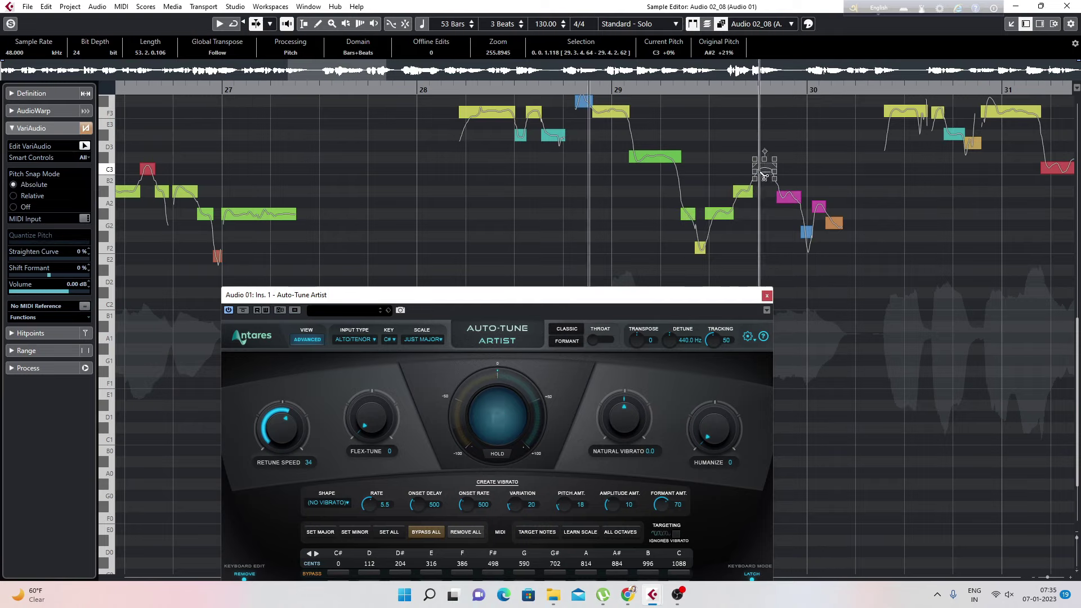
- Try splitting the A2 segment after the C3 note before bar 30, moving its first part to A#2, and audition it
{"action": "left_click", "coordinate": [787, 203]}
{"action": "key", "text": "space"}
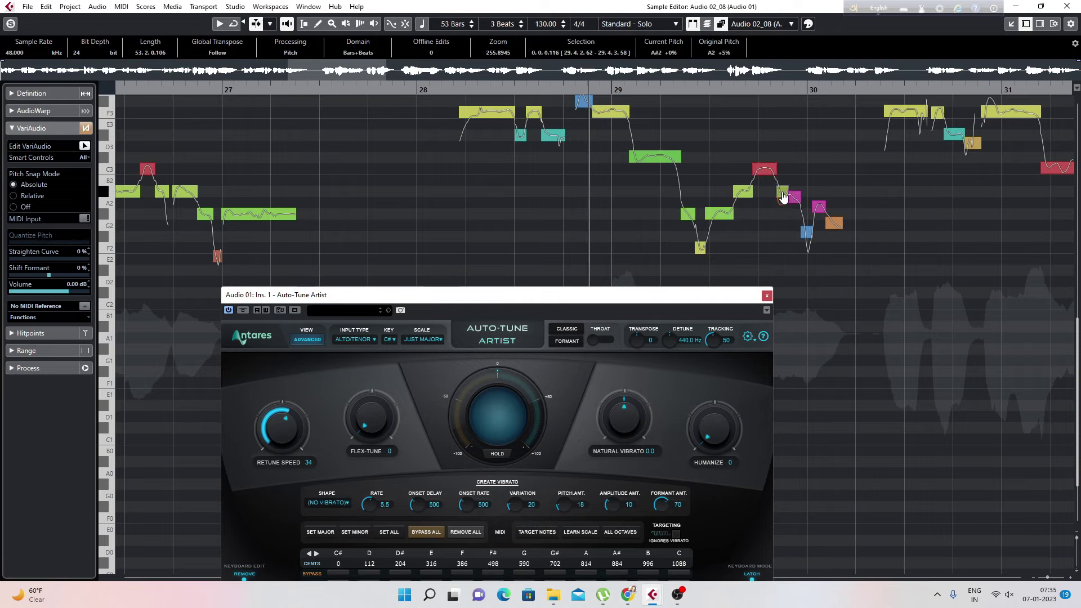
{"action": "key", "text": "space"}
{"action": "key", "text": "space"}
{"action": "key", "text": "space"}
- Try the second part of the split A2 segment at C3, audition it, and undo the split and moves
{"action": "left_click_drag", "start_coordinate": [796, 216], "coordinate": [798, 174]}
{"action": "key", "text": "space"}
{"action": "key", "text": "space"}
{"action": "key", "text": "space"}
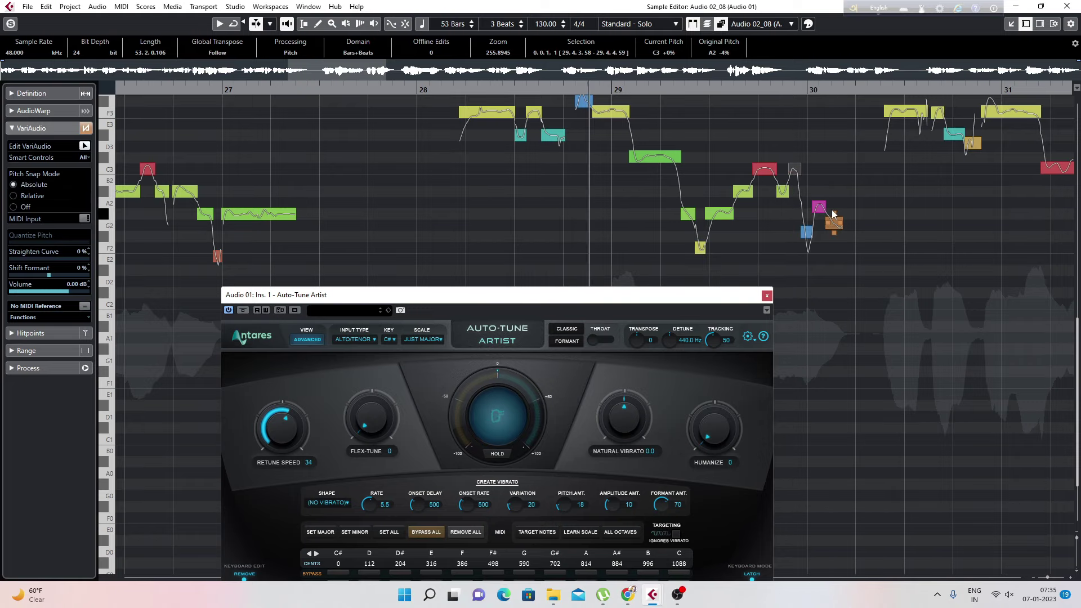
{"action": "key", "text": "ctrl+z"}
- Audition the corrected phrase across bars 28 to 30
{"action": "key", "text": "g"}
{"action": "key", "text": "g"}
{"action": "key", "text": "space"}
{"action": "key", "text": "space"}
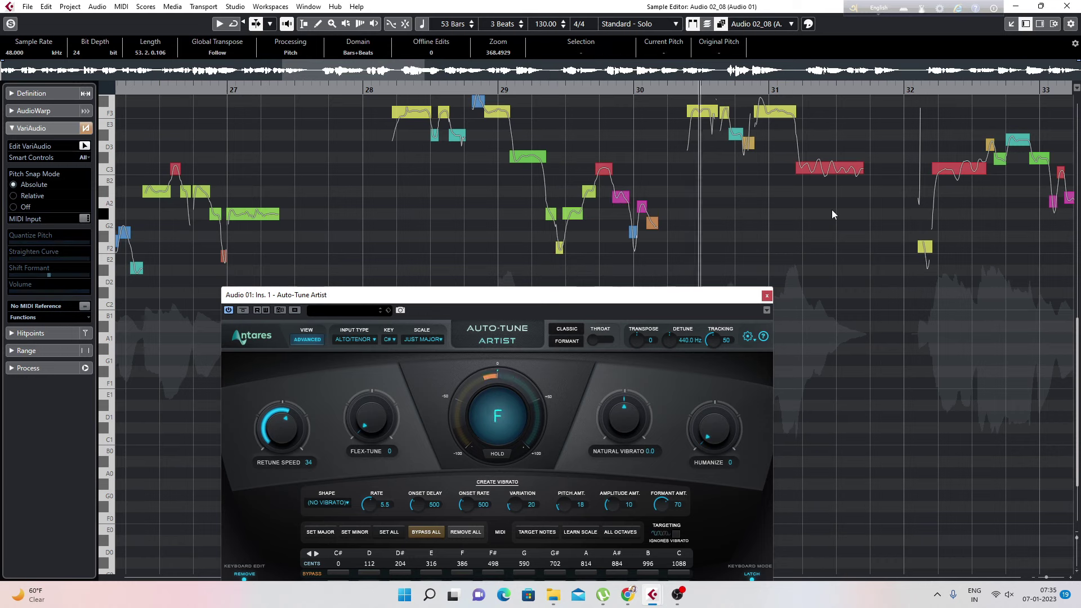
{"action": "key", "text": "space"}
{"action": "key", "text": "space"}
{"action": "key", "text": "space"}
{"action": "key", "text": "space"}
{"action": "key", "text": "space"}
- Reopen the Audio 02_08 event in its own Sample Editor window with VariAudio and play from bar 28
{"action": "left_click", "coordinate": [1066, 6]}
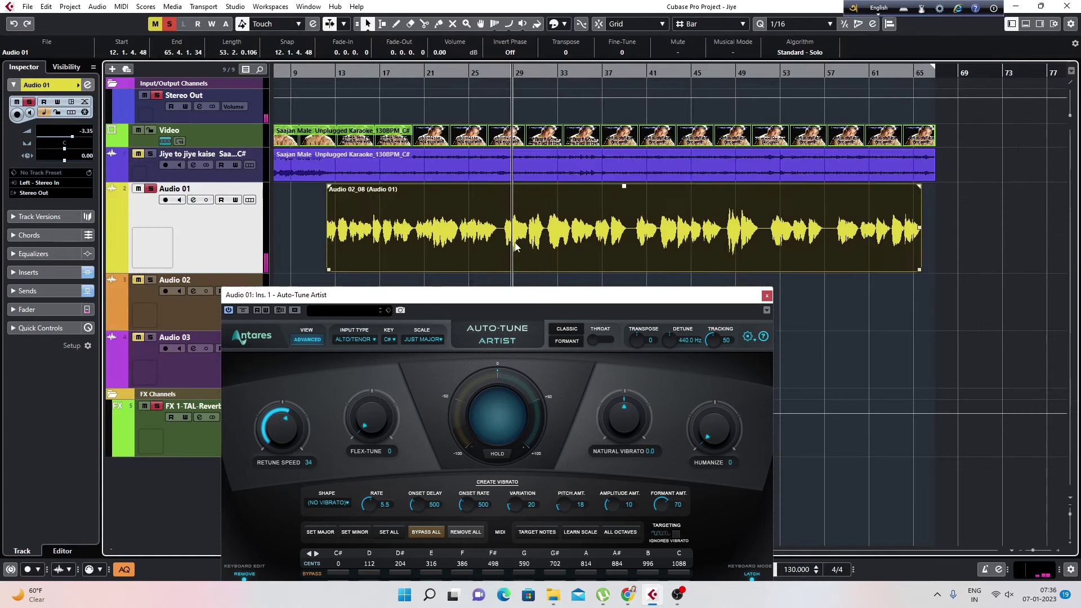
{"action": "left_click_drag", "start_coordinate": [561, 296], "coordinate": [543, 314]}
{"action": "double_click", "coordinate": [516, 237]}
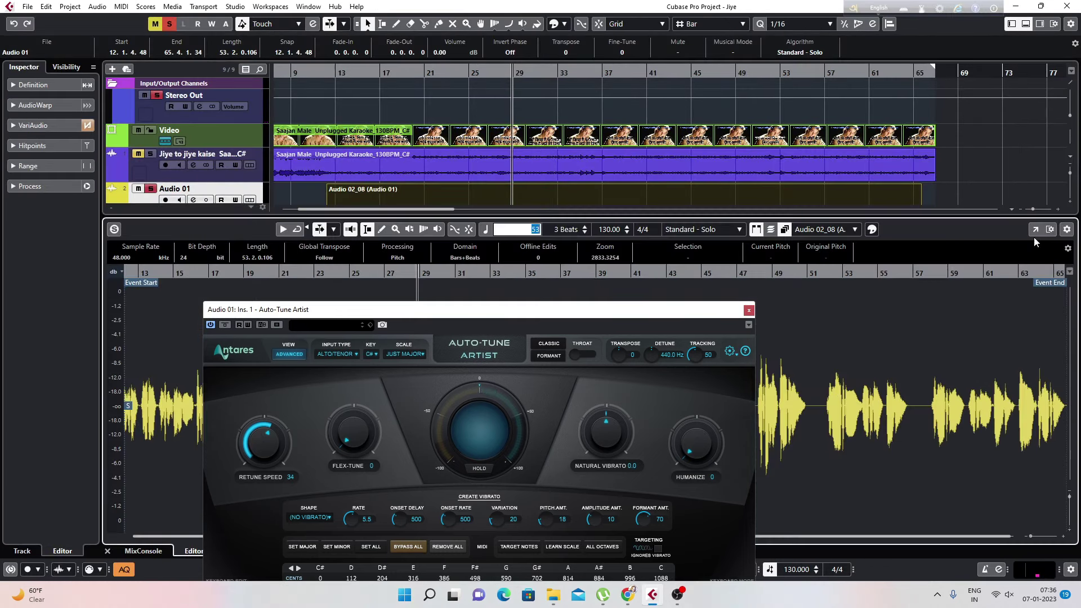
{"action": "key", "text": "h"}
{"action": "key", "text": "space"}
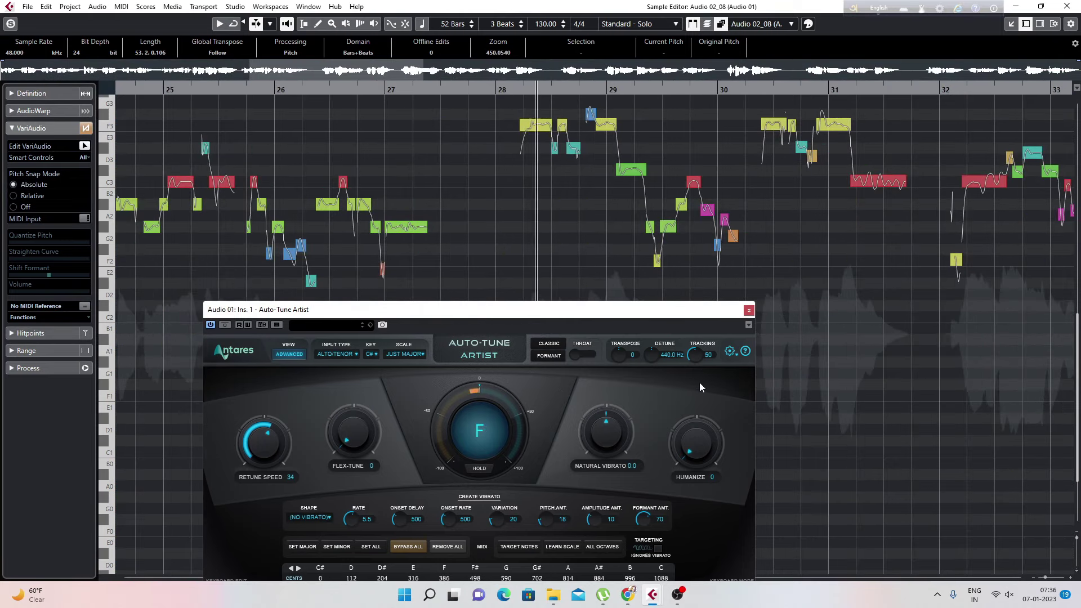
- Raise the A2 segment after the C3 note before bar 30 to A#2, move the segments just after bar 30 to G#2, and audition them
{"action": "key", "text": "space"}
{"action": "key", "text": "space"}
{"action": "left_click_drag", "start_coordinate": [708, 211], "coordinate": [735, 246]}
{"action": "left_click", "coordinate": [800, 216]}
{"action": "key", "text": "space"}
{"action": "key", "text": "space"}
{"action": "left_click", "coordinate": [799, 235]}
{"action": "left_click", "coordinate": [798, 237]}
{"action": "key", "text": "space"}
{"action": "key", "text": "space"}
- Shift the Auto-Tune Artist window upward, try the F#2 segment at bar 30 at G2, and audition it
{"action": "mouse_move", "coordinate": [530, 312]}
{"action": "left_mouse_down"}
{"action": "mouse_move", "coordinate": [529, 237]}
{"action": "mouse_move", "coordinate": [528, 295]}
{"action": "left_mouse_up"}
{"action": "key", "text": "space"}
{"action": "key", "text": "space"}
{"action": "key", "text": "space"}
{"action": "key", "text": "space"}
{"action": "mouse_move", "coordinate": [718, 244]}
{"action": "left_mouse_down"}
{"action": "mouse_move", "coordinate": [734, 249]}
{"action": "mouse_move", "coordinate": [734, 228]}
{"action": "mouse_move", "coordinate": [718, 241]}
{"action": "left_mouse_up"}
{"action": "key", "text": "space"}
{"action": "key", "text": "space"}
{"action": "key", "text": "space"}
- Set the short segment at bar 30, between the A#2 and G#2 notes, to F#2
{"action": "left_click_drag", "start_coordinate": [712, 90], "coordinate": [728, 124]}
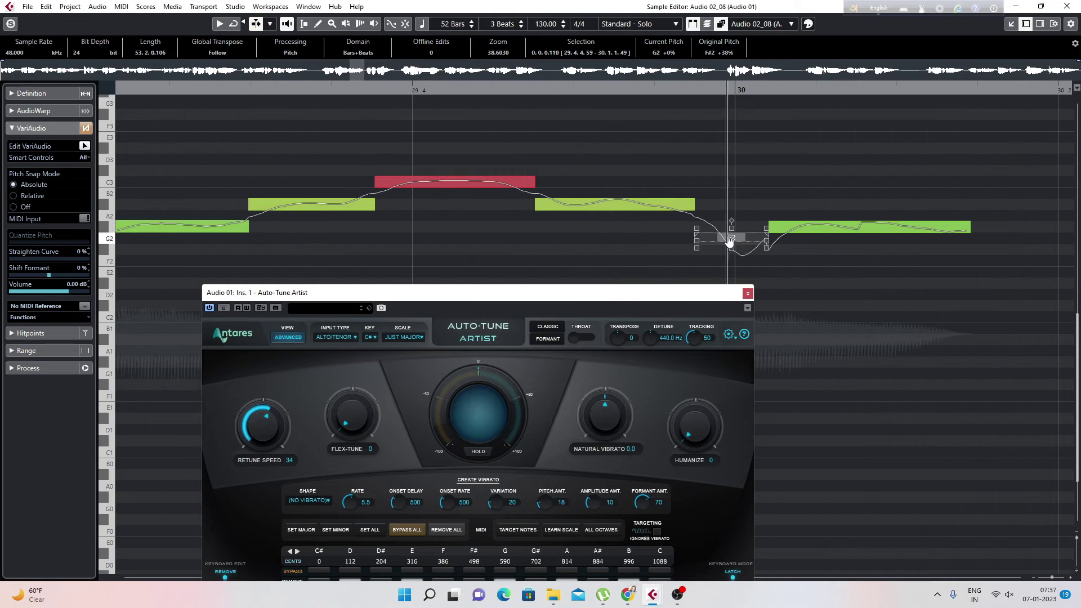
{"action": "left_click_drag", "start_coordinate": [743, 240], "coordinate": [744, 251]}
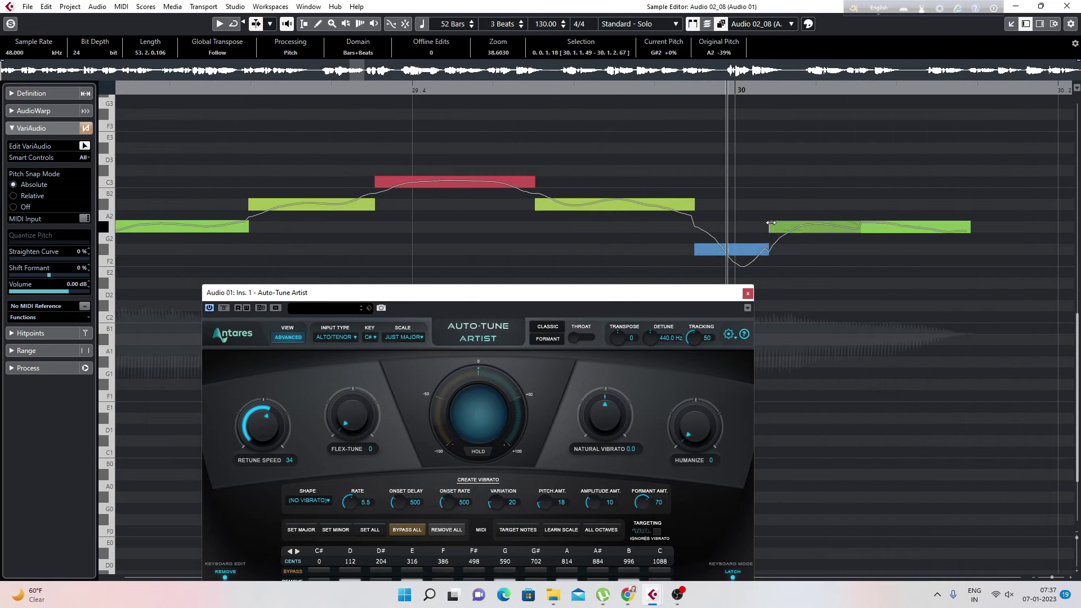
{"action": "left_click", "coordinate": [726, 250]}
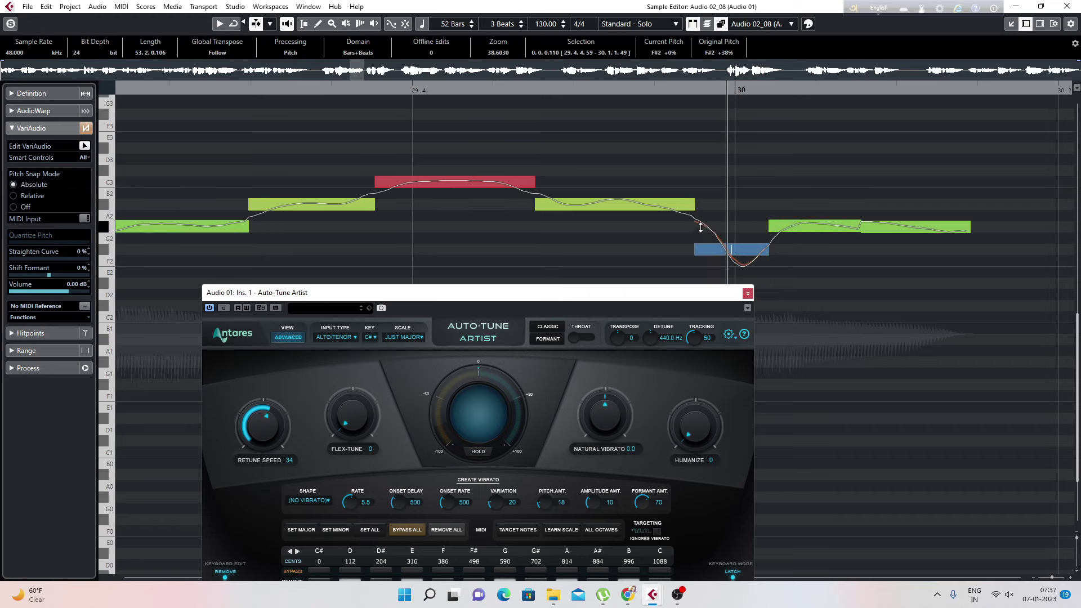
{"action": "key", "text": "g"}
{"action": "key", "text": "g"}
{"action": "key", "text": "g"}
{"action": "key", "text": "g"}
{"action": "key", "text": "g"}
- Snap the last segment after bar 30 to G#2, straighten its pitch curve, and audition from bar 29
{"action": "left_click_drag", "start_coordinate": [608, 228], "coordinate": [608, 231]}
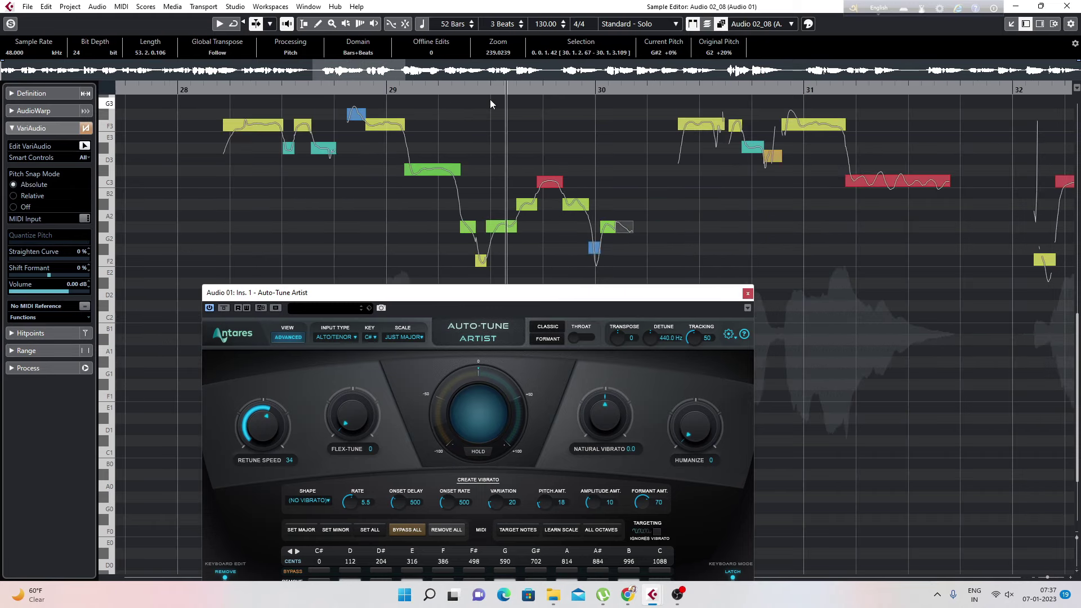
{"action": "left_click", "coordinate": [431, 88]}
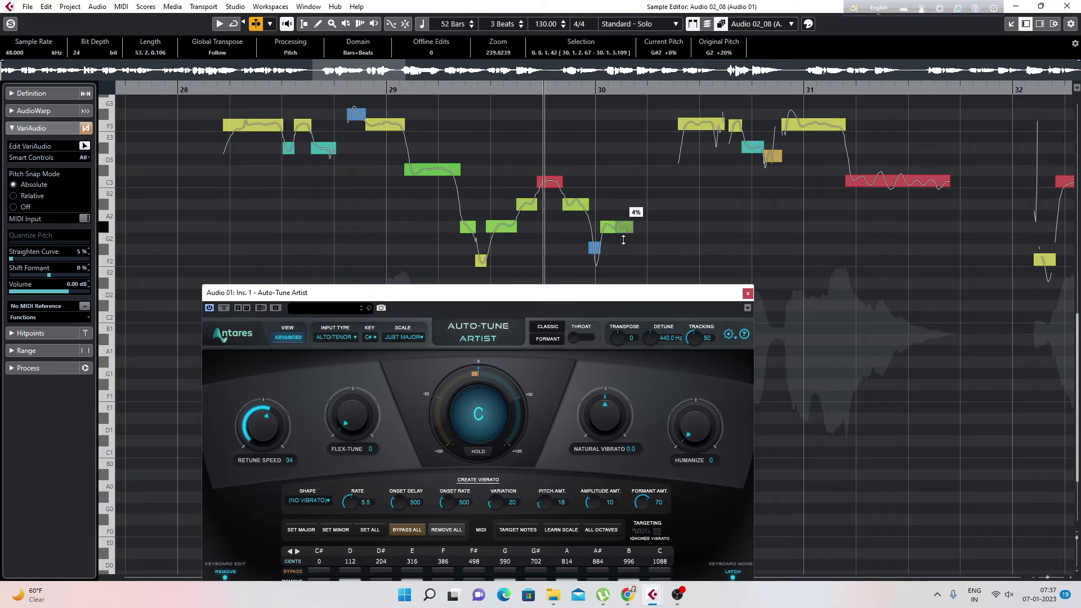
{"action": "left_click_drag", "start_coordinate": [623, 239], "coordinate": [671, 288]}
{"action": "key", "text": "space"}
{"action": "key", "text": "space"}
{"action": "key", "text": "space"}
{"action": "key", "text": "space"}
- Split the F3 segment just before bar 31 so its first part sits at F#3, and snap the F3 segment after bar 30 to pitch
{"action": "key", "text": "g"}
{"action": "key", "text": "g"}
{"action": "key", "text": "g"}
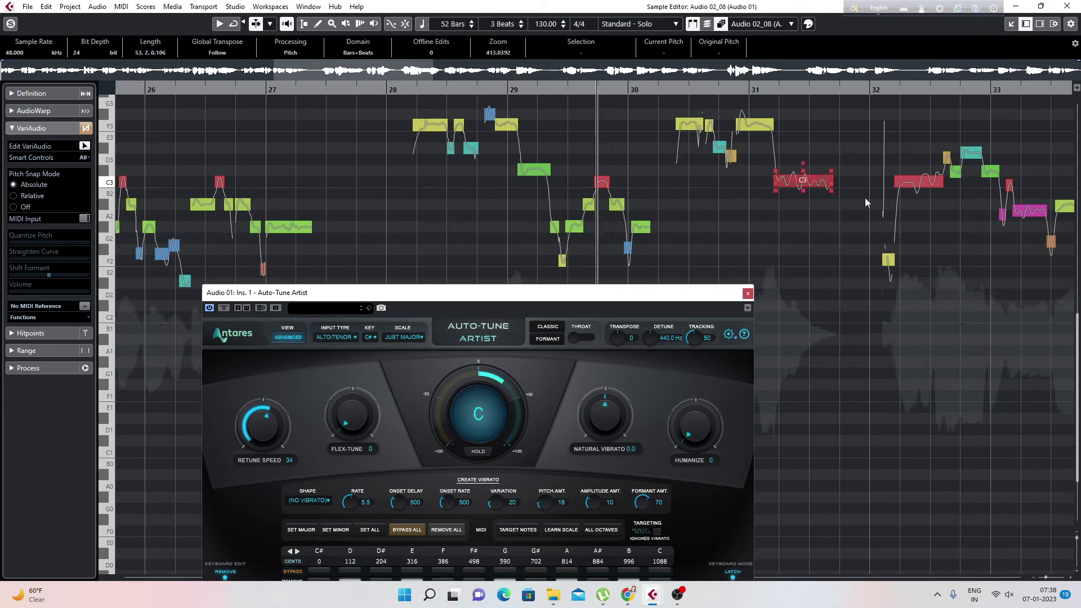
{"action": "scroll", "coordinate": [865, 202], "scroll_direction": "up", "scroll_amount": 2}
{"action": "left_click", "coordinate": [747, 179]}
{"action": "key", "text": "space"}
{"action": "key", "text": "space"}
{"action": "left_click", "coordinate": [689, 173]}
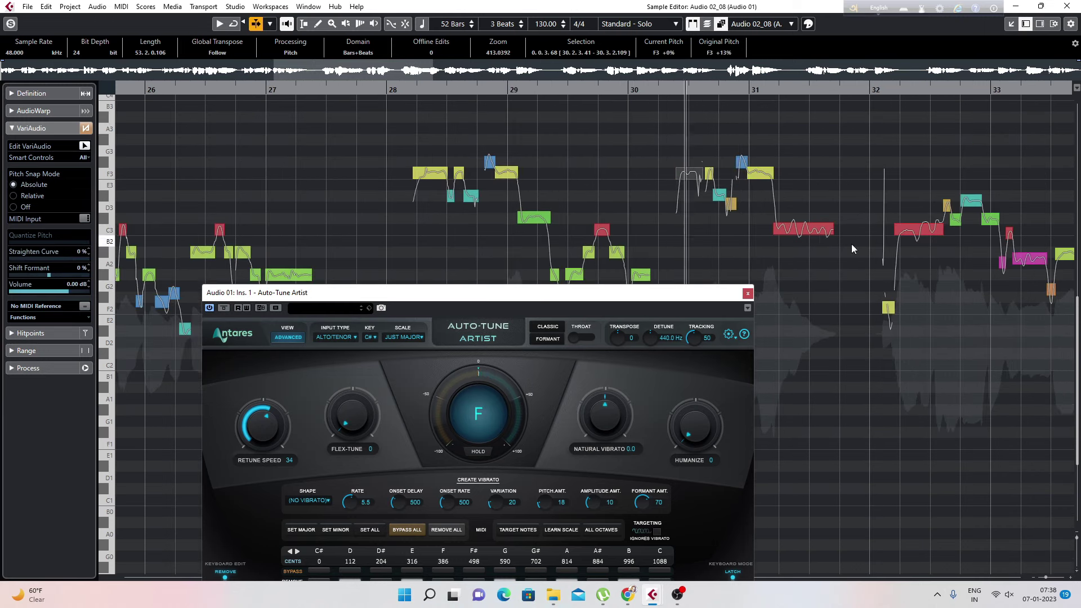
- Raise the A2 segment after bar 33 to A#2, snap the short C3 segment at bar 33 to pitch, and audition from bar 32
{"action": "key", "text": "g"}
{"action": "key", "text": "g"}
{"action": "key", "text": "space"}
{"action": "key", "text": "space"}
{"action": "left_click_drag", "start_coordinate": [567, 259], "coordinate": [553, 230]}
{"action": "left_click", "coordinate": [473, 88]}
{"action": "key", "text": "space"}
{"action": "key", "text": "space"}
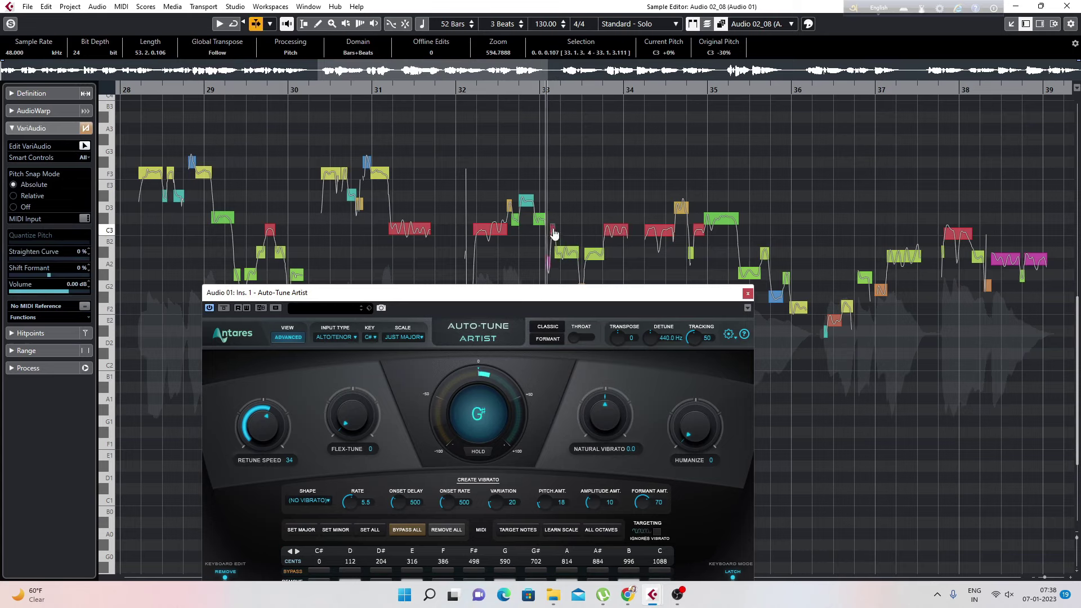
- Raise the D3 segments before bars 35 and 33 to D#3, and snap the D#3 segment before bar 33 to pitch
{"action": "left_click_drag", "start_coordinate": [682, 209], "coordinate": [681, 198]}
{"action": "key", "text": "space"}
{"action": "key", "text": "space"}
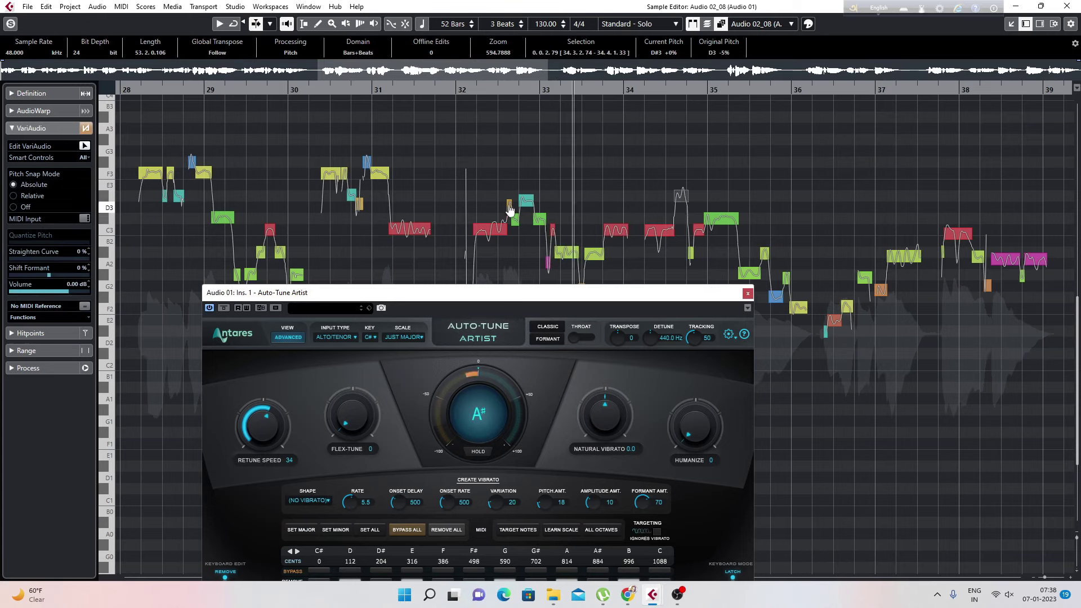
{"action": "key", "text": "space"}
{"action": "key", "text": "space"}
{"action": "left_click_drag", "start_coordinate": [509, 209], "coordinate": [527, 199]}
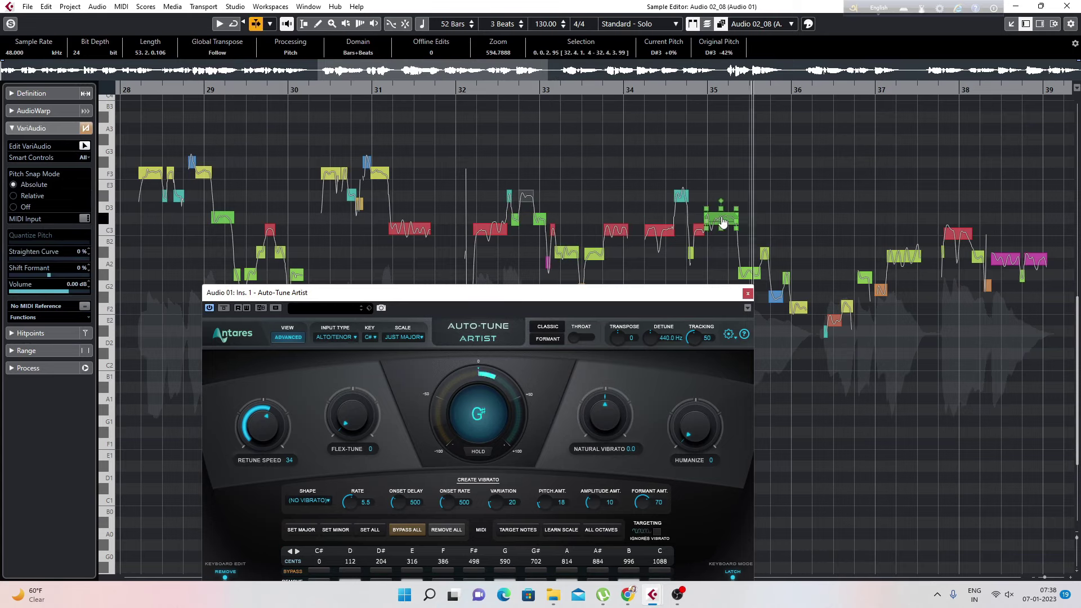
- Snap the segments after bar 37 and around bar 38 to A#2, and raise the short G2 segment after bar 38 to G#2
{"action": "left_click_drag", "start_coordinate": [905, 256], "coordinate": [905, 251]}
{"action": "key", "text": "space"}
{"action": "key", "text": "space"}
{"action": "left_click_drag", "start_coordinate": [978, 257], "coordinate": [1006, 252]}
- Set the segments on either side of bar 37's start to G#2, lower the E2 segment in bar 36 to D#2, and play from bar 35
{"action": "left_click", "coordinate": [882, 291]}
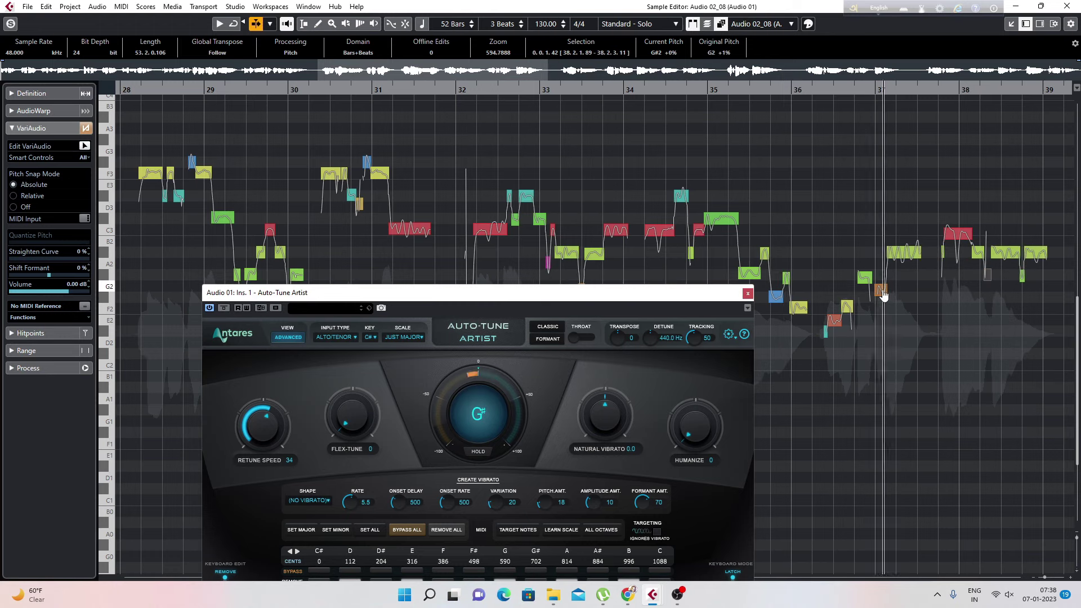
{"action": "left_click_drag", "start_coordinate": [882, 295], "coordinate": [883, 279]}
{"action": "left_click", "coordinate": [847, 306]}
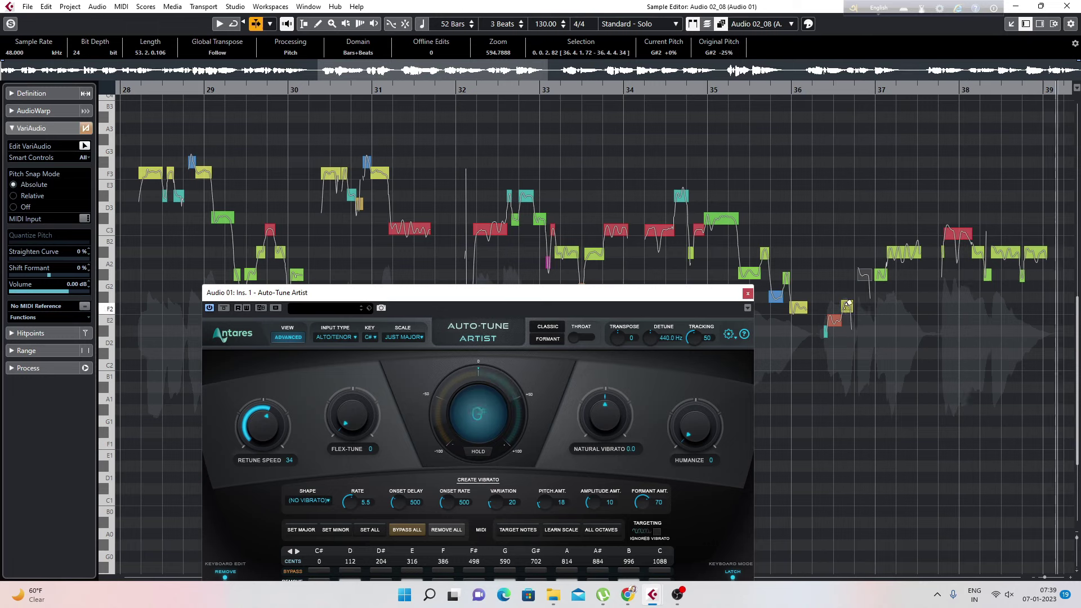
{"action": "left_click_drag", "start_coordinate": [834, 320], "coordinate": [834, 331]}
{"action": "left_click", "coordinate": [776, 90]}
- Play the phrase from just before bar 40, and snap the segments before and after bar 42 to F#2
{"action": "key", "text": "g"}
{"action": "key", "text": "g"}
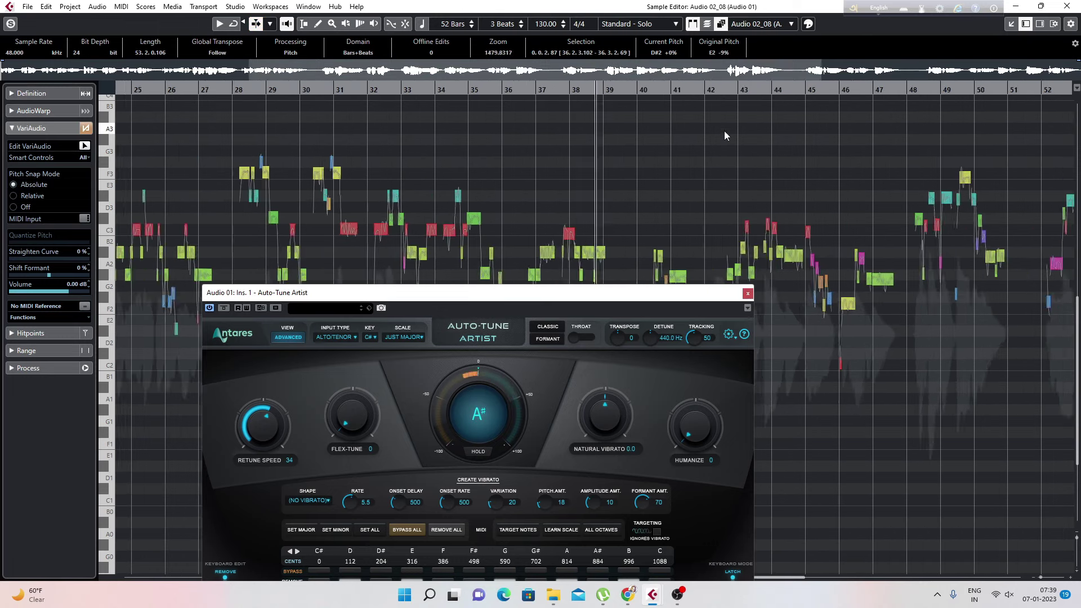
{"action": "key", "text": "g"}
{"action": "key", "text": "h"}
{"action": "key", "text": "h"}
{"action": "scroll", "coordinate": [853, 154], "scroll_direction": "down", "scroll_amount": 2}
{"action": "left_click", "coordinate": [886, 90]}
{"action": "key", "text": "h"}
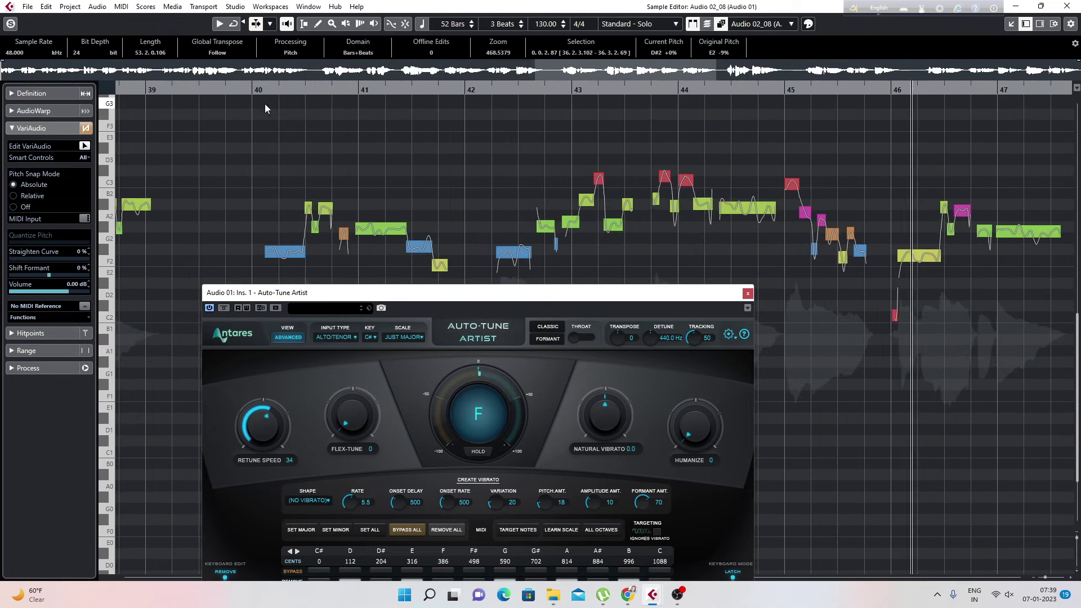
{"action": "left_click", "coordinate": [238, 90]}
{"action": "left_click_drag", "start_coordinate": [513, 253], "coordinate": [513, 249]}
{"action": "left_click_drag", "start_coordinate": [420, 247], "coordinate": [419, 250]}
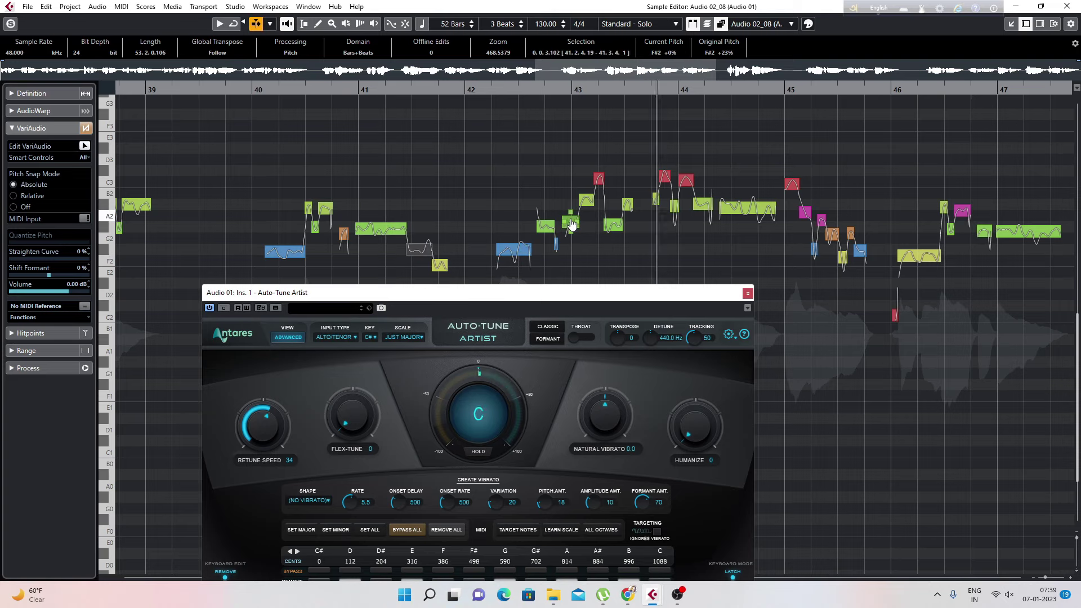
- Raise the C3 segment just before bar 44 to C#3 and audition from around bar 43
{"action": "key", "text": "space"}
{"action": "left_click", "coordinate": [749, 207]}
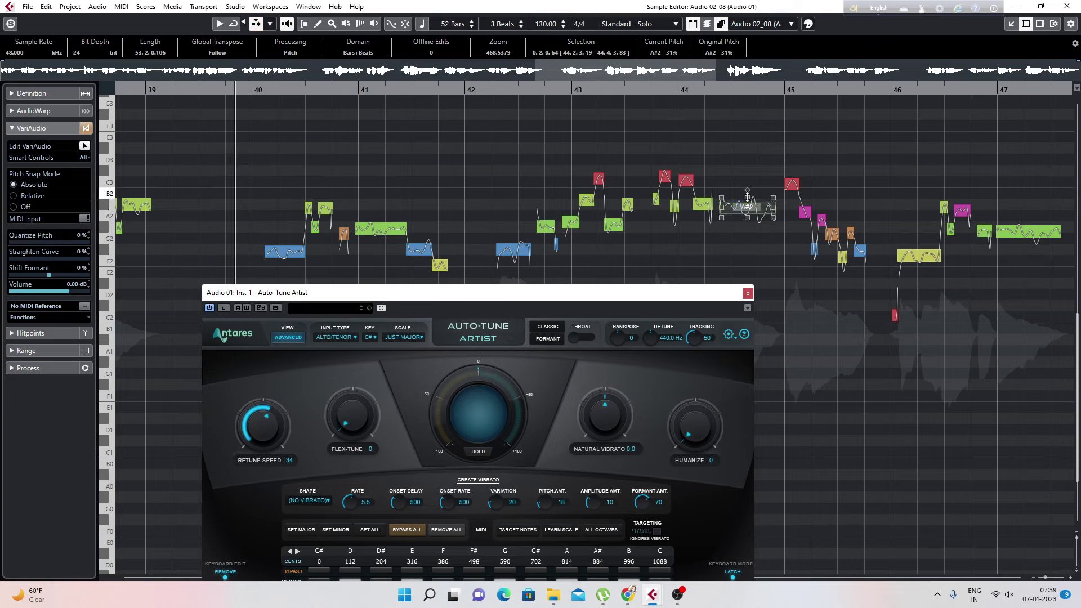
{"action": "left_click_drag", "start_coordinate": [665, 178], "coordinate": [665, 172]}
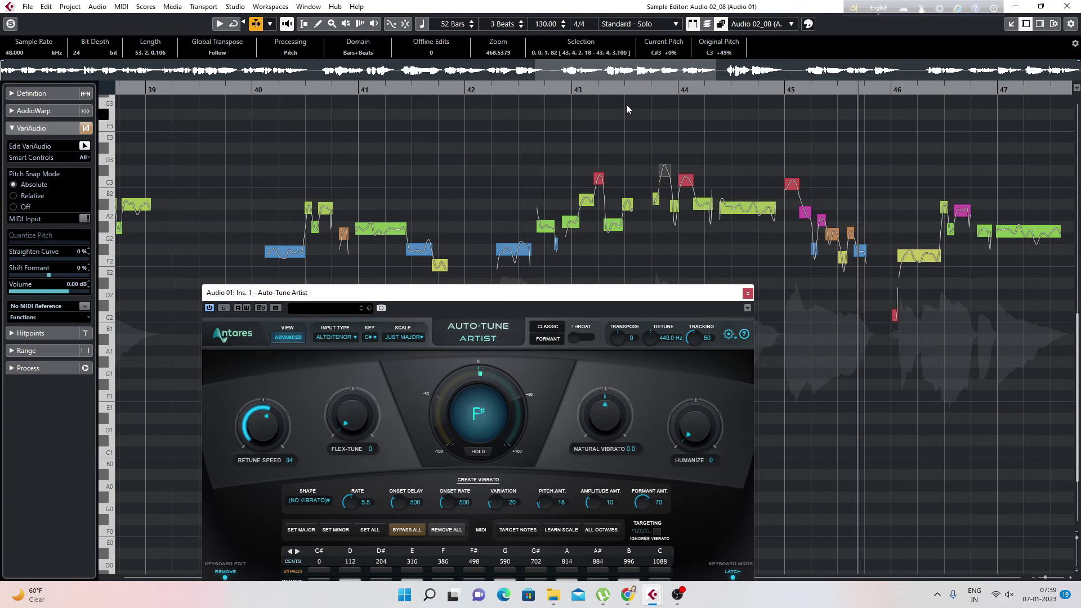
{"action": "left_click", "coordinate": [620, 90]}
{"action": "key", "text": "space"}
{"action": "key", "text": "space"}
- Raise the two A2 segments after bar 45 to A#2, snap the C3 segment at bar 45 to pitch, and audition the phrase repeatedly
{"action": "left_click_drag", "start_coordinate": [805, 215], "coordinate": [792, 182]}
{"action": "mouse_move", "coordinate": [822, 221]}
{"action": "left_mouse_down"}
{"action": "mouse_move", "coordinate": [837, 253]}
{"action": "mouse_move", "coordinate": [852, 229]}
{"action": "mouse_move", "coordinate": [822, 207]}
{"action": "left_mouse_up"}
{"action": "key", "text": "space"}
{"action": "key", "text": "space"}
{"action": "left_click", "coordinate": [742, 90]}
{"action": "key", "text": "space"}
{"action": "key", "text": "space"}
{"action": "key", "text": "space"}
{"action": "key", "text": "space"}
{"action": "key", "text": "space"}
{"action": "key", "text": "space"}
{"action": "key", "text": "space"}
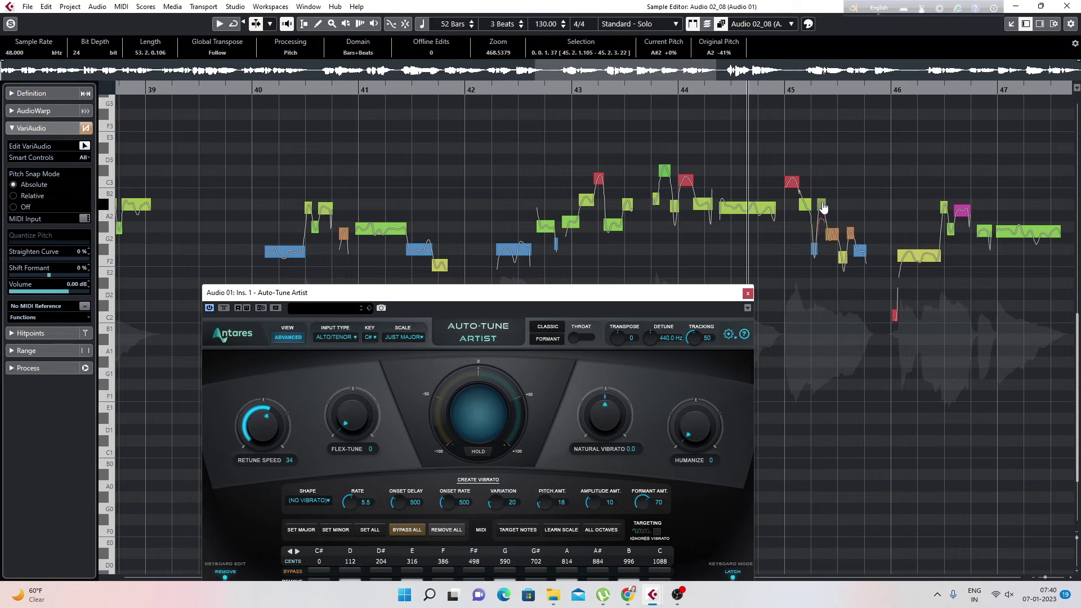
{"action": "key", "text": "space"}
- Raise the two G2 segments in bar 45 to G#2 and the F2 segment between them to F#2, and audition
{"action": "left_click", "coordinate": [890, 187]}
{"action": "left_click_drag", "start_coordinate": [844, 260], "coordinate": [846, 252]}
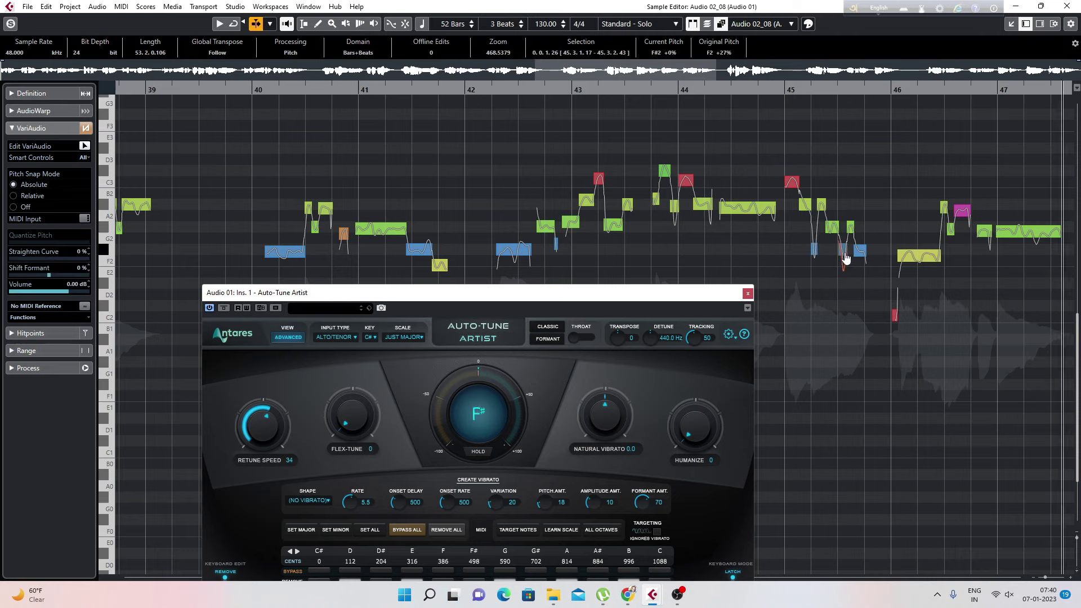
{"action": "key", "text": "space"}
{"action": "key", "text": "space"}
- Raise the long F2 segment at the start of bar 46 to F#2 and audition it
{"action": "left_click", "coordinate": [896, 185]}
{"action": "left_click_drag", "start_coordinate": [919, 257], "coordinate": [920, 250]}
{"action": "key", "text": "space"}
{"action": "key", "text": "space"}
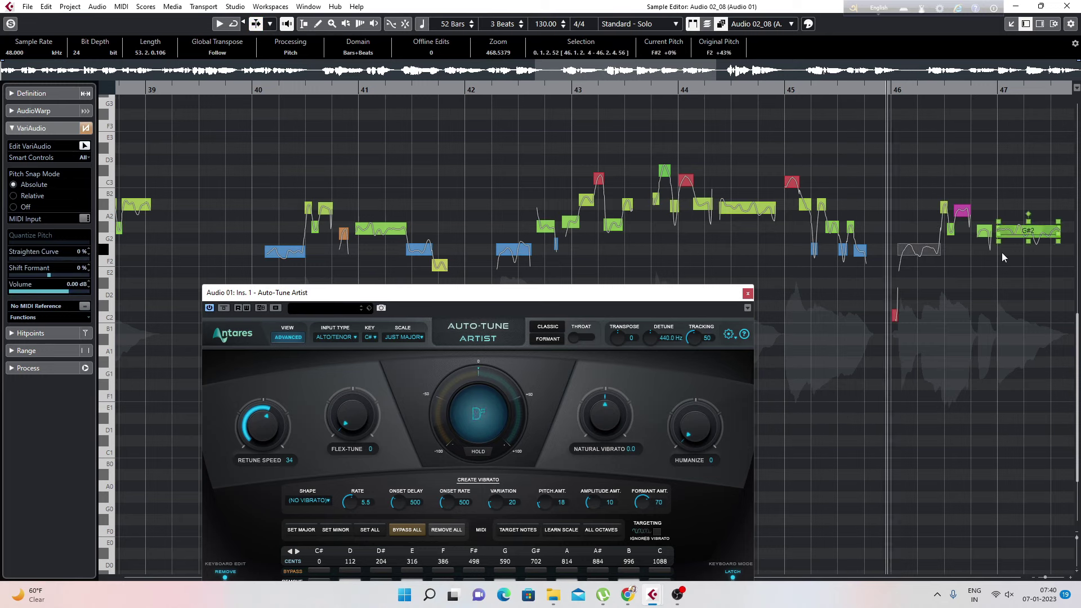
{"action": "left_click", "coordinate": [901, 192]}
{"action": "key", "text": "space"}
{"action": "key", "text": "space"}
- Raise the A2 segment in bar 46 to A#2, snap the long segment at bar 47 to G#2, and straighten its curve by 31%
{"action": "left_click_drag", "start_coordinate": [422, 211], "coordinate": [422, 205]}
{"action": "mouse_move", "coordinate": [475, 232]}
{"action": "left_mouse_down"}
{"action": "mouse_move", "coordinate": [446, 226]}
{"action": "mouse_move", "coordinate": [490, 244]}
{"action": "left_mouse_up"}
{"action": "left_click", "coordinate": [491, 194]}
{"action": "key", "text": "space"}
{"action": "key", "text": "space"}
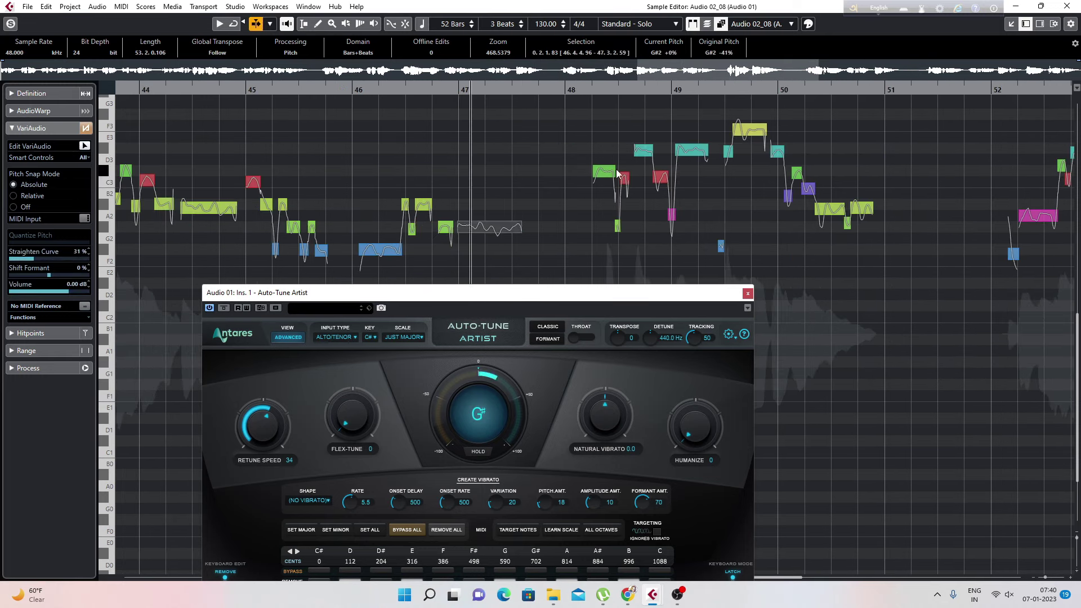
- Raise the two C3 segments in bar 48 to C#3, snap the D#3 segment between them to pitch, and audition
{"action": "left_click_drag", "start_coordinate": [624, 178], "coordinate": [646, 150]}
{"action": "key", "text": "space"}
{"action": "key", "text": "space"}
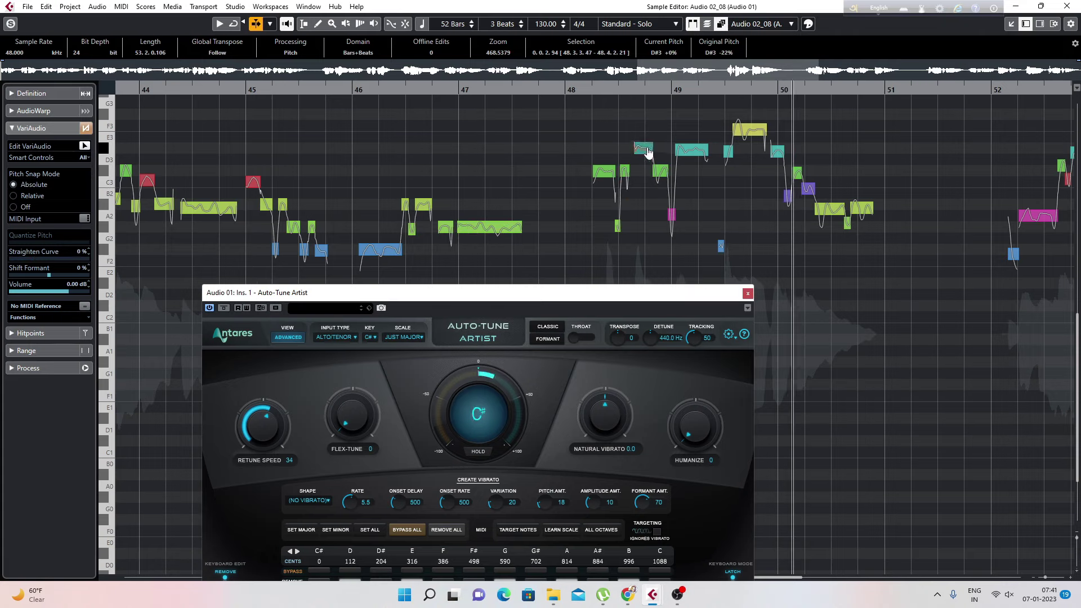
{"action": "key", "text": "space"}
{"action": "key", "text": "space"}
- Snap the A#2 segments in bar 50 to pitch, and move the two B2 segments before them to A#2 and C3, auditioning the phrase
{"action": "left_click_drag", "start_coordinate": [830, 211], "coordinate": [830, 206]}
{"action": "left_click_drag", "start_coordinate": [861, 210], "coordinate": [788, 205]}
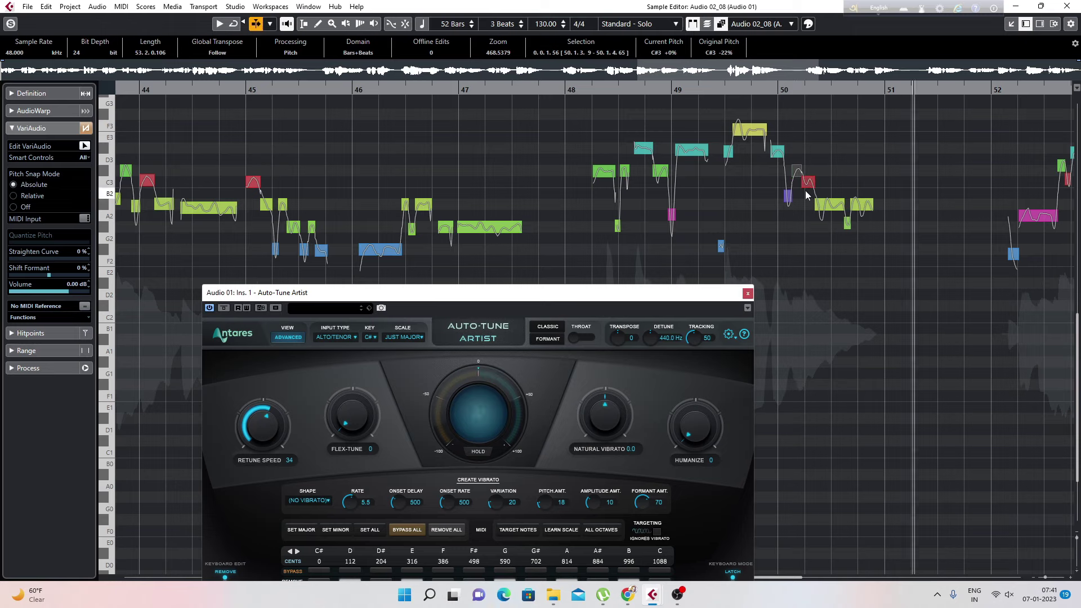
{"action": "key", "text": "space"}
{"action": "key", "text": "space"}
{"action": "key", "text": "space"}
{"action": "left_click", "coordinate": [816, 201]}
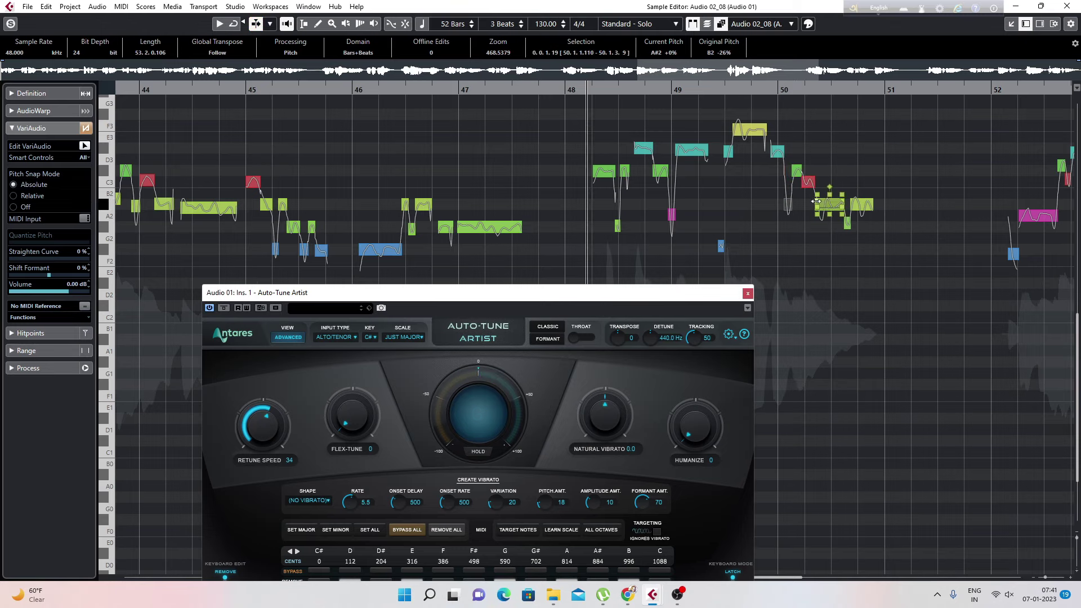
- Straighten the long A#2 segment in bar 50 by 41%, straighten the final A#2 segment, and audition from just before bar 50
{"action": "left_click_drag", "start_coordinate": [880, 88], "coordinate": [879, 124]}
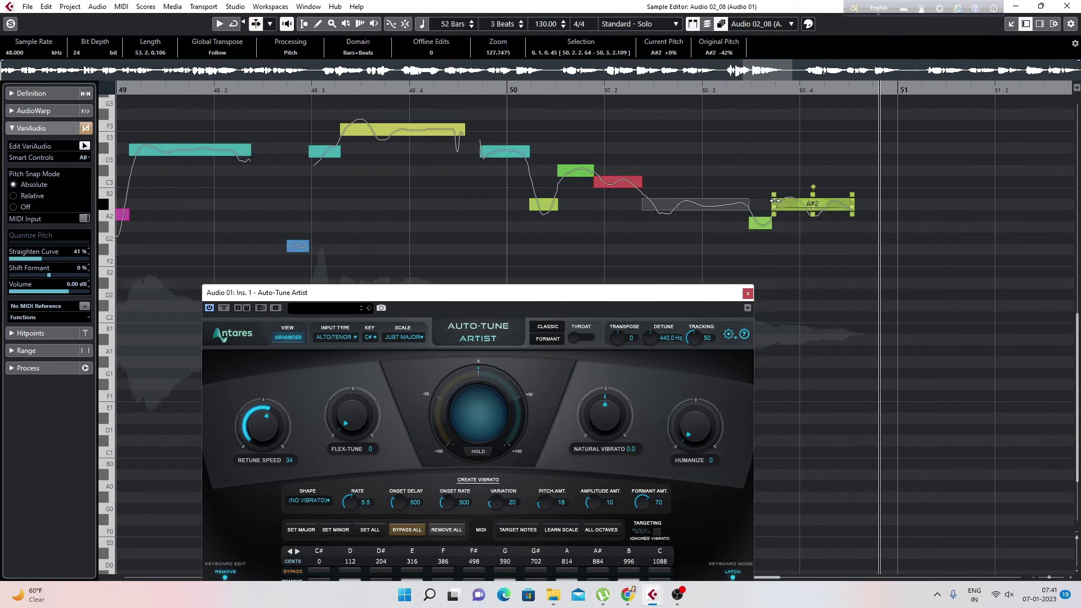
{"action": "left_click", "coordinate": [850, 199]}
{"action": "left_click", "coordinate": [814, 243]}
{"action": "left_click", "coordinate": [468, 89]}
{"action": "key", "text": "space"}
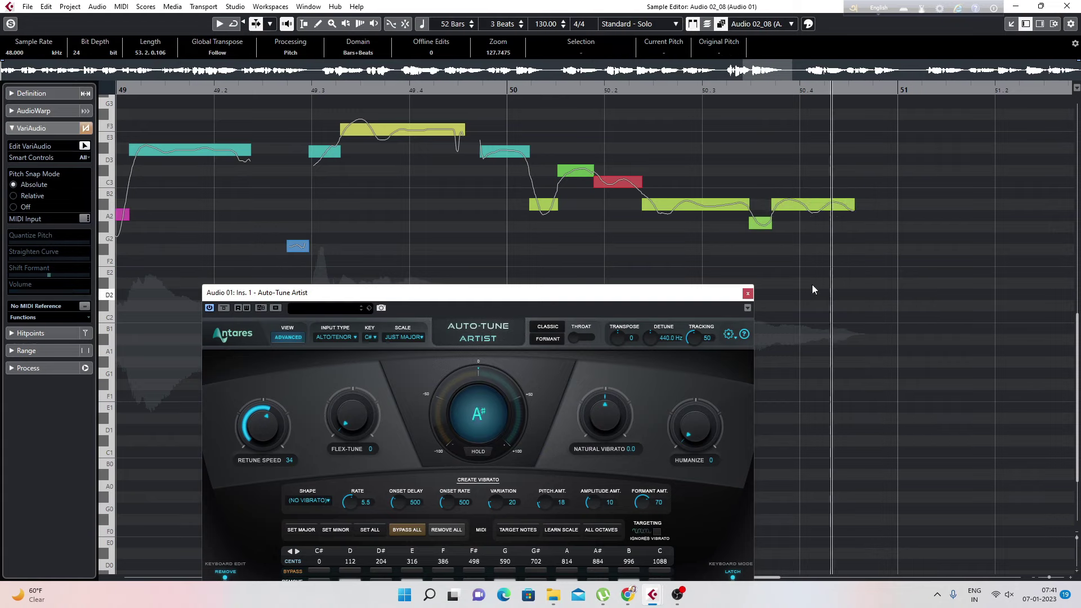
{"action": "key", "text": "space"}
- Raise the short G#2 segment between the two A#2 segments in bar 50 to A#2 and audition it
{"action": "left_click_drag", "start_coordinate": [760, 223], "coordinate": [820, 222]}
{"action": "left_click", "coordinate": [801, 234]}
{"action": "key", "text": "space"}
{"action": "key", "text": "space"}
{"action": "left_click", "coordinate": [836, 261]}
{"action": "key", "text": "space"}
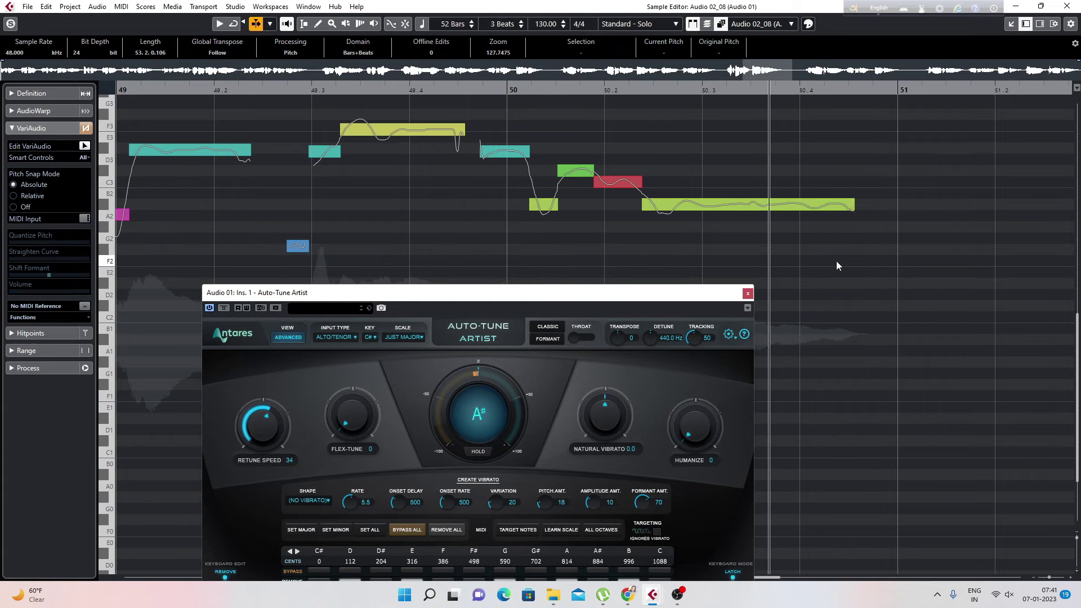
- Play from before bar 52, raise the A2 segment in bar 52 to A#2, and snap the segment before it to F#2
{"action": "scroll", "coordinate": [433, 220], "scroll_direction": "down", "scroll_amount": 7}
{"action": "left_click", "coordinate": [575, 89]}
{"action": "mouse_move", "coordinate": [651, 220]}
{"action": "left_mouse_down"}
{"action": "mouse_move", "coordinate": [652, 231]}
{"action": "mouse_move", "coordinate": [655, 207]}
{"action": "left_mouse_up"}
{"action": "left_click", "coordinate": [577, 89]}
{"action": "left_click", "coordinate": [639, 252]}
{"action": "left_click_drag", "start_coordinate": [627, 254], "coordinate": [627, 249]}
- Snap the sustained segments from bar 53 to C#3, raise the C3 tail at bar 54 to C#3, and audition
{"action": "left_click_drag", "start_coordinate": [723, 174], "coordinate": [723, 170]}
{"action": "key", "text": "space"}
{"action": "left_click_drag", "start_coordinate": [831, 186], "coordinate": [831, 174]}
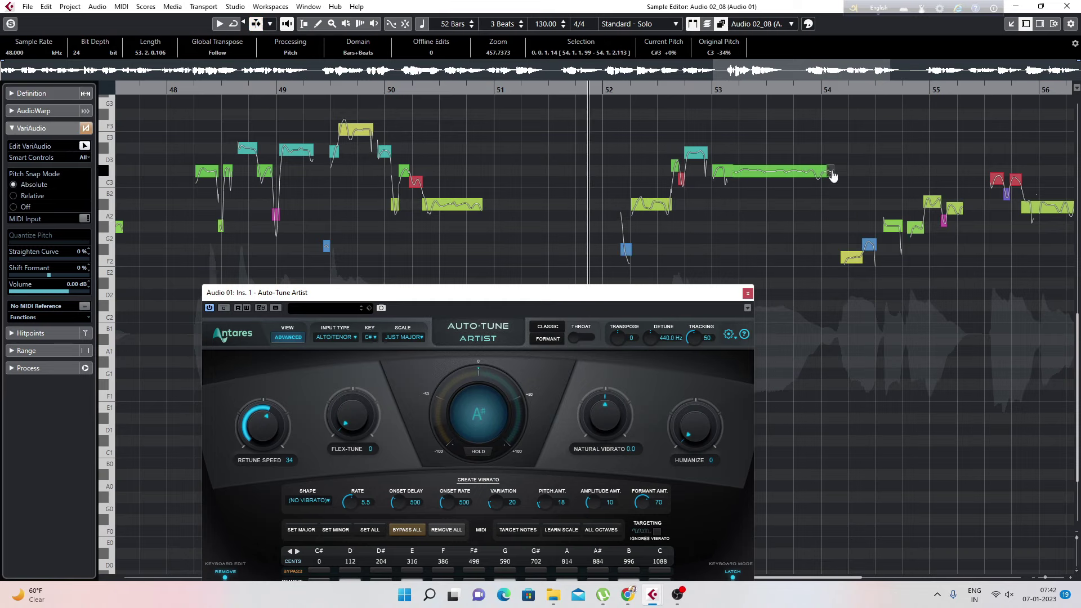
{"action": "key", "text": "space"}
- Snap the segment before bar 53 to D#3, and the two segments leading into bar 55 to G#2 and A#2
{"action": "left_click_drag", "start_coordinate": [697, 152], "coordinate": [696, 148]}
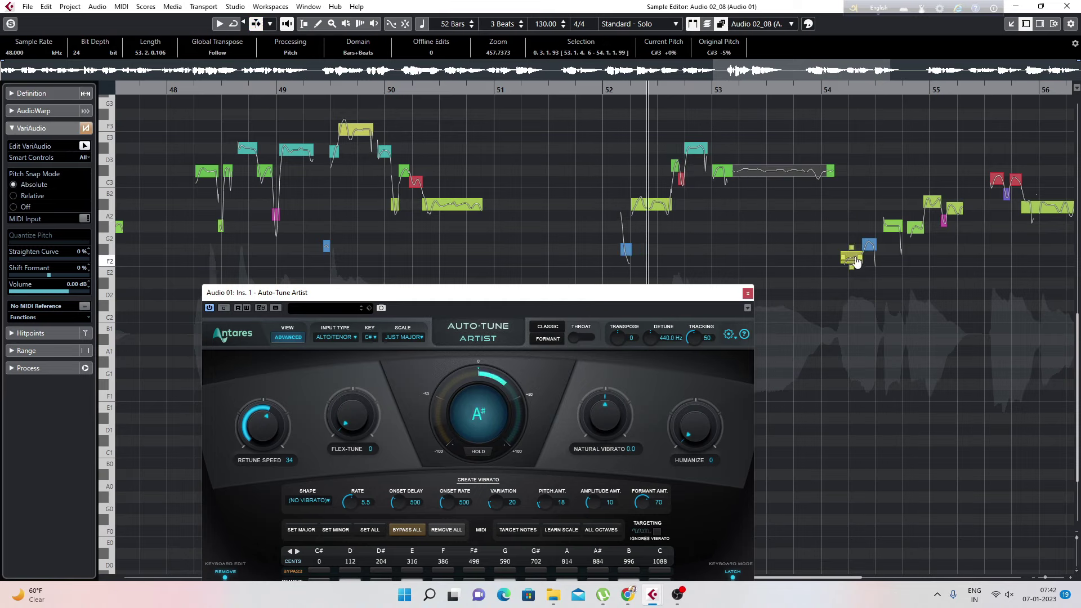
{"action": "left_click", "coordinate": [915, 227]}
{"action": "left_click", "coordinate": [931, 206]}
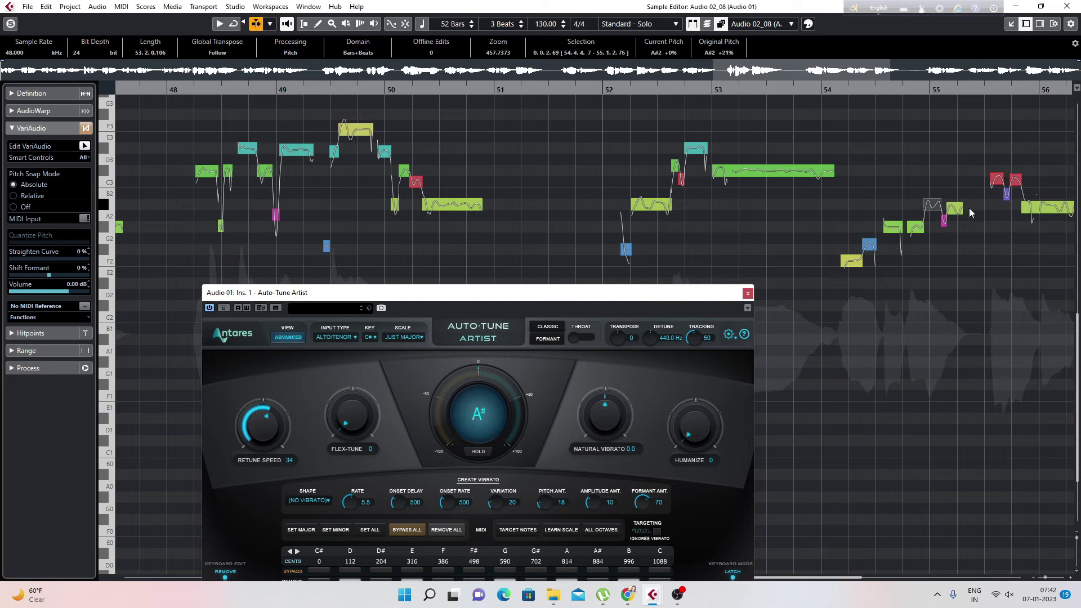
- Raise the two C3 segments between bars 55 and 56 to C#3
{"action": "left_click_drag", "start_coordinate": [787, 578], "coordinate": [846, 578]}
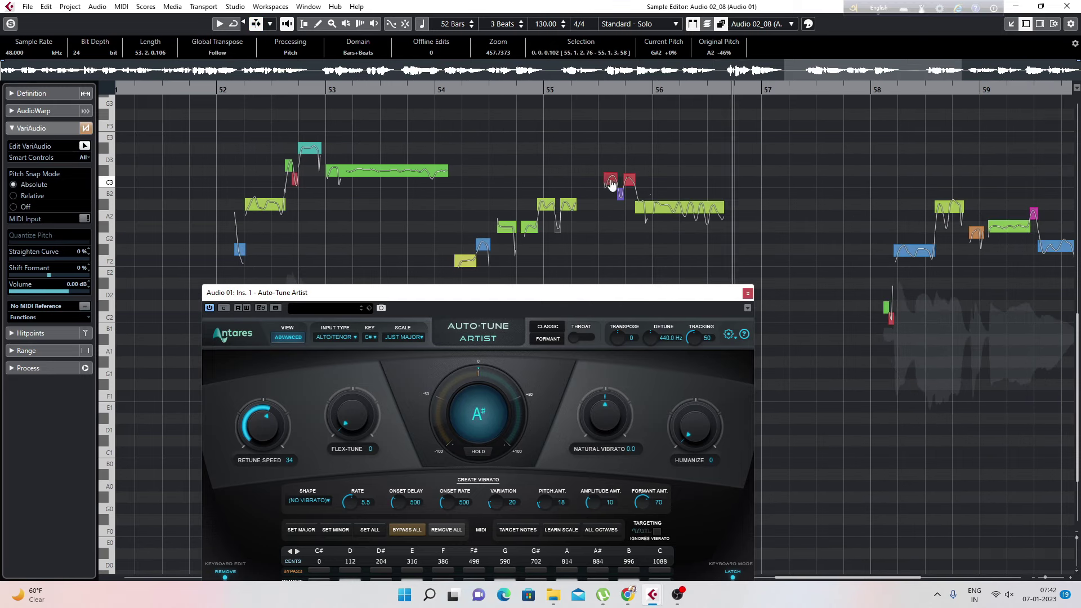
{"action": "left_click_drag", "start_coordinate": [610, 181], "coordinate": [610, 173]}
{"action": "left_click_drag", "start_coordinate": [629, 180], "coordinate": [629, 172]}
- Play from bar 54, raise the B2 segment before bar 56 to C3, and straighten the long A#2 segment after it by 45%
{"action": "left_click", "coordinate": [473, 89]}
{"action": "left_click", "coordinate": [621, 192]}
{"action": "left_click", "coordinate": [683, 213]}
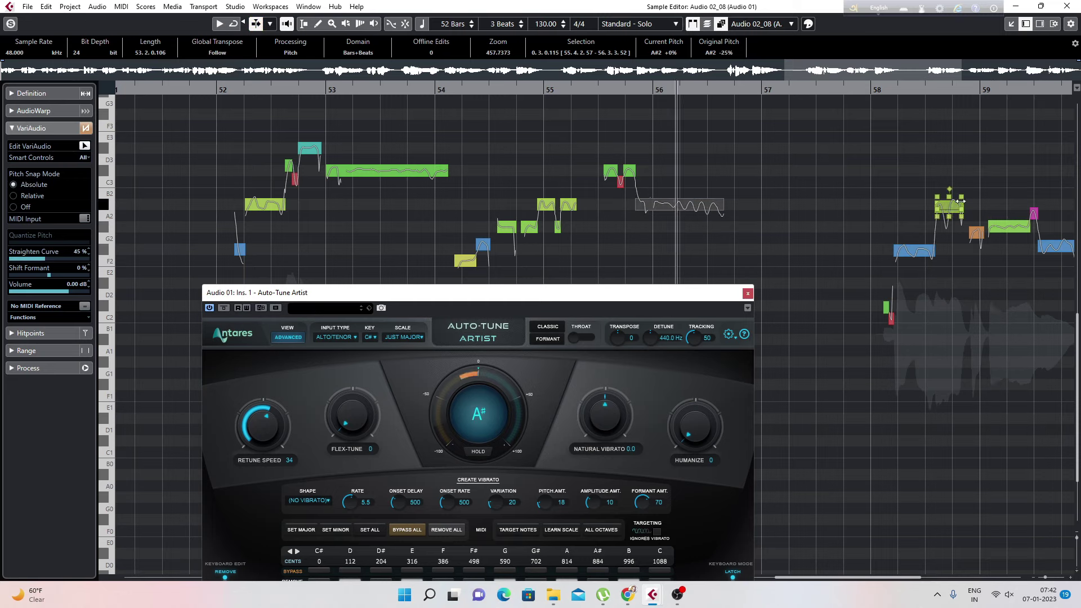
- Snap the A#2 and G2 segments before bar 59 to pitch, raise the short A2 segment in bar 59 to A#2, and snap the next one to F#2
{"action": "left_click_drag", "start_coordinate": [949, 208], "coordinate": [977, 239]}
{"action": "left_click_drag", "start_coordinate": [1035, 216], "coordinate": [1034, 206]}
{"action": "left_click_drag", "start_coordinate": [1054, 246], "coordinate": [1054, 251]}
- Play from bar 58, split off the tail of the F#2 segment before bar 60, and set it to G2
{"action": "key", "text": "g"}
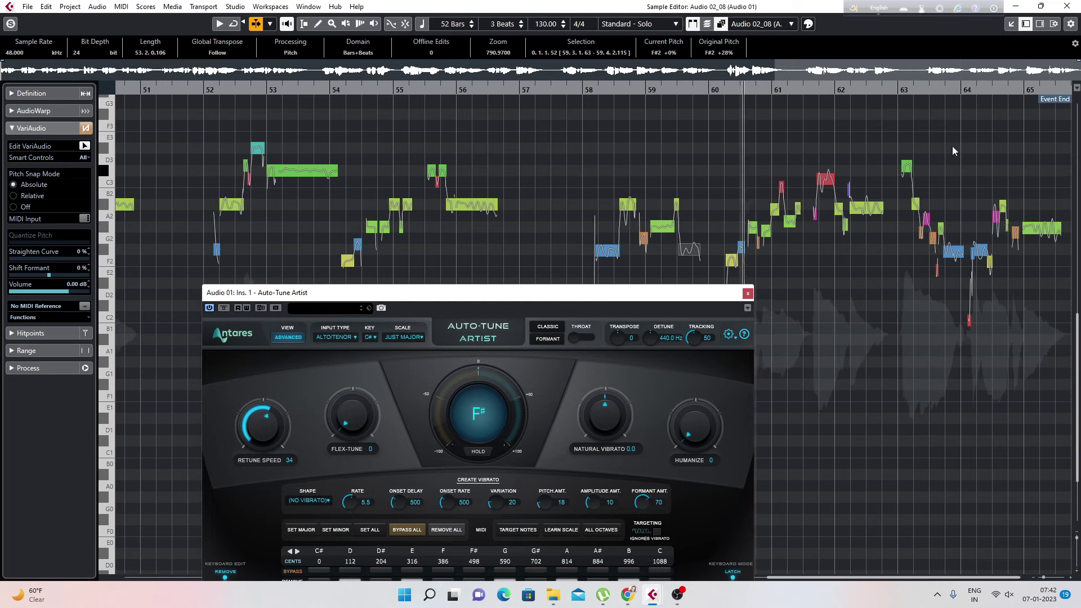
{"action": "left_click", "coordinate": [629, 89]}
{"action": "left_click", "coordinate": [692, 254]}
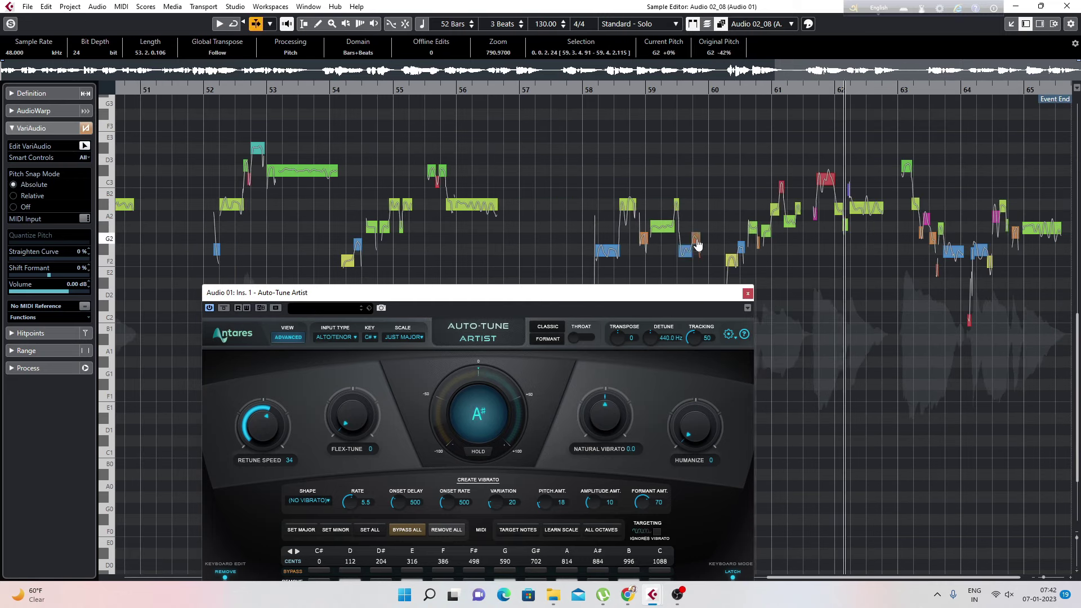
- Raise the G2 segment before bar 60 to G#2, play on, and snap the F2 and G#2 segments after bar 60 to pitch
{"action": "left_click_drag", "start_coordinate": [697, 244], "coordinate": [697, 232]}
{"action": "key", "text": "space"}
{"action": "key", "text": "space"}
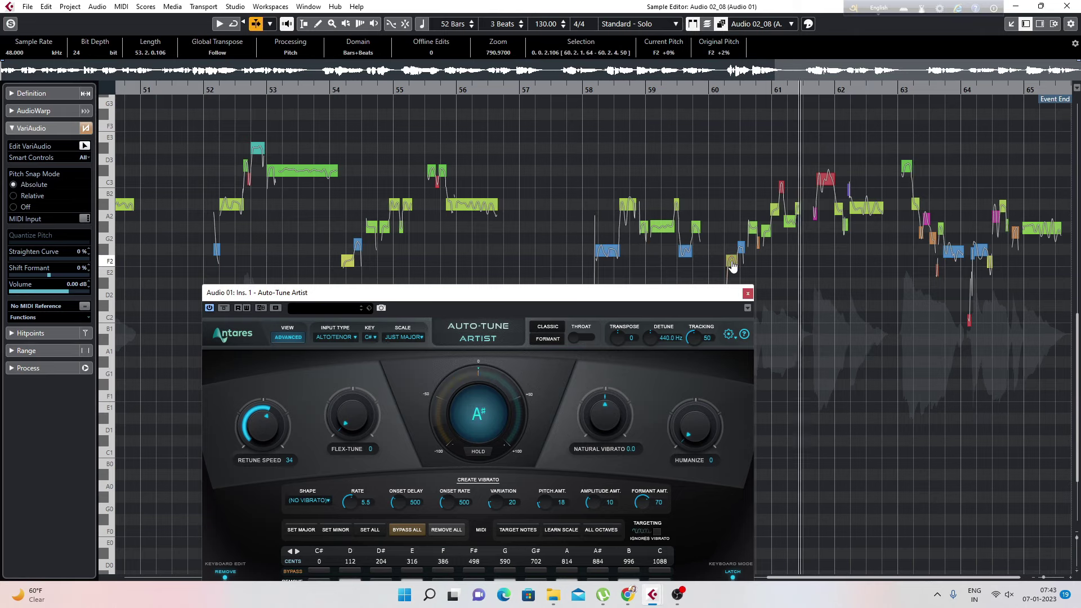
{"action": "left_click", "coordinate": [766, 226]}
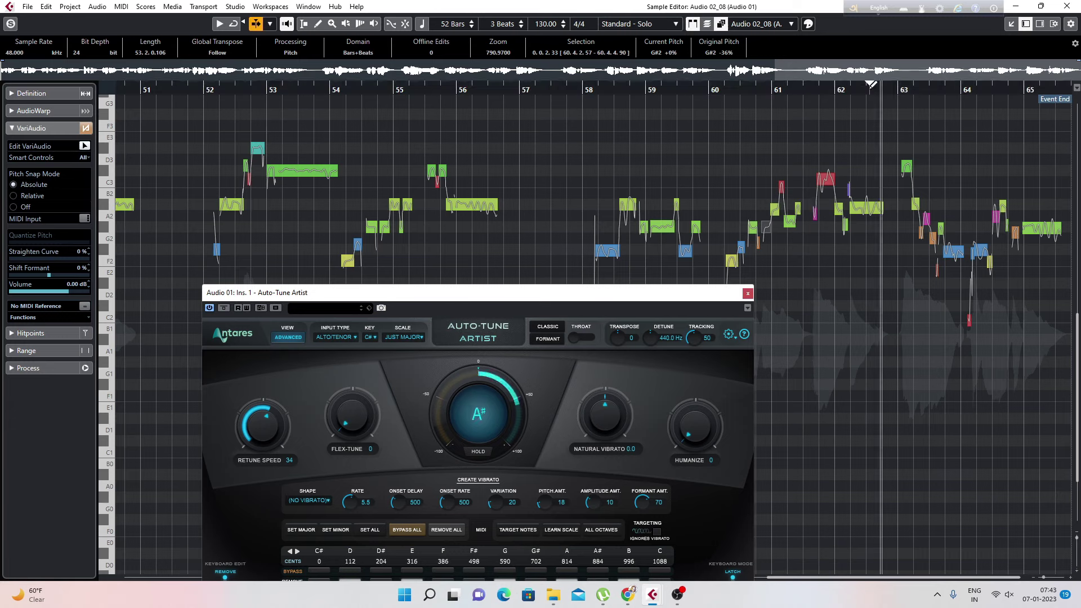
- Raise the short A2 segment in bar 61 to A#2, split the C3 segment before bar 62 into pieces, and raise its upper piece to C#3
{"action": "scroll", "coordinate": [808, 171], "scroll_direction": "up", "scroll_amount": 3}
{"action": "left_click", "coordinate": [851, 188]}
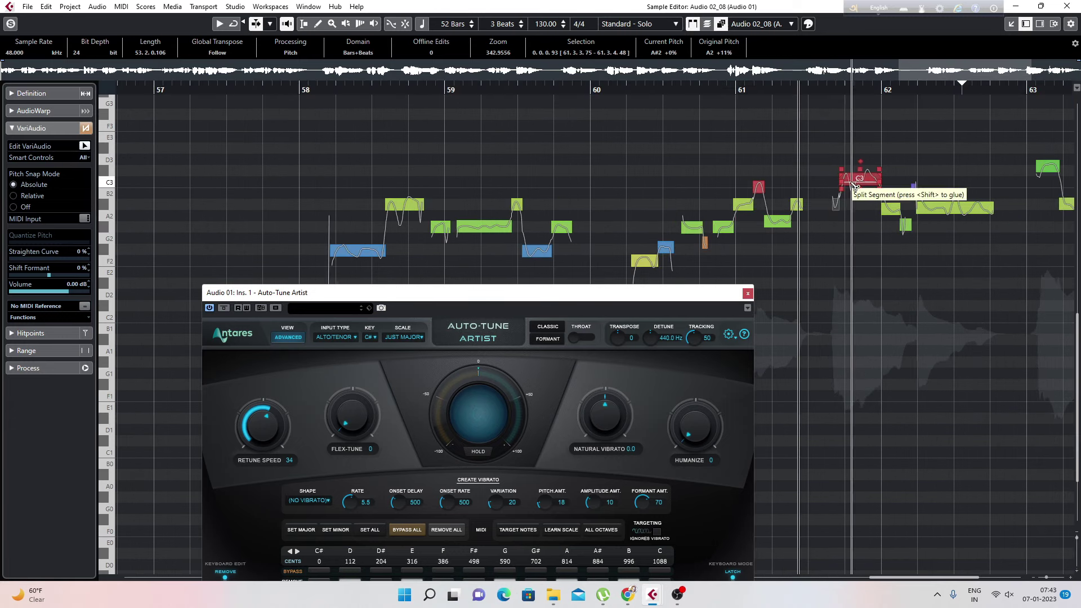
{"action": "left_click", "coordinate": [852, 186]}
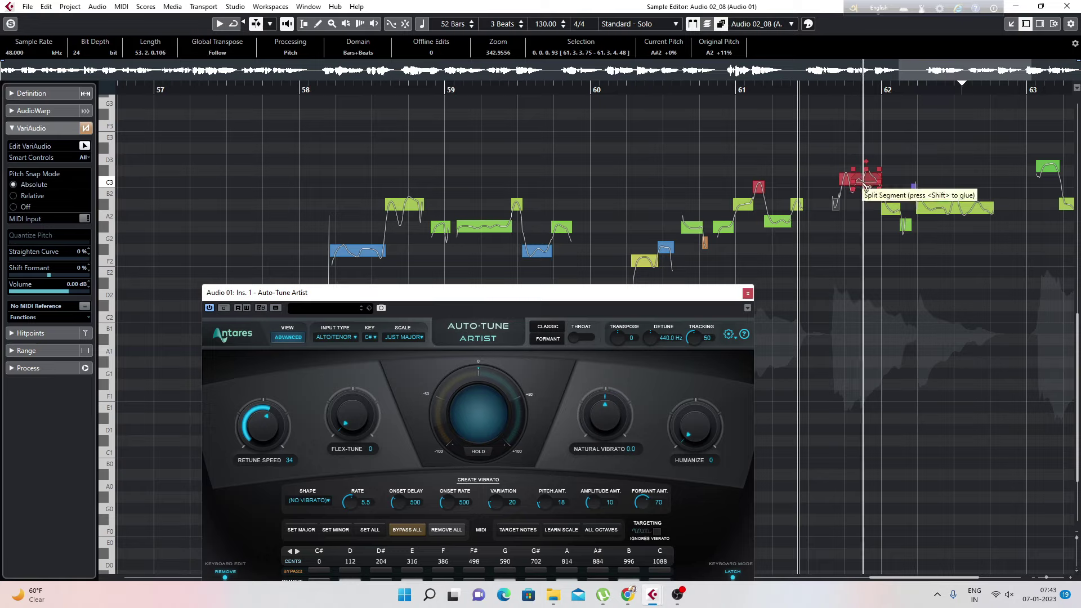
{"action": "left_click", "coordinate": [866, 187]}
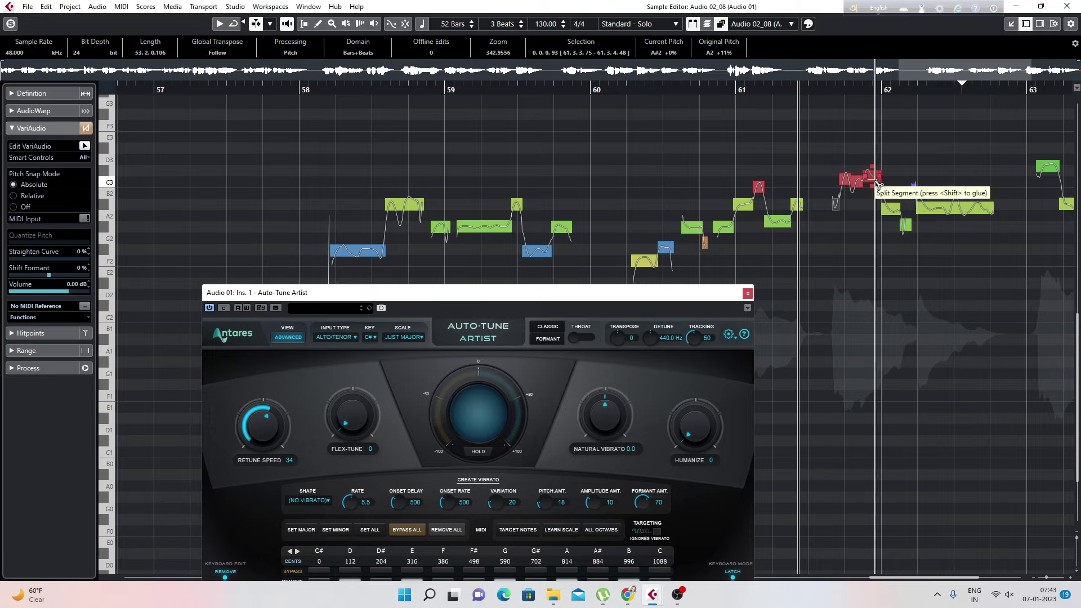
{"action": "left_click_drag", "start_coordinate": [874, 179], "coordinate": [875, 171]}
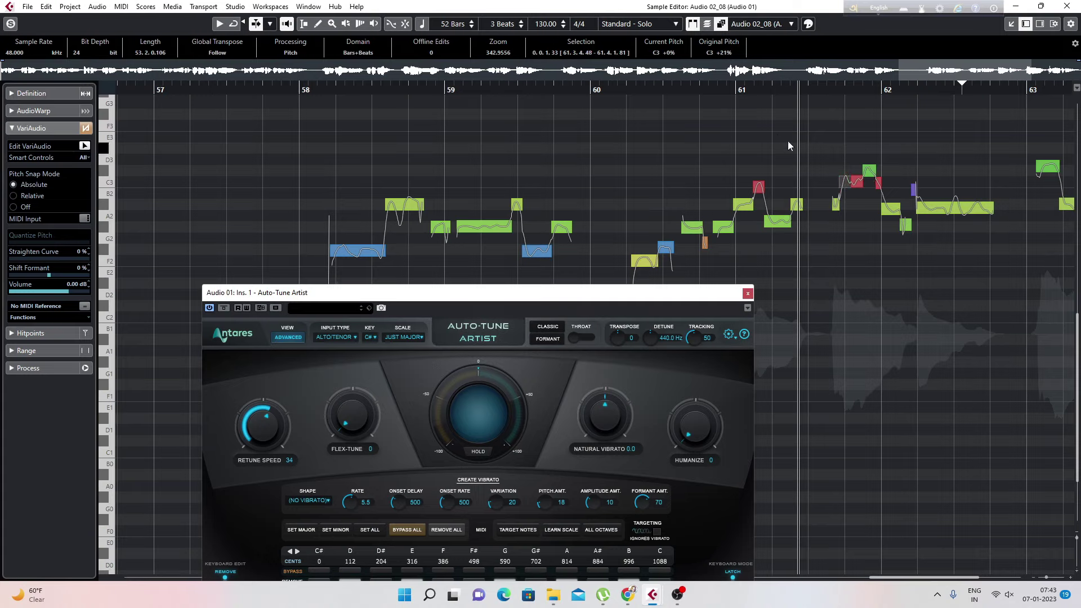
- Play from bar 61, then snap the C3 piece before bar 62 and the A#2 segment at bar 62 to pitch
{"action": "key", "text": "space"}
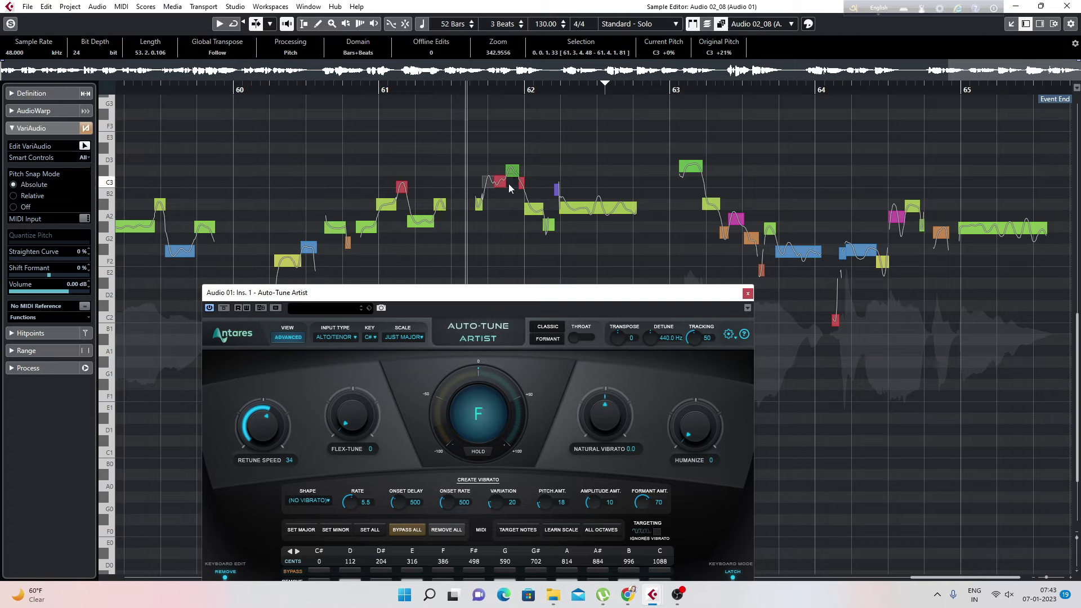
{"action": "left_click", "coordinate": [500, 186]}
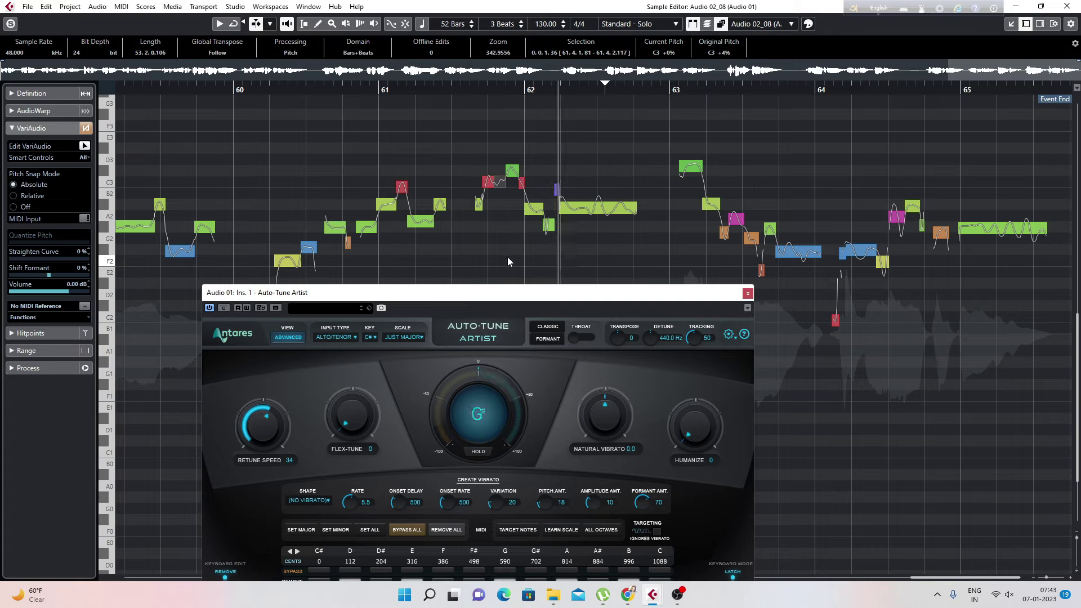
{"action": "left_click", "coordinate": [531, 214]}
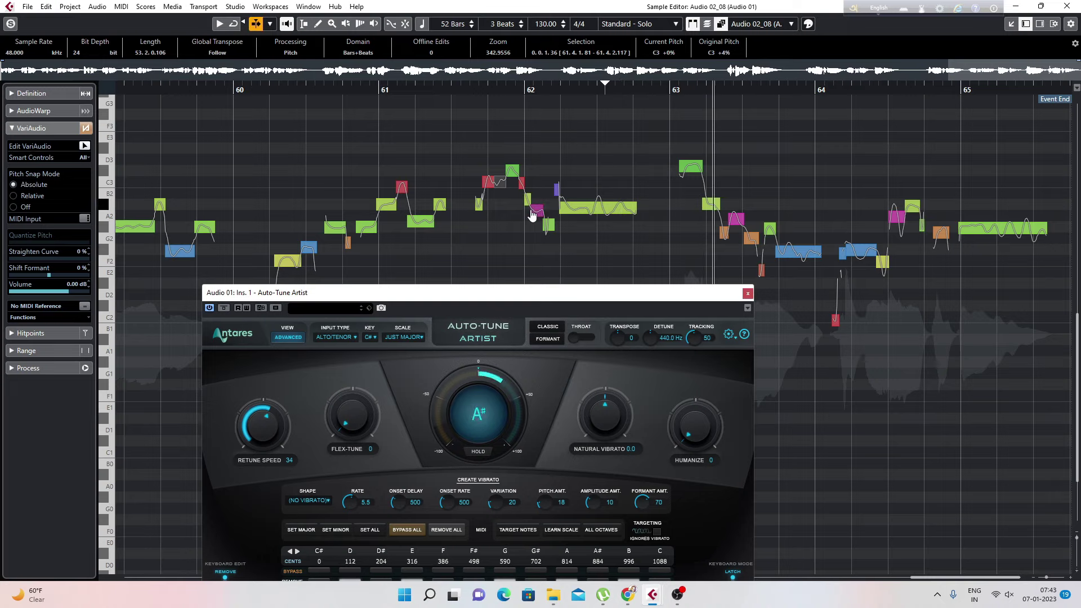
{"action": "left_click_drag", "start_coordinate": [531, 214], "coordinate": [533, 207]}
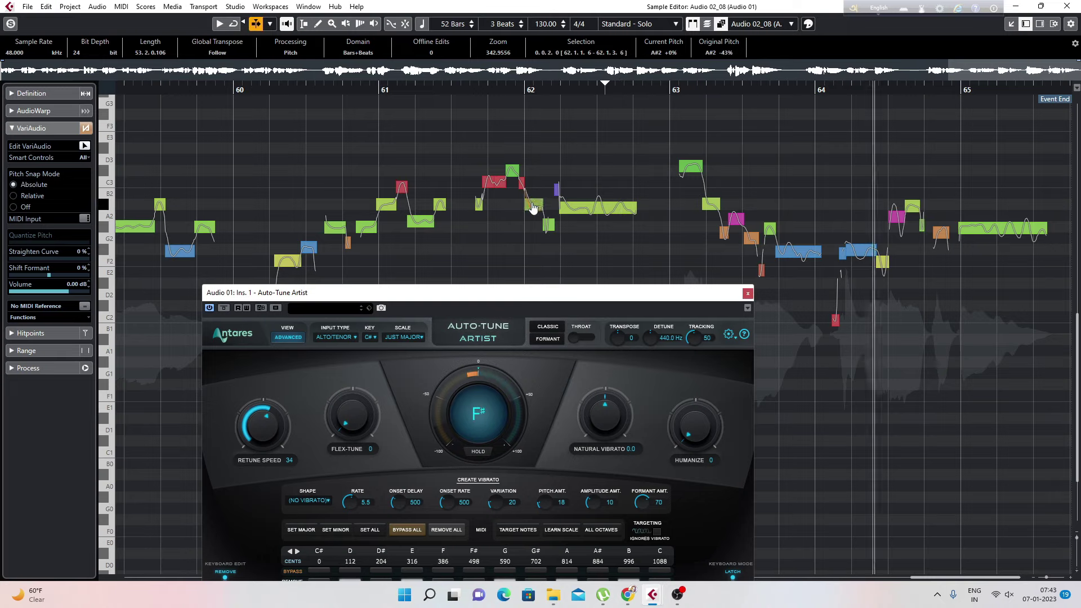
{"action": "key", "text": "space"}
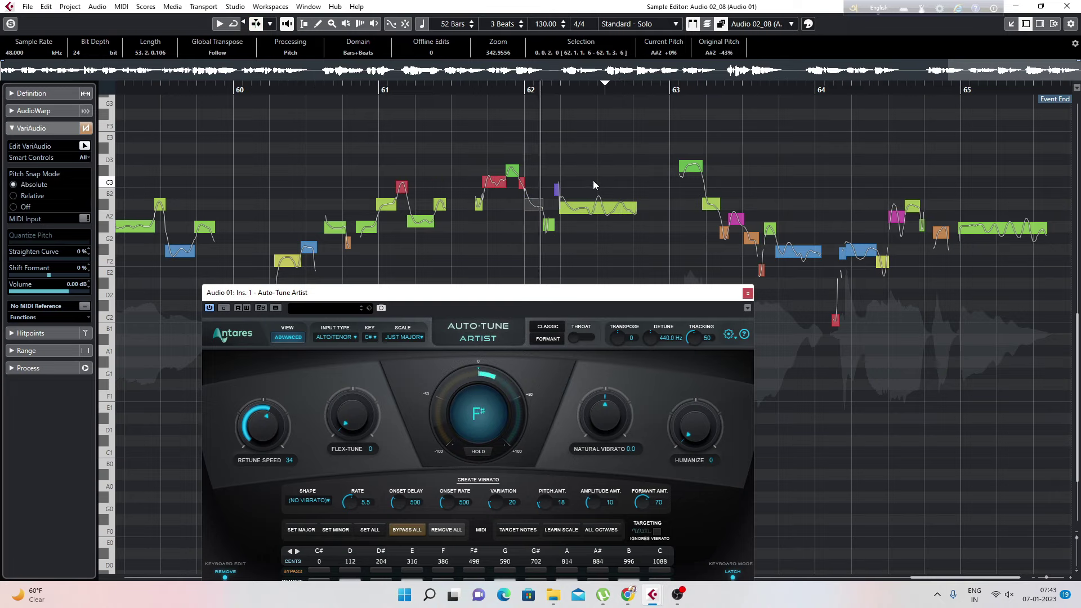
{"action": "key", "text": "space"}
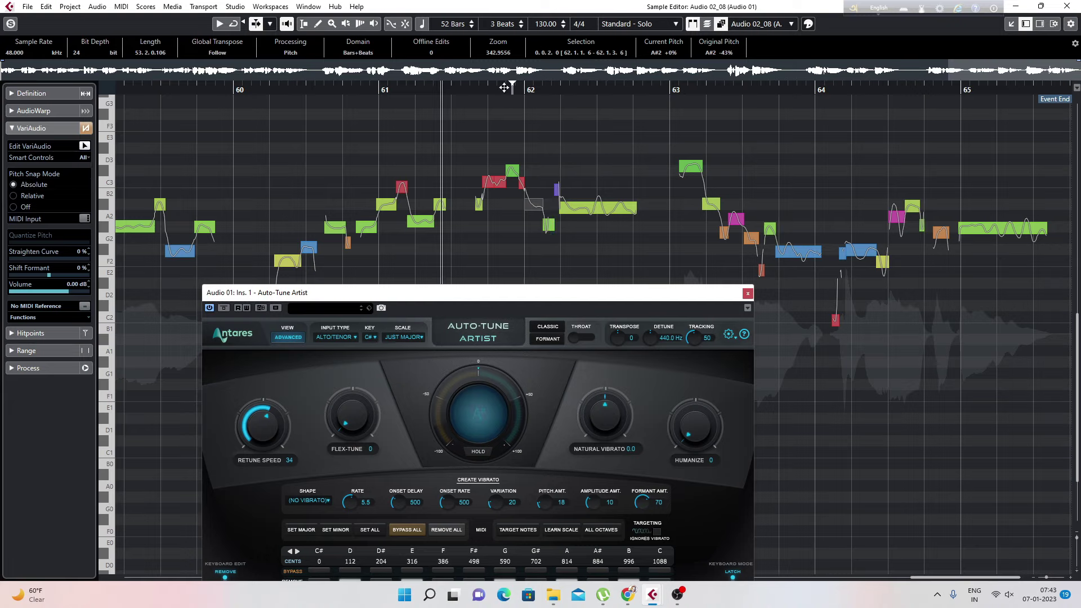
- Fine-adjust the boundary between the short C3 piece and the A#2 segment at bar 62
{"action": "left_click_drag", "start_coordinate": [504, 88], "coordinate": [504, 113]}
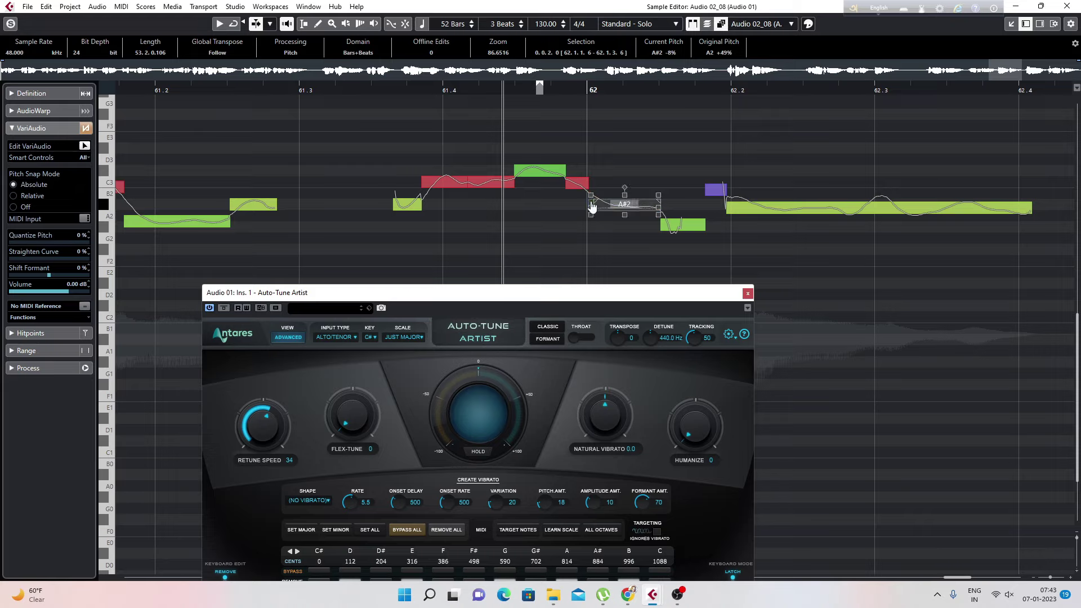
{"action": "left_click_drag", "start_coordinate": [559, 87], "coordinate": [559, 121]}
{"action": "left_click_drag", "start_coordinate": [608, 178], "coordinate": [609, 172]}
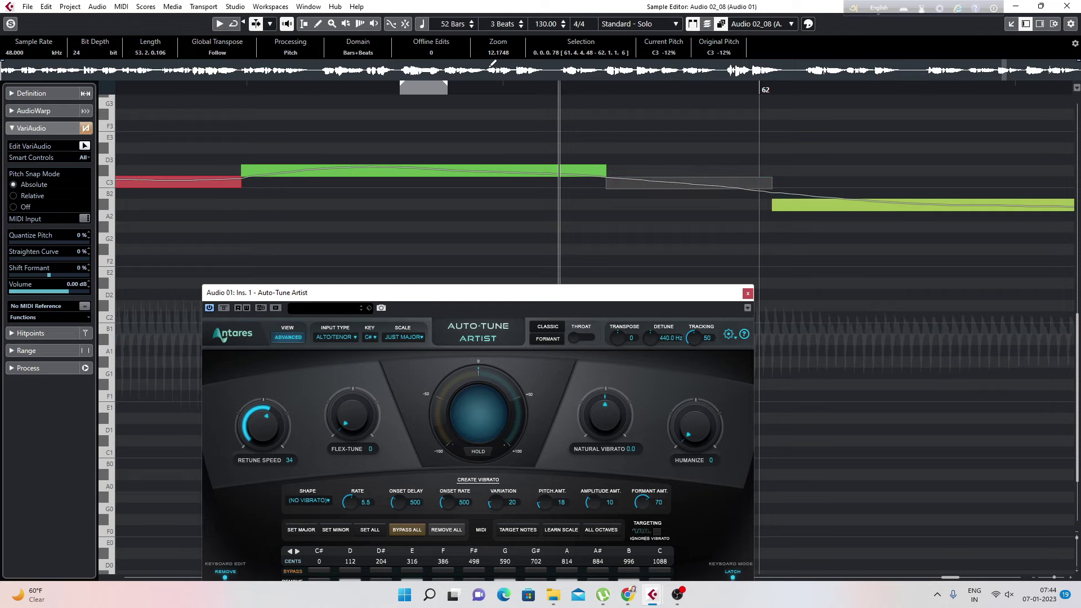
{"action": "key", "text": "g"}
{"action": "key", "text": "g"}
{"action": "key", "text": "g"}
{"action": "key", "text": "g"}
{"action": "key", "text": "g"}
{"action": "key", "text": "g"}
{"action": "key", "text": "g"}
{"action": "key", "text": "g"}
{"action": "key", "text": "g"}
{"action": "key", "text": "g"}
{"action": "key", "text": "g"}
{"action": "key", "text": "g"}
{"action": "key", "text": "g"}
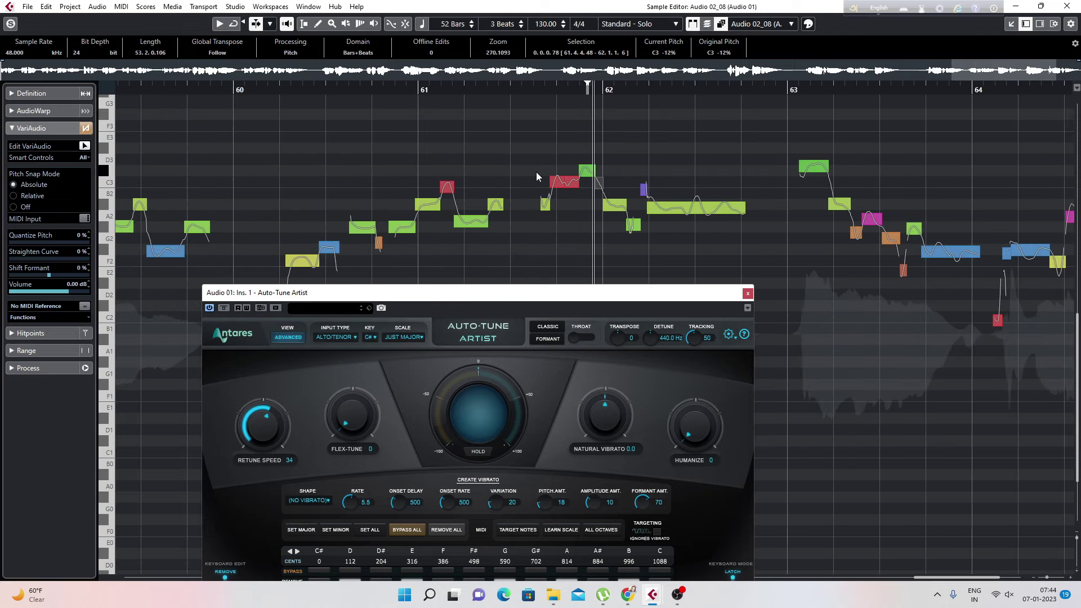
{"action": "key", "text": "g"}
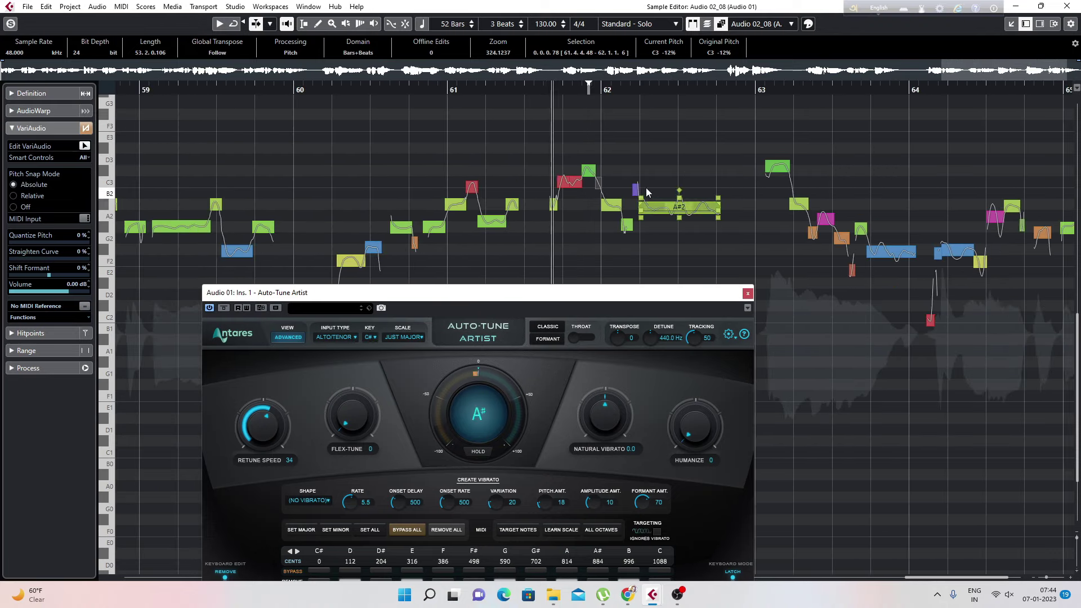
- Raise the short B2 segment in bar 62 to C3 and snap the long A#2 segment after it to pitch
{"action": "left_click", "coordinate": [655, 209]}
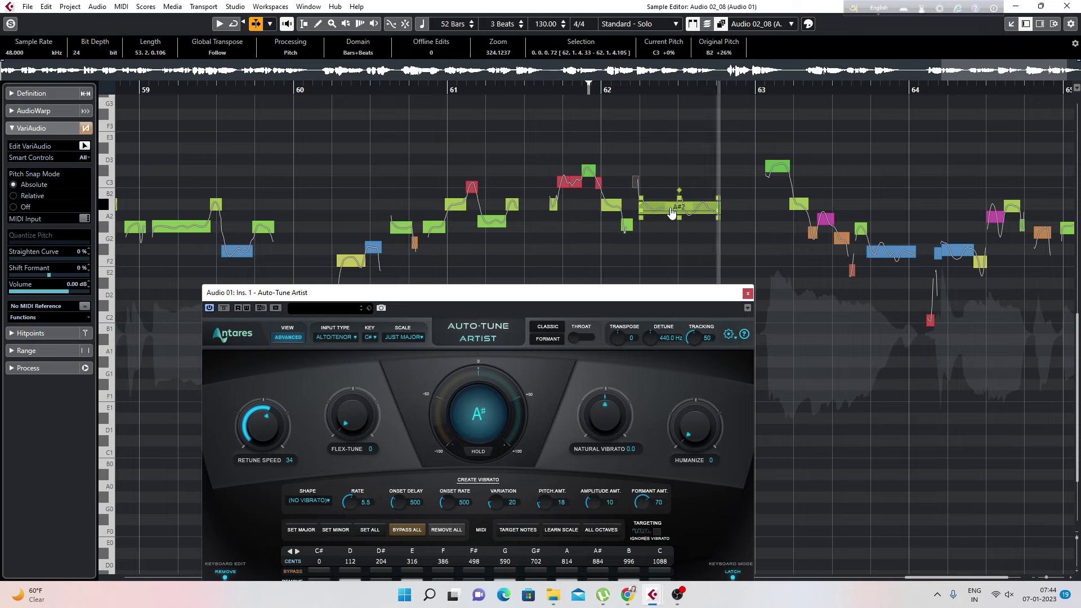
{"action": "key", "text": "Delete"}
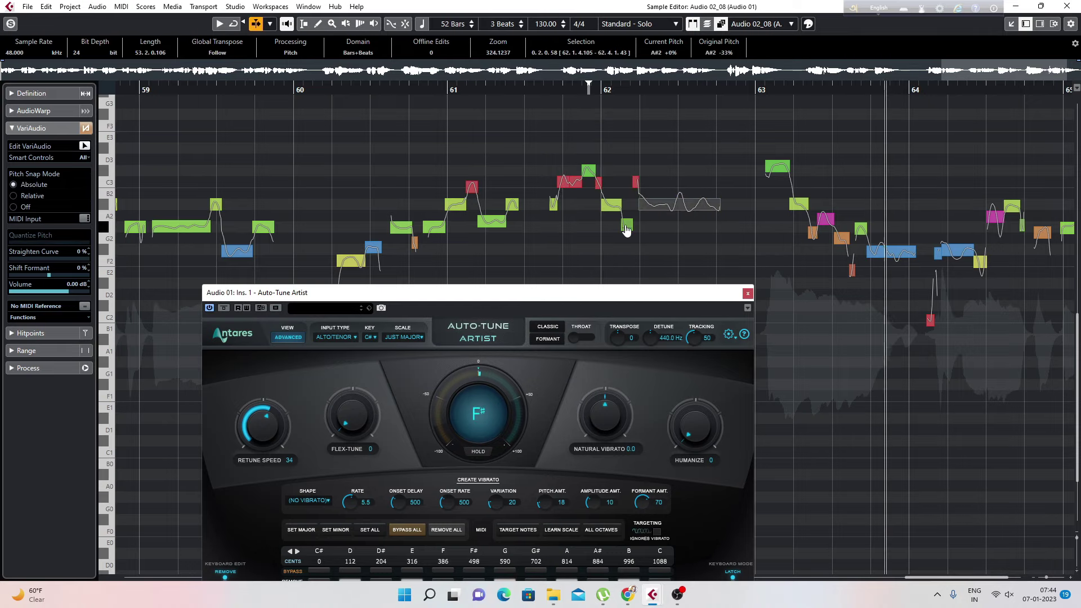
- Lower the G#2 segment in bar 61 closer to its exact pitch and play the passage
{"action": "left_click", "coordinate": [489, 227]}
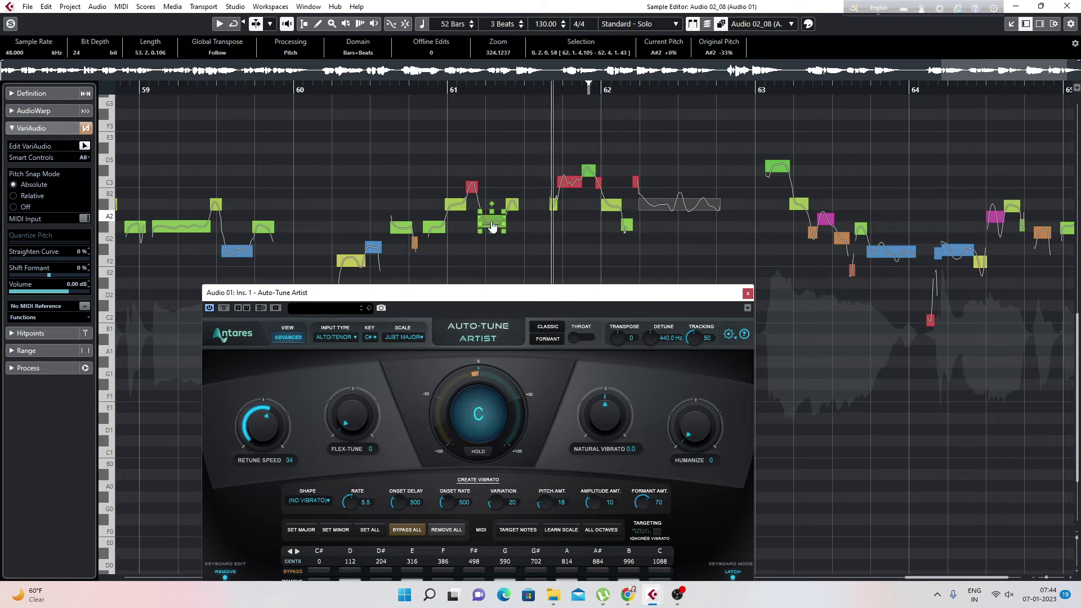
{"action": "key", "text": "ctrl+z"}
{"action": "key", "text": "Delete"}
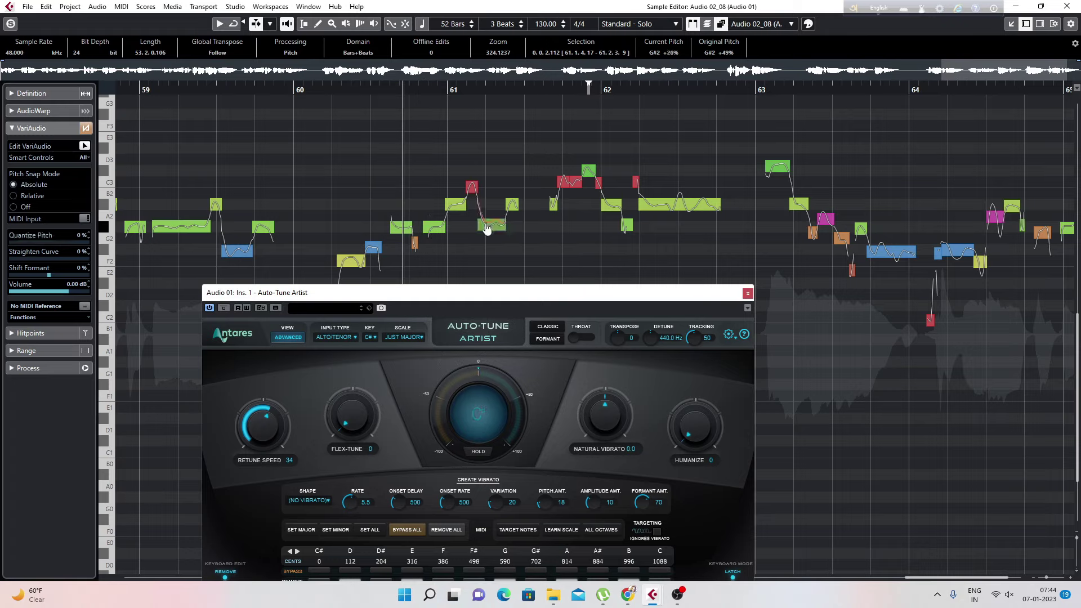
{"action": "left_click", "coordinate": [594, 236]}
{"action": "key", "text": "space"}
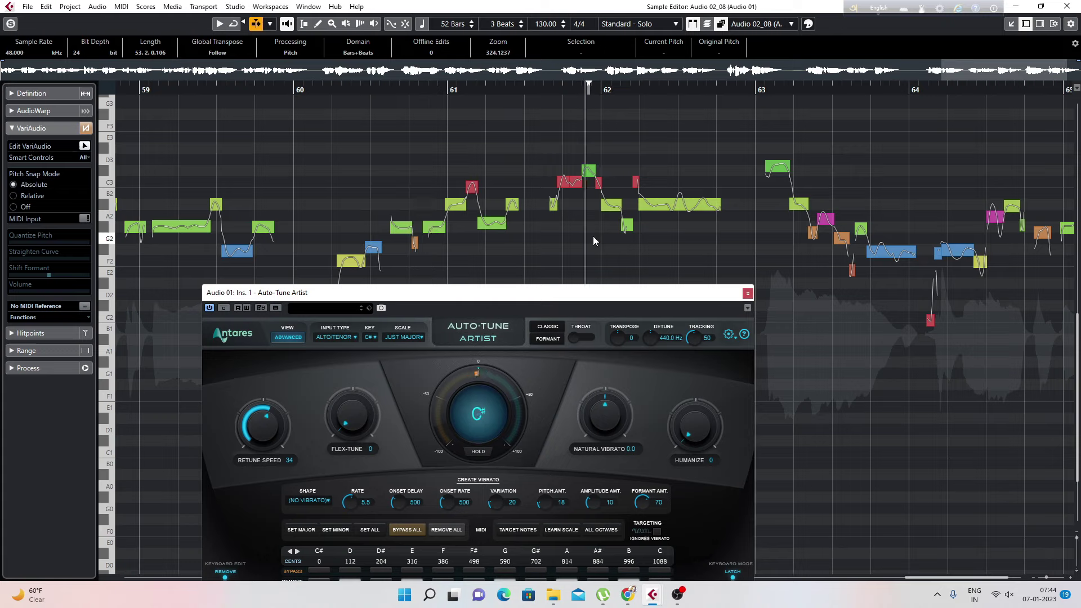
{"action": "key", "text": "space"}
- Straighten the pitch curve of the long A#2 segment in bar 62 by about 26% and play it back
{"action": "left_click", "coordinate": [643, 201]}
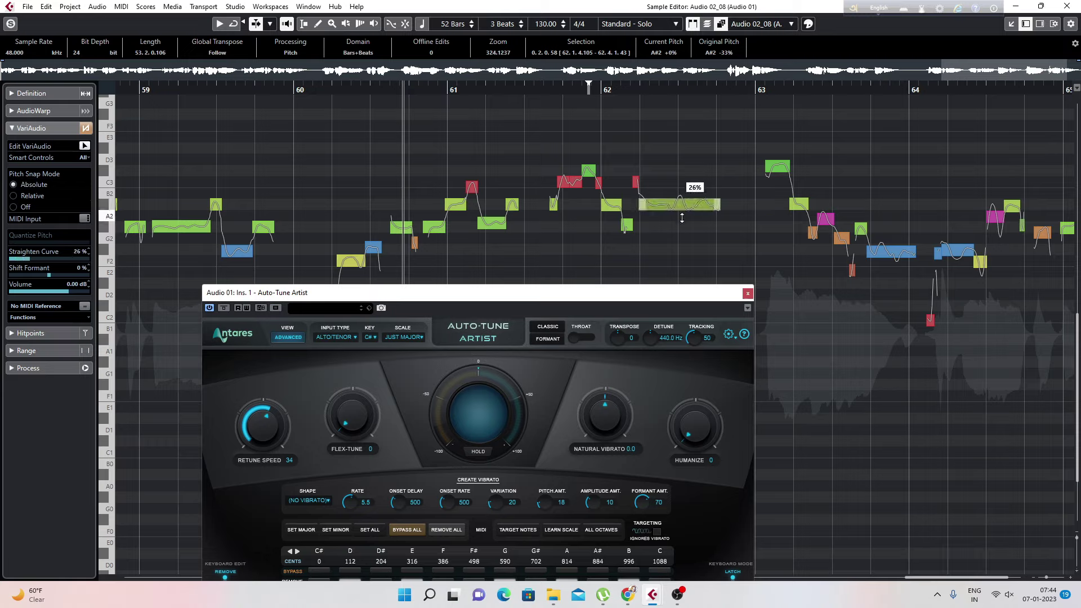
{"action": "left_click", "coordinate": [697, 230]}
{"action": "key", "text": "space"}
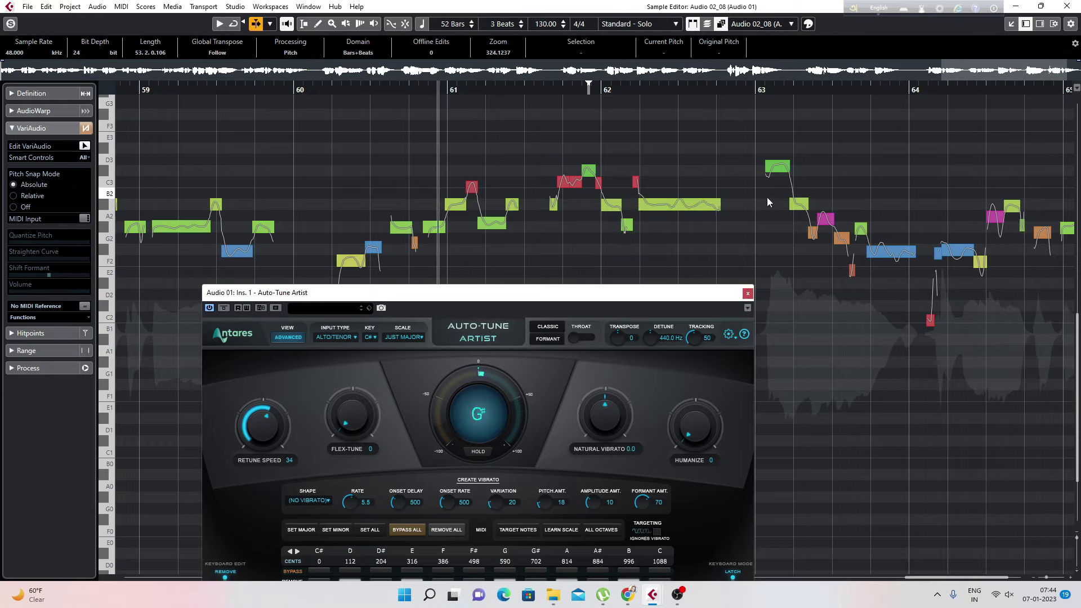
- Snap the C#3 segment in bar 63 to pitch, split the A2 segment and raise its front to A#2, and raise the preceding G2 to G#2
{"action": "left_click", "coordinate": [778, 168]}
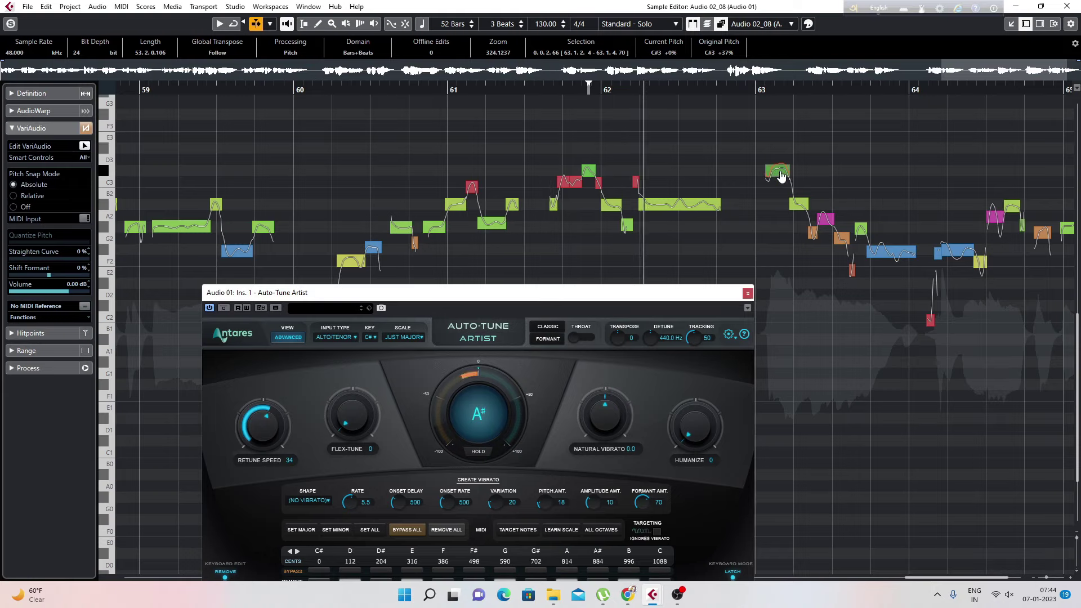
{"action": "left_click", "coordinate": [826, 220]}
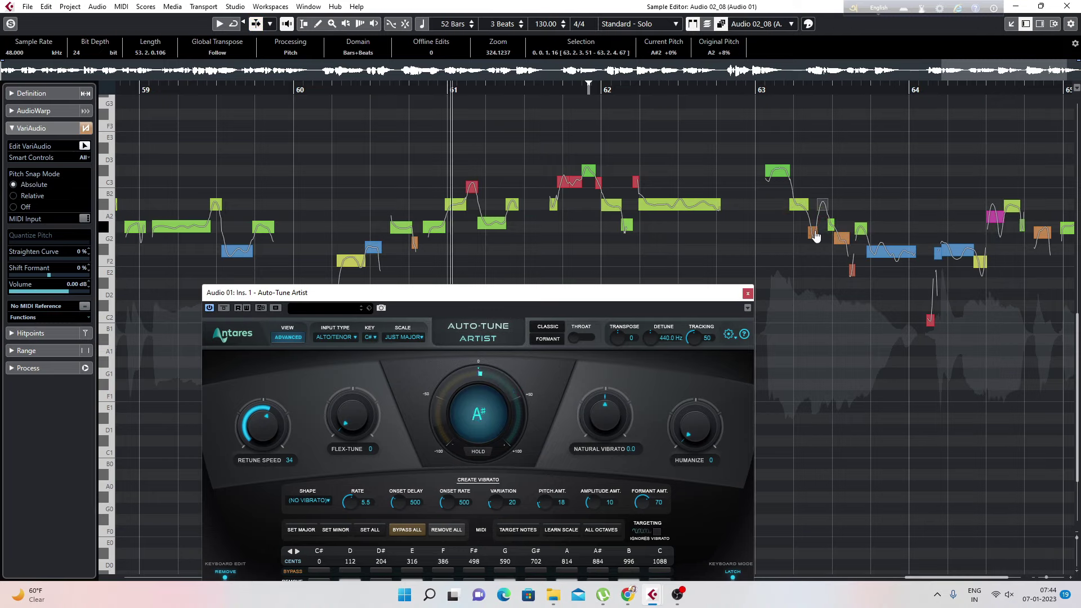
{"action": "left_click", "coordinate": [815, 235]}
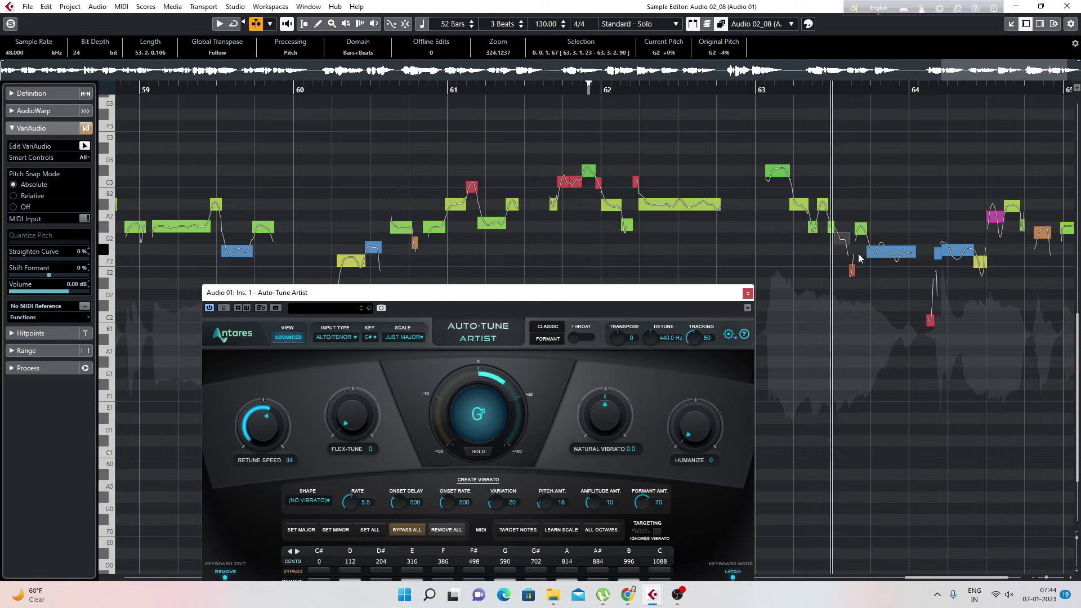
- Snap the F#2 segments around bar 64, raise the next A2 segment's front to A#2 and the G2 to G#2, and snap the final G#2
{"action": "left_click", "coordinate": [953, 249]}
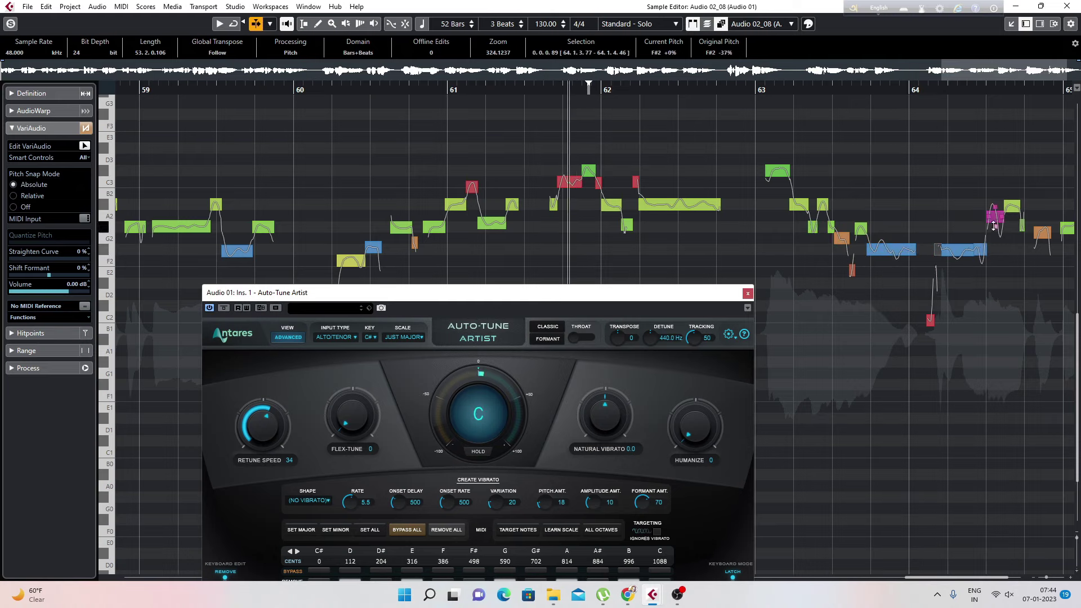
{"action": "left_click", "coordinate": [1043, 233]}
{"action": "left_click", "coordinate": [1045, 236]}
{"action": "left_click", "coordinate": [1066, 229]}
{"action": "key", "text": "space"}
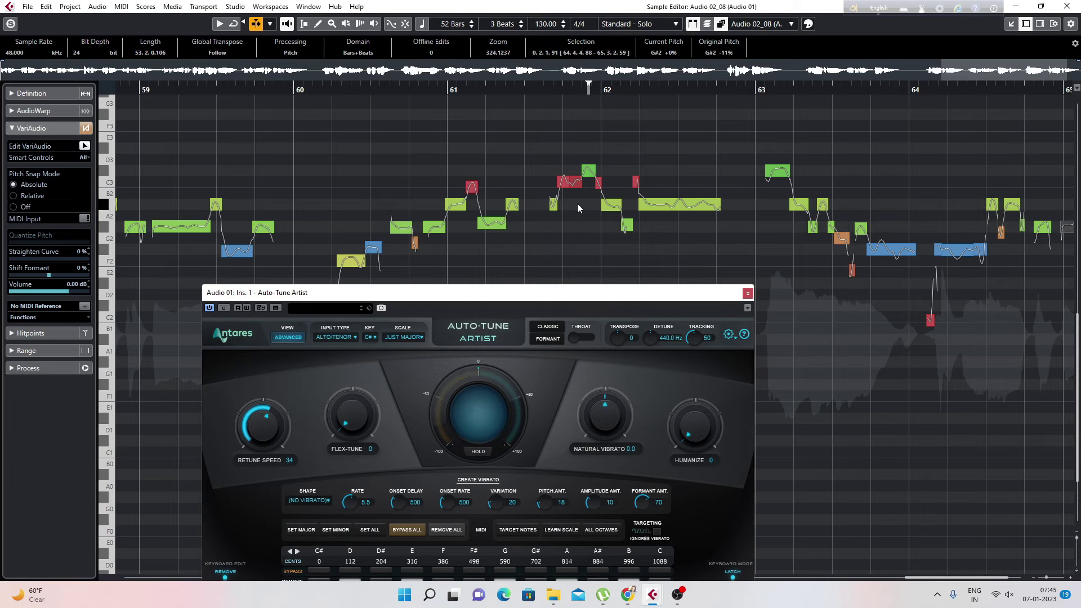
- Straighten the pitch curve of the final long G#2 segment in bar 65 and play the ending
{"action": "key", "text": "g"}
{"action": "key", "text": "g"}
{"action": "key", "text": "h"}
{"action": "key", "text": "h"}
{"action": "key", "text": "h"}
{"action": "key", "text": "h"}
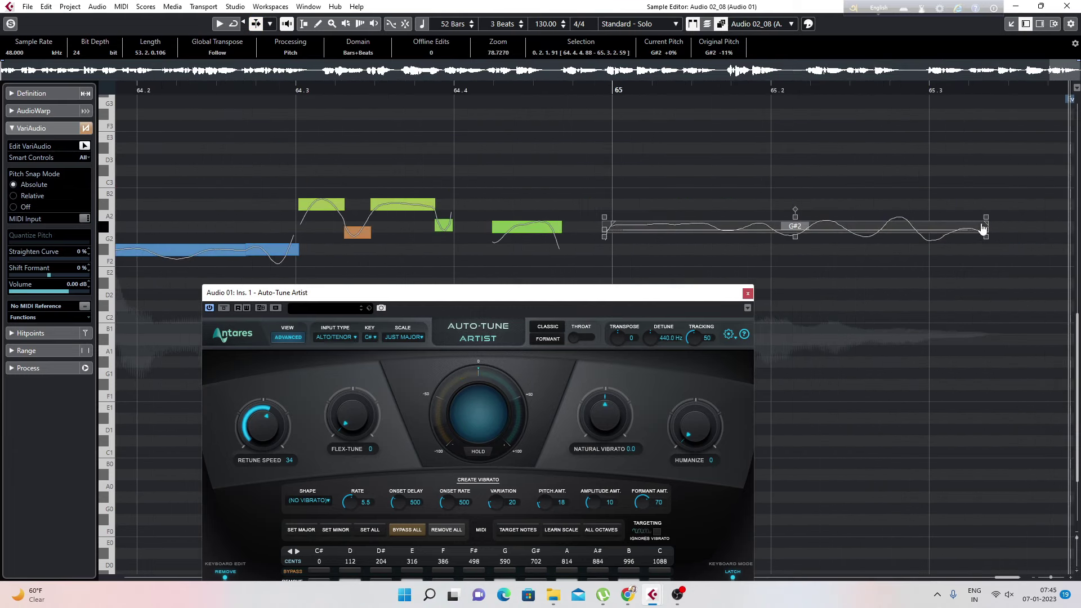
{"action": "left_click_drag", "start_coordinate": [794, 236], "coordinate": [795, 219]}
{"action": "left_click", "coordinate": [408, 86]}
{"action": "key", "text": "space"}
{"action": "key", "text": "space"}
- Return to the project window and hide the lower editor so the whole arrangement is shown
{"action": "left_click", "coordinate": [1011, 23]}
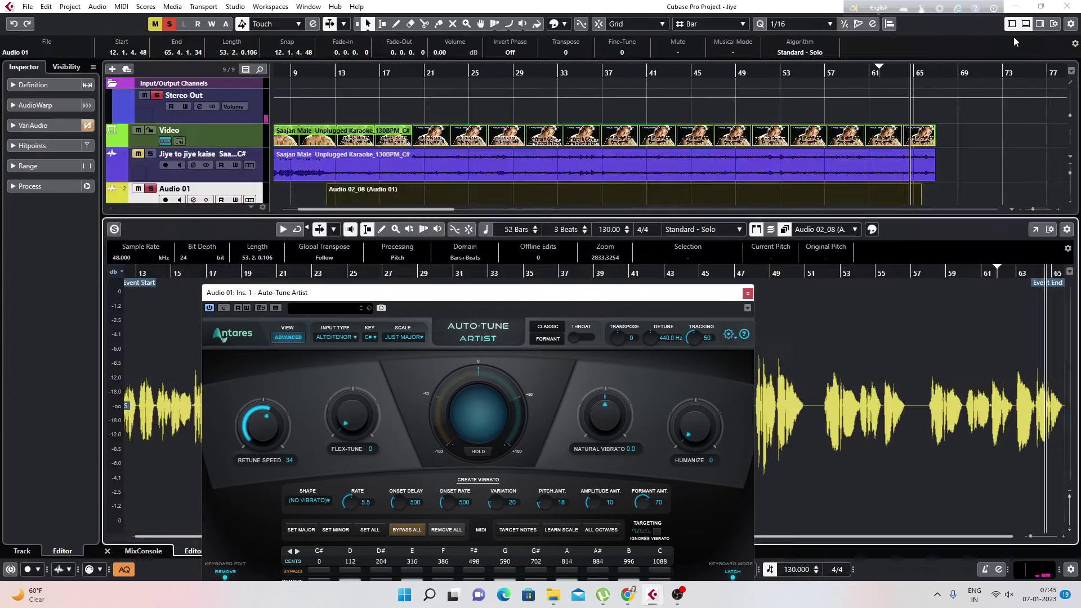
{"action": "left_click", "coordinate": [1026, 23]}
{"action": "key", "text": "g"}
{"action": "key", "text": "g"}
{"action": "key", "text": "g"}
{"action": "key", "text": "g"}
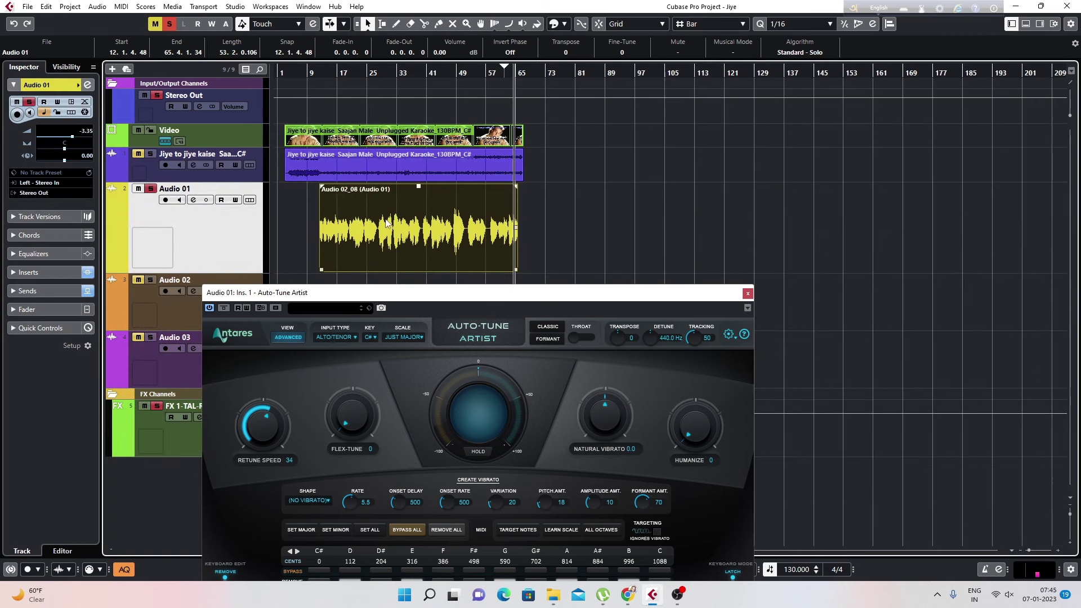
- Play the corrected Audio 01 vocal from its beginning and turn off the solo so it sounds with the karaoke track
{"action": "left_click", "coordinate": [317, 73]}
{"action": "key", "text": "h"}
{"action": "key", "text": "h"}
{"action": "key", "text": "h"}
{"action": "key", "text": "h"}
{"action": "key", "text": "h"}
{"action": "key", "text": "space"}
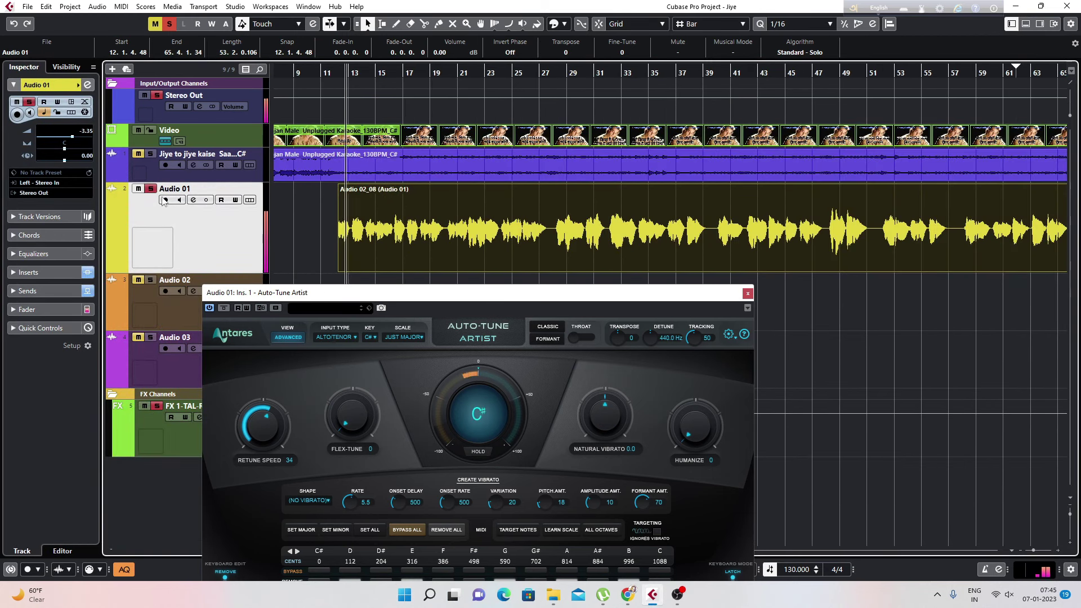
{"action": "left_click", "coordinate": [157, 95]}
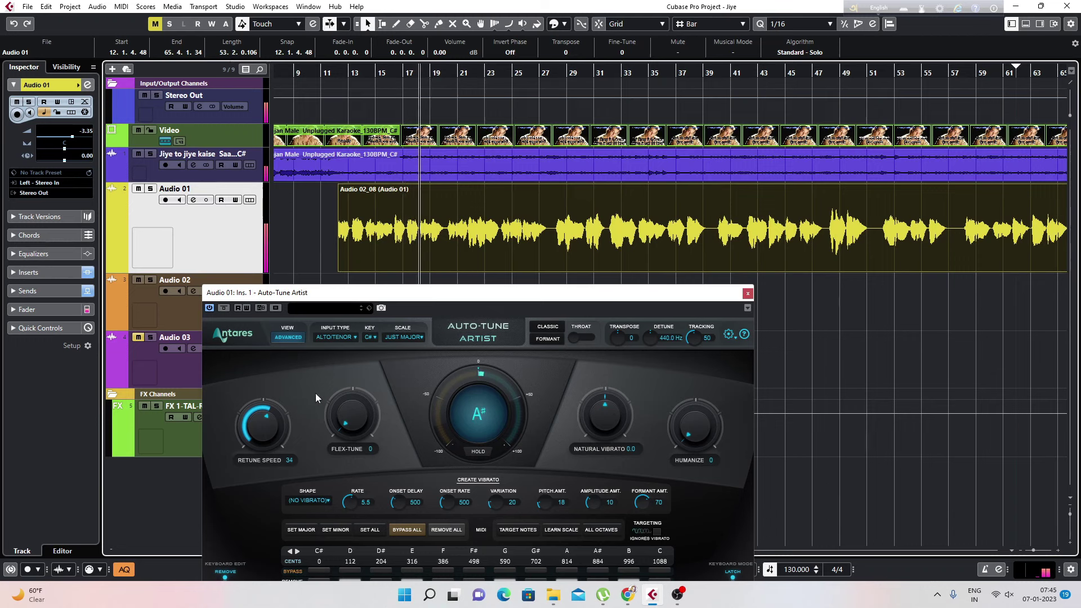
{"action": "key", "text": "space"}
- Close the Auto-Tune Artist window and replace it with Auto-Tune Pro in the first insert of Audio 01
{"action": "key", "text": "Escape"}
{"action": "left_click", "coordinate": [194, 201]}
{"action": "left_click", "coordinate": [360, 154]}
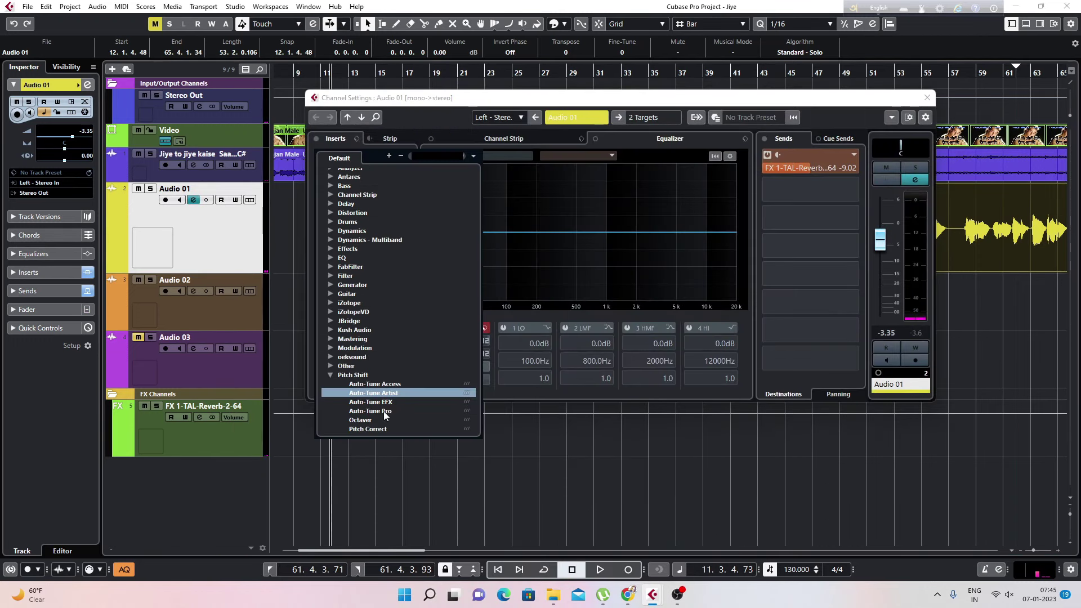
{"action": "left_click", "coordinate": [383, 411]}
- Set Auto-Tune Pro on Audio 01 to key C#, Chromatic scale and a retune speed of 50
{"action": "left_click", "coordinate": [406, 224]}
{"action": "left_click", "coordinate": [404, 192]}
{"action": "left_click", "coordinate": [407, 224]}
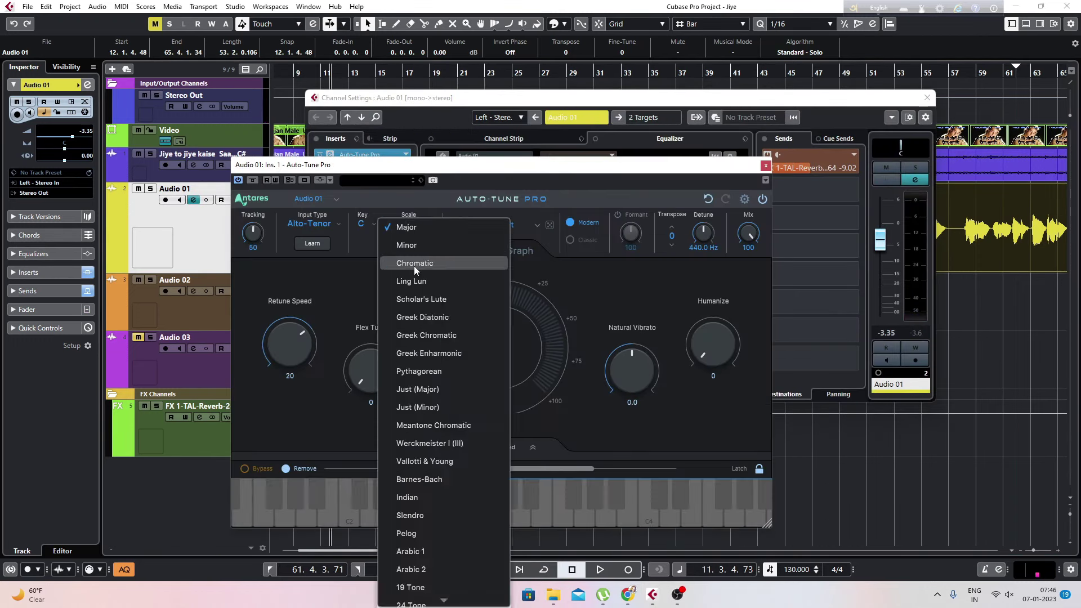
{"action": "left_click", "coordinate": [414, 265]}
{"action": "left_click", "coordinate": [363, 224]}
{"action": "left_click", "coordinate": [363, 243]}
{"action": "left_click_drag", "start_coordinate": [286, 334], "coordinate": [274, 341]}
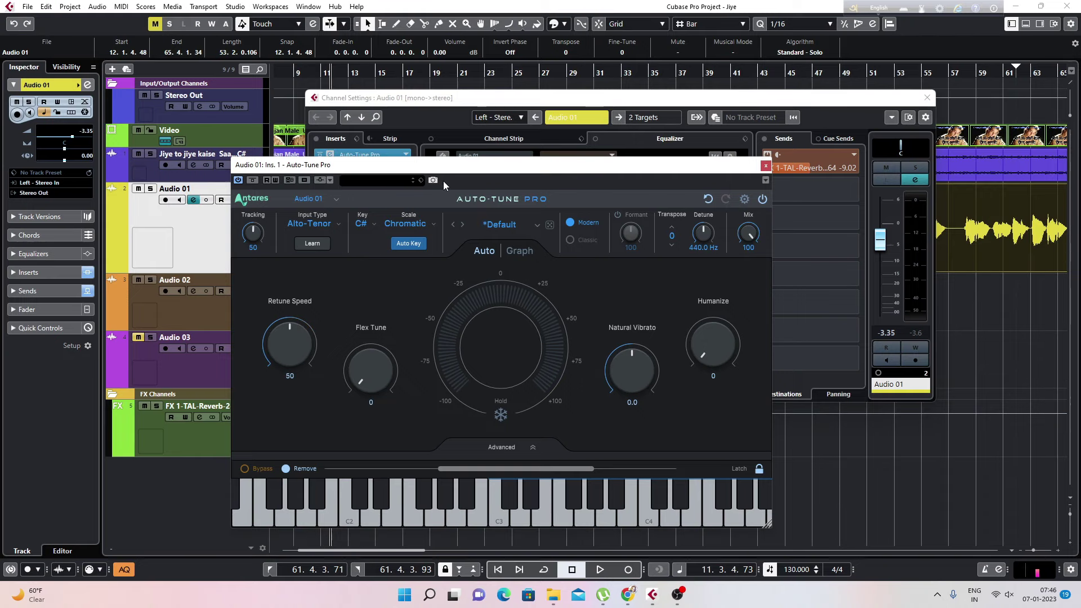
- Play the Audio 01 vocal through Auto-Tune Pro, then close the plug-in and channel settings windows
{"action": "left_click", "coordinate": [928, 98]}
{"action": "left_click_drag", "start_coordinate": [478, 165], "coordinate": [520, 138]}
{"action": "key", "text": "space"}
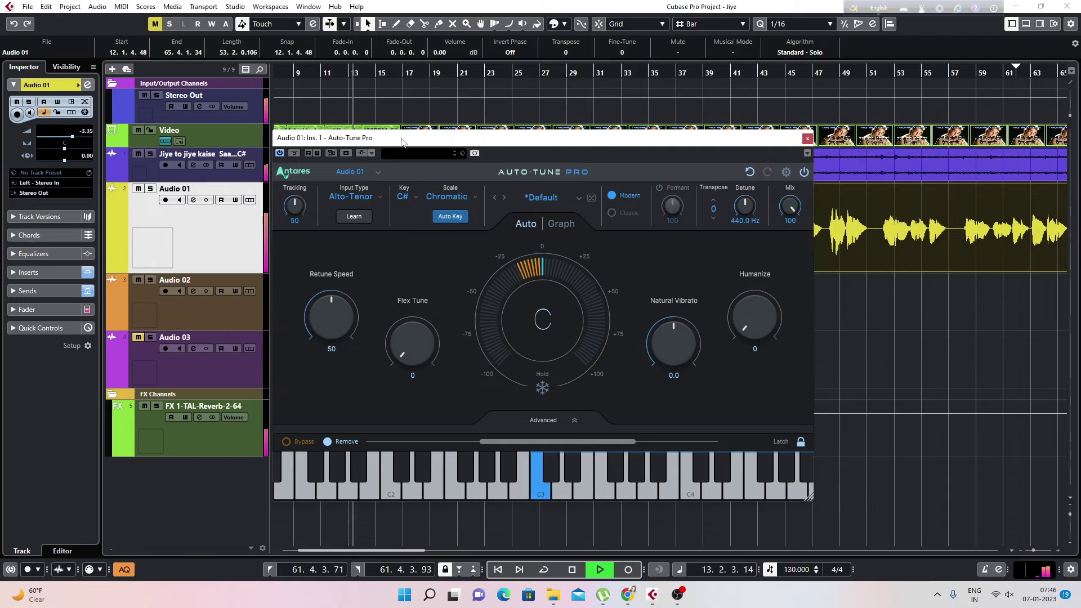
{"action": "left_click", "coordinate": [194, 201]}
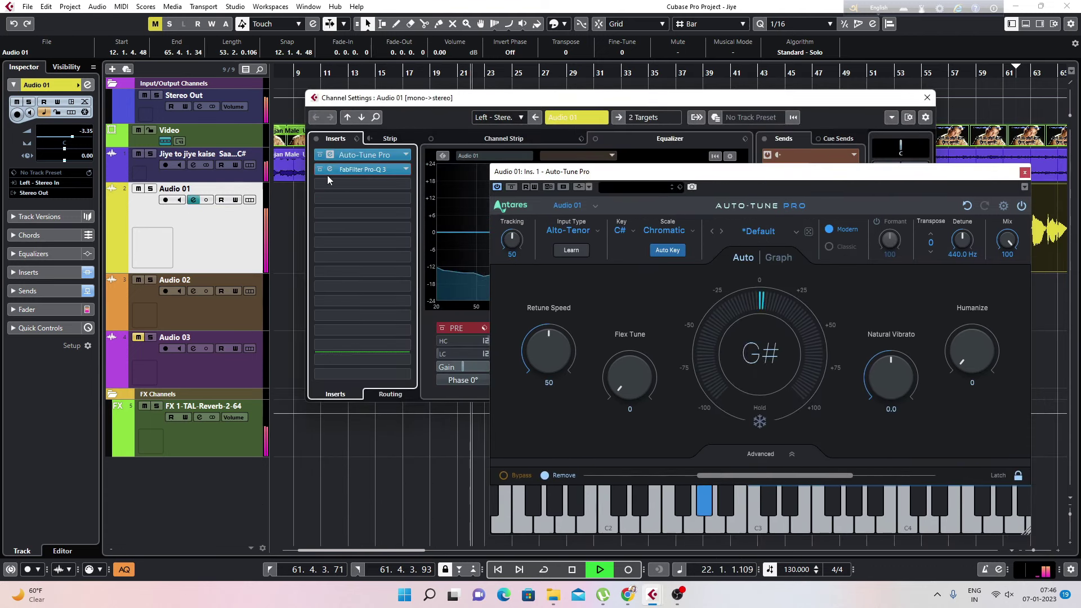
{"action": "key", "text": "space"}
{"action": "left_click", "coordinate": [1025, 172]}
{"action": "left_click", "coordinate": [928, 101]}
- Open the Audio 01 event in the full-size Sample Editor and enable VariAudio editing
{"action": "key", "text": "space"}
{"action": "left_click_drag", "start_coordinate": [408, 74], "coordinate": [494, 290]}
{"action": "key", "text": "space"}
{"action": "double_click", "coordinate": [498, 254]}
{"action": "left_click", "coordinate": [1037, 231]}
{"action": "left_click", "coordinate": [85, 146]}
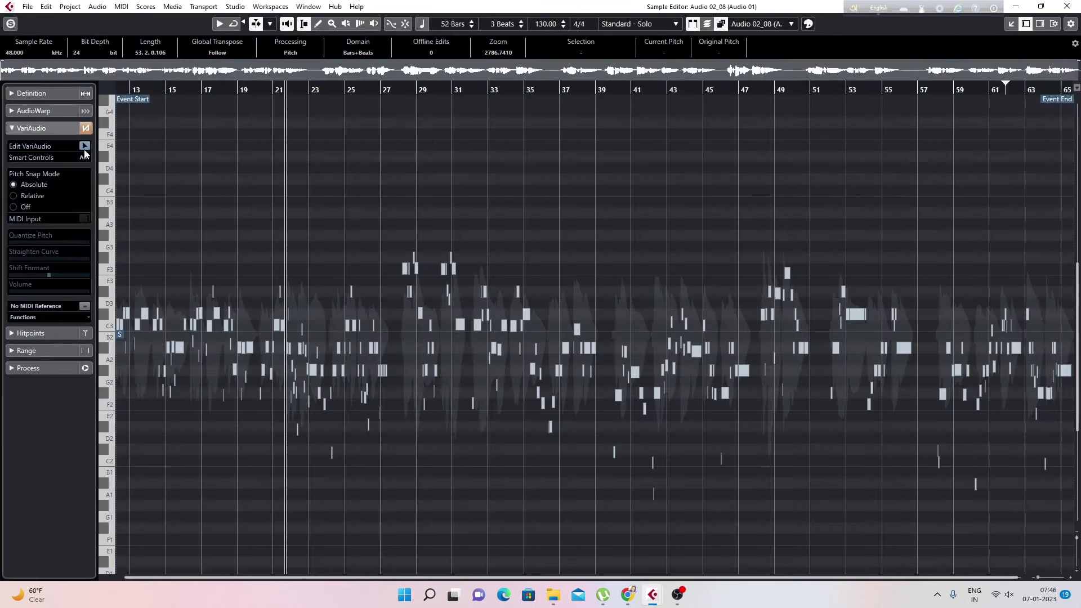
- Check the vocal segments from bar 21 and align the short segment near beat 3 of bar 22 exactly to C3
{"action": "left_click_drag", "start_coordinate": [272, 89], "coordinate": [412, 337]}
{"action": "key", "text": "KP_Add"}
{"action": "key", "text": "h"}
{"action": "key", "text": "h"}
{"action": "key", "text": "h"}
{"action": "key", "text": "h"}
{"action": "key", "text": "KP_Subtract"}
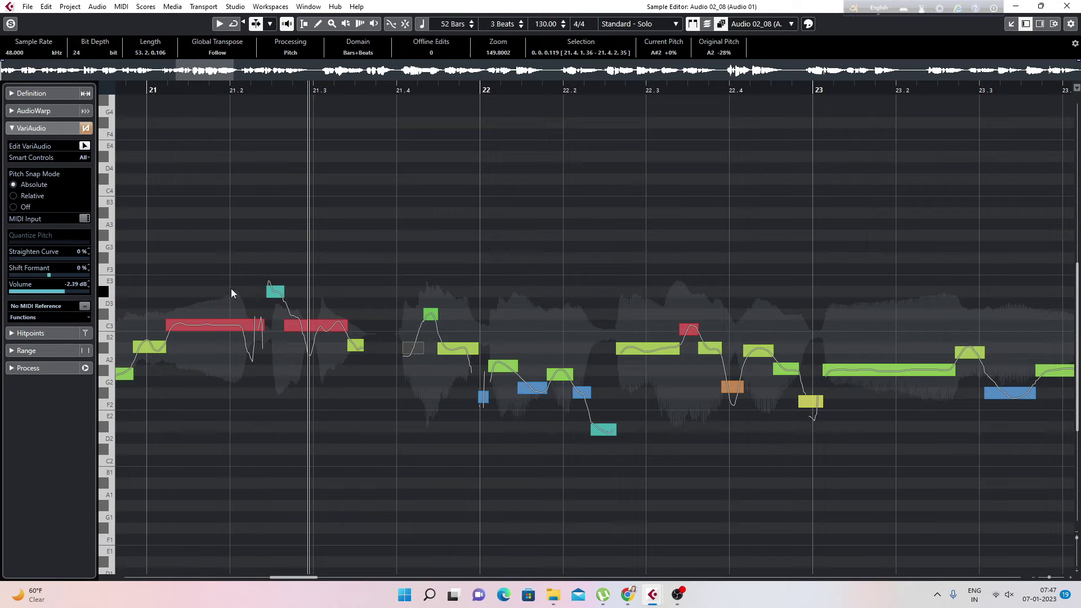
{"action": "key", "text": "Right"}
{"action": "left_click", "coordinate": [688, 328]}
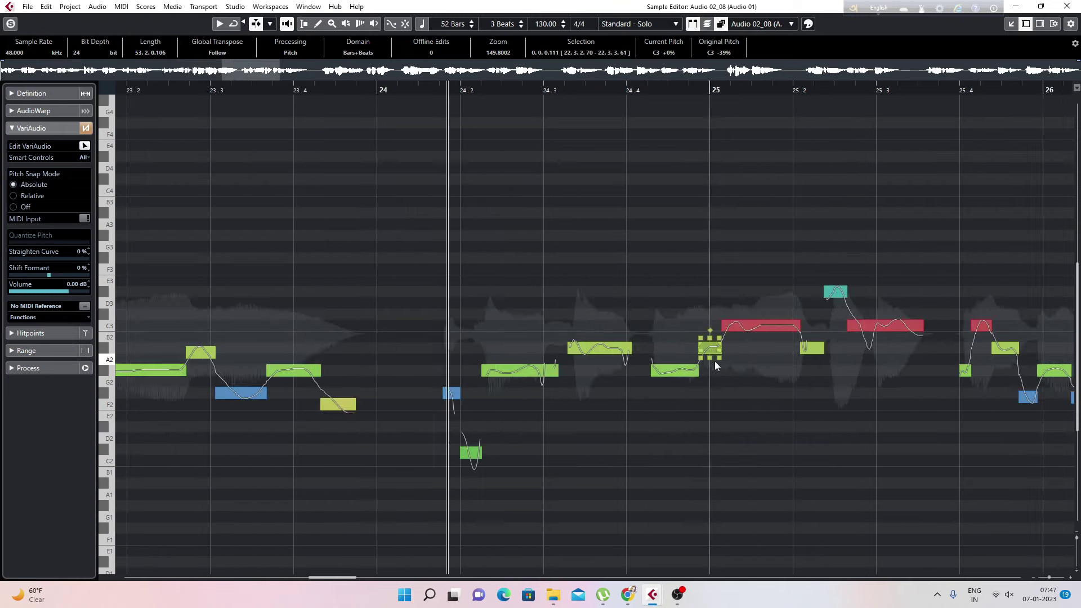
- Listen through the vocal up to about bar 30 for segments whose pitch sounds wrong
{"action": "key", "text": "g"}
{"action": "key", "text": "g"}
{"action": "key", "text": "g"}
{"action": "key", "text": "g"}
{"action": "key", "text": "g"}
{"action": "key", "text": "g"}
{"action": "key", "text": "g"}
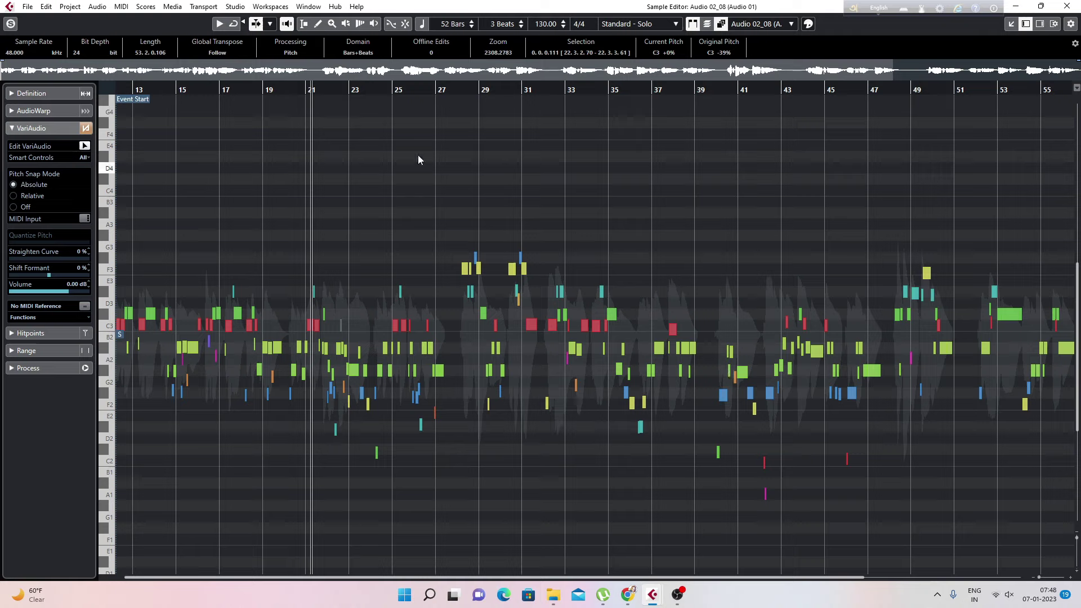
{"action": "key", "text": "space"}
{"action": "left_click", "coordinate": [453, 89]}
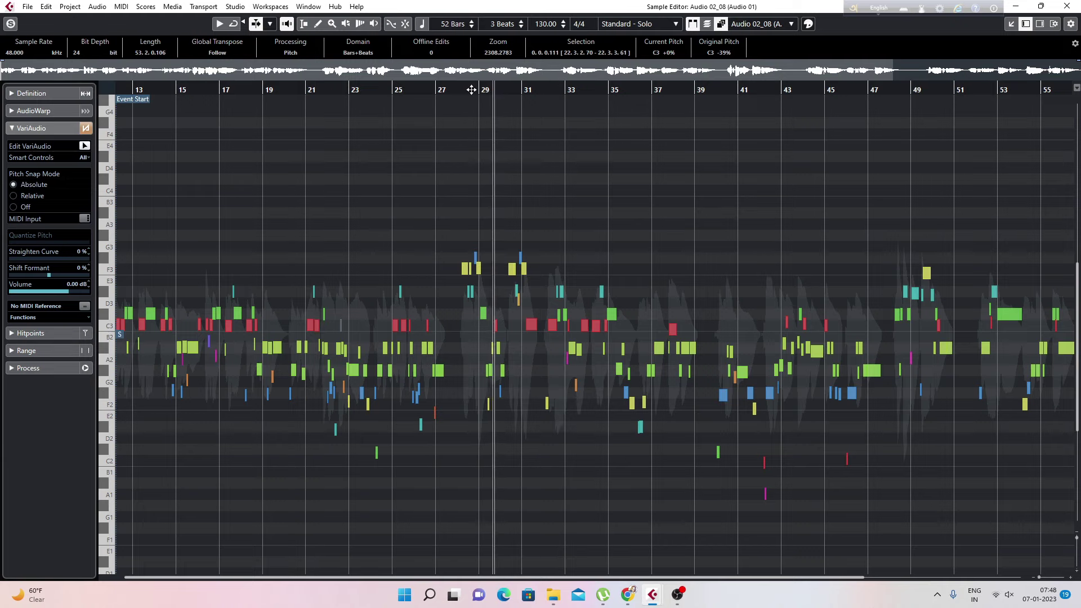
{"action": "left_click", "coordinate": [489, 90]}
{"action": "left_click_drag", "start_coordinate": [482, 91], "coordinate": [482, 138]}
{"action": "key", "text": "space"}
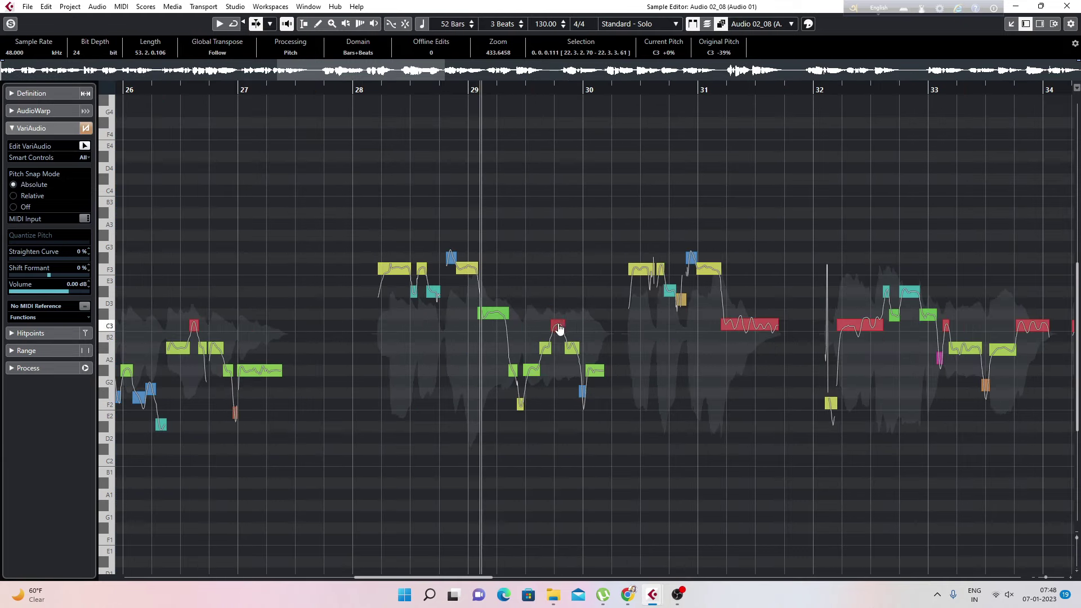
- Lower the short C3 segment near the end of bar 29 to B2 and replay the phrase
{"action": "key", "text": "space"}
{"action": "left_click", "coordinate": [631, 321]}
{"action": "mouse_move", "coordinate": [559, 329]}
{"action": "left_mouse_down"}
{"action": "mouse_move", "coordinate": [558, 317]}
{"action": "mouse_move", "coordinate": [560, 336]}
{"action": "left_mouse_up"}
{"action": "left_click", "coordinate": [487, 91]}
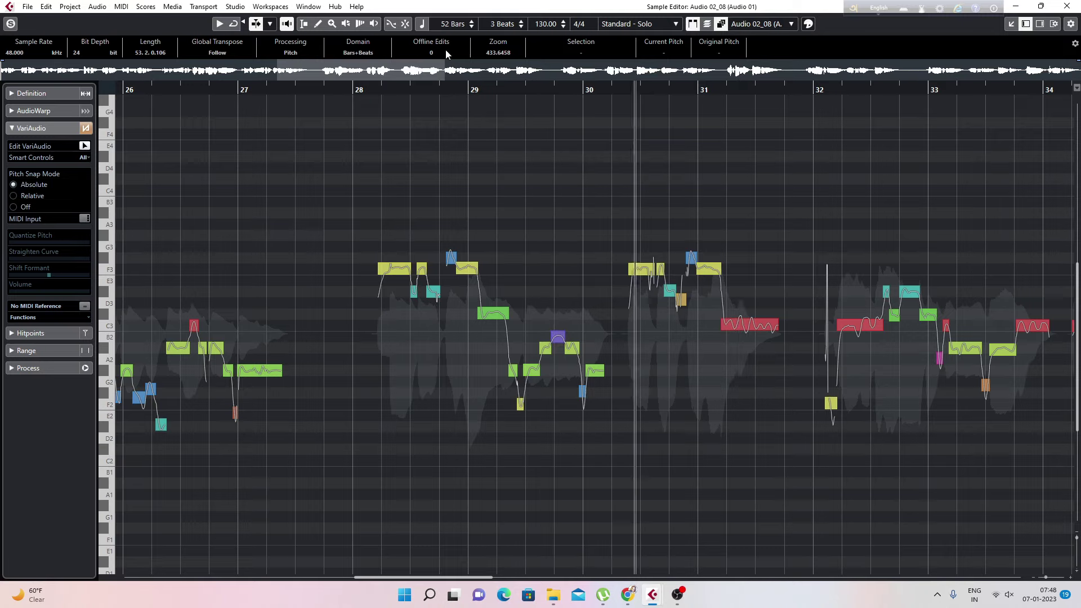
{"action": "left_click", "coordinate": [442, 90]}
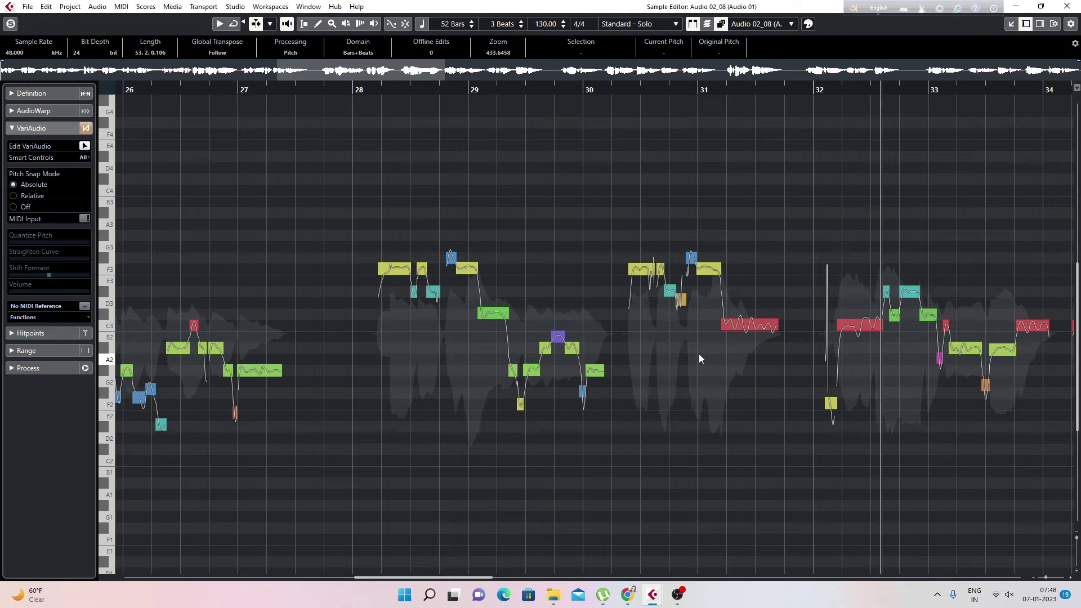
- Listen to the vocal from bar 32 to about bar 43 in the Sample Editor
{"action": "key", "text": "g"}
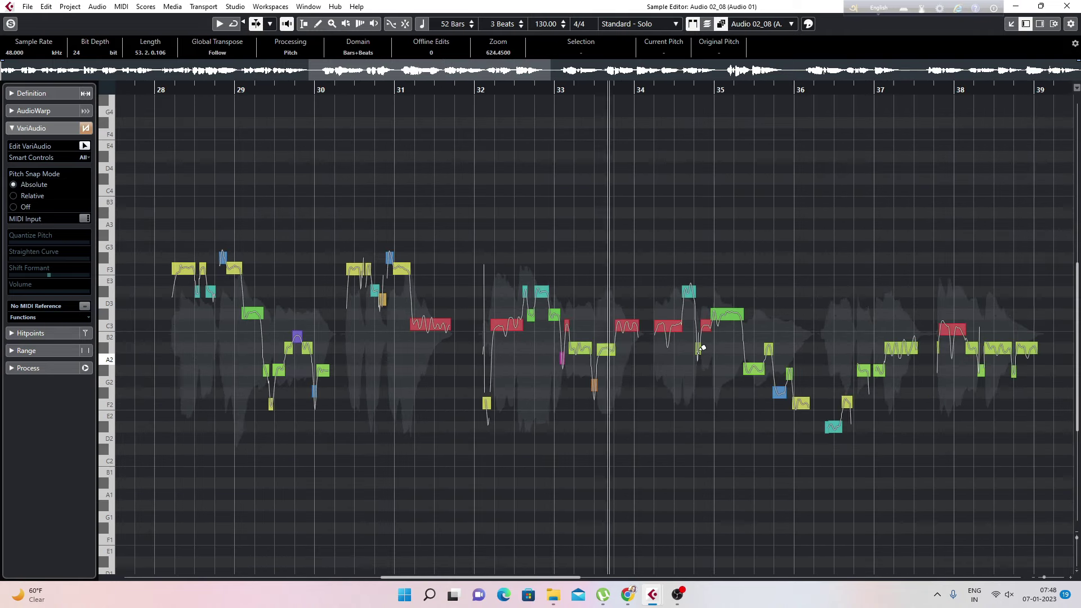
{"action": "key", "text": "g"}
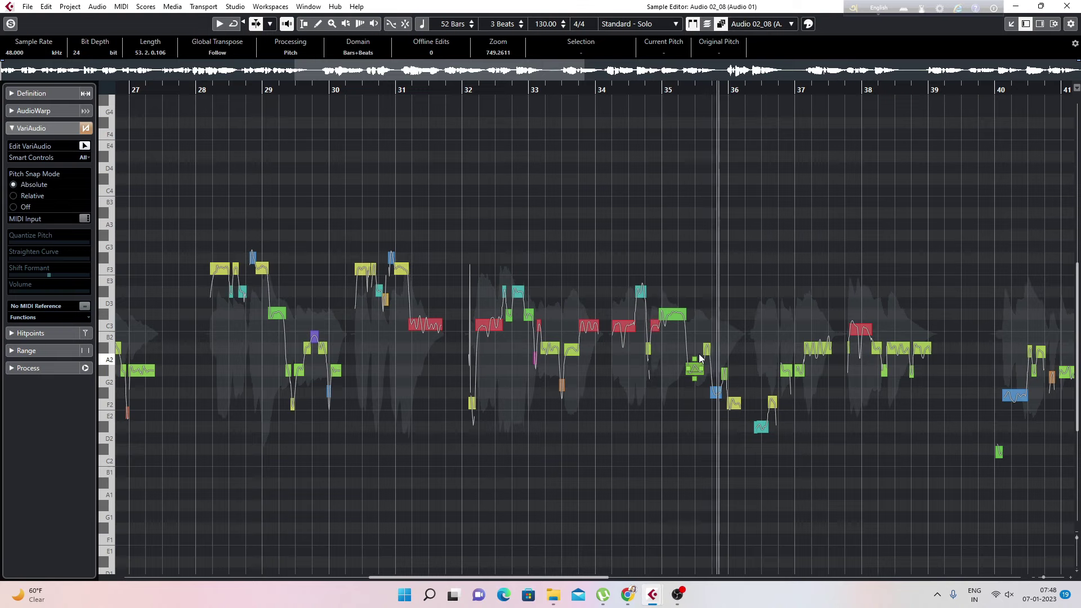
{"action": "key", "text": "g"}
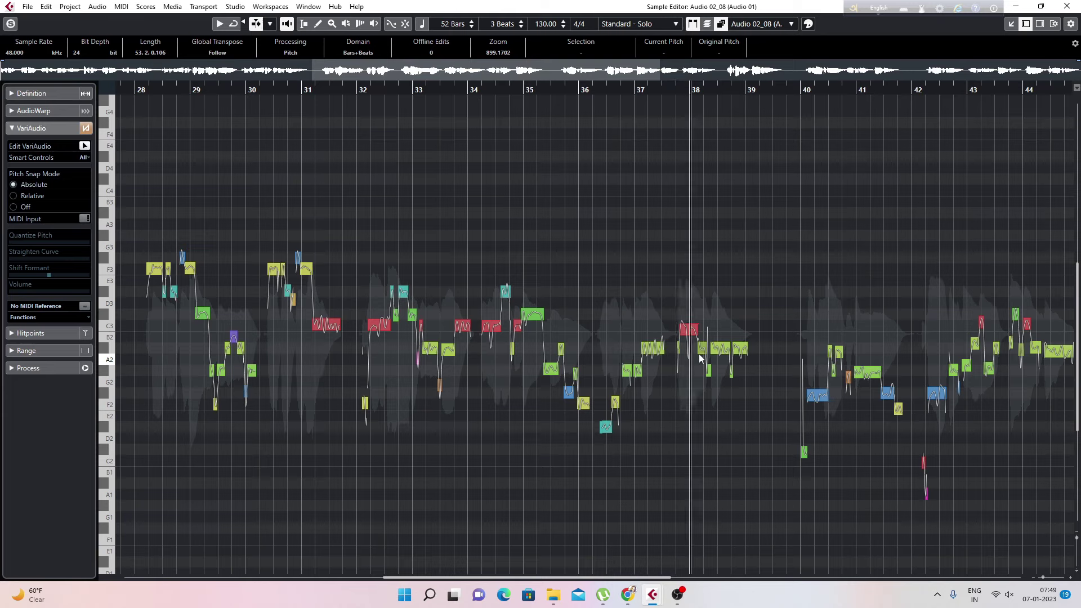
{"action": "key", "text": "g"}
{"action": "key", "text": "g"}
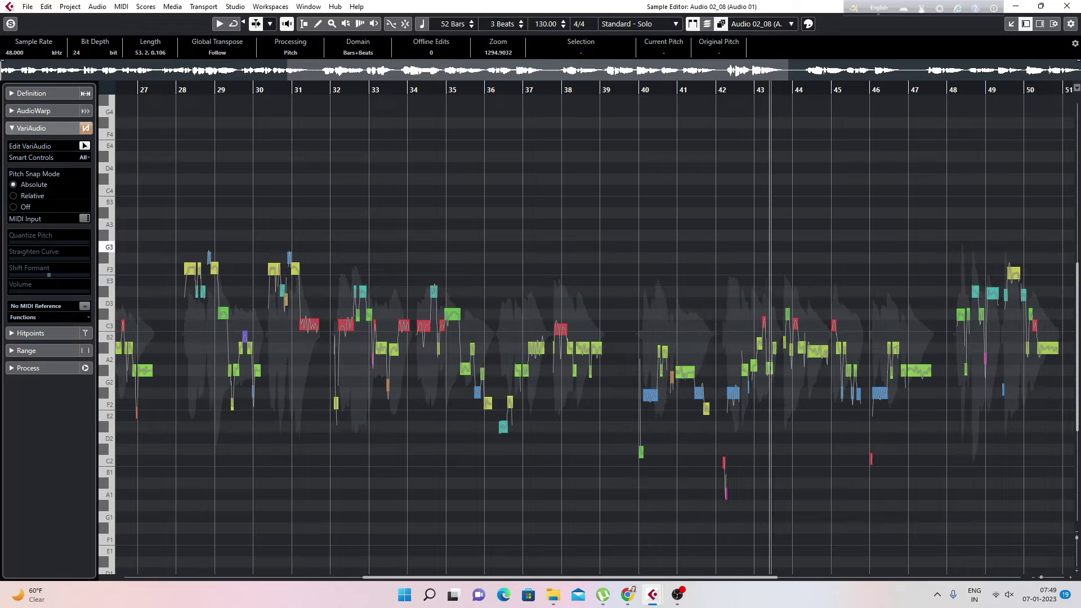
- Dock and hide the Sample Editor, stop playback and show the whole arrangement in the project window
{"action": "left_click", "coordinate": [1011, 24]}
{"action": "left_click", "coordinate": [1026, 24]}
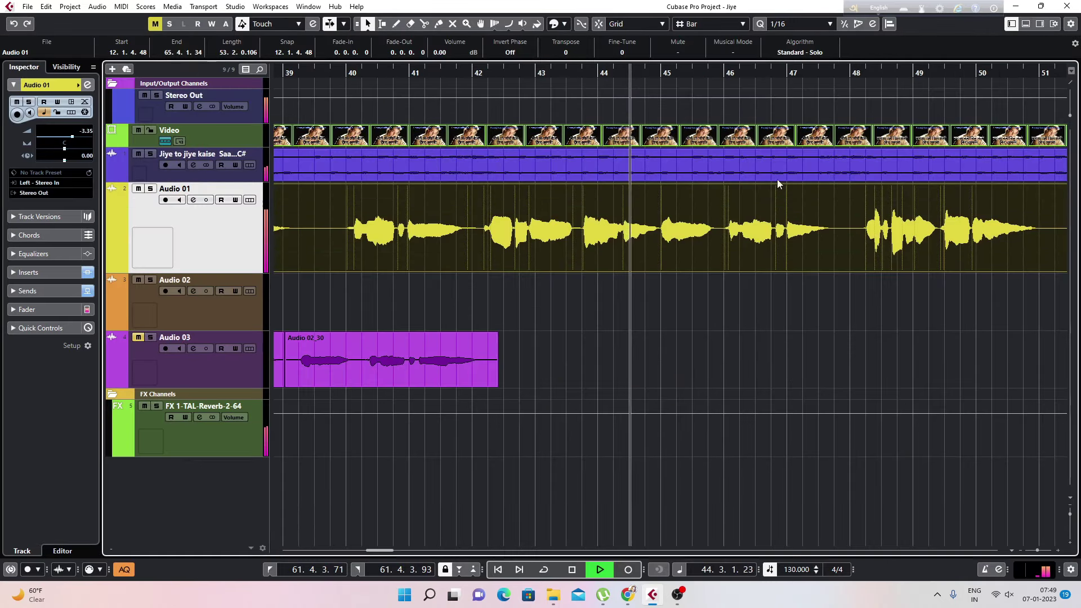
{"action": "key", "text": "space"}
{"action": "key", "text": "g"}
{"action": "key", "text": "g"}
{"action": "key", "text": "g"}
{"action": "key", "text": "g"}
{"action": "key", "text": "g"}
{"action": "key", "text": "g"}
{"action": "key", "text": "g"}
{"action": "key", "text": "g"}
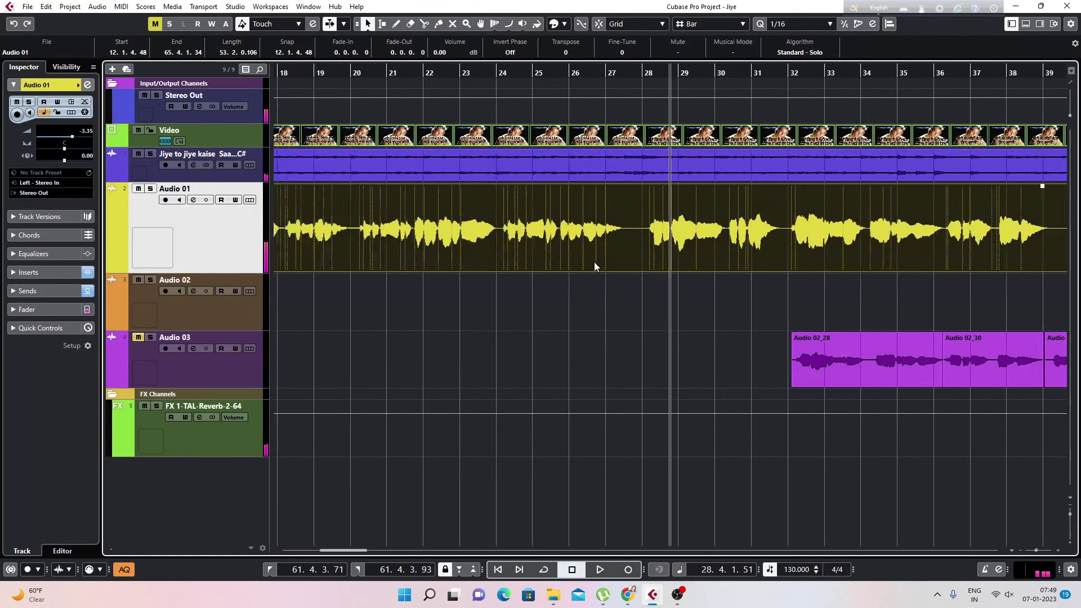
{"action": "key", "text": "g"}
{"action": "key", "text": "g"}
{"action": "key", "text": "g"}
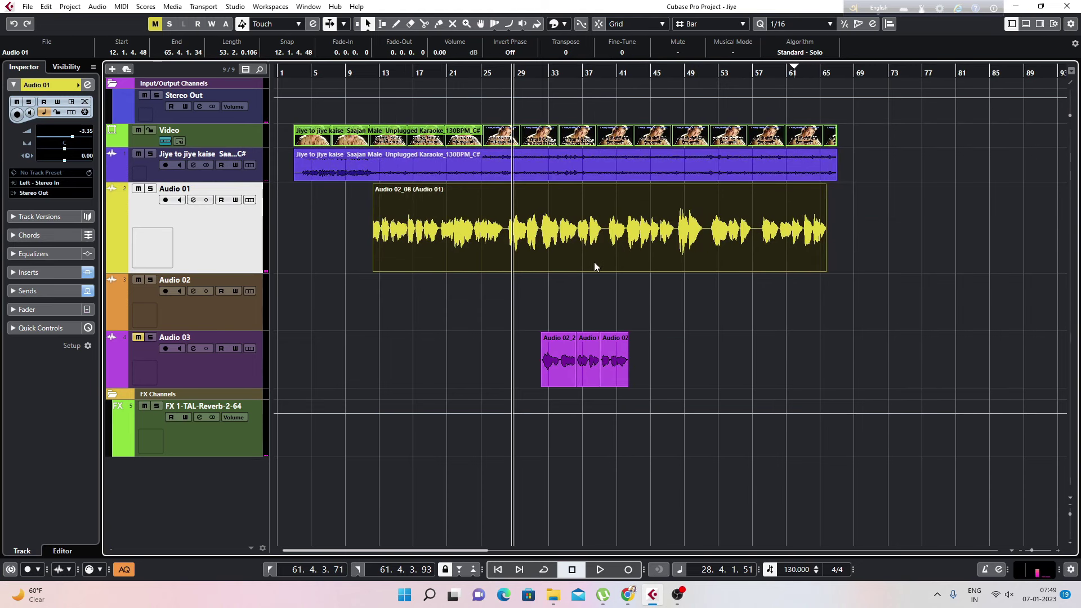
- Open FabFilter Pro-Q 3 in the second insert of Audio 01 and load its Clean preset
{"action": "left_click", "coordinate": [193, 200]}
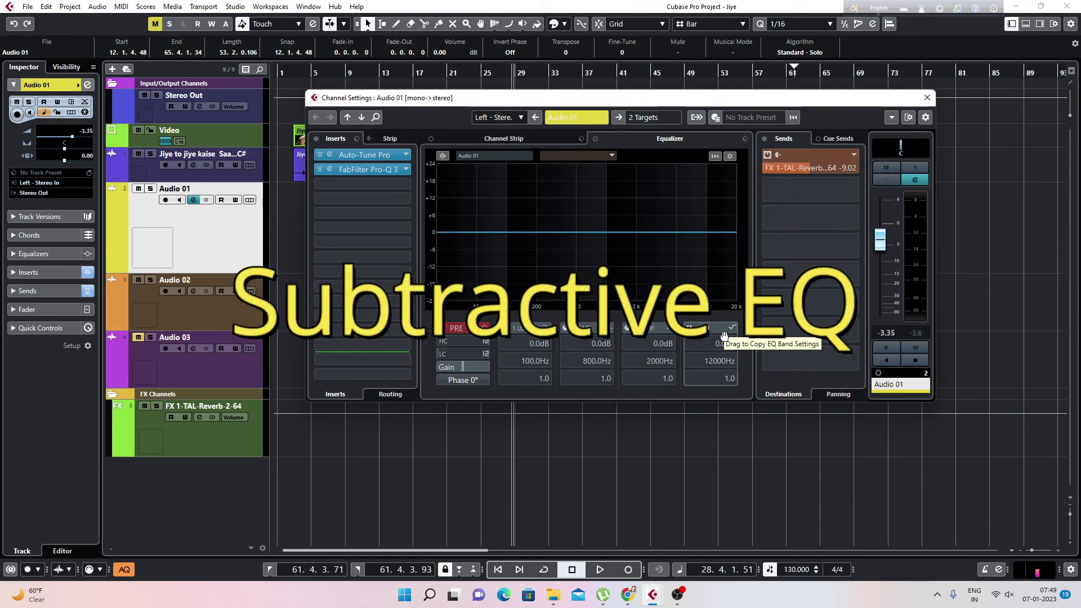
{"action": "double_click", "coordinate": [335, 170]}
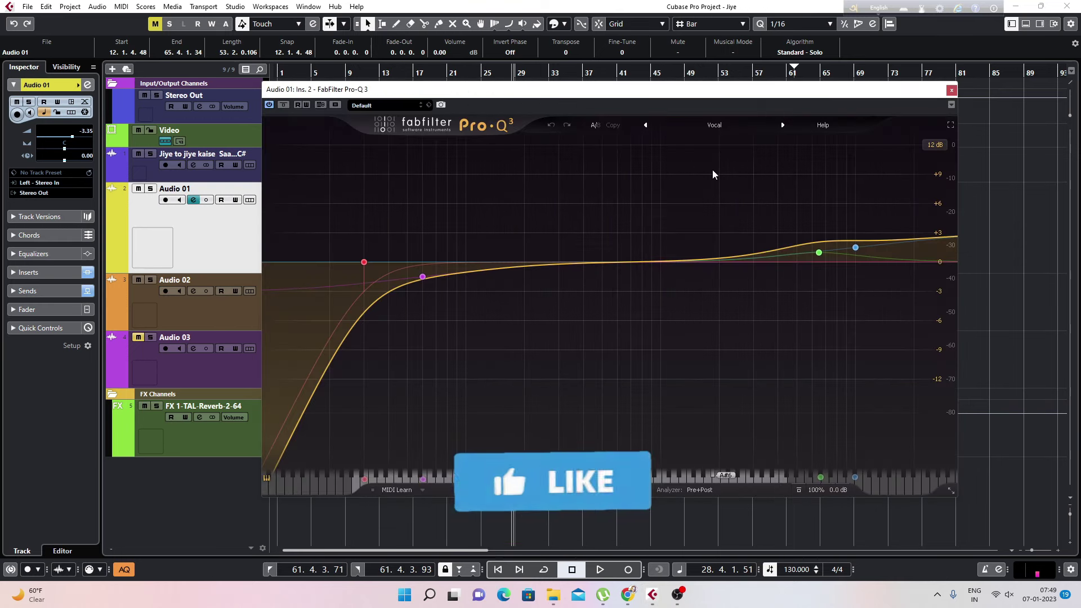
{"action": "left_click", "coordinate": [727, 126]}
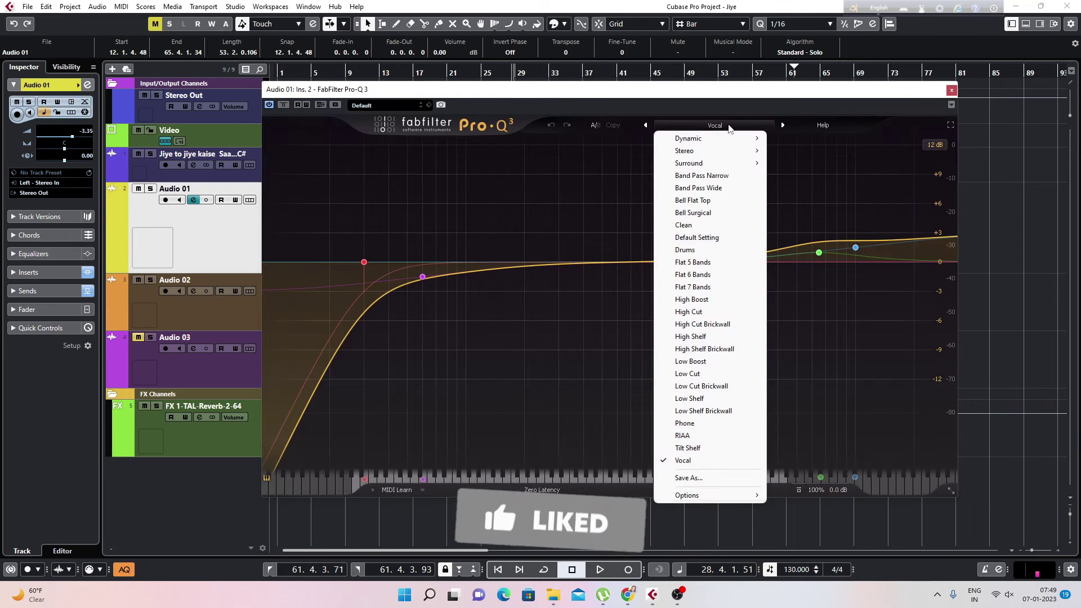
{"action": "left_click", "coordinate": [691, 225]}
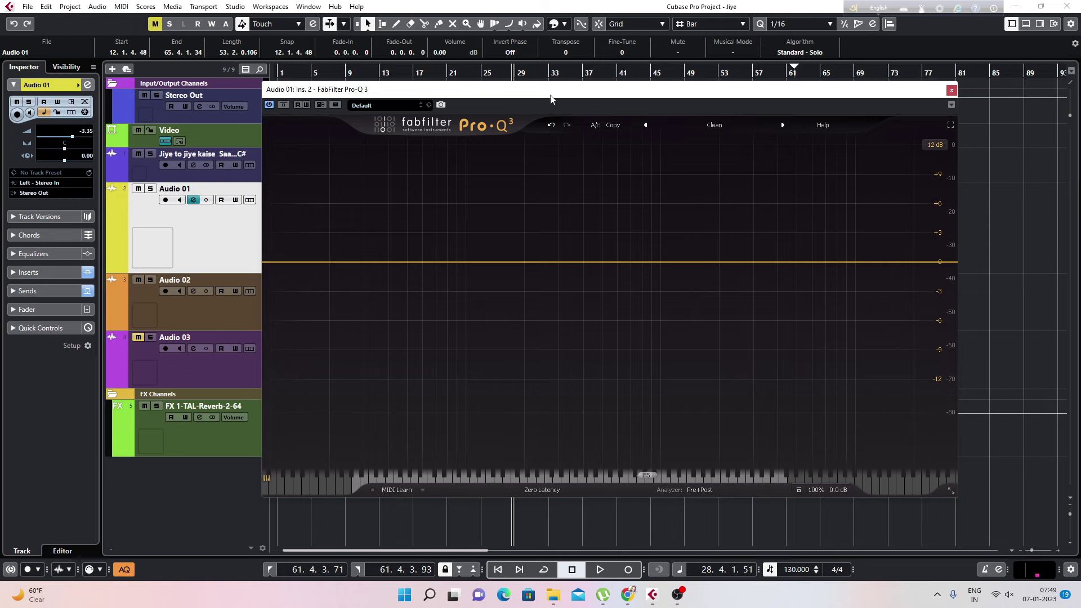
- Solo Audio 01, set the locators around its vocal from about bar 40 to bar 51 and enable cycle playback
{"action": "left_click_drag", "start_coordinate": [512, 89], "coordinate": [621, 97]}
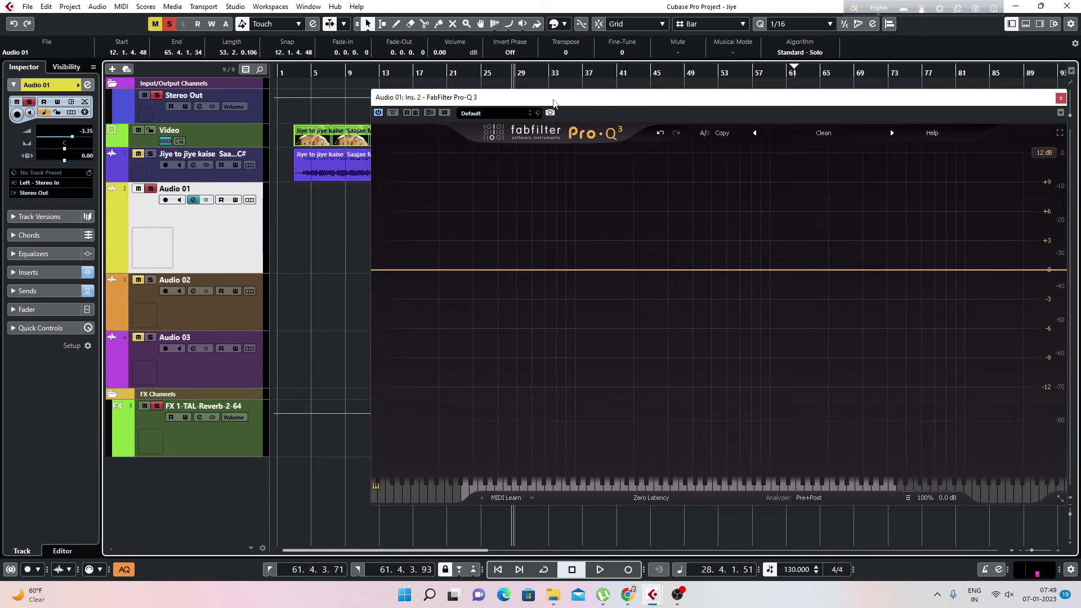
{"action": "left_click_drag", "start_coordinate": [554, 101], "coordinate": [456, 318]}
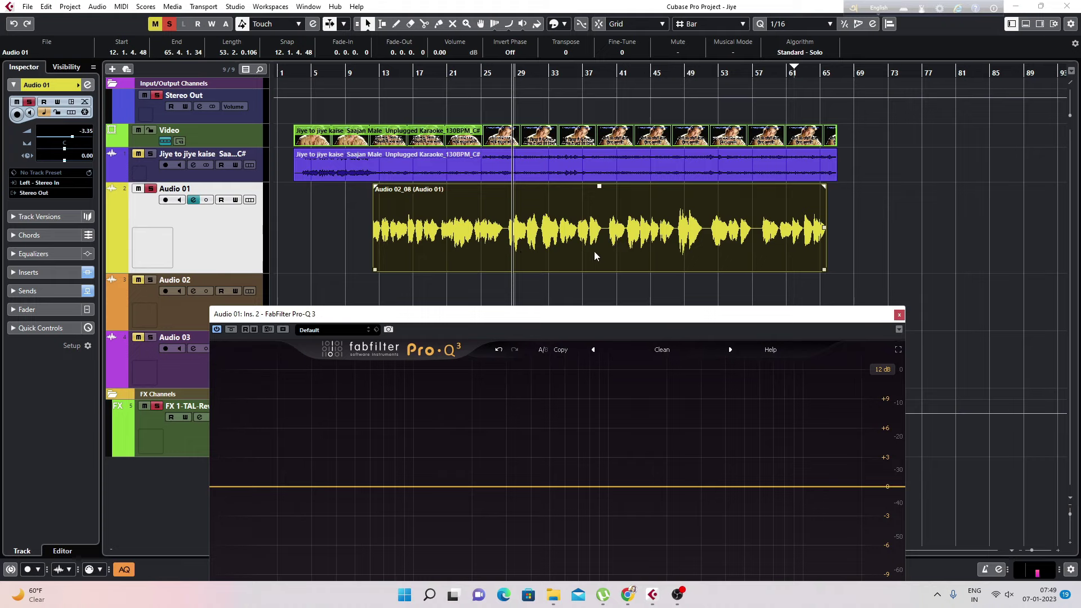
{"action": "key", "text": "2"}
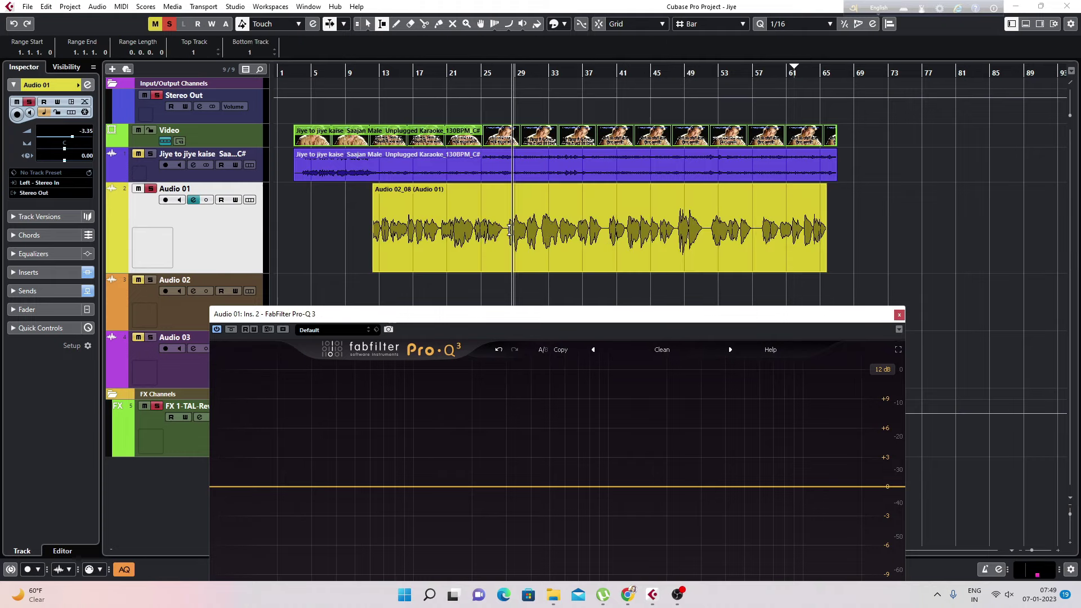
{"action": "left_click_drag", "start_coordinate": [508, 228], "coordinate": [513, 228]}
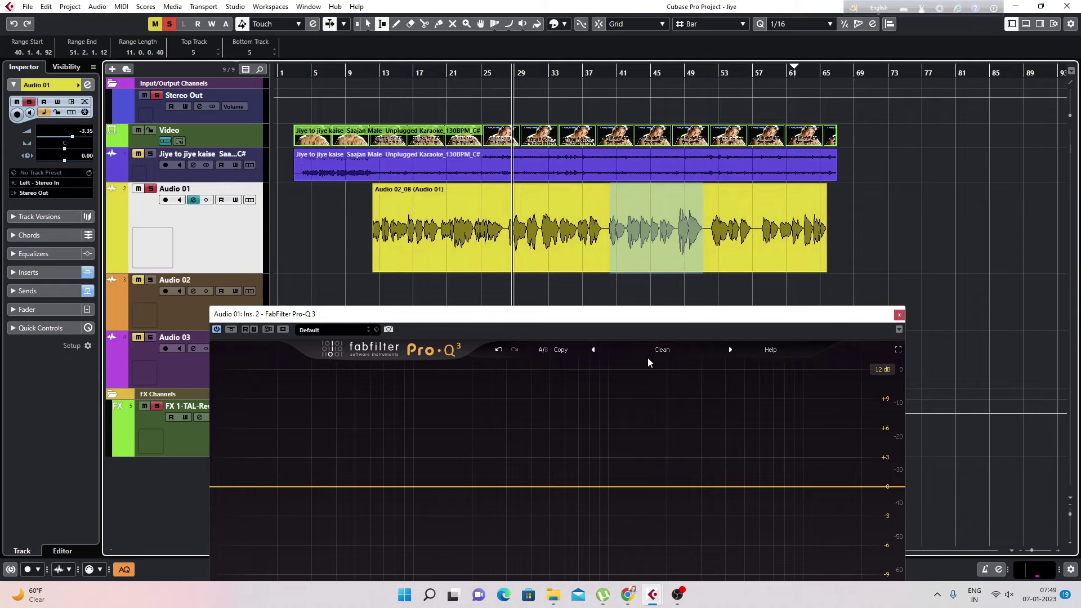
{"action": "left_click_drag", "start_coordinate": [634, 319], "coordinate": [620, 141]}
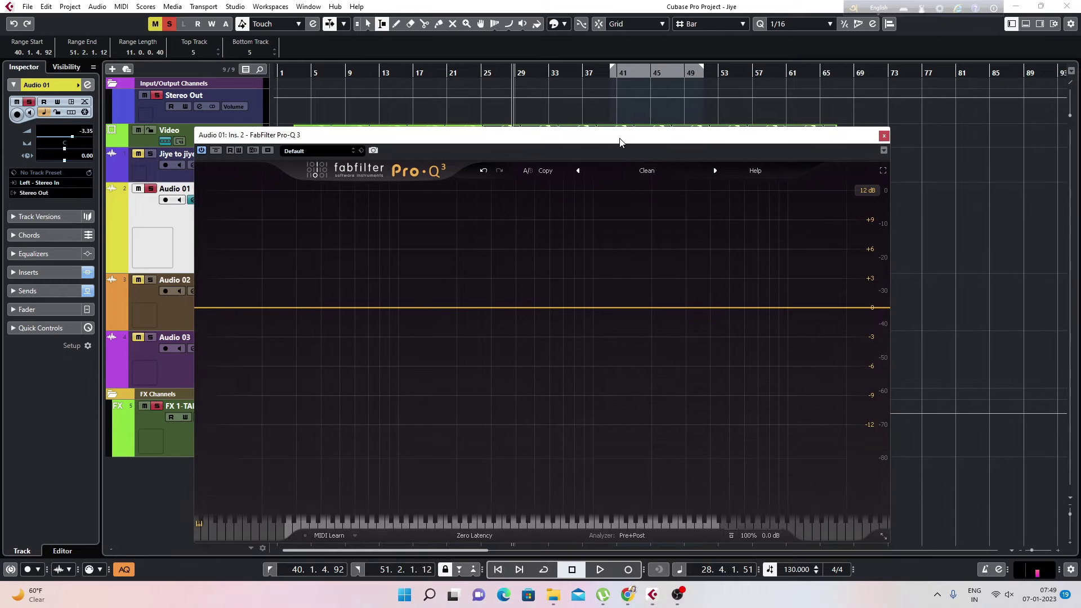
{"action": "left_click", "coordinate": [545, 569]}
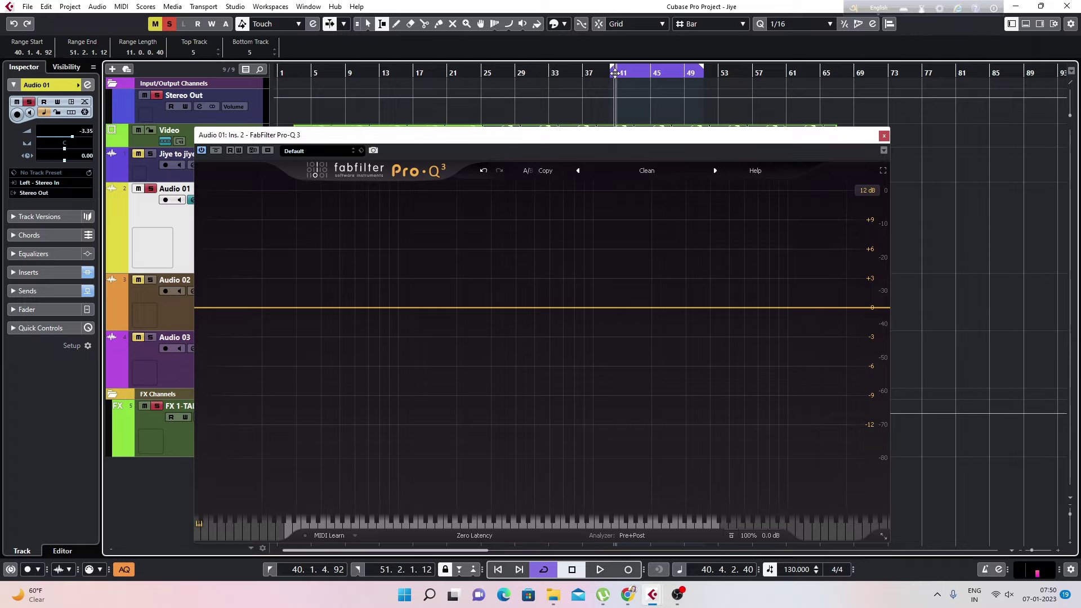
- Play the loop and add a low-cut band in Pro-Q 3 at about 132 Hz with an 18 dB/oct slope and Q 0.965
{"action": "key", "text": "space"}
{"action": "left_click_drag", "start_coordinate": [482, 138], "coordinate": [499, 120]}
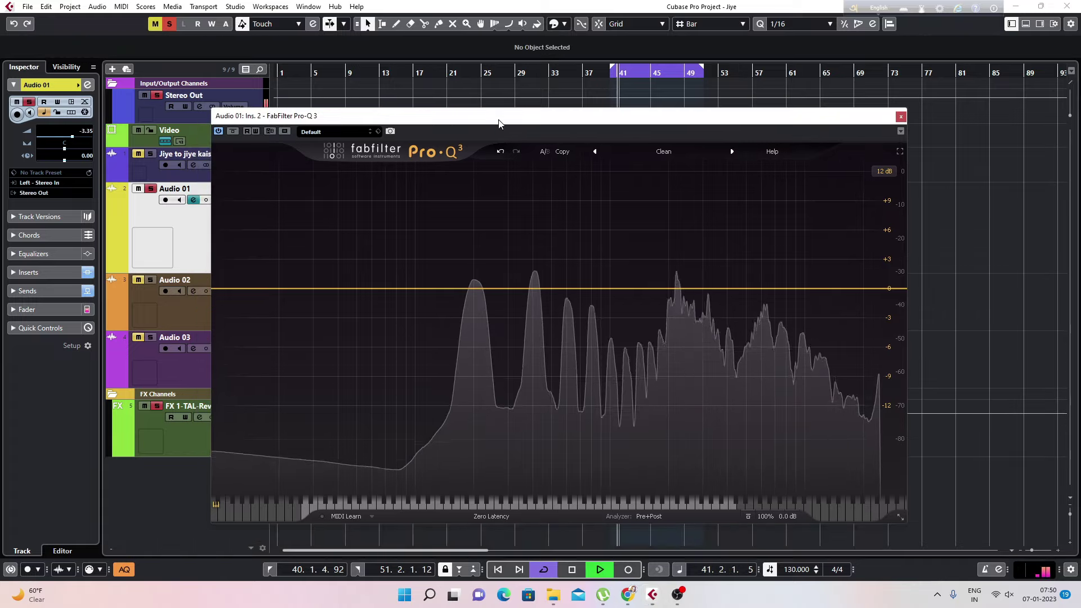
{"action": "left_click", "coordinate": [455, 290]}
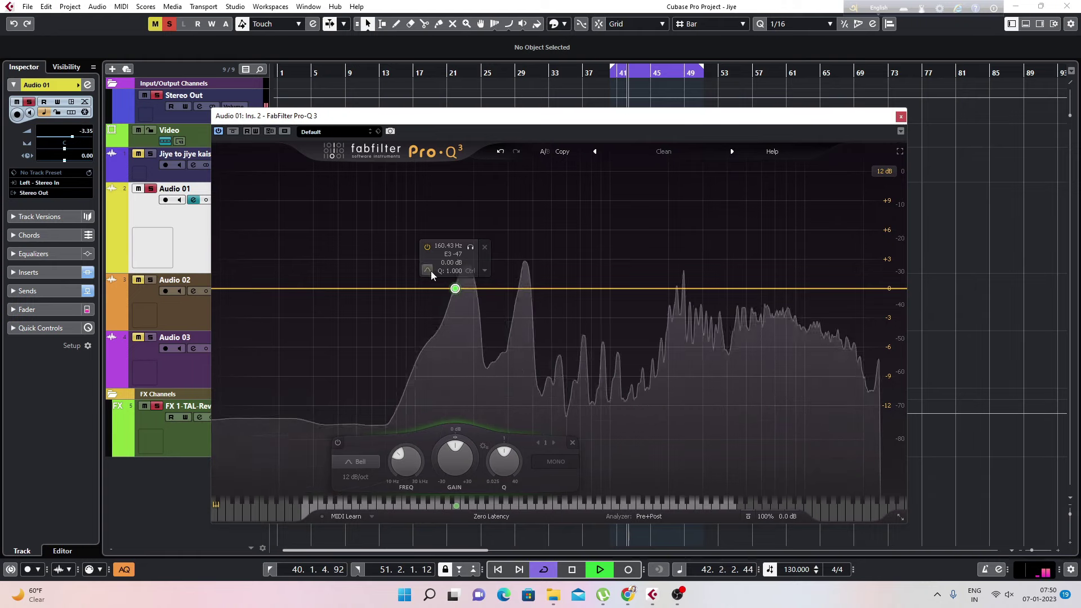
{"action": "left_click", "coordinate": [453, 282]}
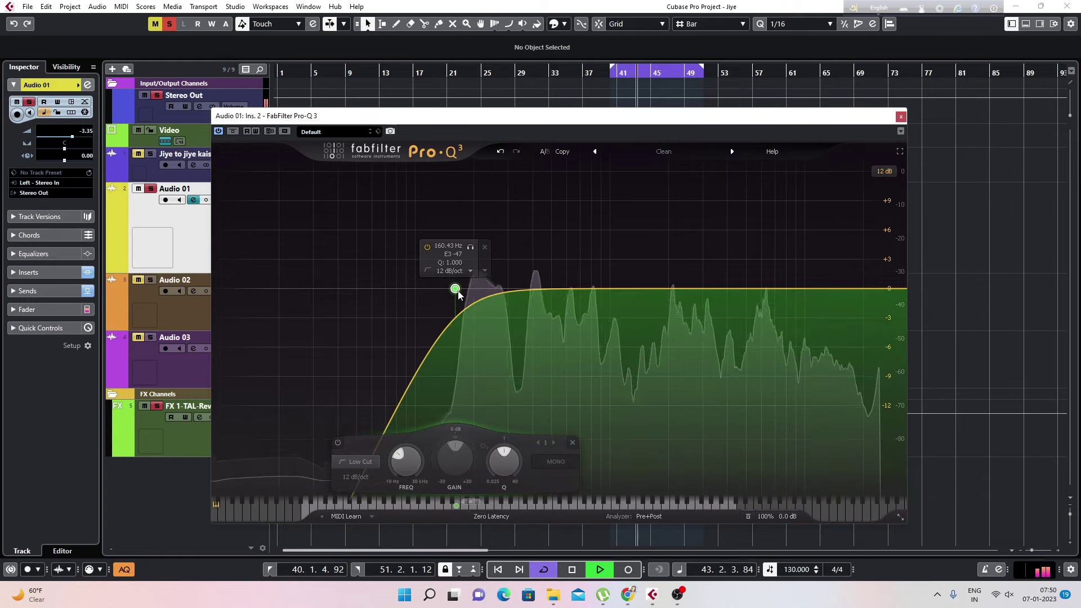
{"action": "mouse_move", "coordinate": [450, 288]}
{"action": "left_mouse_down"}
{"action": "mouse_move", "coordinate": [460, 280]}
{"action": "mouse_move", "coordinate": [407, 285]}
{"action": "mouse_move", "coordinate": [474, 275]}
{"action": "mouse_move", "coordinate": [469, 290]}
{"action": "mouse_move", "coordinate": [449, 292]}
{"action": "mouse_move", "coordinate": [453, 301]}
{"action": "left_mouse_up"}
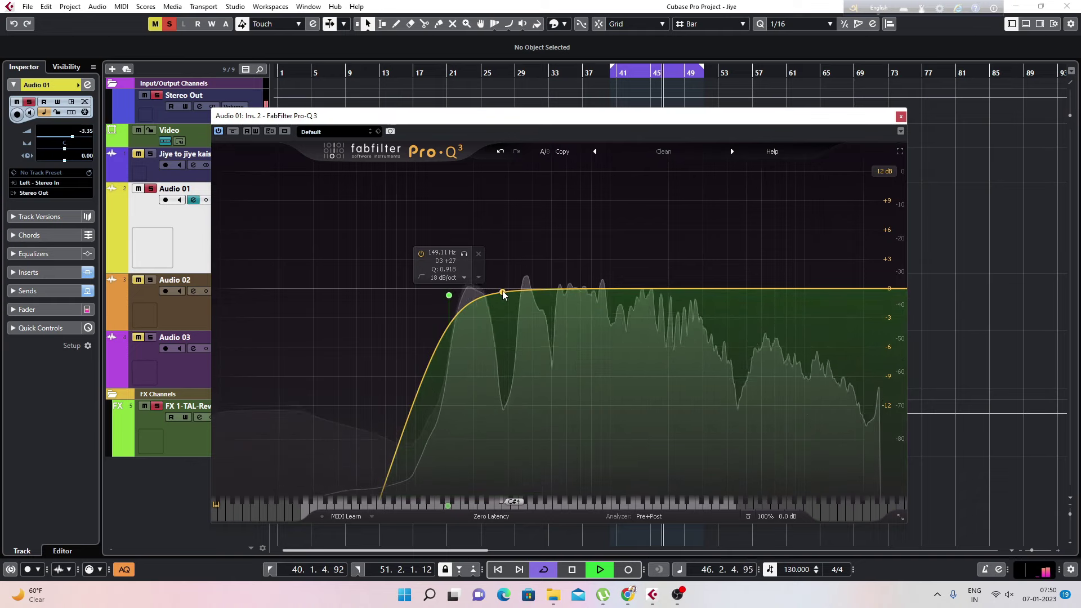
{"action": "left_click_drag", "start_coordinate": [447, 298], "coordinate": [439, 293]}
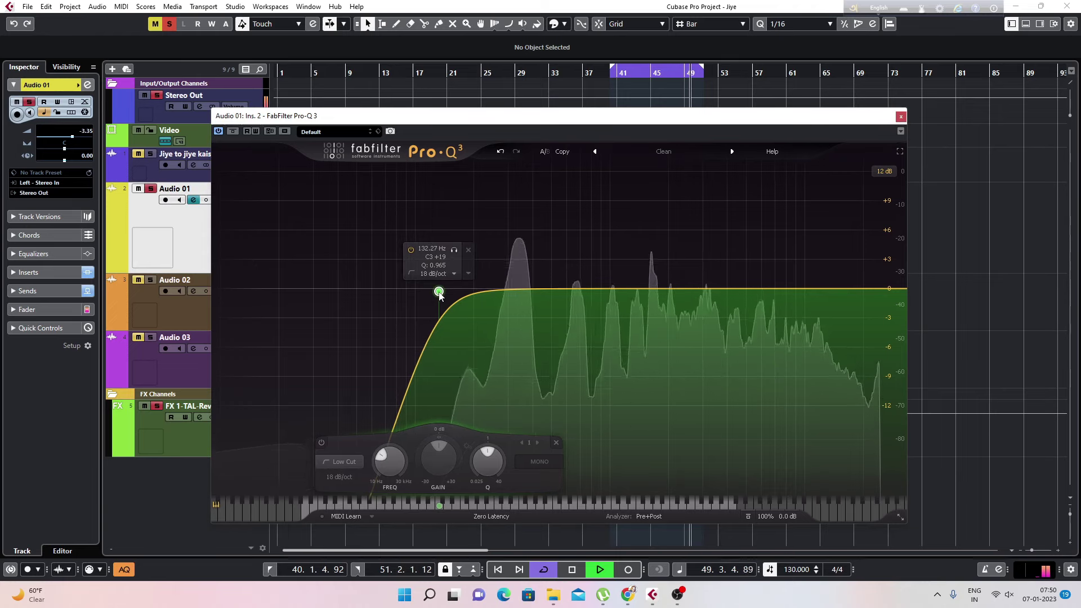
- Add a bell band at about 300 Hz in Pro-Q 3, make it dynamic with a cutting range, and play the loop
{"action": "left_click", "coordinate": [509, 289]}
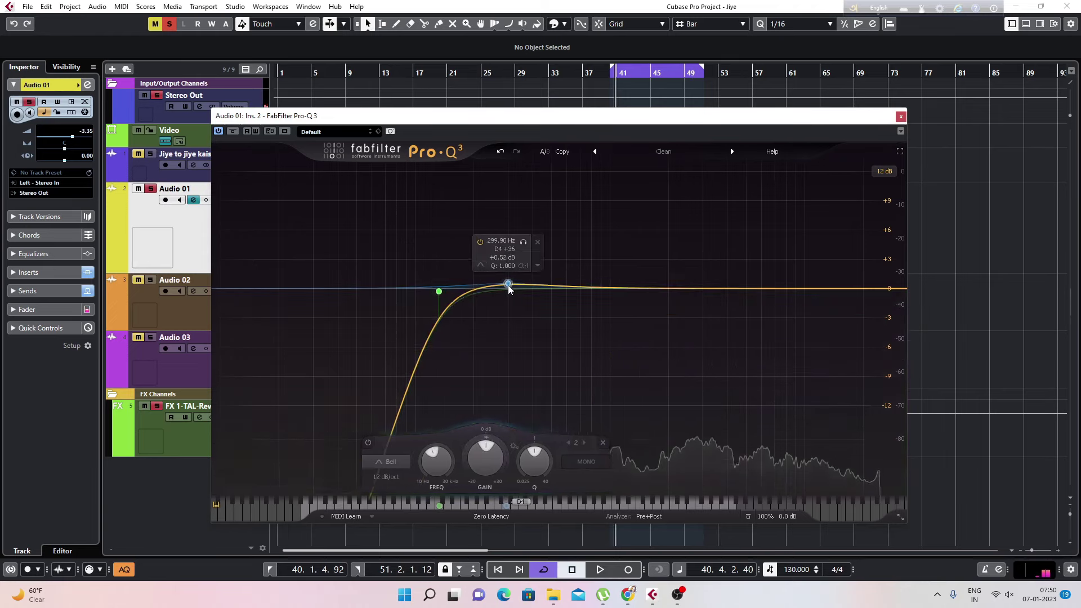
{"action": "right_click", "coordinate": [508, 282]}
{"action": "left_click", "coordinate": [550, 316]}
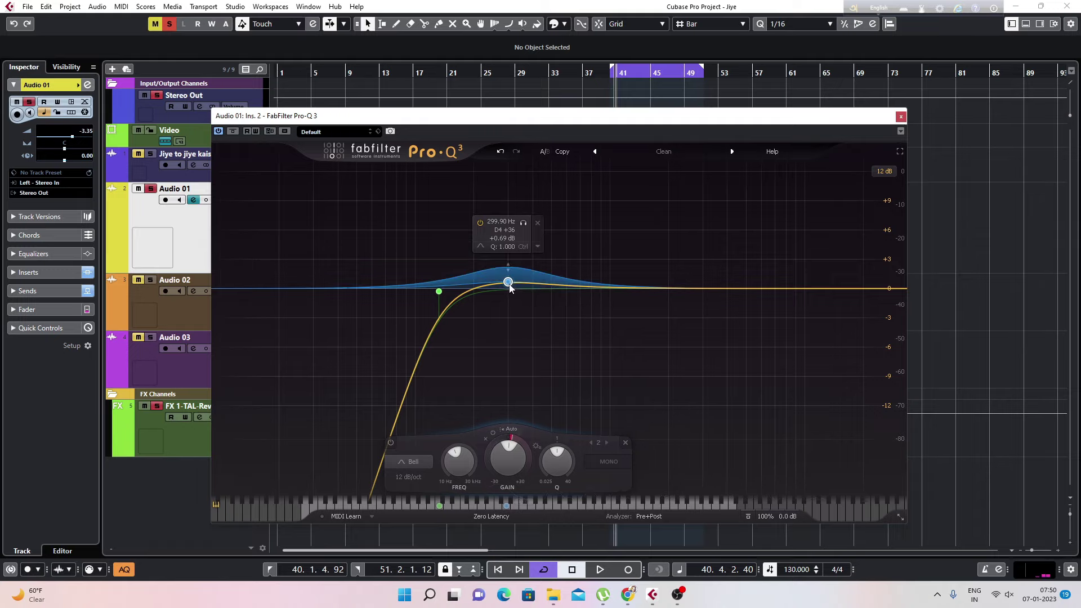
{"action": "left_click_drag", "start_coordinate": [510, 287], "coordinate": [508, 319]}
{"action": "key", "text": "space"}
- Tune the dynamic bell to about 252 Hz with 0 dB gain and Q 2.327, and move the low cut to about 141 Hz
{"action": "scroll", "coordinate": [507, 319], "scroll_direction": "up", "scroll_amount": 5}
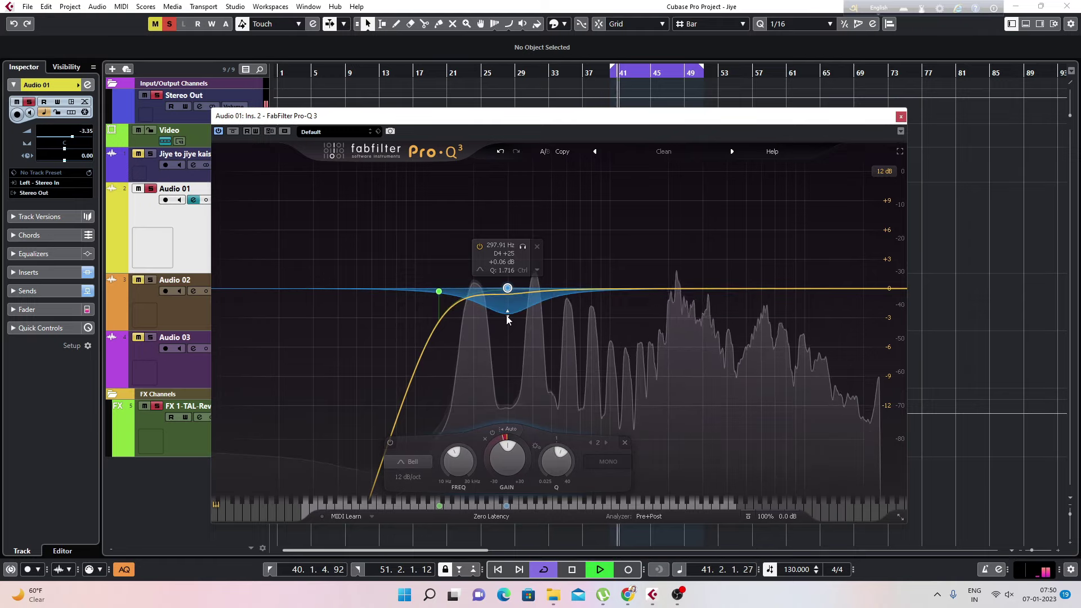
{"action": "scroll", "coordinate": [506, 312], "scroll_direction": "down", "scroll_amount": 1}
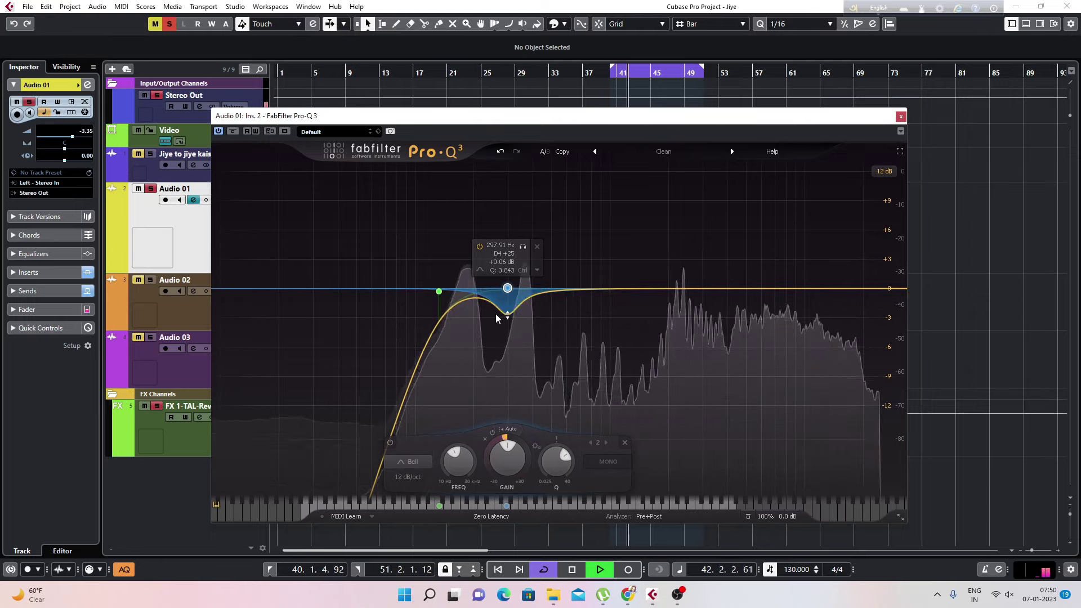
{"action": "scroll", "coordinate": [505, 313], "scroll_direction": "down", "scroll_amount": 1}
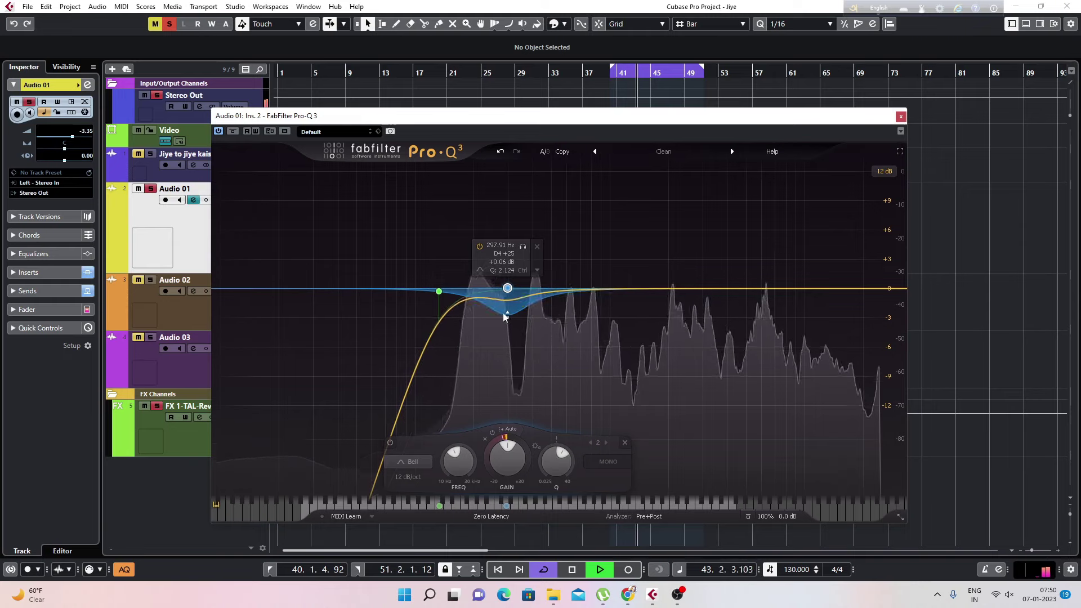
{"action": "left_click_drag", "start_coordinate": [507, 288], "coordinate": [492, 318]}
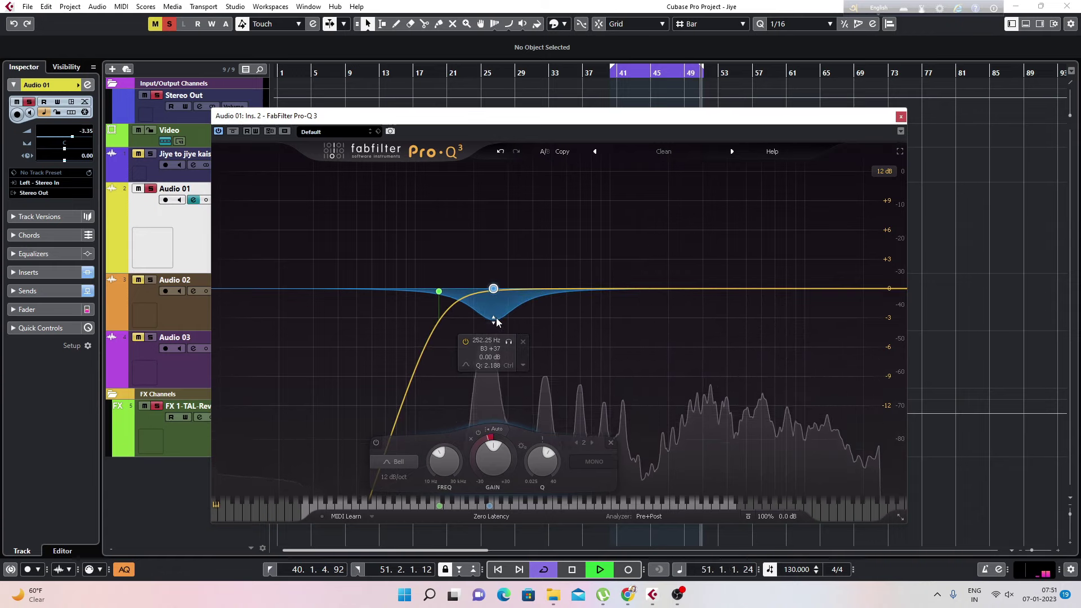
{"action": "scroll", "coordinate": [496, 321], "scroll_direction": "down", "scroll_amount": 5}
{"action": "scroll", "coordinate": [496, 321], "scroll_direction": "up", "scroll_amount": 5}
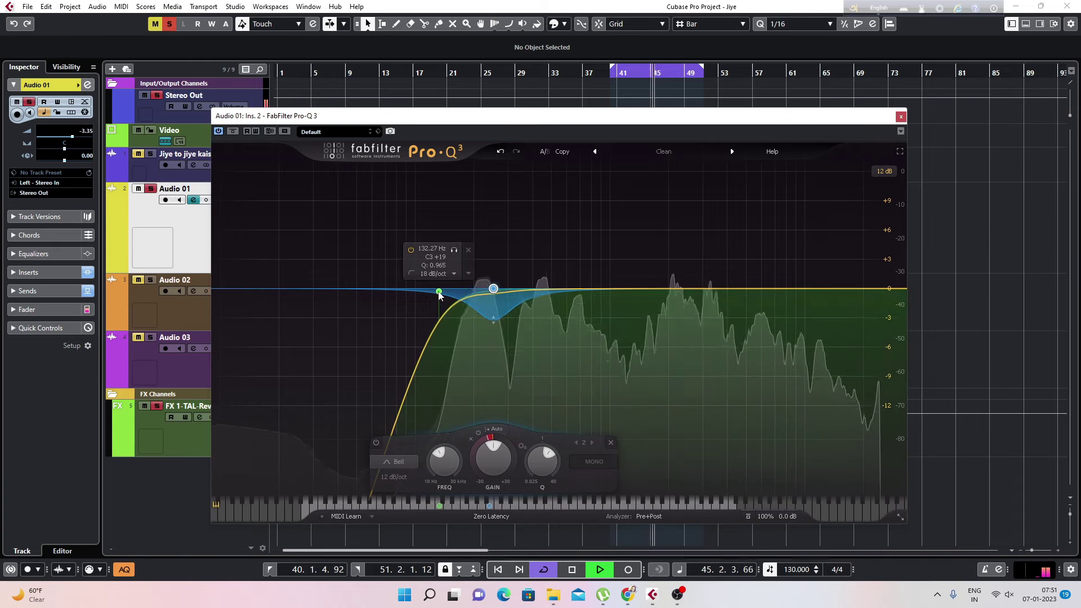
{"action": "left_click_drag", "start_coordinate": [438, 291], "coordinate": [443, 292]}
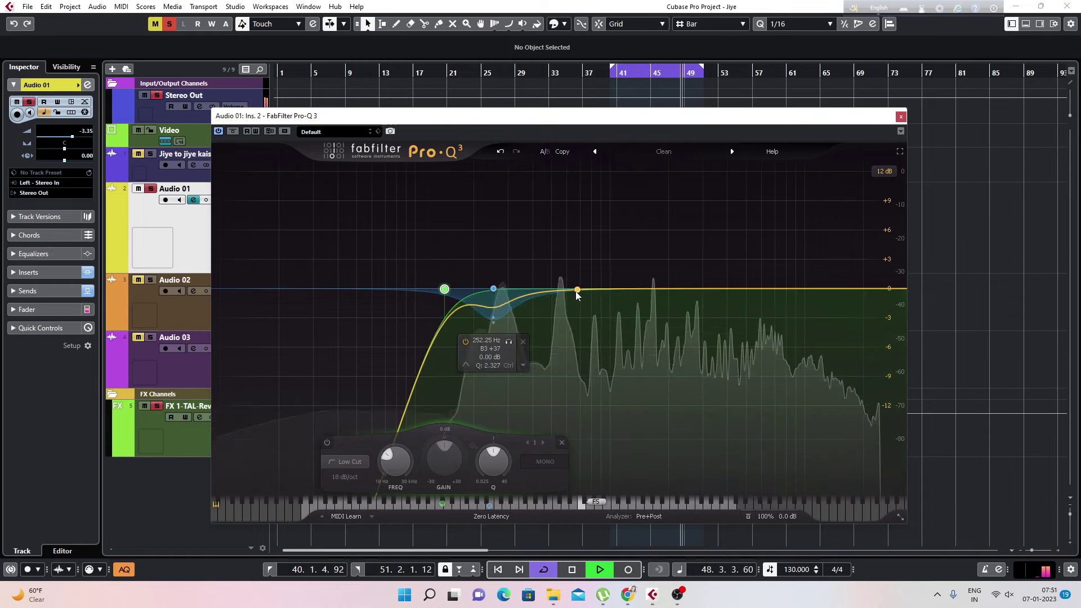
- Add a narrow bell with Q 40 and about 11.4 dB boost, sweep it soloed to about 481 Hz and turn it into a cut
{"action": "key", "text": "space"}
{"action": "left_click_drag", "start_coordinate": [577, 289], "coordinate": [573, 182]}
{"action": "scroll", "coordinate": [577, 244], "scroll_direction": "up", "scroll_amount": 10}
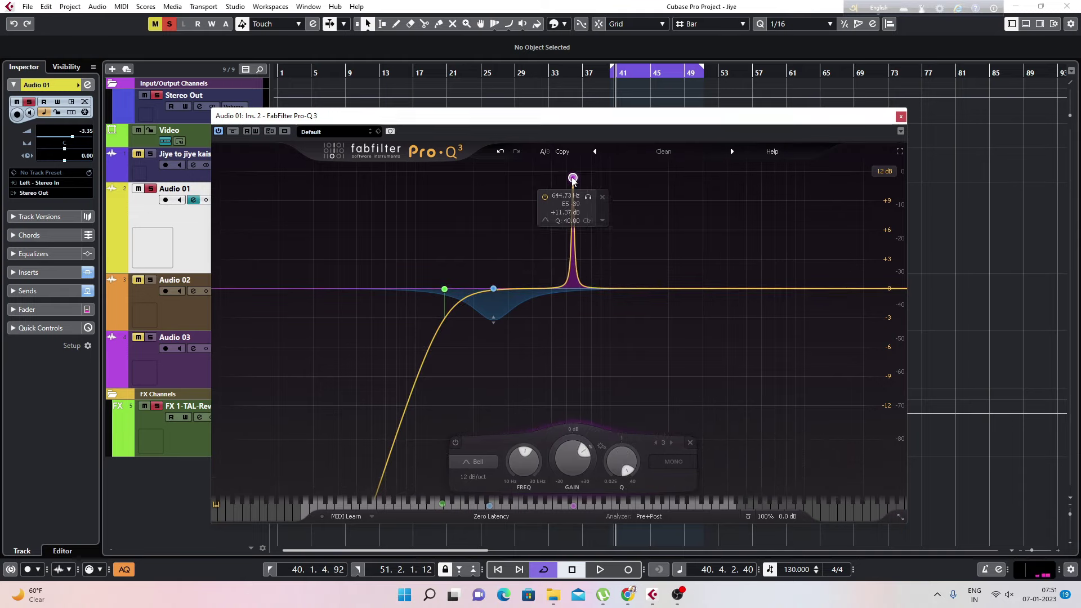
{"action": "left_click", "coordinate": [587, 198]}
{"action": "left_click_drag", "start_coordinate": [588, 198], "coordinate": [561, 196]}
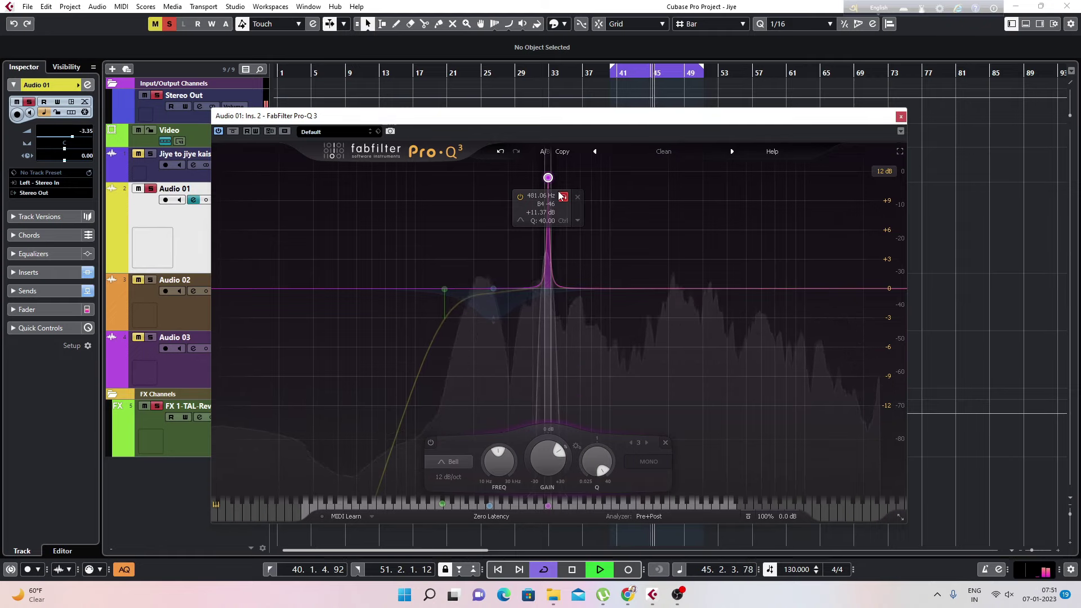
{"action": "left_click", "coordinate": [562, 195]}
- Sweep a second soloed Q 40 bell to about 703 Hz, make it a cut, and boost a third one near 1034 Hz
{"action": "left_click_drag", "start_coordinate": [552, 181], "coordinate": [596, 204]}
{"action": "left_click", "coordinate": [581, 197]}
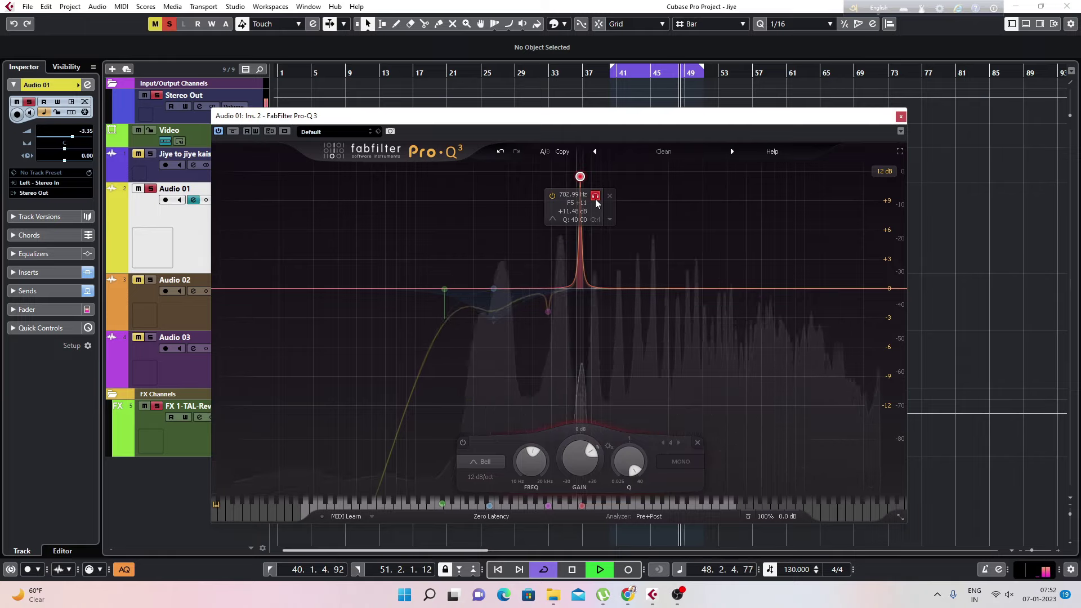
{"action": "left_click_drag", "start_coordinate": [595, 200], "coordinate": [626, 201]}
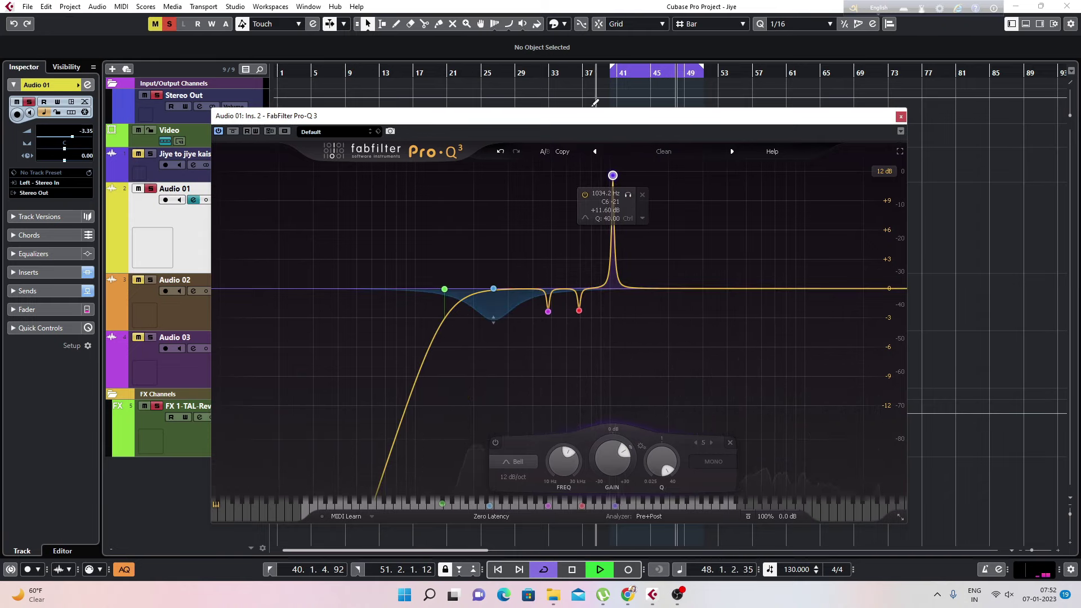
- Extend the cycle range back to start at about bar 28, moving the Pro-Q 3 window aside and back to reach the ruler
{"action": "left_click_drag", "start_coordinate": [590, 119], "coordinate": [602, 201]}
{"action": "left_click_drag", "start_coordinate": [604, 237], "coordinate": [621, 278]}
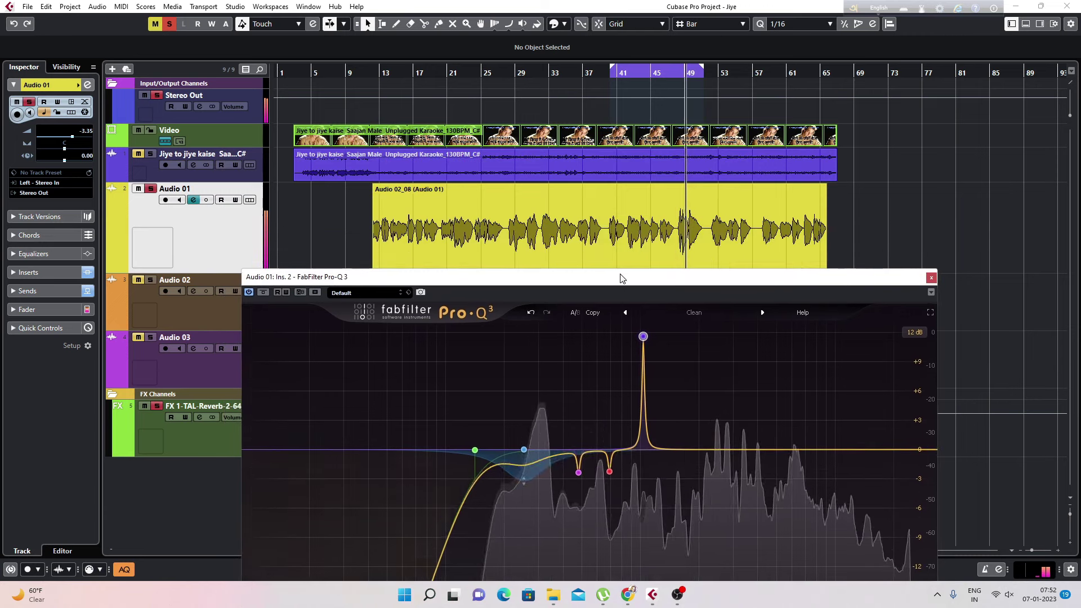
{"action": "left_click_drag", "start_coordinate": [612, 68], "coordinate": [513, 72]}
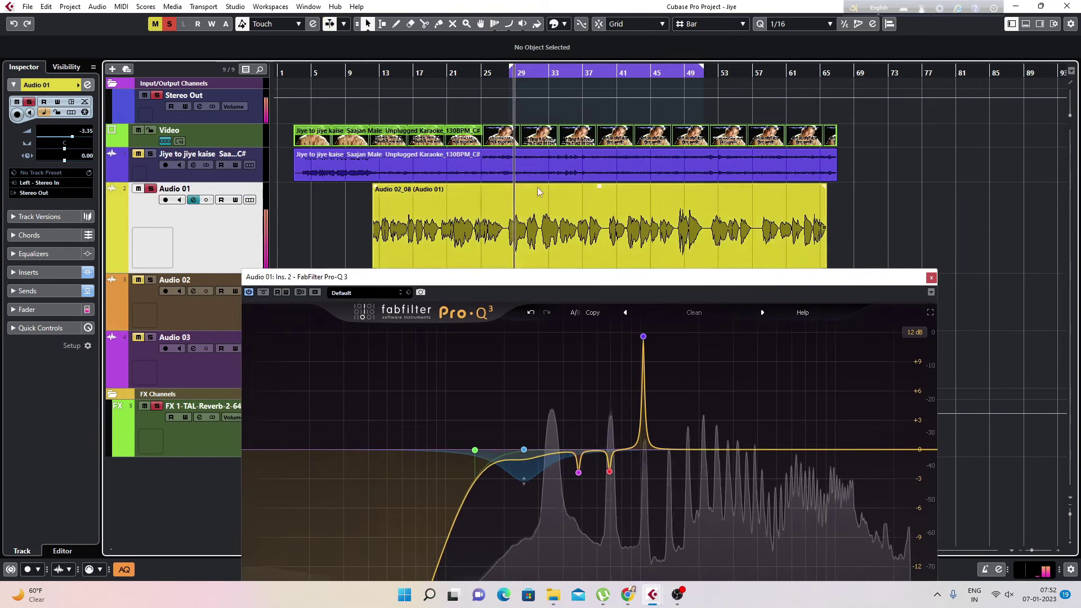
{"action": "left_click_drag", "start_coordinate": [507, 276], "coordinate": [488, 132]}
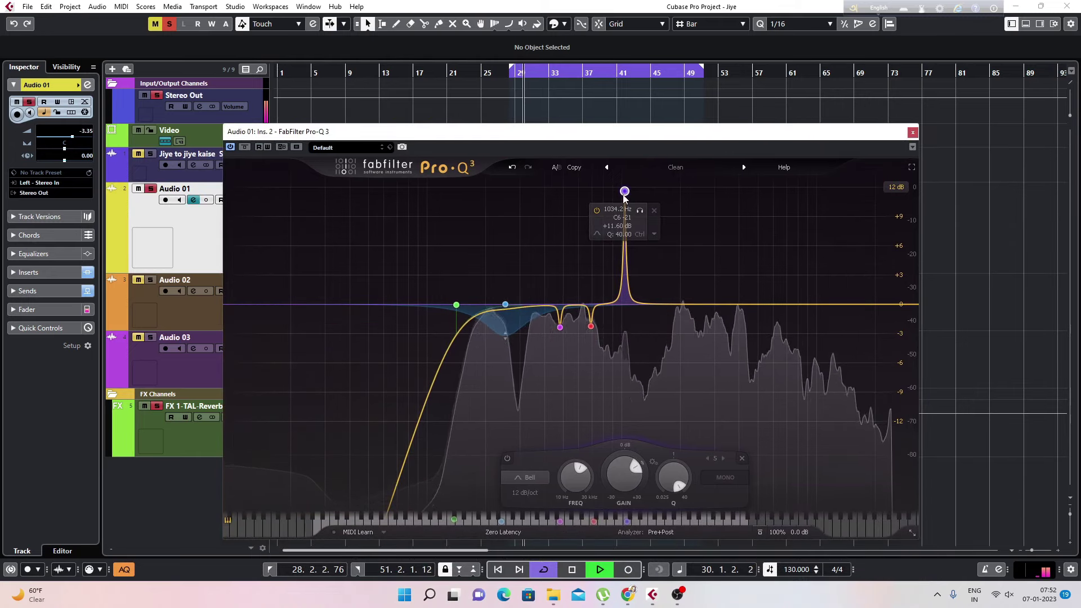
- Sweep the soloed 1034 Hz band down to about 936 Hz, cut it by about 1.6 dB, and audition another boosted Q 40 bell
{"action": "left_click_drag", "start_coordinate": [639, 215], "coordinate": [629, 210]}
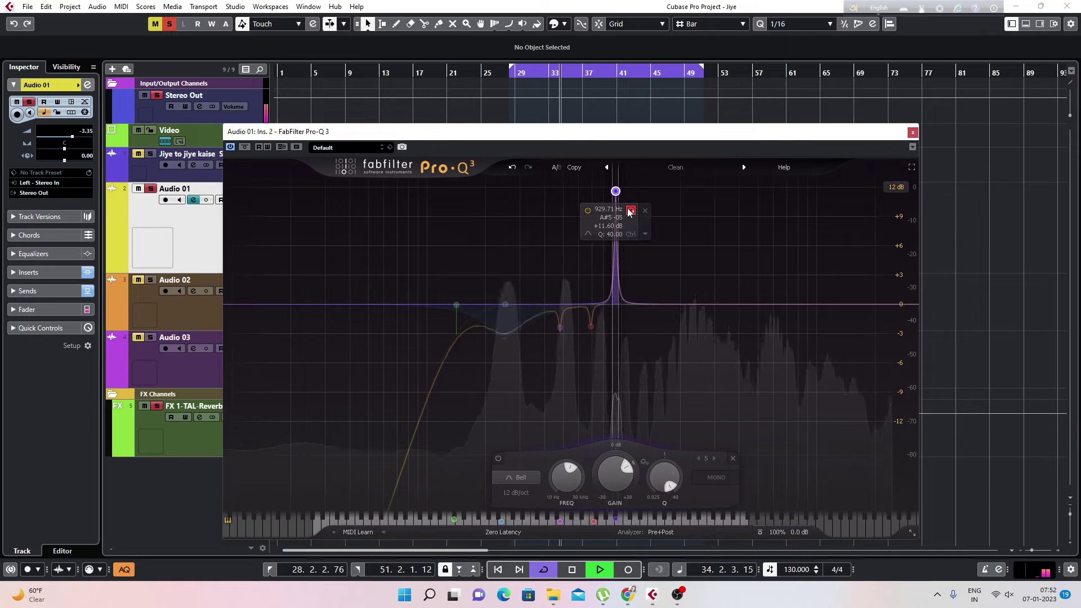
{"action": "left_click", "coordinate": [630, 210]}
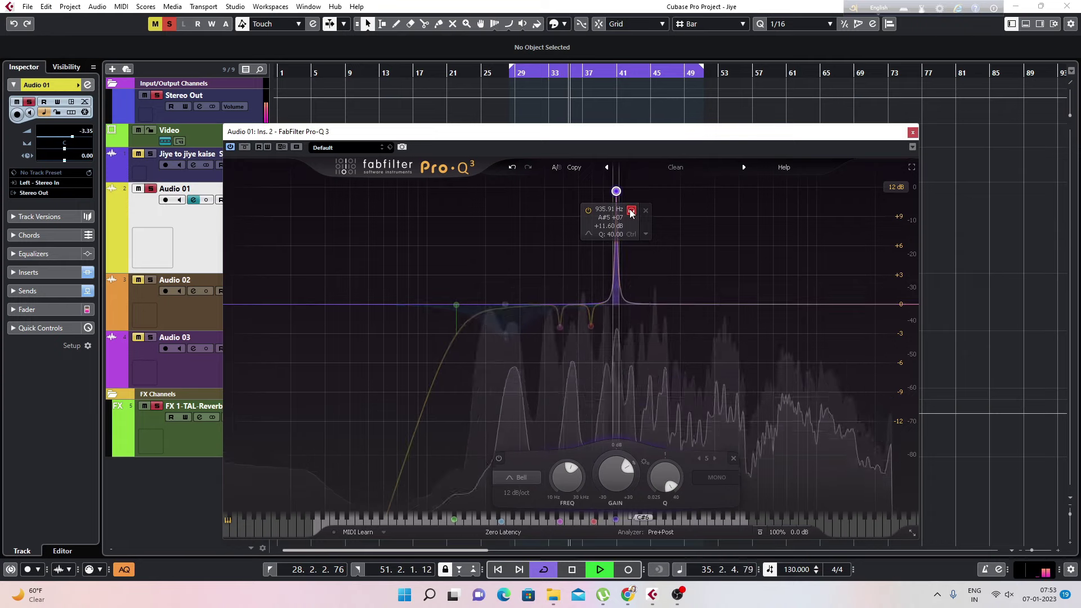
{"action": "left_click_drag", "start_coordinate": [616, 192], "coordinate": [659, 202]}
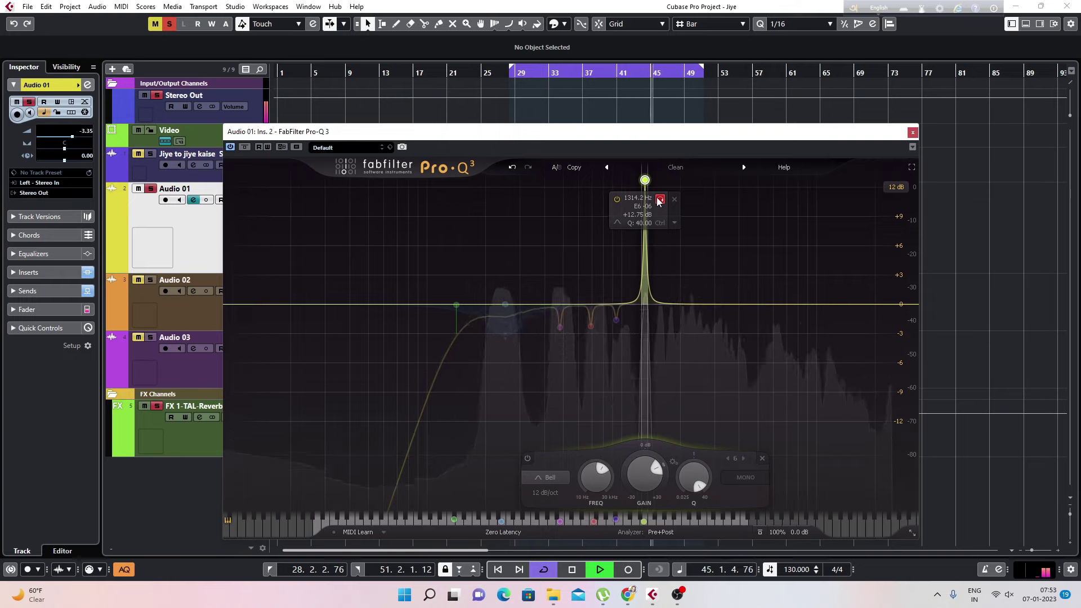
- Move the newest narrow bell to about 607 Hz and turn it into a cut of about 2 dB
{"action": "key", "text": "space"}
{"action": "key", "text": "space"}
{"action": "left_click_drag", "start_coordinate": [659, 202], "coordinate": [579, 326]}
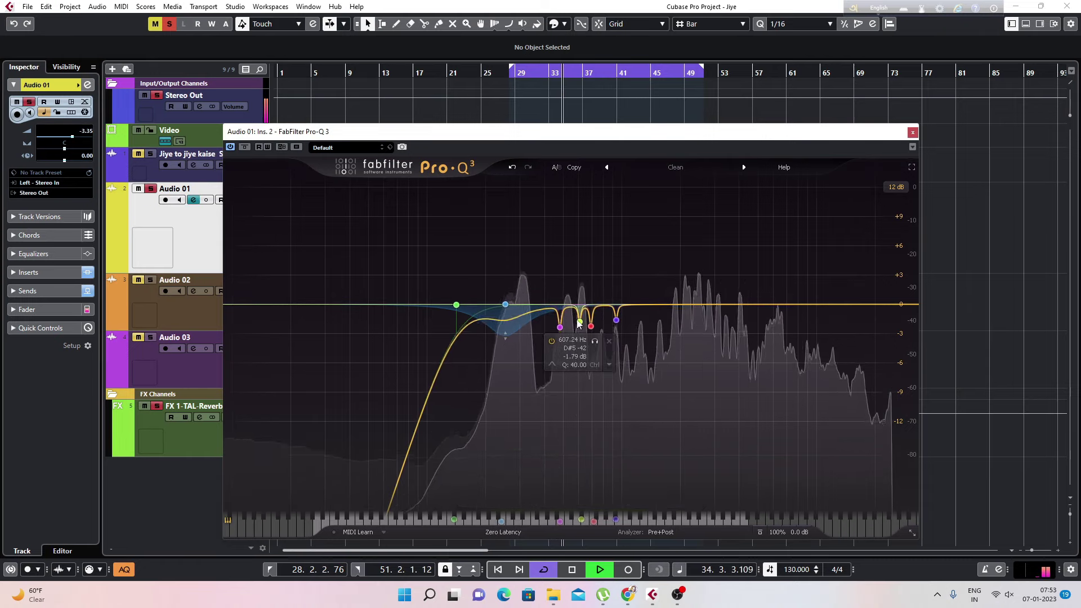
{"action": "left_click_drag", "start_coordinate": [580, 327], "coordinate": [580, 329]}
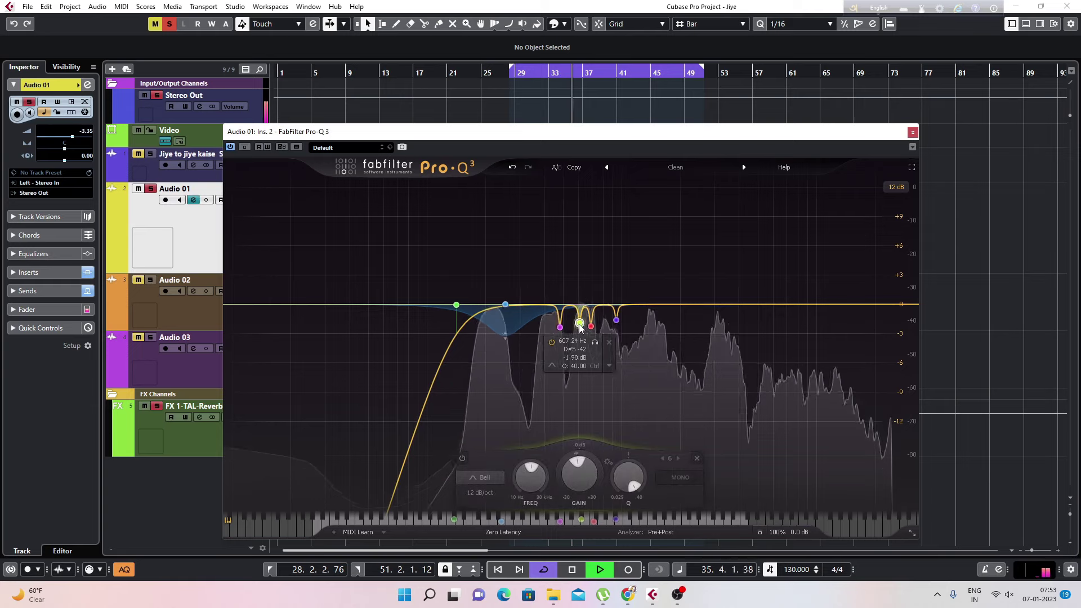
- Cut a narrow Q 40 band at about 1414 Hz and add another Q 40 bell boosted about 13 dB near 1809 Hz
{"action": "left_click_drag", "start_coordinate": [658, 307], "coordinate": [666, 203]}
{"action": "scroll", "coordinate": [653, 246], "scroll_direction": "up", "scroll_amount": 5}
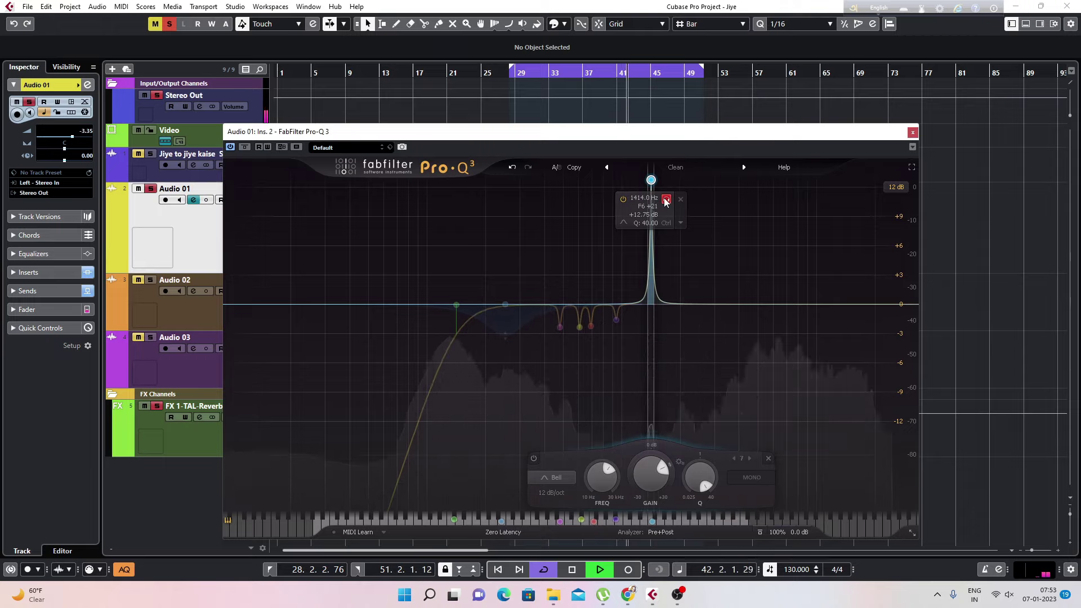
{"action": "left_click_drag", "start_coordinate": [666, 202], "coordinate": [673, 175]}
{"action": "scroll", "coordinate": [705, 238], "scroll_direction": "up", "scroll_amount": 10}
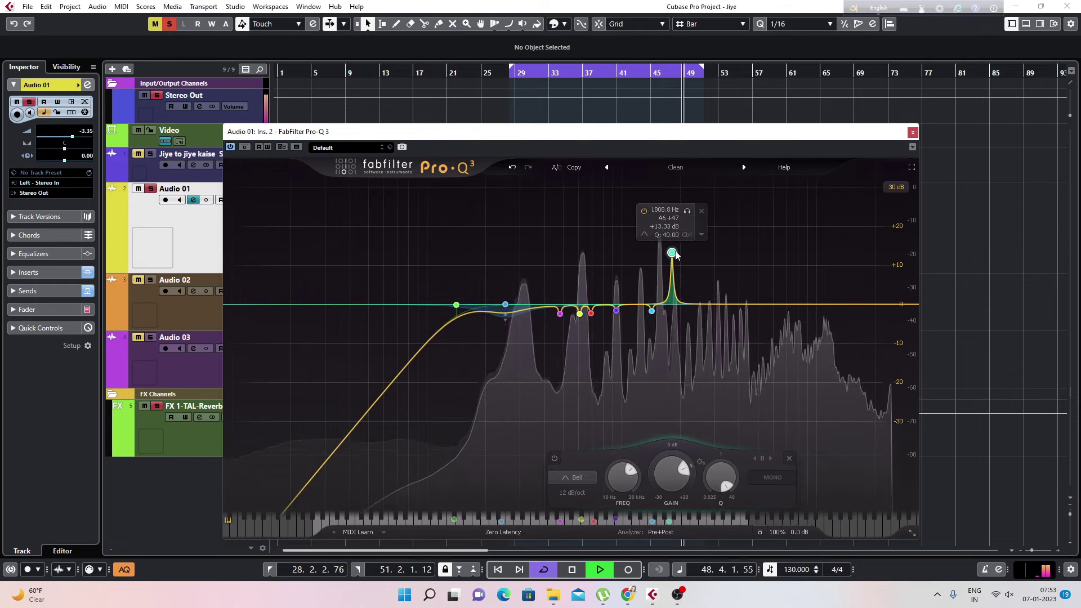
- Set the low cut's slope to 24 dB/oct and raise the 1809 Hz bell to about 20 dB
{"action": "left_click", "coordinate": [456, 305]}
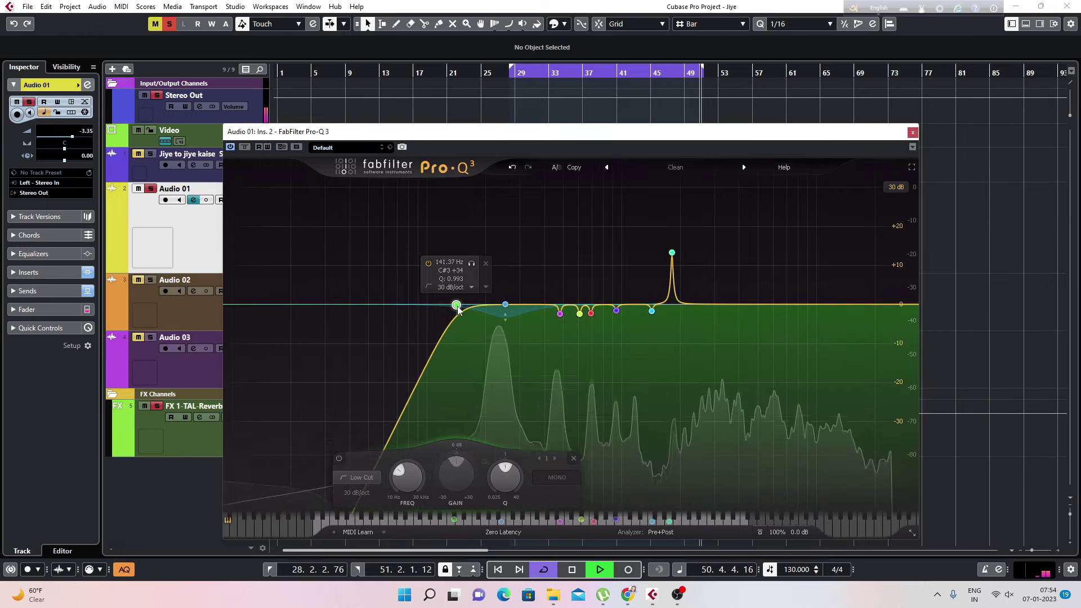
{"action": "scroll", "coordinate": [458, 306], "scroll_direction": "down", "scroll_amount": 1}
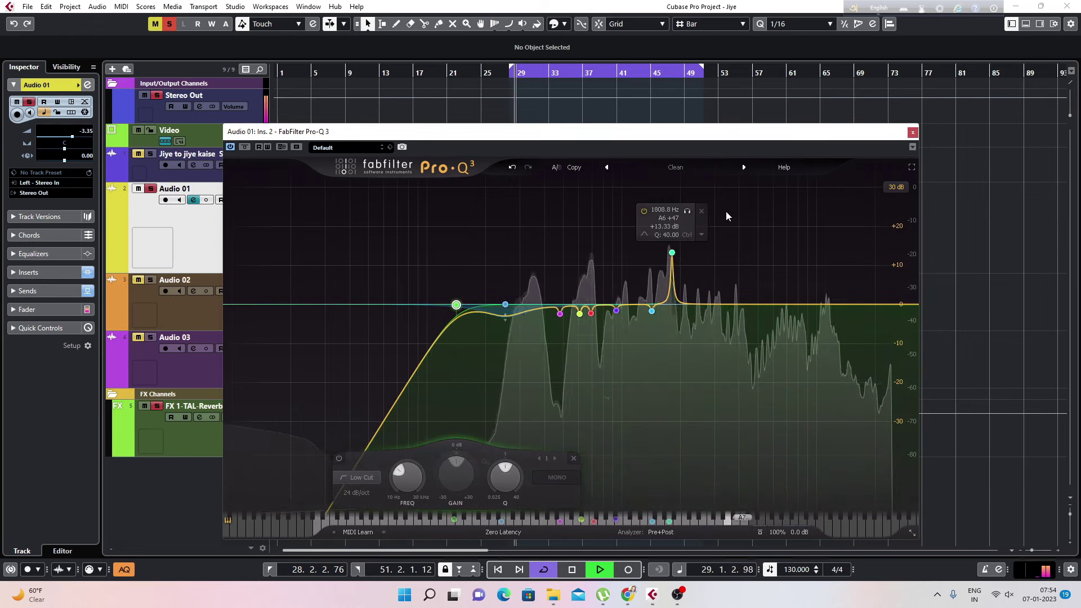
{"action": "left_click_drag", "start_coordinate": [672, 253], "coordinate": [673, 227]}
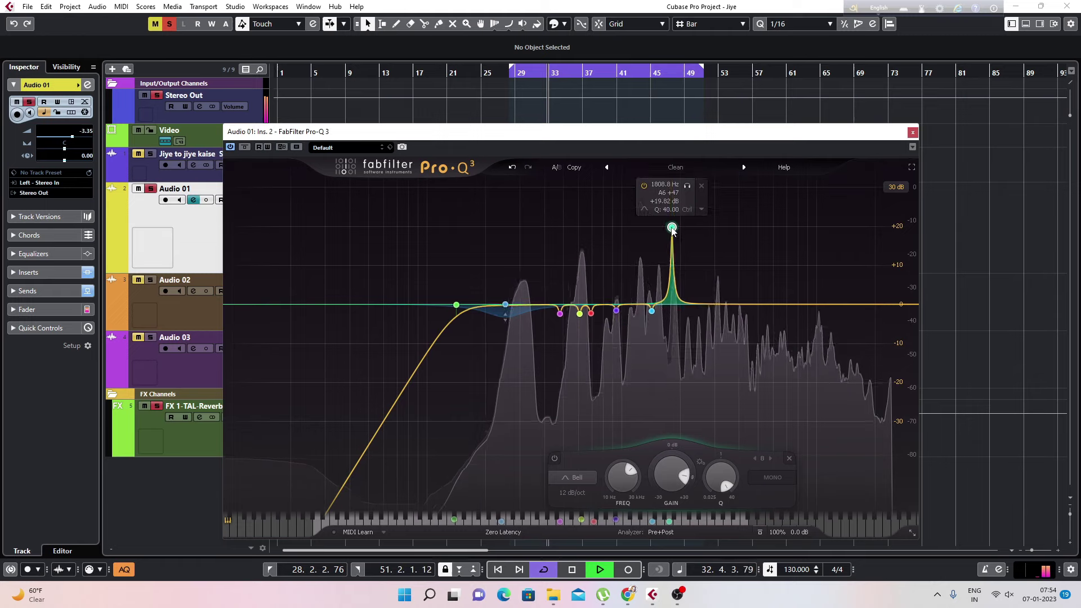
- Switch the equalizer's display range to 12 dB and return it to 30 dB
{"action": "left_click", "coordinate": [894, 188]}
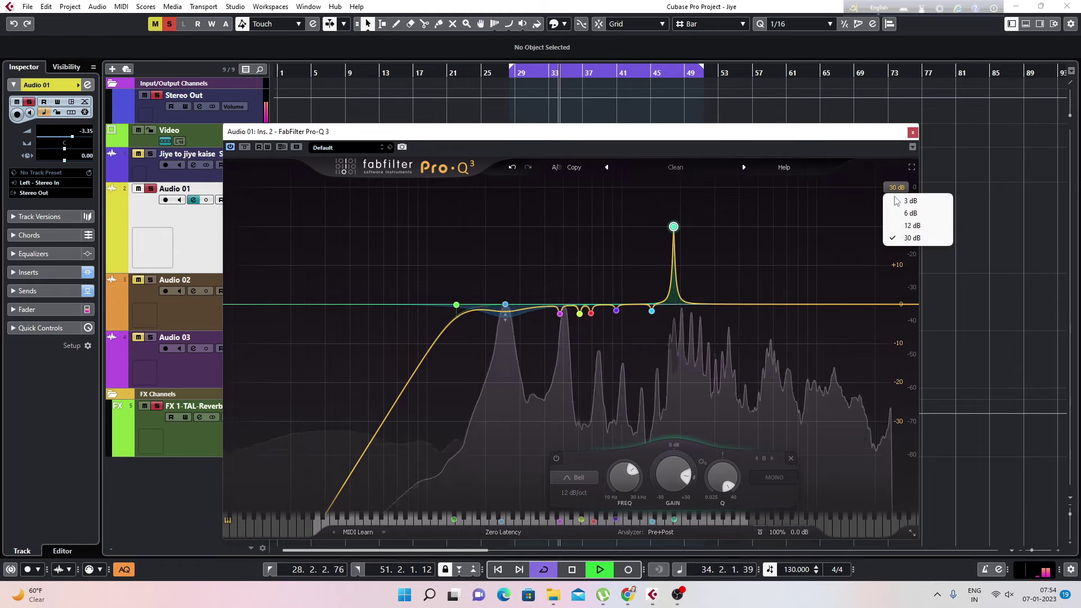
{"action": "left_click", "coordinate": [912, 226]}
{"action": "mouse_move", "coordinate": [504, 302]}
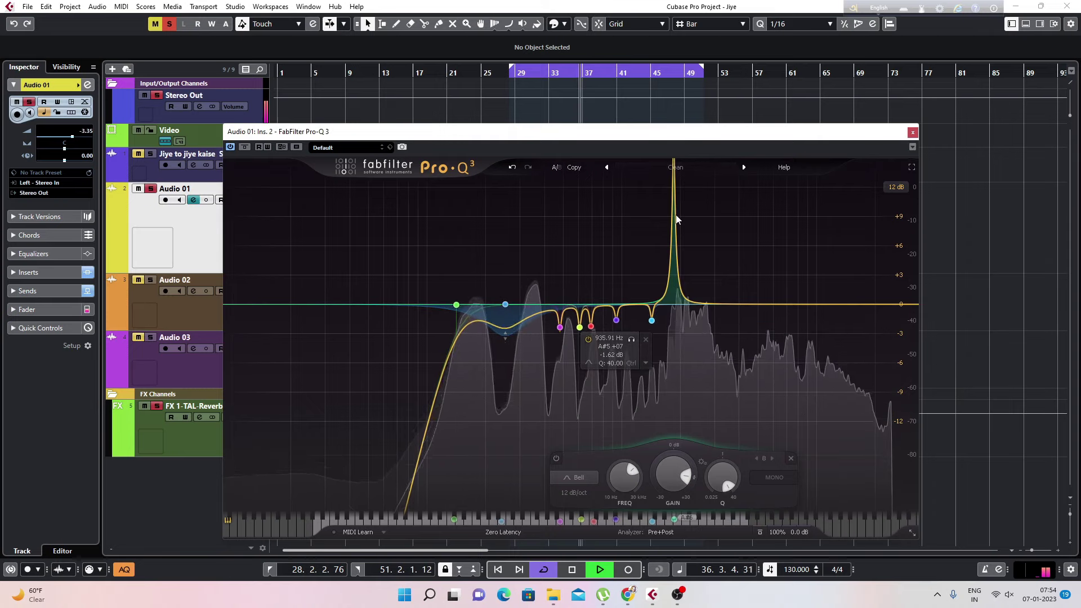
{"action": "mouse_move", "coordinate": [679, 234]}
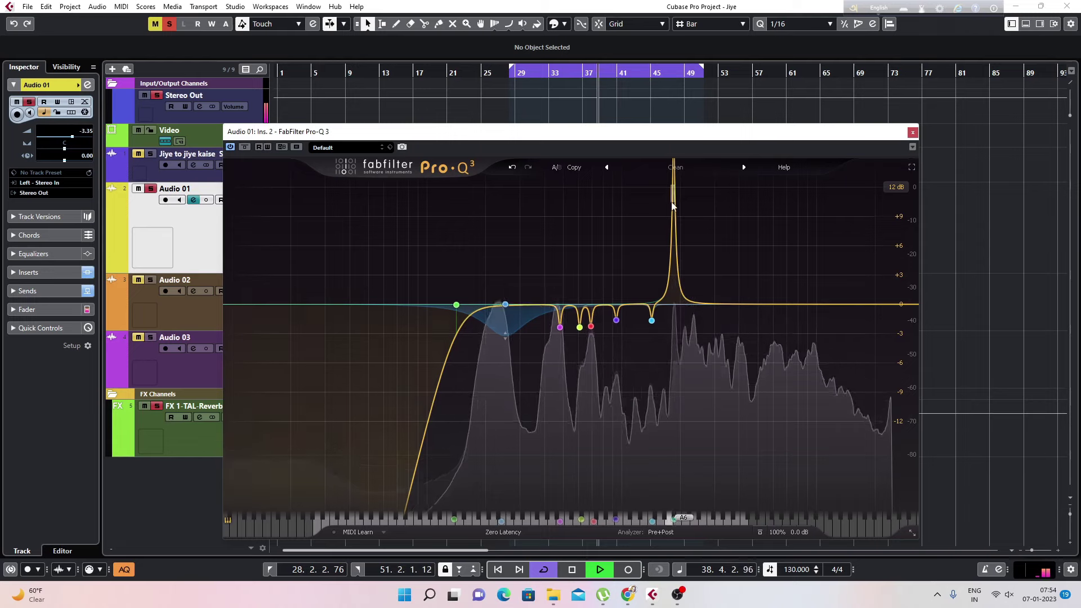
{"action": "left_click", "coordinate": [896, 188]}
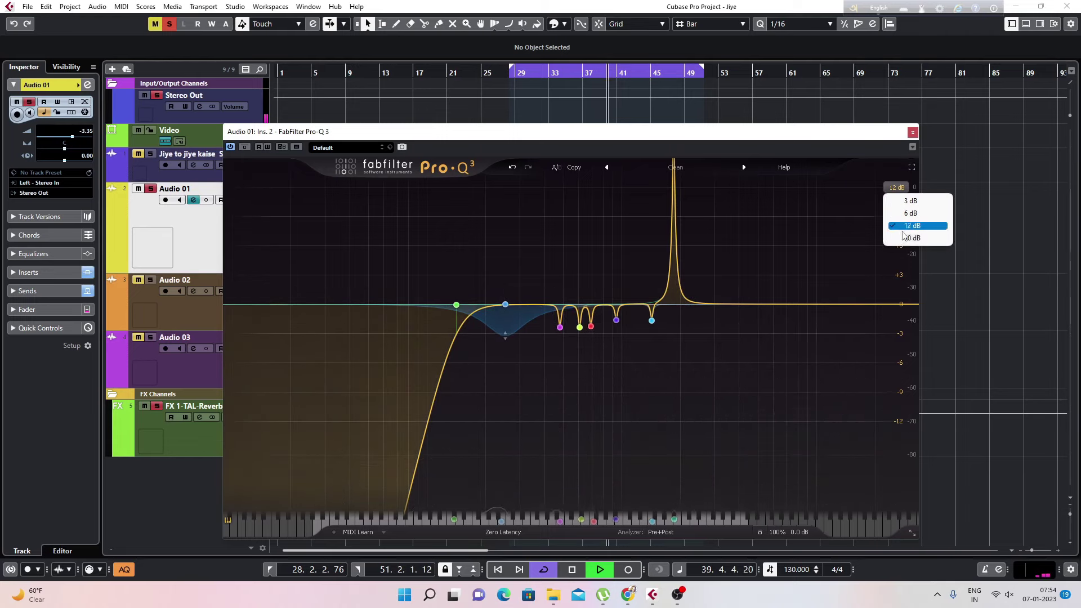
{"action": "left_click", "coordinate": [897, 237]}
- Lower the boosted bell to about 5.5 dB near 1920 Hz, using the 12 dB display range, and set the low cut's slope to 18 dB/oct
{"action": "mouse_move", "coordinate": [677, 229]}
{"action": "left_click_drag", "start_coordinate": [674, 227], "coordinate": [676, 282]}
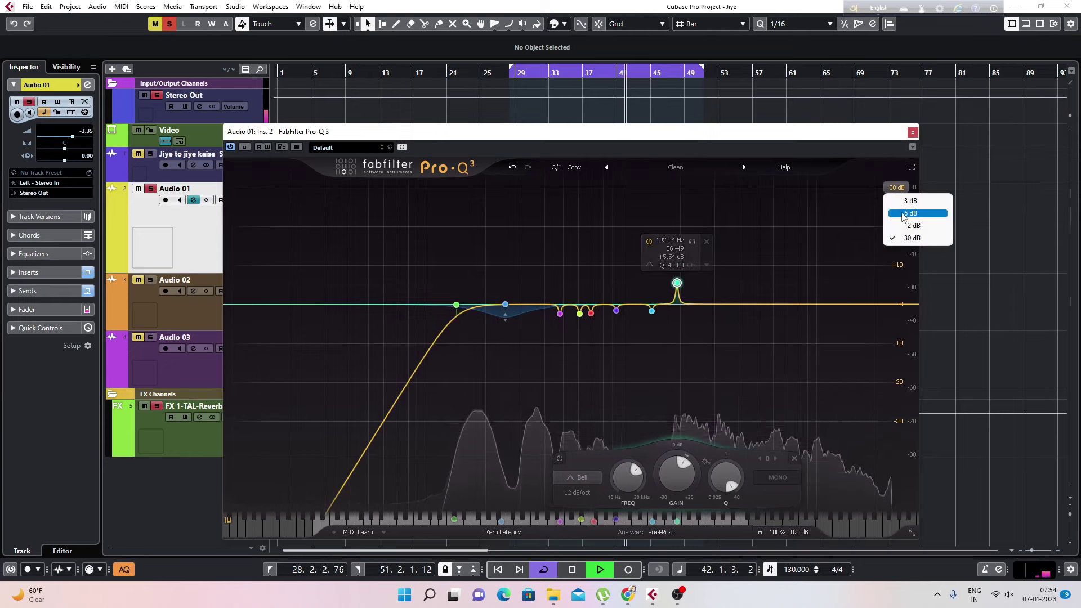
{"action": "left_click", "coordinate": [912, 225]}
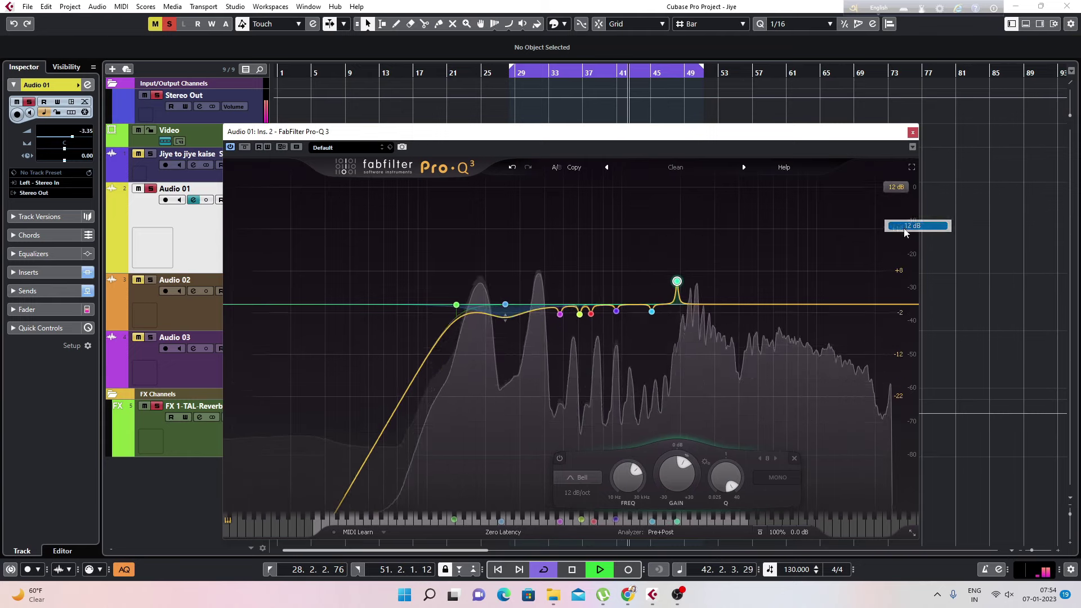
{"action": "left_click", "coordinate": [456, 306]}
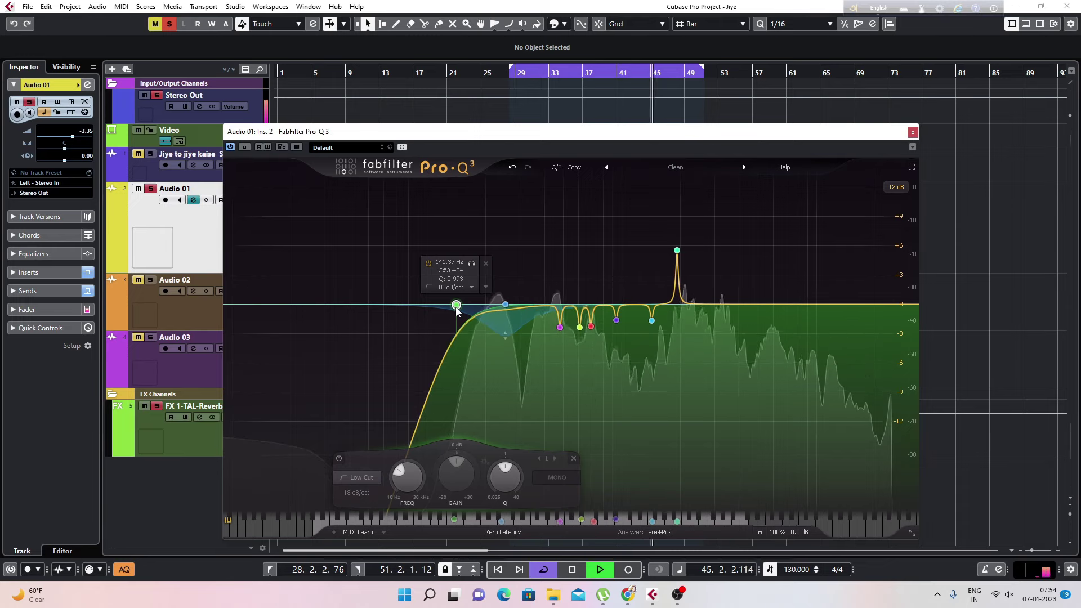
- Turn the boosted bell into a narrow cut and add three more narrow cuts of about 2 dB at resonances higher up the spectrum
{"action": "mouse_move", "coordinate": [677, 256]}
{"action": "left_click_drag", "start_coordinate": [676, 254], "coordinate": [703, 188]}
{"action": "scroll", "coordinate": [695, 259], "scroll_direction": "up", "scroll_amount": 8}
{"action": "left_click_drag", "start_coordinate": [717, 211], "coordinate": [727, 191]}
{"action": "left_click_drag", "start_coordinate": [741, 211], "coordinate": [785, 321]}
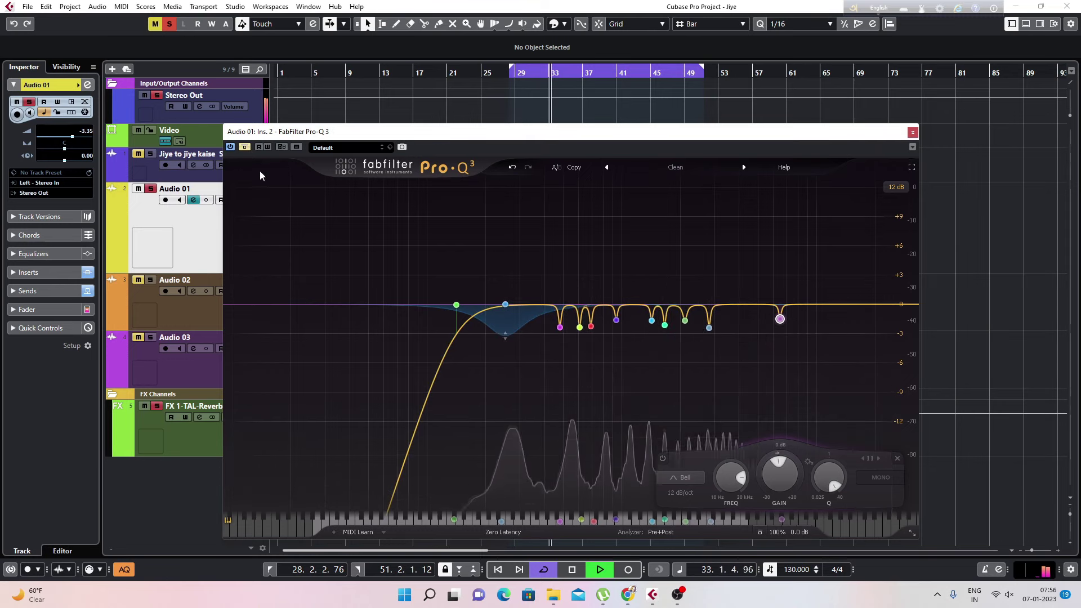
- Turn off the Pro-Q 3 bypass and listen to the equalized vocal
{"action": "left_click", "coordinate": [244, 147]}
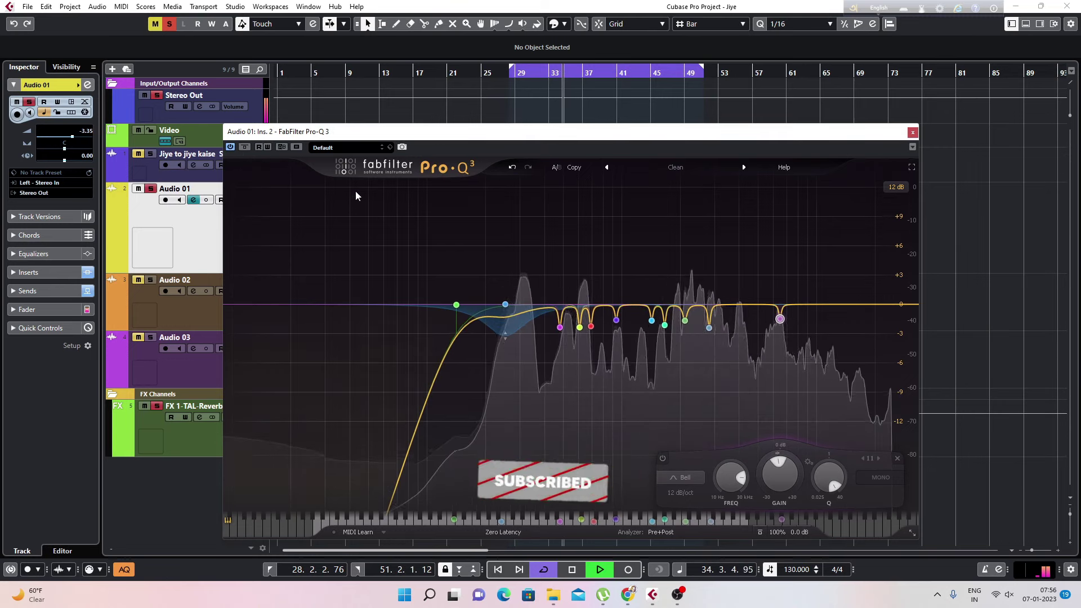
{"action": "key", "text": "KP_1"}
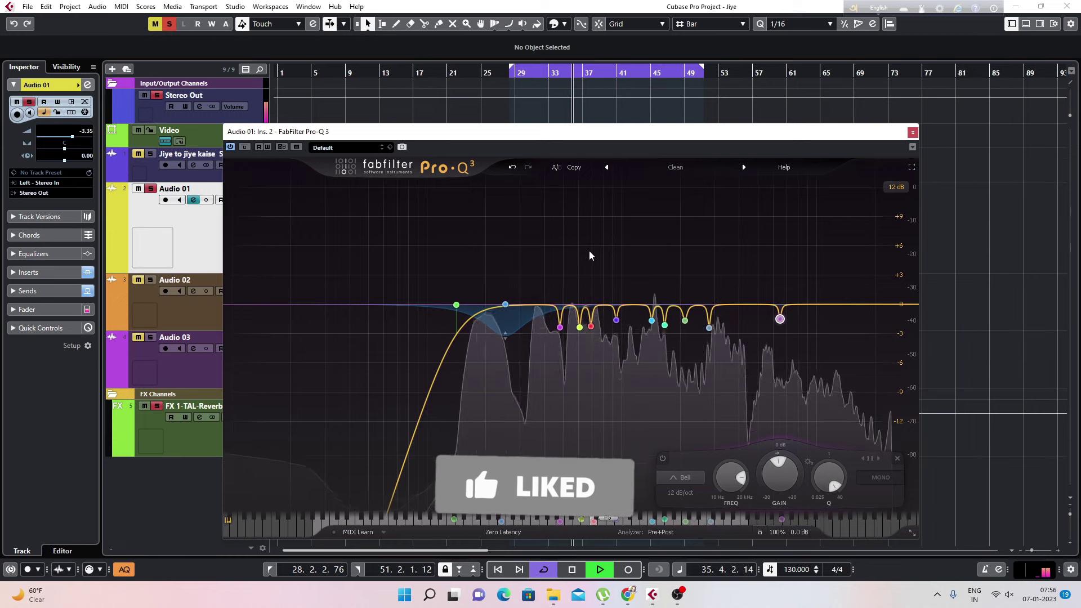
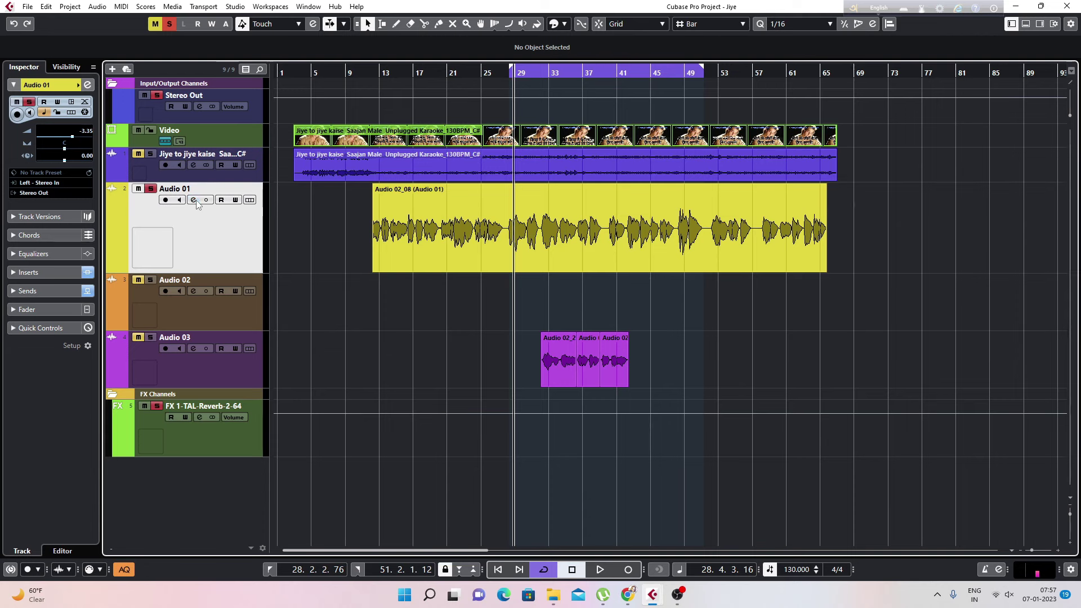
- Insert the FabFilter Pro-DS (Mono) de-esser in the third insert slot of the Audio 01 channel
{"action": "left_click", "coordinate": [195, 201]}
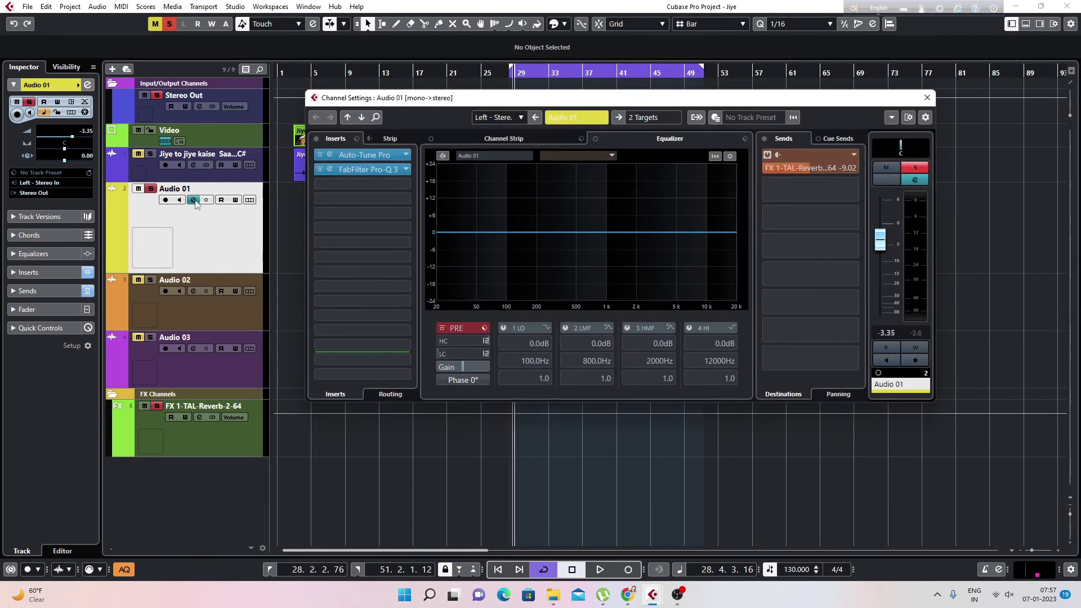
{"action": "left_click", "coordinate": [329, 184]}
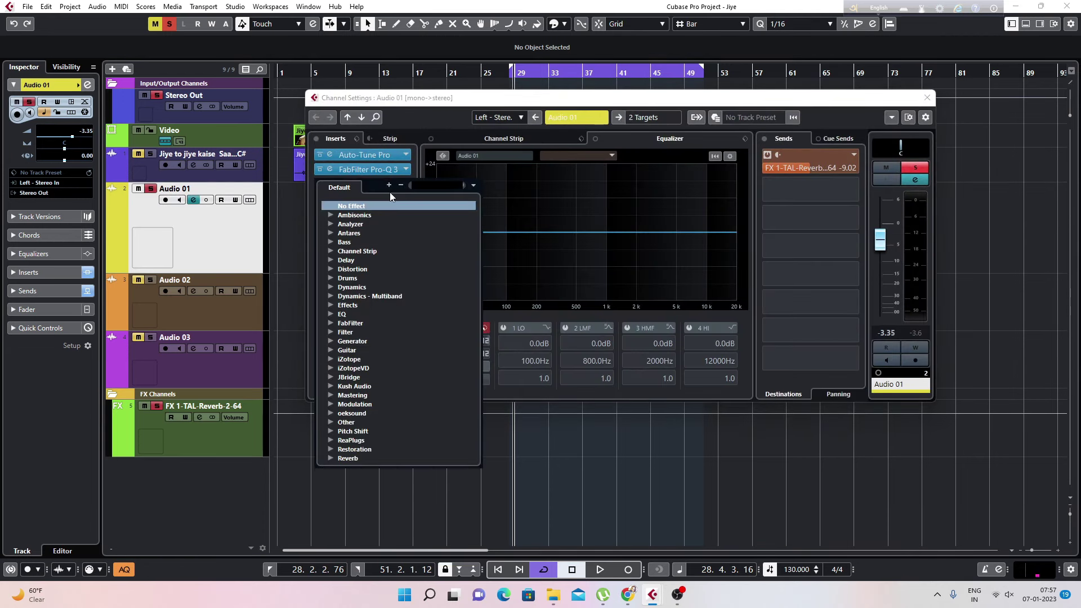
{"action": "type", "text": "pro"}
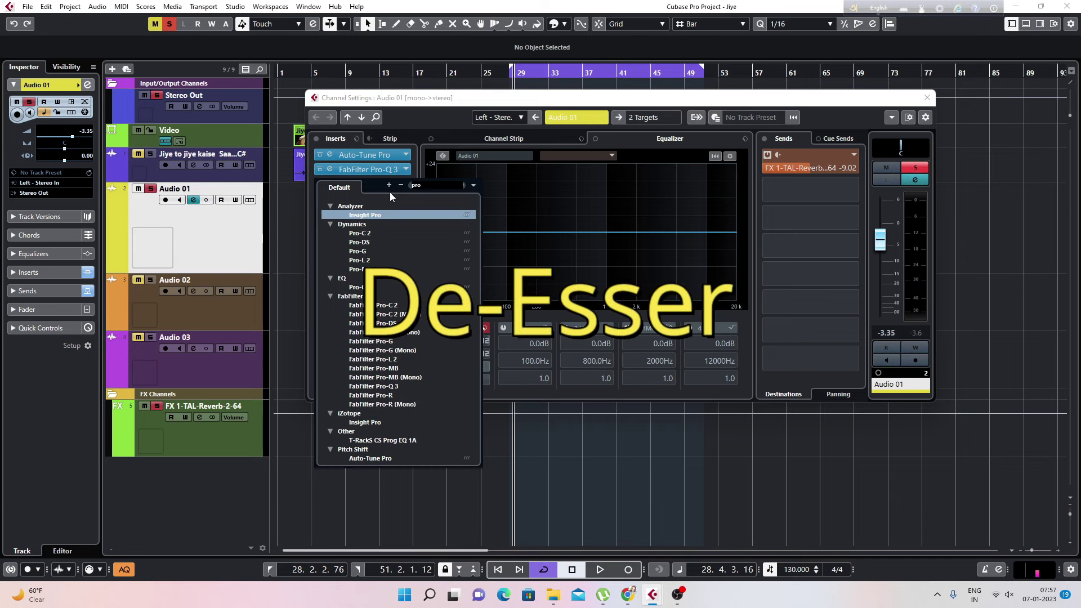
{"action": "left_click", "coordinate": [361, 333]}
- Listen to the looped vocal passage through Pro-DS at its default setting, check its threshold, and close the plug-in
{"action": "key", "text": "space"}
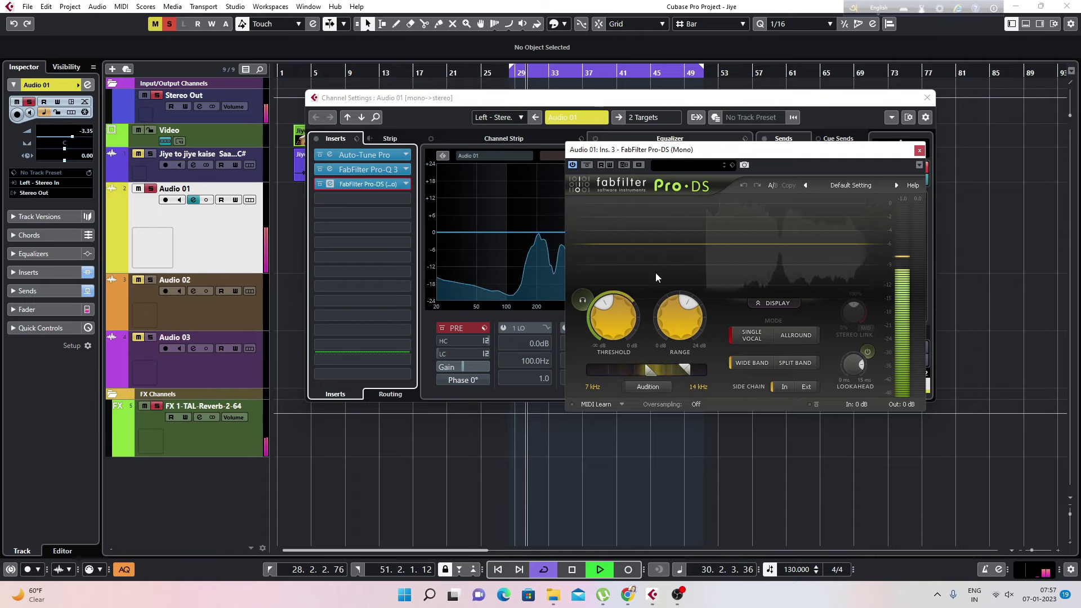
{"action": "mouse_move", "coordinate": [628, 320]}
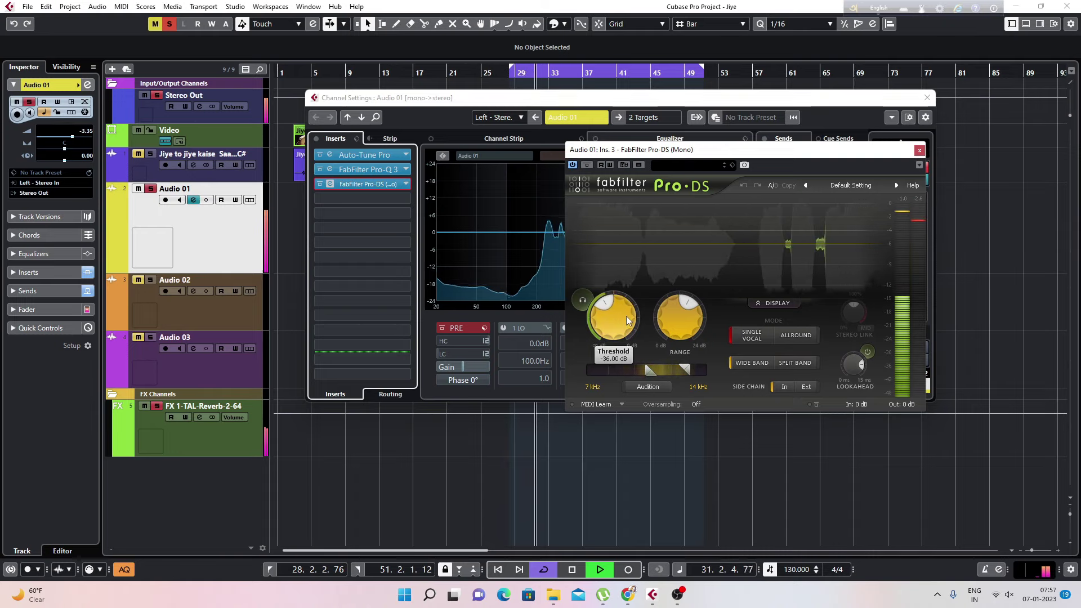
{"action": "key", "text": "space"}
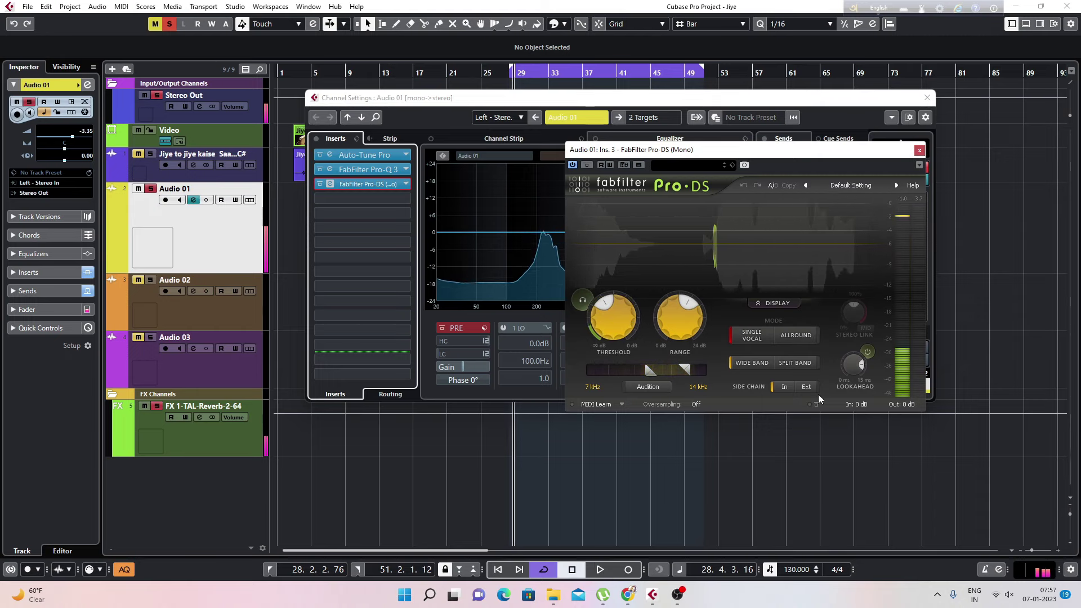
{"action": "key", "text": "space"}
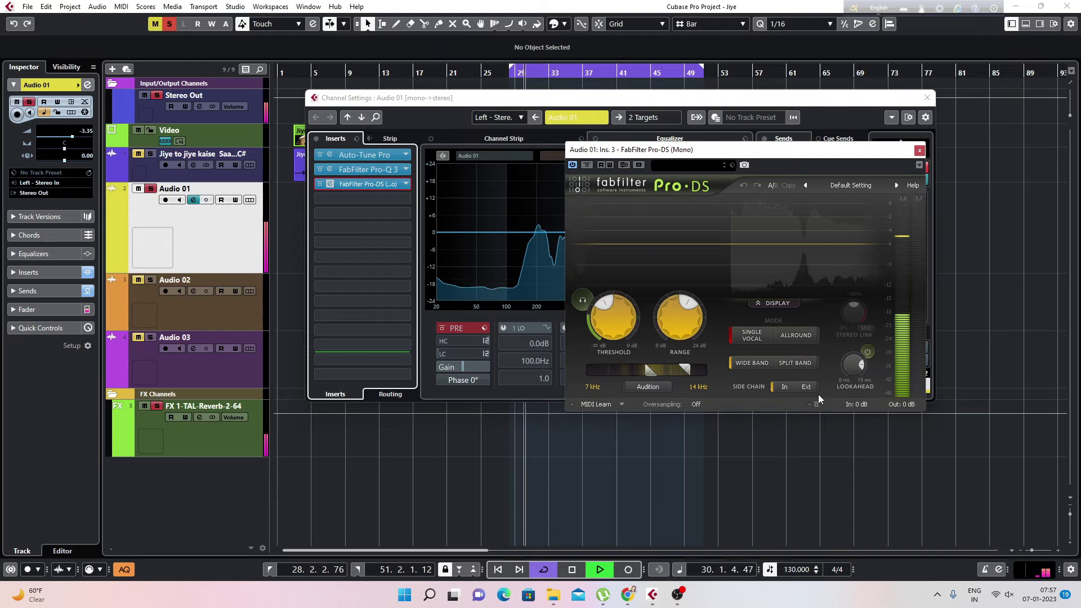
{"action": "key", "text": "space"}
{"action": "key", "text": "space"}
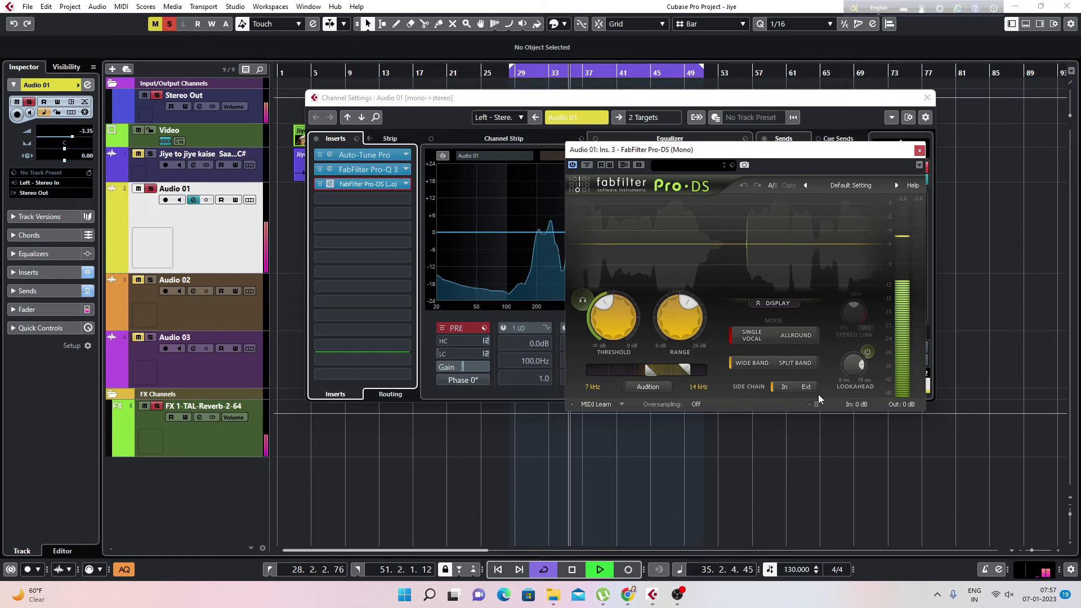
{"action": "key", "text": "space"}
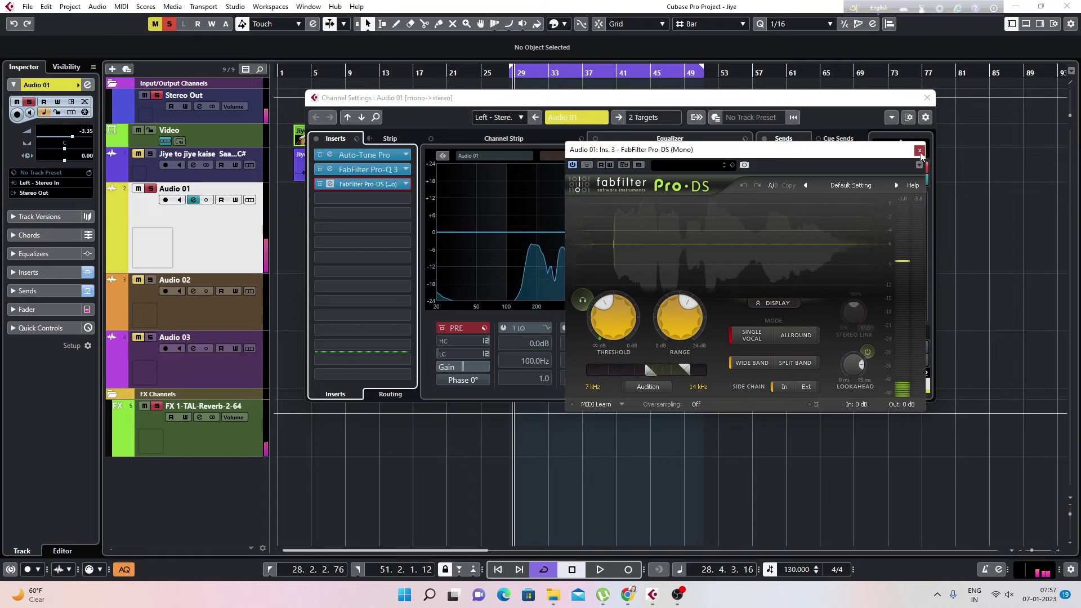
{"action": "left_click", "coordinate": [919, 150]}
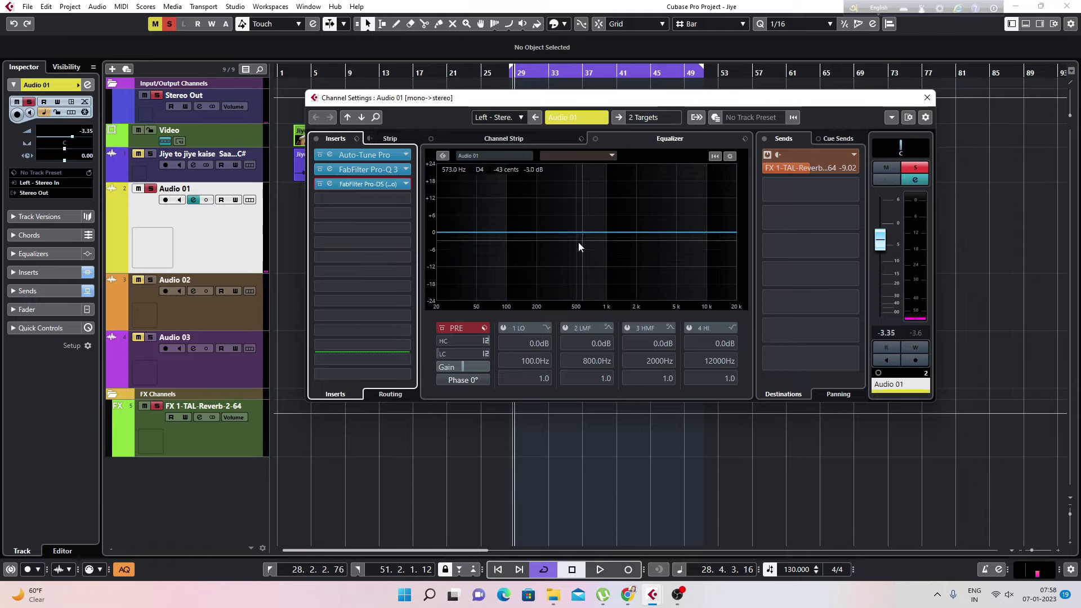
- Insert the Tube Compressor in the fourth insert slot of Audio 01, after the de-esser, and reposition its window
{"action": "left_click", "coordinate": [337, 198]}
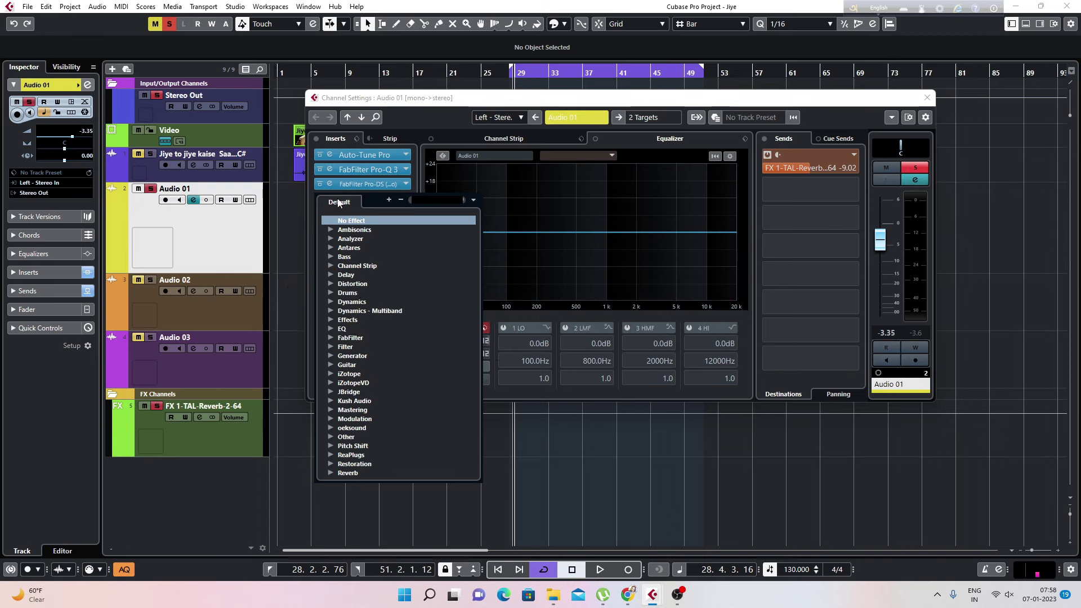
{"action": "type", "text": "compre"}
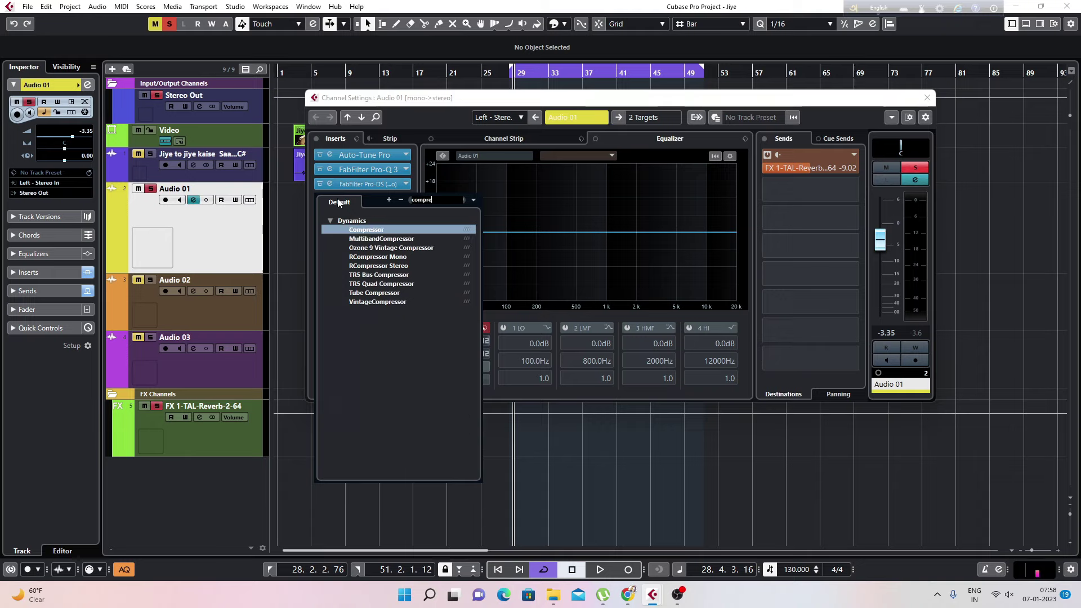
{"action": "key", "text": "BackSpace"}
{"action": "key", "text": "BackSpace"}
{"action": "key", "text": "BackSpace"}
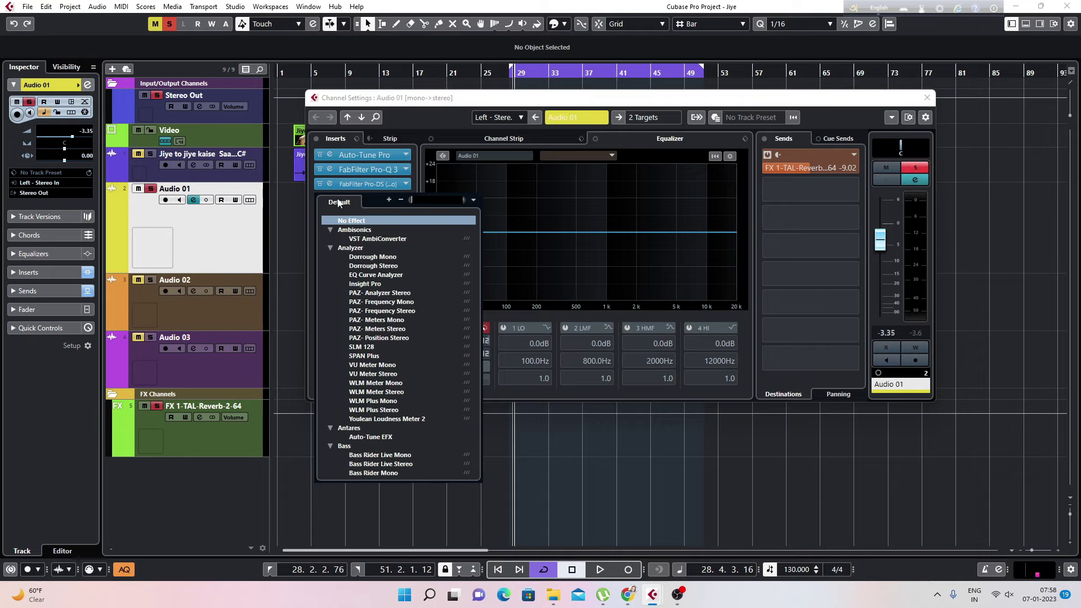
{"action": "type", "text": "tube"}
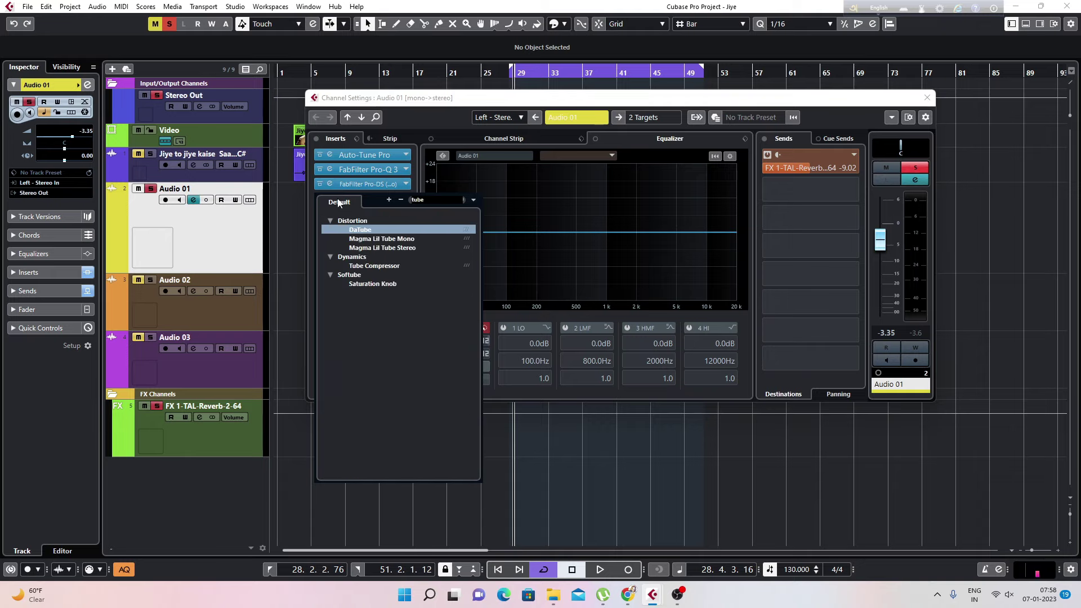
{"action": "left_click", "coordinate": [383, 266]}
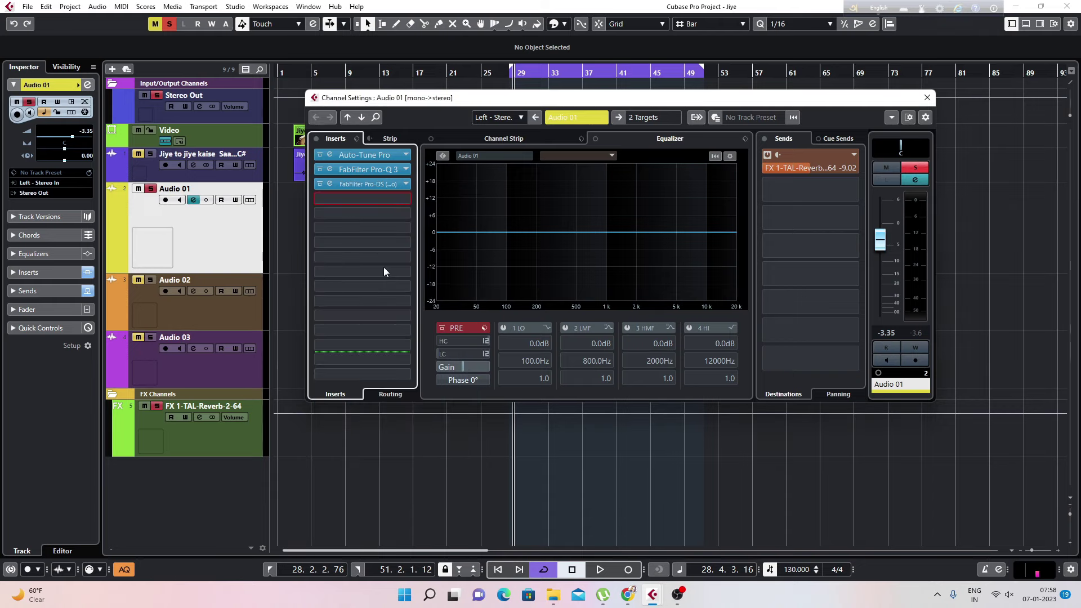
{"action": "left_click_drag", "start_coordinate": [410, 218], "coordinate": [453, 145]}
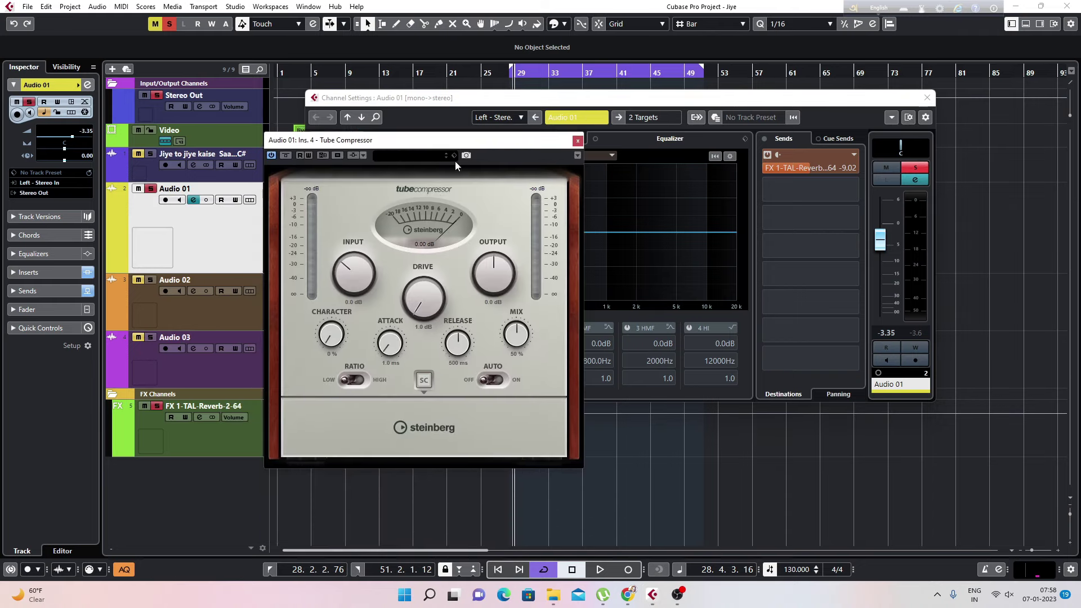
- Clear the Tube Compressor's preset search filter and load the AM Male Vocal 1 preset
{"action": "left_click", "coordinate": [412, 154]}
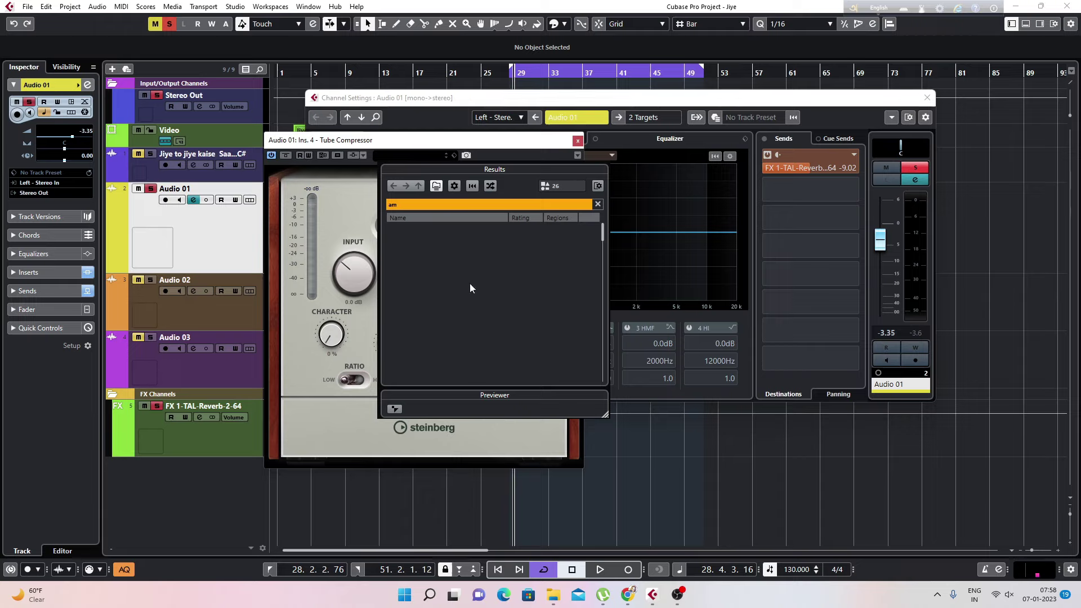
{"action": "left_click", "coordinate": [598, 204]}
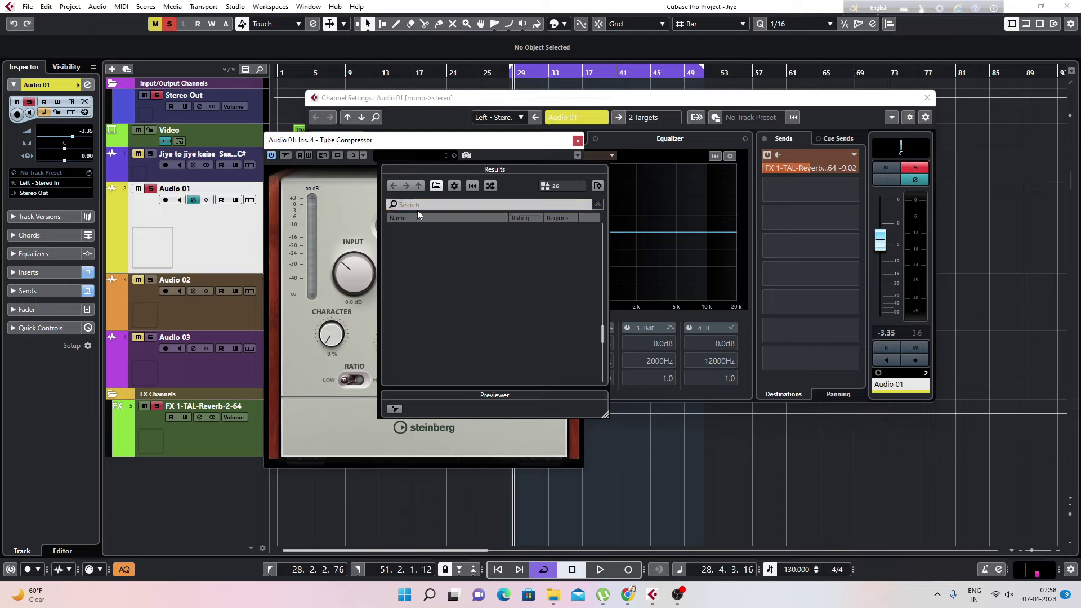
{"action": "left_click", "coordinate": [409, 204]}
{"action": "left_click", "coordinate": [435, 158]}
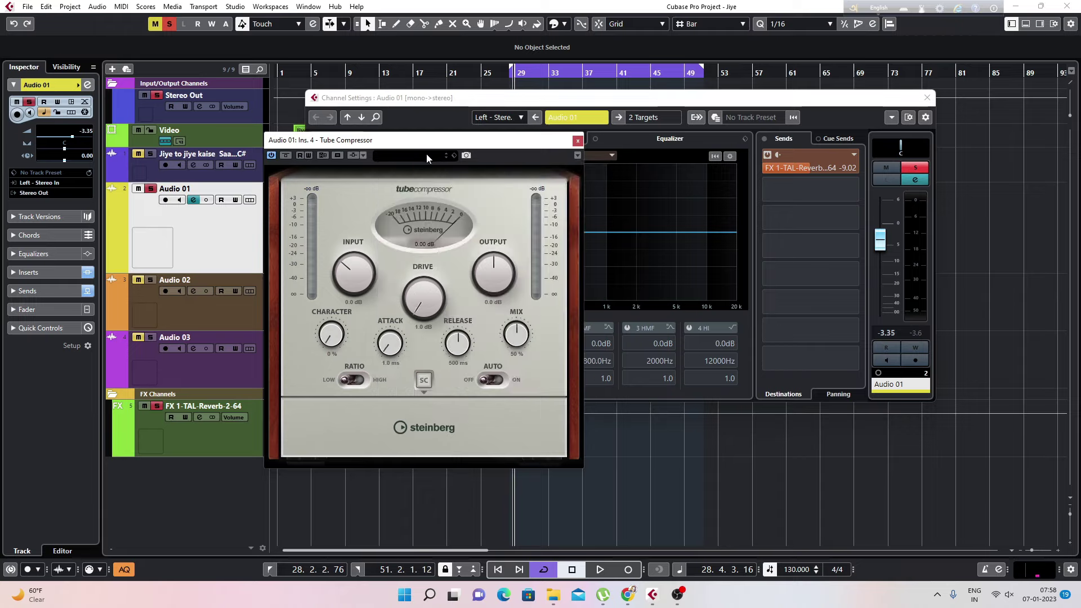
{"action": "left_click", "coordinate": [401, 153]}
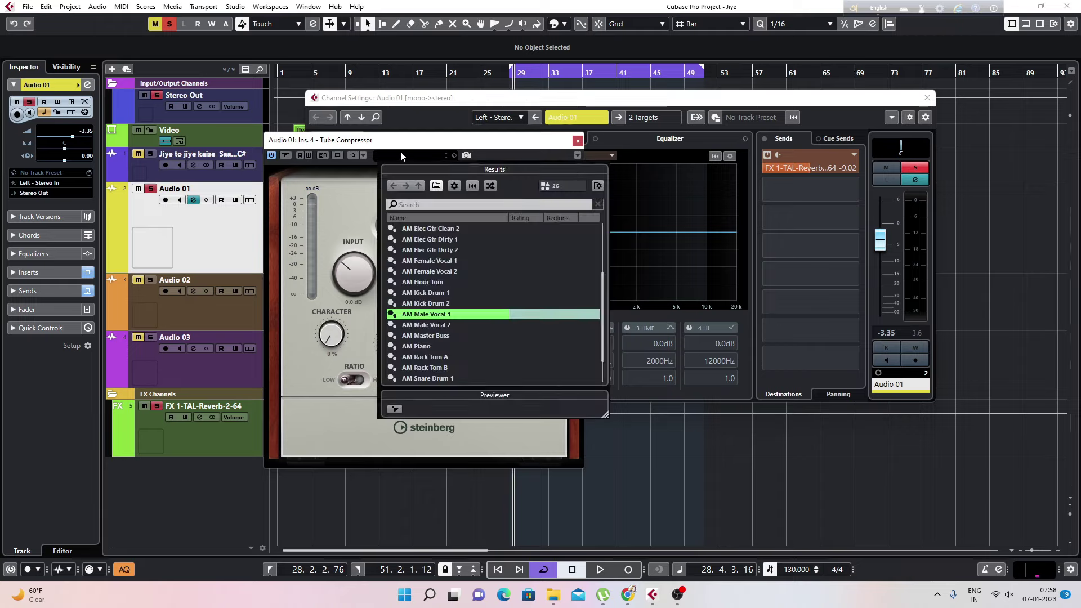
{"action": "left_click", "coordinate": [399, 316]}
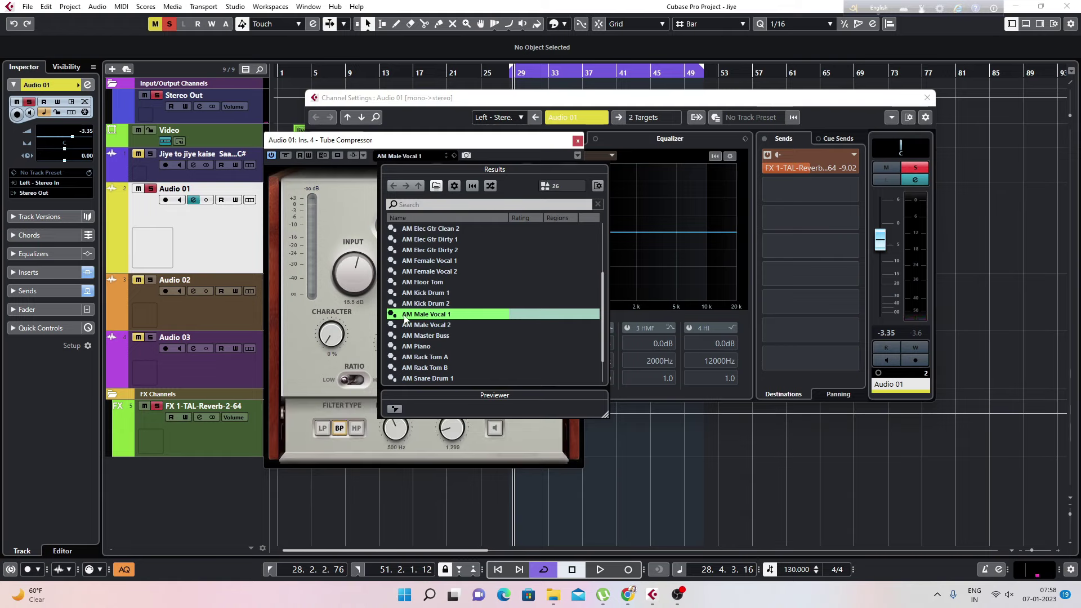
- Load the AM Male Vocal 1 preset in Audio 01's Tube Compressor and audition the vocal through it
{"action": "double_click", "coordinate": [403, 318]}
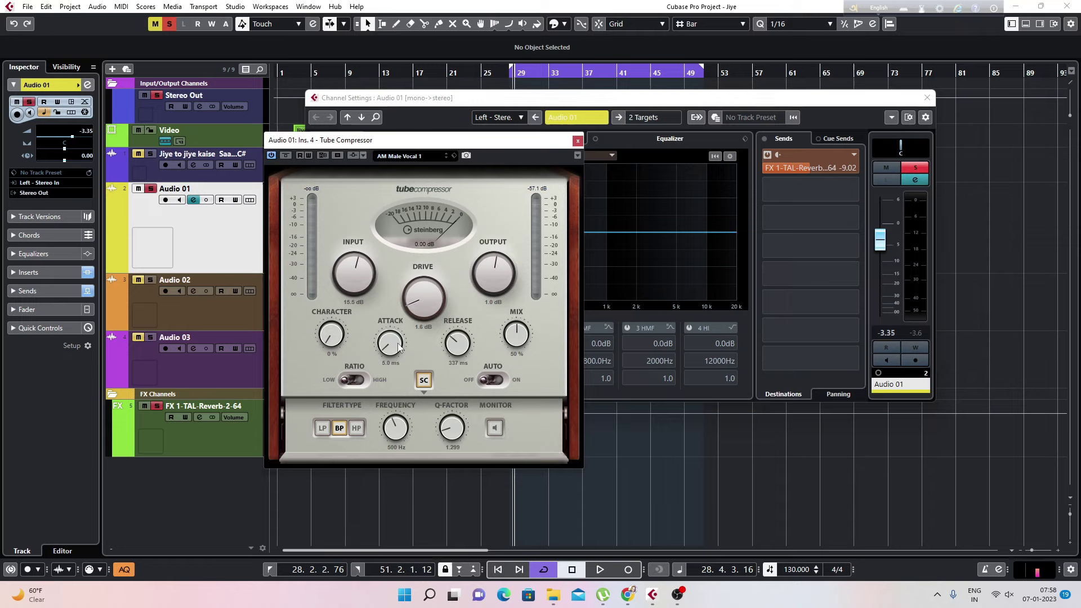
{"action": "key", "text": "space"}
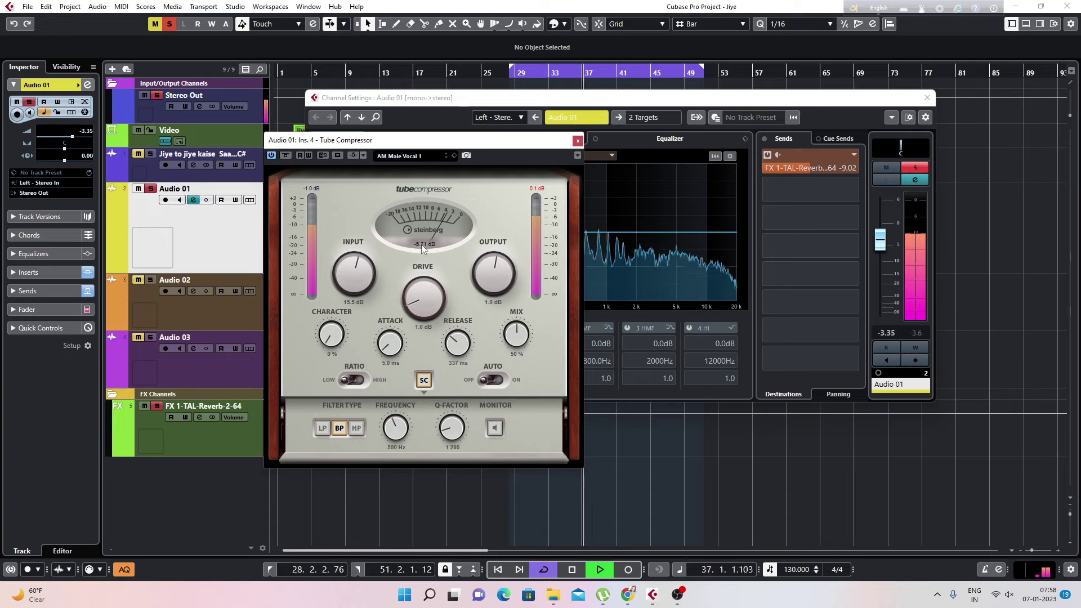
{"action": "key", "text": "space"}
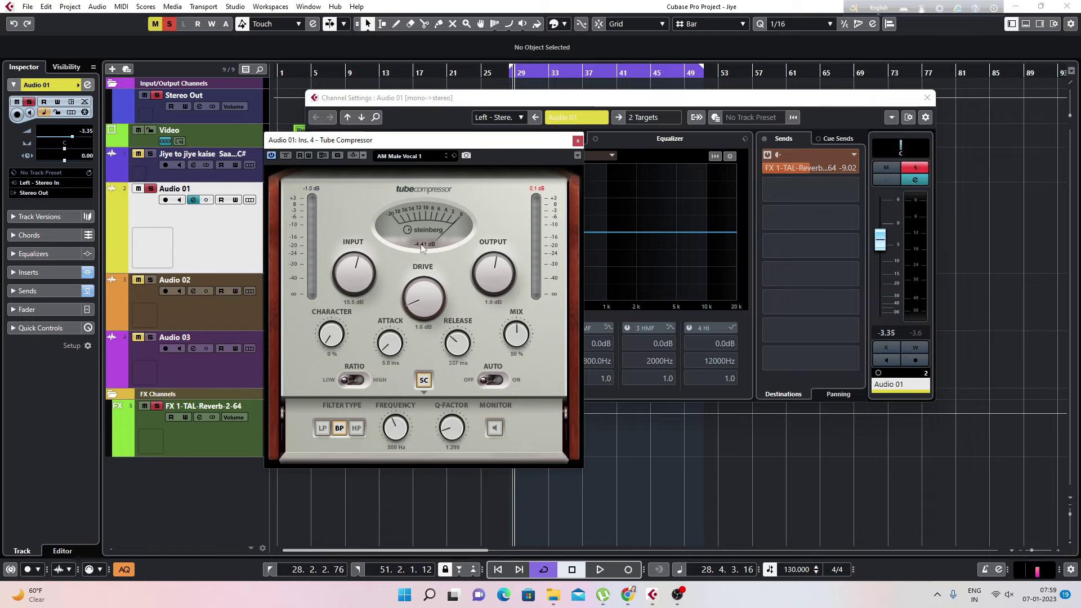
{"action": "key", "text": "space"}
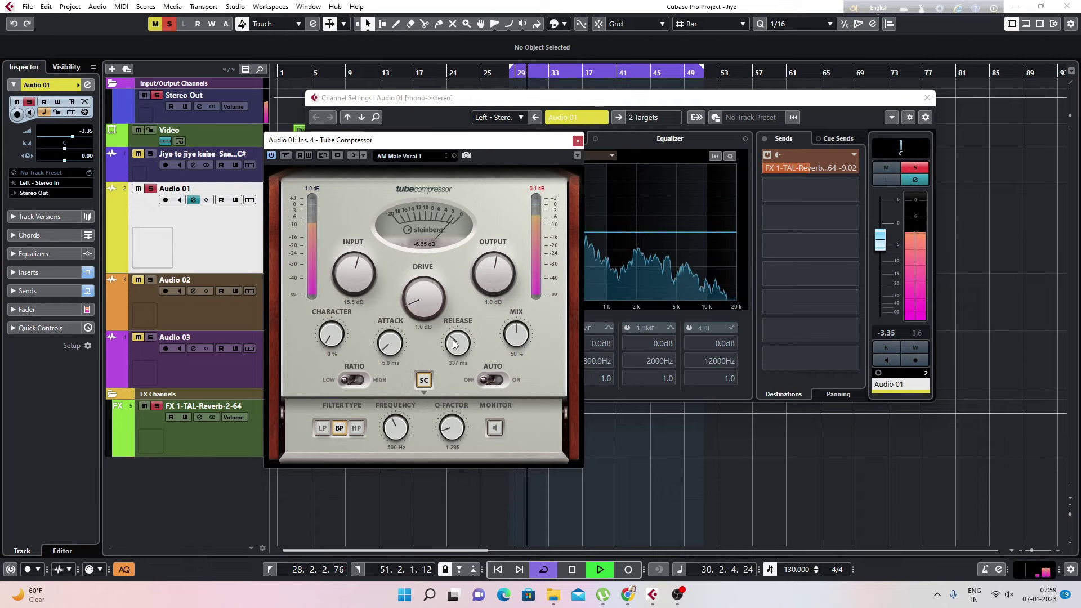
- Set the Tube Compressor's release to 262 ms and its attack to 10.0 ms during playback
{"action": "left_click_drag", "start_coordinate": [454, 344], "coordinate": [455, 350]}
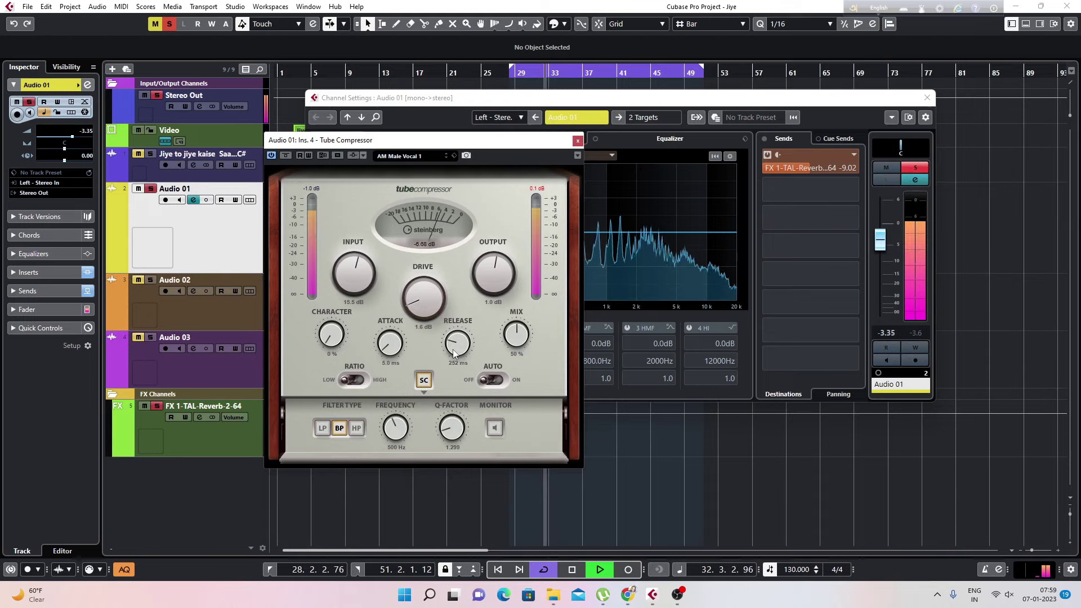
{"action": "left_click_drag", "start_coordinate": [453, 349], "coordinate": [453, 348]}
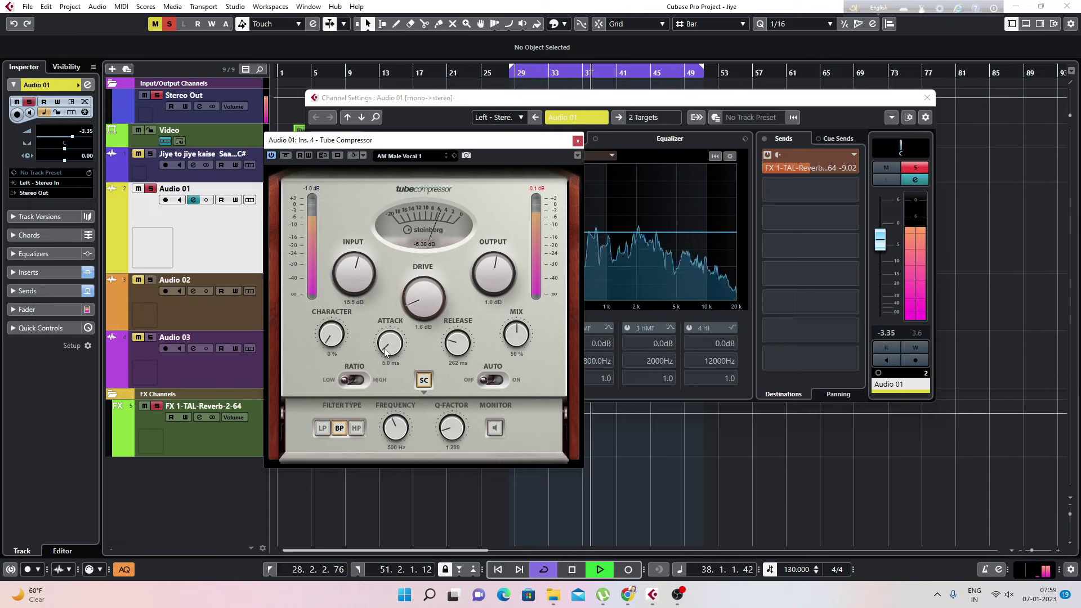
{"action": "scroll", "coordinate": [385, 345], "scroll_direction": "up", "scroll_amount": 2}
{"action": "scroll", "coordinate": [385, 347], "scroll_direction": "up", "scroll_amount": 3}
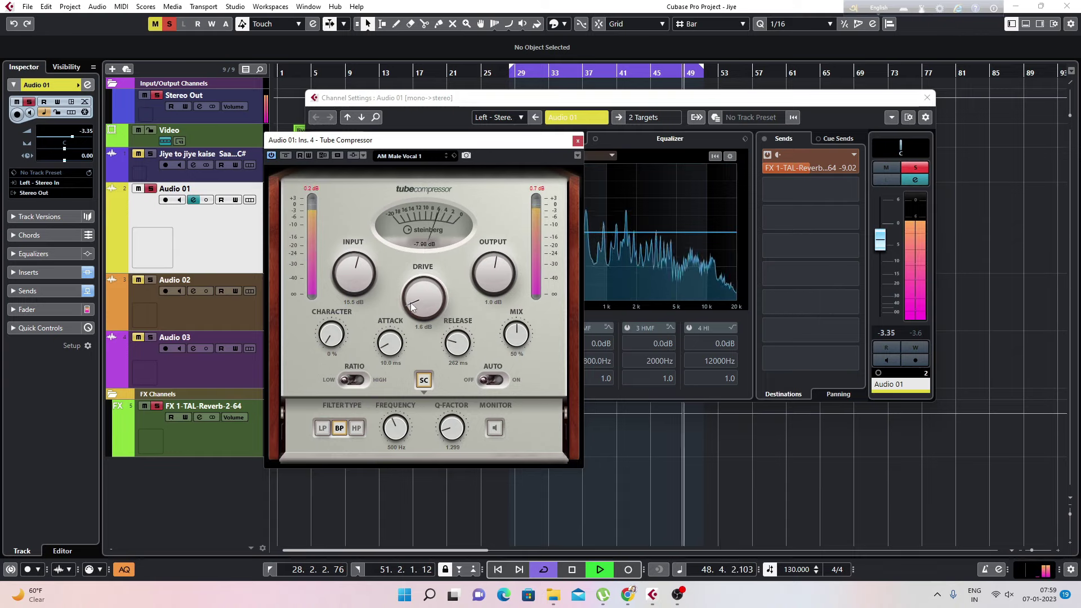
- Set the Tube Compressor's drive to 1.0 dB, stop playback and close the plug-in window
{"action": "left_click_drag", "start_coordinate": [411, 308], "coordinate": [411, 307]}
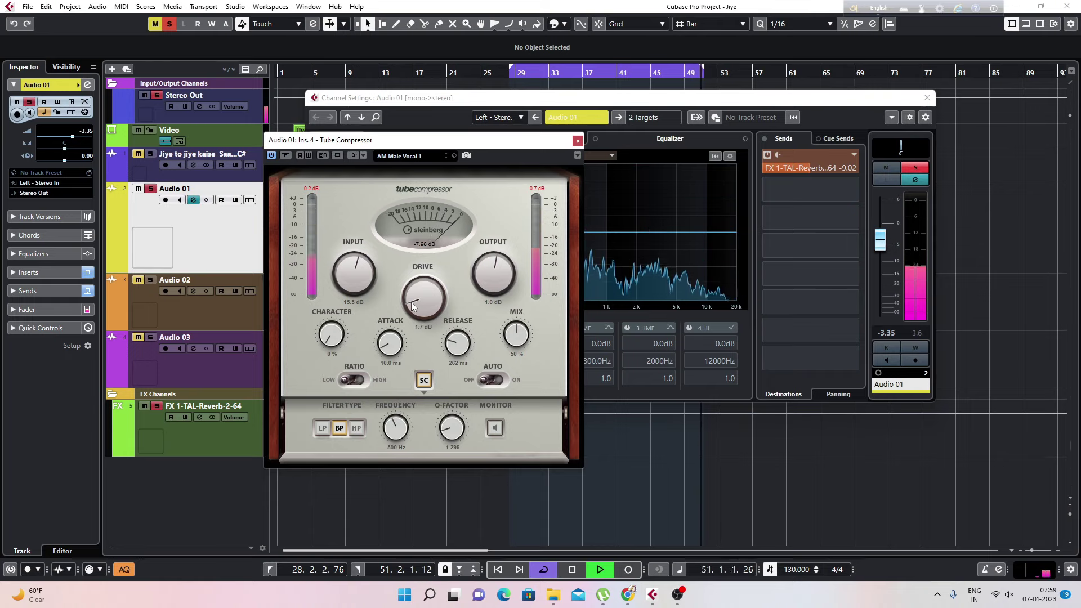
{"action": "left_click_drag", "start_coordinate": [411, 307], "coordinate": [411, 308]}
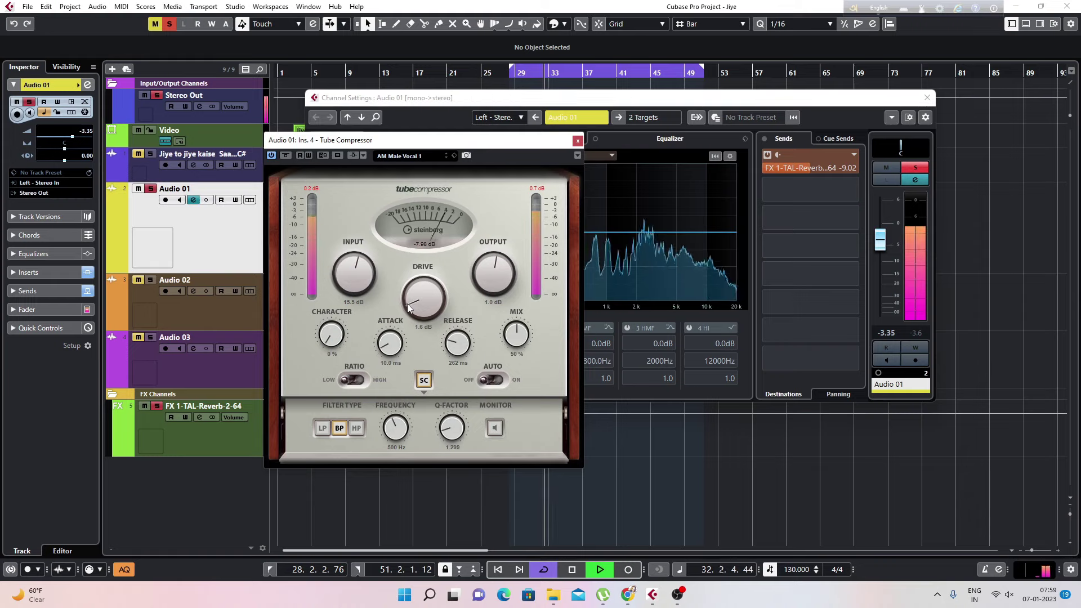
{"action": "scroll", "coordinate": [408, 308], "scroll_direction": "up", "scroll_amount": 1}
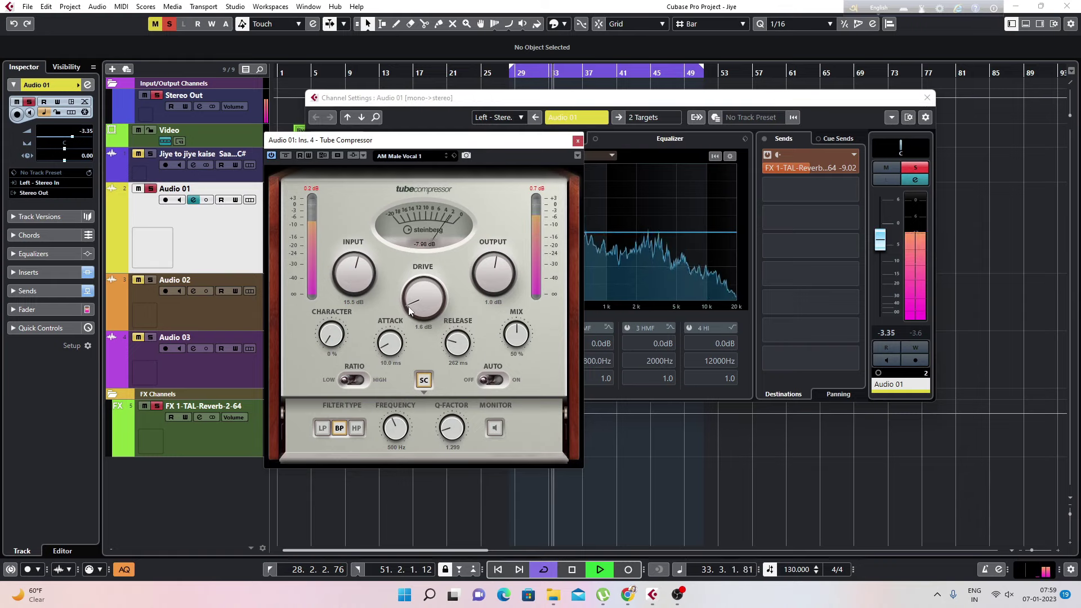
{"action": "scroll", "coordinate": [409, 311], "scroll_direction": "down", "scroll_amount": 1}
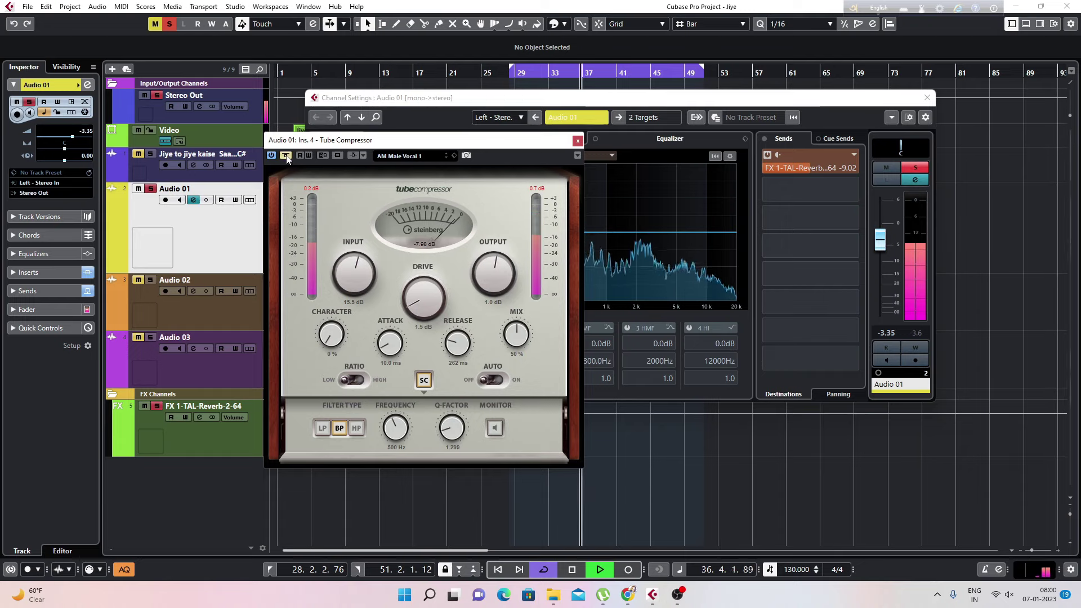
{"action": "key", "text": "space"}
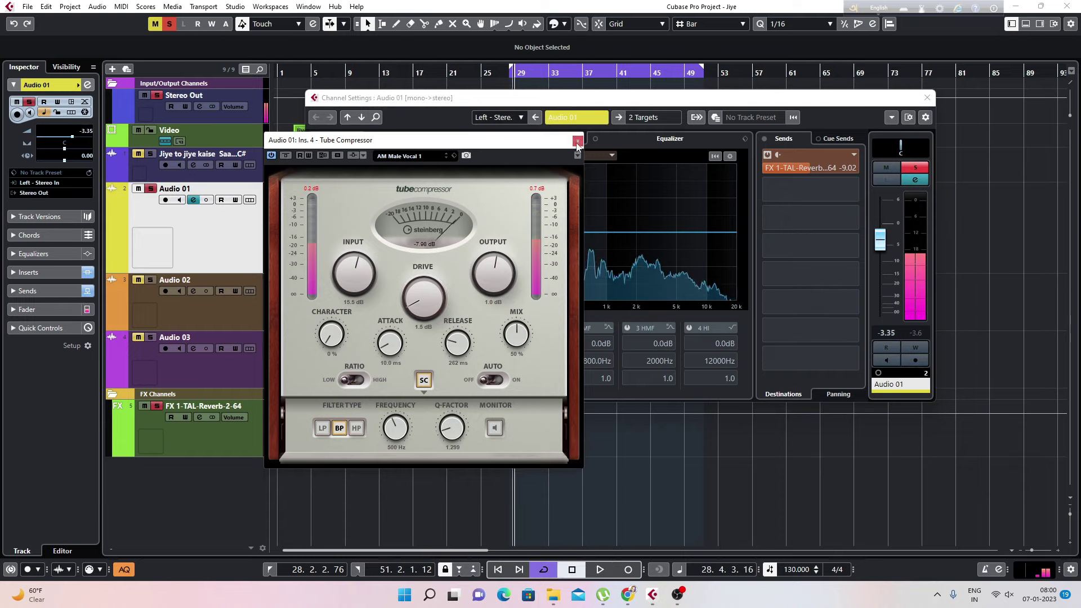
{"action": "left_click", "coordinate": [578, 140]}
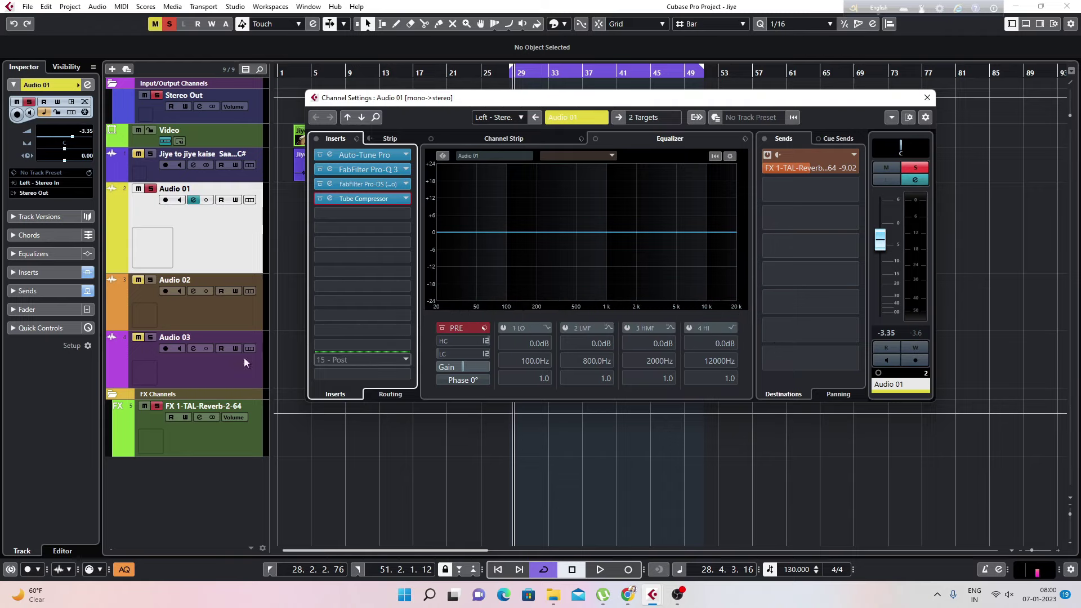
- Find the API equalizers and load the API-550B Mono in the fifth insert slot of Audio 01
{"action": "left_click", "coordinate": [346, 213]}
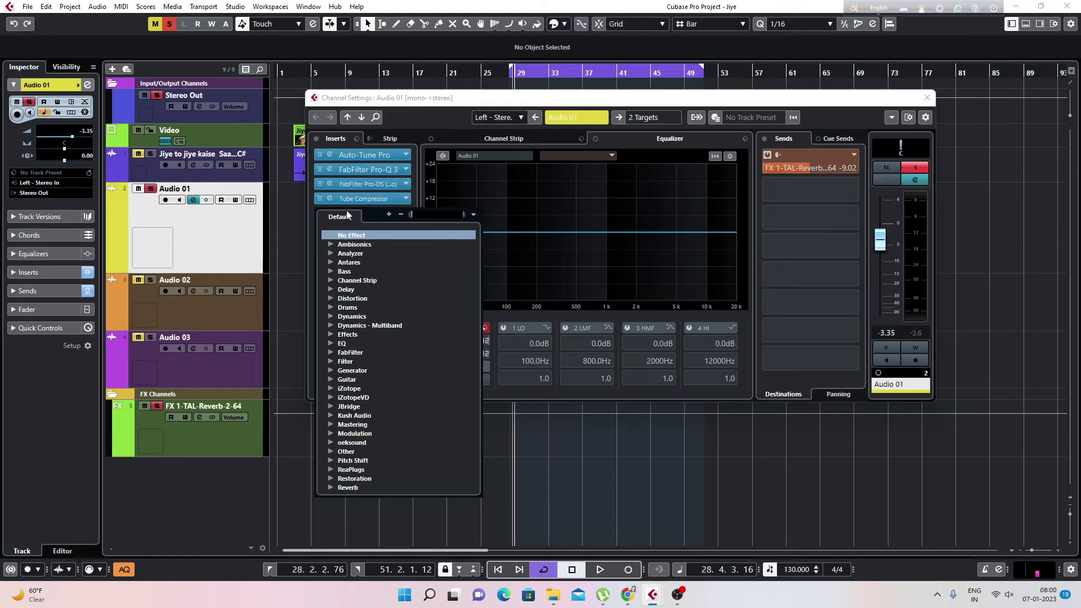
{"action": "type", "text": "api"}
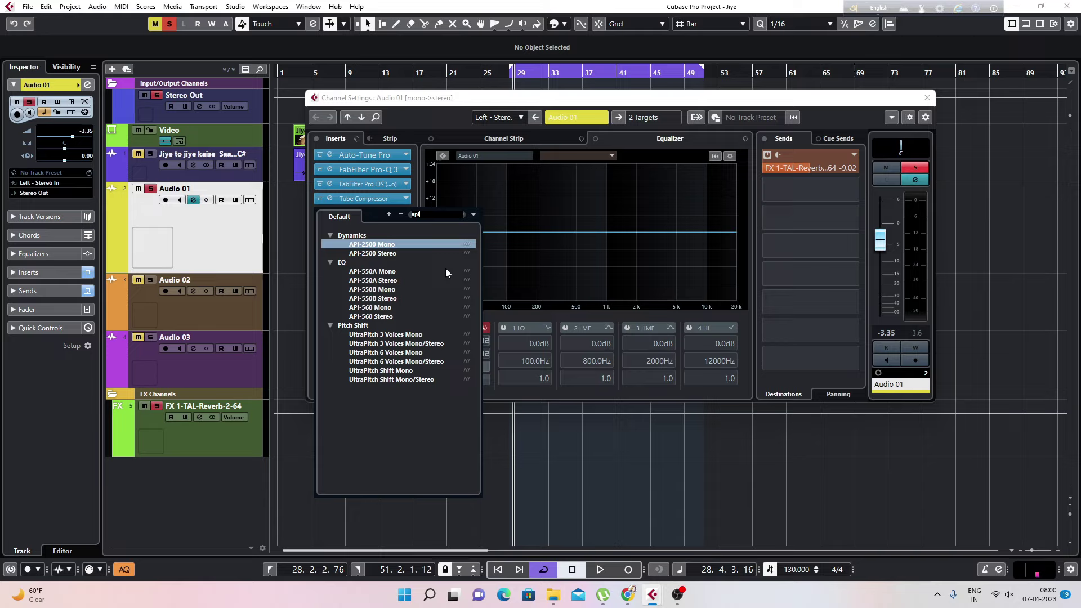
{"action": "left_click", "coordinate": [385, 299]}
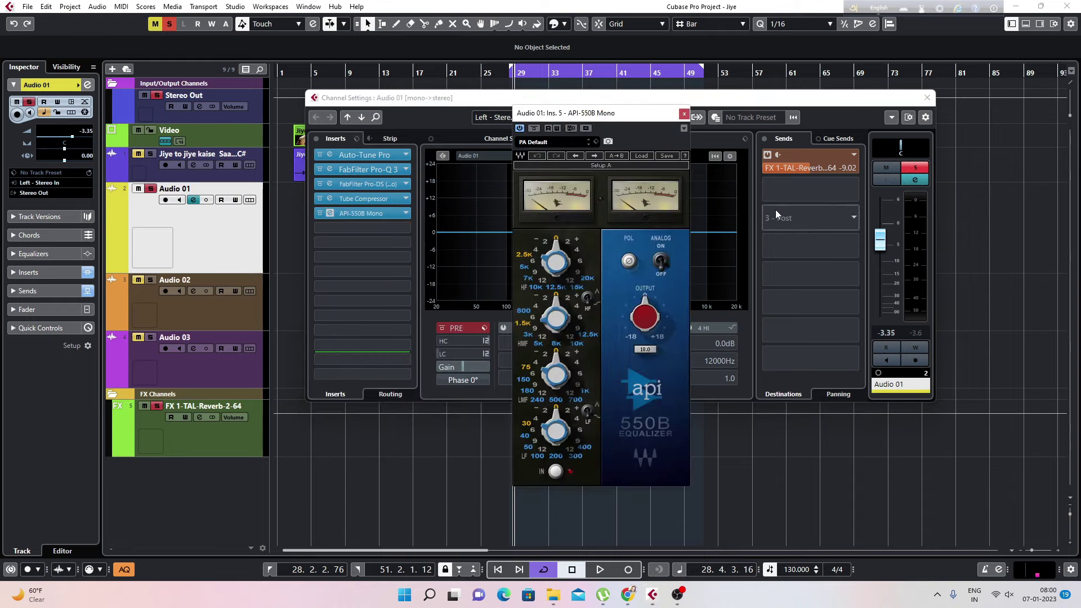
- Try a 2 dB boost on the API-550B's high-frequency band during playback
{"action": "key", "text": "space"}
{"action": "scroll", "coordinate": [555, 246], "scroll_direction": "up", "scroll_amount": 1}
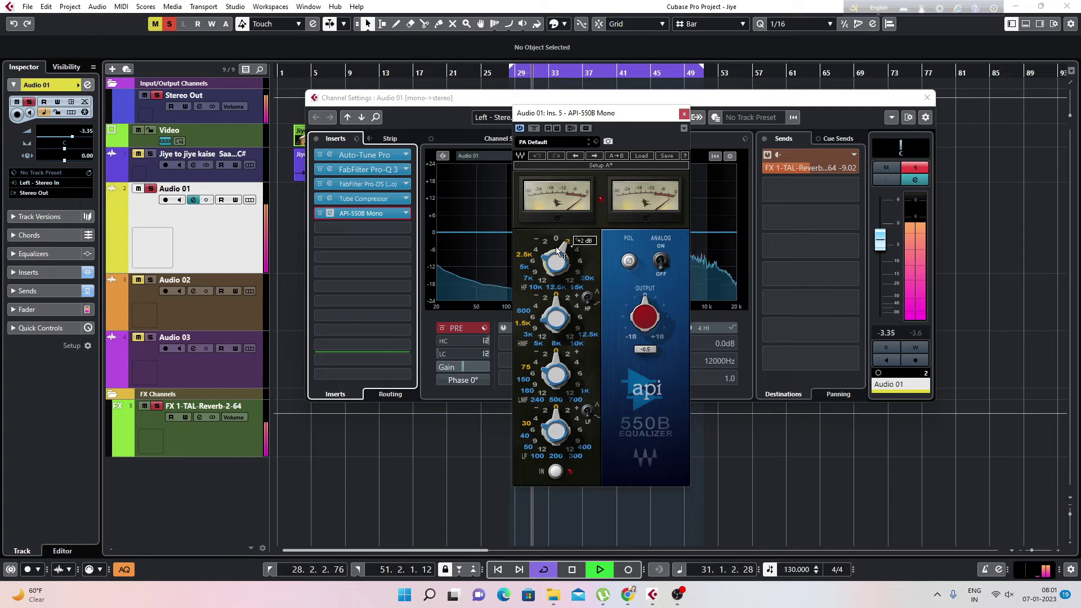
{"action": "scroll", "coordinate": [555, 246], "scroll_direction": "down", "scroll_amount": 1}
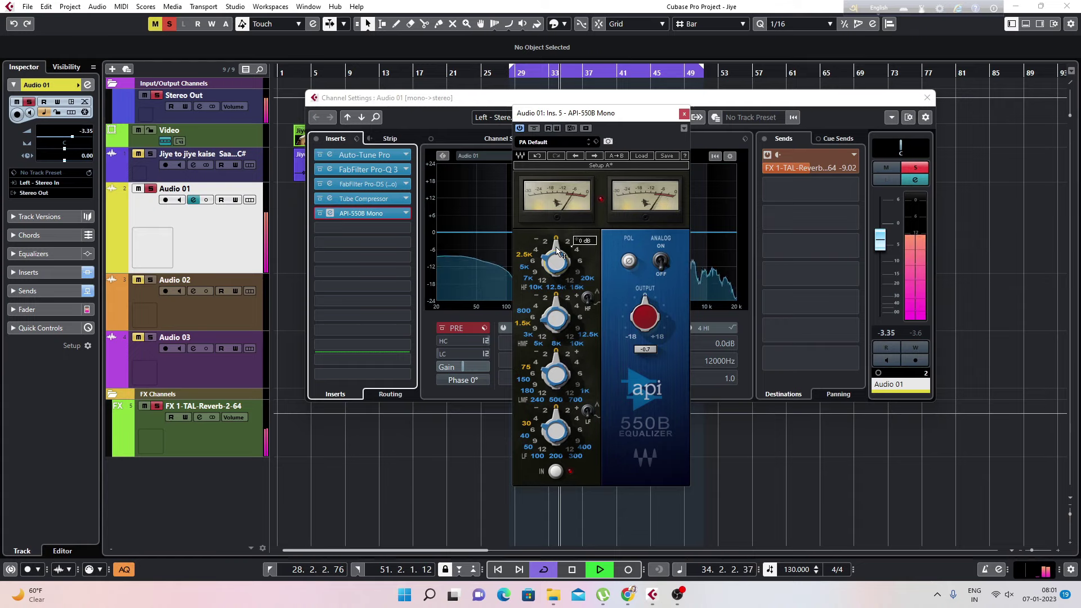
- Compare the vocal with the API-550B bypassed and active, and close its window and the channel settings
{"action": "left_click", "coordinate": [534, 128]}
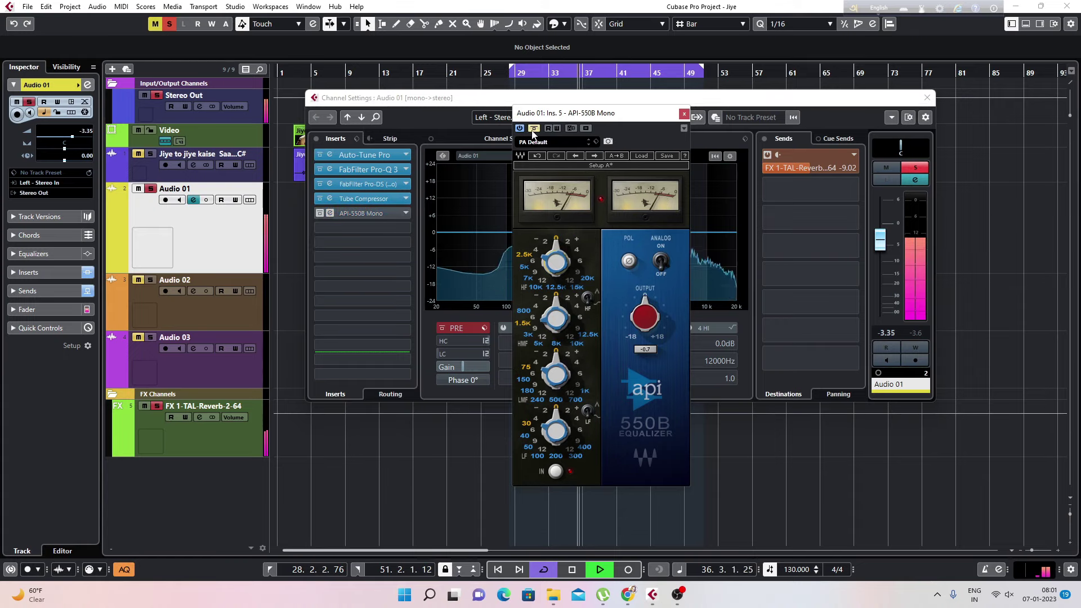
{"action": "left_click", "coordinate": [534, 129]}
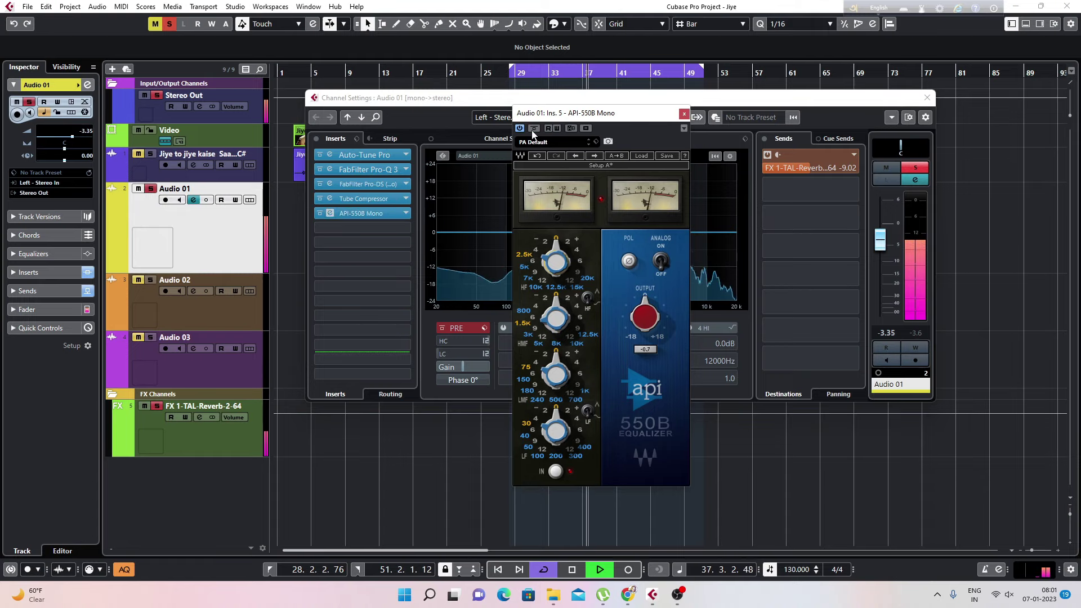
{"action": "left_click", "coordinate": [533, 128]}
{"action": "key", "text": "space"}
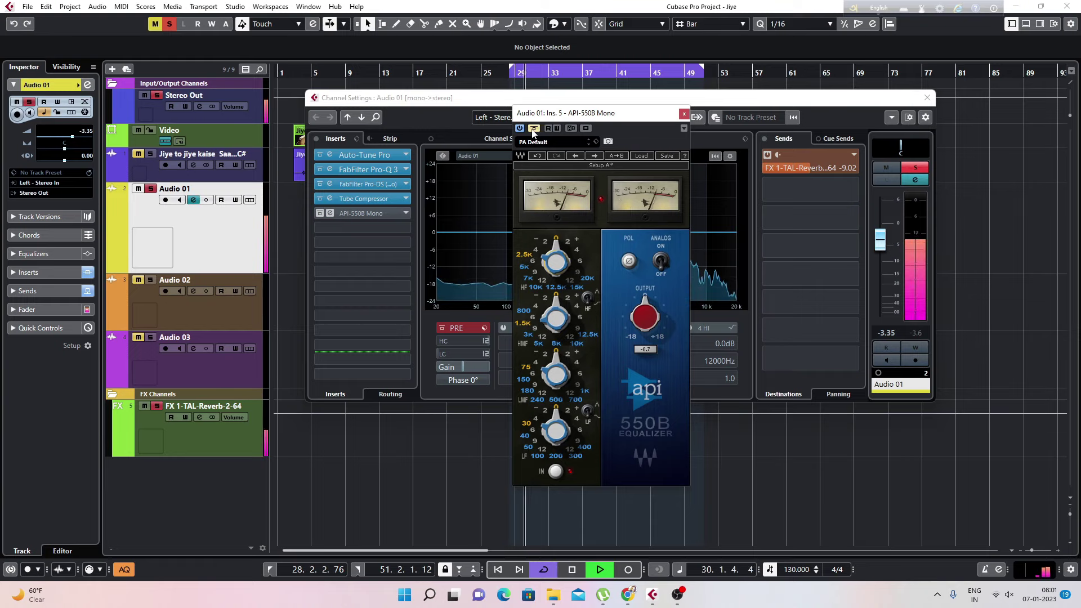
{"action": "key", "text": "space"}
{"action": "left_click", "coordinate": [533, 128]}
{"action": "key", "text": "space"}
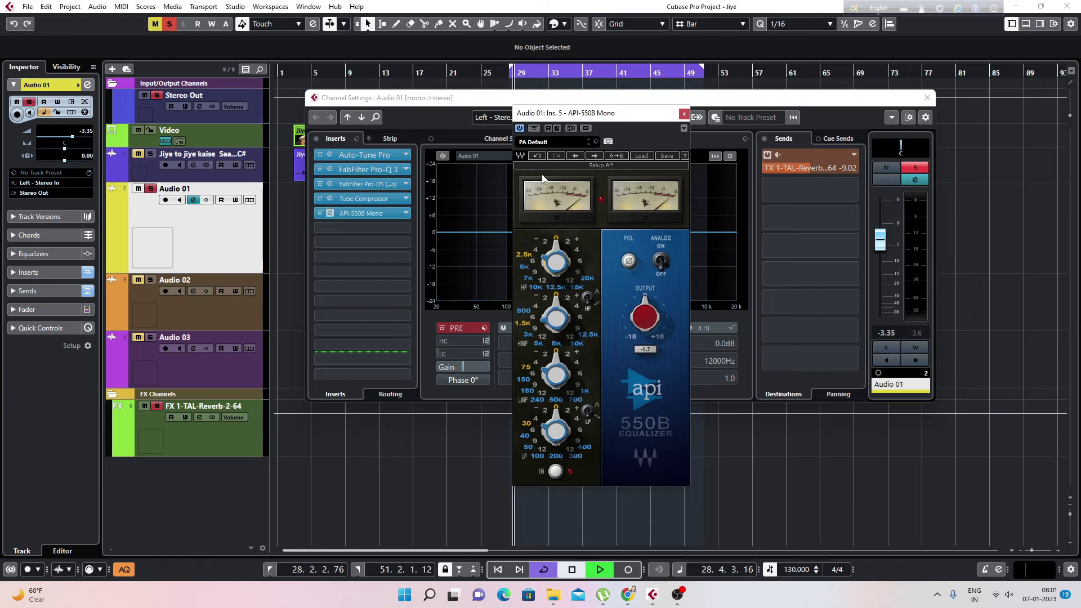
{"action": "left_click", "coordinate": [534, 132]}
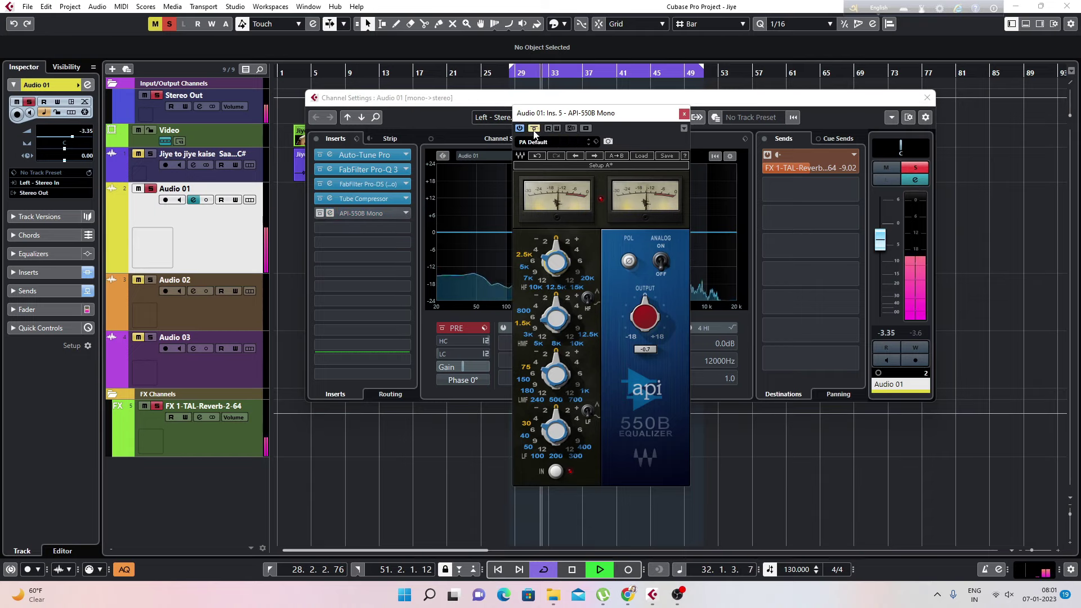
{"action": "left_click", "coordinate": [535, 132]}
{"action": "key", "text": "space"}
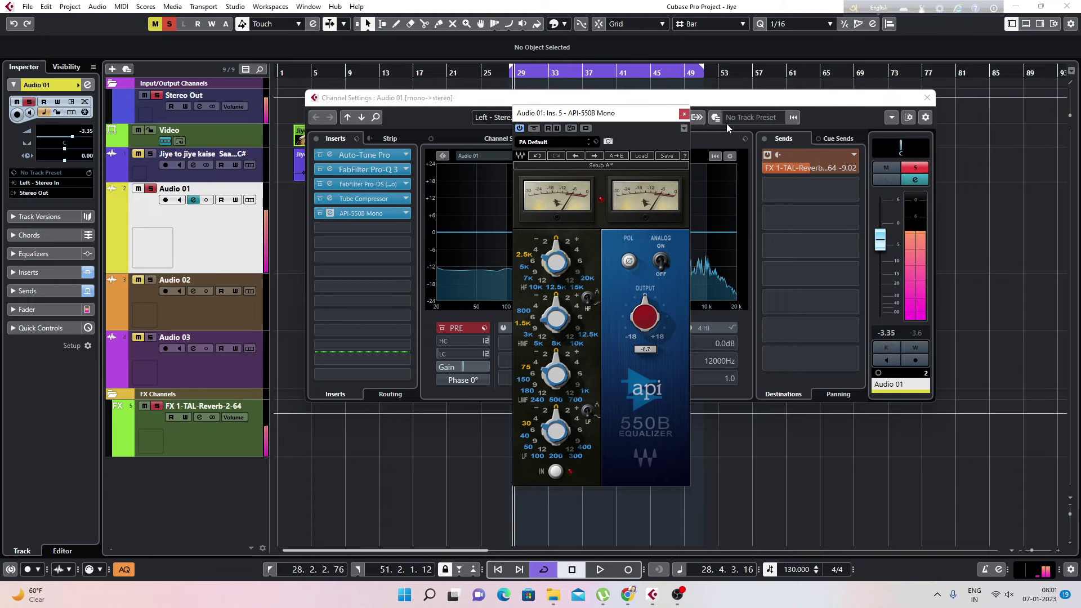
{"action": "left_click", "coordinate": [684, 114]}
{"action": "left_click", "coordinate": [927, 98]}
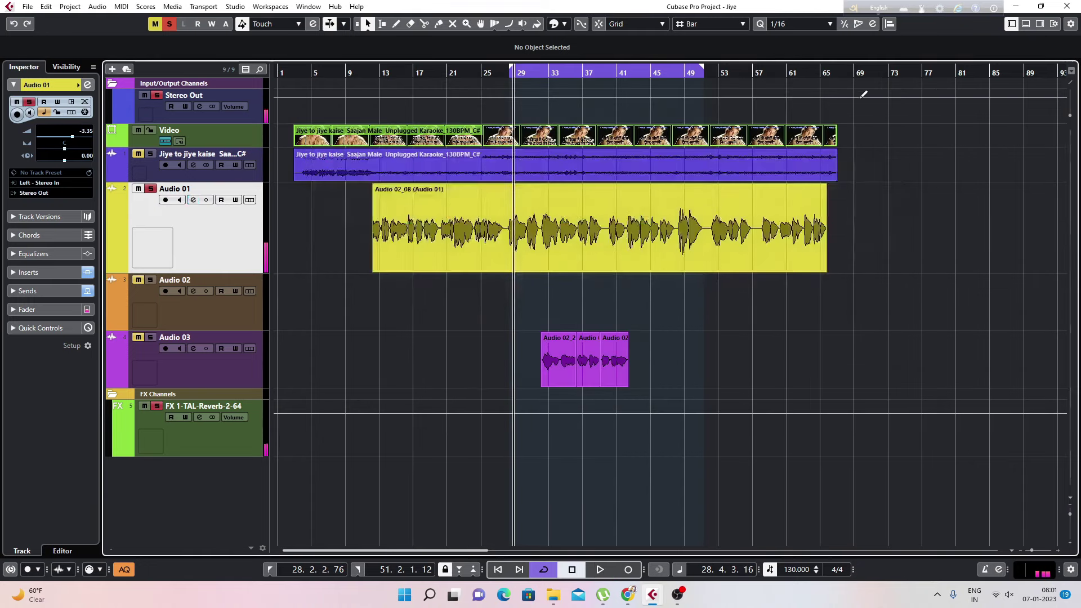
- Audition the Audio 01 vocal around bars 28 to 32 and examine its waveform
{"action": "left_click_drag", "start_coordinate": [511, 72], "coordinate": [499, 113]}
{"action": "key", "text": "space"}
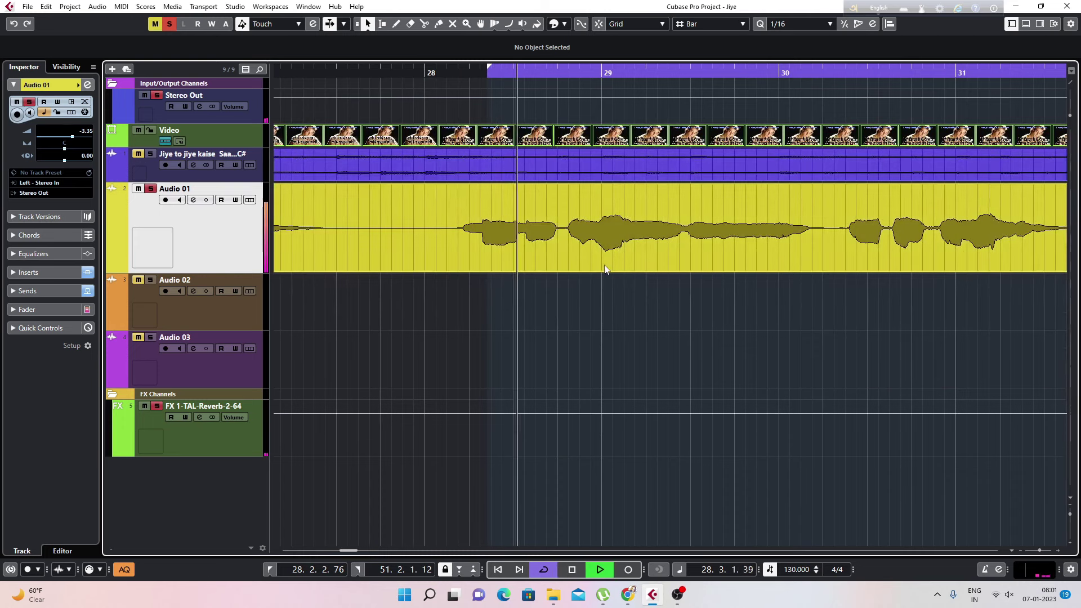
{"action": "key", "text": "g"}
{"action": "key", "text": "g"}
{"action": "key", "text": "g"}
{"action": "key", "text": "g"}
{"action": "key", "text": "g"}
{"action": "key", "text": "g"}
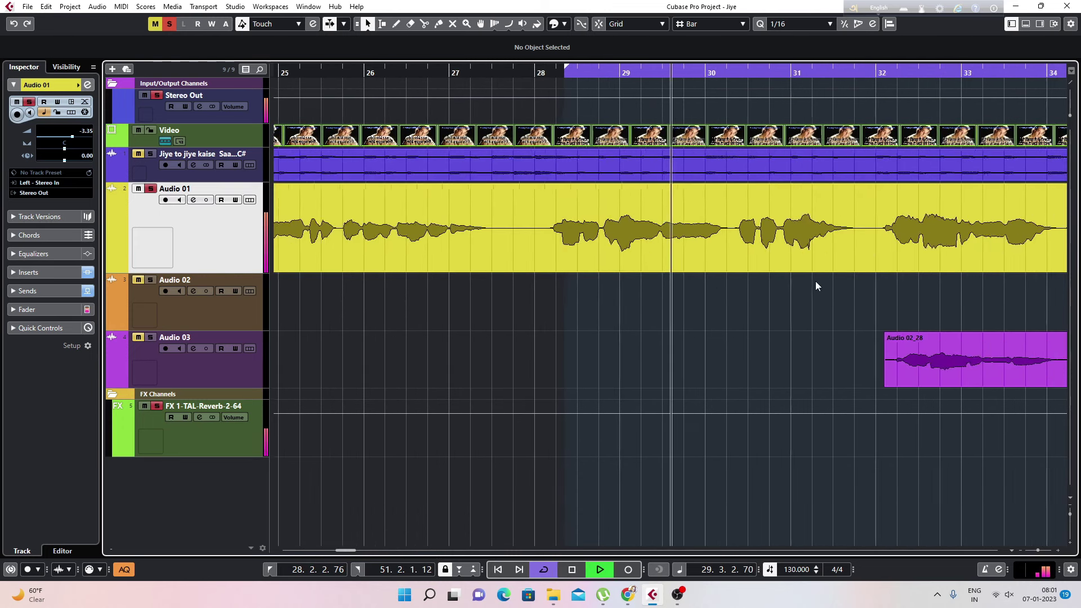
{"action": "key", "text": "g"}
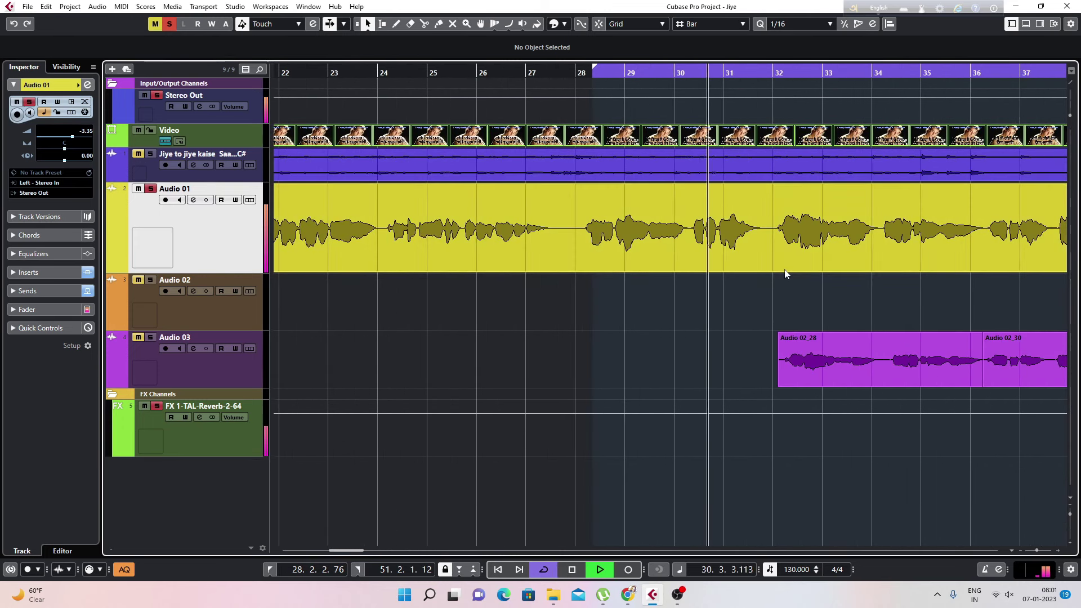
{"action": "key", "text": "g"}
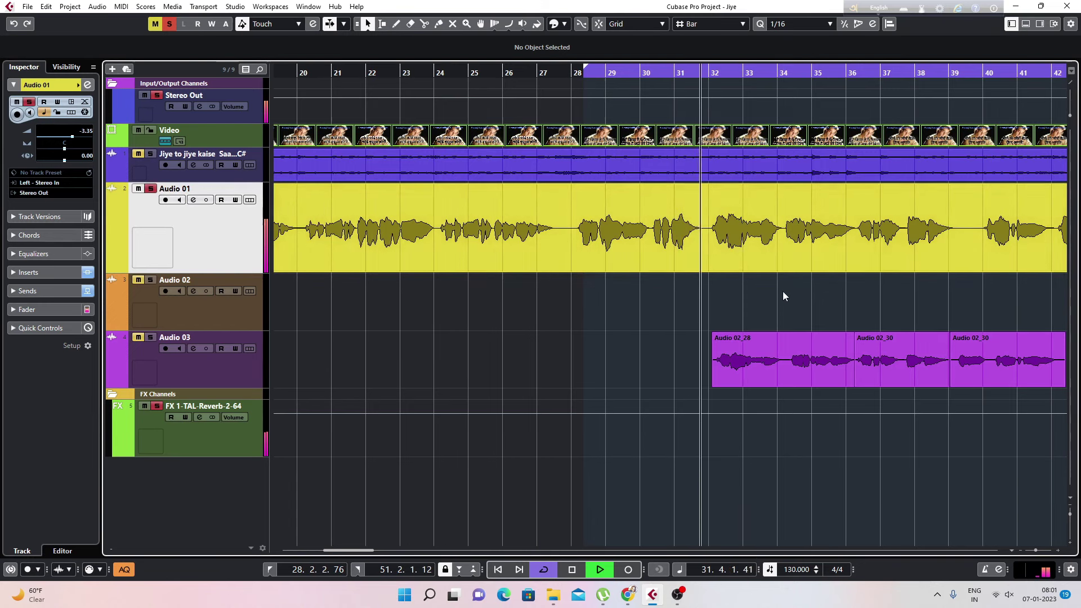
{"action": "key", "text": "space"}
- Open the Audio 01 vocal event in the Sample Editor and enable VariAudio editing
{"action": "double_click", "coordinate": [726, 226]}
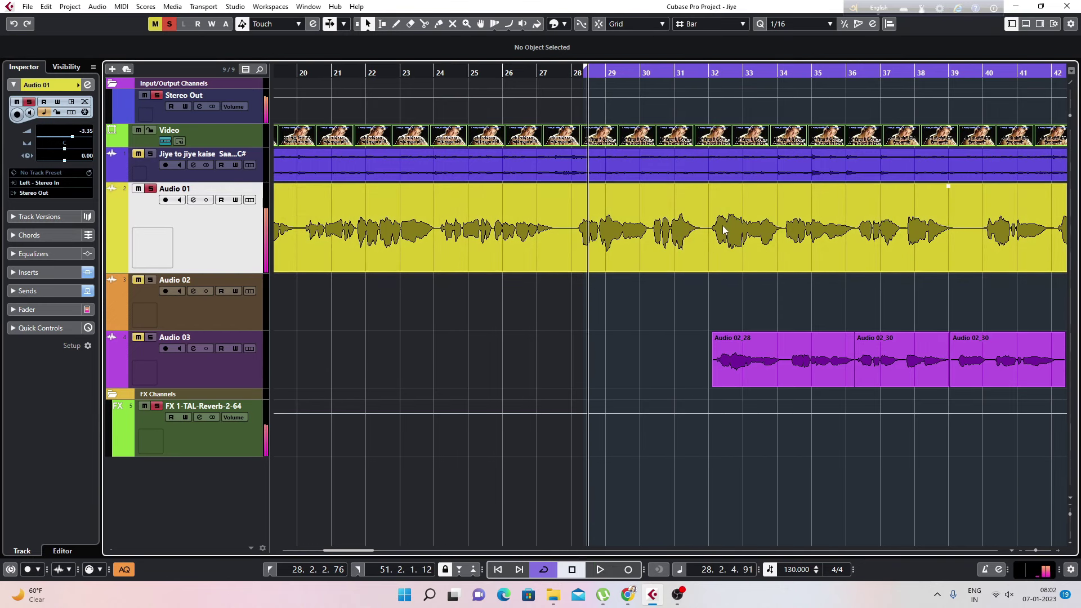
{"action": "left_click", "coordinate": [1036, 229]}
{"action": "left_click", "coordinate": [34, 128]}
{"action": "left_click", "coordinate": [85, 146]}
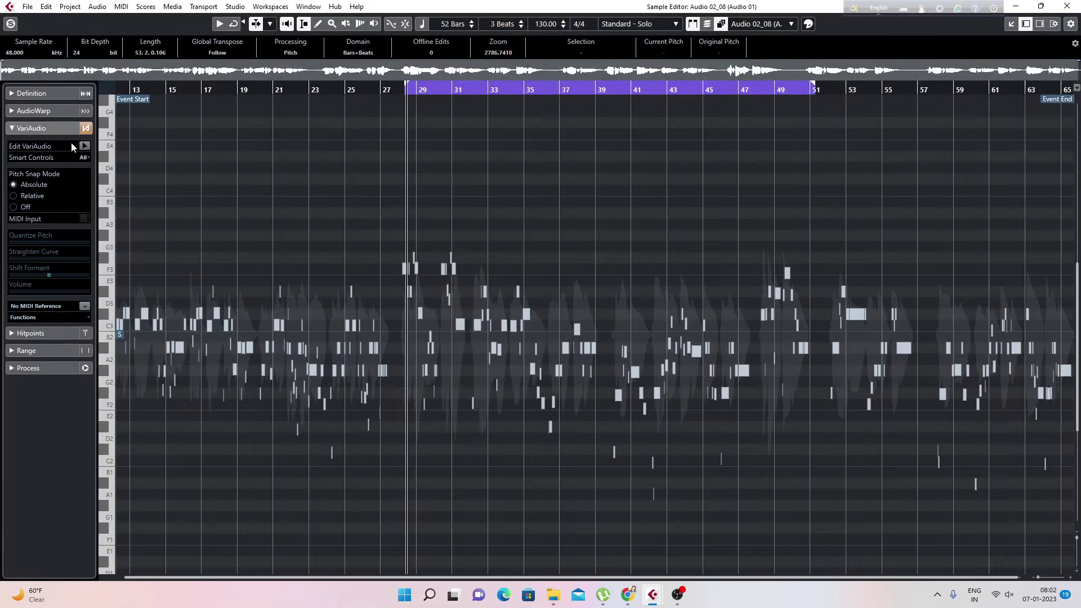
- Lower the volume of the C3 vocal segment just after bar 32 to -3.35 dB and play back the passage
{"action": "left_click", "coordinate": [409, 90]}
{"action": "key", "text": "h"}
{"action": "key", "text": "h"}
{"action": "left_click", "coordinate": [607, 90]}
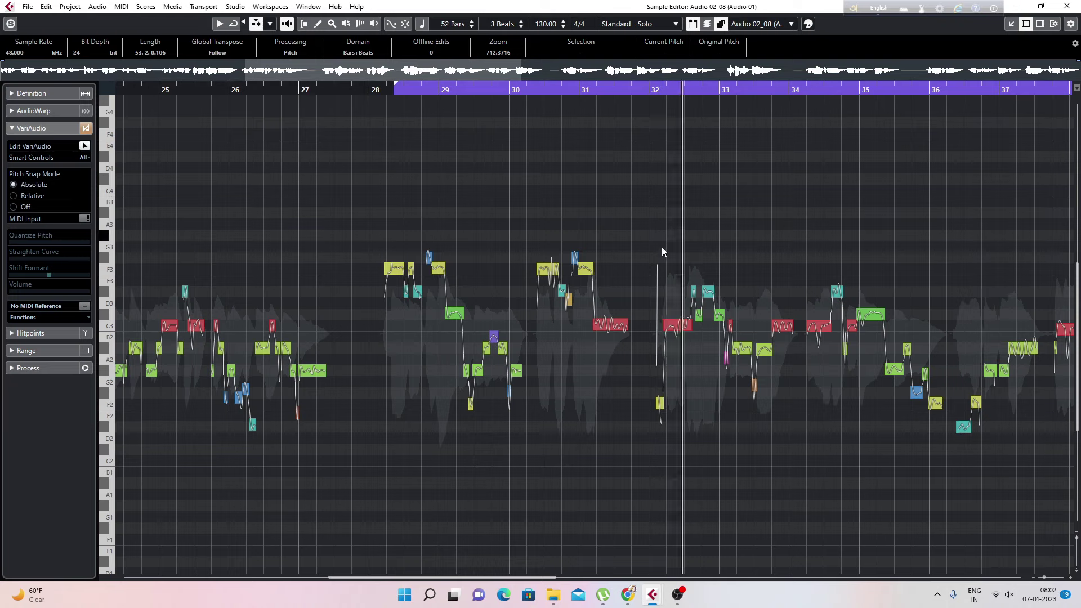
{"action": "key", "text": "space"}
{"action": "left_click", "coordinate": [680, 329]}
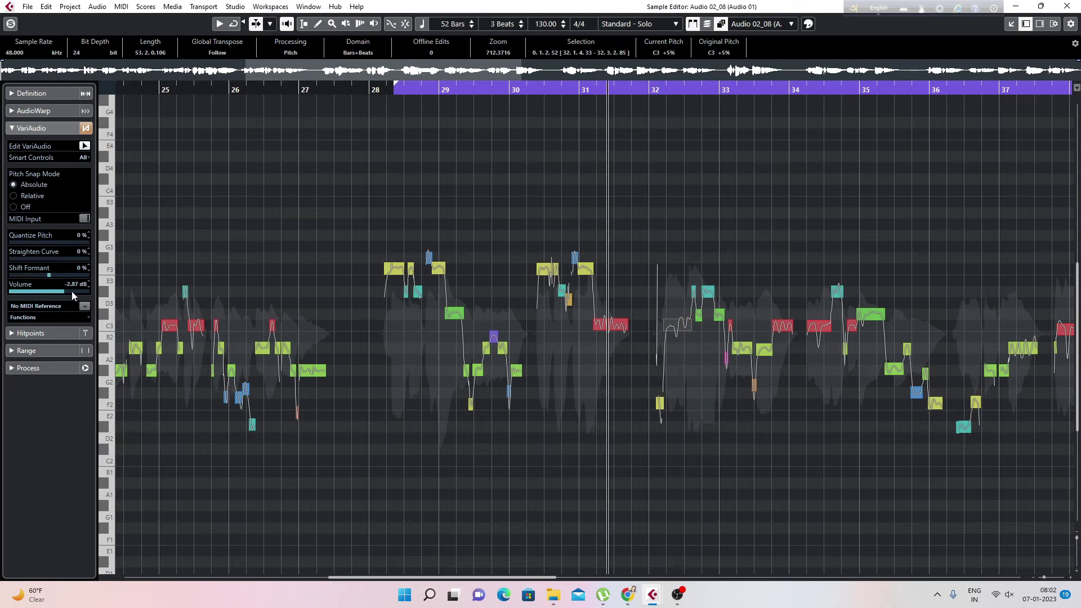
{"action": "scroll", "coordinate": [72, 292], "scroll_direction": "down", "scroll_amount": 1}
{"action": "key", "text": "space"}
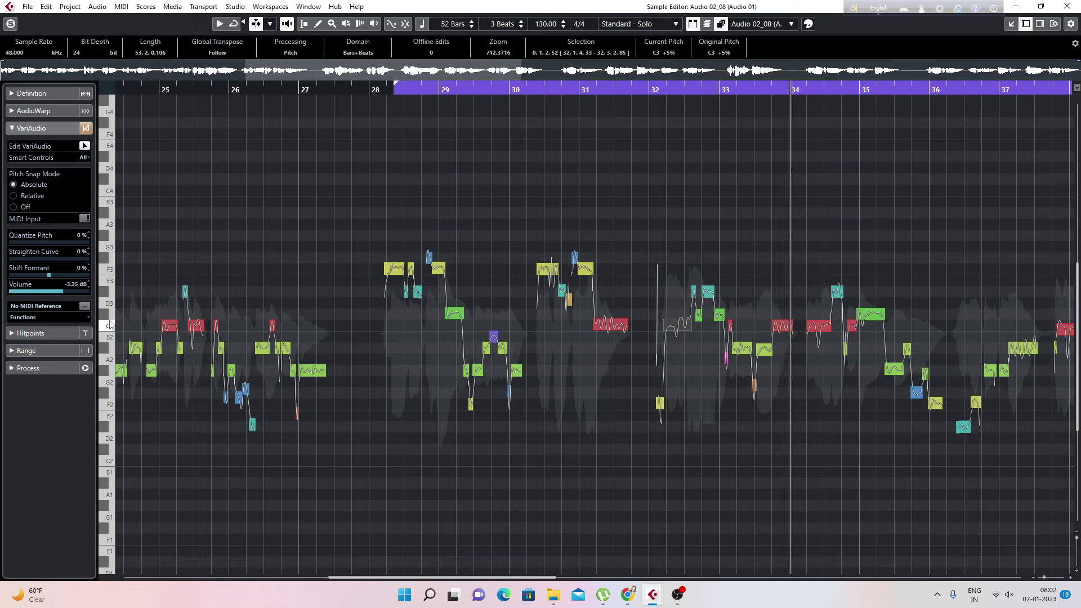
{"action": "left_click", "coordinate": [653, 90]}
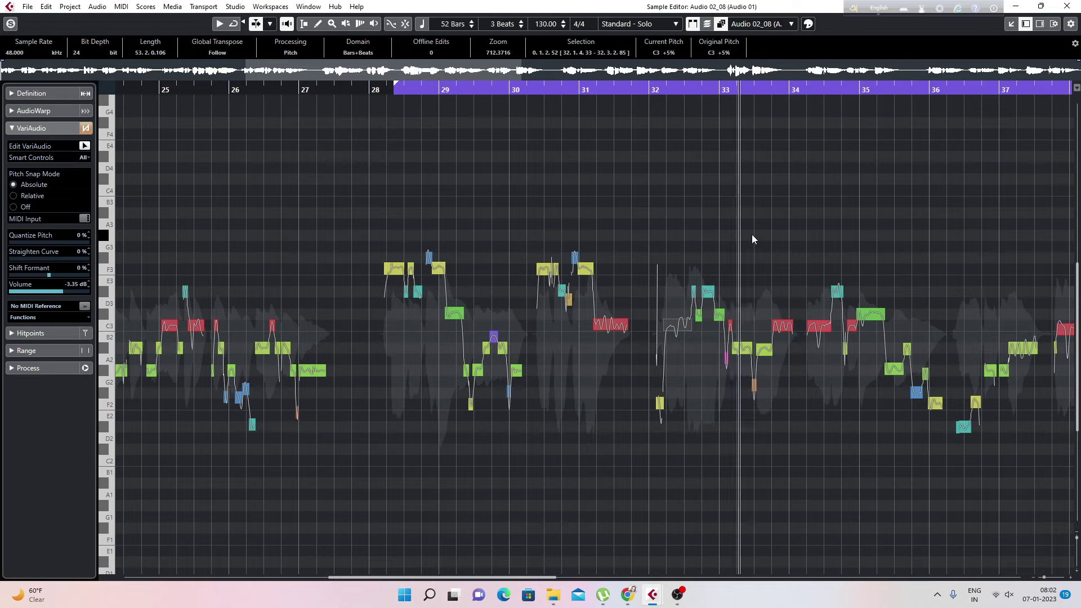
- Stop playback and close the Sample Editor to return to the project arrangement
{"action": "key", "text": "space"}
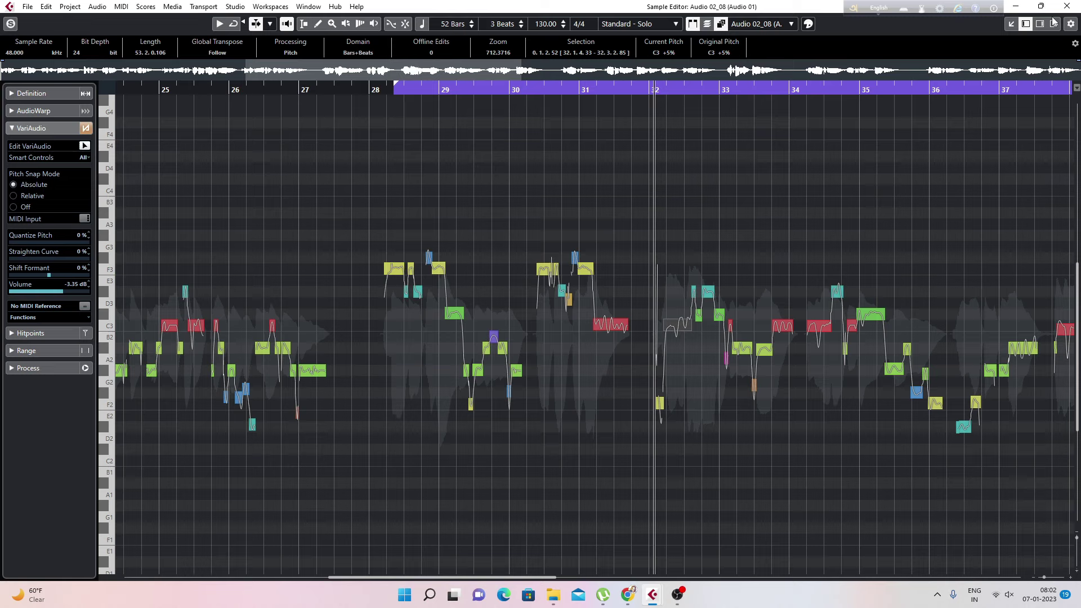
{"action": "left_click", "coordinate": [1013, 26]}
{"action": "left_click", "coordinate": [1025, 25]}
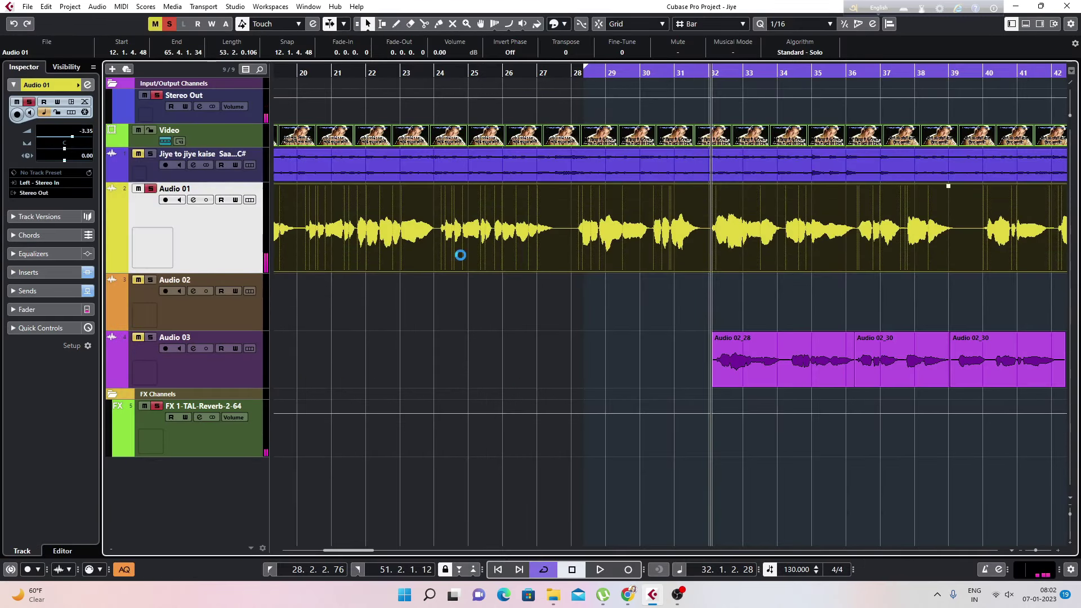
- Open the API-550B insert from the Audio 01 channel settings and start playback of the soloed vocal
{"action": "key", "text": "g"}
{"action": "key", "text": "g"}
{"action": "key", "text": "g"}
{"action": "key", "text": "g"}
{"action": "key", "text": "g"}
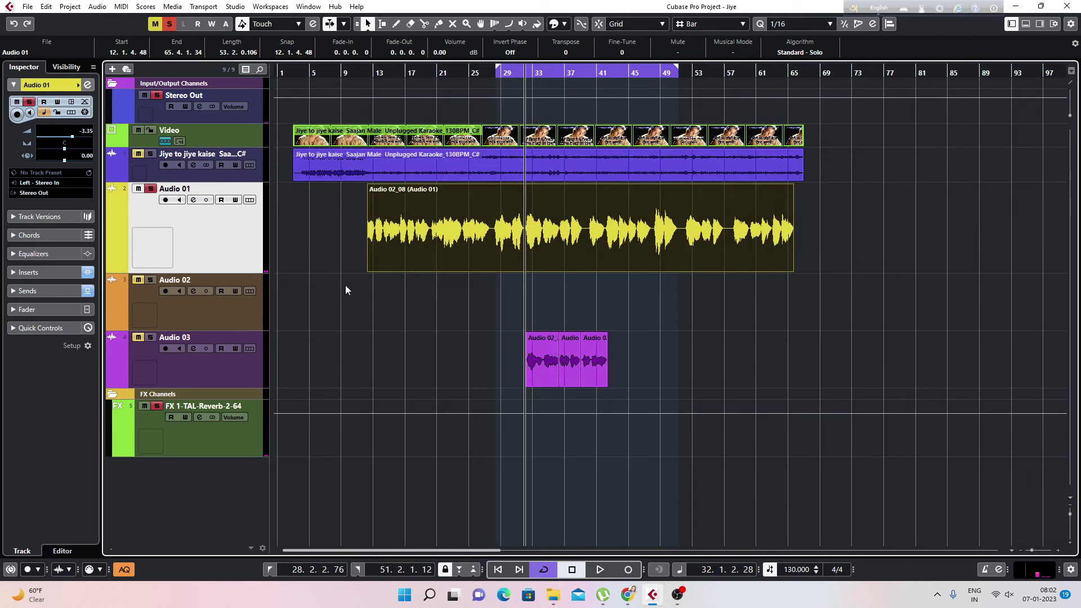
{"action": "left_click", "coordinate": [193, 201]}
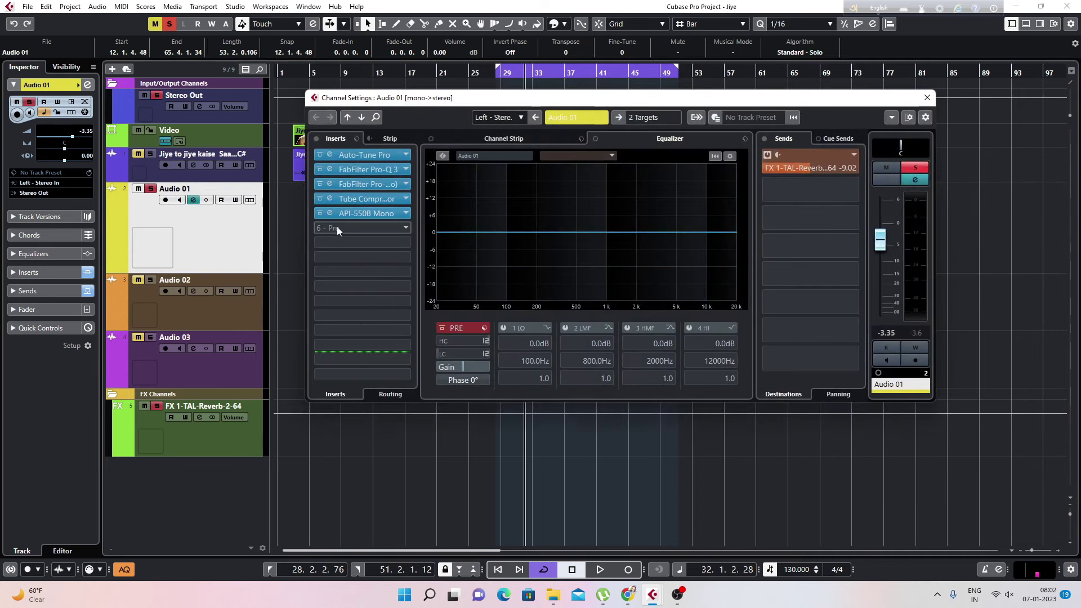
{"action": "left_click", "coordinate": [332, 212]}
{"action": "key", "text": "space"}
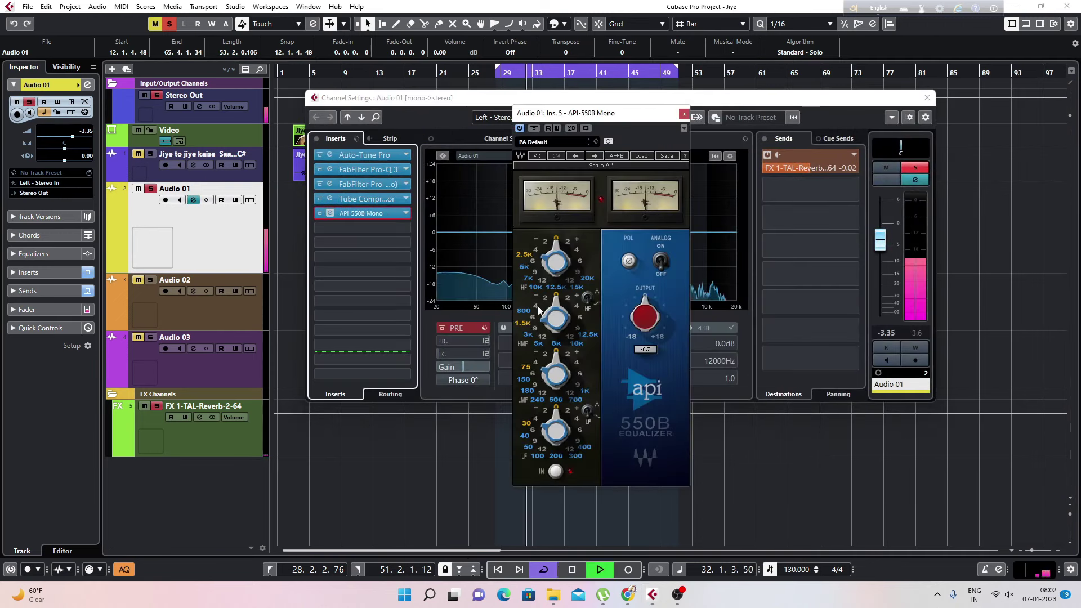
- Boost the API-550B's HF band by 2 dB and set its frequency to 15 kHz
{"action": "left_click_drag", "start_coordinate": [557, 255], "coordinate": [559, 252]}
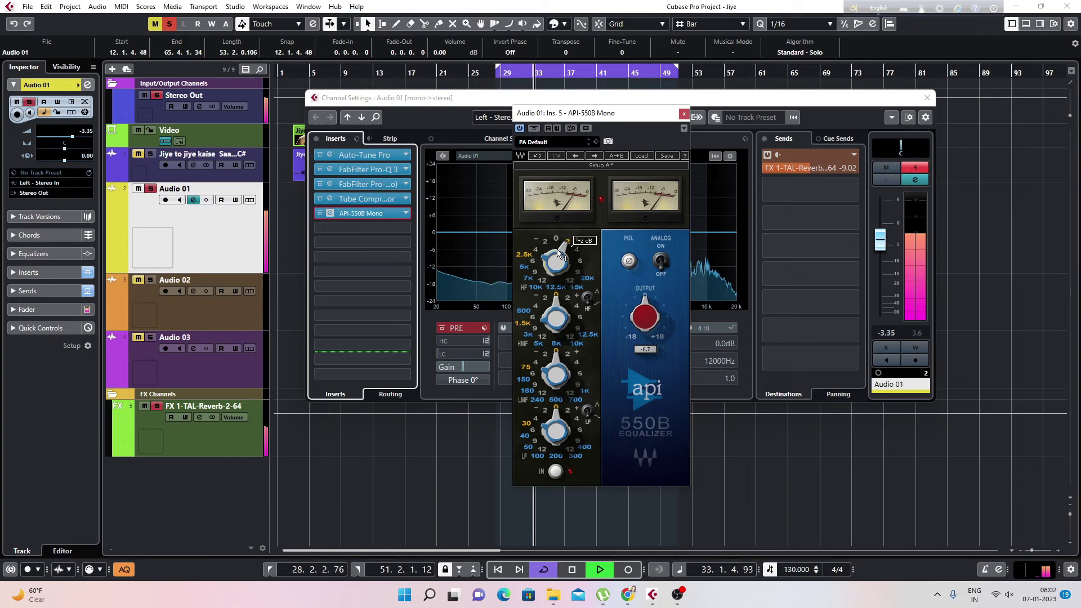
{"action": "left_click_drag", "start_coordinate": [550, 263], "coordinate": [553, 262]}
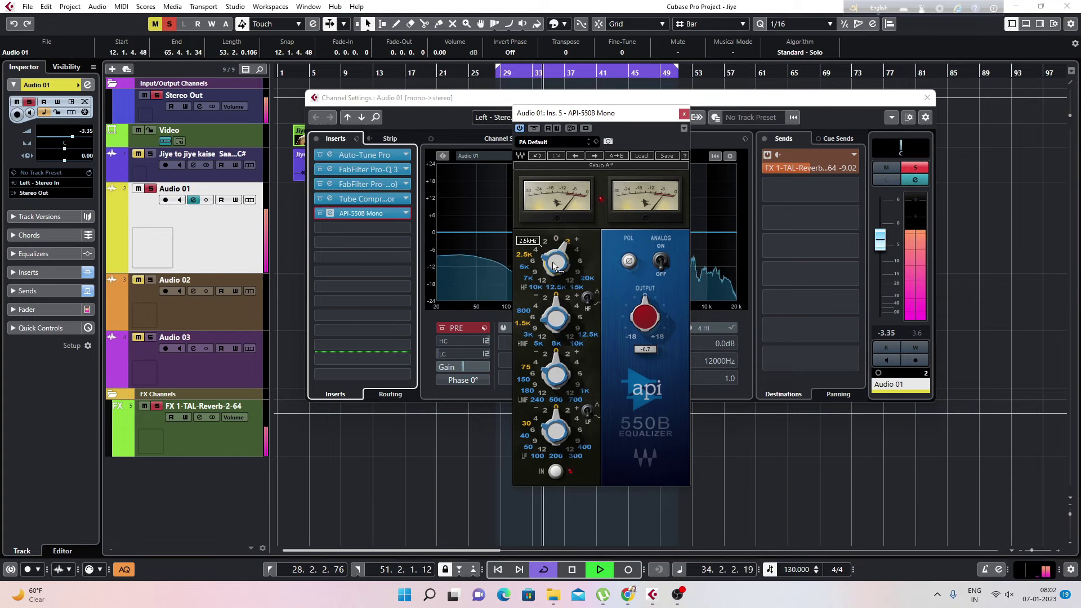
{"action": "scroll", "coordinate": [554, 266], "scroll_direction": "up", "scroll_amount": 2}
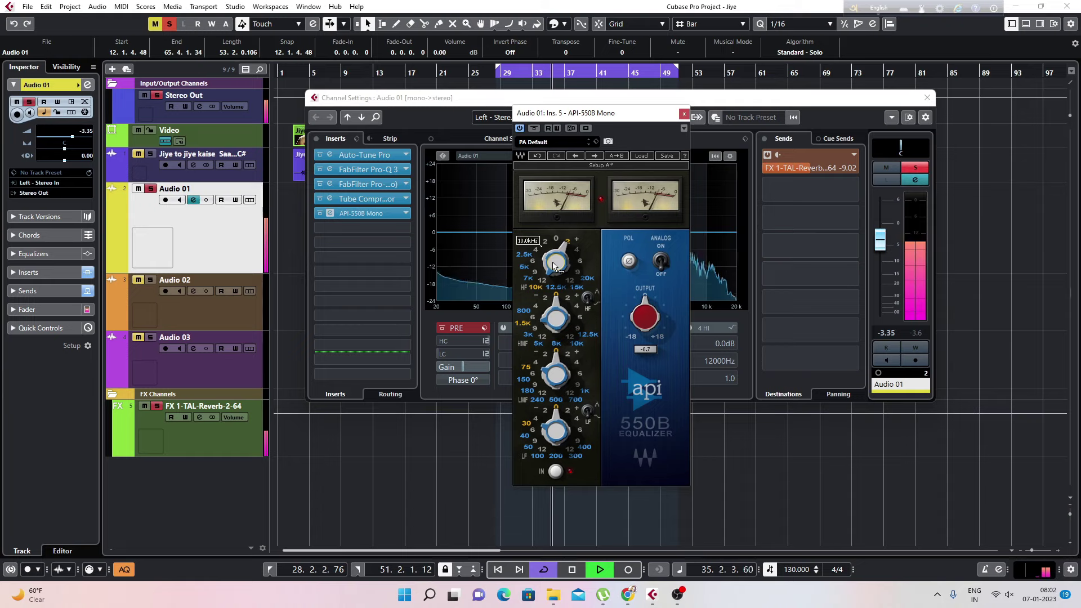
{"action": "left_click_drag", "start_coordinate": [553, 263], "coordinate": [557, 259]}
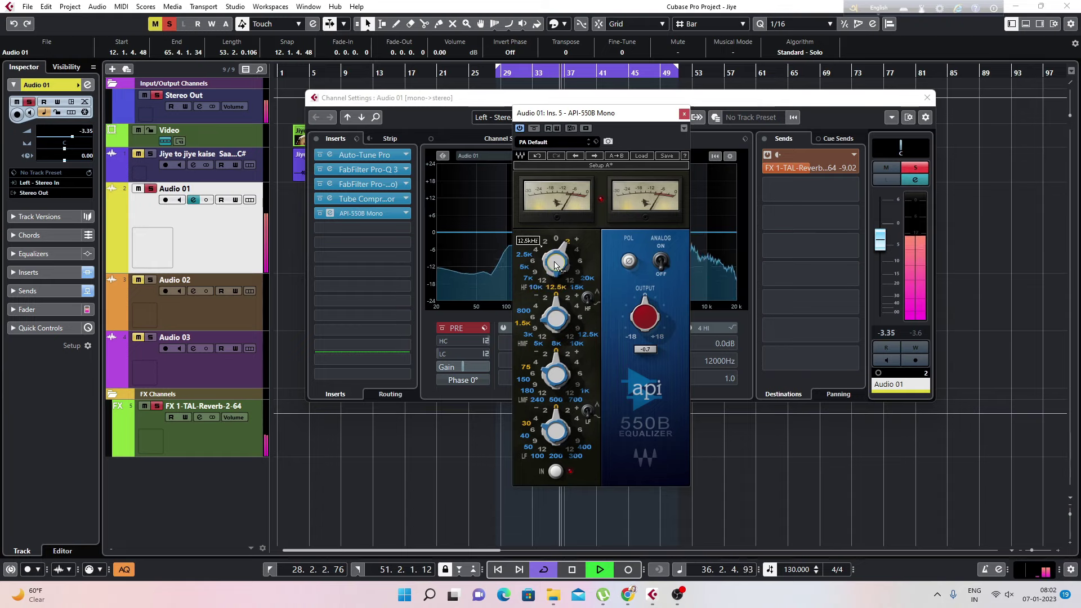
{"action": "scroll", "coordinate": [556, 262], "scroll_direction": "up", "scroll_amount": 1}
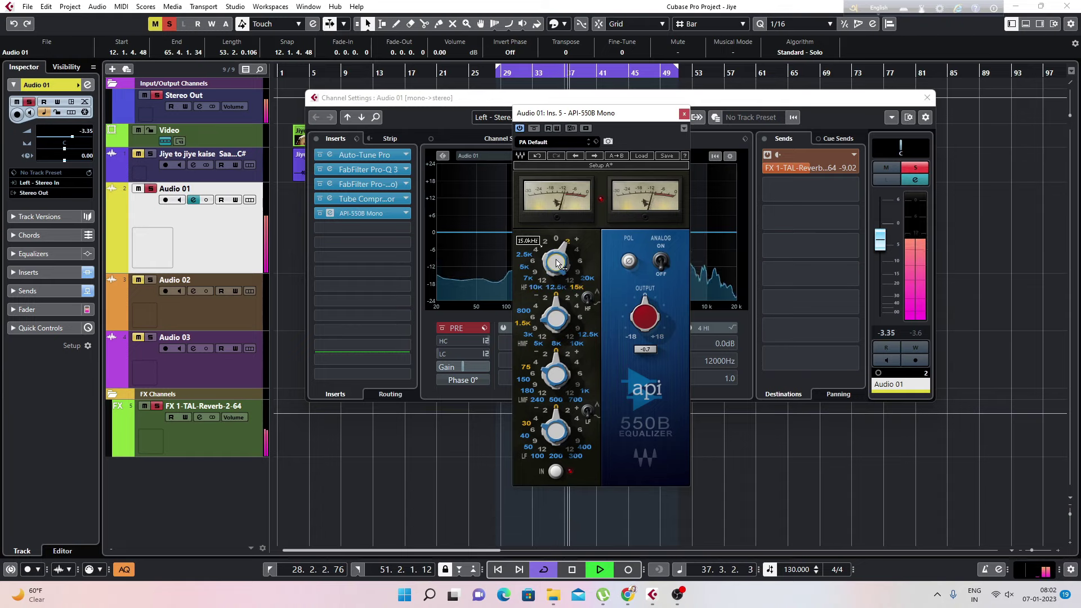
- Boost the API-550B's HMF band by 2 dB and set its frequency to 5 kHz
{"action": "scroll", "coordinate": [554, 312], "scroll_direction": "up", "scroll_amount": 1}
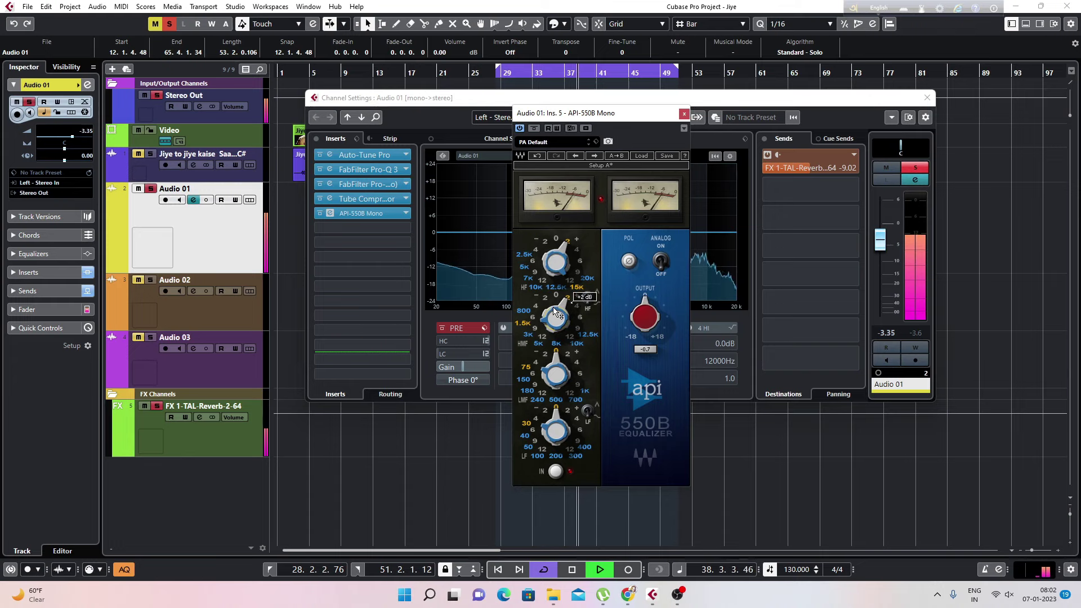
{"action": "left_click_drag", "start_coordinate": [554, 311], "coordinate": [554, 319]}
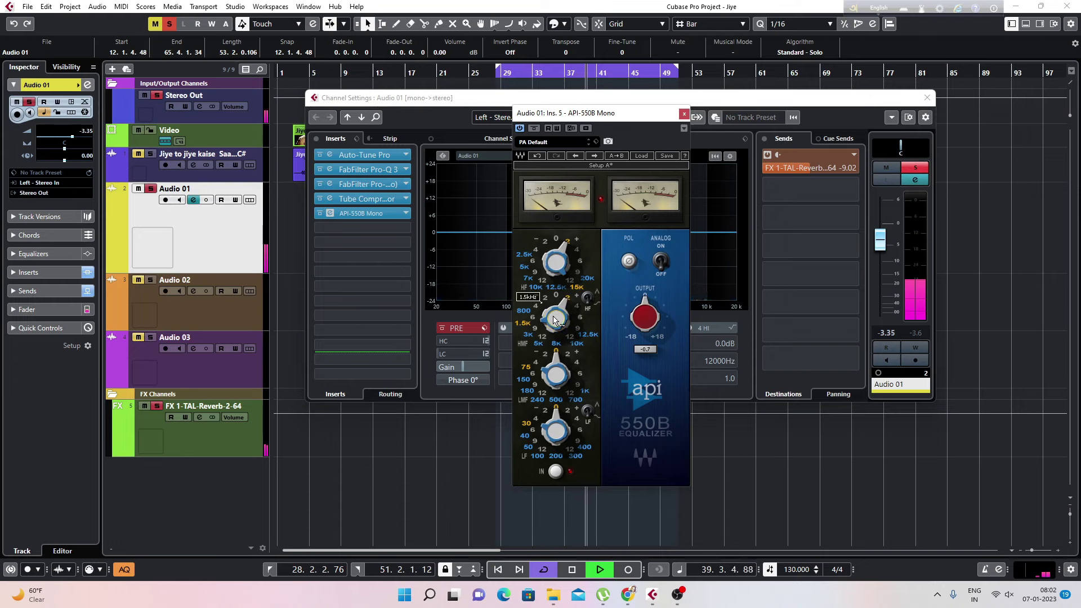
{"action": "scroll", "coordinate": [554, 320], "scroll_direction": "up", "scroll_amount": 1}
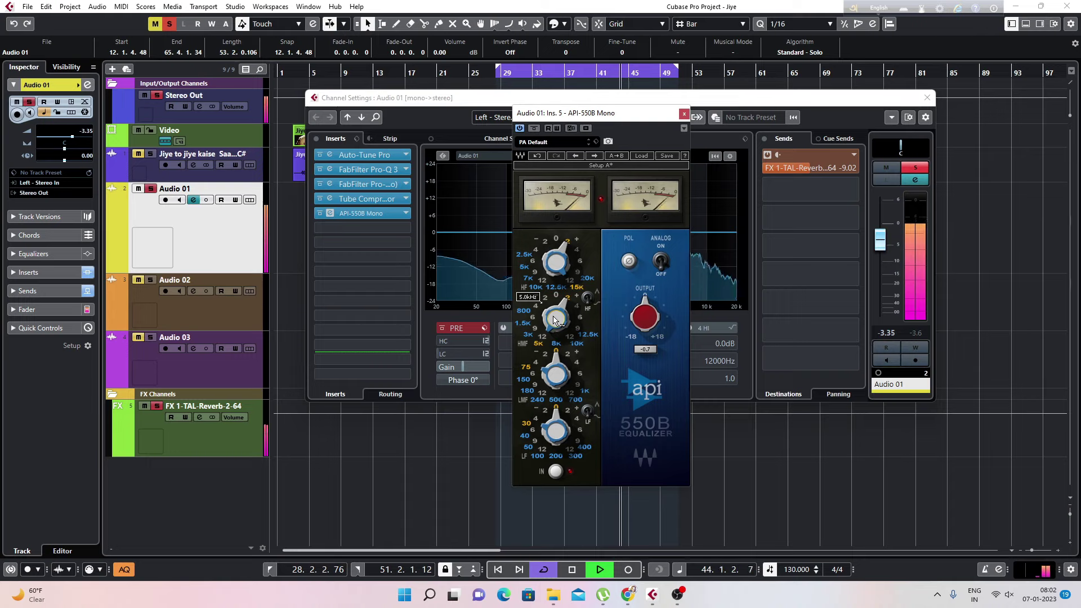
- Compare the vocal with the API-550B bypassed and active, close its window and stop playback
{"action": "left_click", "coordinate": [533, 129]}
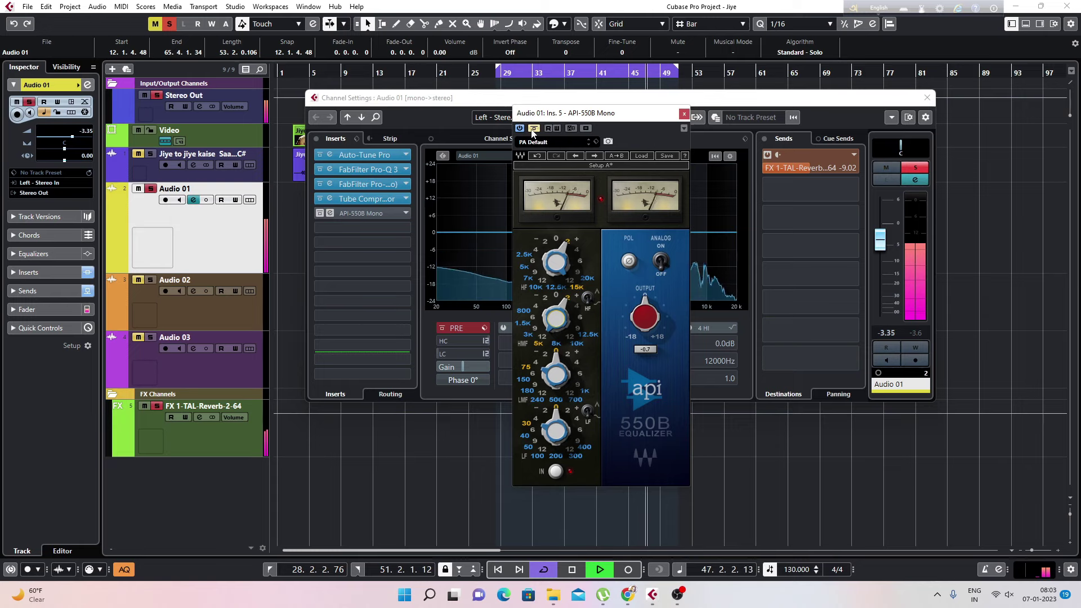
{"action": "left_click", "coordinate": [532, 129]}
{"action": "left_click", "coordinate": [684, 114]}
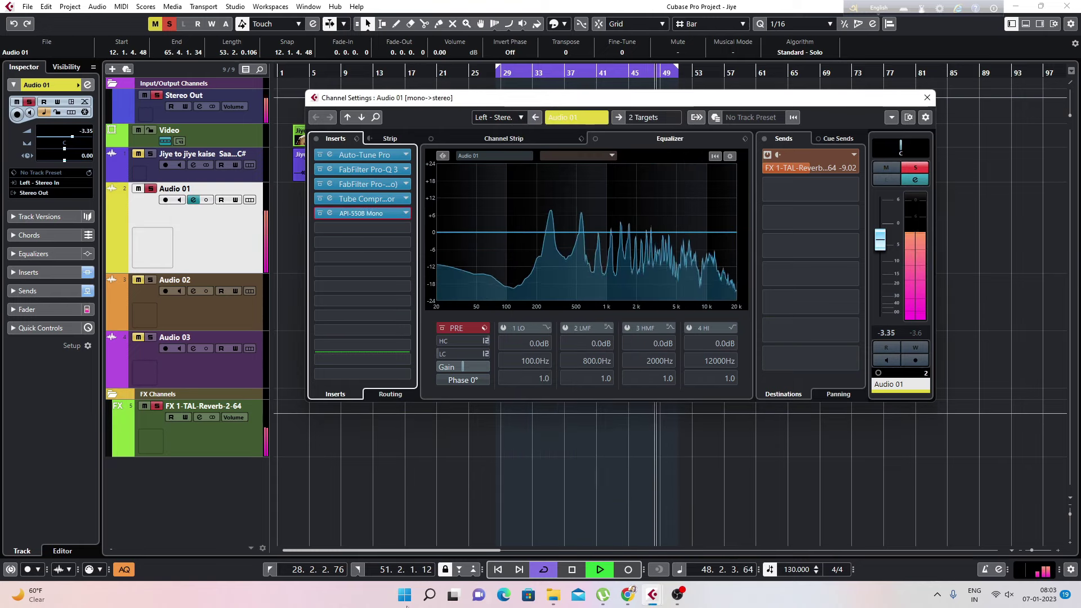
{"action": "key", "text": "space"}
- Search the effects for "multiba" and load MultibandCompressor into the sixth insert slot of Audio 01
{"action": "left_click", "coordinate": [347, 227]}
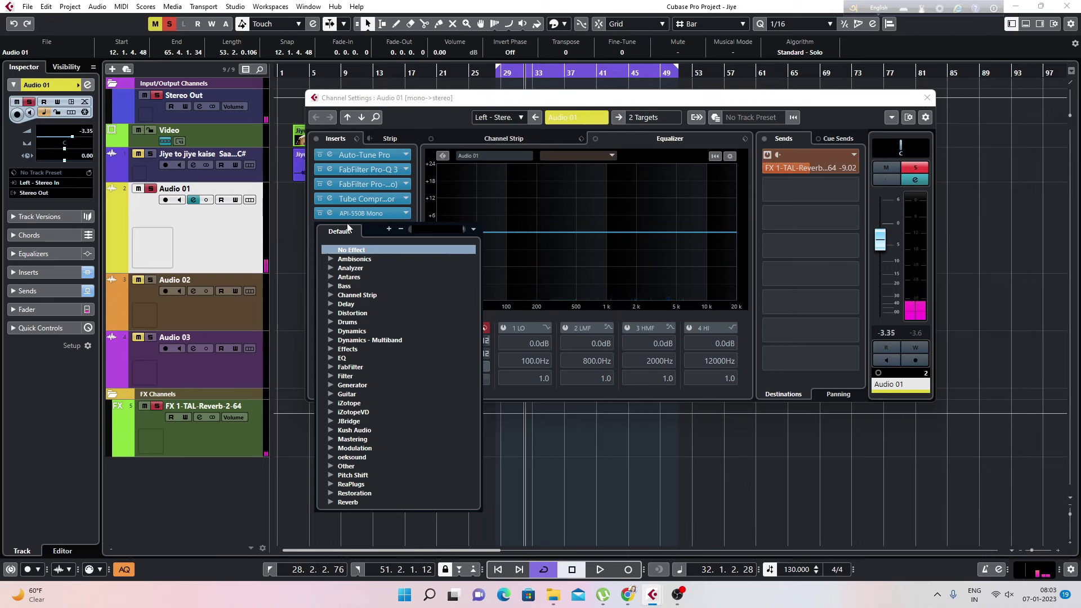
{"action": "type", "text": "multiba"}
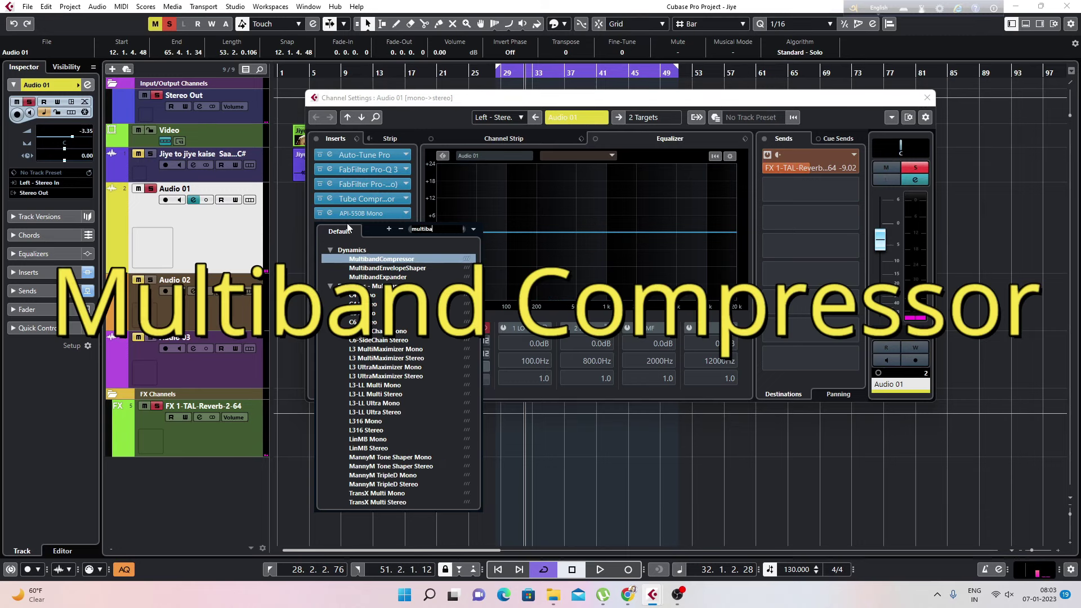
{"action": "left_click", "coordinate": [373, 259]}
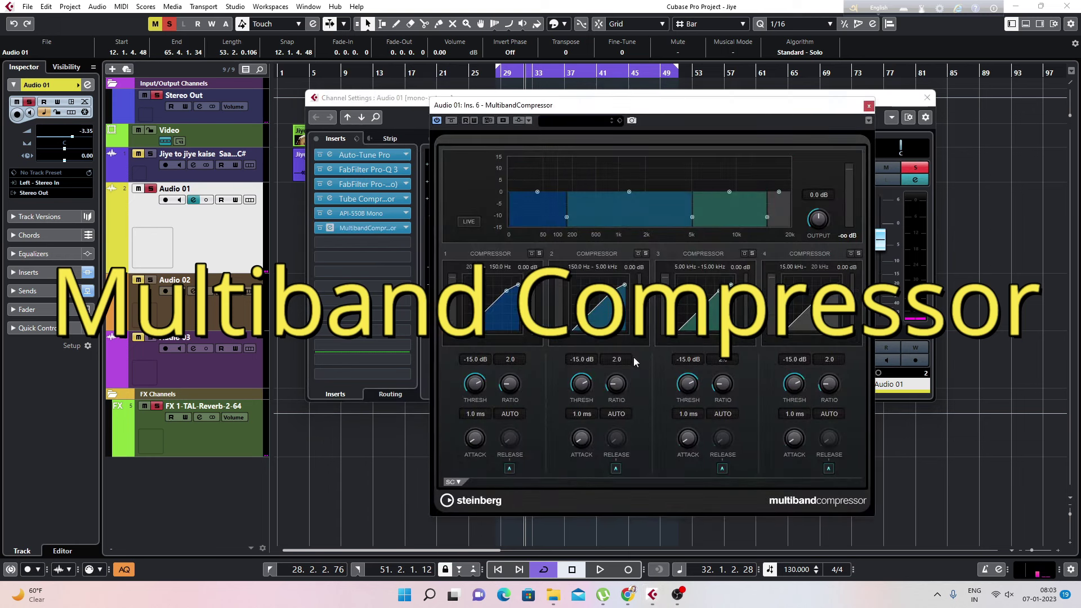
- Turn off automatic release on all four MultibandCompressor bands
{"action": "left_click", "coordinate": [509, 468]}
{"action": "left_click", "coordinate": [615, 468]}
{"action": "left_click", "coordinate": [722, 469]}
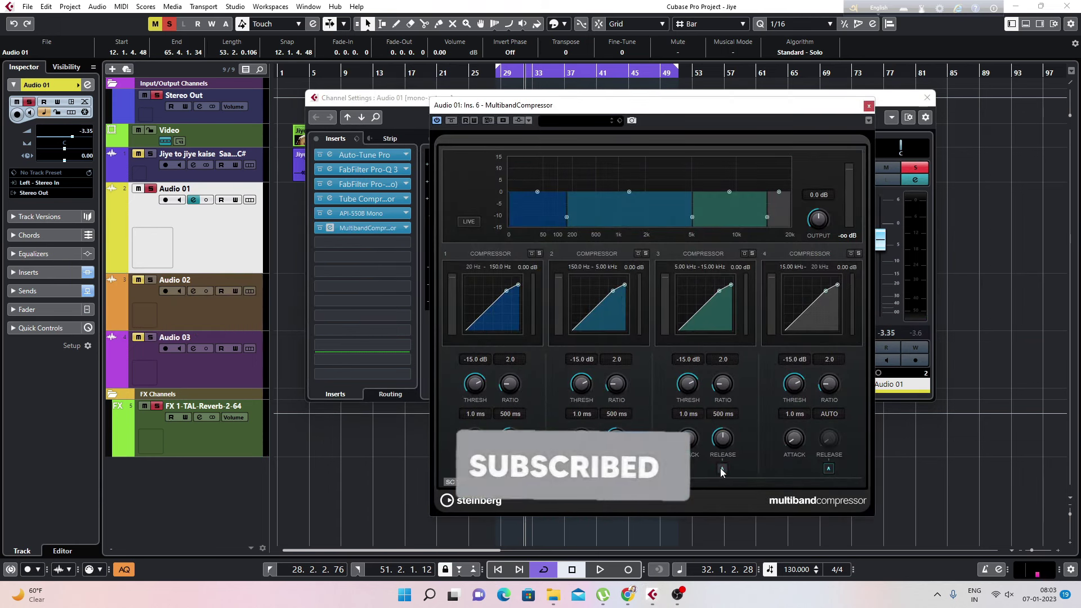
{"action": "left_click", "coordinate": [828, 469]}
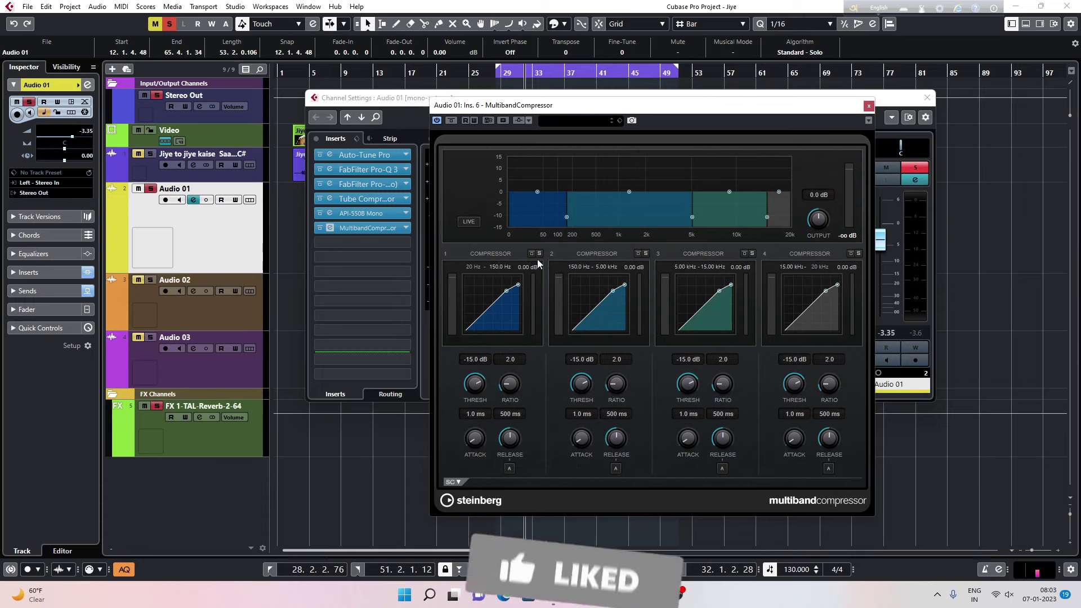
- Solo the bands in turn during playback and set the crossovers to about 238 Hz, 4.76 kHz and 12.02 kHz
{"action": "key", "text": "space"}
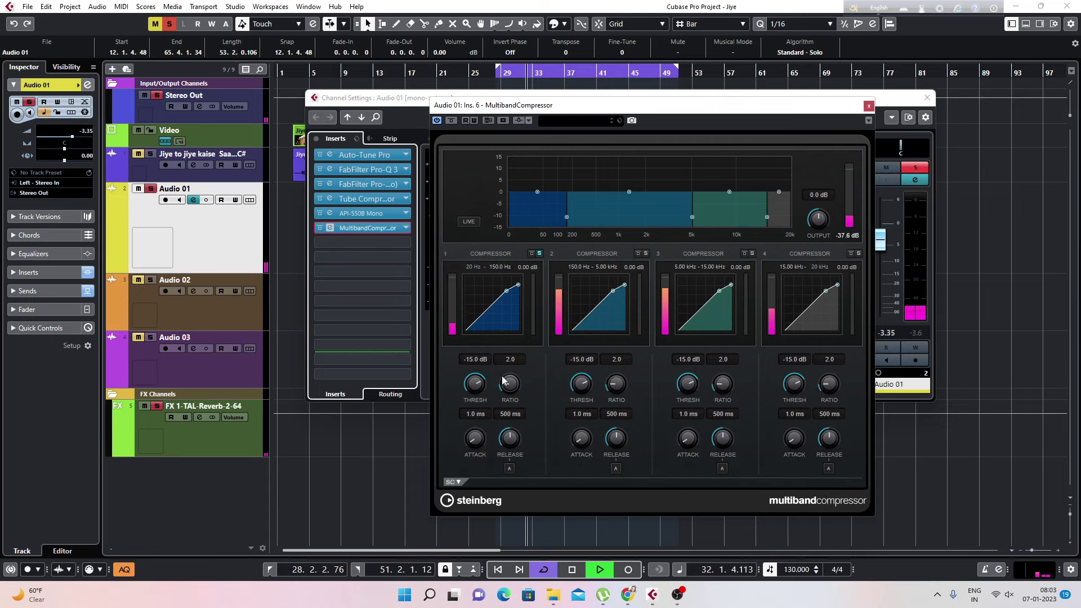
{"action": "left_click_drag", "start_coordinate": [570, 218], "coordinate": [576, 217]}
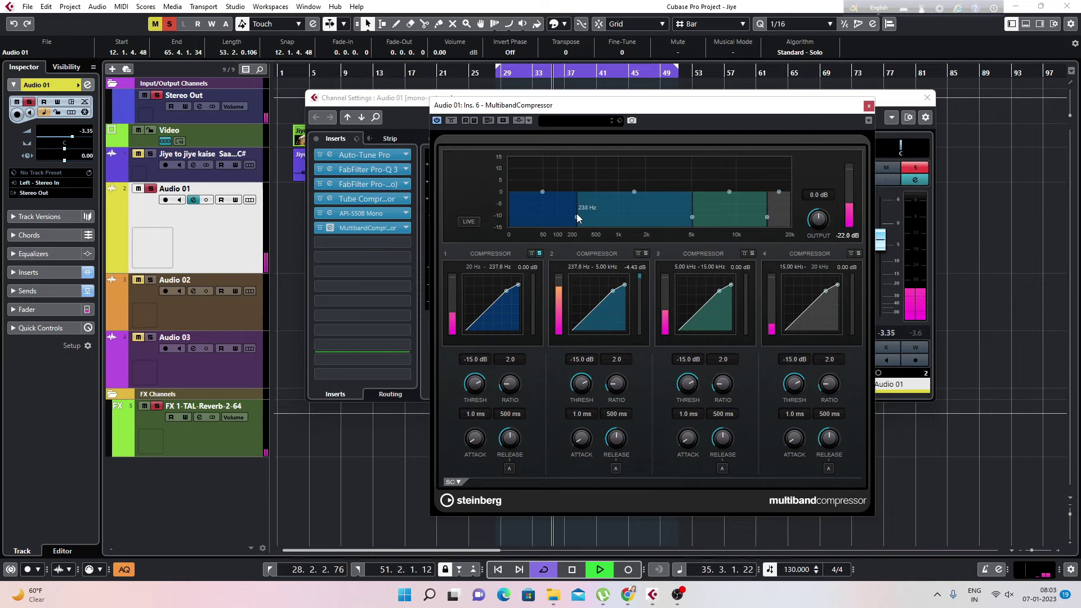
{"action": "left_click", "coordinate": [646, 253]}
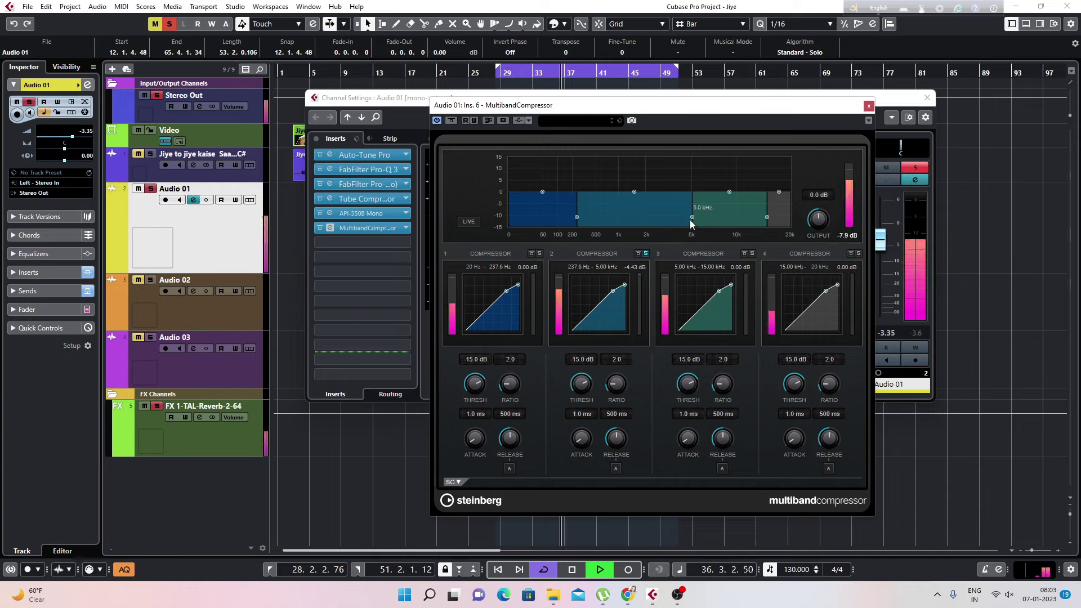
{"action": "left_click_drag", "start_coordinate": [691, 217], "coordinate": [690, 217]}
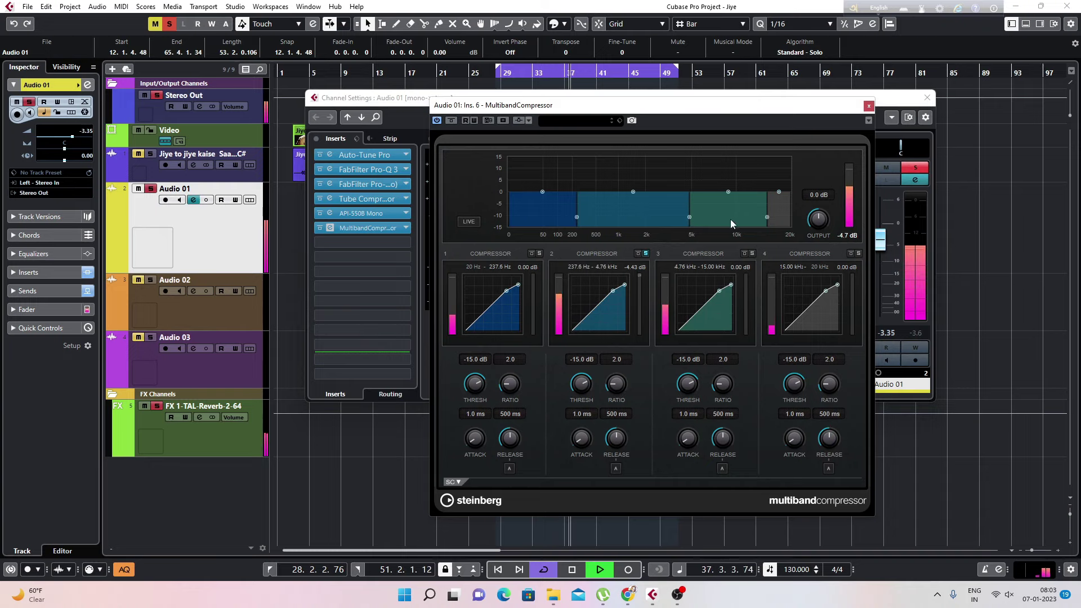
{"action": "left_click", "coordinate": [753, 253]}
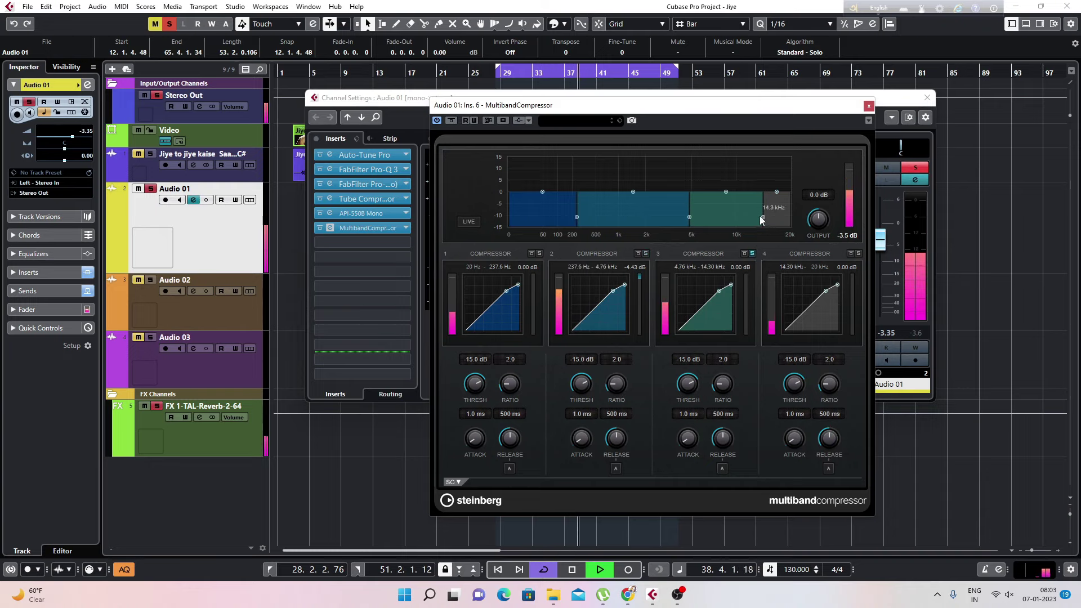
{"action": "left_click_drag", "start_coordinate": [766, 217], "coordinate": [750, 217]}
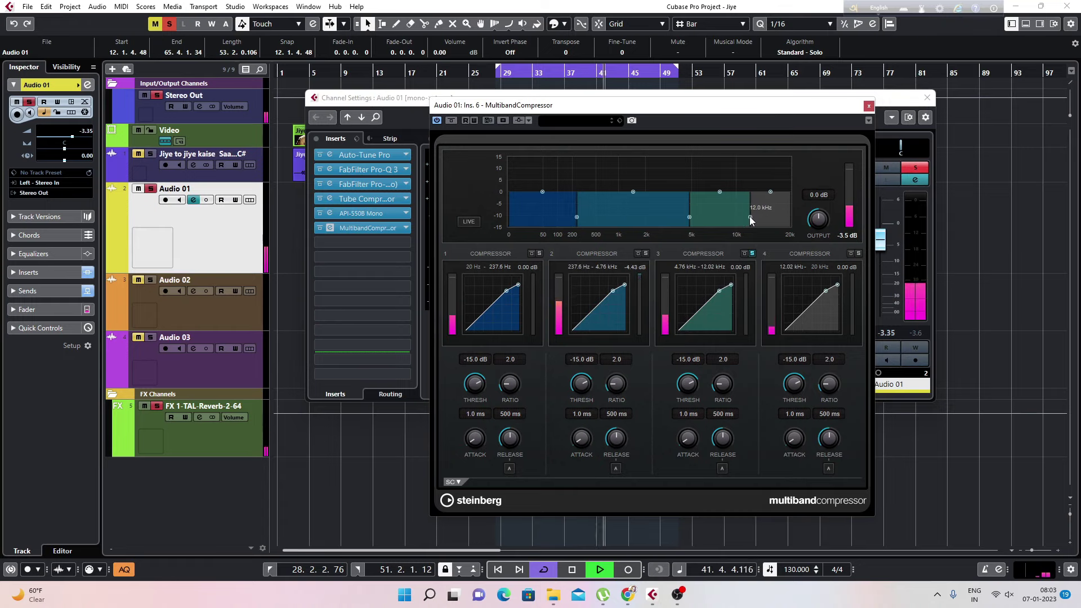
{"action": "left_click", "coordinate": [858, 253]}
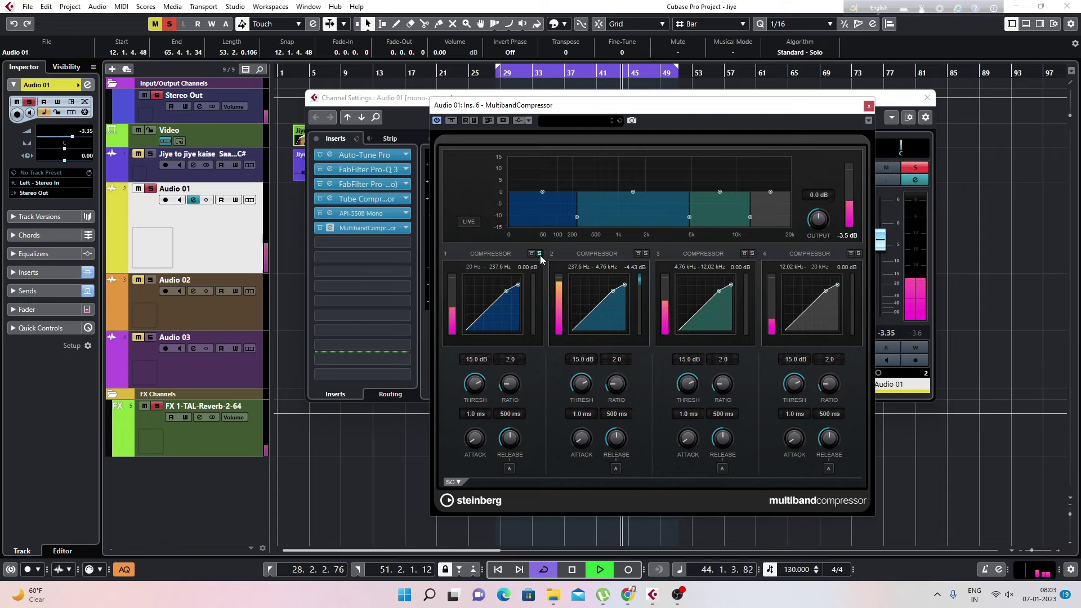
- With the lowest band soloed, set its release to 238 ms and threshold to -26.9 dB, and replay the passage
{"action": "key", "text": "space"}
{"action": "key", "text": "space"}
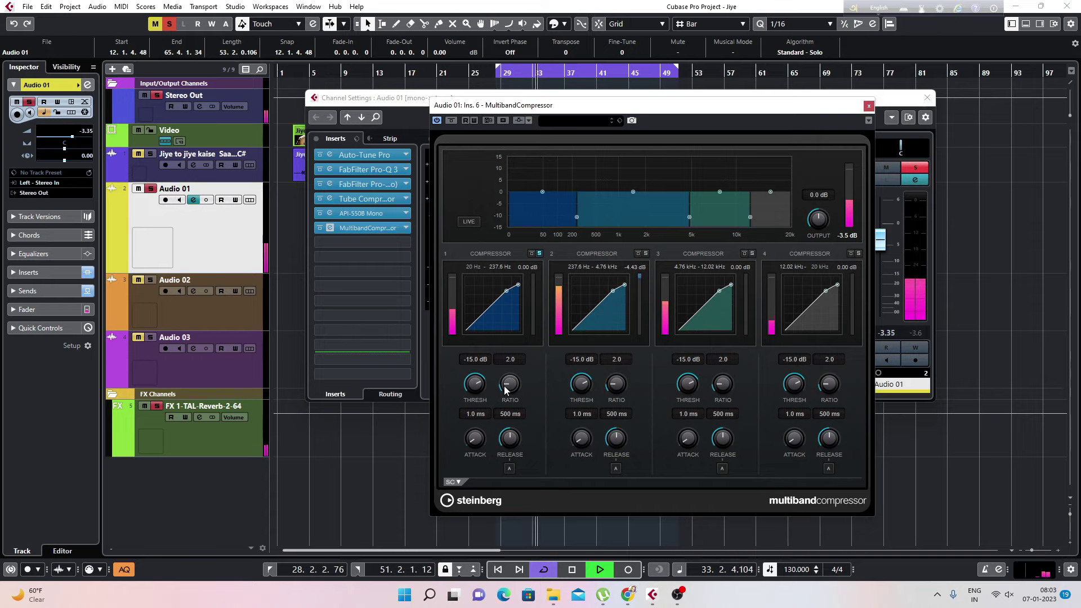
{"action": "left_click_drag", "start_coordinate": [510, 438], "coordinate": [497, 456]}
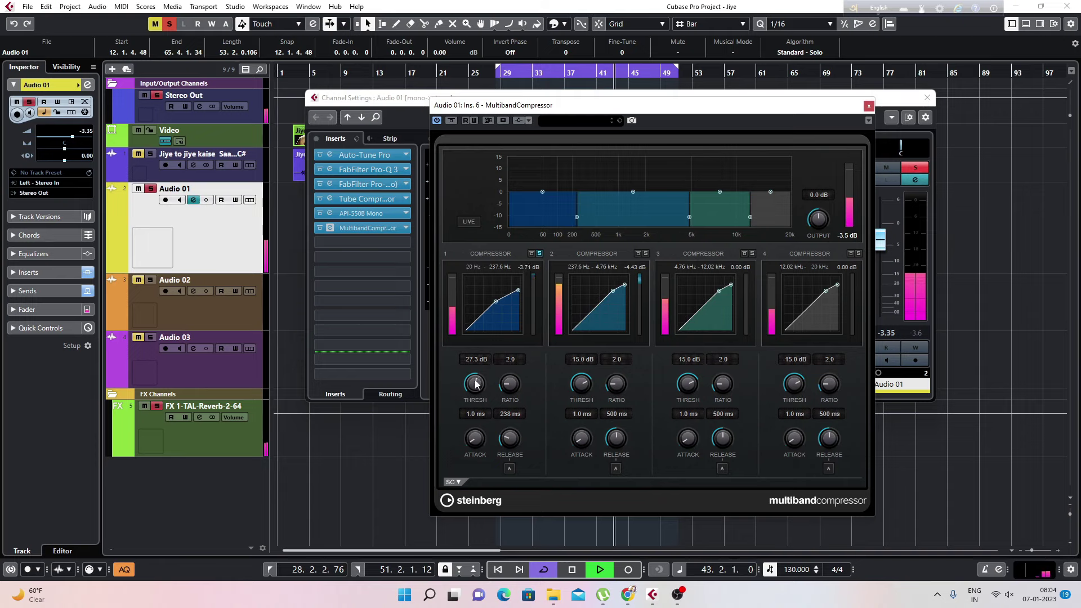
{"action": "left_click_drag", "start_coordinate": [475, 384], "coordinate": [473, 371]}
{"action": "key", "text": "space"}
{"action": "key", "text": "space"}
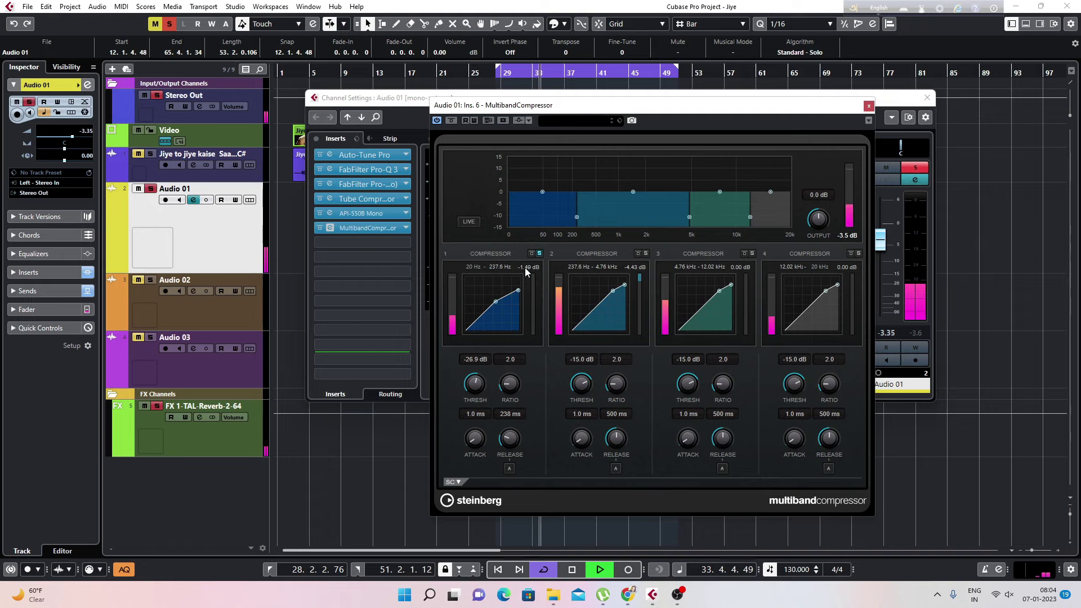
- Lower the crossover between bands 1 and 2 to about 201 Hz and set band 1's threshold to -27.6 dB
{"action": "left_click_drag", "start_coordinate": [575, 218], "coordinate": [573, 217]}
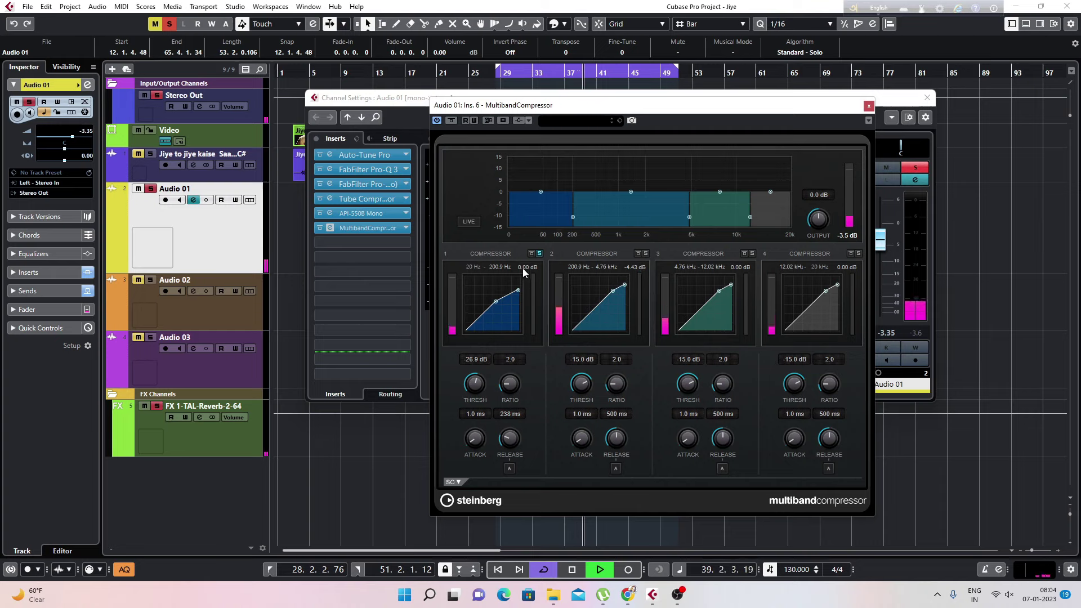
{"action": "key", "text": "space"}
{"action": "key", "text": "space"}
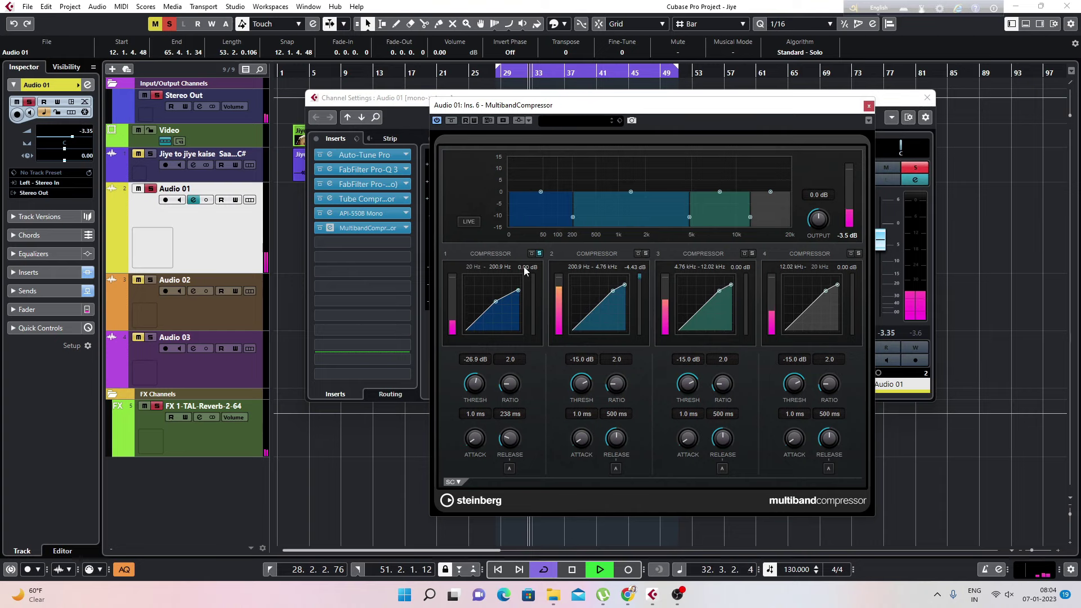
{"action": "scroll", "coordinate": [476, 380], "scroll_direction": "down", "scroll_amount": 1}
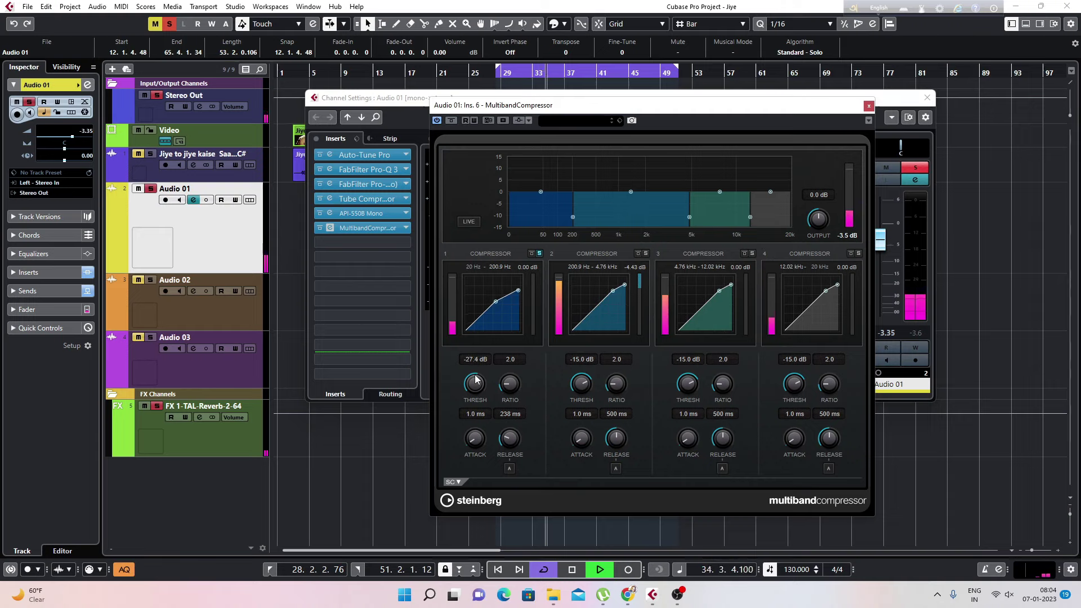
{"action": "scroll", "coordinate": [475, 380], "scroll_direction": "down", "scroll_amount": 1}
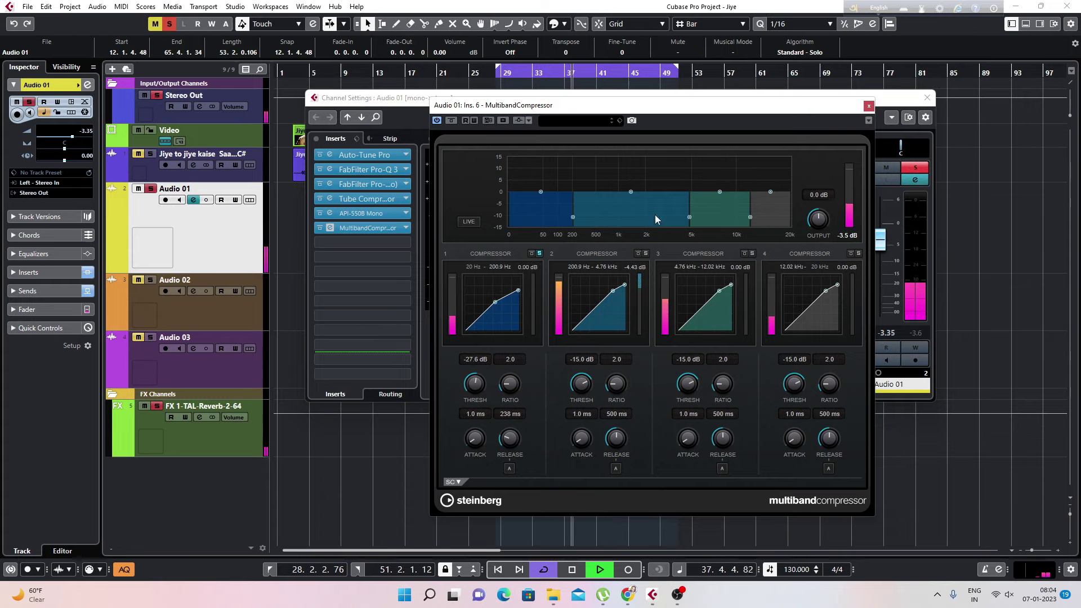
- Solo band 2 of the MultibandCompressor and set its ratio to 1.9 and release to 188 ms
{"action": "left_click", "coordinate": [646, 254]}
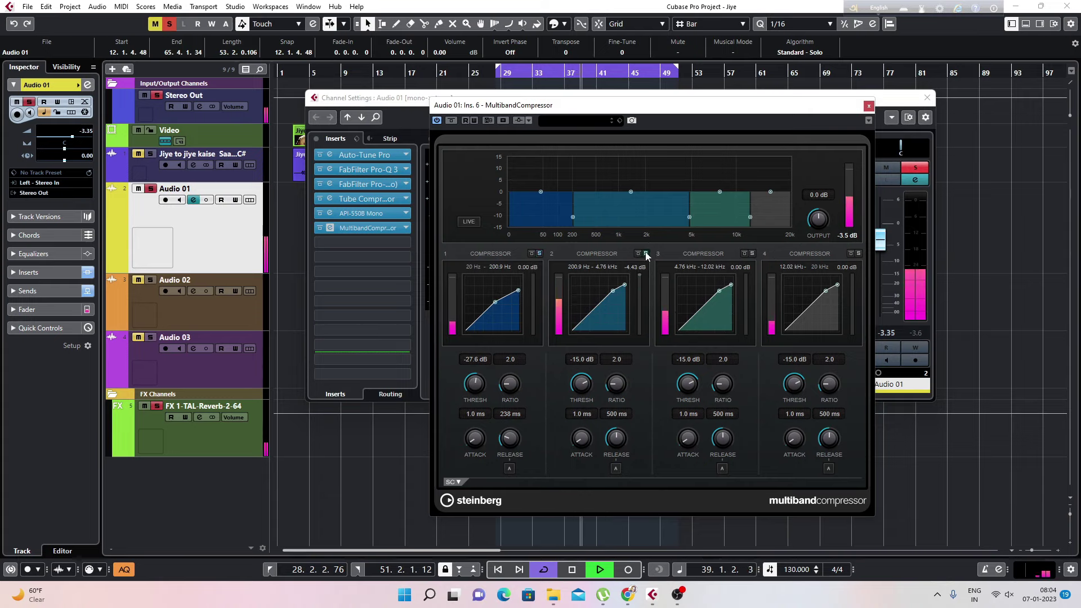
{"action": "left_click", "coordinate": [619, 360]}
{"action": "type", "text": "1"}
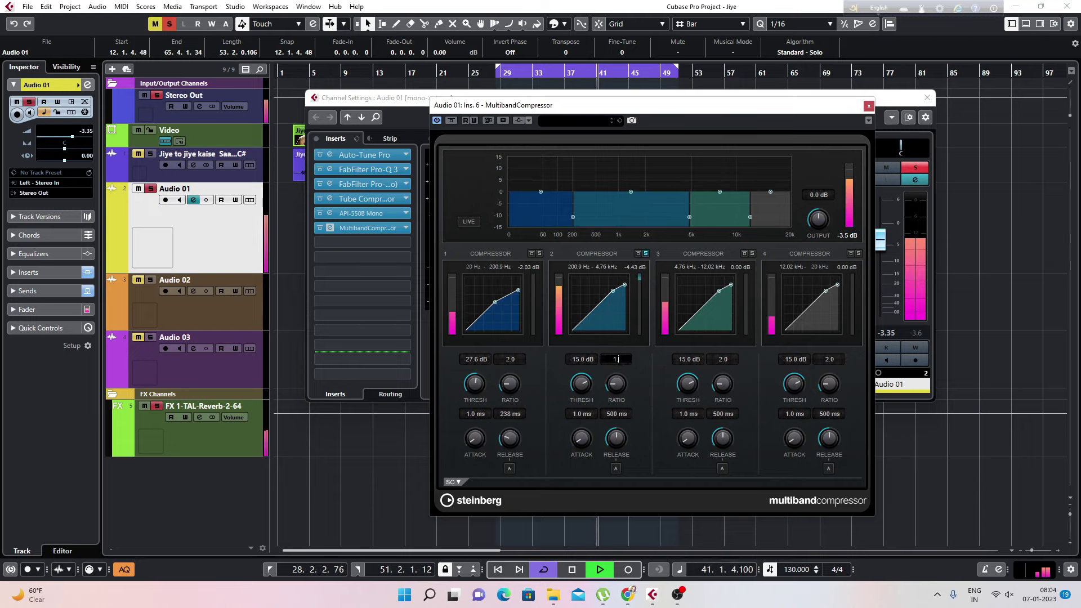
{"action": "type", "text": ".9"}
{"action": "key", "text": "Return"}
{"action": "left_click_drag", "start_coordinate": [615, 437], "coordinate": [609, 458]}
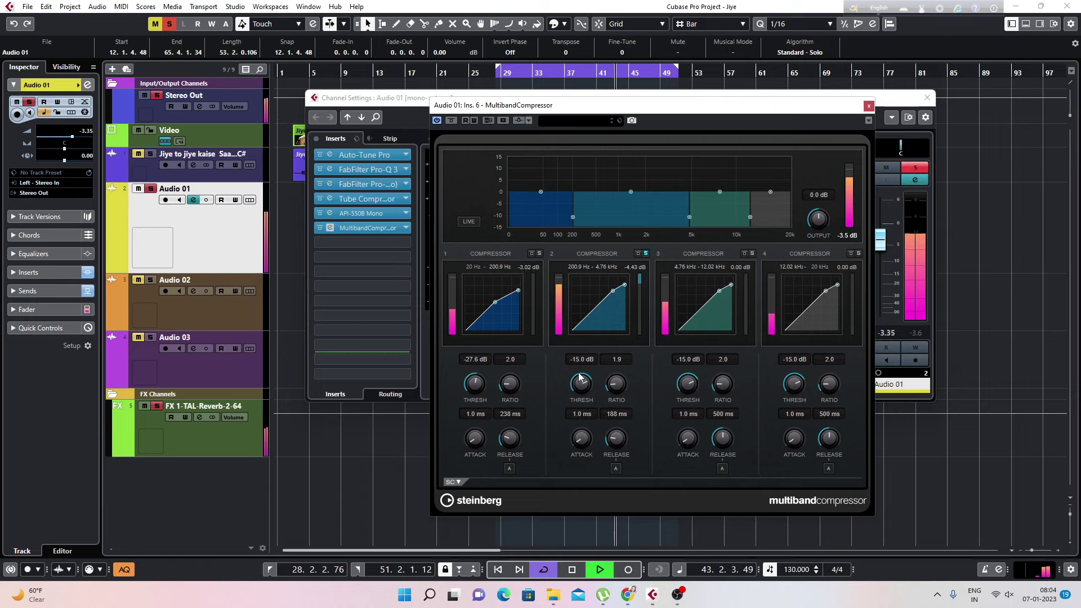
- Set band 2's threshold to -10.5 dB while resetting its gain-reduction reading to check the compression, and stop playback
{"action": "mouse_move", "coordinate": [579, 372]}
{"action": "left_mouse_down"}
{"action": "mouse_move", "coordinate": [578, 396]}
{"action": "mouse_move", "coordinate": [581, 380]}
{"action": "left_mouse_up"}
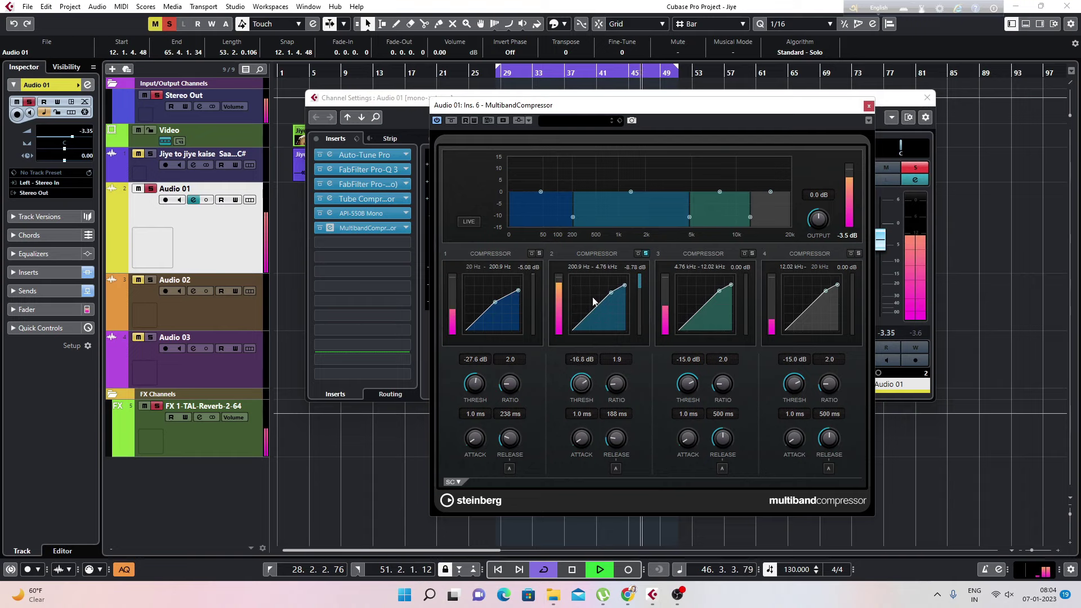
{"action": "left_click", "coordinate": [630, 268]}
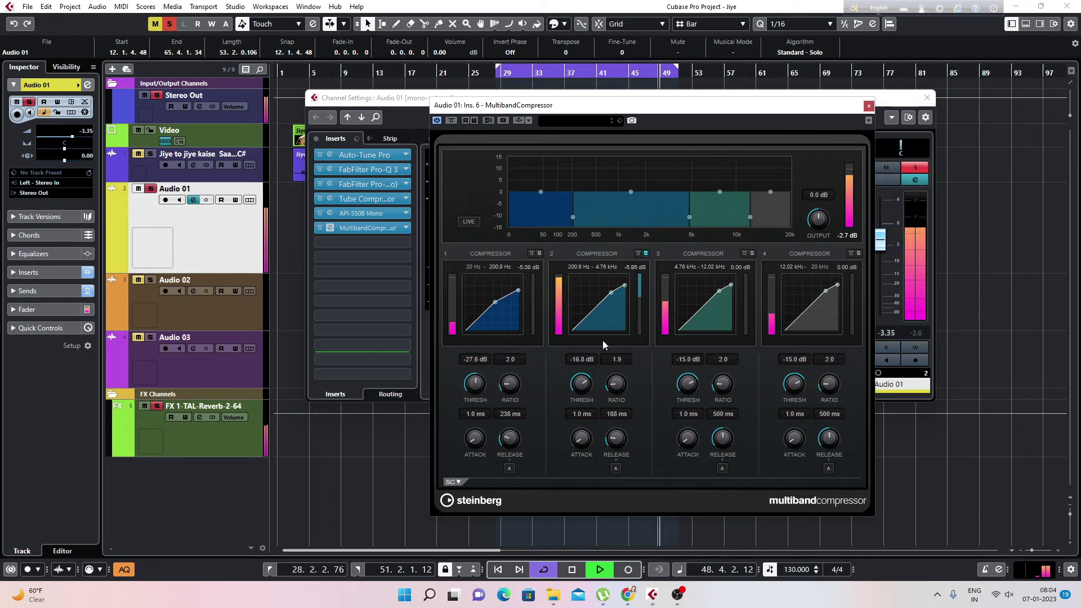
{"action": "left_click_drag", "start_coordinate": [581, 383], "coordinate": [582, 369]}
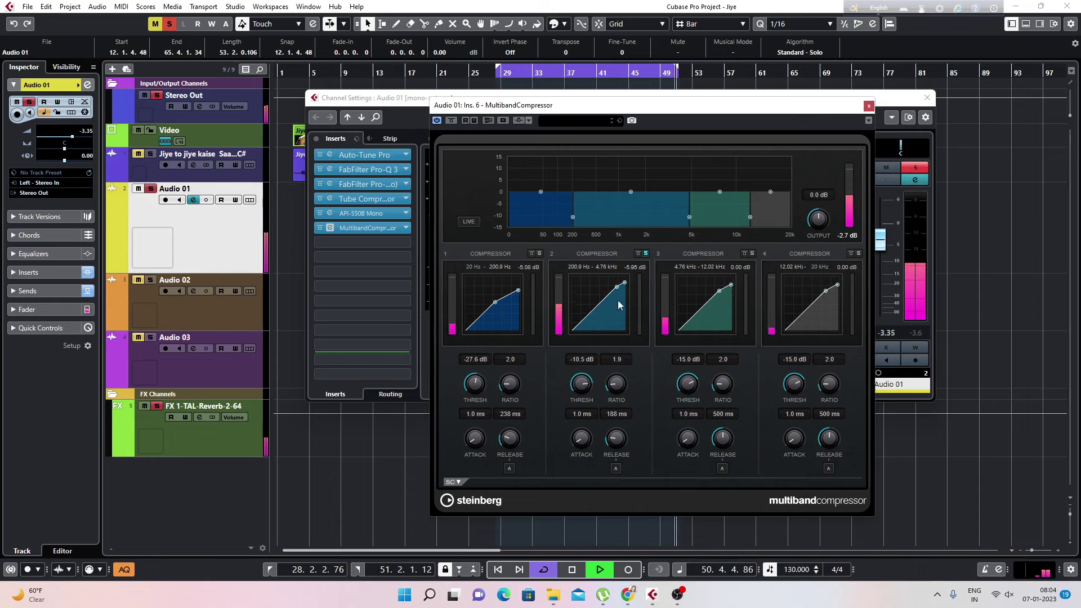
{"action": "left_click", "coordinate": [632, 269]}
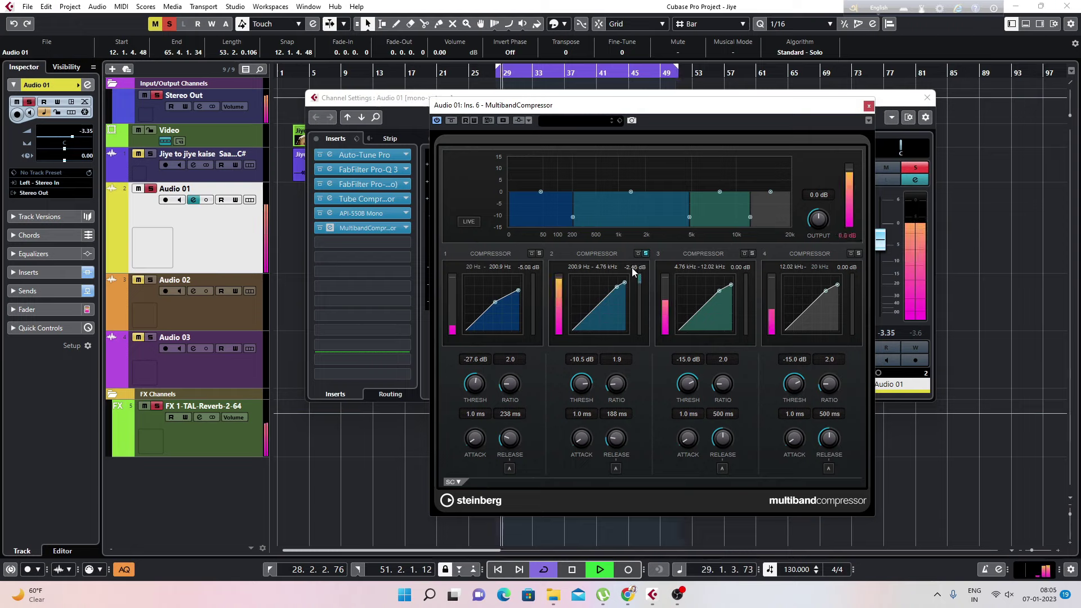
{"action": "left_click", "coordinate": [632, 272]}
{"action": "left_click", "coordinate": [633, 272]}
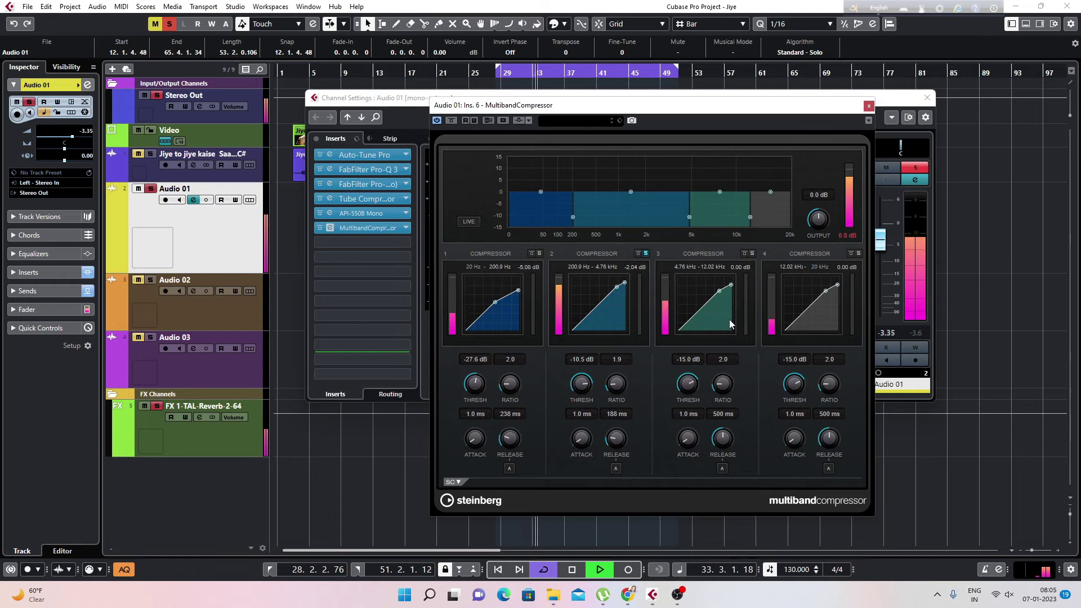
{"action": "key", "text": "space"}
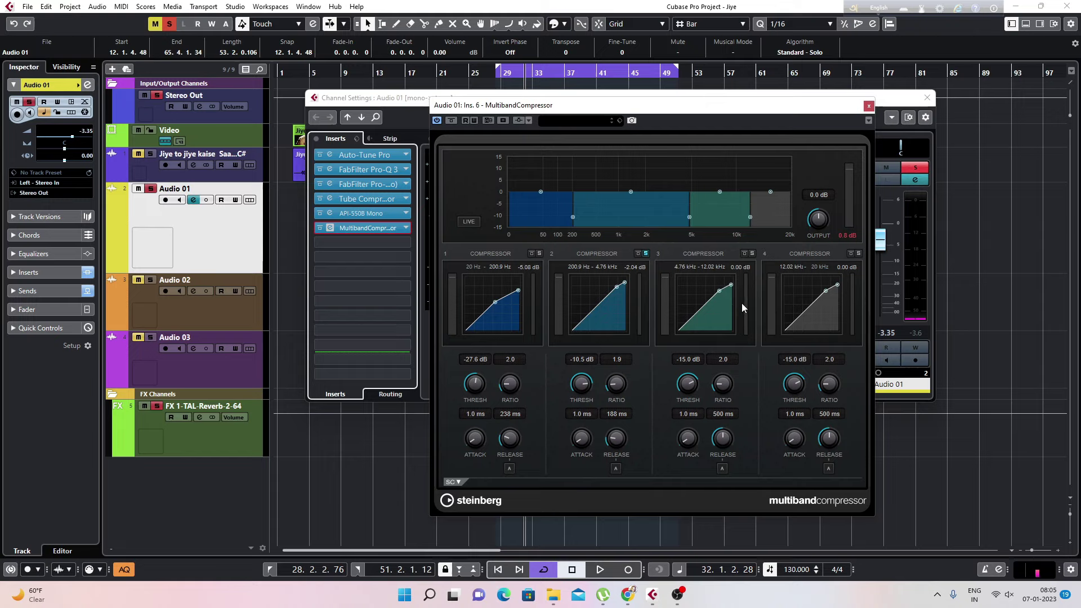
- Solo band 3 during playback and set its release to 158 ms, threshold to -21.0 dB and ratio to 1.8
{"action": "left_click", "coordinate": [752, 253]}
{"action": "key", "text": "space"}
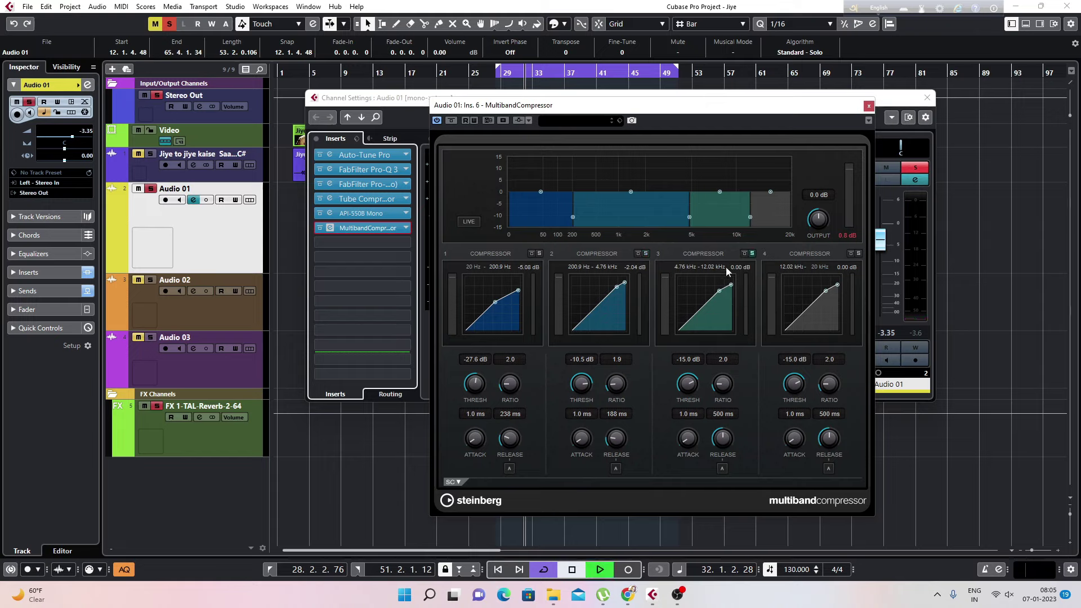
{"action": "left_click_drag", "start_coordinate": [723, 439], "coordinate": [715, 467]}
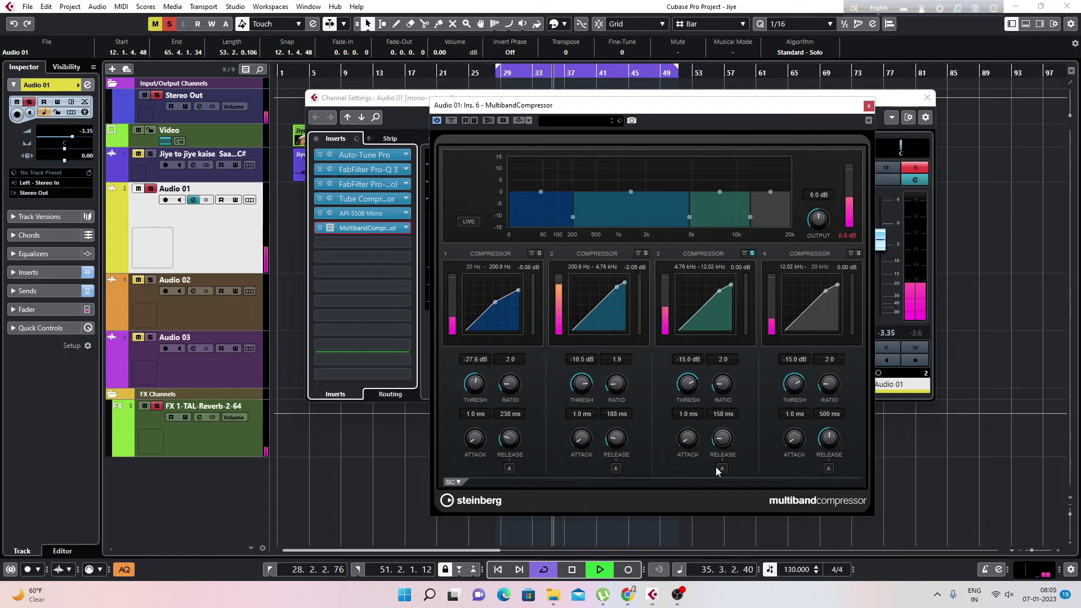
{"action": "left_click_drag", "start_coordinate": [688, 378], "coordinate": [686, 386]}
{"action": "left_click", "coordinate": [718, 361]}
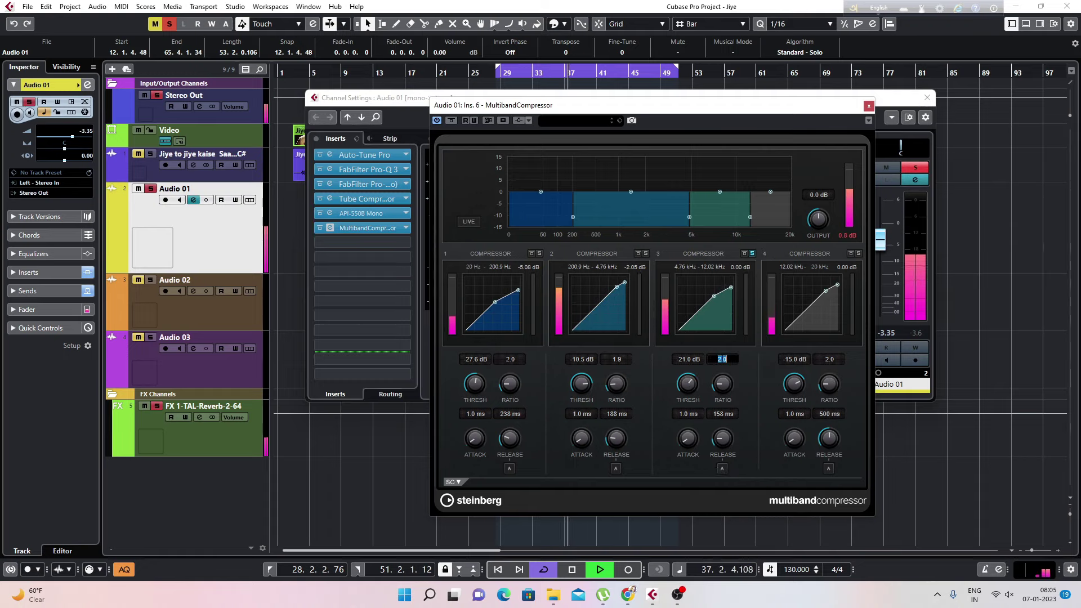
{"action": "type", "text": "1.8"}
{"action": "key", "text": "Return"}
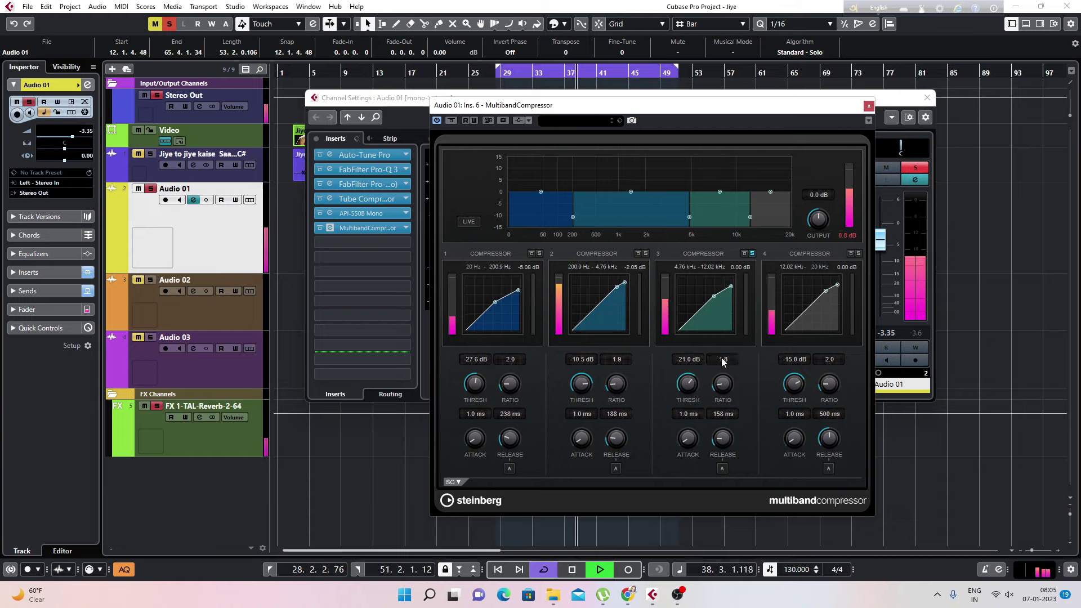
- Lower band 3's threshold to -26.7 dB, resetting its gain-reduction reading and replaying the passage to check it
{"action": "left_click_drag", "start_coordinate": [686, 381], "coordinate": [682, 388]}
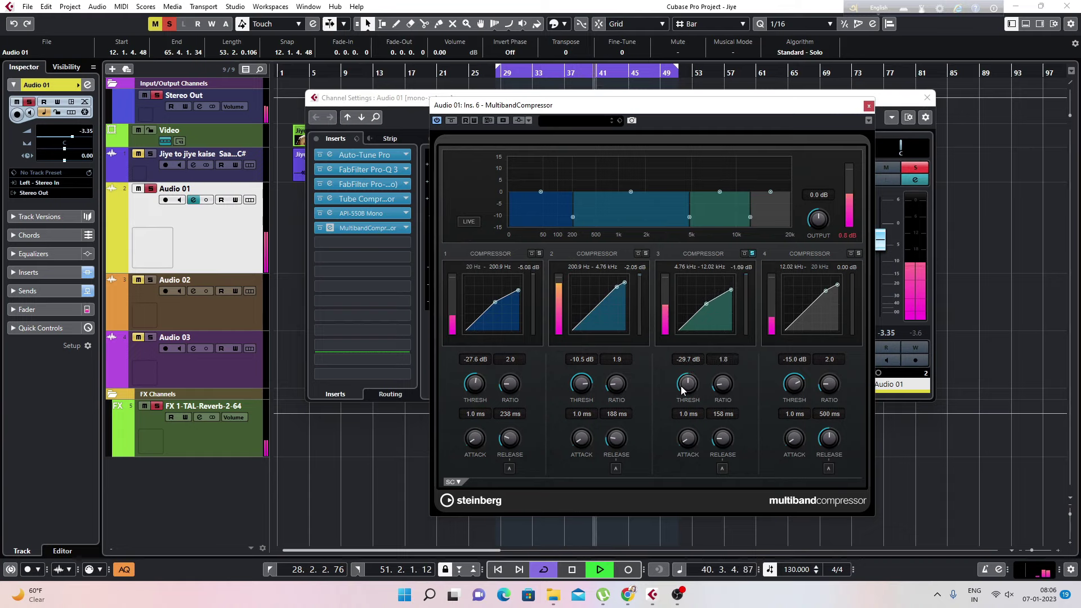
{"action": "left_click", "coordinate": [739, 270]}
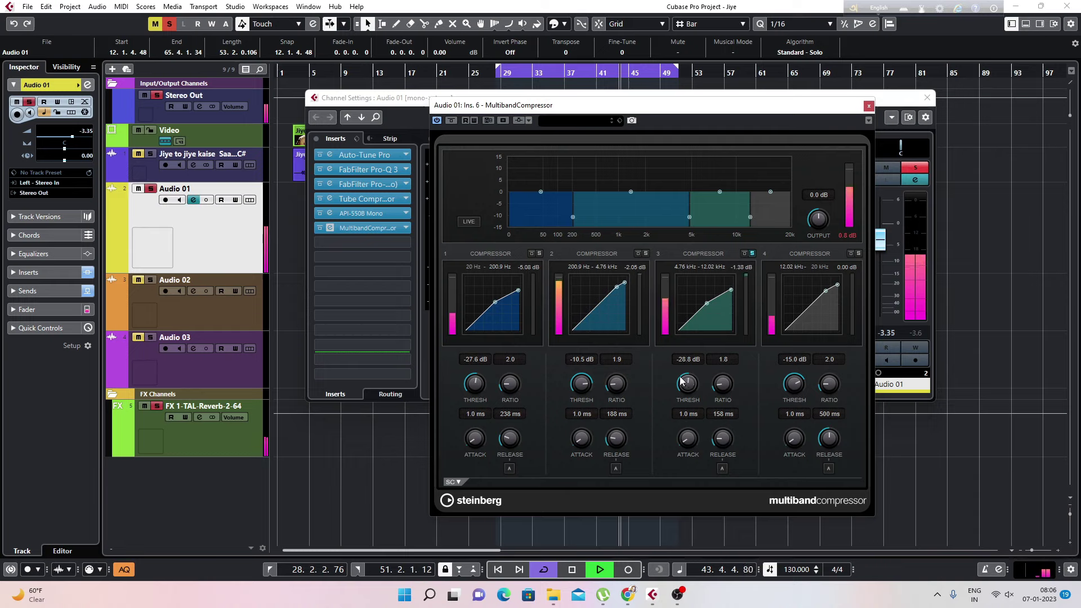
{"action": "left_click_drag", "start_coordinate": [680, 376], "coordinate": [681, 374]}
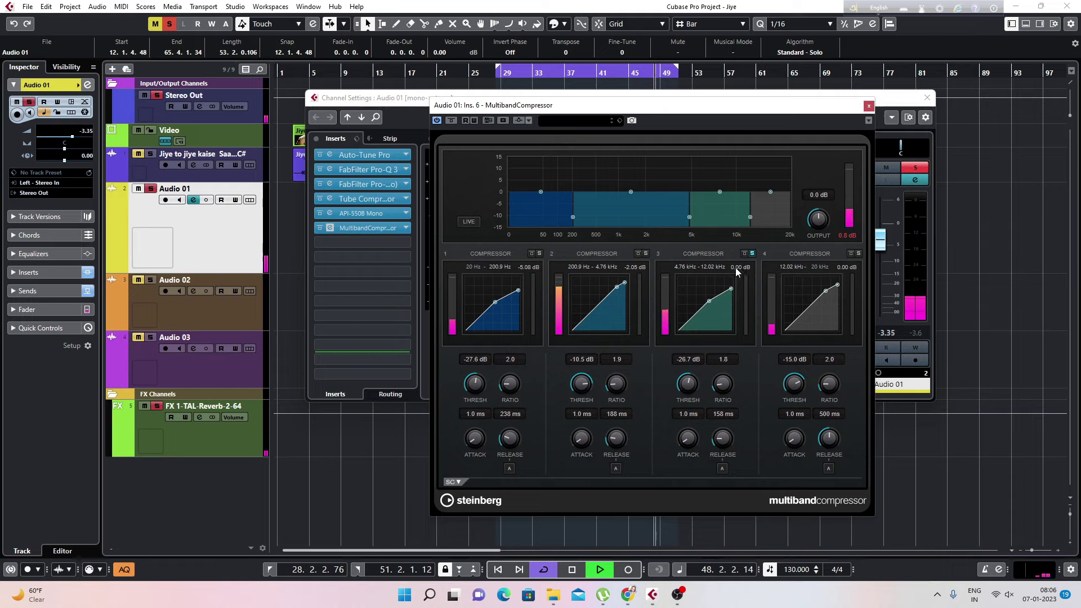
{"action": "key", "text": "space"}
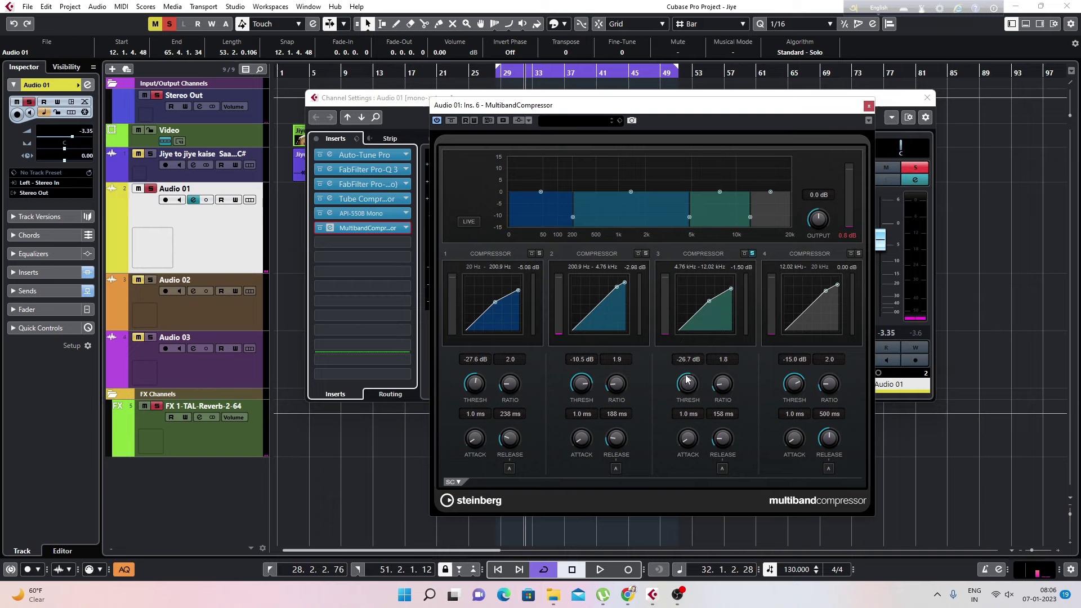
{"action": "key", "text": "space"}
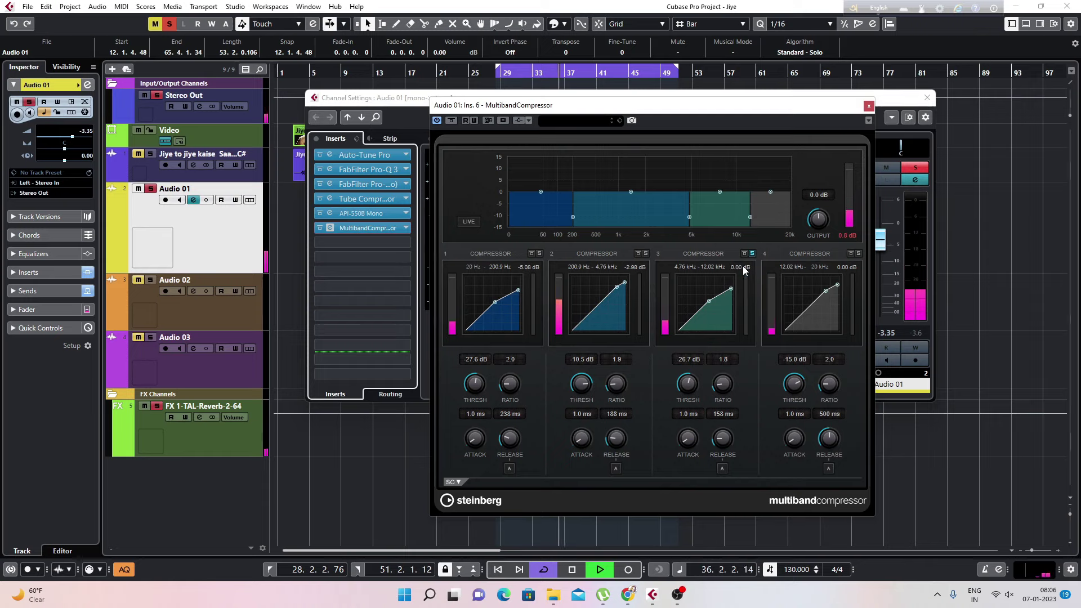
{"action": "key", "text": "space"}
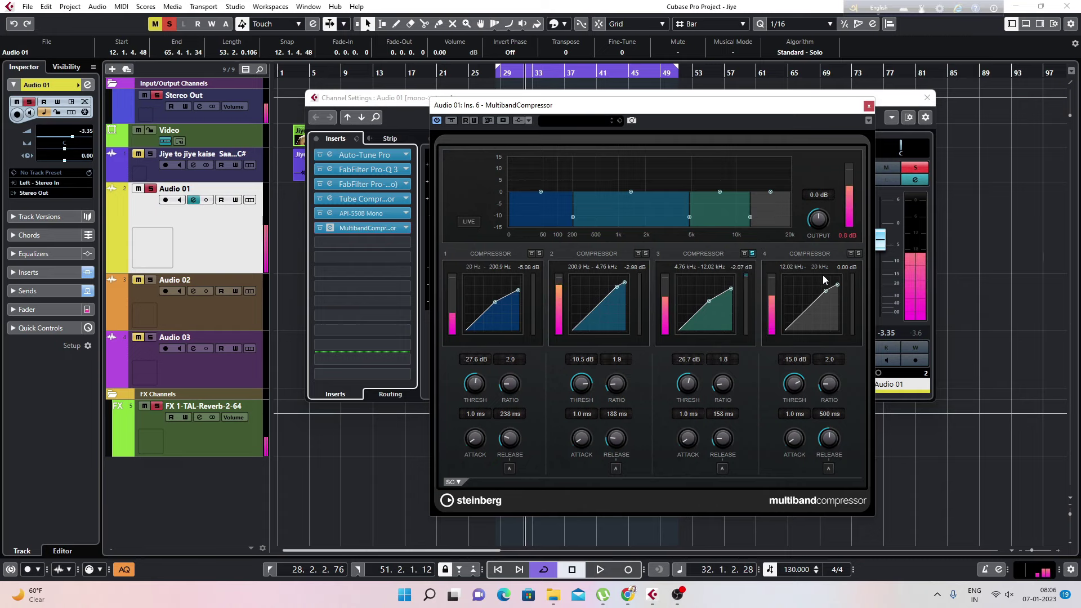
- Play the passage with band 4 soloed and set that band's ratio to 1.7 and release to 178 ms
{"action": "key", "text": "space"}
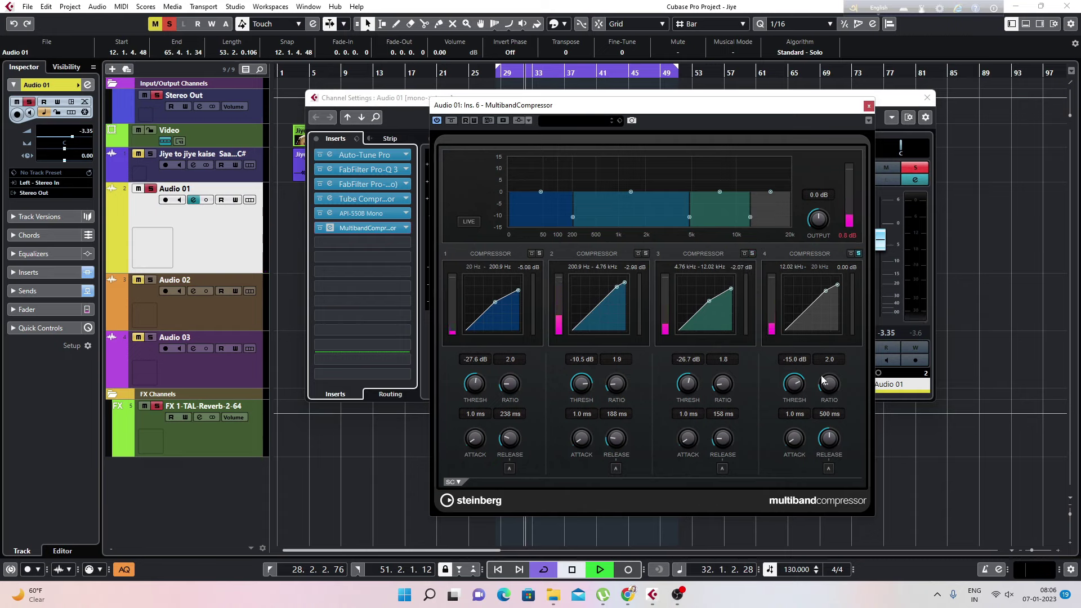
{"action": "left_click", "coordinate": [829, 359]}
{"action": "type", "text": "2.1"}
{"action": "key", "text": "Return"}
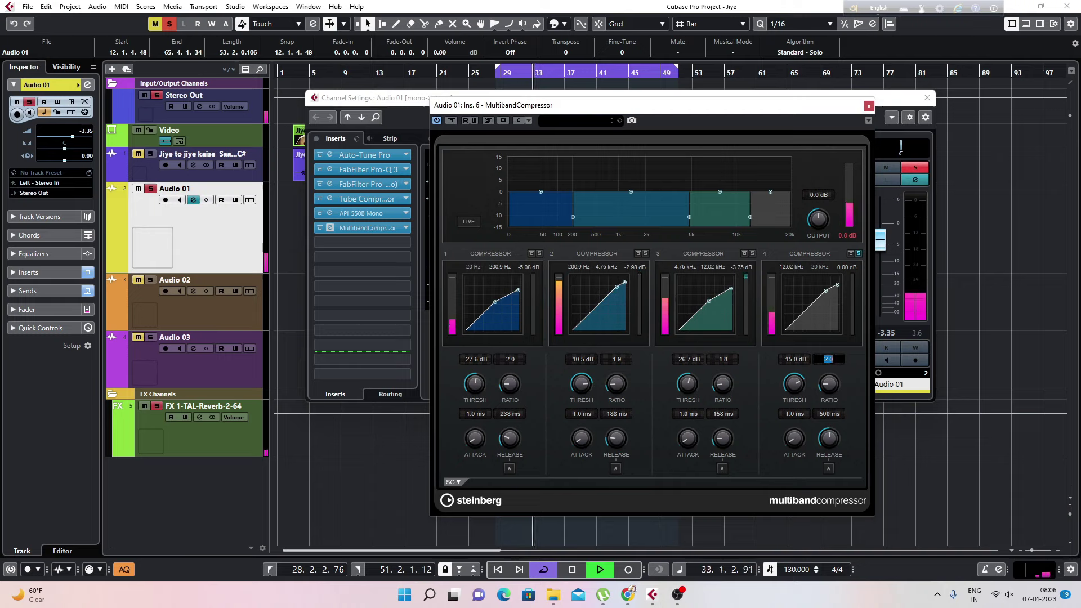
{"action": "left_click", "coordinate": [830, 359]}
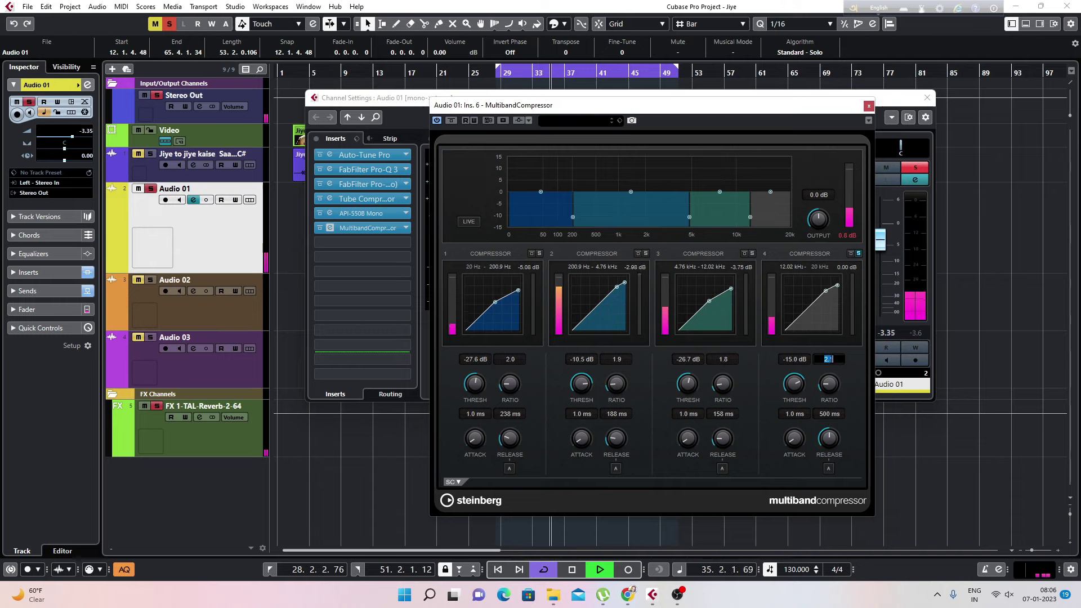
{"action": "type", "text": "1.8"}
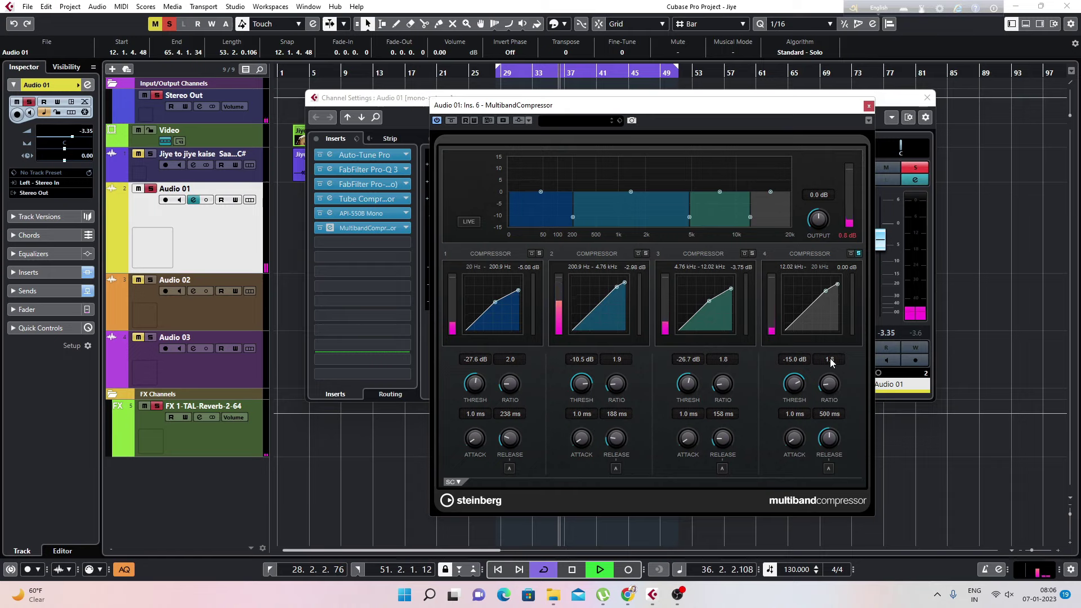
{"action": "left_click", "coordinate": [830, 358]}
{"action": "type", "text": "1.7"}
{"action": "key", "text": "Return"}
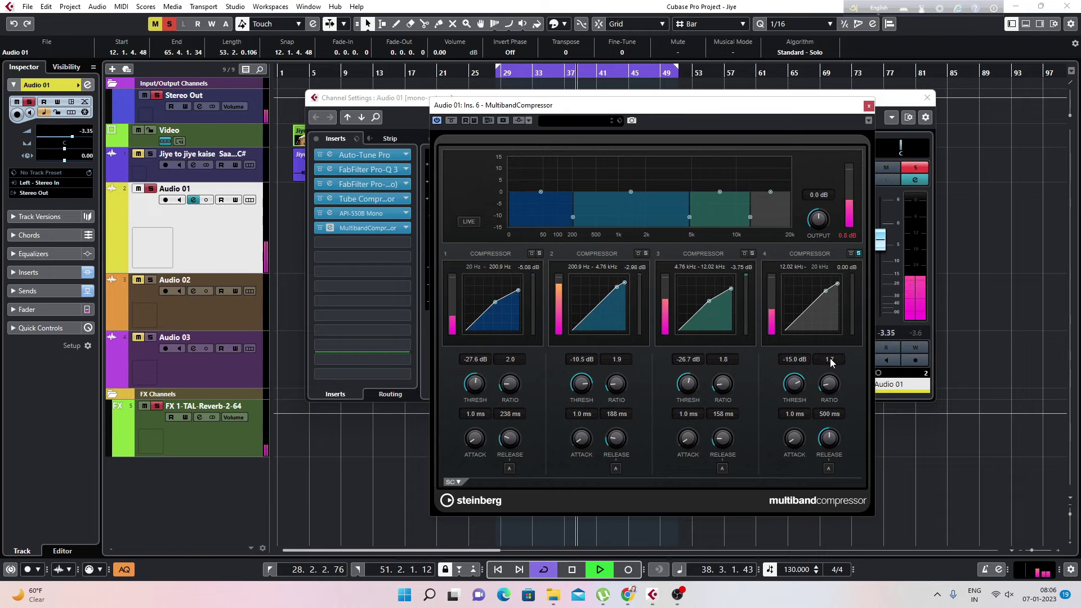
{"action": "scroll", "coordinate": [823, 440], "scroll_direction": "down", "scroll_amount": 2}
{"action": "left_click_drag", "start_coordinate": [823, 440], "coordinate": [820, 461]}
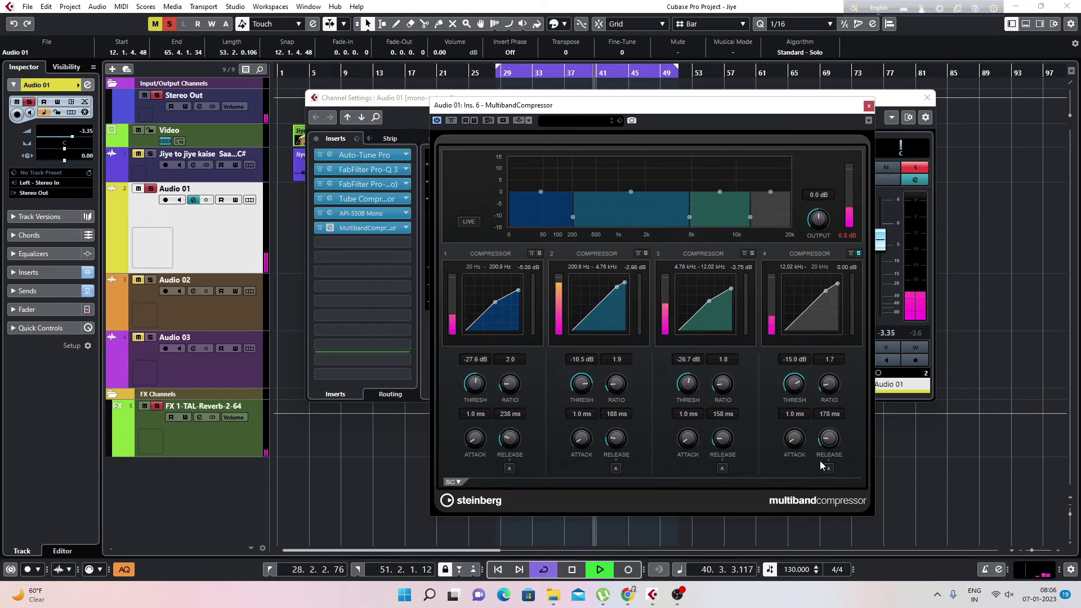
- Set band 4's threshold to -33.0 dB, toggling the band's bypass to compare its sound with and without compression
{"action": "left_click_drag", "start_coordinate": [793, 386], "coordinate": [785, 396]}
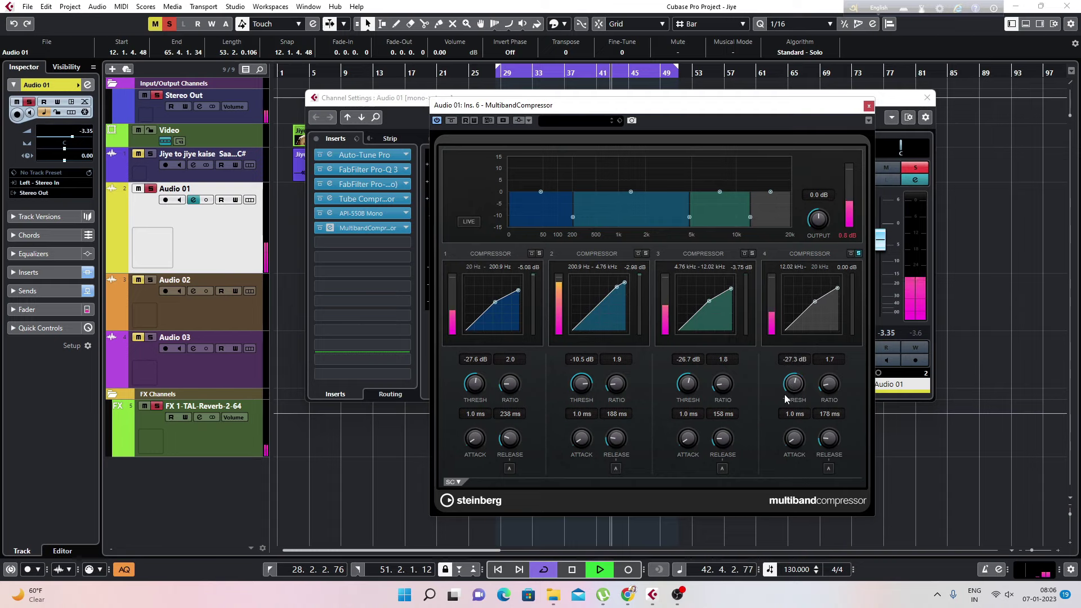
{"action": "left_click", "coordinate": [850, 253]}
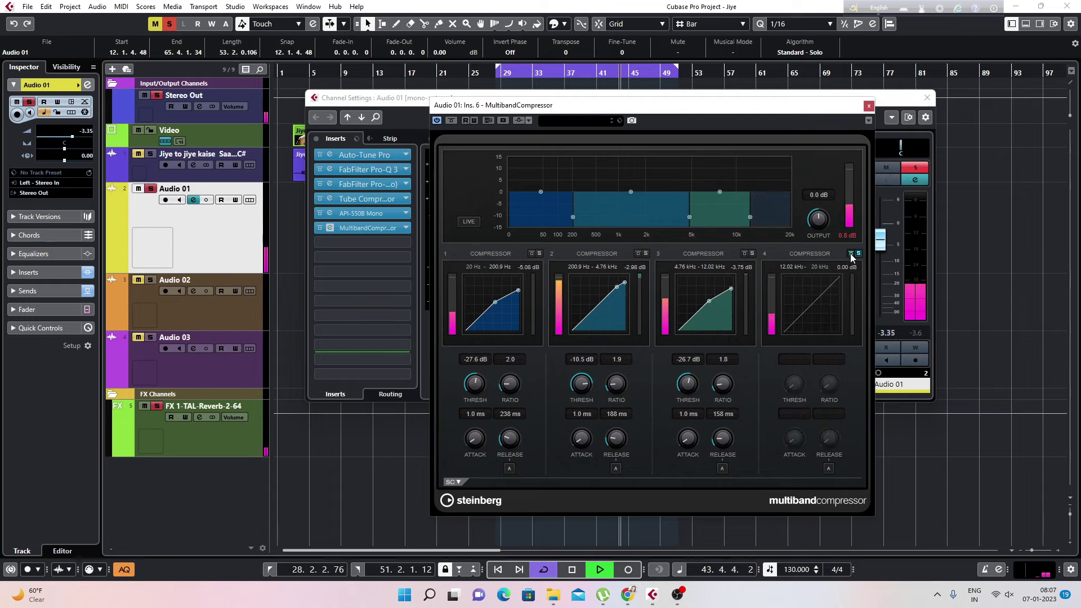
{"action": "left_click", "coordinate": [850, 254]}
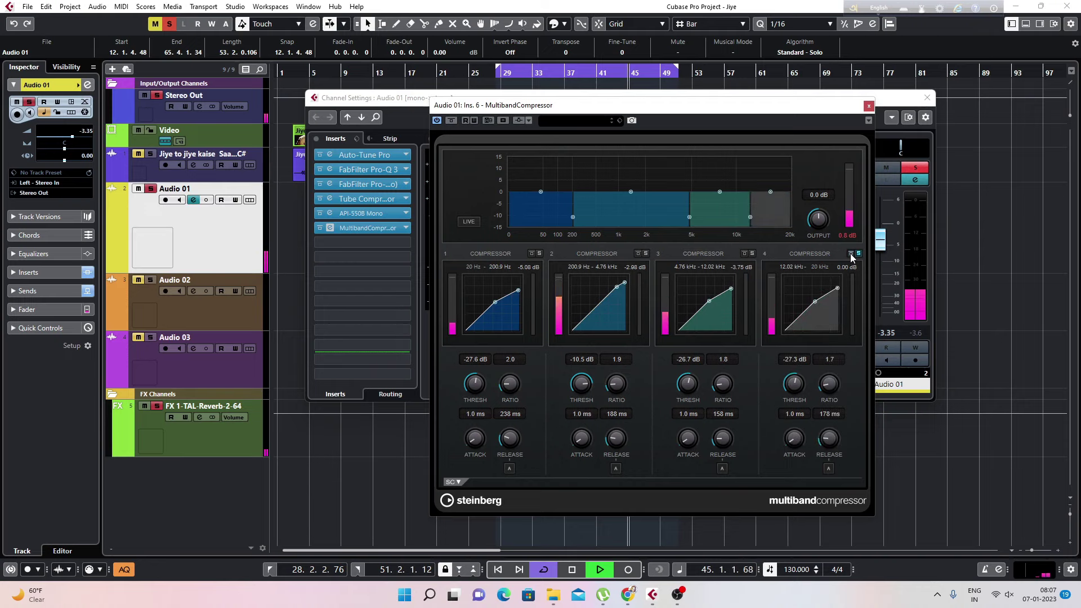
{"action": "mouse_move", "coordinate": [789, 384]}
{"action": "left_mouse_down"}
{"action": "mouse_move", "coordinate": [789, 400]}
{"action": "mouse_move", "coordinate": [789, 384]}
{"action": "left_mouse_up"}
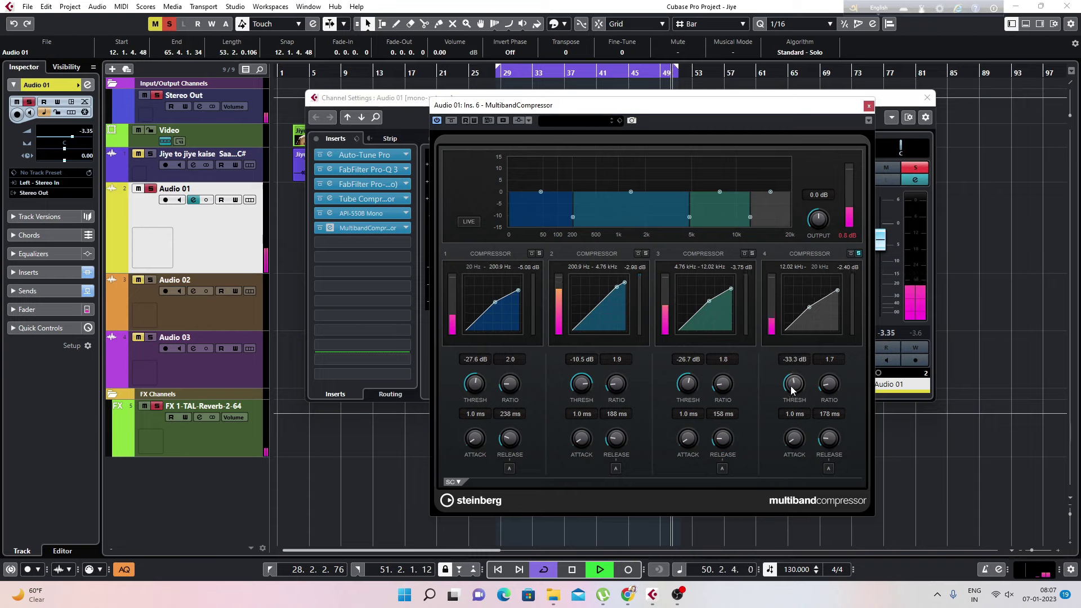
{"action": "left_click", "coordinate": [851, 255]}
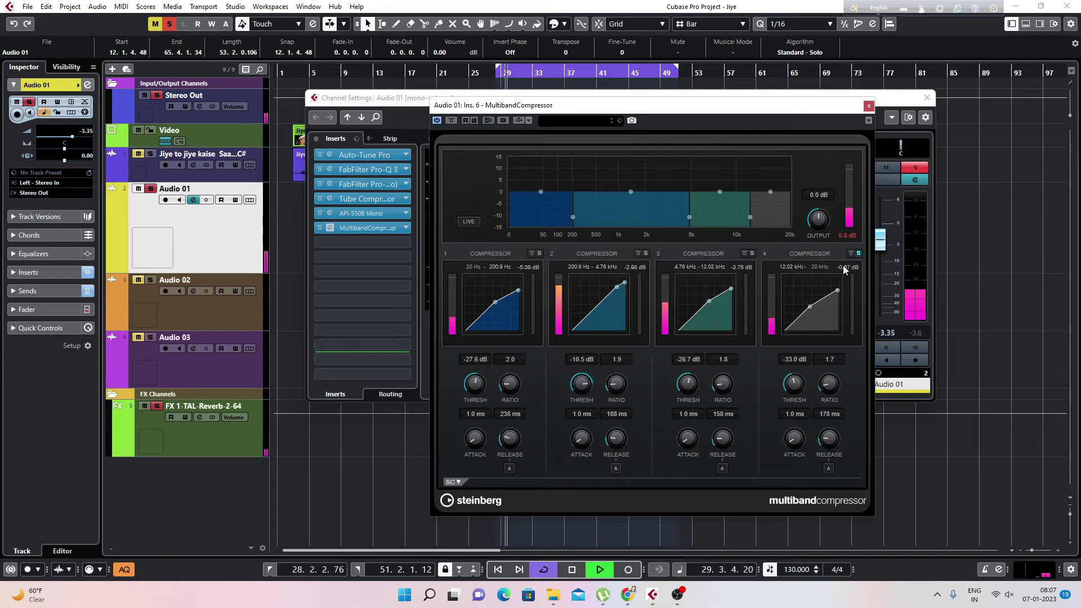
{"action": "left_click", "coordinate": [850, 254]}
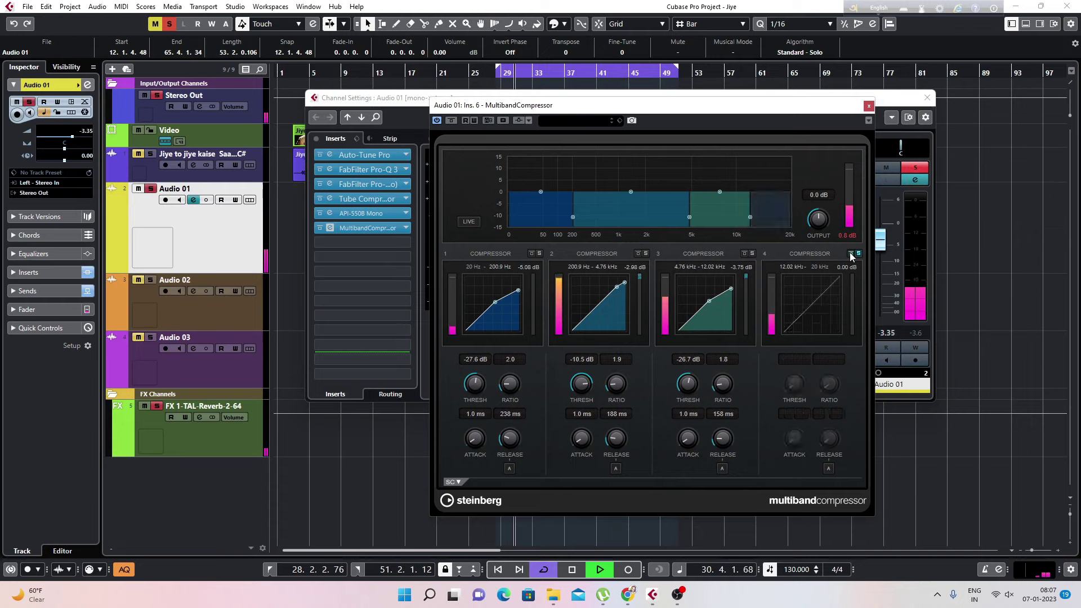
{"action": "left_click", "coordinate": [850, 254]}
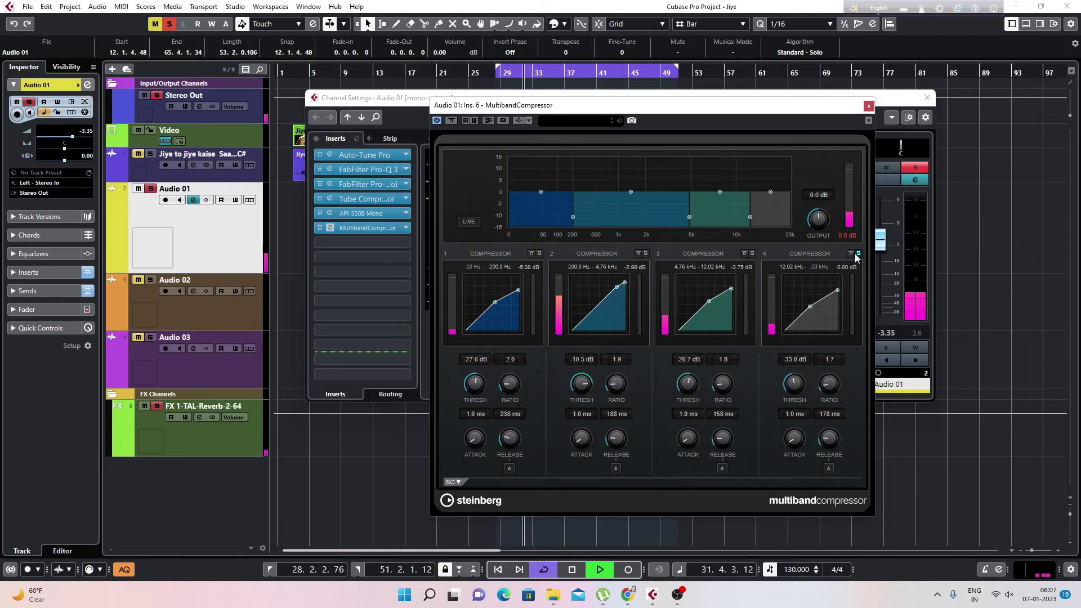
- Compare the vocal with the MultibandCompressor bypassed and active during playback, closing the plug-in and stopping playback when done
{"action": "left_click", "coordinate": [450, 121]}
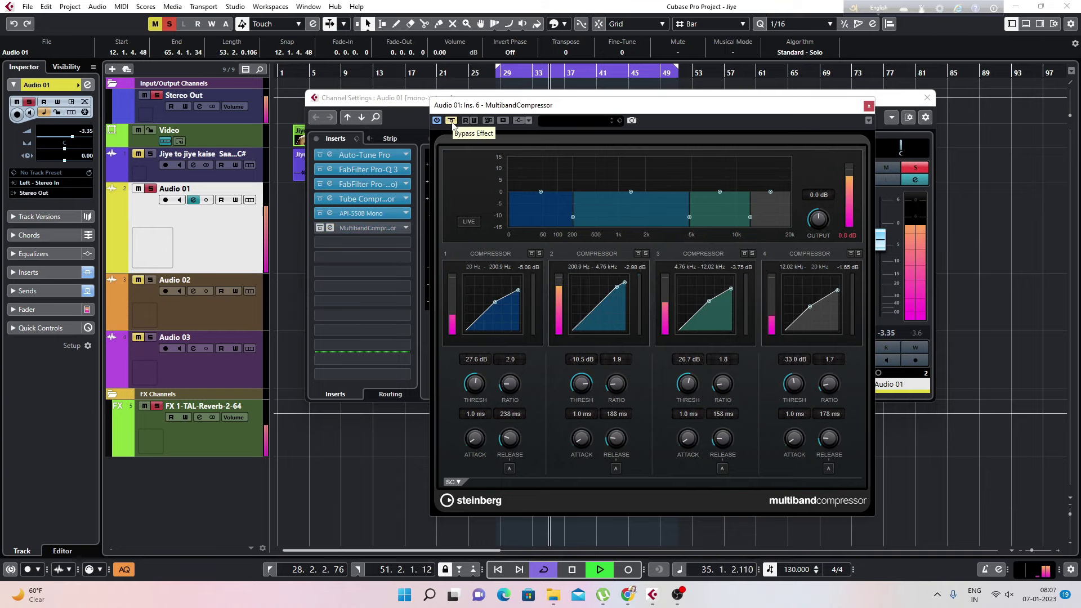
{"action": "left_click", "coordinate": [452, 121]}
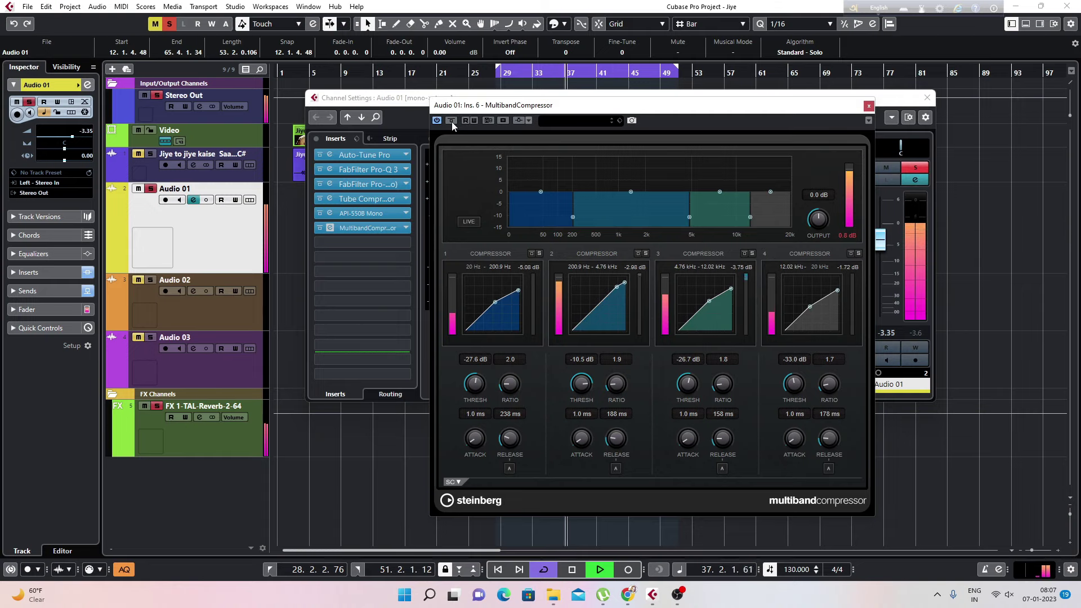
{"action": "left_click", "coordinate": [451, 121]}
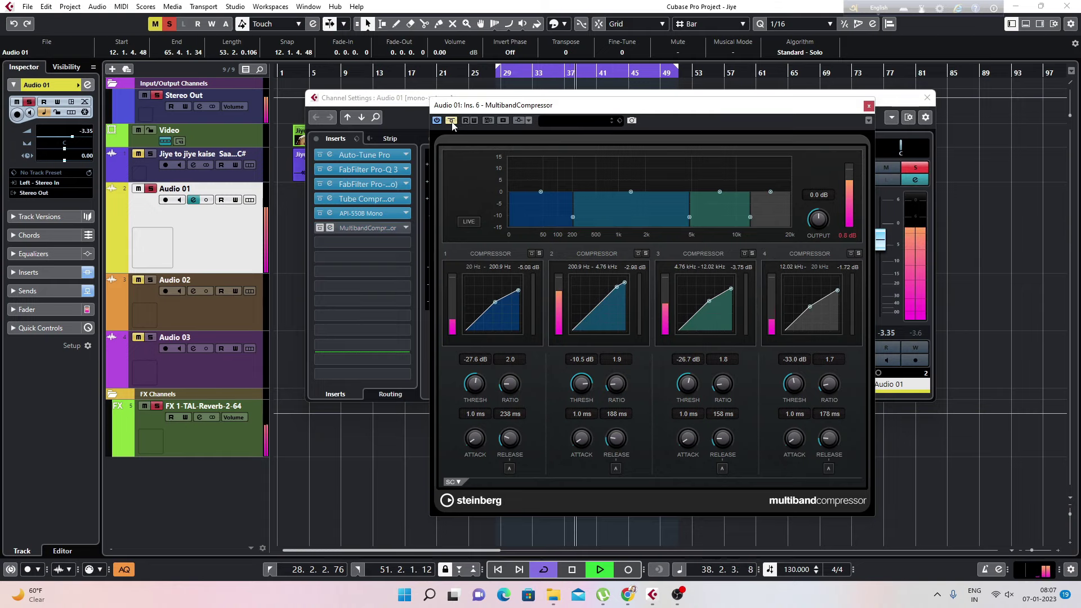
{"action": "left_click", "coordinate": [452, 121]}
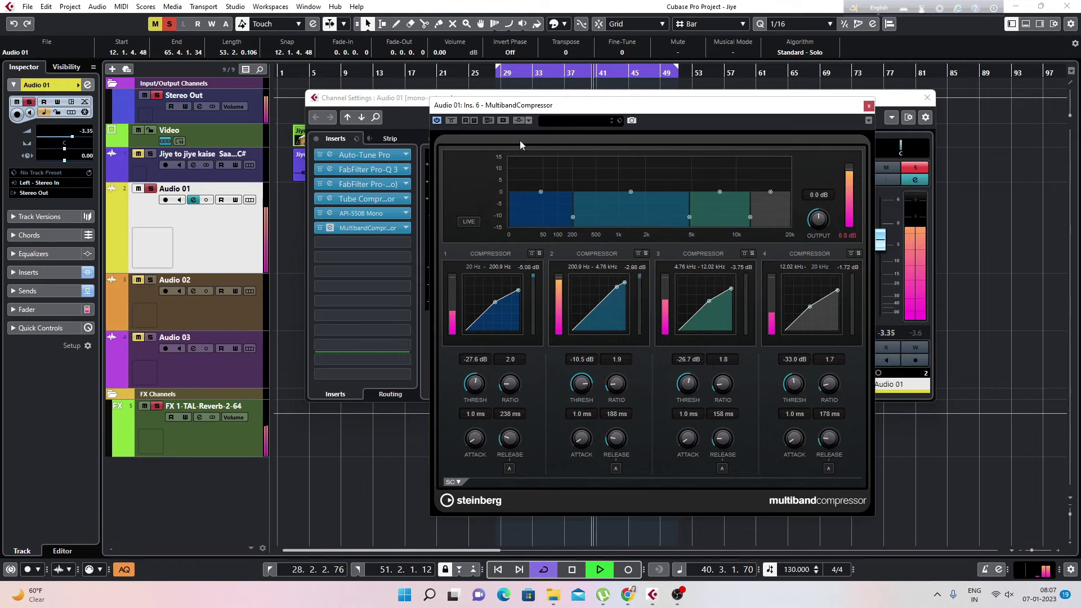
{"action": "left_click", "coordinate": [869, 106]}
{"action": "key", "text": "space"}
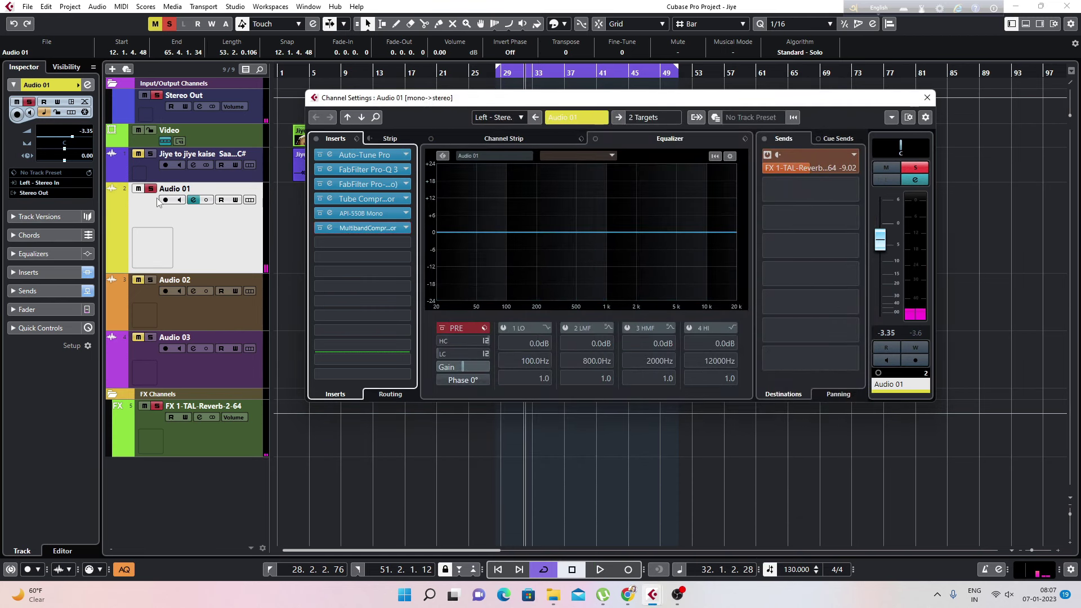
- Clear the solo and lower Audio 01's volume to -14.5 dB while playing it together with the karaoke track
{"action": "left_click", "coordinate": [156, 95]}
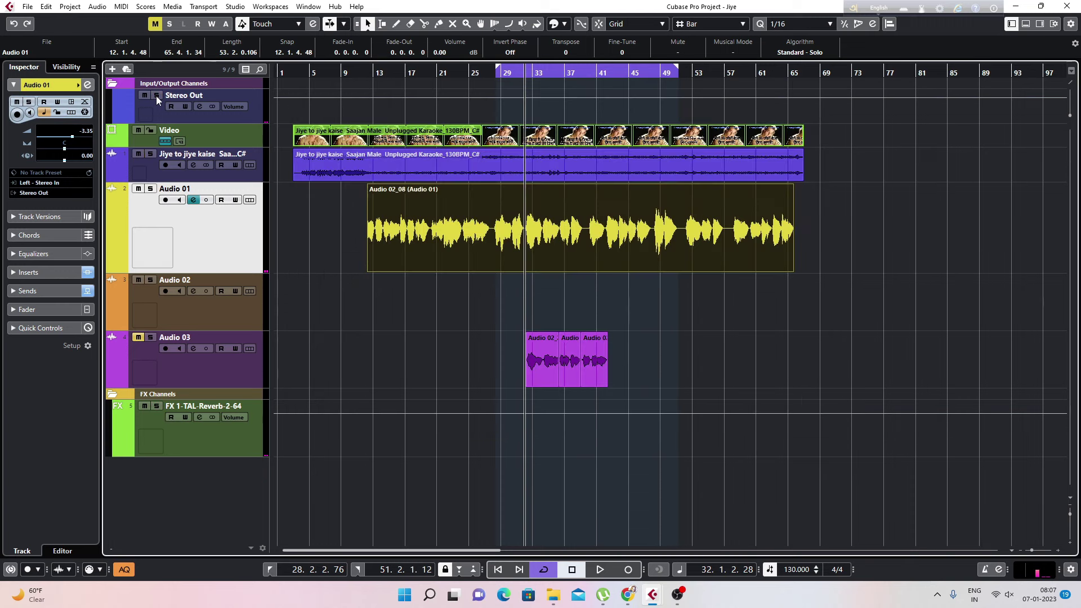
{"action": "key", "text": "space"}
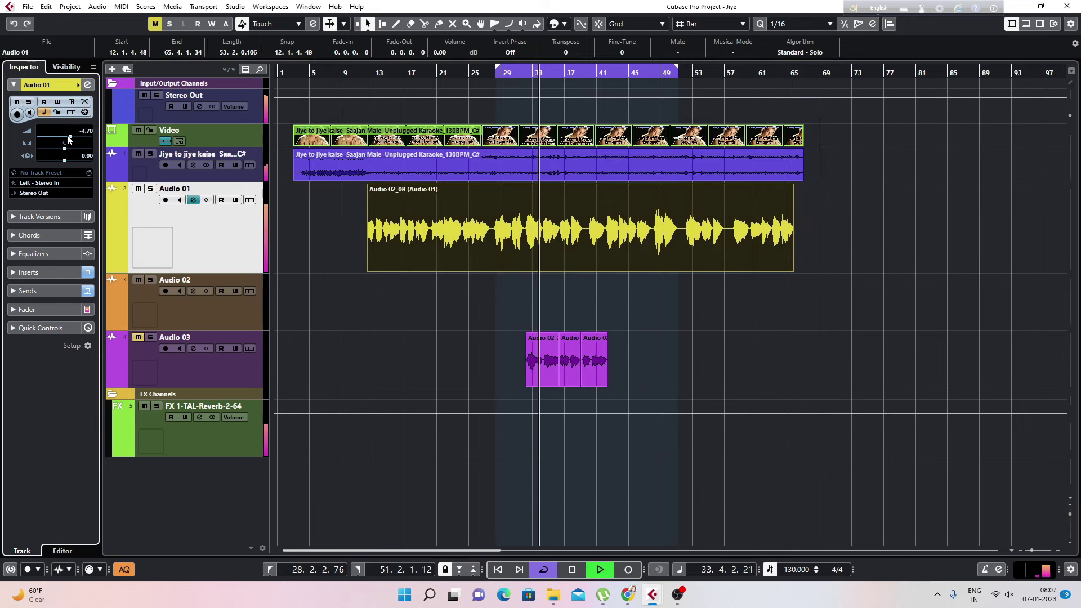
{"action": "left_click_drag", "start_coordinate": [72, 138], "coordinate": [65, 140]}
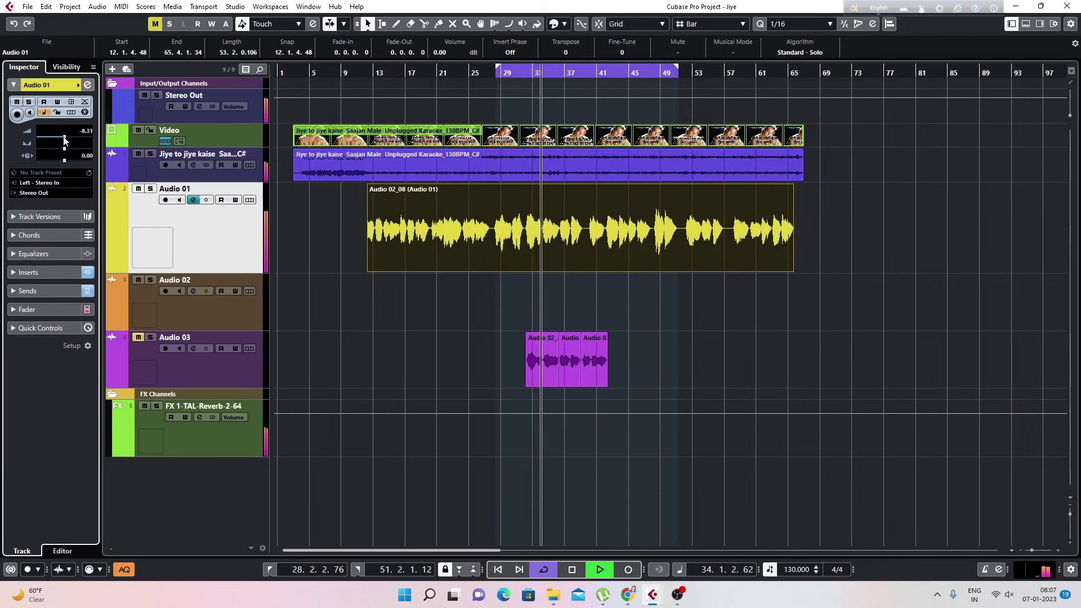
{"action": "left_click", "coordinate": [232, 177]}
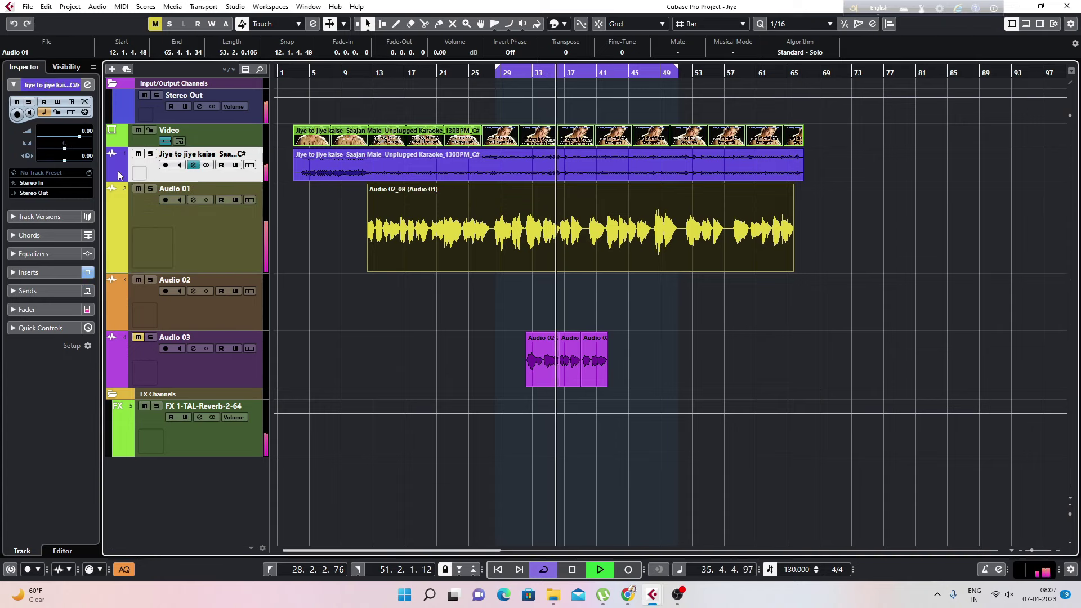
{"action": "left_click", "coordinate": [200, 218]}
{"action": "left_click_drag", "start_coordinate": [63, 138], "coordinate": [57, 140]}
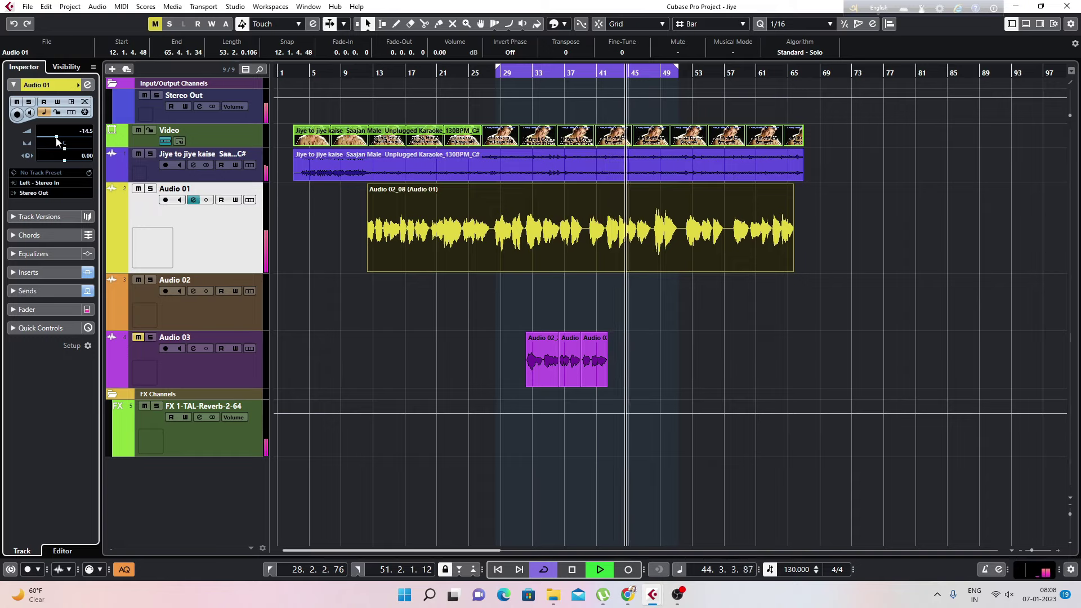
{"action": "key", "text": "space"}
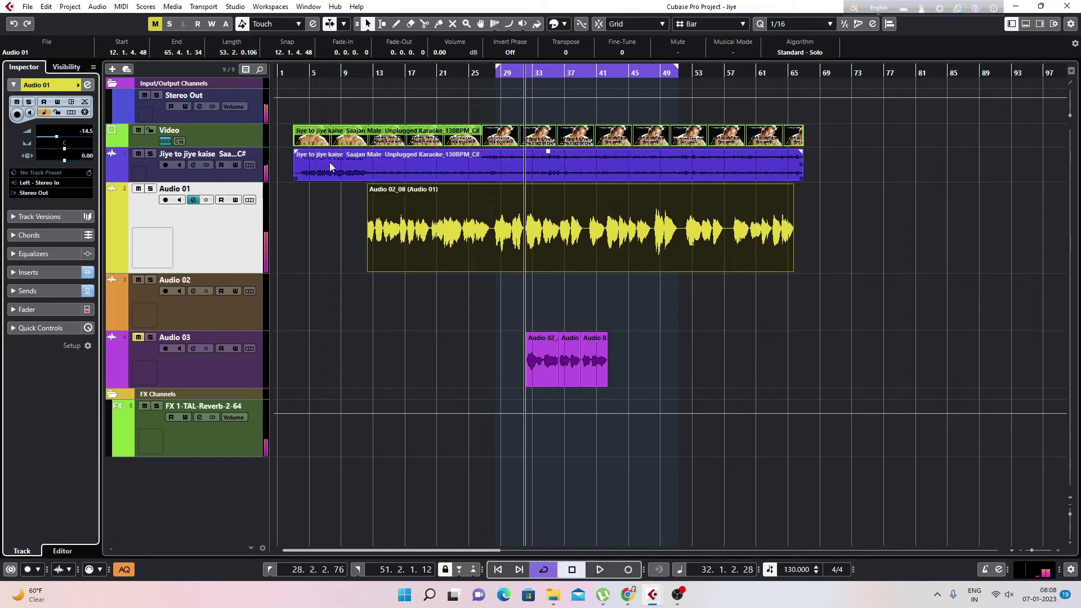
- Play the full mix from bar 26 to check how the processed vocal sits against the karaoke track
{"action": "key", "text": "space"}
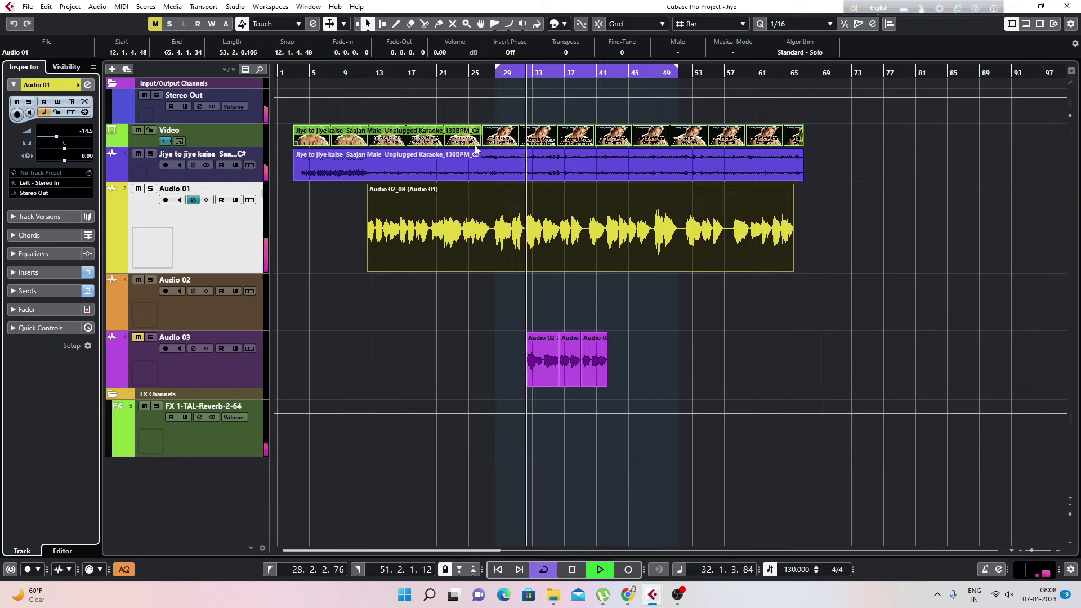
{"action": "left_click", "coordinate": [498, 75]}
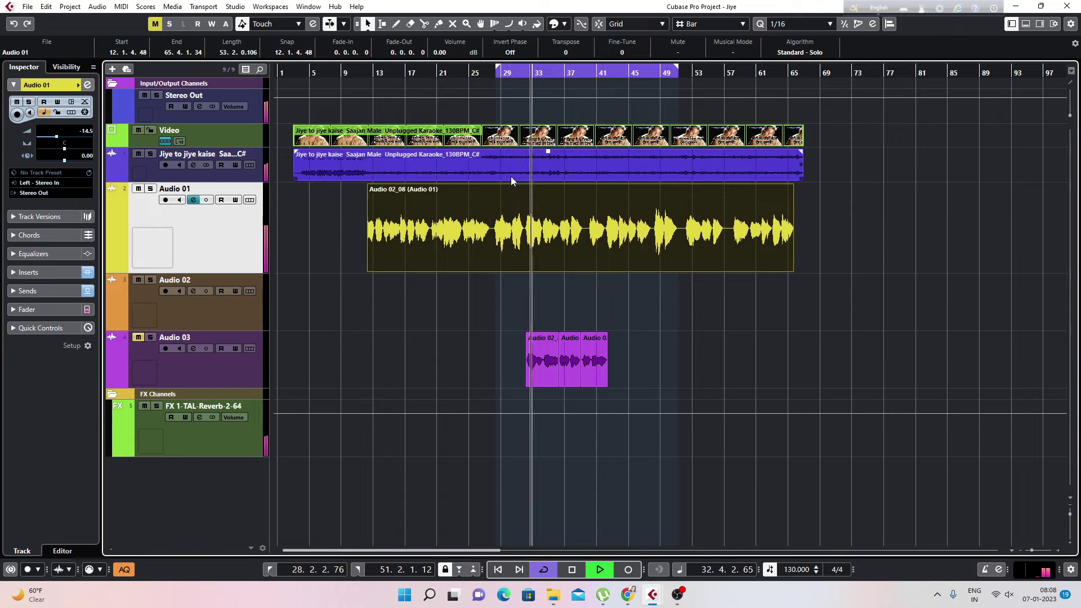
{"action": "key", "text": "space"}
{"action": "key", "text": "h"}
{"action": "key", "text": "h"}
{"action": "key", "text": "h"}
{"action": "key", "text": "h"}
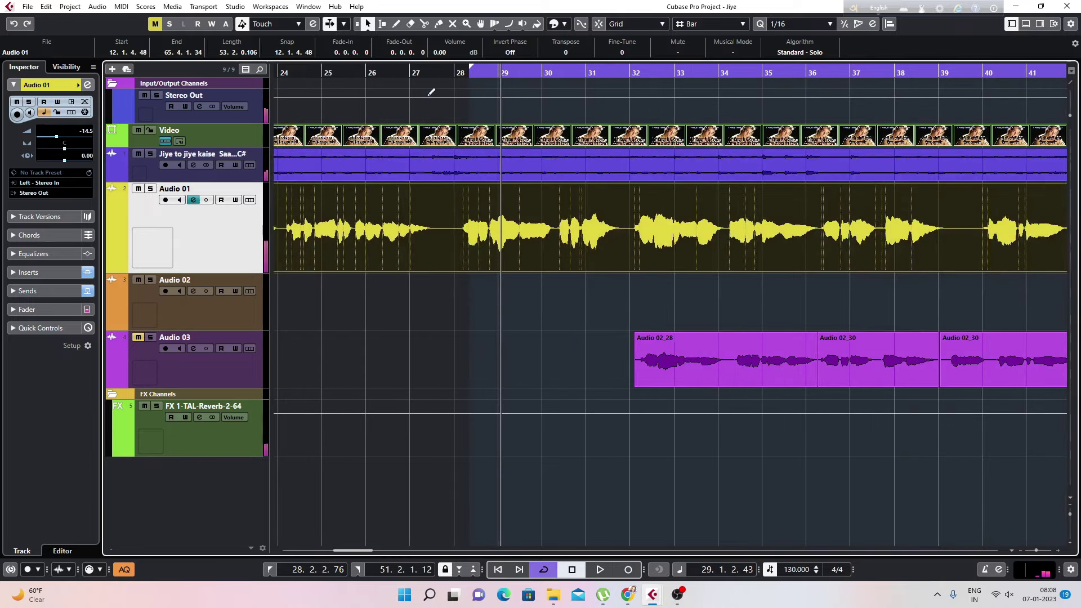
{"action": "left_click", "coordinate": [366, 75]}
{"action": "key", "text": "space"}
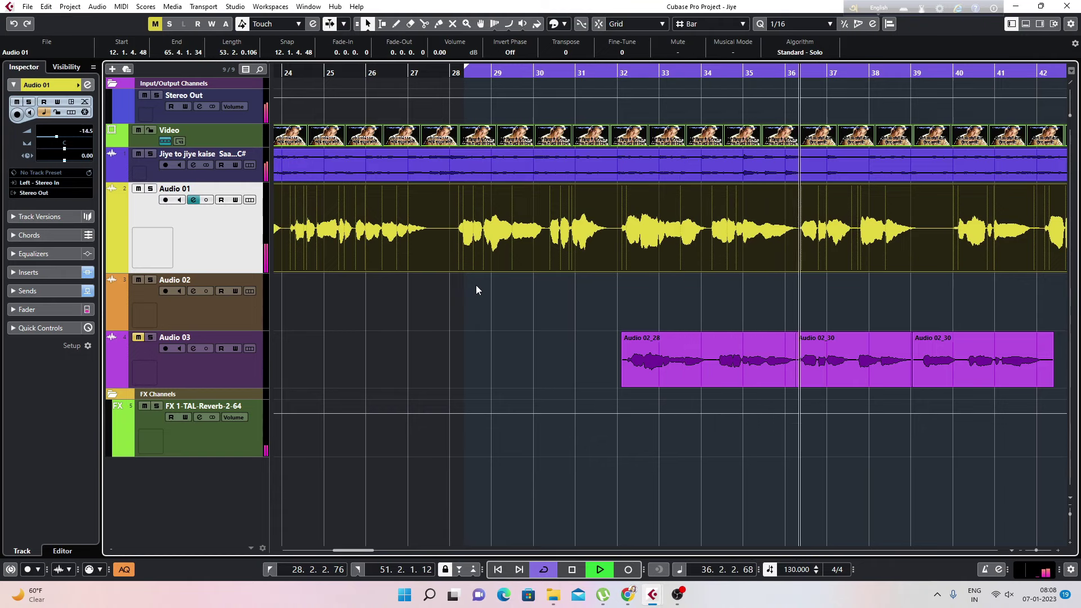
{"action": "key", "text": "space"}
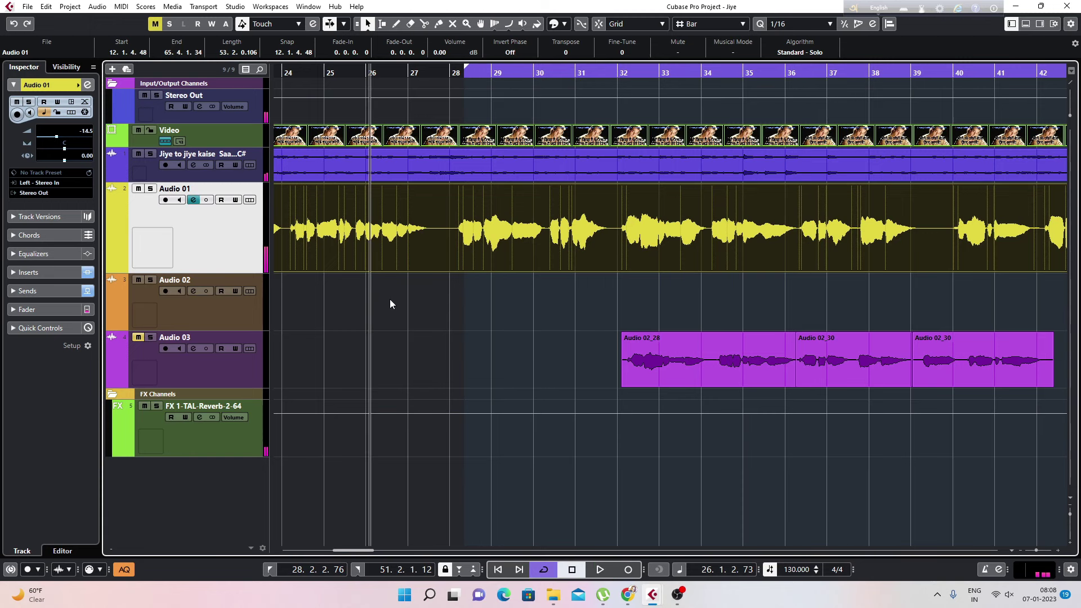
- Open Audio 01's channel settings and shift the window slightly, with the whole arrangement in view behind it
{"action": "key", "text": "g"}
{"action": "key", "text": "g"}
{"action": "key", "text": "g"}
{"action": "key", "text": "g"}
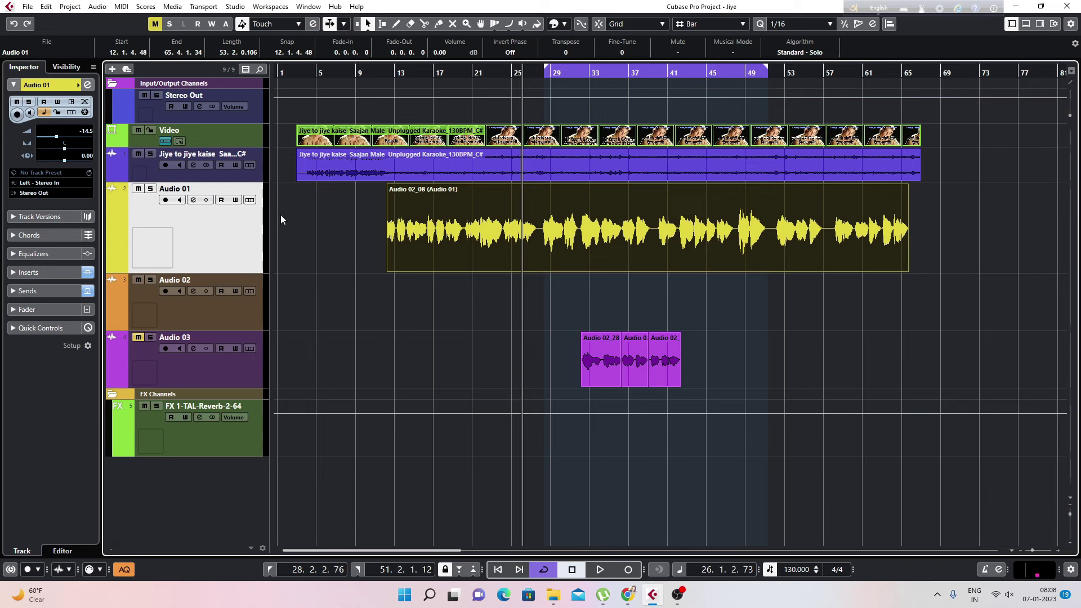
{"action": "left_click", "coordinate": [193, 200]}
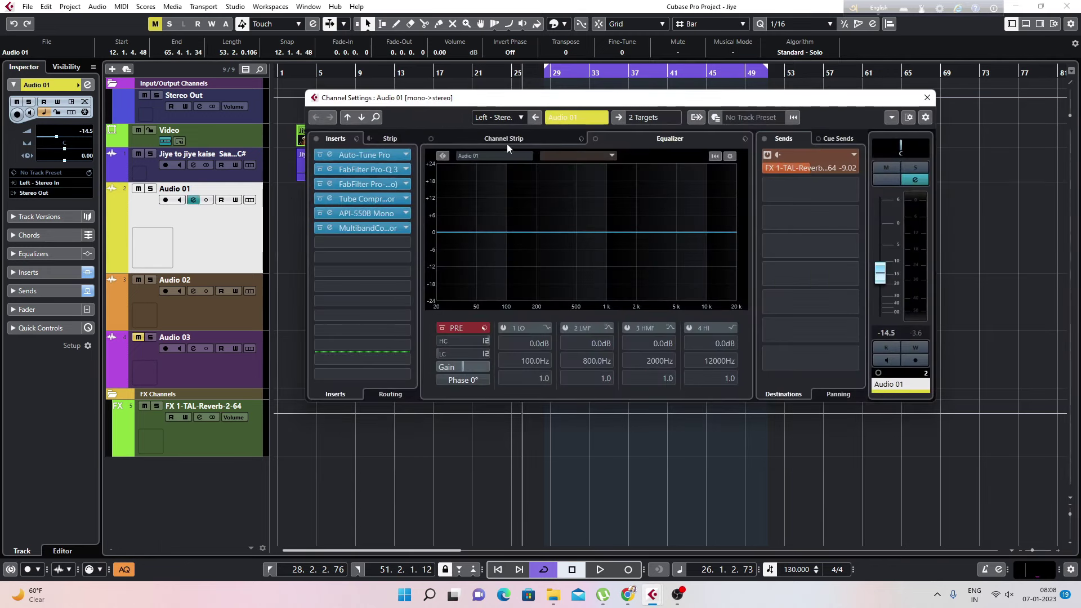
{"action": "mouse_move", "coordinate": [525, 106]}
{"action": "left_mouse_down"}
{"action": "mouse_move", "coordinate": [746, 146]}
{"action": "mouse_move", "coordinate": [491, 102]}
{"action": "mouse_move", "coordinate": [519, 110]}
{"action": "left_mouse_up"}
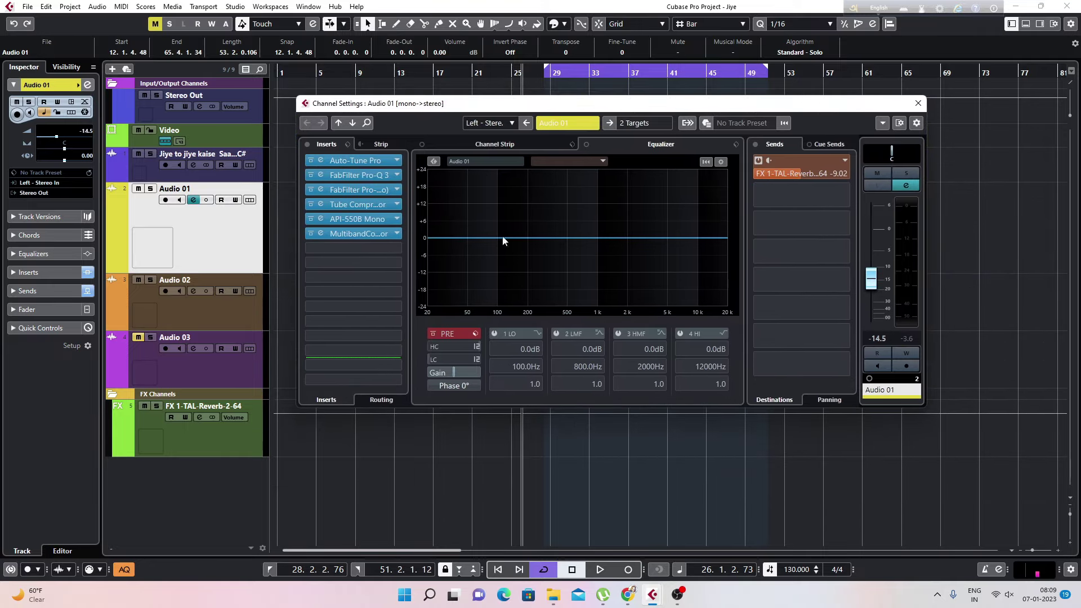
- Insert Fresh Air after the MultibandCompressor on Audio 01 and try its High Air control during playback
{"action": "left_click", "coordinate": [367, 249]}
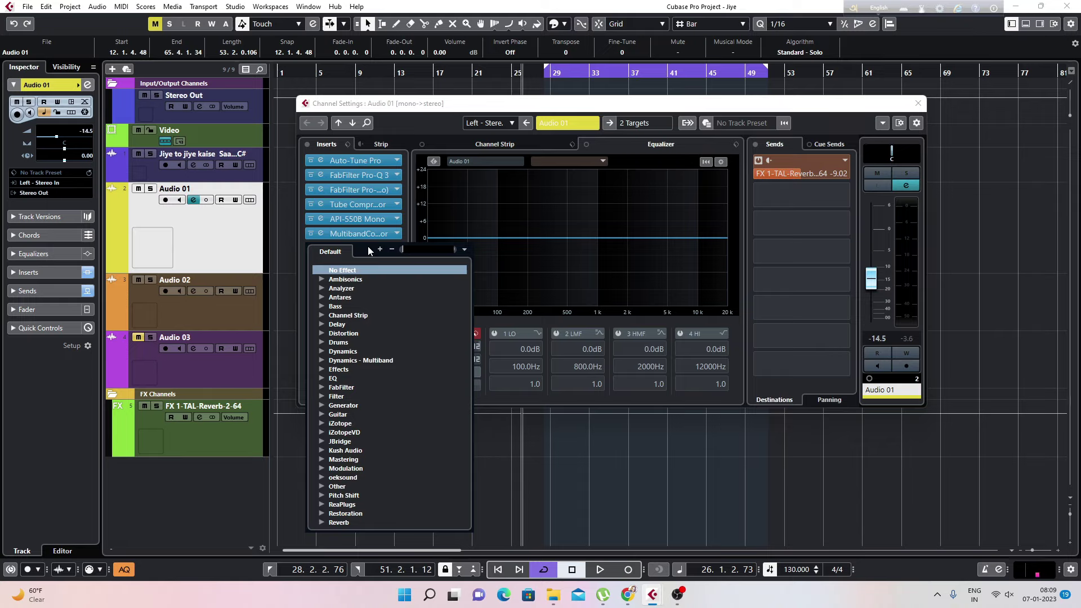
{"action": "type", "text": "fre"}
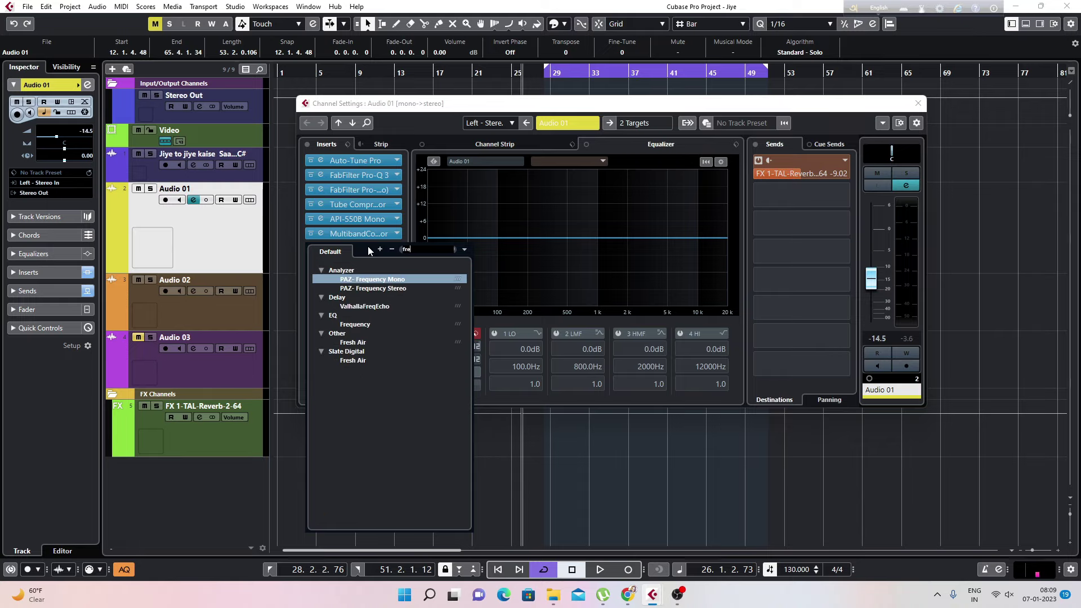
{"action": "type", "text": "sh"}
{"action": "double_click", "coordinate": [353, 281]}
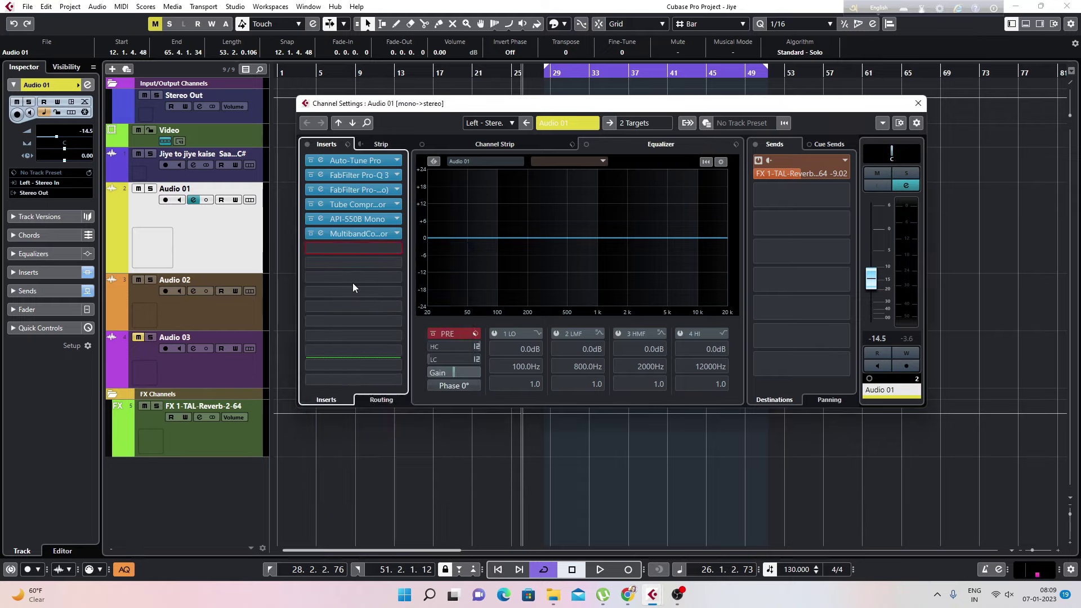
{"action": "key", "text": "space"}
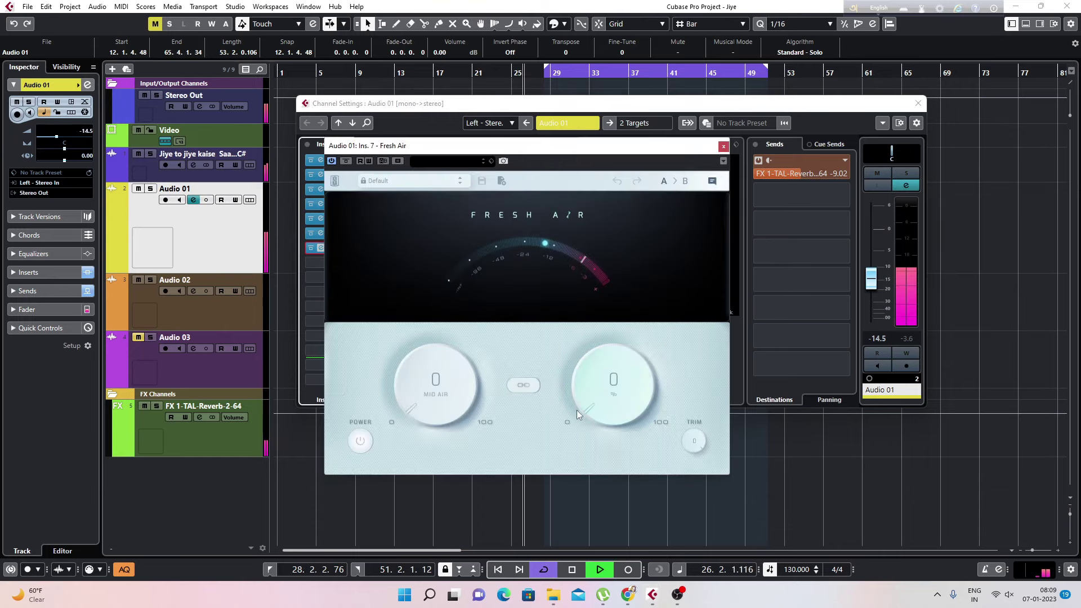
{"action": "left_click_drag", "start_coordinate": [585, 401], "coordinate": [589, 419]}
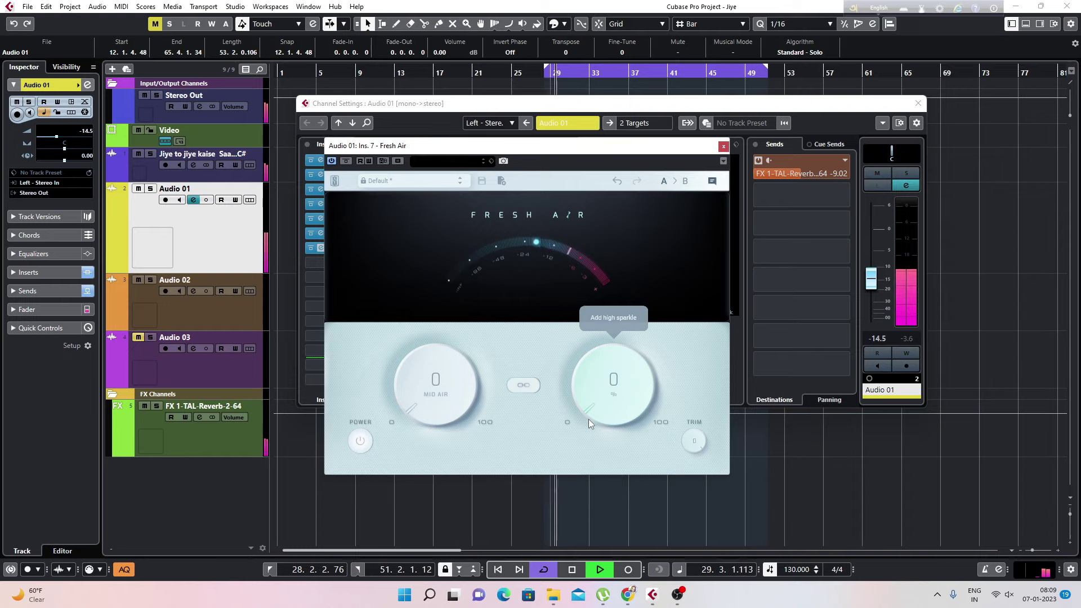
{"action": "key", "text": "space"}
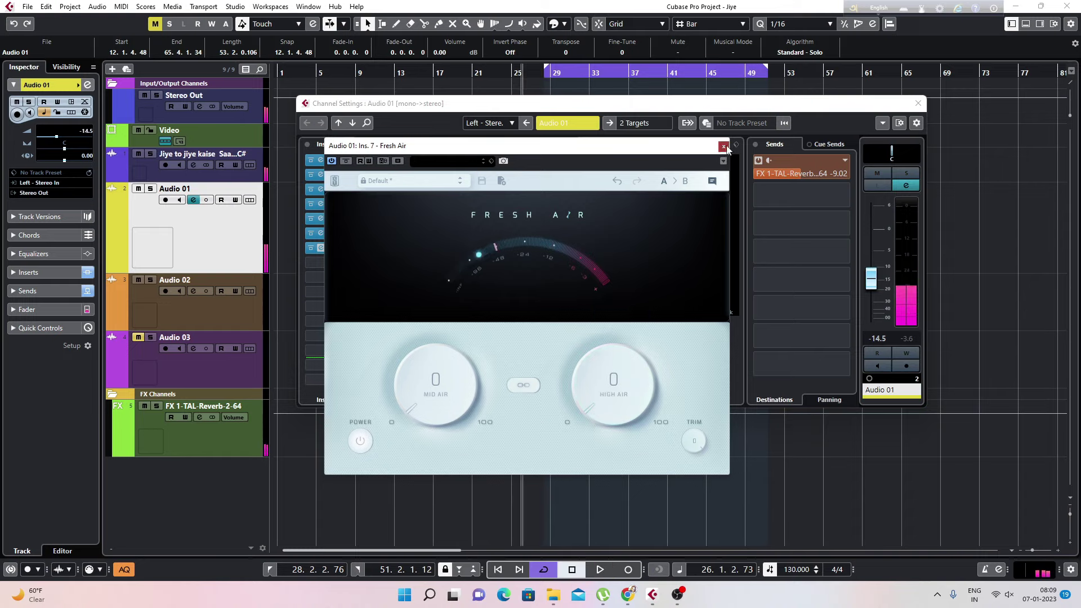
{"action": "left_click", "coordinate": [724, 146]}
- Replace Fresh Air in Audio 01's seventh insert slot with CamelCrusher and choose the British Clean patch
{"action": "left_click", "coordinate": [396, 250]}
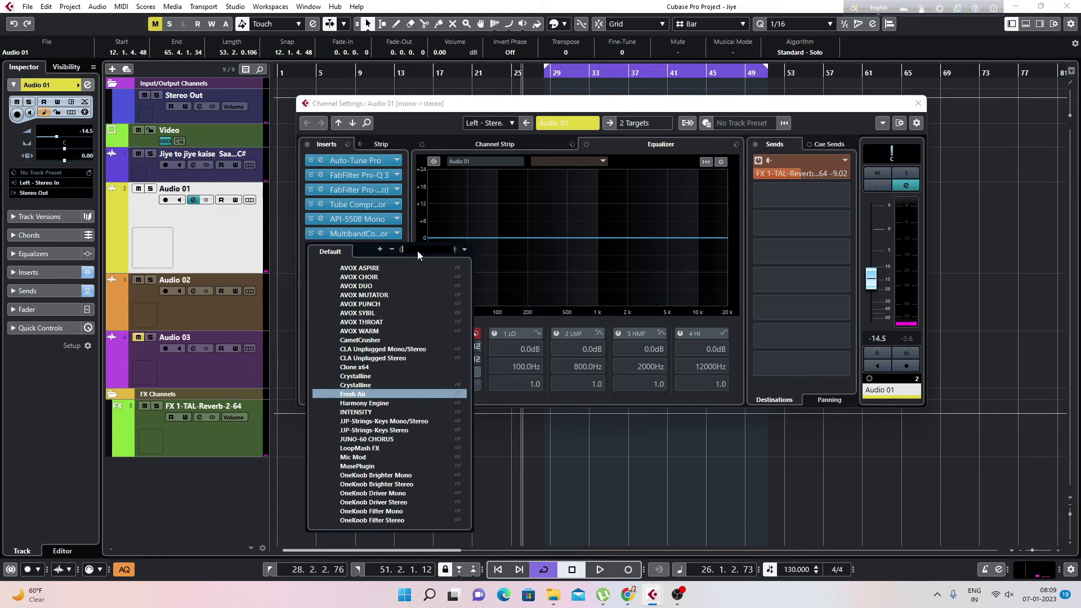
{"action": "type", "text": "camel"}
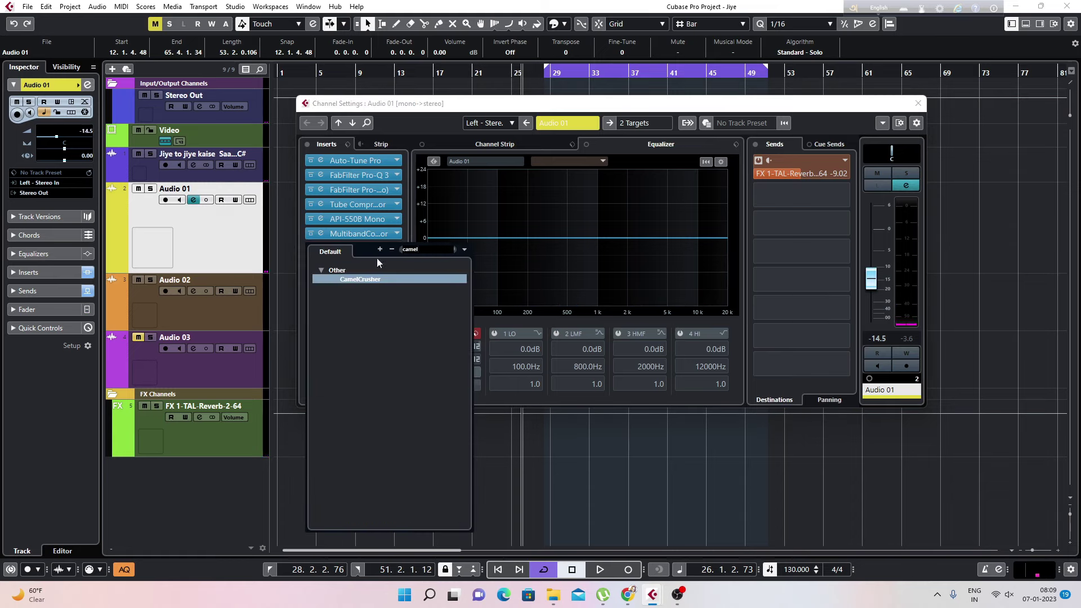
{"action": "double_click", "coordinate": [363, 280]}
{"action": "left_click", "coordinate": [515, 323]}
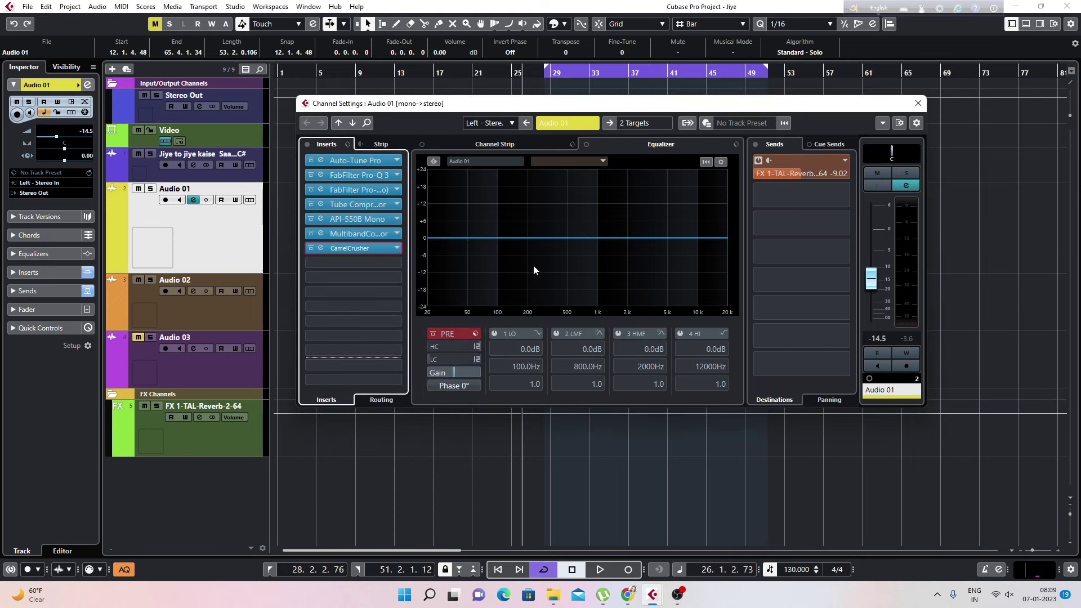
{"action": "left_click", "coordinate": [666, 251]}
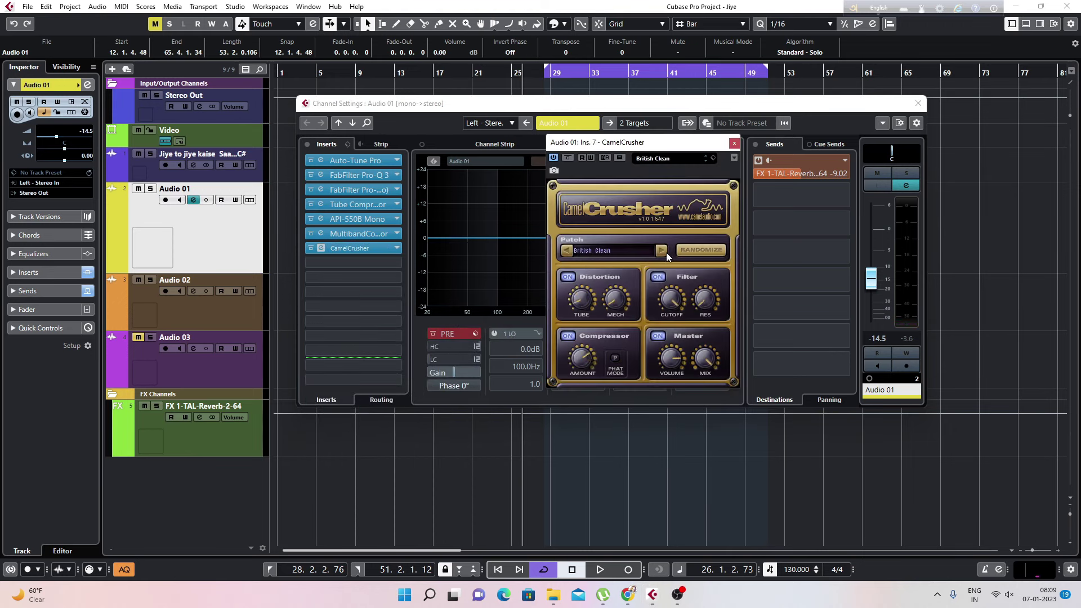
- Play the mix to audition CamelCrusher on the vocal, moving its window aside and closing it after listening
{"action": "key", "text": "space"}
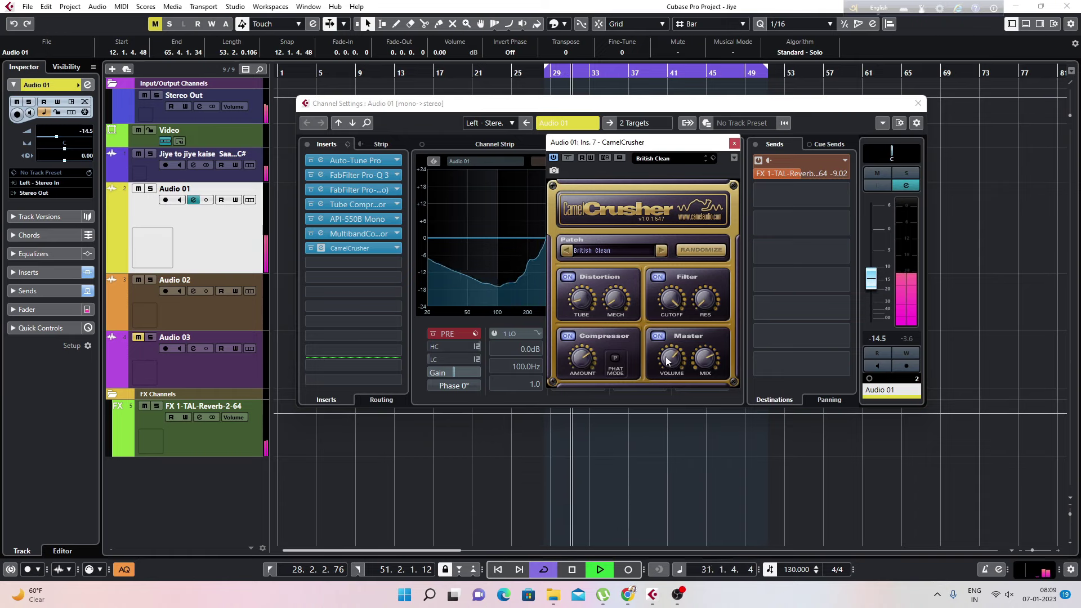
{"action": "left_click_drag", "start_coordinate": [685, 146], "coordinate": [867, 140]}
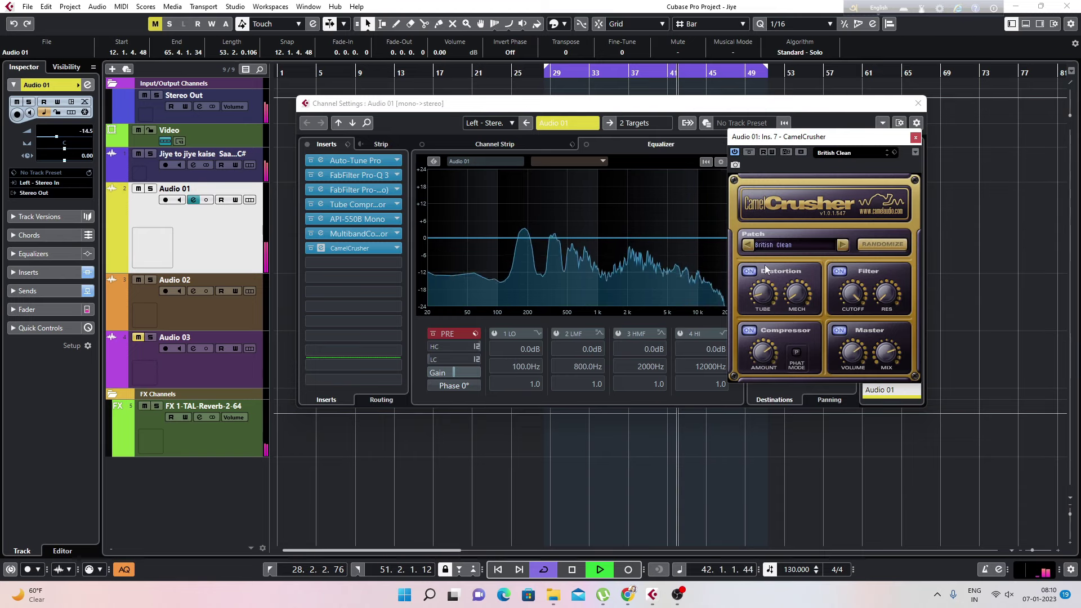
{"action": "left_click", "coordinate": [915, 138]}
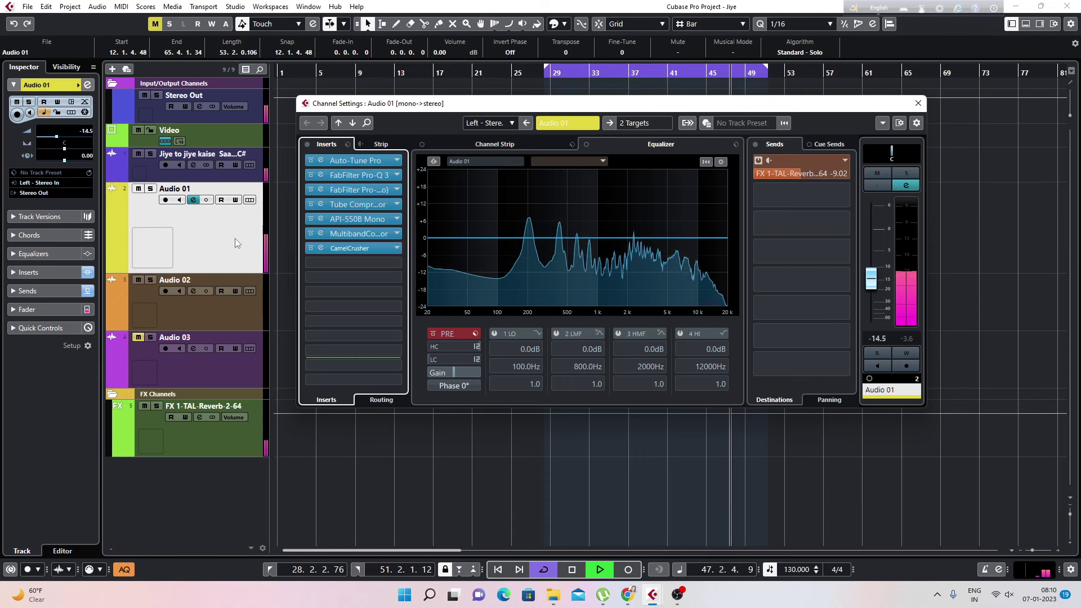
{"action": "key", "text": "space"}
- Close the channel settings, reset Audio 01's volume to 0.00 dB and replay the passage from bar 26
{"action": "left_click", "coordinate": [193, 200]}
{"action": "left_click", "coordinate": [89, 136], "text": "ctrl"}
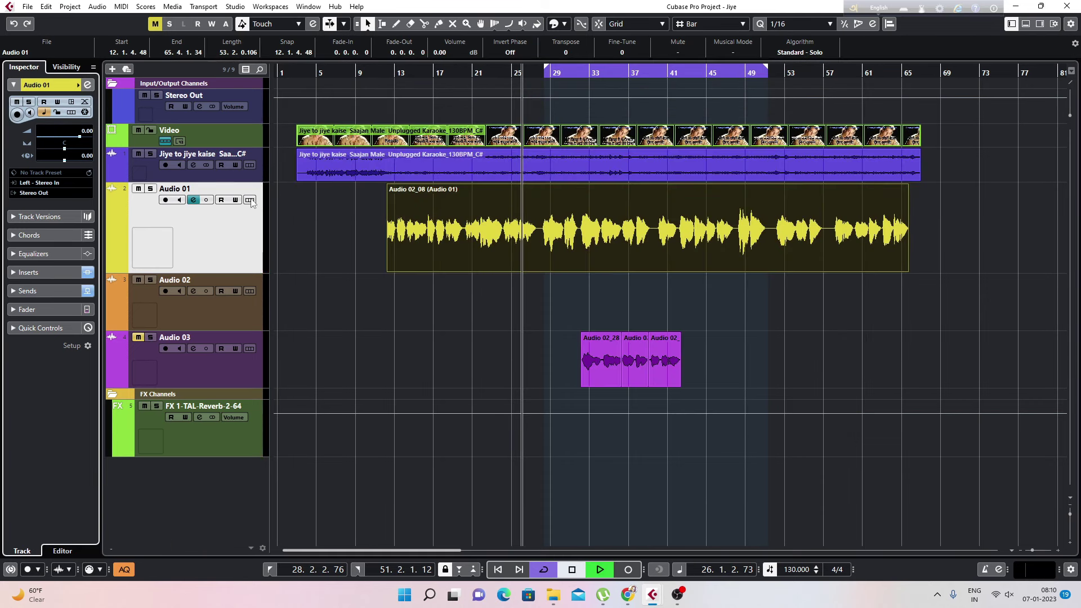
{"action": "key", "text": "space"}
{"action": "left_click", "coordinate": [427, 172]}
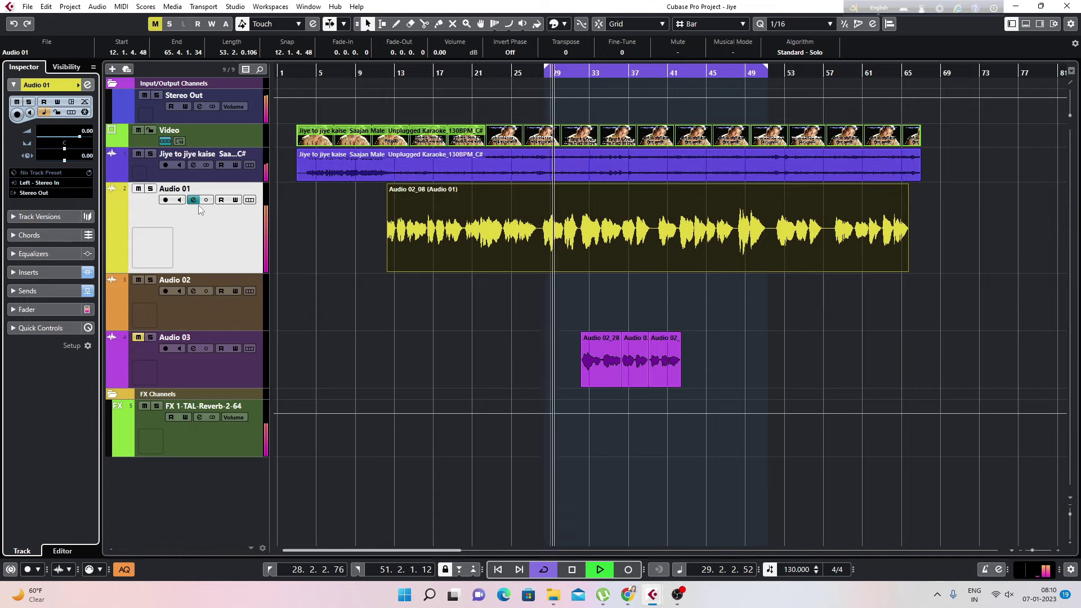
{"action": "key", "text": "space"}
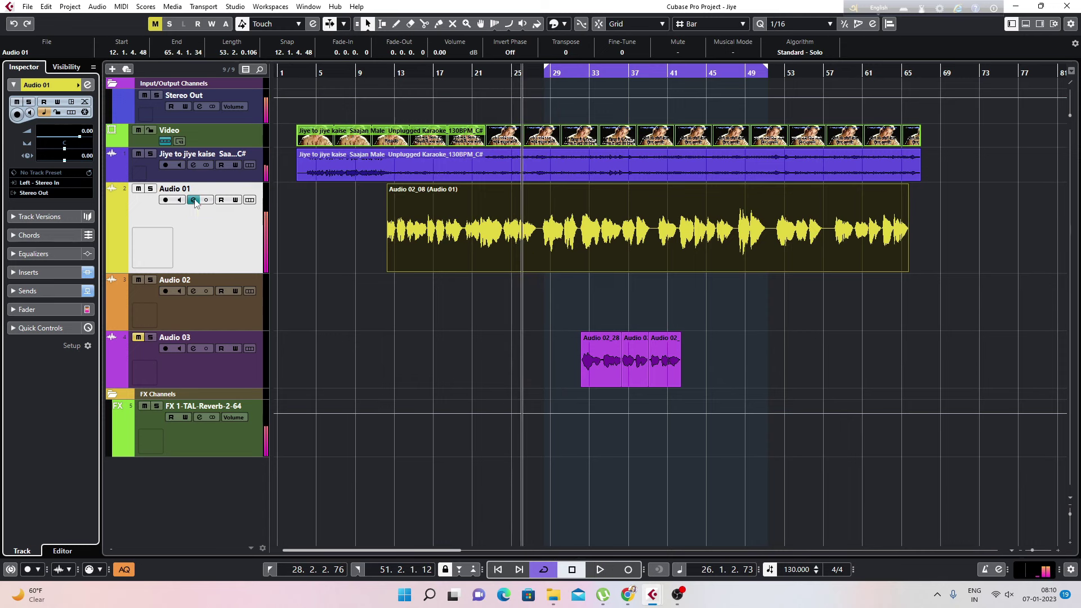
- Insert soothe2_x64 after CamelCrusher in Audio 01's eighth insert slot
{"action": "left_click", "coordinate": [193, 201]}
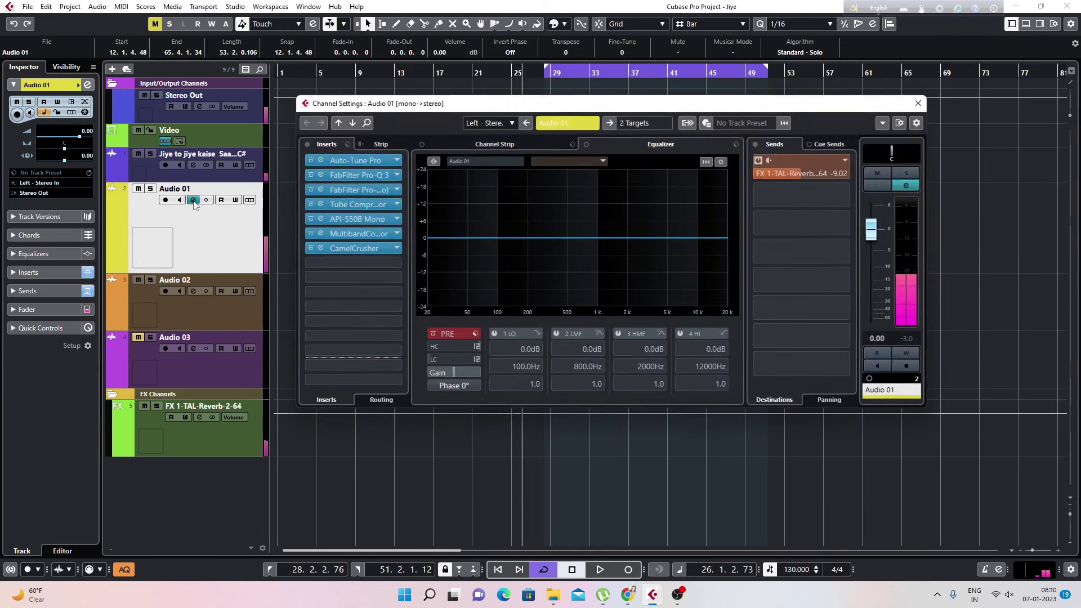
{"action": "left_click", "coordinate": [344, 264]}
{"action": "type", "text": "sooth"}
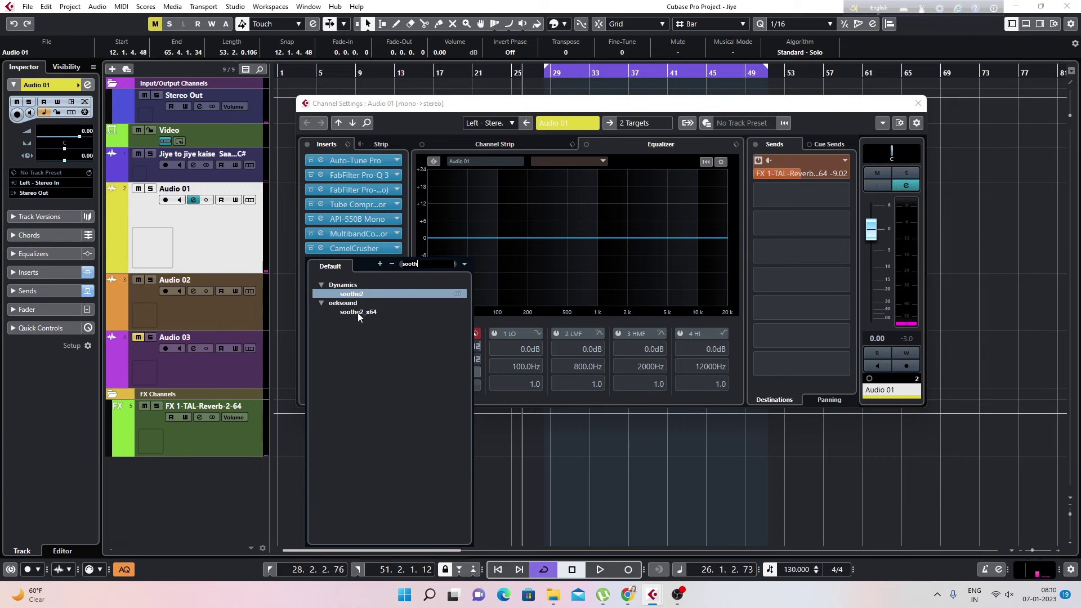
{"action": "left_click", "coordinate": [357, 313]}
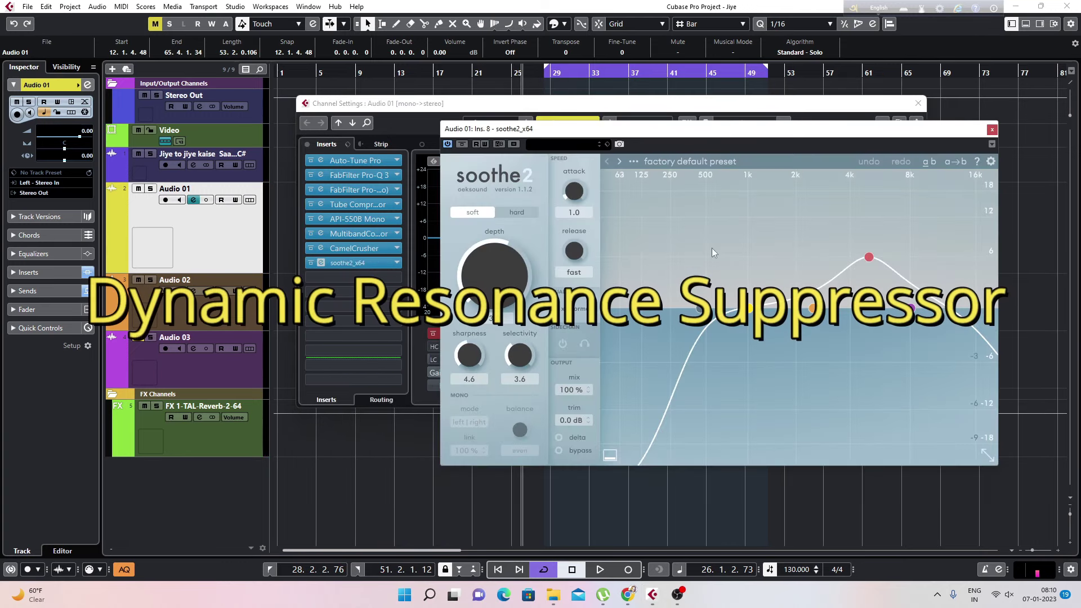
- Load soothe2's Vocals preset "Clean up a little vocal harshness" and close the preset browser
{"action": "left_click", "coordinate": [634, 162]}
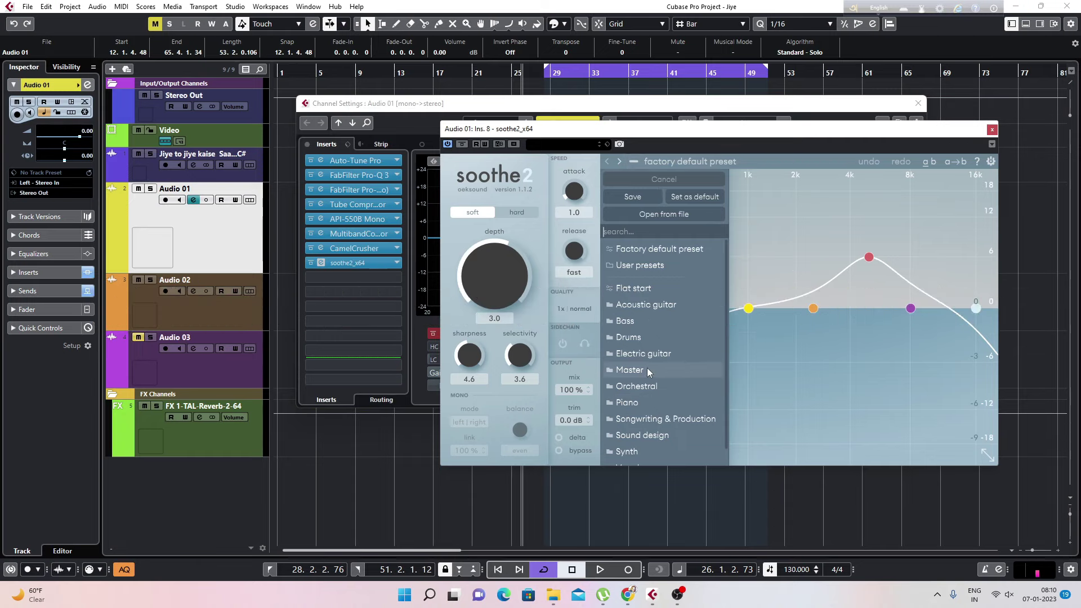
{"action": "scroll", "coordinate": [645, 439], "scroll_direction": "down", "scroll_amount": 1}
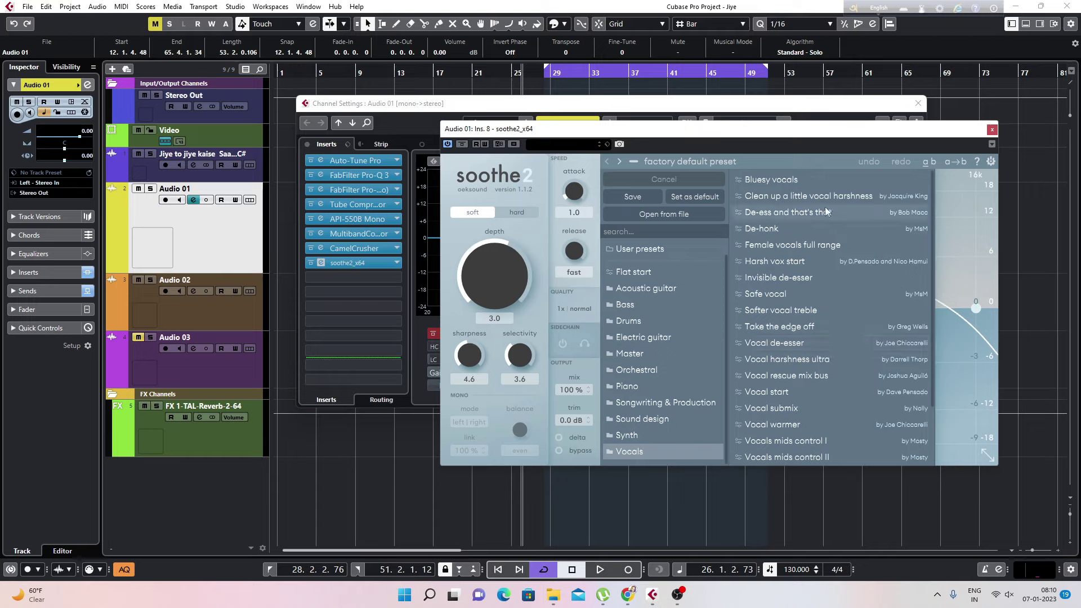
{"action": "left_click", "coordinate": [775, 194]}
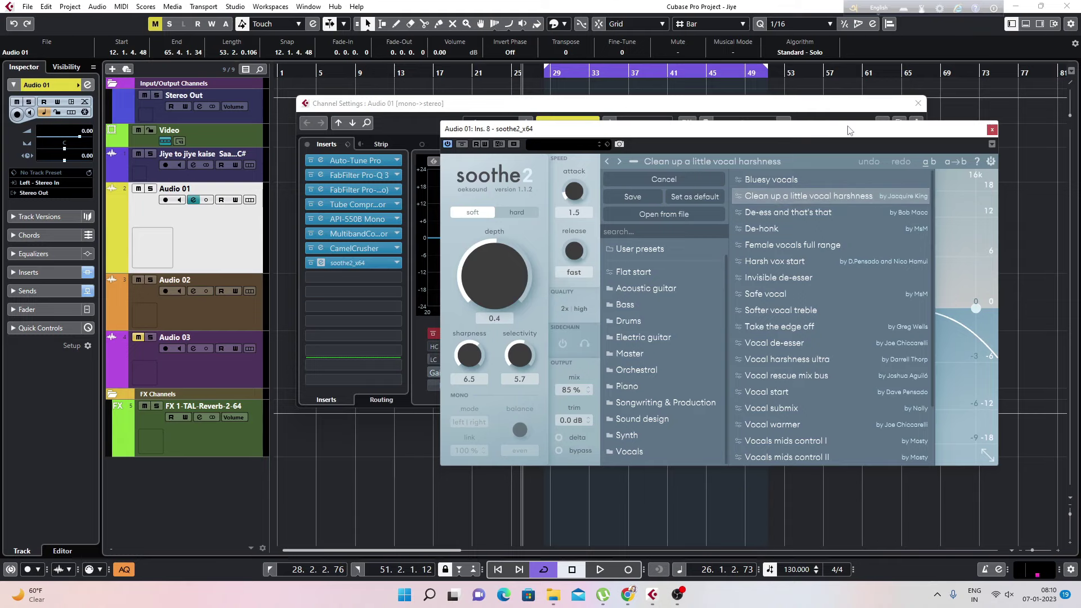
{"action": "left_click", "coordinate": [948, 201]}
- Play the mix with soothe2 active, lower Audio 01's volume to -8.31 dB, then stop playback and close the plug-in window
{"action": "key", "text": "space"}
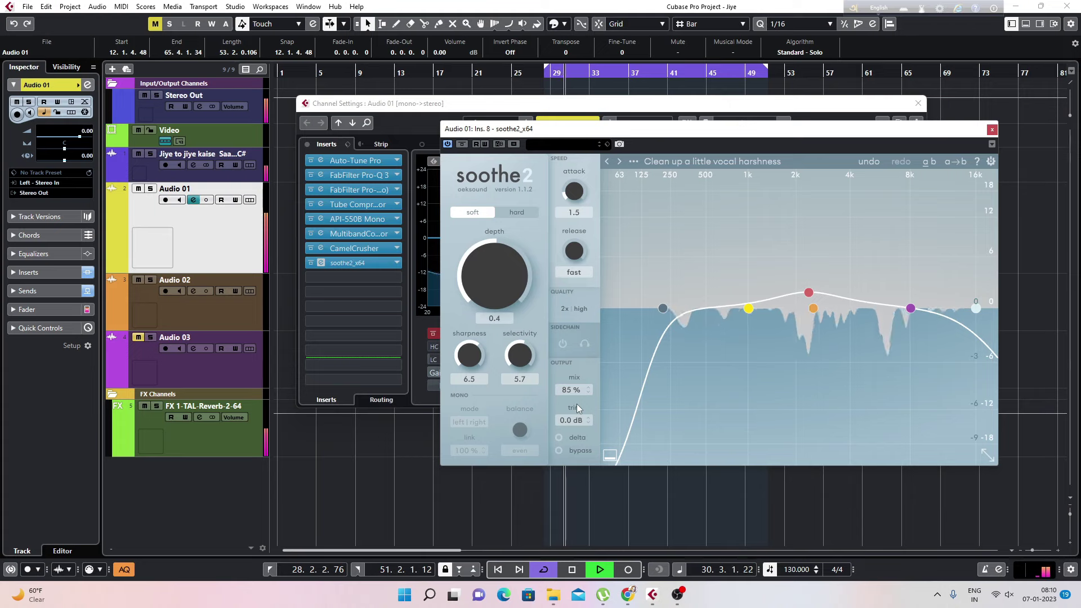
{"action": "left_click", "coordinate": [115, 175]}
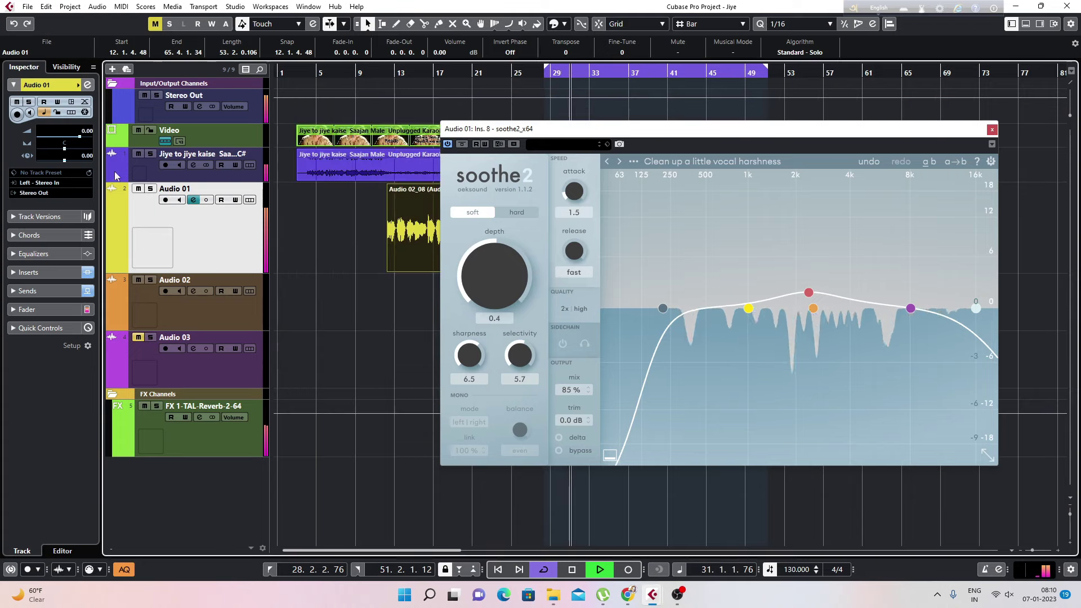
{"action": "left_click", "coordinate": [64, 150], "text": "ctrl"}
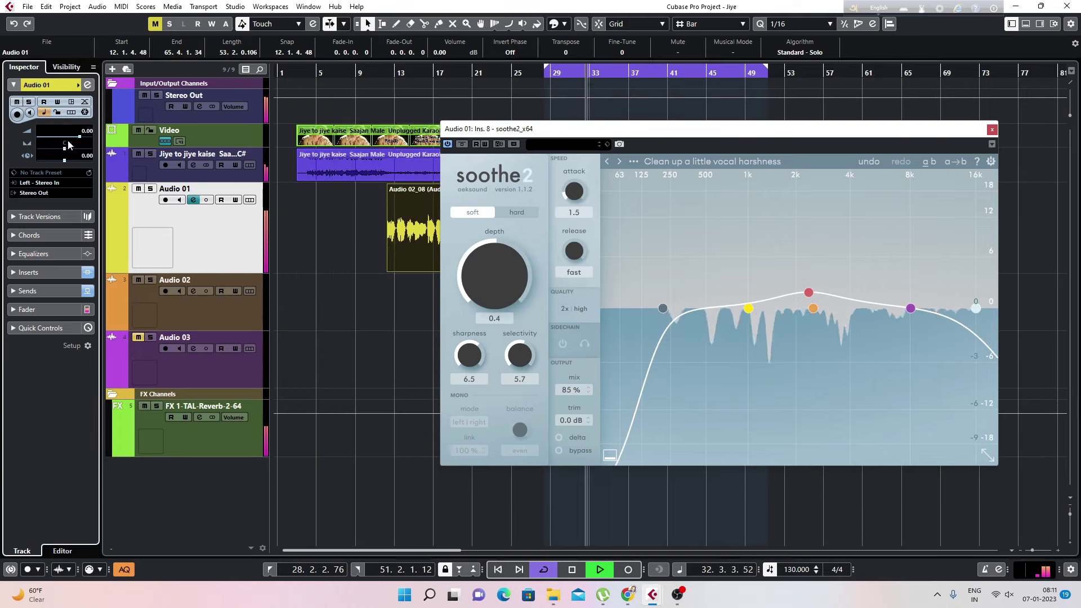
{"action": "mouse_move", "coordinate": [71, 141]}
{"action": "left_mouse_down"}
{"action": "mouse_move", "coordinate": [56, 144]}
{"action": "mouse_move", "coordinate": [64, 140]}
{"action": "left_mouse_up"}
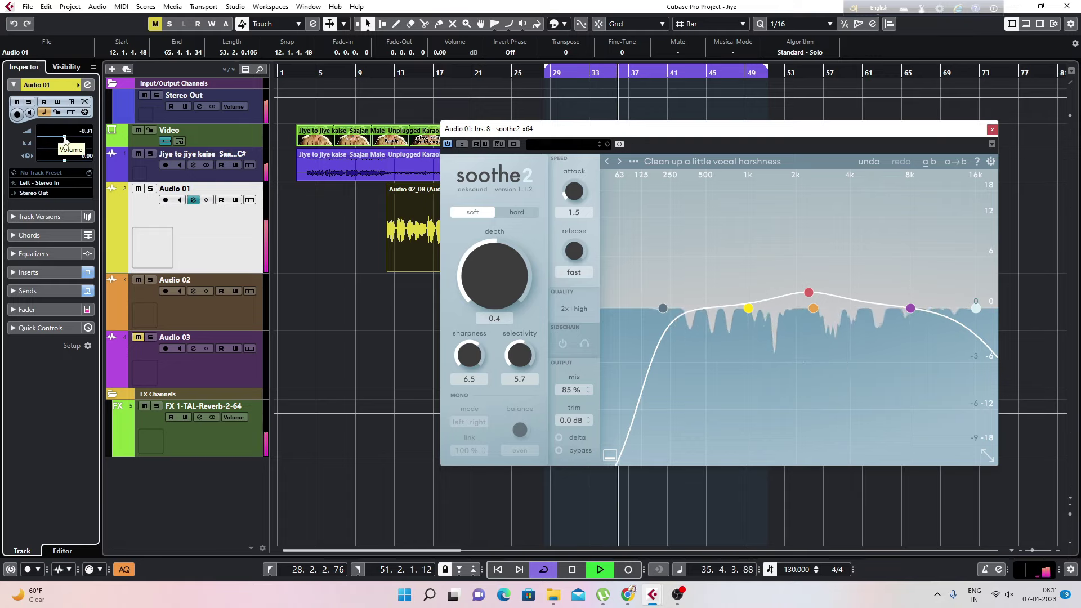
{"action": "key", "text": "space"}
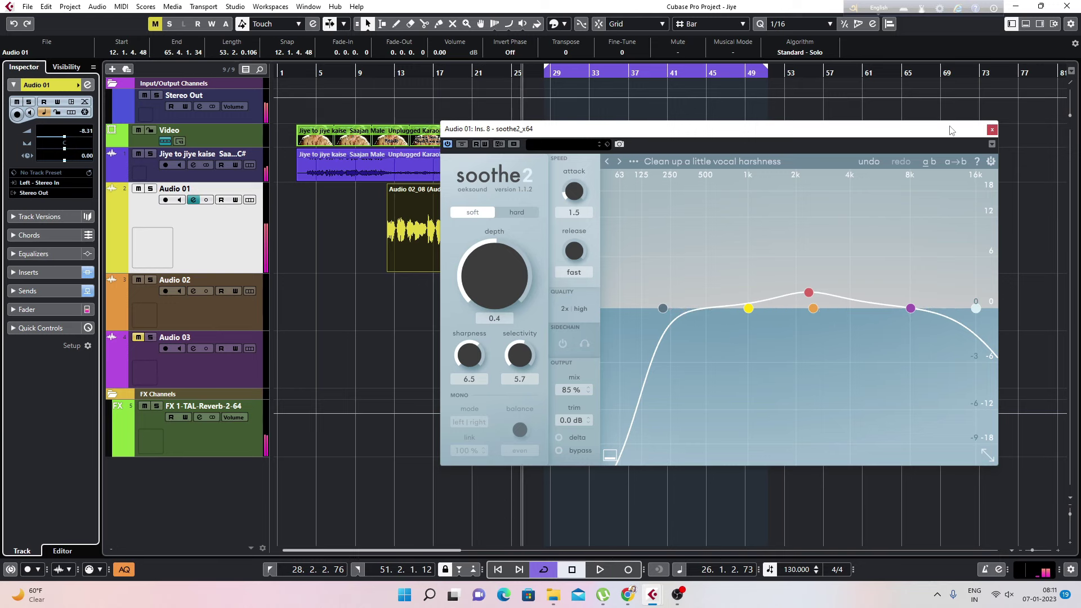
{"action": "left_click", "coordinate": [991, 131]}
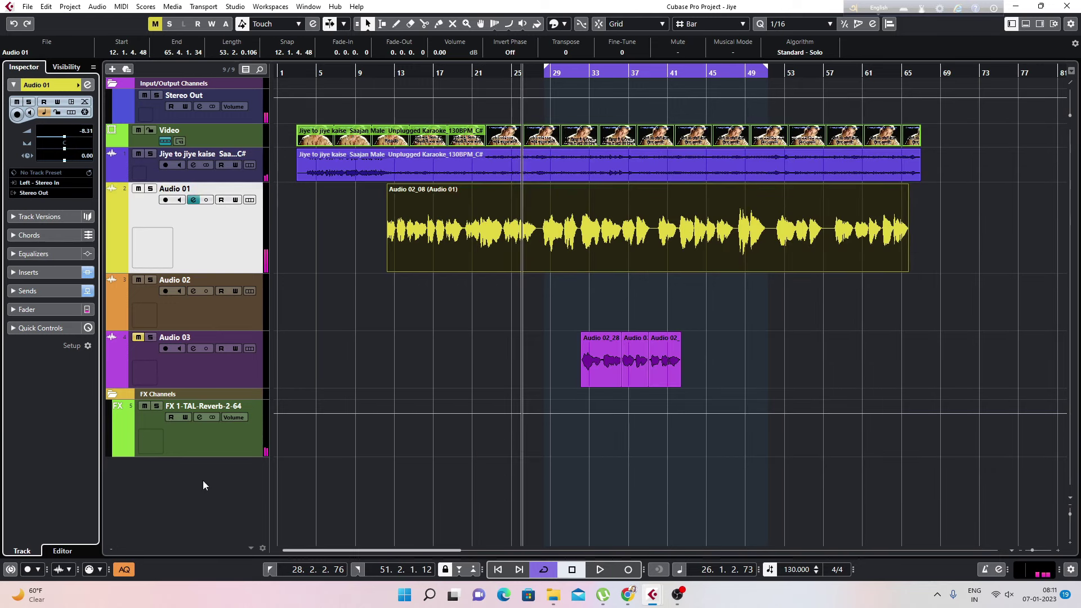
- Add a stereo effect track with Spaced Out as its effect, routed to Stereo Out inside the FX folder
{"action": "right_click", "coordinate": [217, 506]}
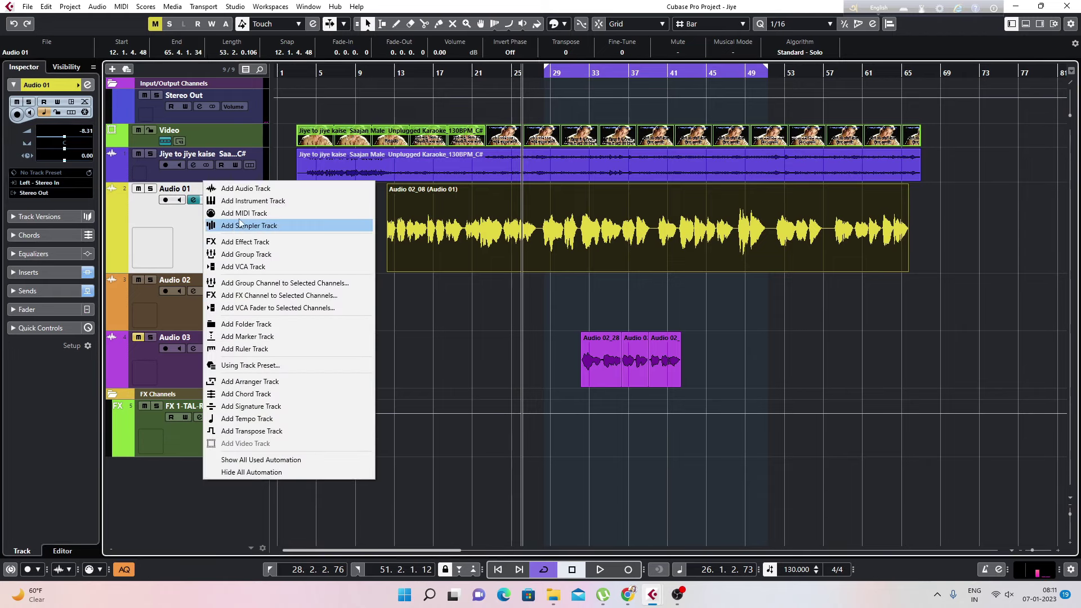
{"action": "left_click", "coordinate": [239, 247]}
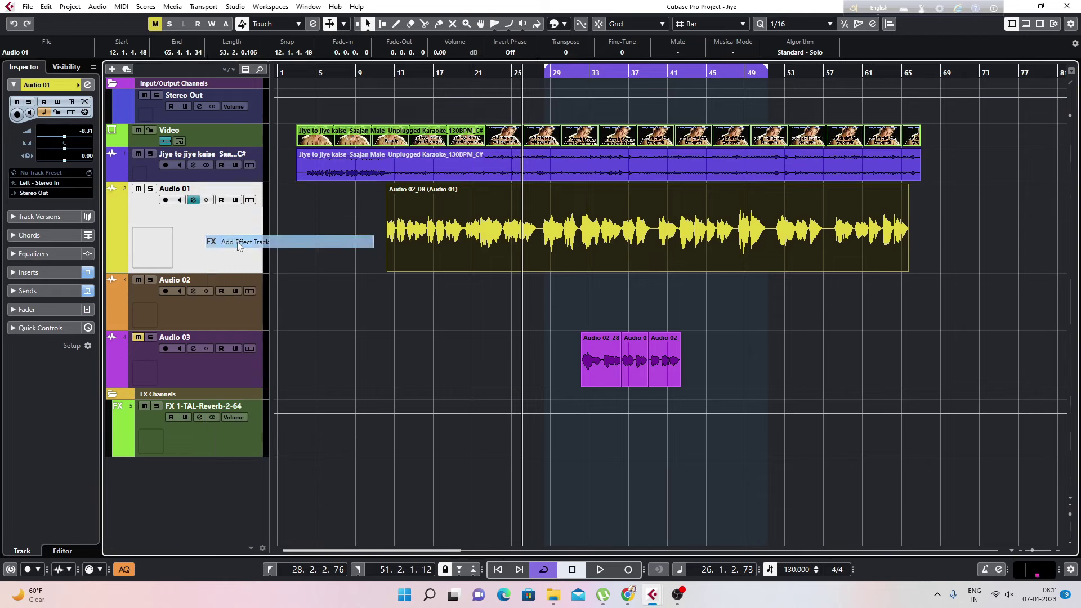
{"action": "left_click", "coordinate": [592, 264]}
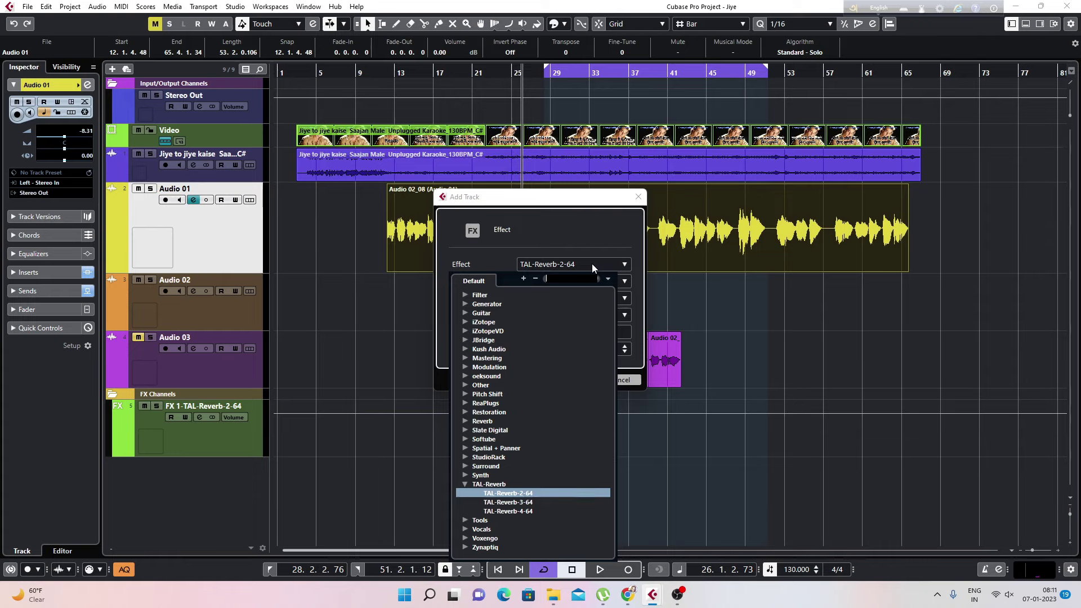
{"action": "type", "text": "sp"}
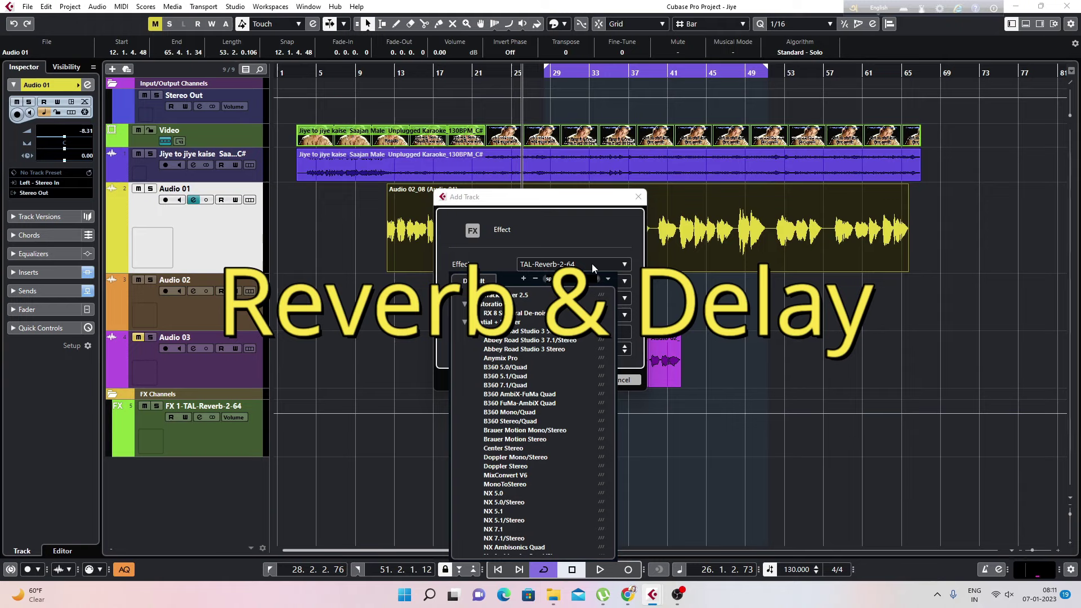
{"action": "type", "text": "rea"}
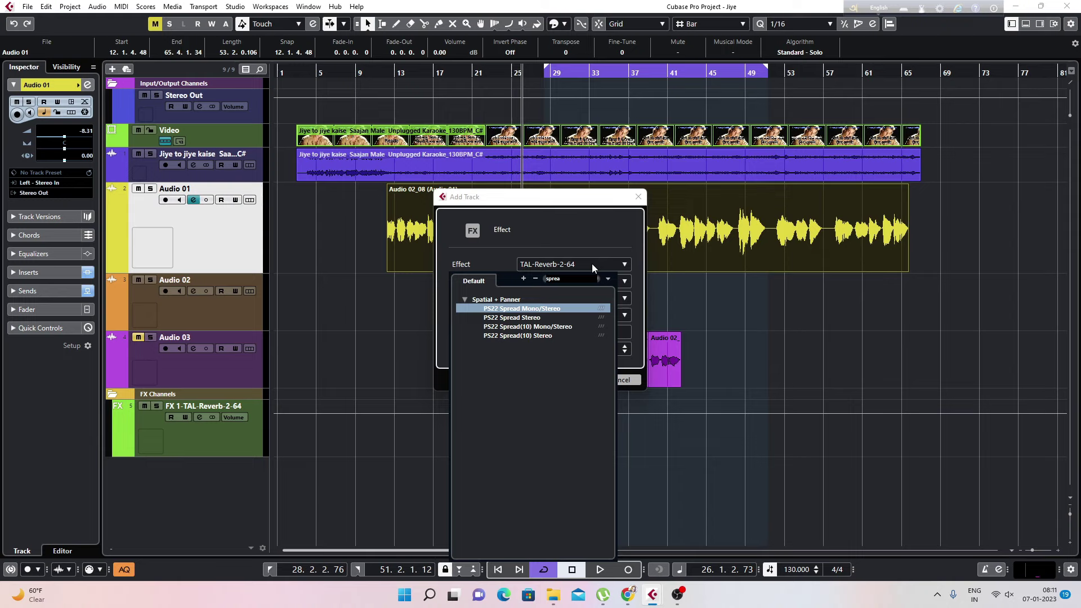
{"action": "key", "text": "BackSpace"}
{"action": "key", "text": "BackSpace"}
{"action": "key", "text": "BackSpace"}
{"action": "key", "text": "BackSpace"}
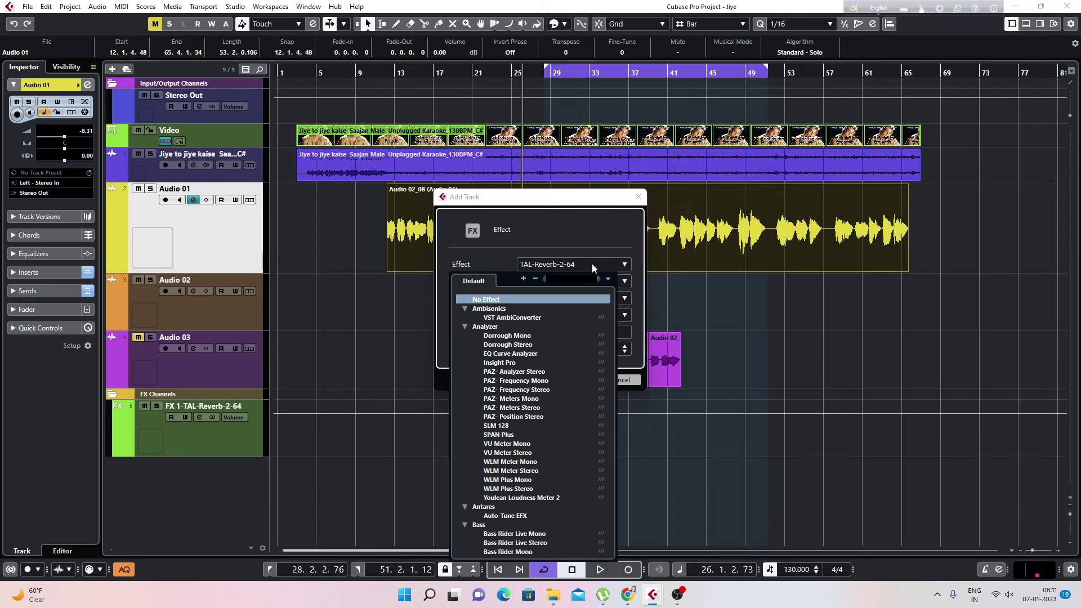
{"action": "type", "text": "sp"}
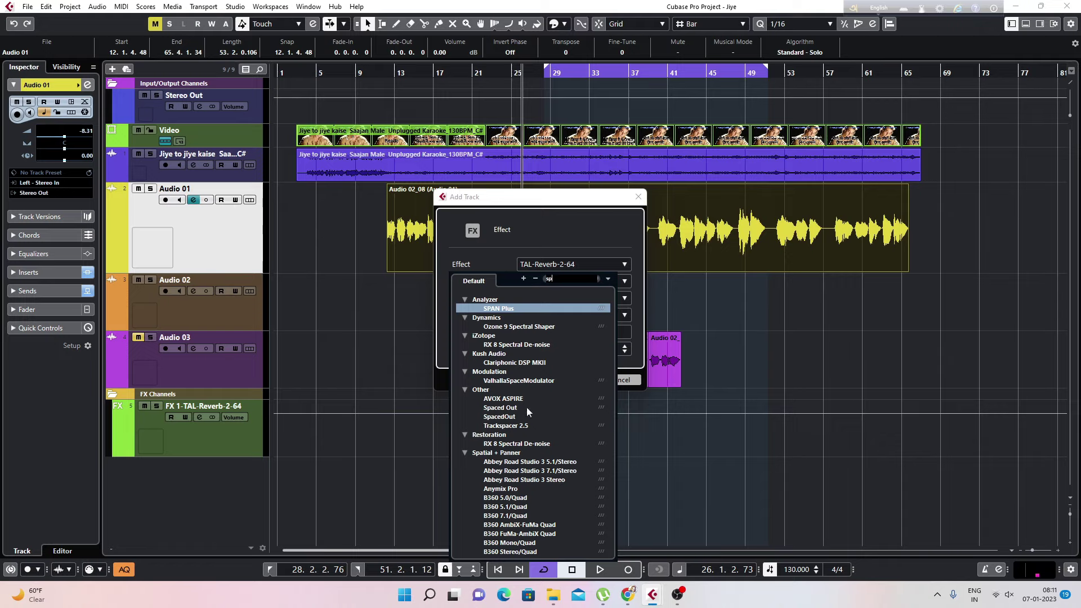
{"action": "left_click", "coordinate": [511, 410]}
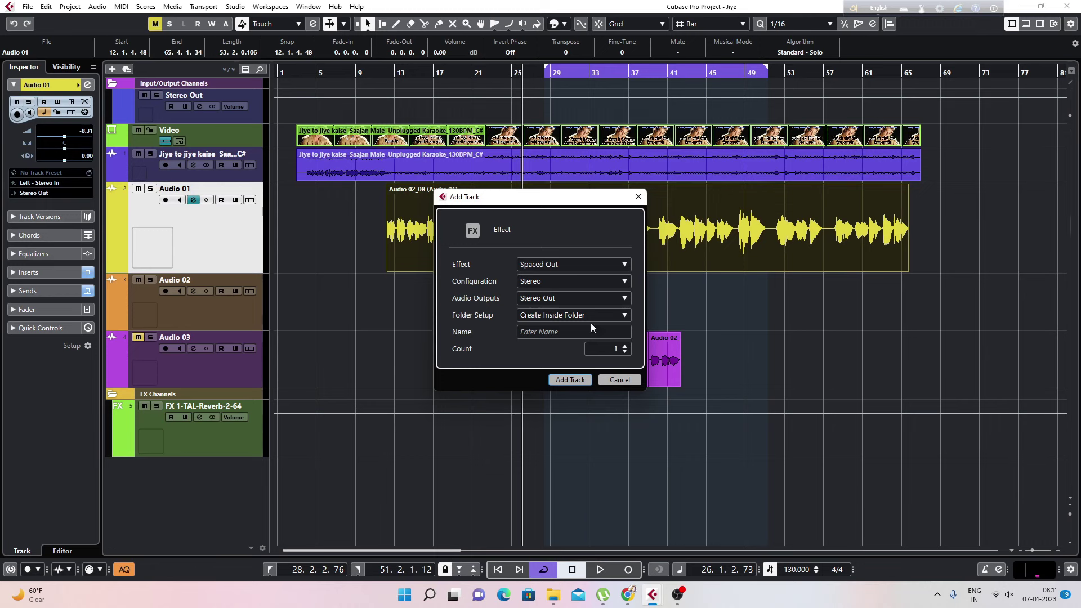
{"action": "left_click", "coordinate": [569, 379]}
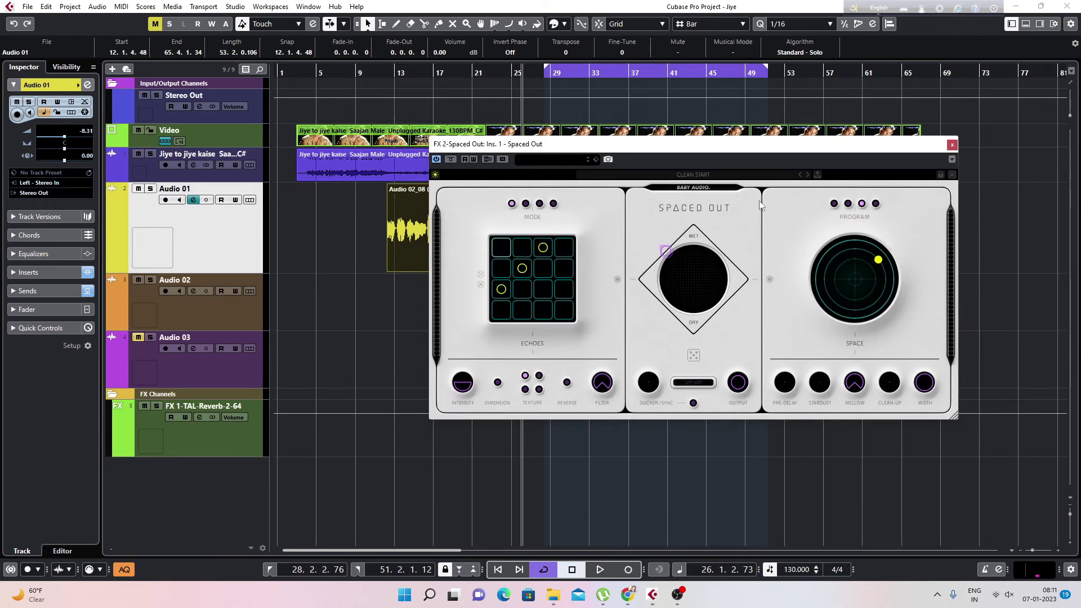
- Move the Spaced Out window below Audio 01's clip and reduce the height of the Audio 01 track
{"action": "left_click_drag", "start_coordinate": [615, 152], "coordinate": [537, 198]}
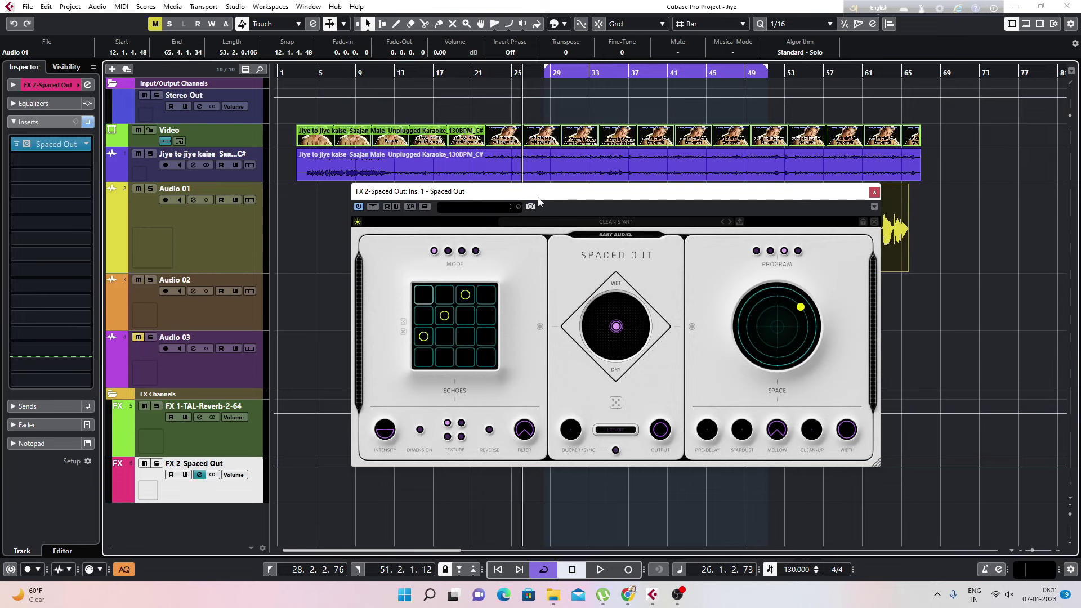
{"action": "left_click", "coordinate": [198, 262]}
{"action": "left_click_drag", "start_coordinate": [238, 273], "coordinate": [239, 230]}
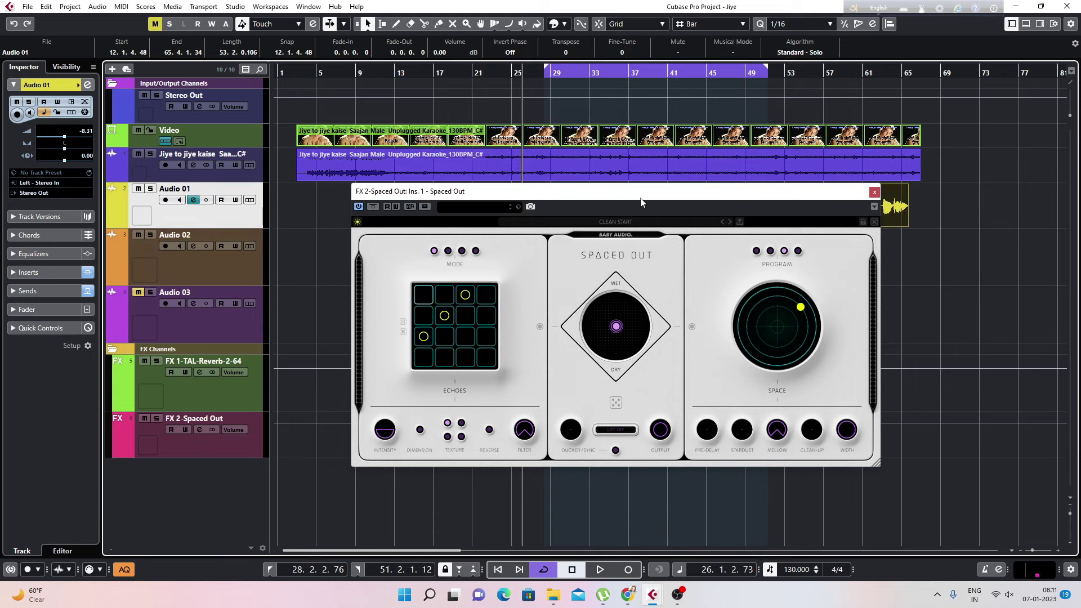
{"action": "left_click_drag", "start_coordinate": [641, 201], "coordinate": [625, 241]}
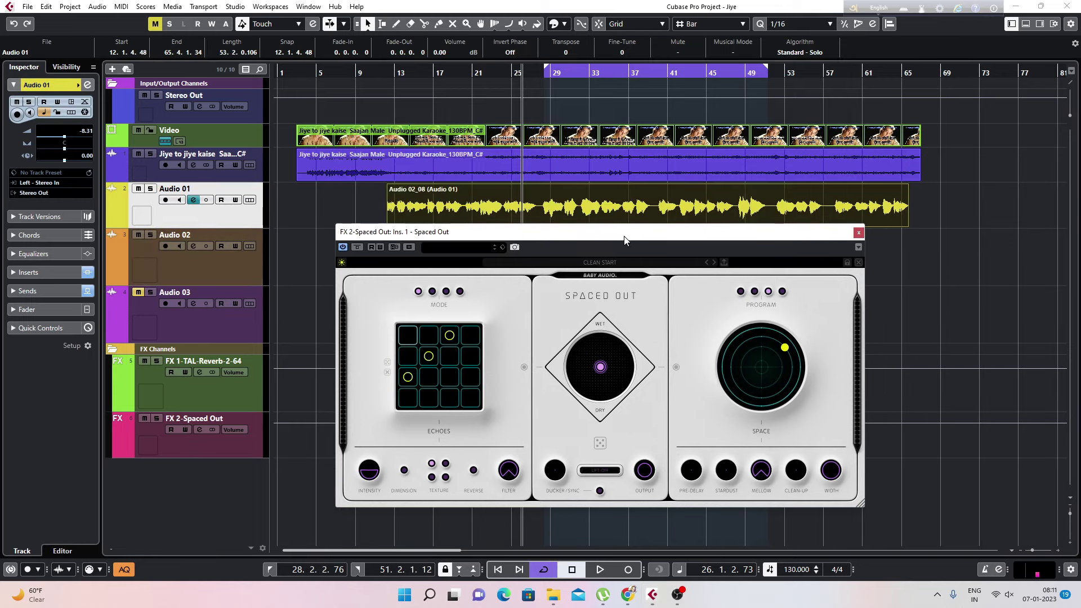
- Route Audio 01's first send to FX 2-Spaced Out and raise the send level to -6.97 dB
{"action": "left_click", "coordinate": [195, 201]}
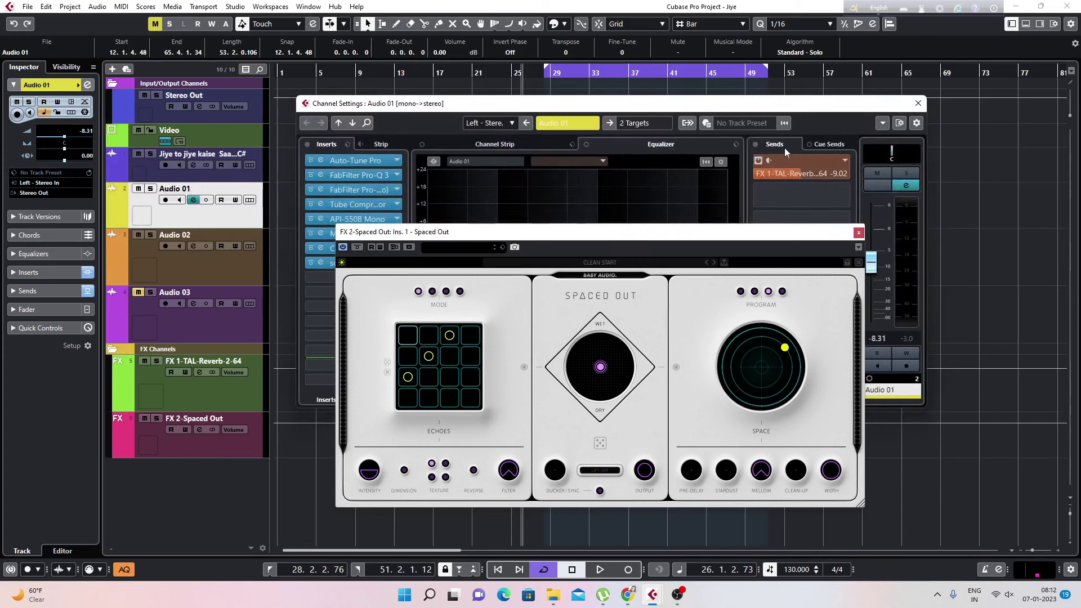
{"action": "left_click", "coordinate": [846, 162]}
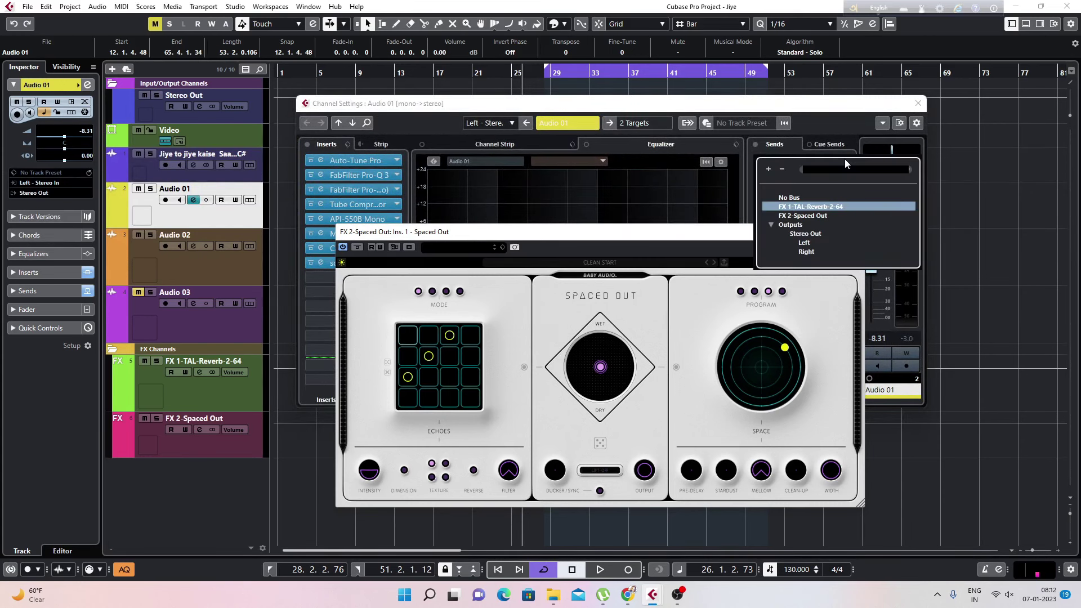
{"action": "left_click", "coordinate": [805, 234]}
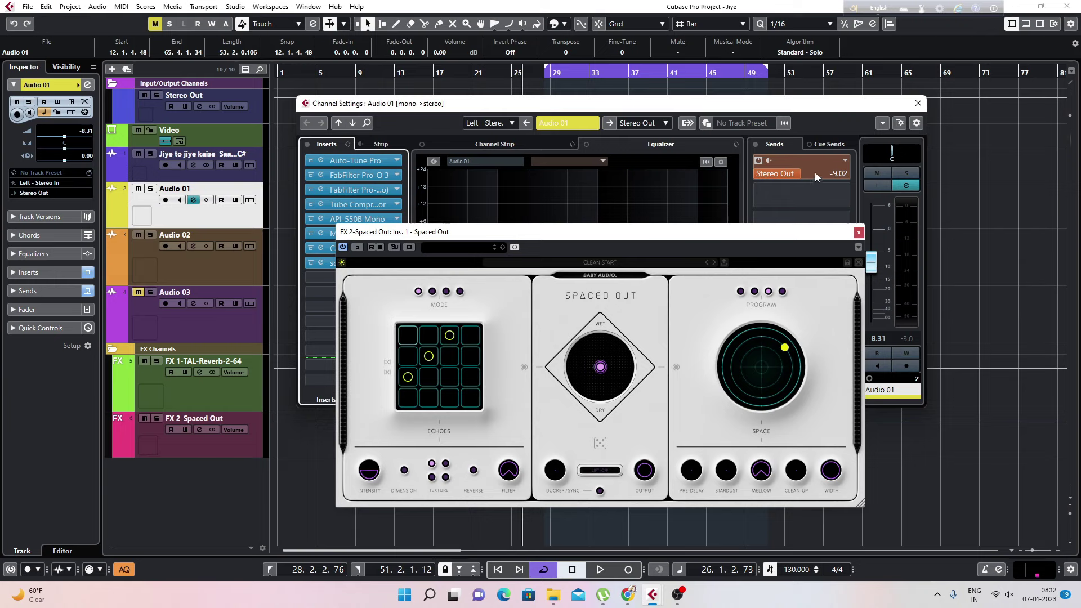
{"action": "left_click", "coordinate": [845, 161]}
{"action": "left_click", "coordinate": [807, 217]}
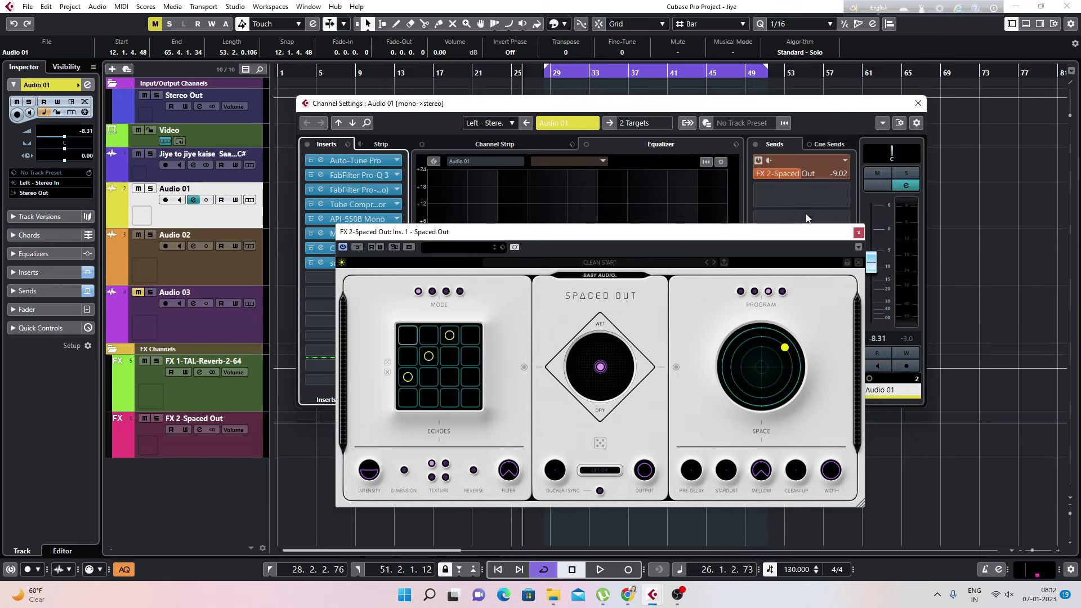
{"action": "scroll", "coordinate": [803, 179], "scroll_direction": "up", "scroll_amount": 5}
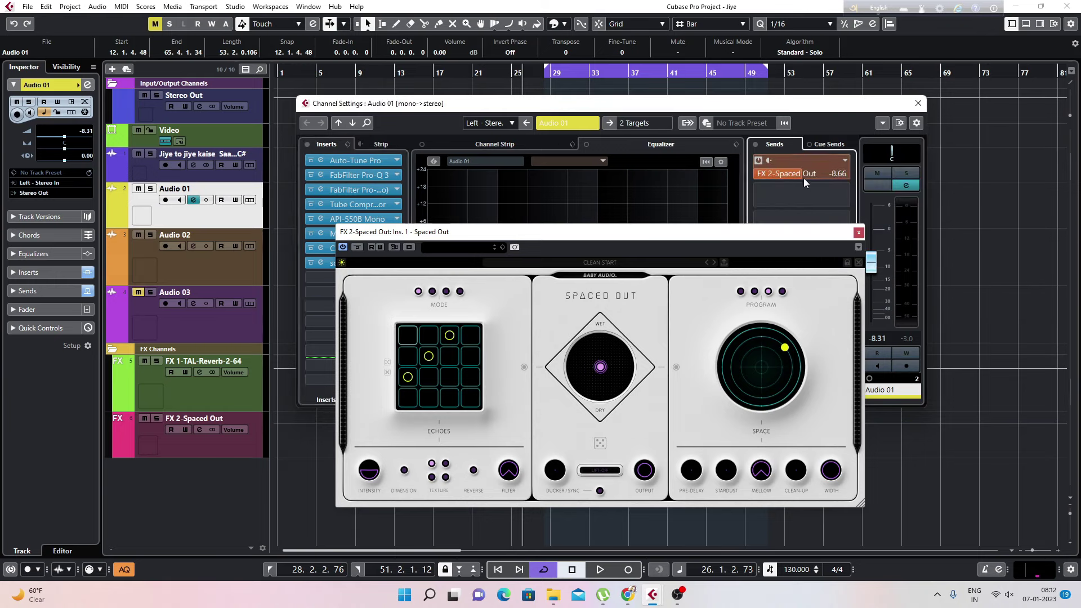
{"action": "scroll", "coordinate": [803, 178], "scroll_direction": "down", "scroll_amount": 1}
- Turn off Spaced Out's Space section and solo Audio 01 during playback
{"action": "left_click", "coordinate": [676, 368]}
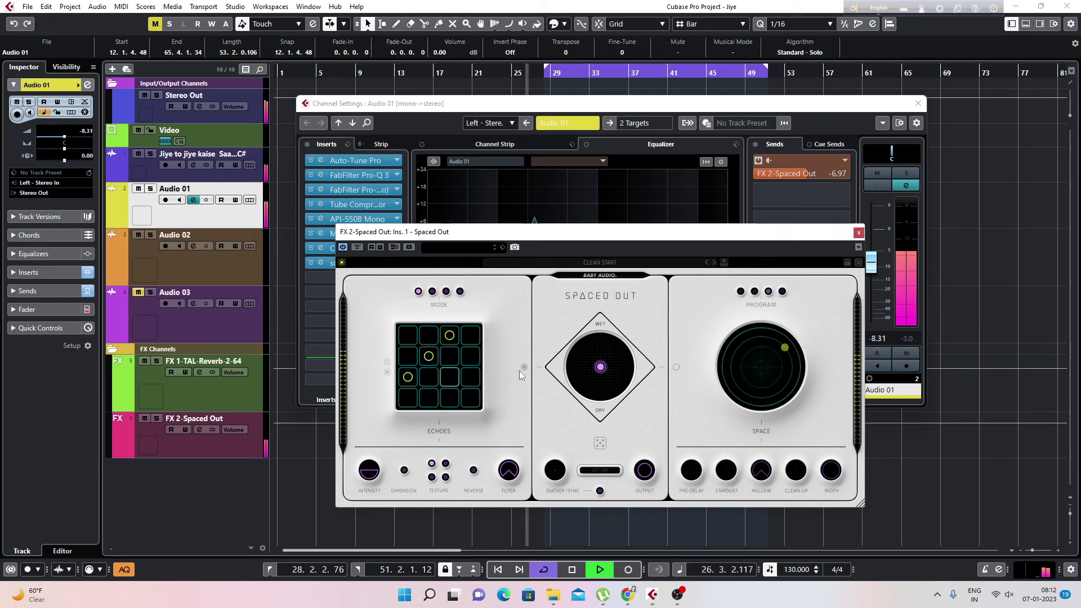
{"action": "left_click", "coordinate": [151, 189]}
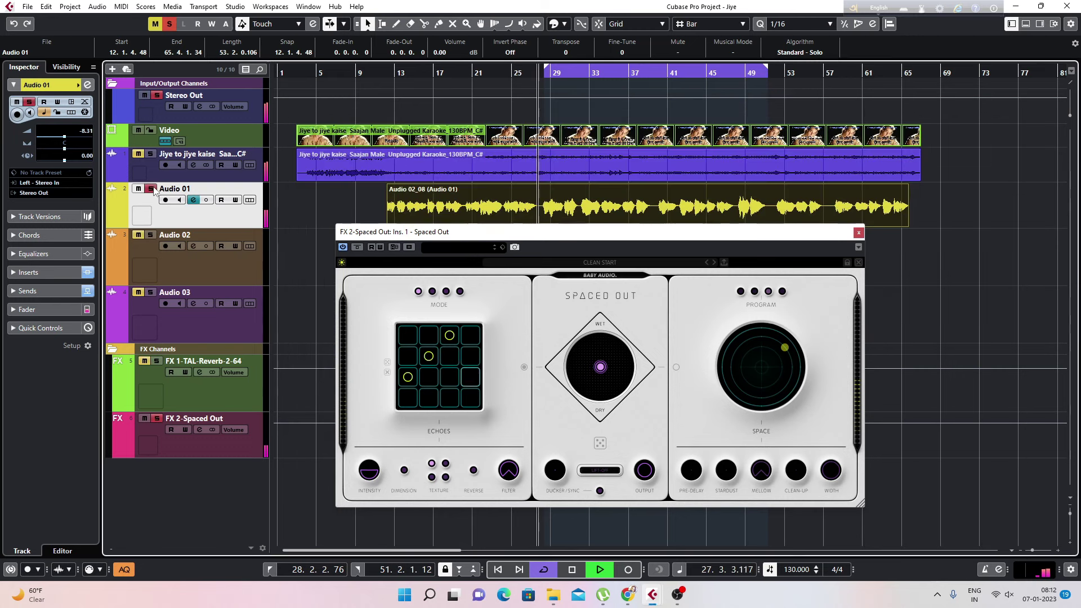
- Adjust the Echoes Intensity in Spaced Out while replaying the soloed vocal, and turn on the Dimension motion
{"action": "left_click_drag", "start_coordinate": [367, 471], "coordinate": [367, 456]}
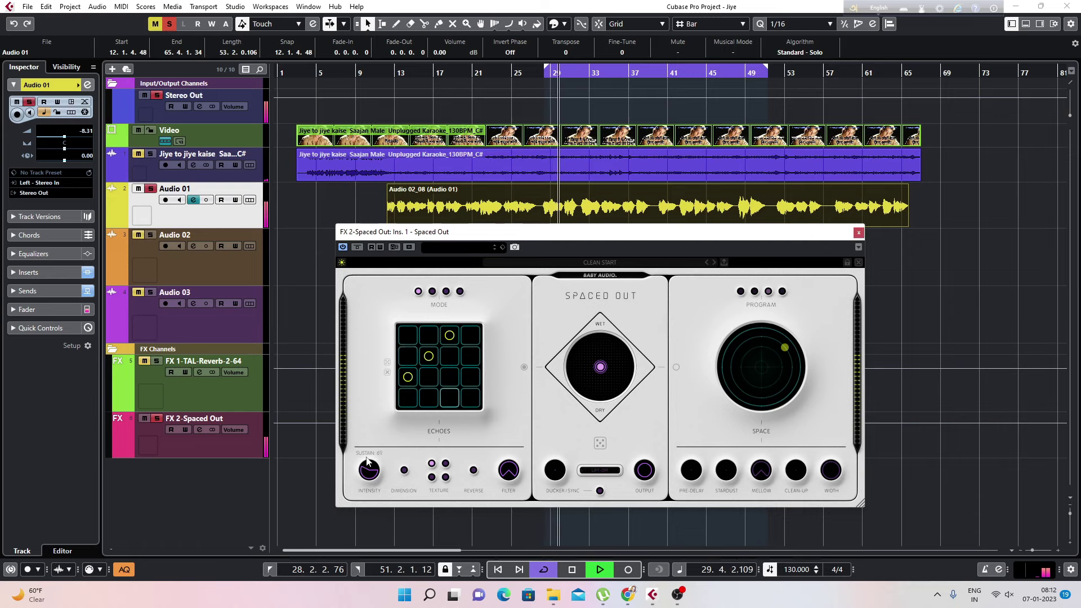
{"action": "key", "text": "space"}
{"action": "left_click_drag", "start_coordinate": [375, 493], "coordinate": [375, 495]}
{"action": "key", "text": "space"}
{"action": "key", "text": "space"}
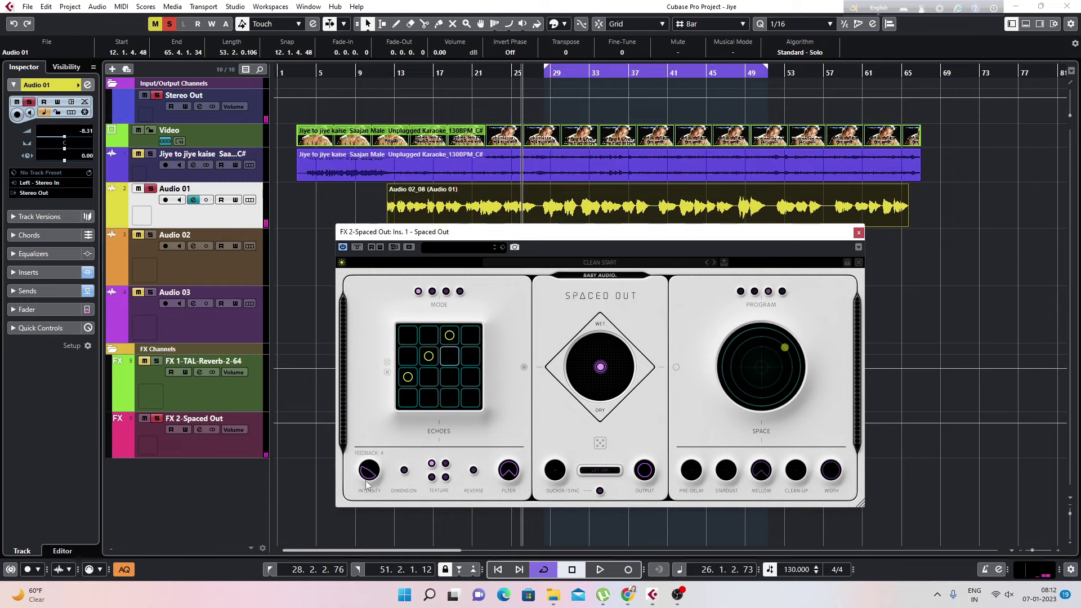
{"action": "left_click_drag", "start_coordinate": [362, 474], "coordinate": [364, 476]}
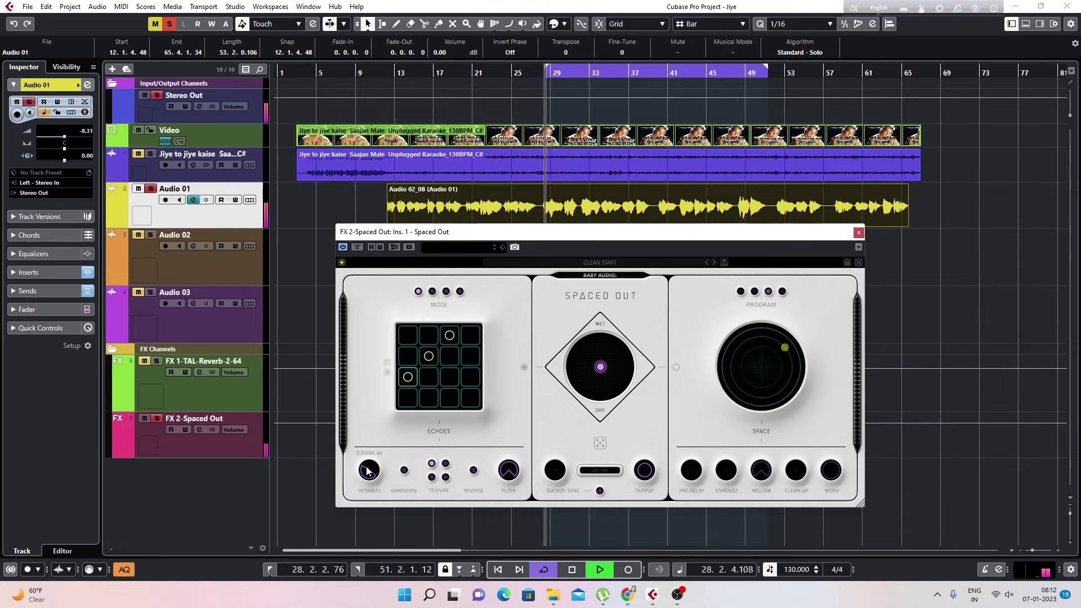
{"action": "left_click", "coordinate": [405, 472]}
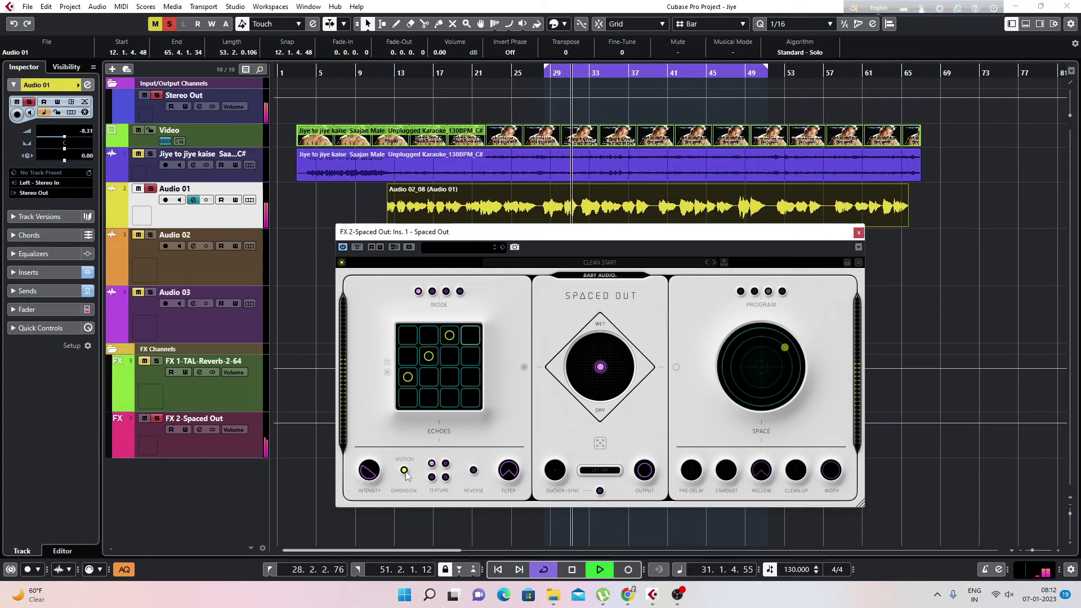
- Lower the low-pass Filter of the Echoes section in Spaced Out and switch its Dimension to Ultra-Wide
{"action": "left_click", "coordinate": [405, 471]}
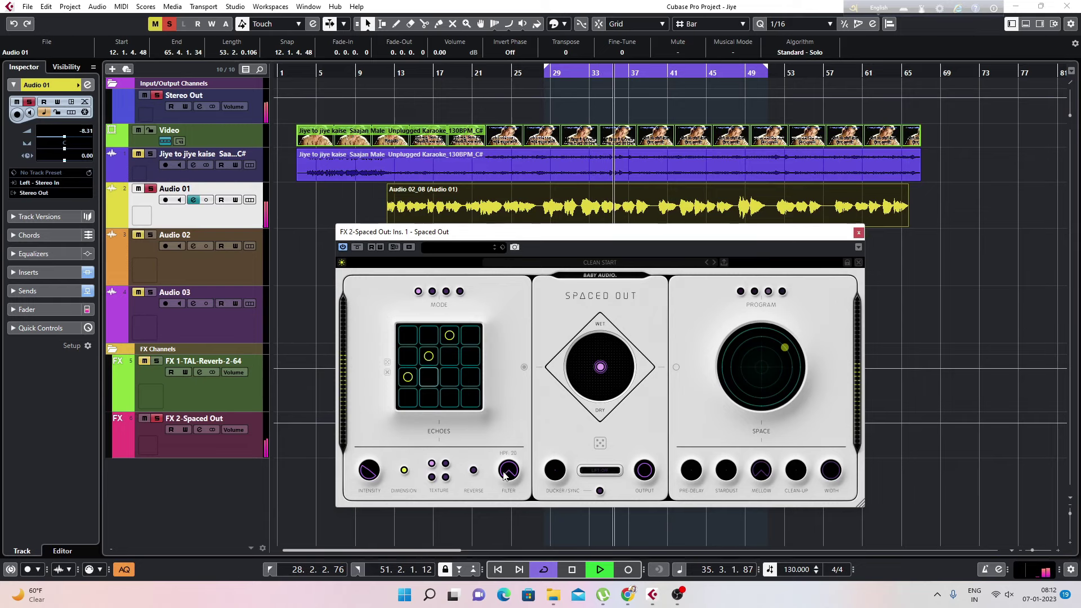
{"action": "left_click_drag", "start_coordinate": [511, 450], "coordinate": [524, 424]}
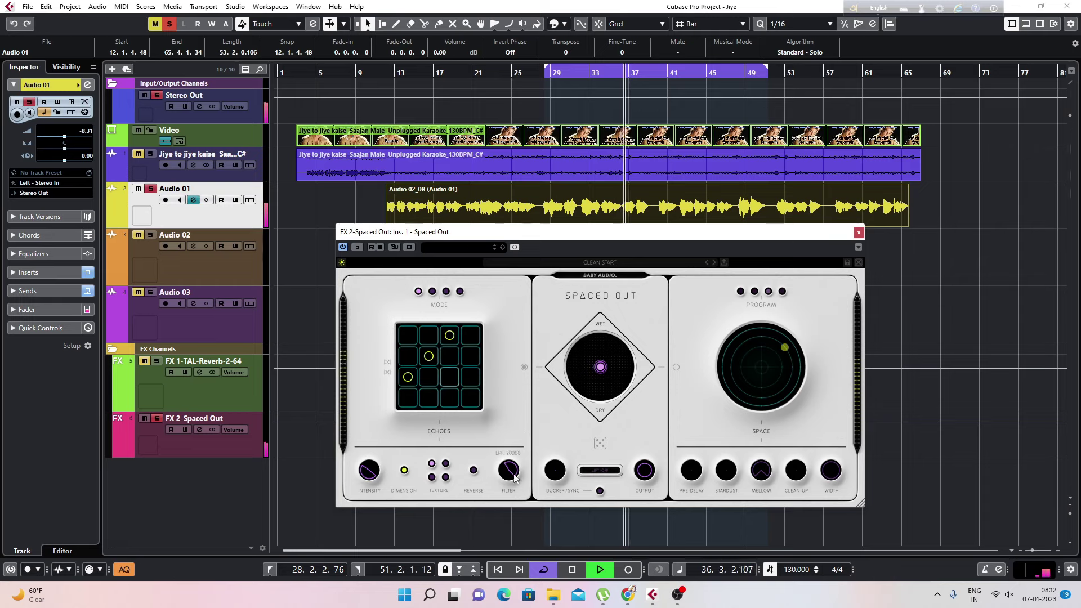
{"action": "mouse_move", "coordinate": [515, 473]}
{"action": "left_mouse_down"}
{"action": "mouse_move", "coordinate": [522, 451]}
{"action": "mouse_move", "coordinate": [517, 473]}
{"action": "left_mouse_up"}
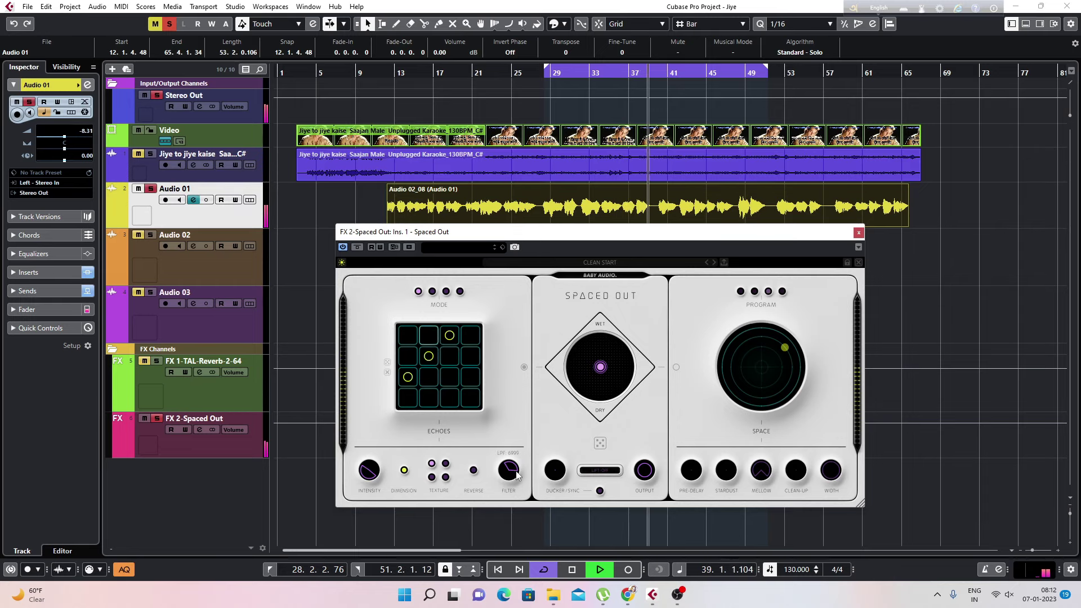
{"action": "left_click", "coordinate": [404, 472]}
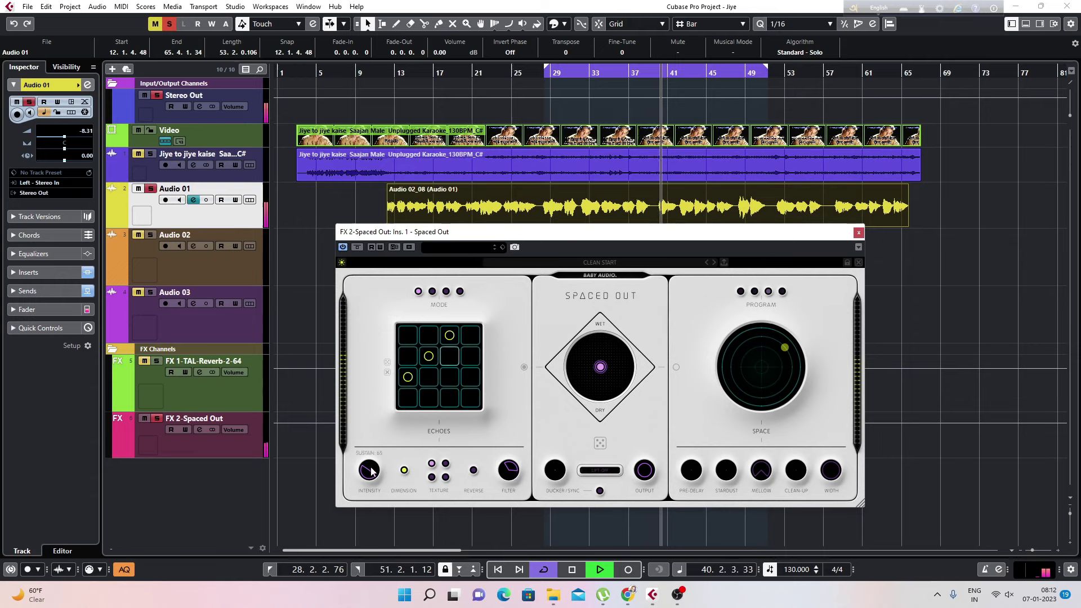
{"action": "left_click", "coordinate": [405, 471]}
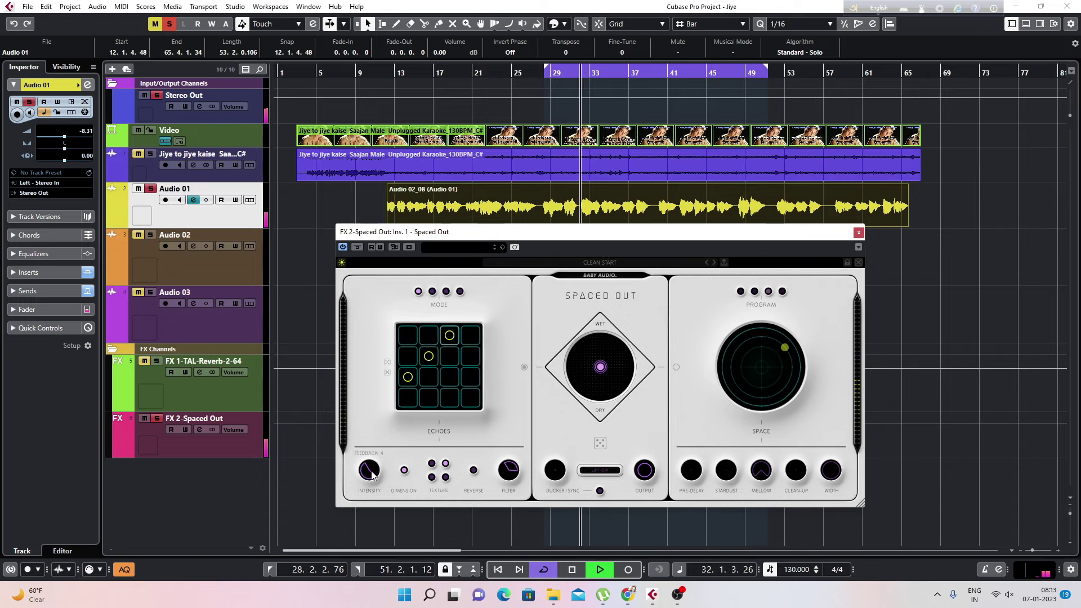
- Rebalance the feedback and sustain of the Echoes Intensity and refine the Echoes Filter while replaying the soloed vocal
{"action": "mouse_move", "coordinate": [364, 474]}
{"action": "left_mouse_down"}
{"action": "mouse_move", "coordinate": [363, 505]}
{"action": "mouse_move", "coordinate": [376, 476]}
{"action": "left_mouse_up"}
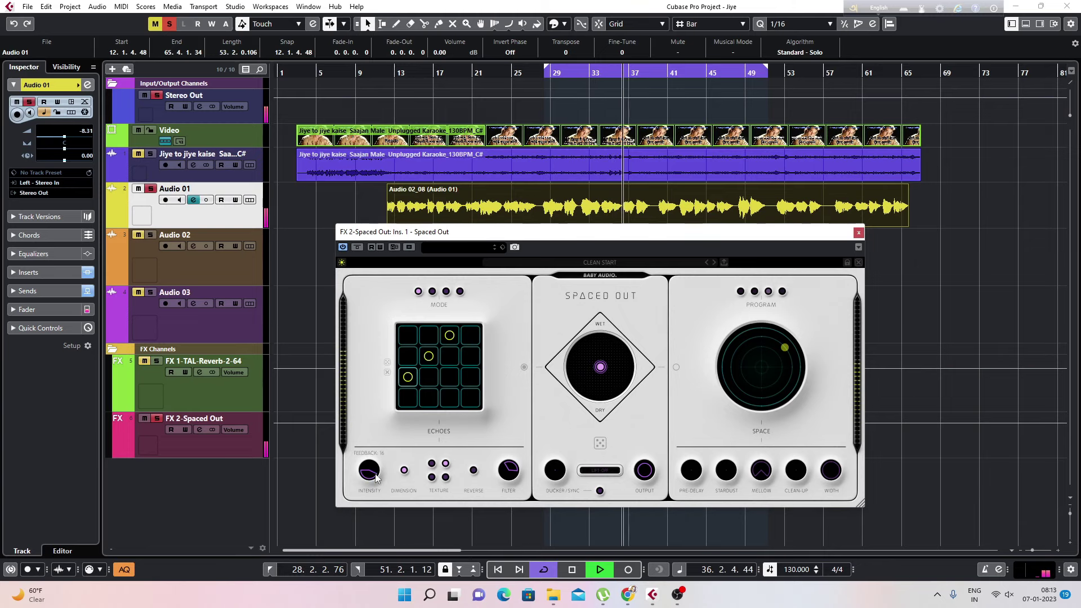
{"action": "left_click_drag", "start_coordinate": [376, 476], "coordinate": [372, 486]}
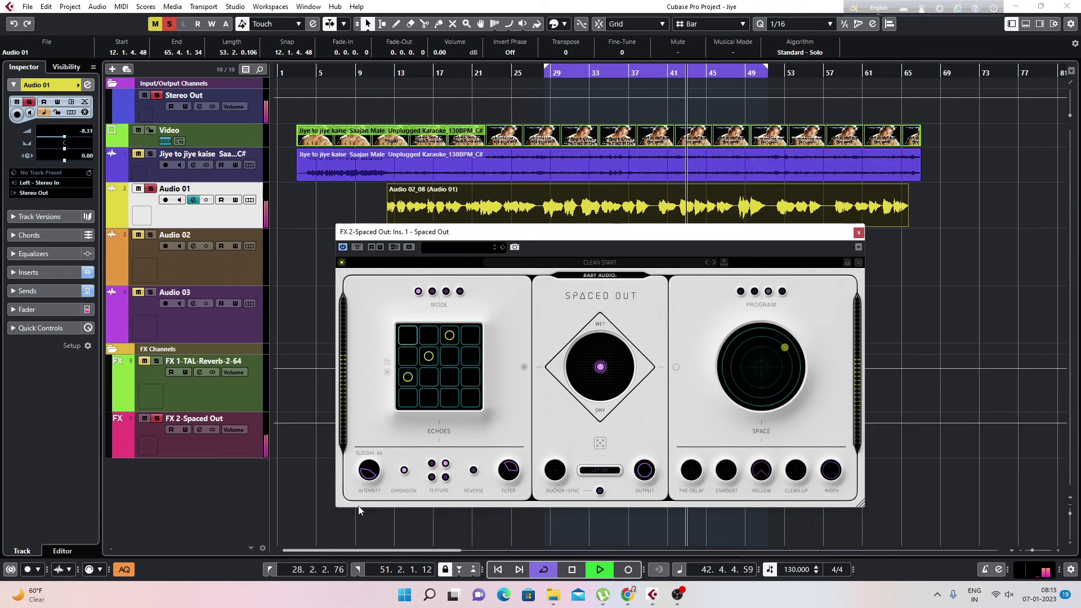
{"action": "key", "text": "space"}
{"action": "key", "text": "space"}
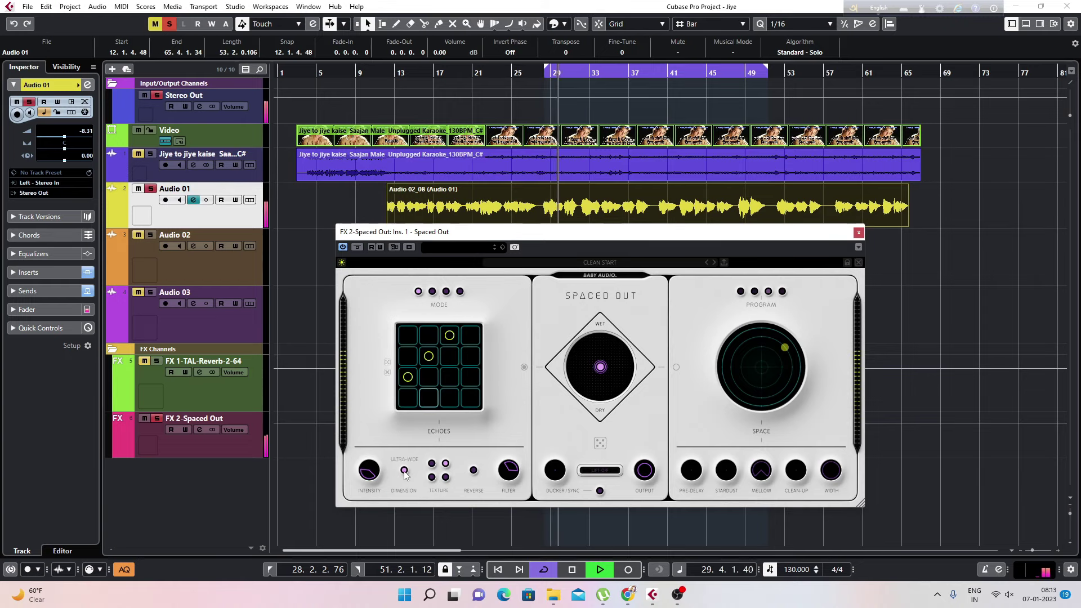
{"action": "mouse_move", "coordinate": [404, 471]}
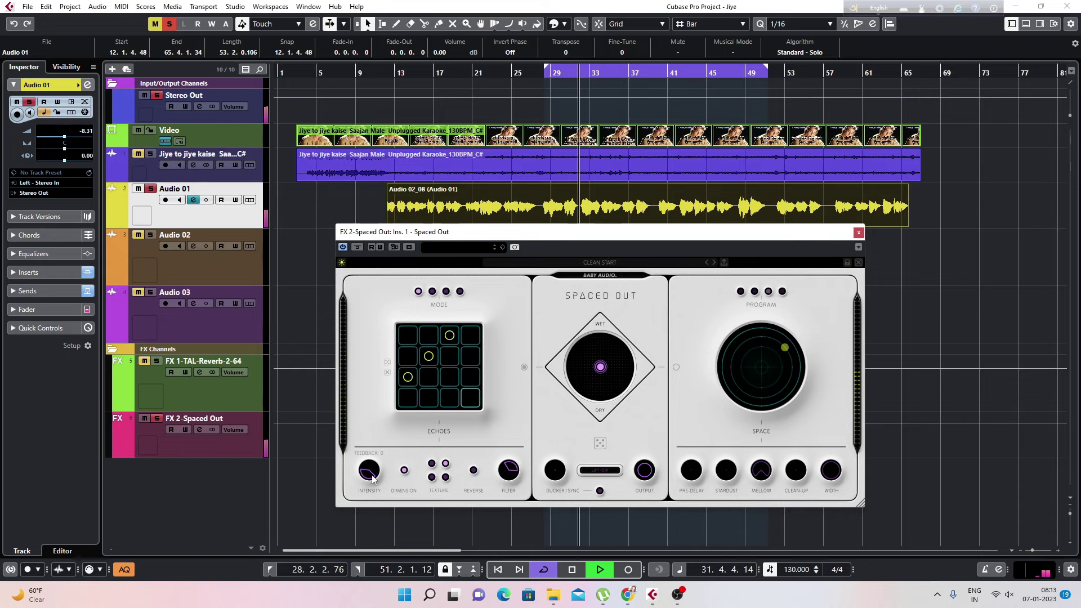
{"action": "mouse_move", "coordinate": [371, 479]}
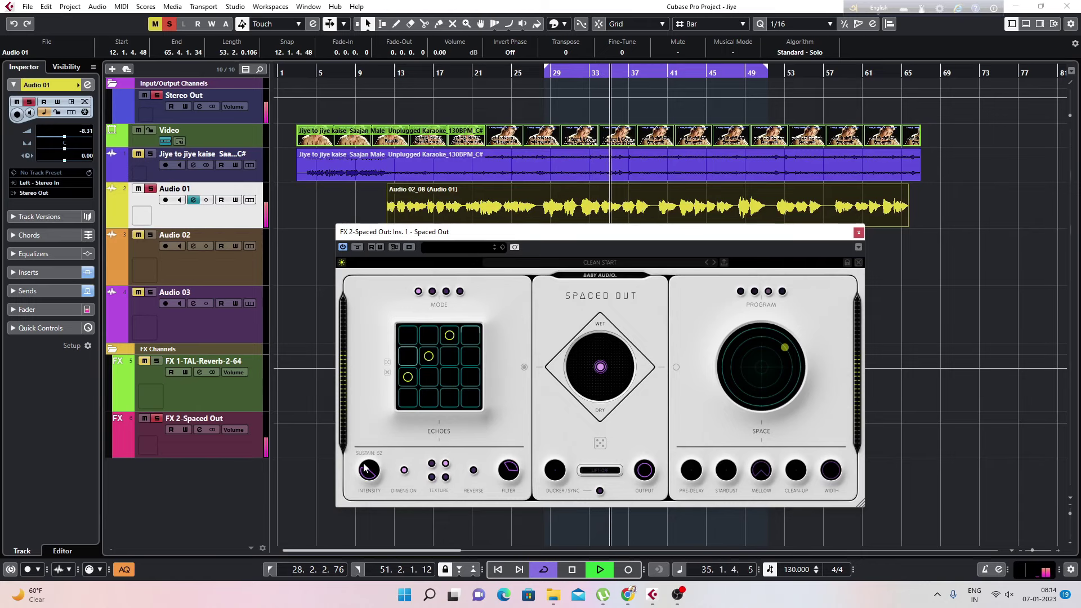
{"action": "mouse_move", "coordinate": [508, 474]}
{"action": "mouse_move", "coordinate": [507, 473]}
{"action": "left_mouse_down"}
{"action": "mouse_move", "coordinate": [508, 487]}
{"action": "mouse_move", "coordinate": [512, 452]}
{"action": "mouse_move", "coordinate": [509, 464]}
{"action": "left_mouse_up"}
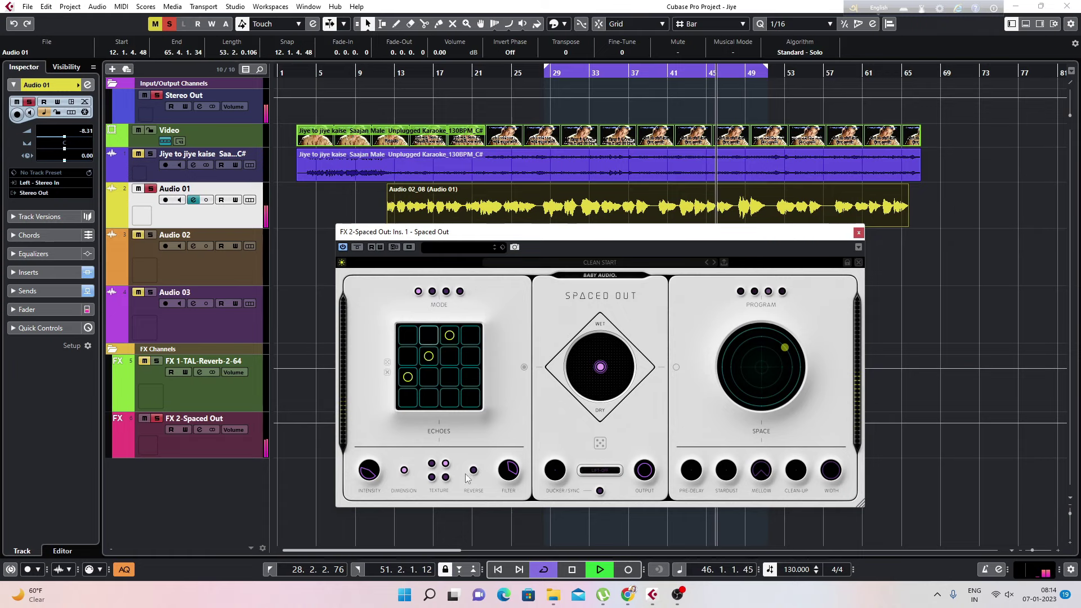
- Rearrange the four echoes on the Echoes grid into a full diagonal from the bottom-left cell to the top-right cell and replay the vocal
{"action": "left_click", "coordinate": [464, 336]}
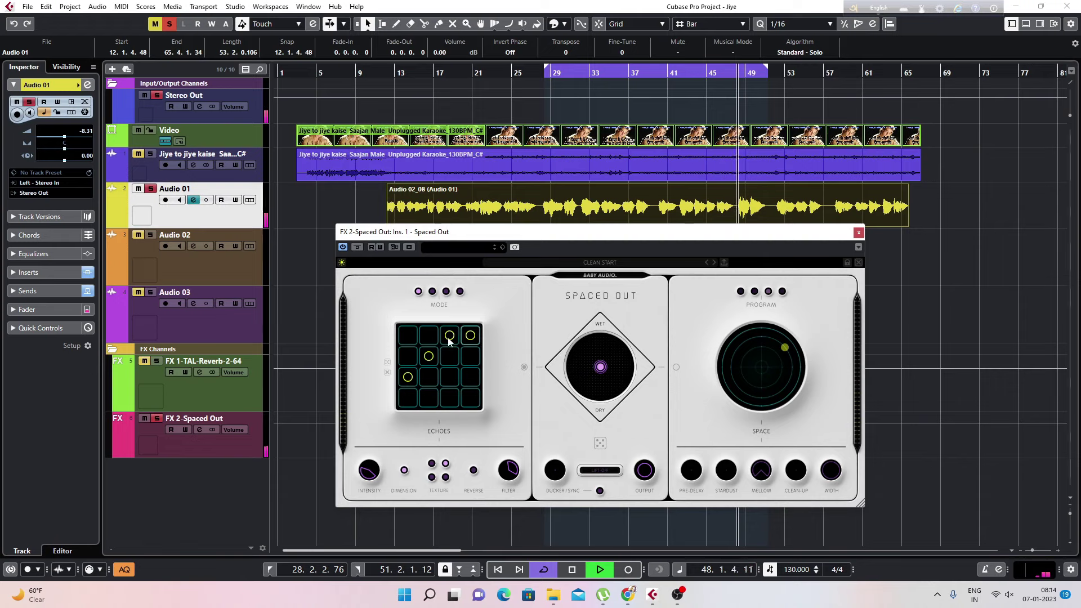
{"action": "left_click", "coordinate": [449, 336]}
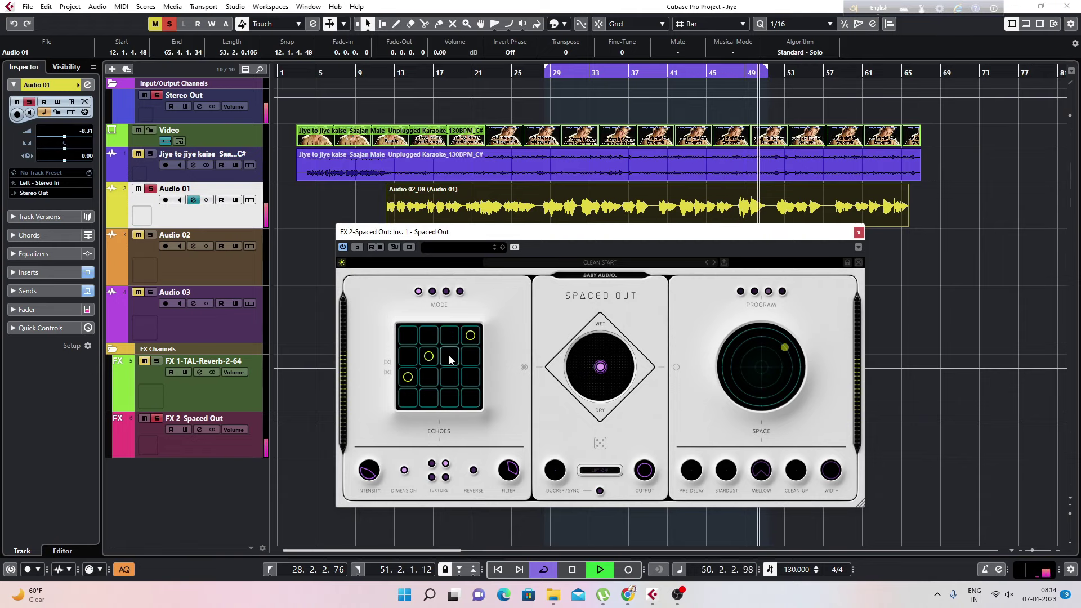
{"action": "left_click", "coordinate": [448, 360]}
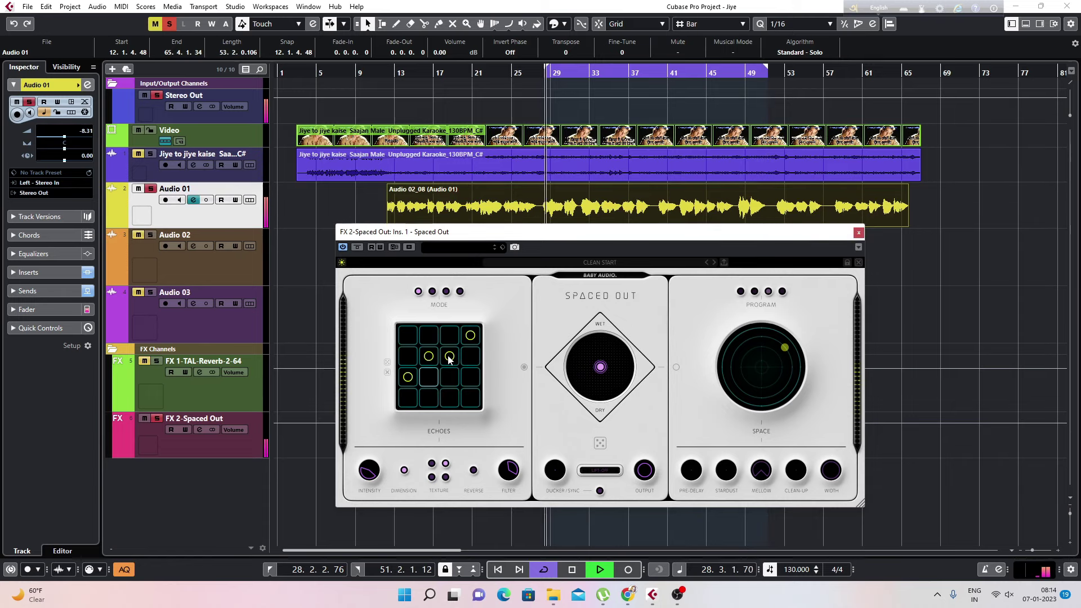
{"action": "left_click", "coordinate": [430, 358]}
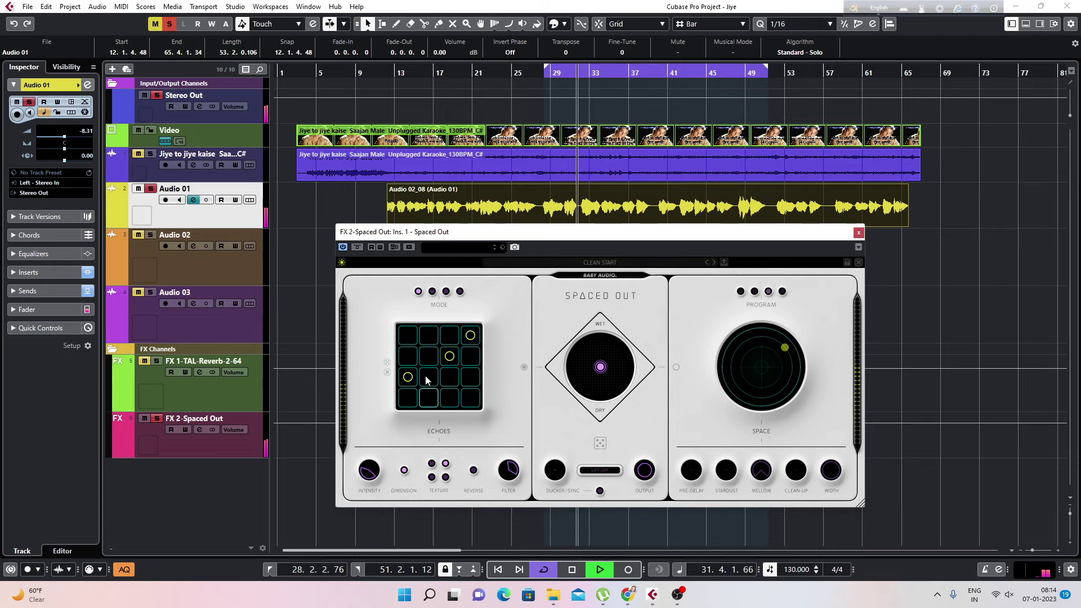
{"action": "left_click", "coordinate": [426, 379]}
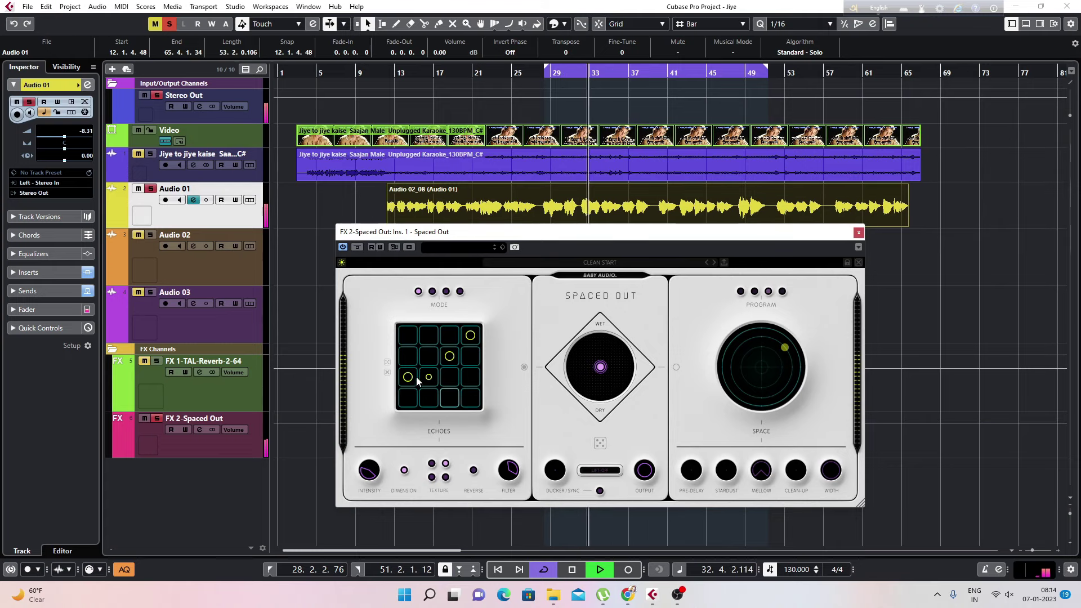
{"action": "left_click", "coordinate": [406, 377]}
{"action": "left_click", "coordinate": [406, 400]}
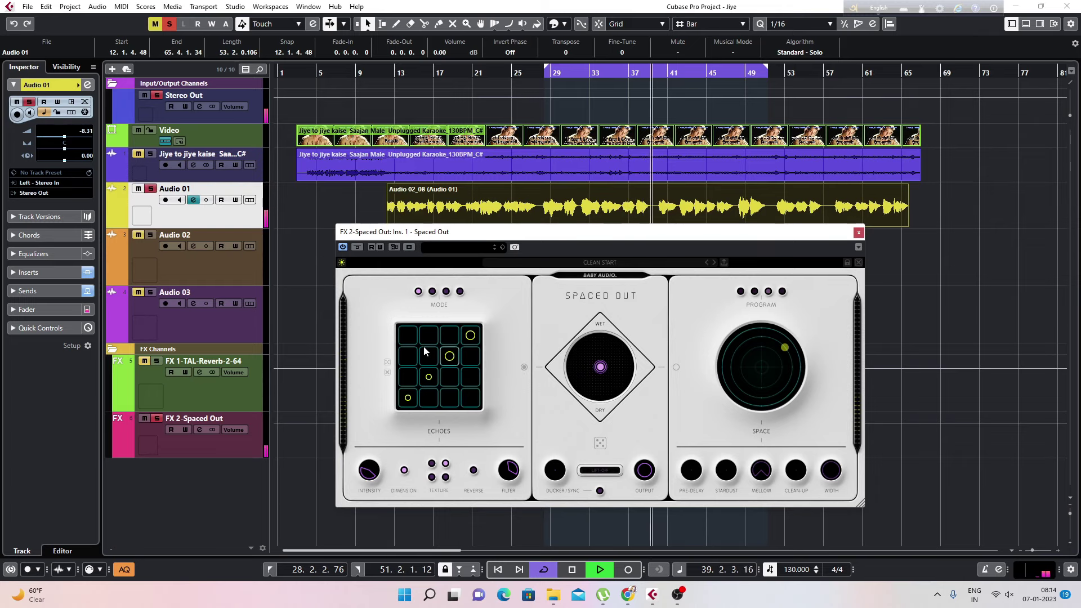
{"action": "key", "text": "space"}
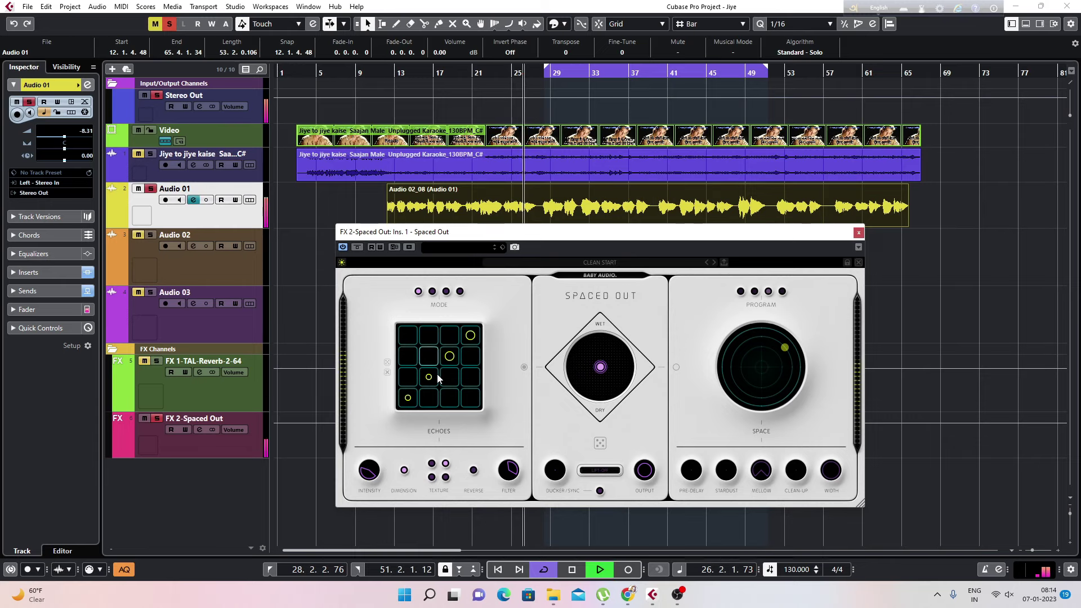
{"action": "key", "text": "space"}
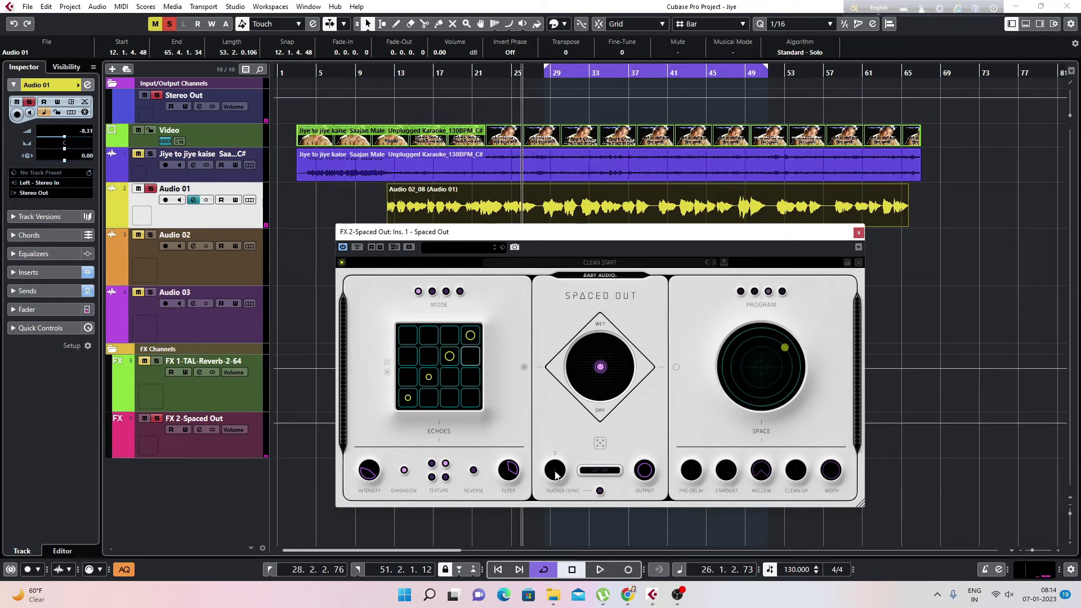
- Raise the Ducker amount in Spaced Out and audition it on the soloed vocal
{"action": "left_click_drag", "start_coordinate": [560, 438], "coordinate": [564, 383]}
{"action": "key", "text": "space"}
{"action": "key", "text": "space"}
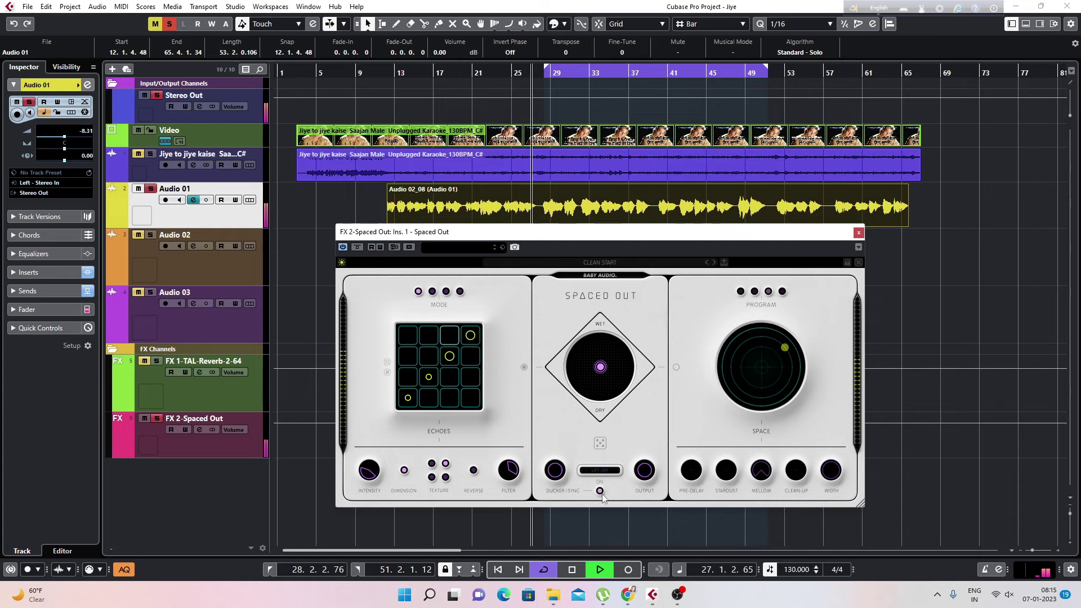
{"action": "key", "text": "space"}
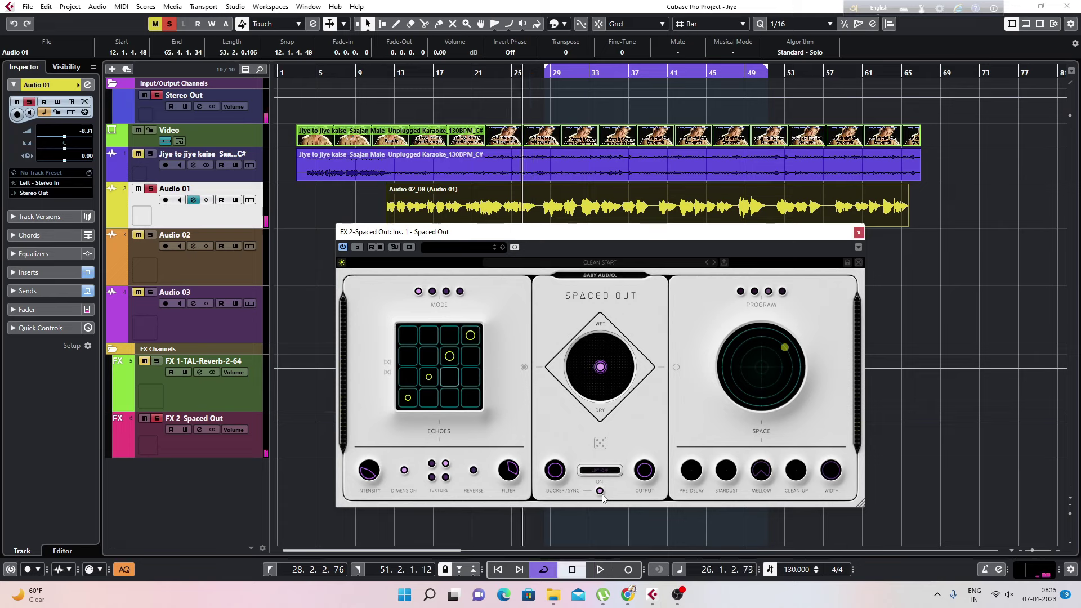
- Switch Spaced Out from Echoes to the Space section during playback and move the Space point to the lower right of its circle
{"action": "key", "text": "space"}
{"action": "key", "text": "space"}
{"action": "left_click", "coordinate": [676, 369]}
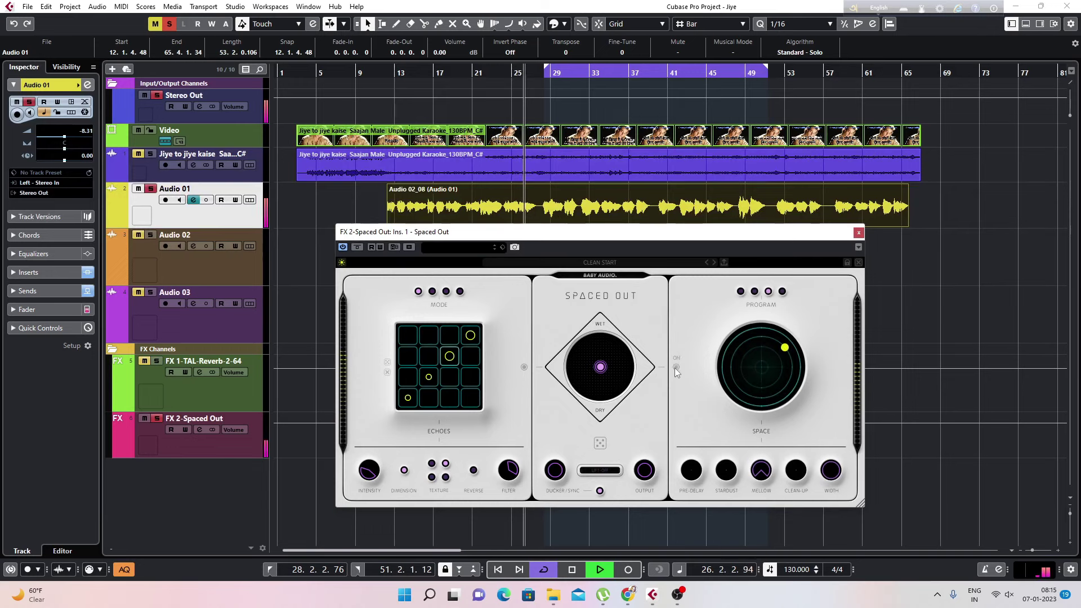
{"action": "left_click_drag", "start_coordinate": [786, 350], "coordinate": [783, 390]}
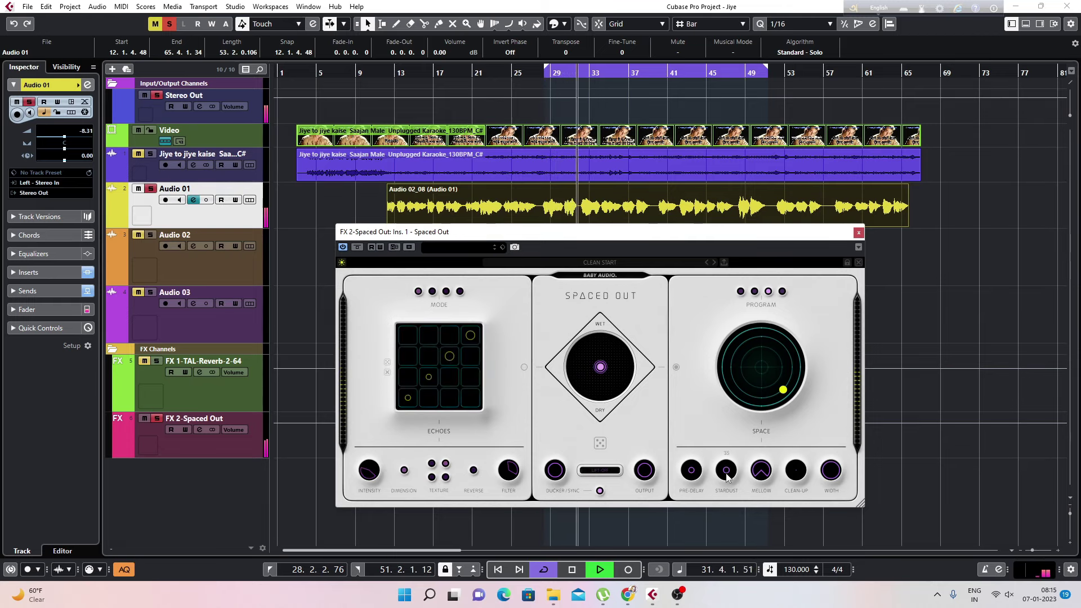
- Shape the Space reverb by raising Stardust and Clean-Up, reducing Mellow's high frequencies and adjusting the Width
{"action": "left_click_drag", "start_coordinate": [731, 463], "coordinate": [773, 419]}
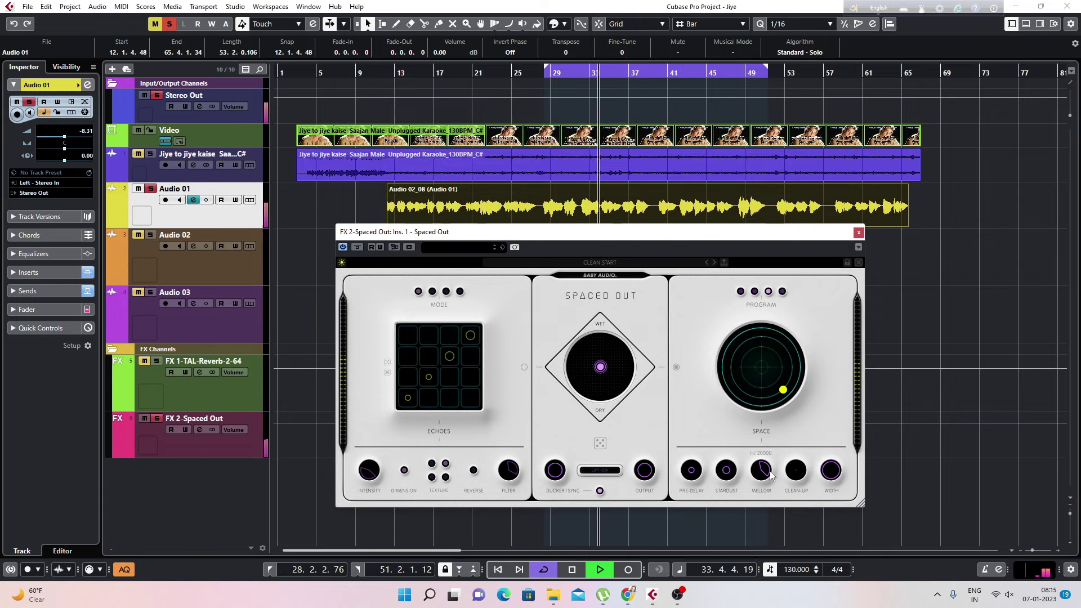
{"action": "mouse_move", "coordinate": [770, 477]}
{"action": "left_mouse_down"}
{"action": "mouse_move", "coordinate": [771, 462]}
{"action": "mouse_move", "coordinate": [765, 487]}
{"action": "left_mouse_up"}
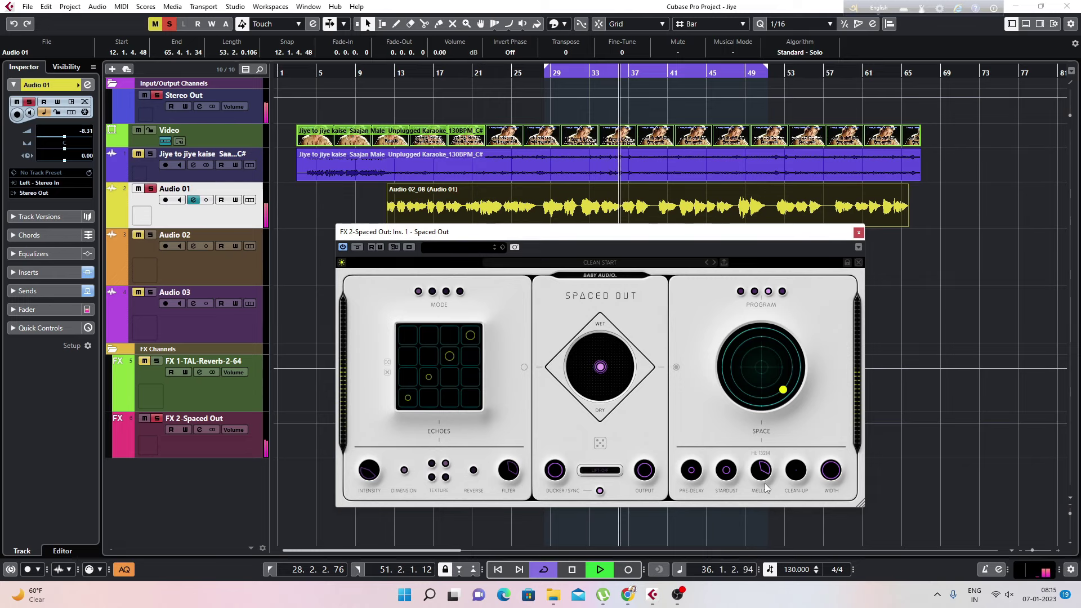
{"action": "left_click_drag", "start_coordinate": [809, 420], "coordinate": [815, 391]}
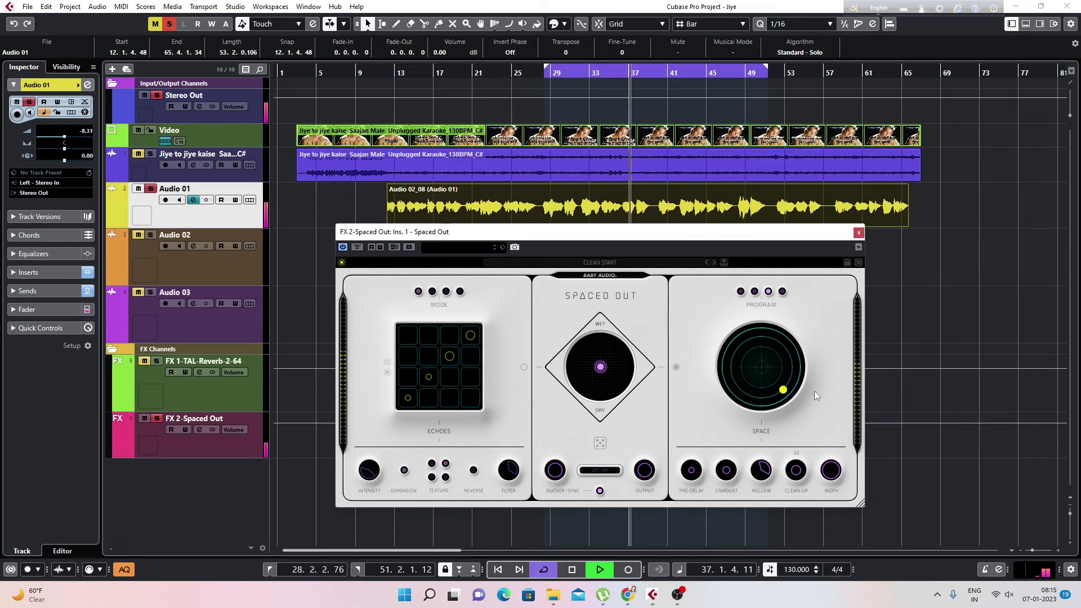
{"action": "left_click_drag", "start_coordinate": [832, 470], "coordinate": [834, 485]}
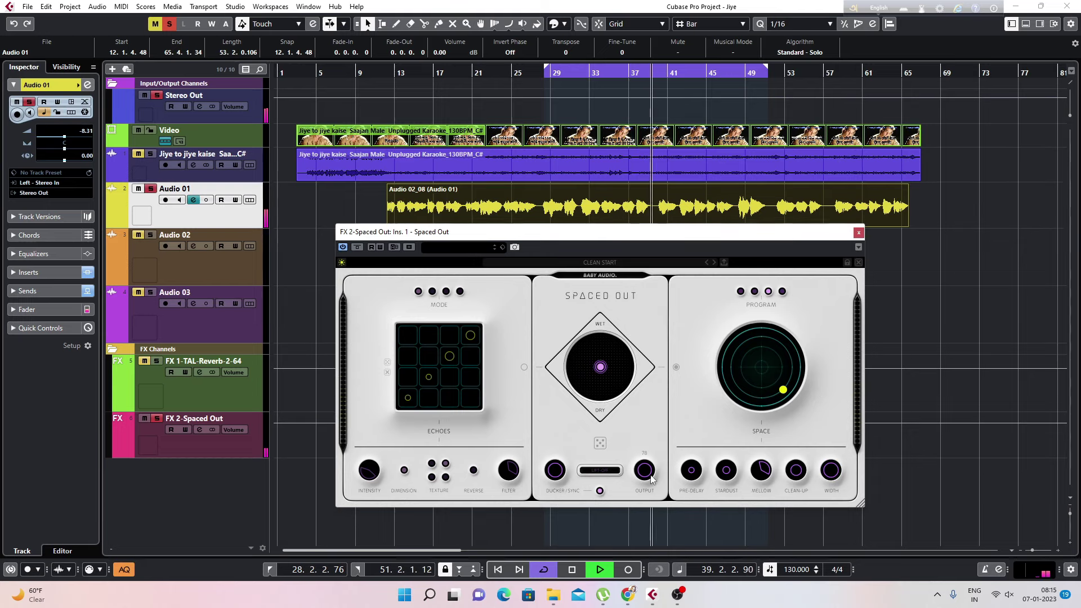
{"action": "key", "text": "space"}
{"action": "key", "text": "space"}
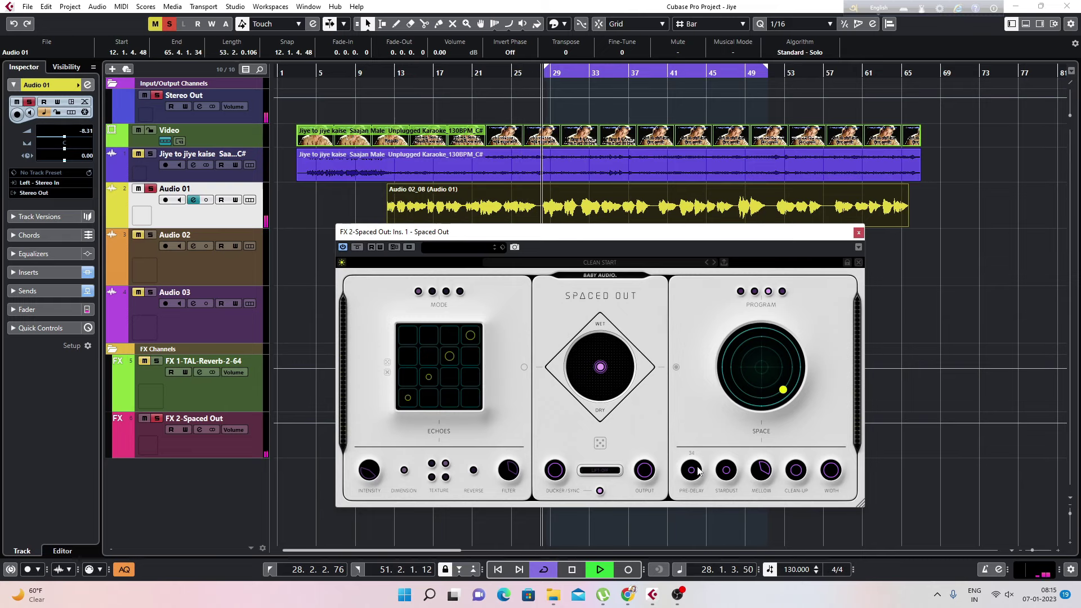
- Fine-tune the Space section's Stardust and Mellow, shift the Space point slightly lower, and stop playback after replaying the vocal
{"action": "left_click_drag", "start_coordinate": [735, 452], "coordinate": [739, 406]}
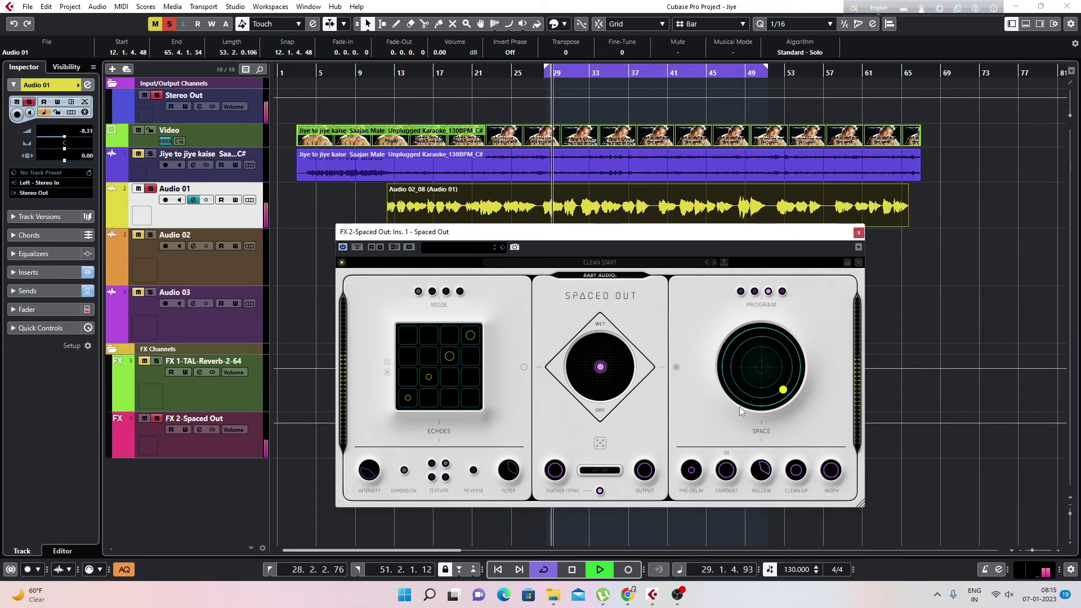
{"action": "left_click_drag", "start_coordinate": [729, 475], "coordinate": [771, 472]}
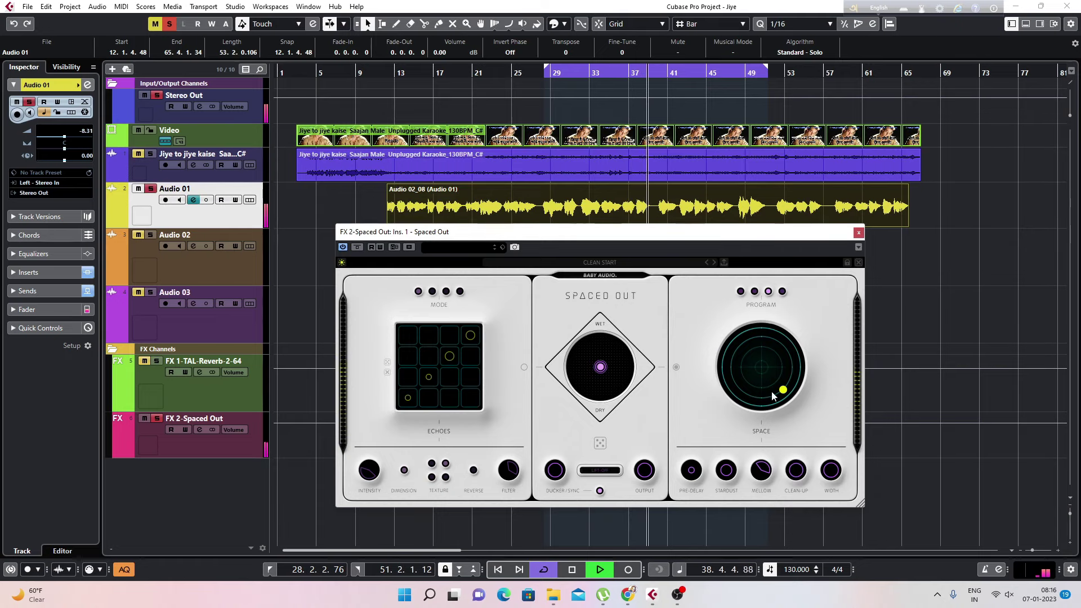
{"action": "left_click_drag", "start_coordinate": [781, 389], "coordinate": [781, 394]}
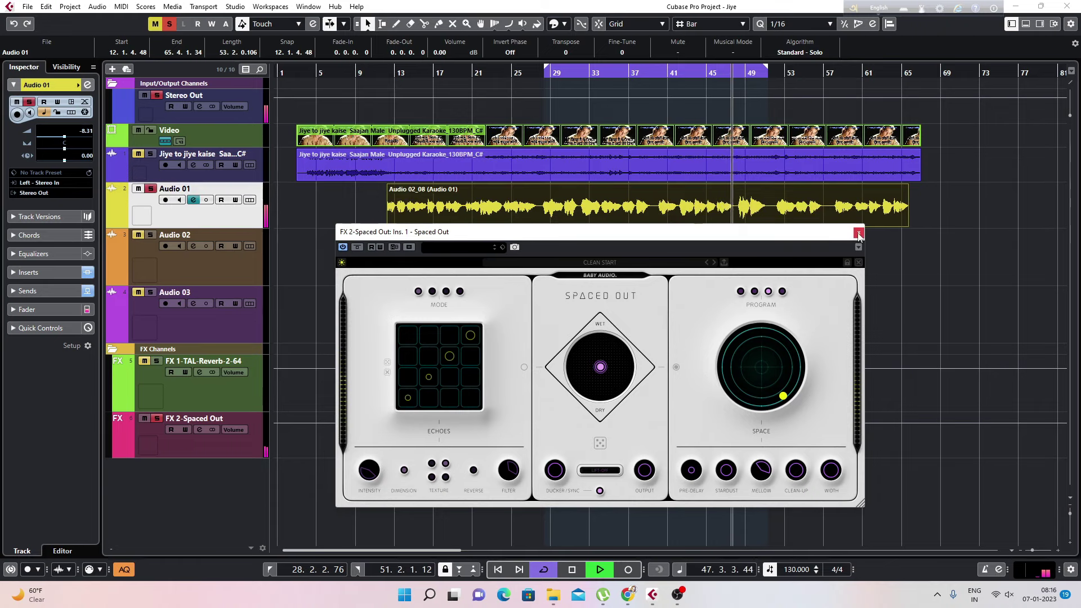
{"action": "key", "text": "space"}
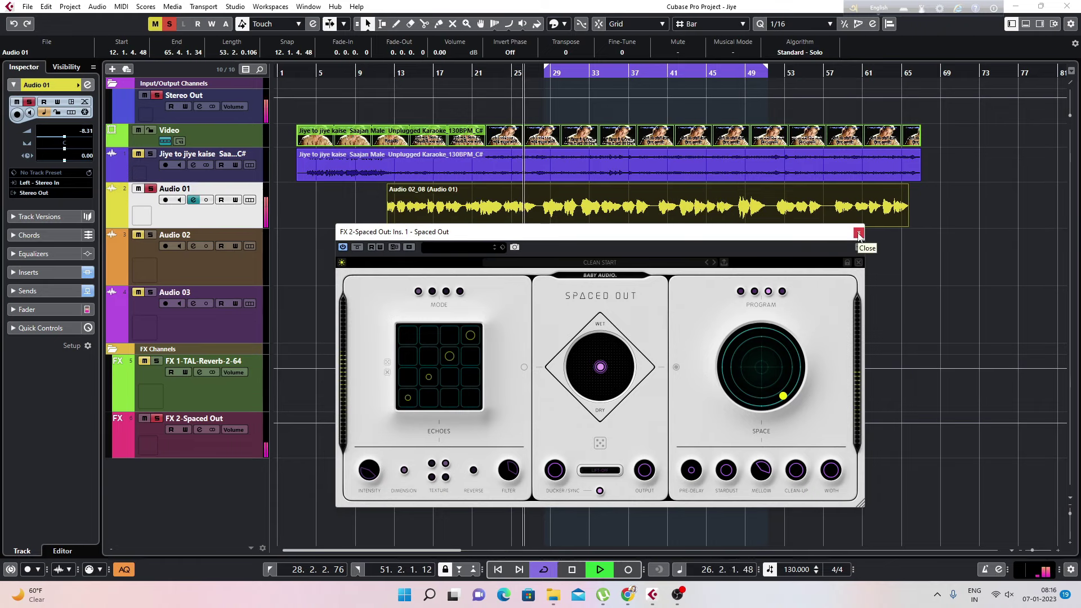
{"action": "key", "text": "space"}
- Show the channel settings of Audio 01 and move the Spaced Out window clear of its insert list
{"action": "left_click", "coordinate": [194, 200]}
{"action": "left_click_drag", "start_coordinate": [557, 240], "coordinate": [687, 207]}
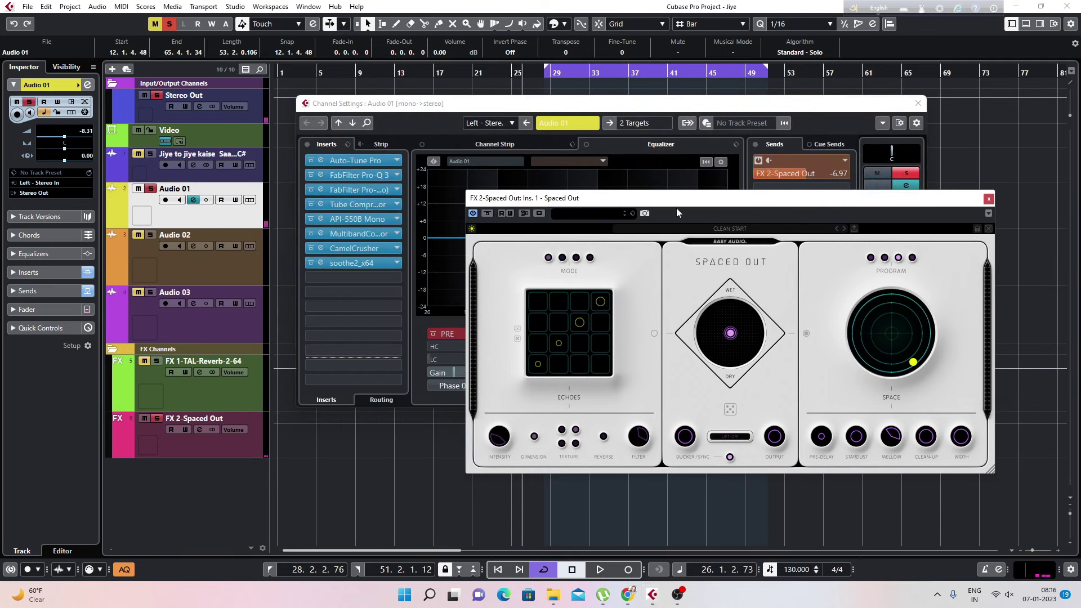
{"action": "left_click_drag", "start_coordinate": [357, 267], "coordinate": [360, 279]}
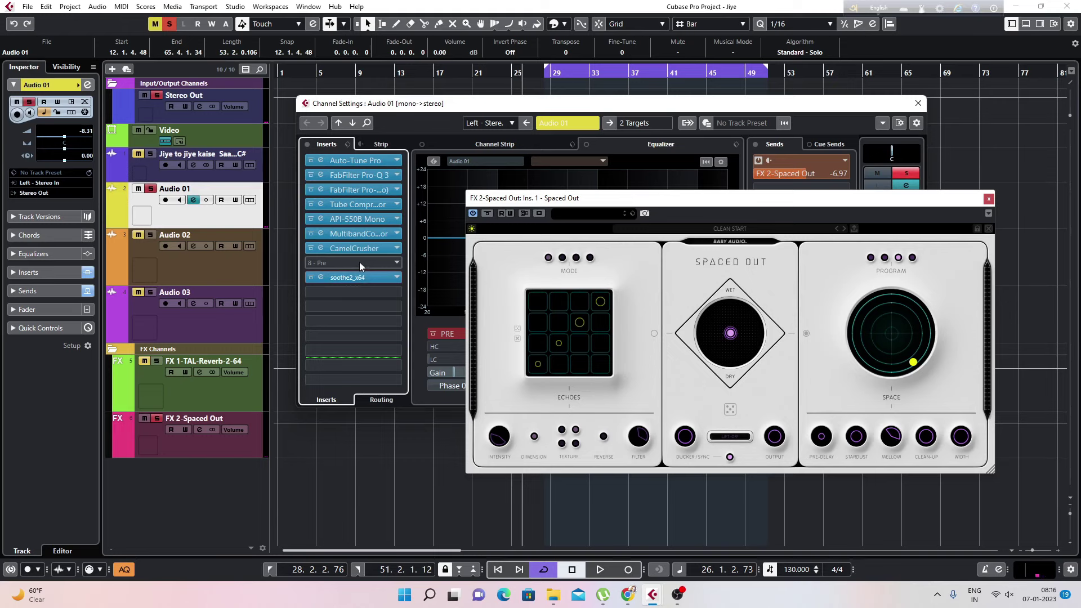
{"action": "left_click", "coordinate": [359, 262]}
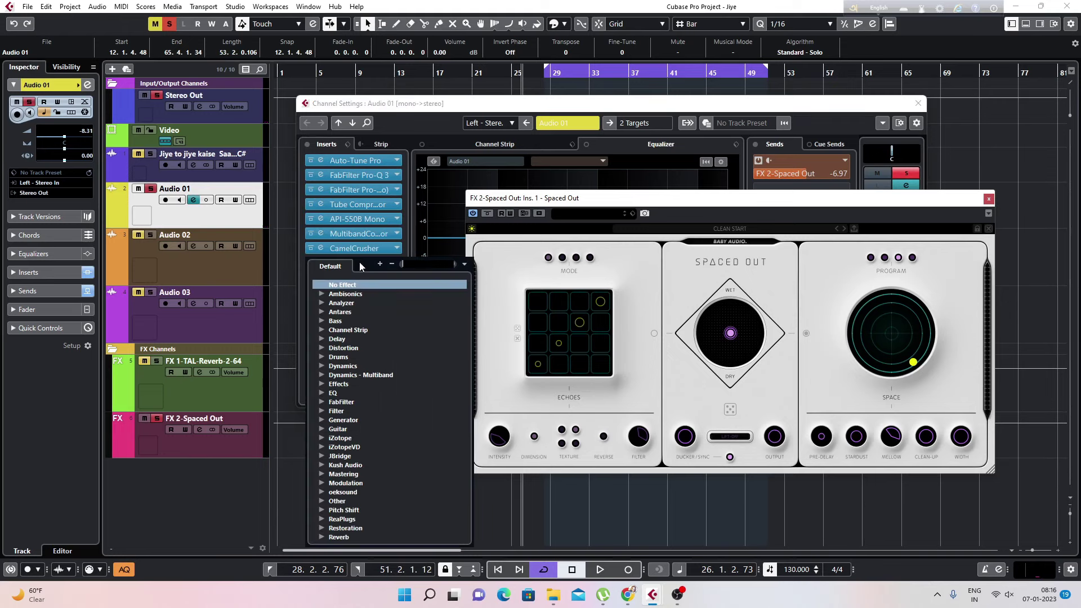
{"action": "left_click", "coordinate": [441, 108]}
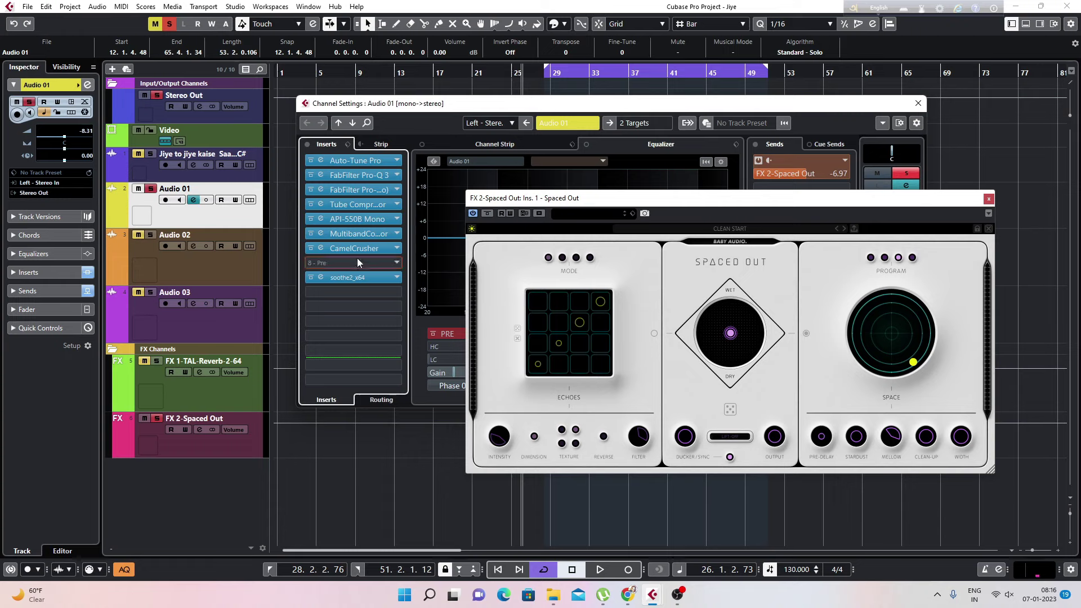
{"action": "left_click_drag", "start_coordinate": [351, 278], "coordinate": [354, 264]}
- Insert ValhallaVintageVerb in the ninth insert slot of Audio 01, directly after soothe2
{"action": "left_click", "coordinate": [353, 278]}
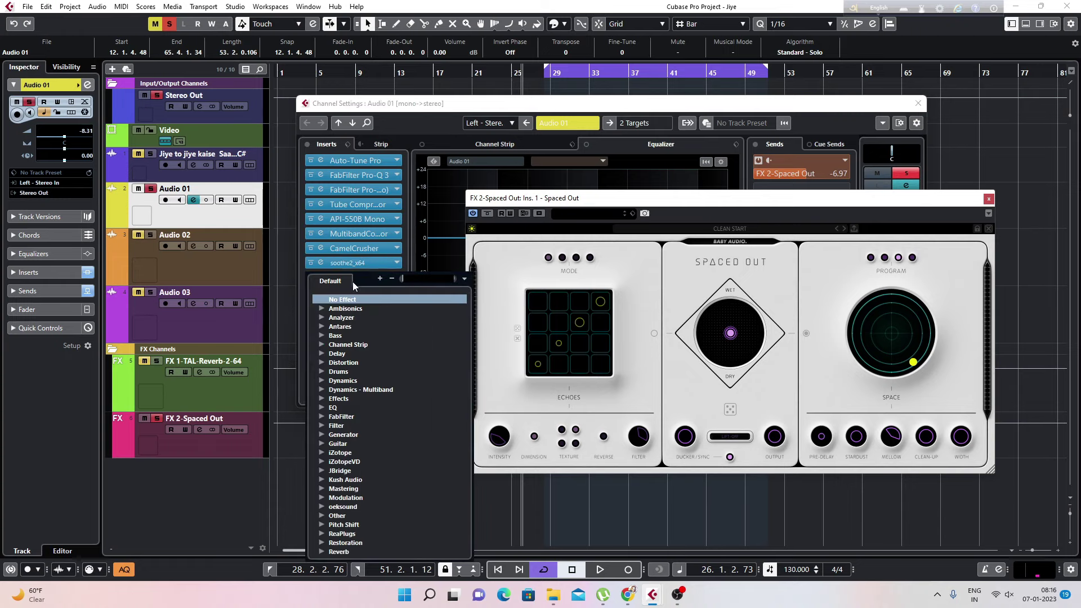
{"action": "type", "text": "val"}
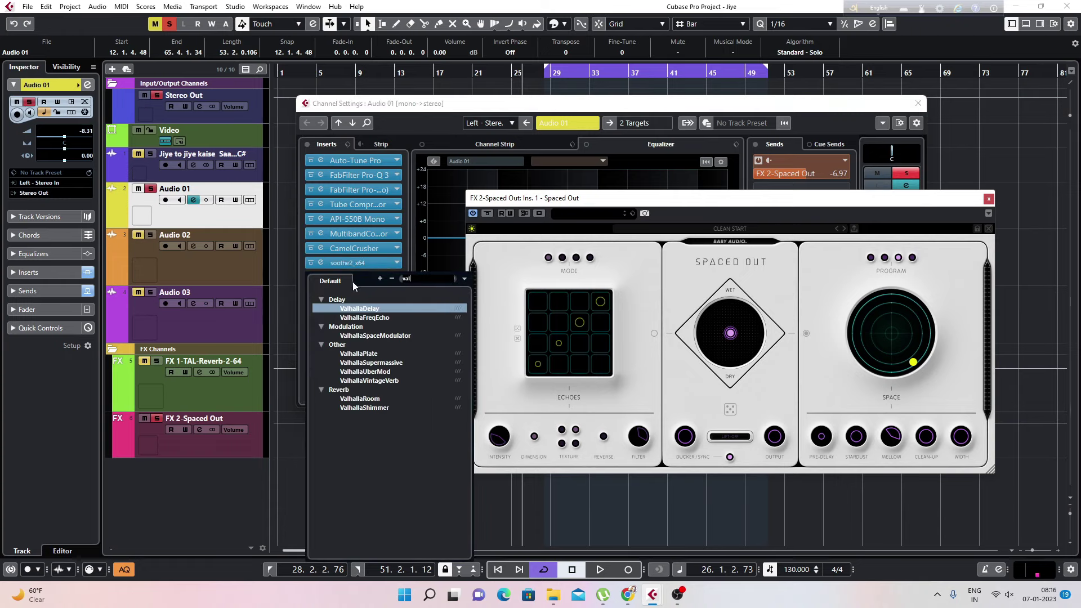
{"action": "left_click", "coordinate": [365, 381]}
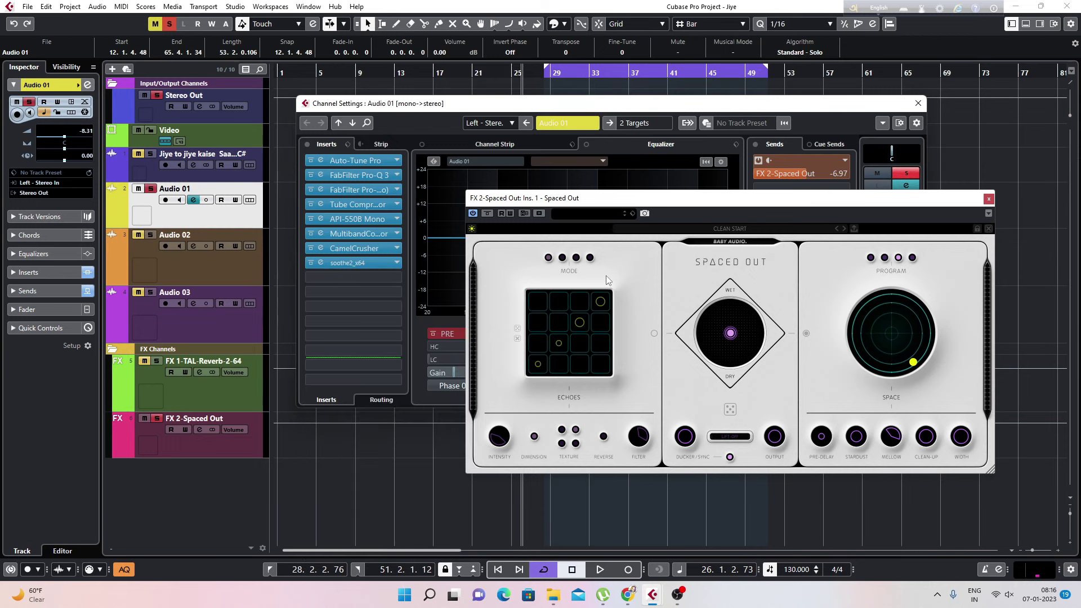
{"action": "left_click_drag", "start_coordinate": [594, 302], "coordinate": [419, 244]}
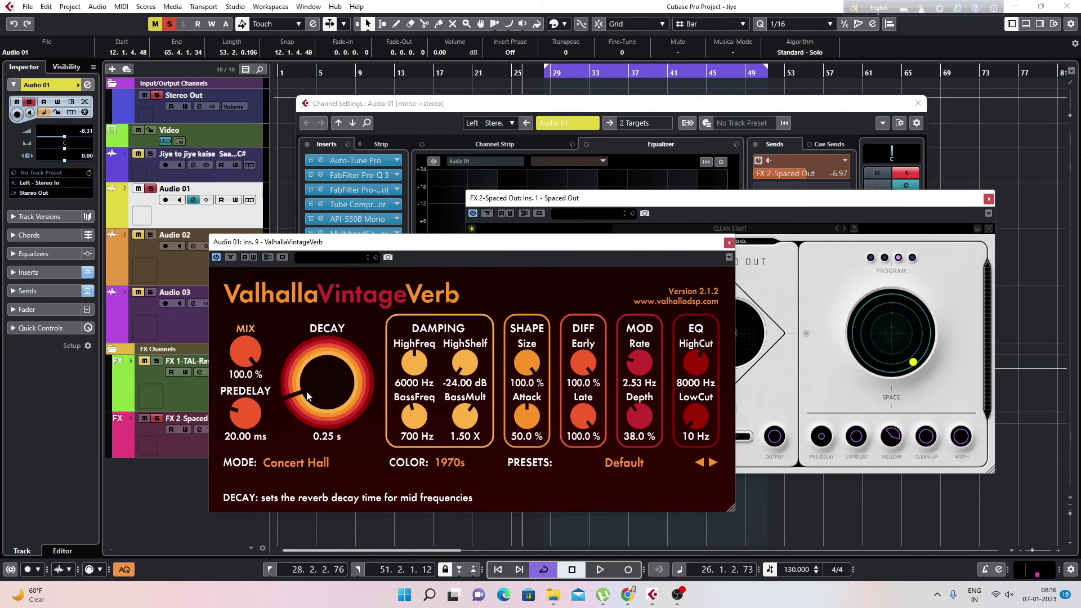
- During playback, set ValhallaVintageVerb to about 13.6 % mix, 3.23 ms predelay and 1.42 s decay, and close its window
{"action": "left_click_drag", "start_coordinate": [244, 353], "coordinate": [234, 381]}
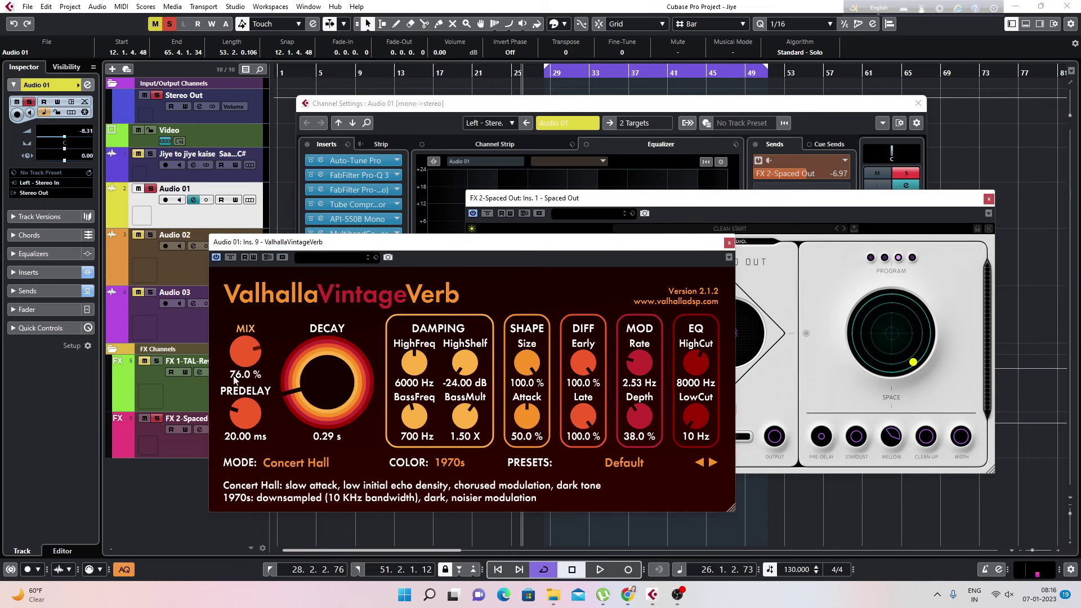
{"action": "left_click_drag", "start_coordinate": [250, 453], "coordinate": [251, 456]}
{"action": "key", "text": "space"}
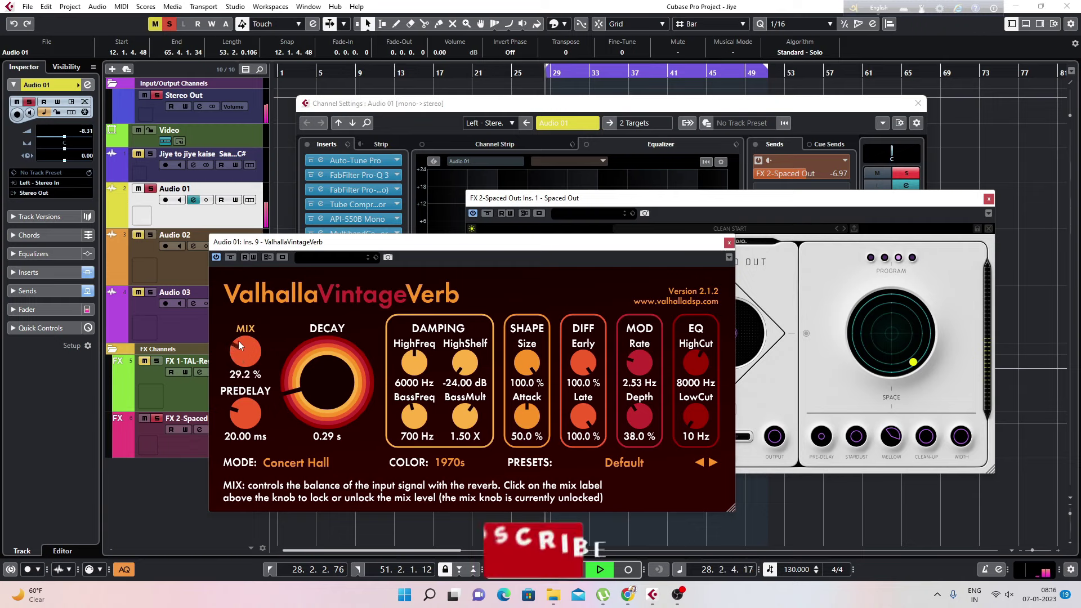
{"action": "left_click_drag", "start_coordinate": [240, 345], "coordinate": [238, 375]}
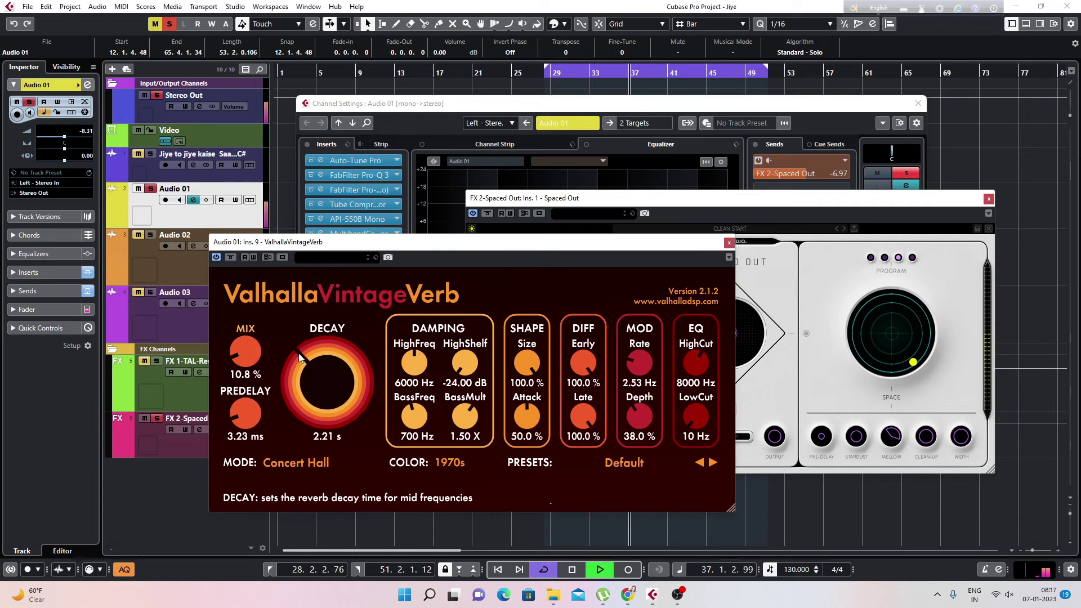
{"action": "left_click_drag", "start_coordinate": [299, 356], "coordinate": [297, 363]}
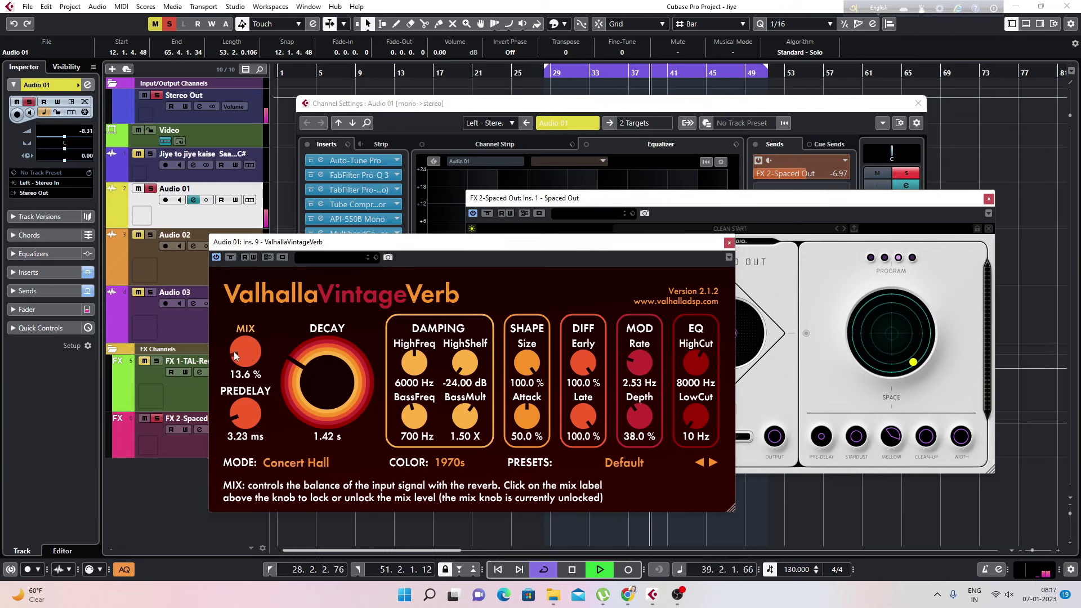
{"action": "left_click", "coordinate": [730, 243]}
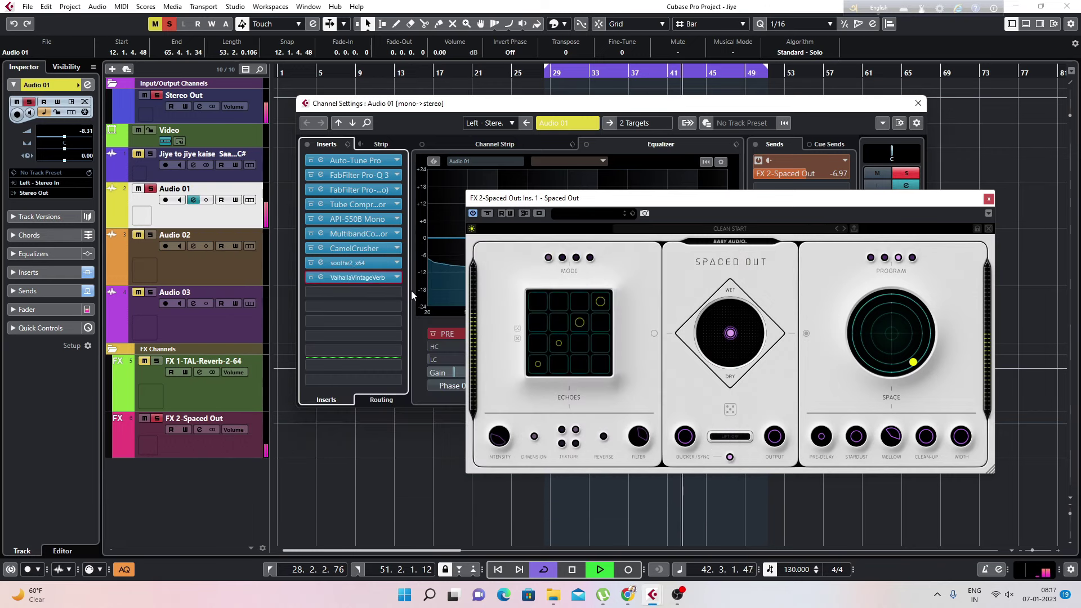
- Reopen ValhallaVintageVerb on Audio 01 and readjust it to about 16 % mix and 2.46 s decay
{"action": "left_click", "coordinate": [321, 264]}
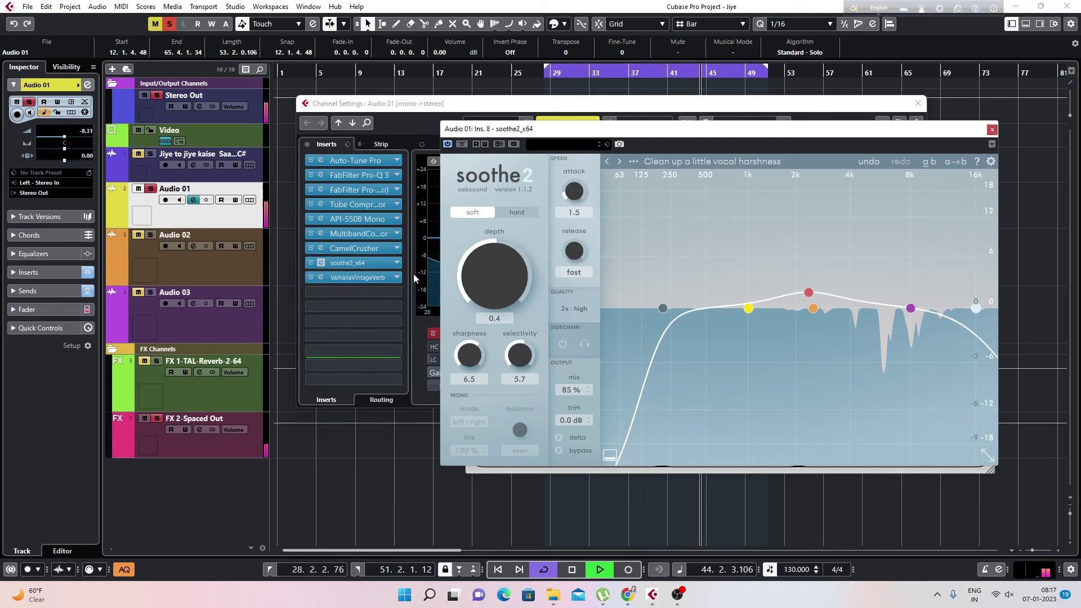
{"action": "left_click", "coordinate": [992, 130]}
{"action": "double_click", "coordinate": [319, 278]}
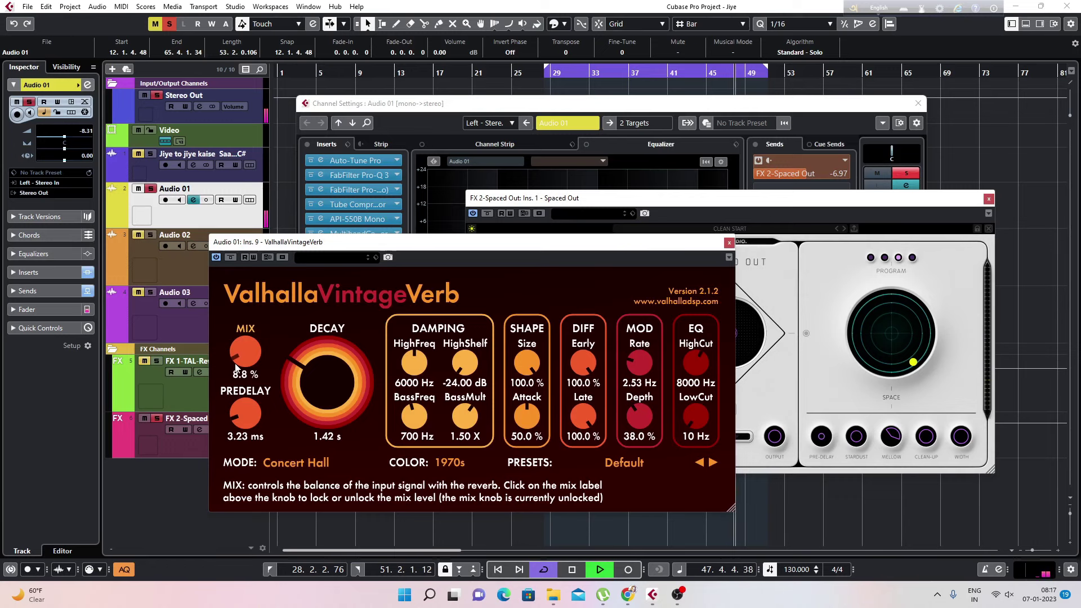
{"action": "left_click_drag", "start_coordinate": [293, 371], "coordinate": [293, 373]}
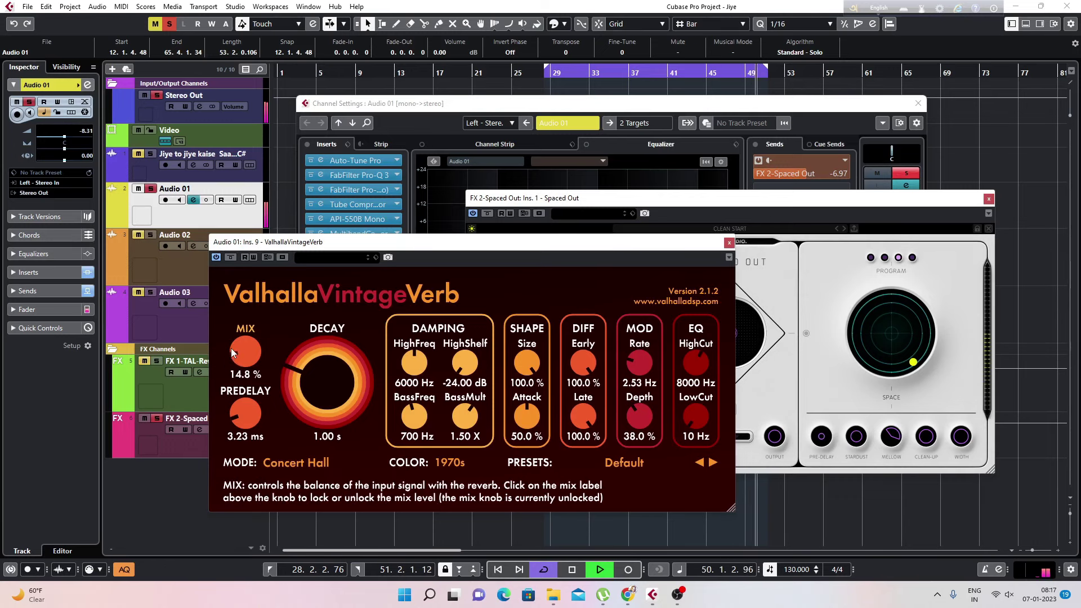
{"action": "left_click_drag", "start_coordinate": [231, 351], "coordinate": [288, 349]}
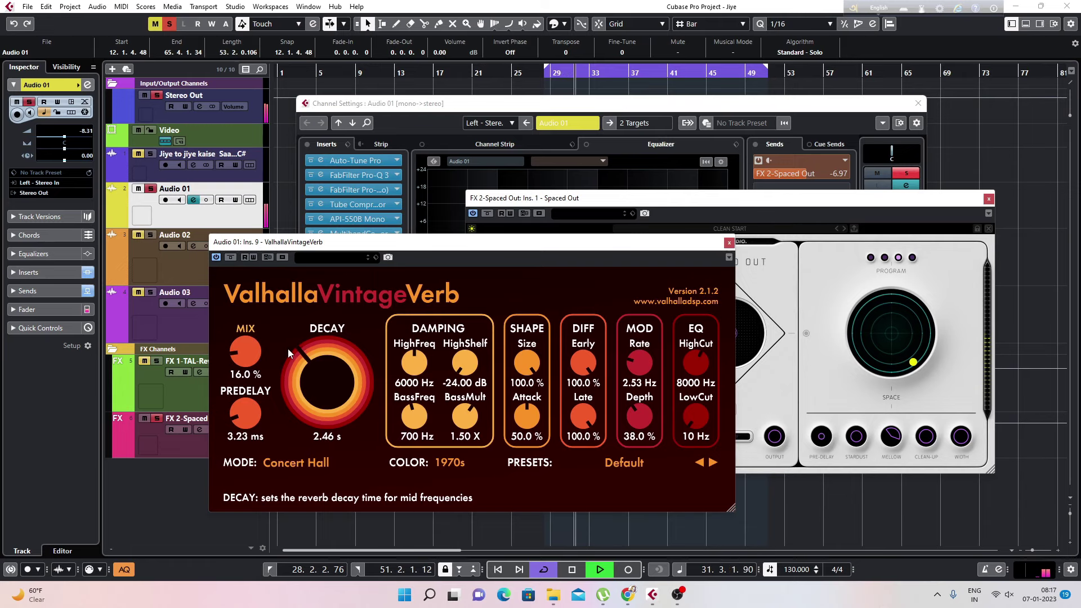
{"action": "left_click", "coordinate": [730, 243]}
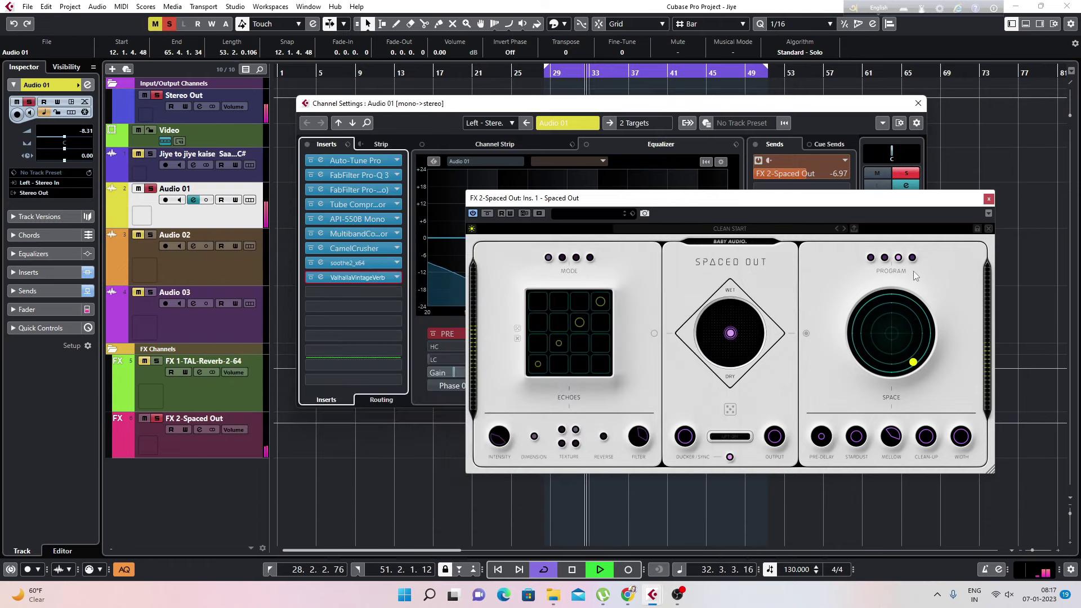
- Shift the Spaced Out Space point slightly inward and lower Audio 01's Spaced Out send to -9.38 dB
{"action": "left_click", "coordinate": [913, 363]}
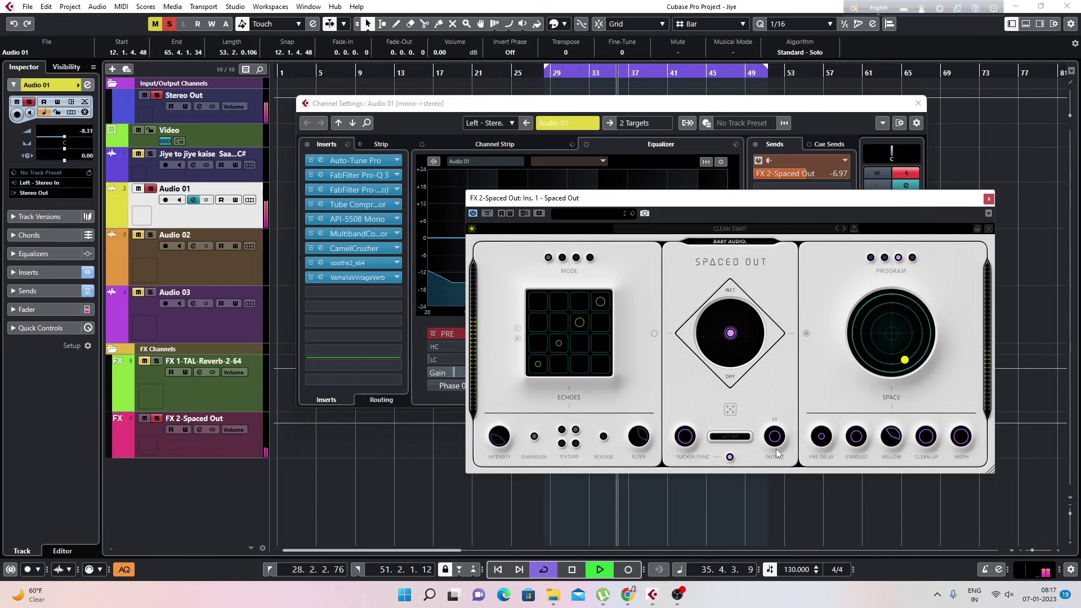
{"action": "left_click", "coordinate": [792, 170]}
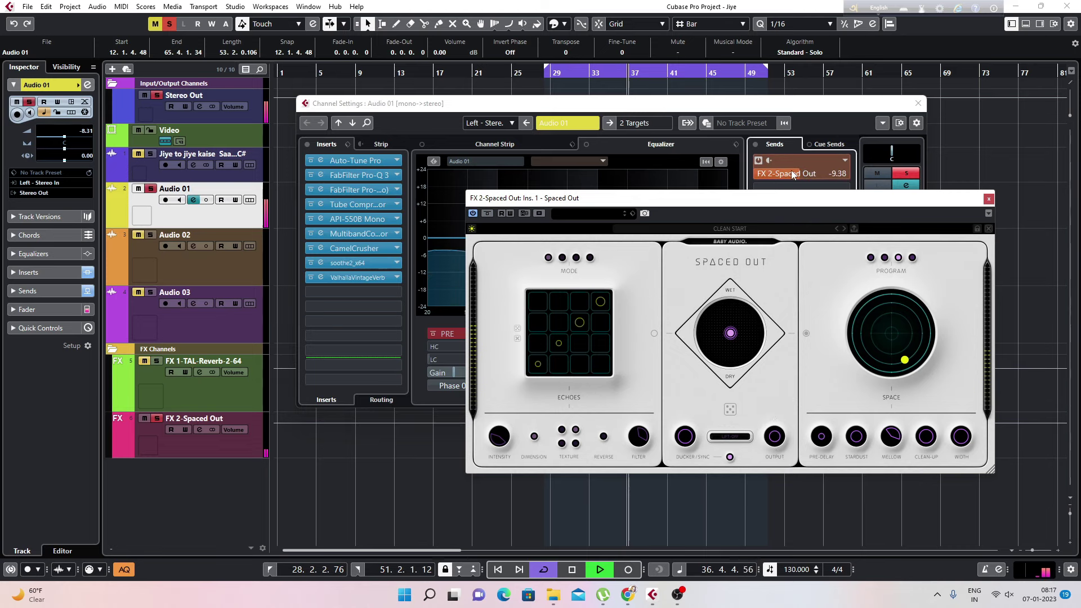
- Turn off the soloing so the vocal plays with the karaoke track, and close the Spaced Out window
{"action": "left_click", "coordinate": [158, 96]}
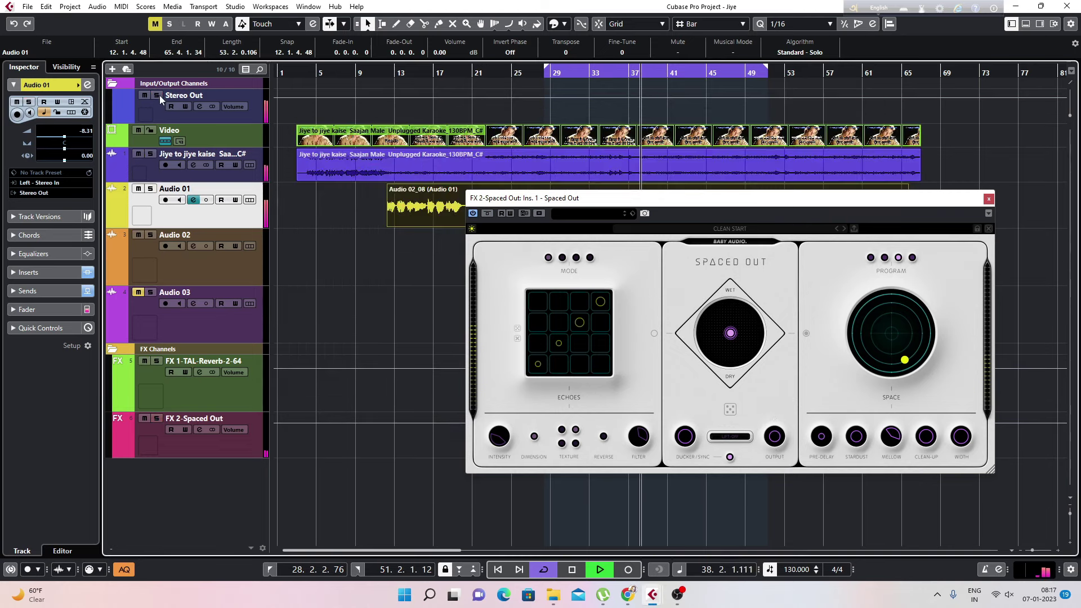
{"action": "left_click", "coordinate": [988, 199]}
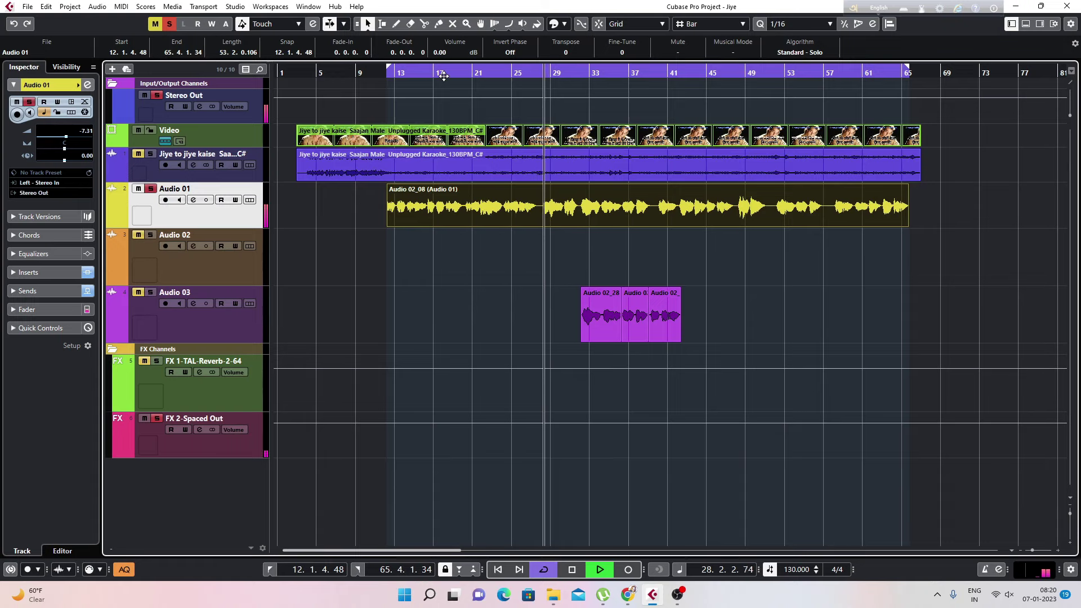
- Select the karaoke audio event and set its volume to 1.00 dB during playback
{"action": "left_click", "coordinate": [484, 167]}
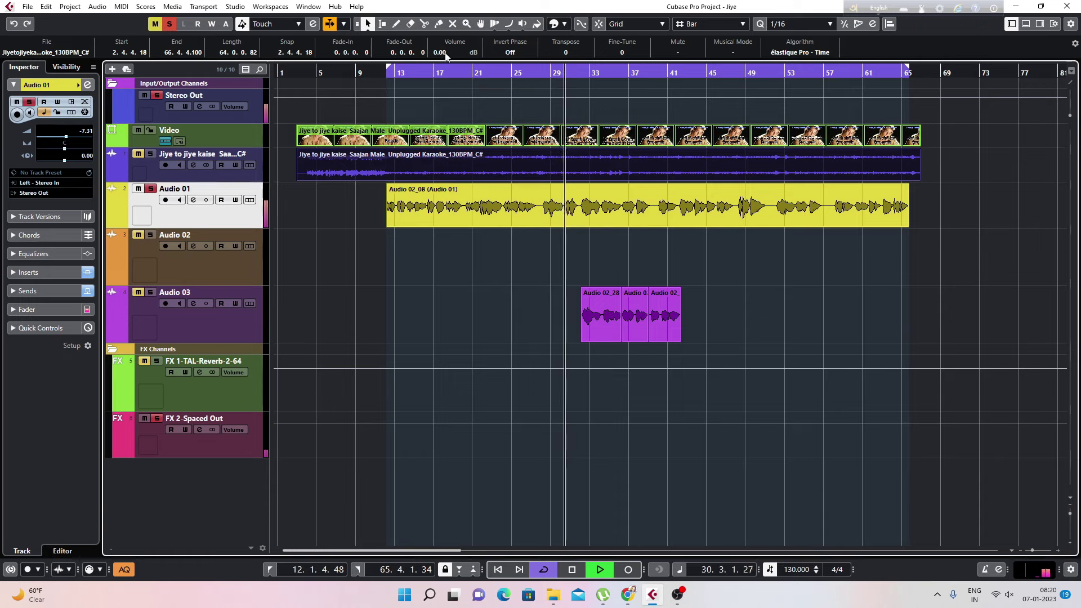
{"action": "scroll", "coordinate": [444, 57], "scroll_direction": "up", "scroll_amount": 2}
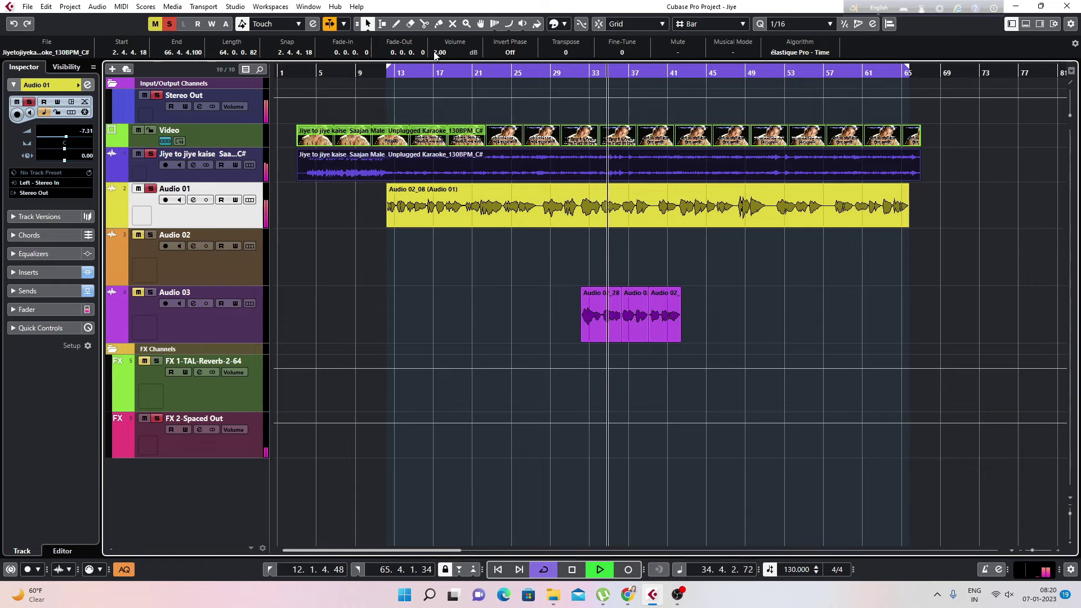
{"action": "scroll", "coordinate": [435, 55], "scroll_direction": "down", "scroll_amount": 1}
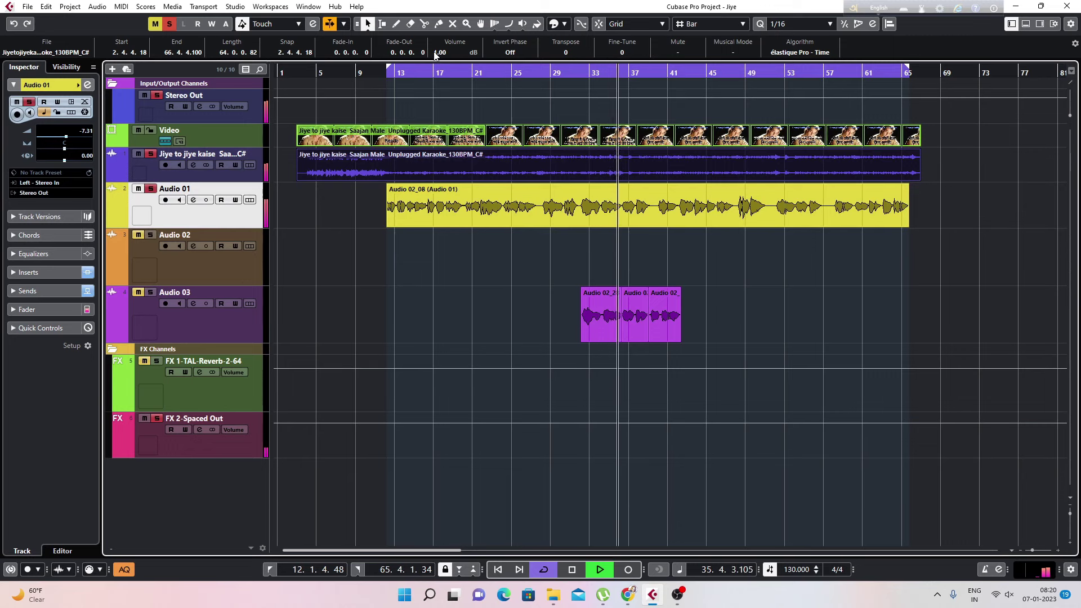
- Zoom in on the timeline around bar 32 and repeatedly replay the start of that vocal phrase against the karaoke
{"action": "key", "text": "space"}
{"action": "left_click", "coordinate": [582, 72]}
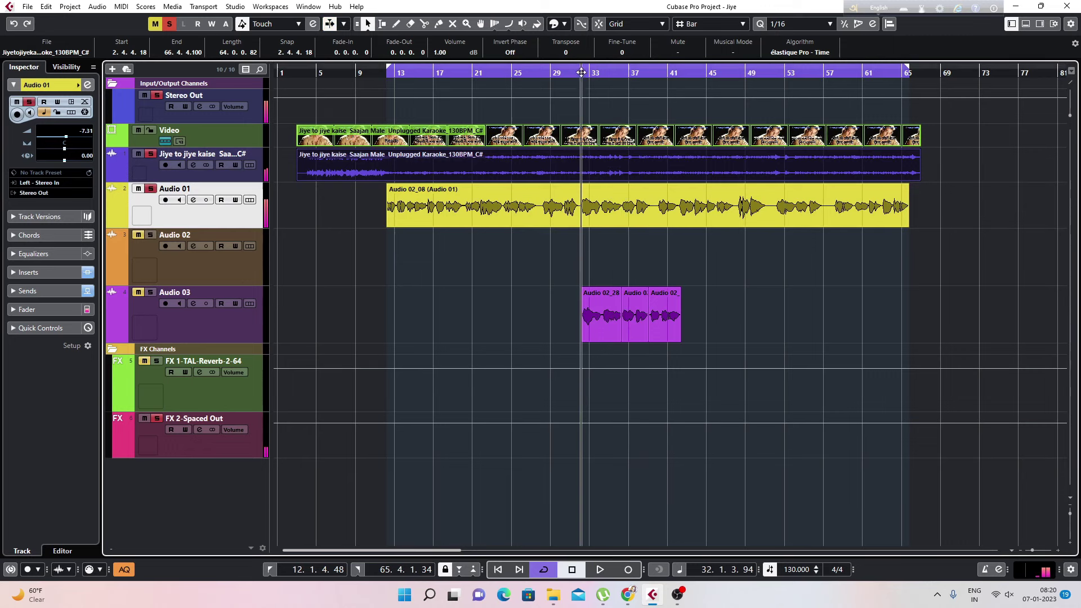
{"action": "left_click_drag", "start_coordinate": [581, 72], "coordinate": [618, 248]}
{"action": "key", "text": "space"}
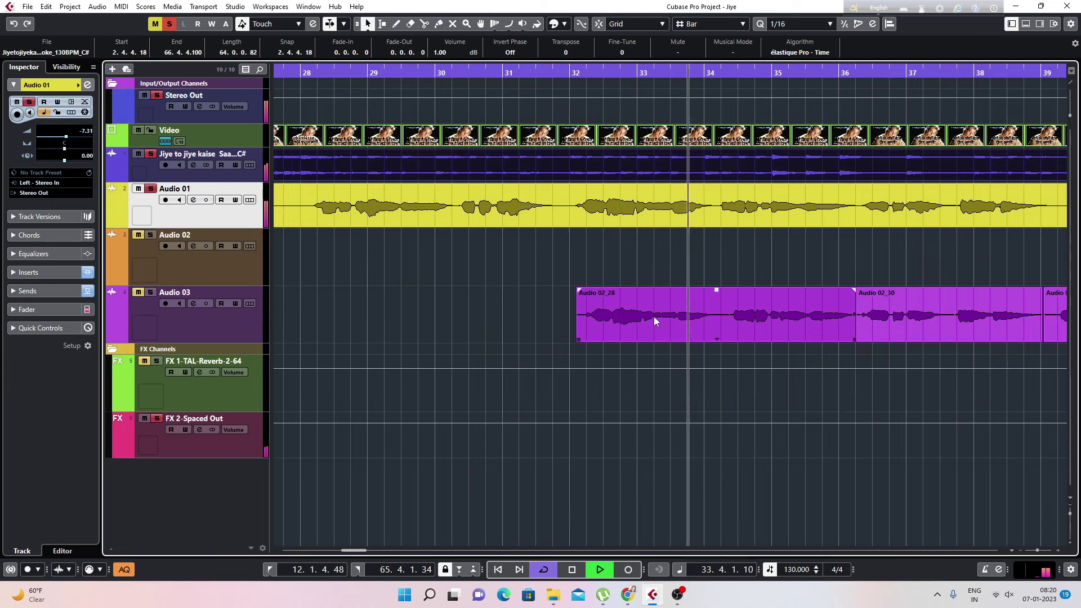
{"action": "key", "text": "space"}
{"action": "left_click", "coordinate": [596, 218]}
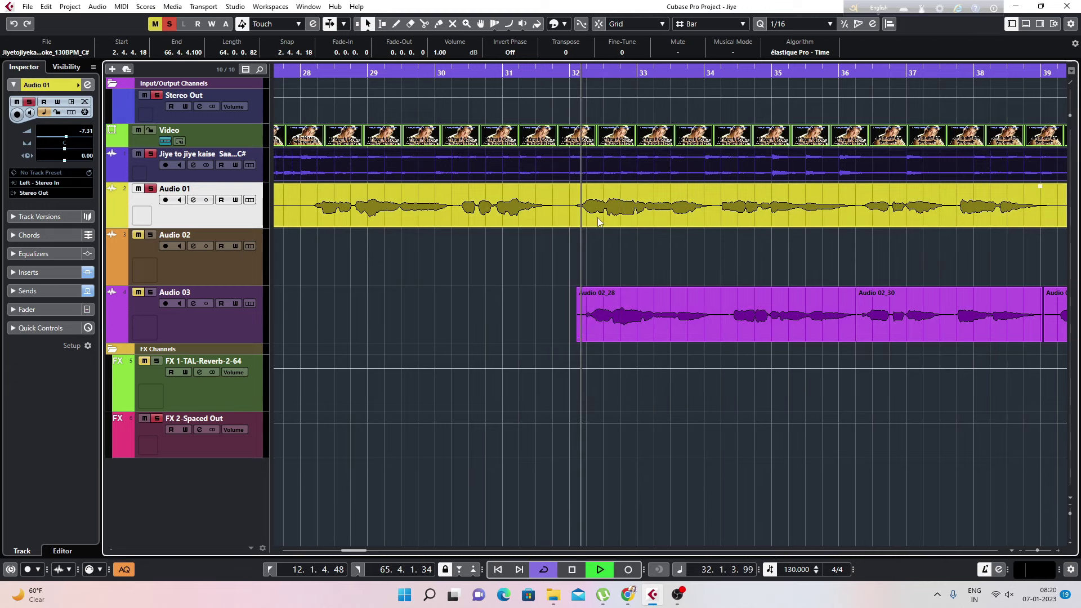
{"action": "key", "text": "space"}
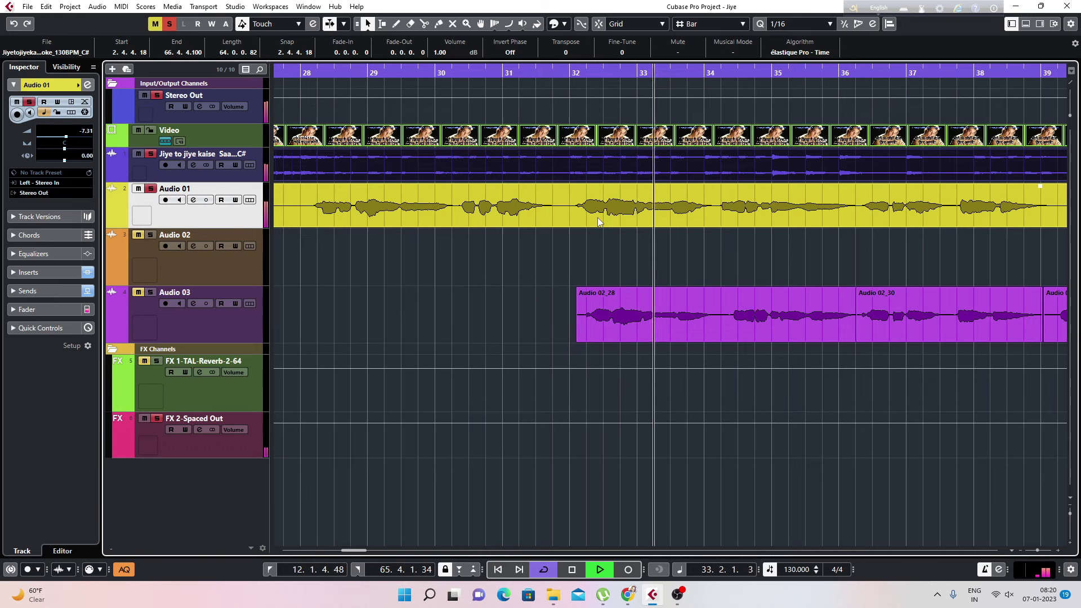
{"action": "key", "text": "space"}
{"action": "left_click", "coordinate": [611, 251]}
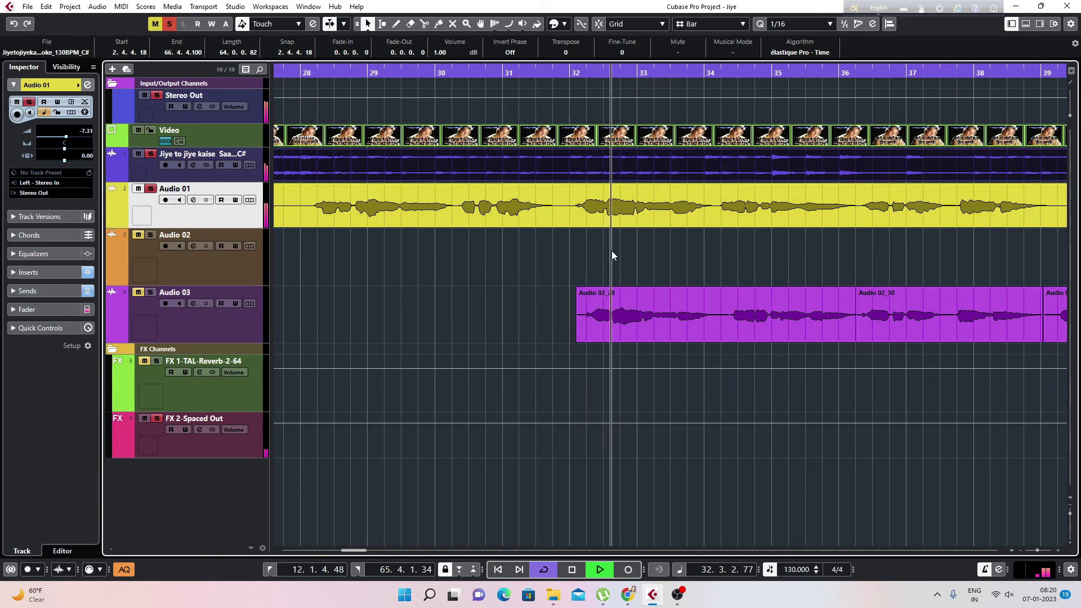
{"action": "key", "text": "space"}
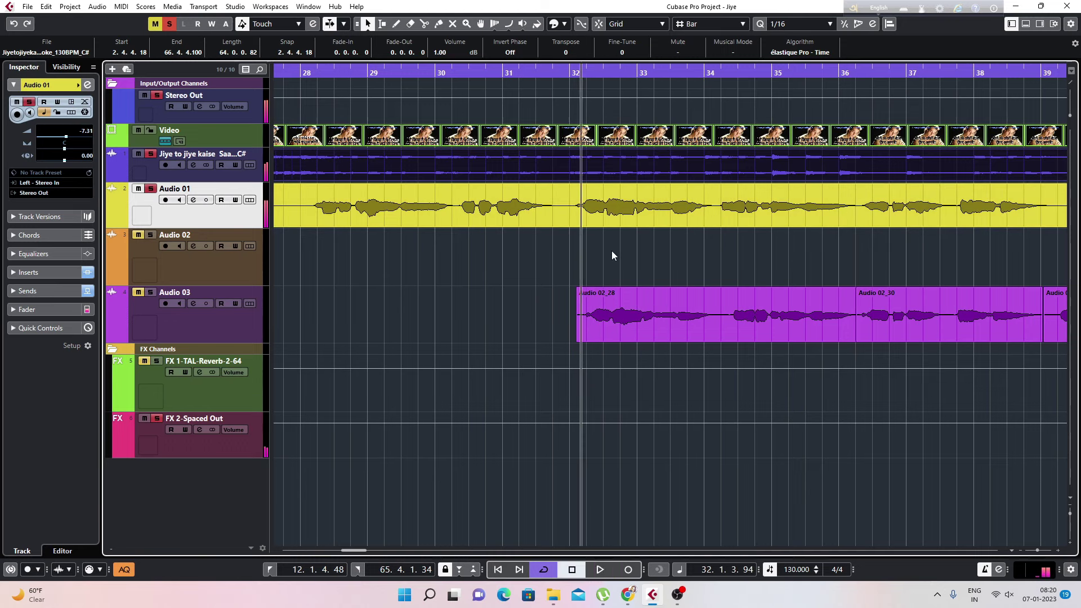
{"action": "key", "text": "space"}
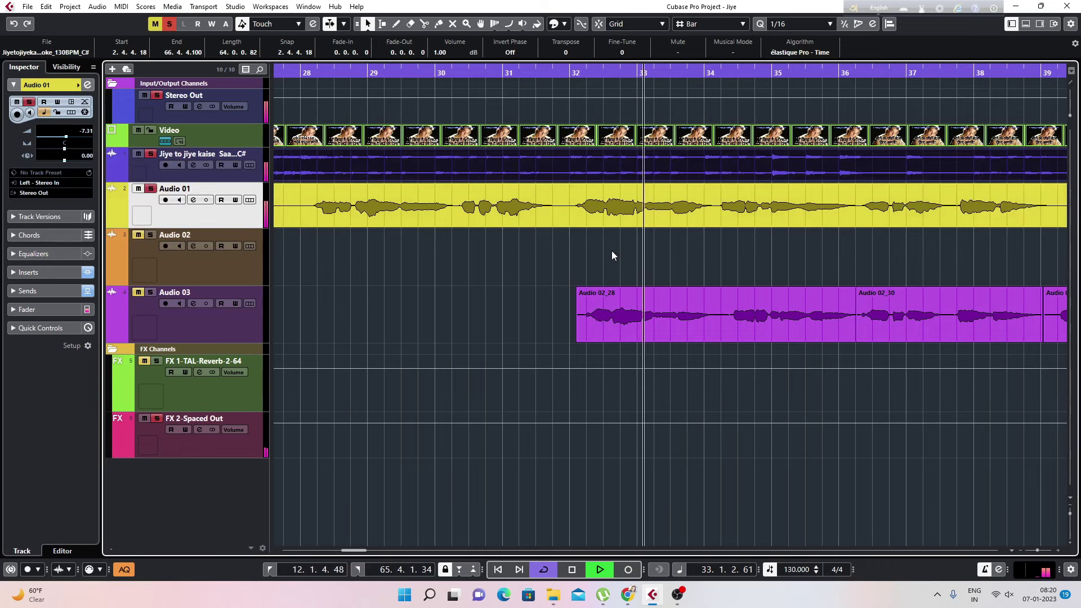
- Audition the vocal and karaoke balance from around bar 30, and replay the phrase from just after bar 34
{"action": "left_click", "coordinate": [471, 72]}
{"action": "left_click", "coordinate": [660, 337]}
{"action": "left_click", "coordinate": [669, 367]}
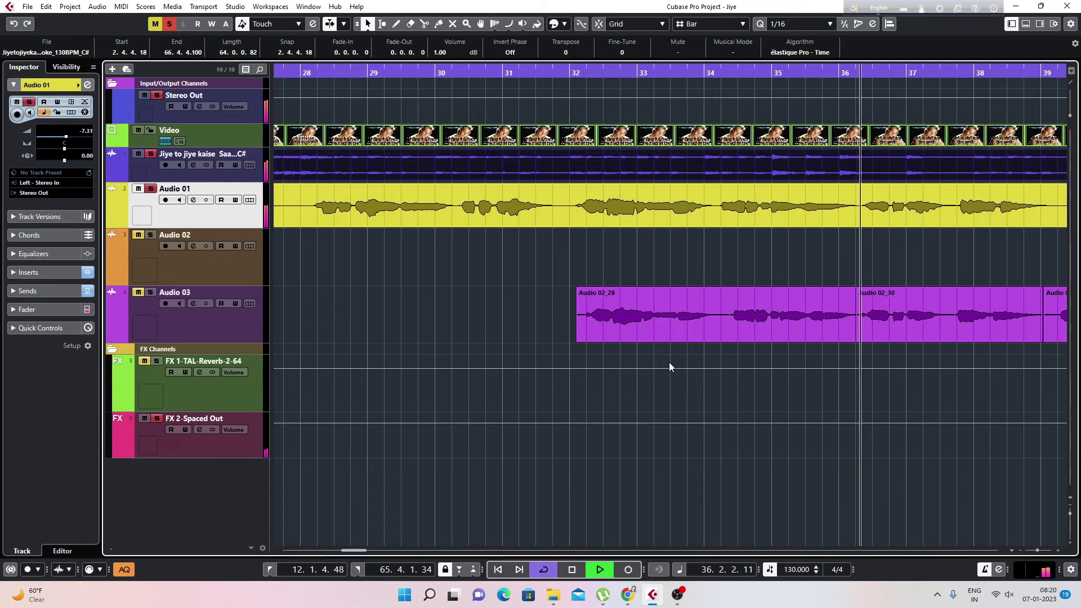
{"action": "left_click", "coordinate": [723, 72]}
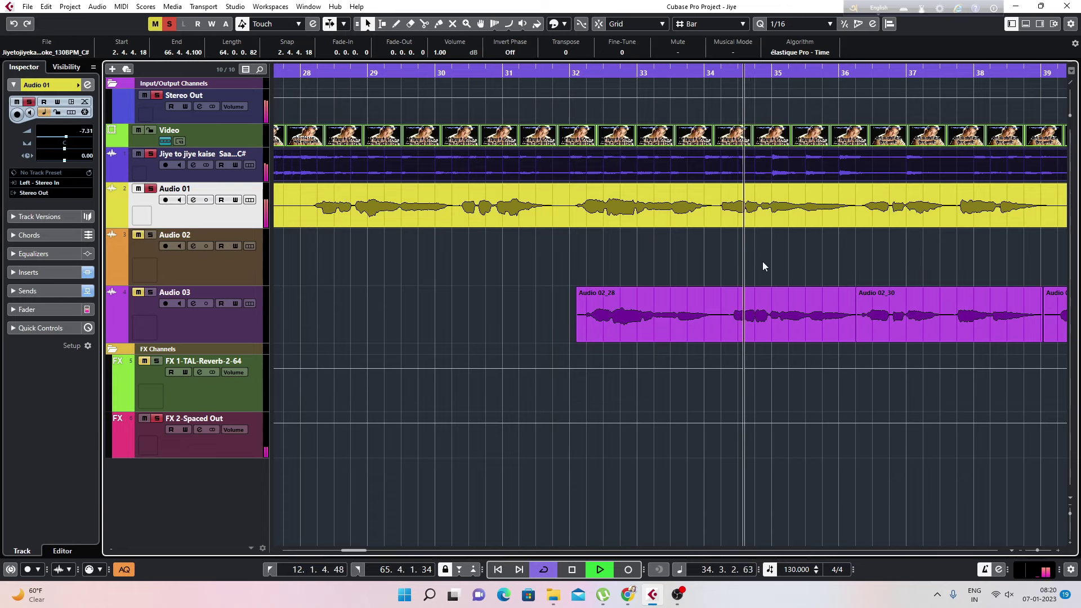
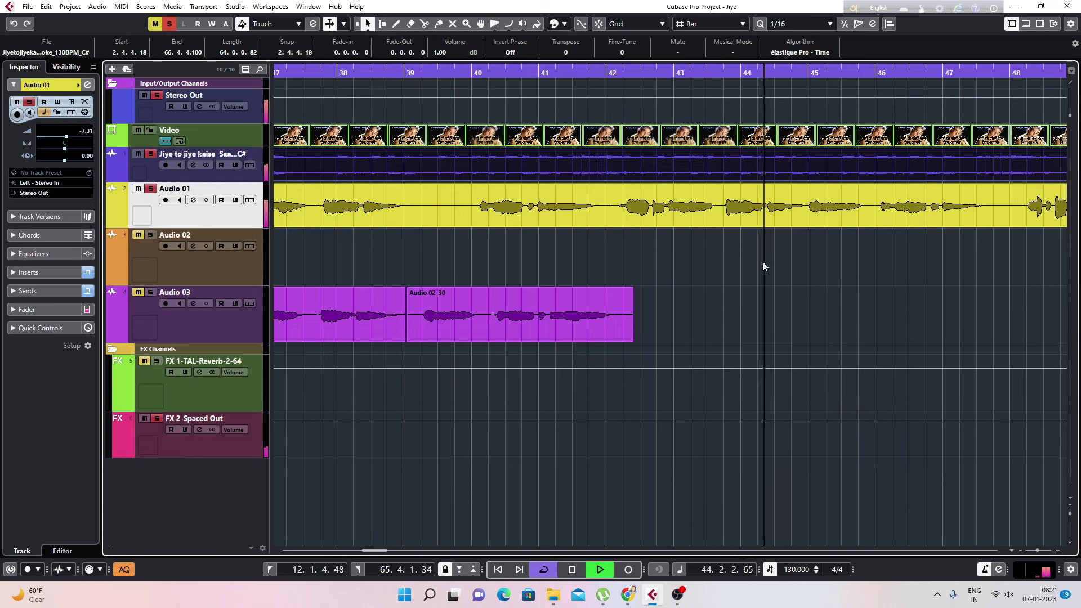
- Zoom out until the whole song fits the timeline, and play the mix from around bar 21
{"action": "key", "text": "g"}
{"action": "key", "text": "g"}
{"action": "key", "text": "g"}
{"action": "key", "text": "g"}
{"action": "key", "text": "g"}
{"action": "key", "text": "g"}
{"action": "key", "text": "g"}
{"action": "key", "text": "g"}
{"action": "key", "text": "g"}
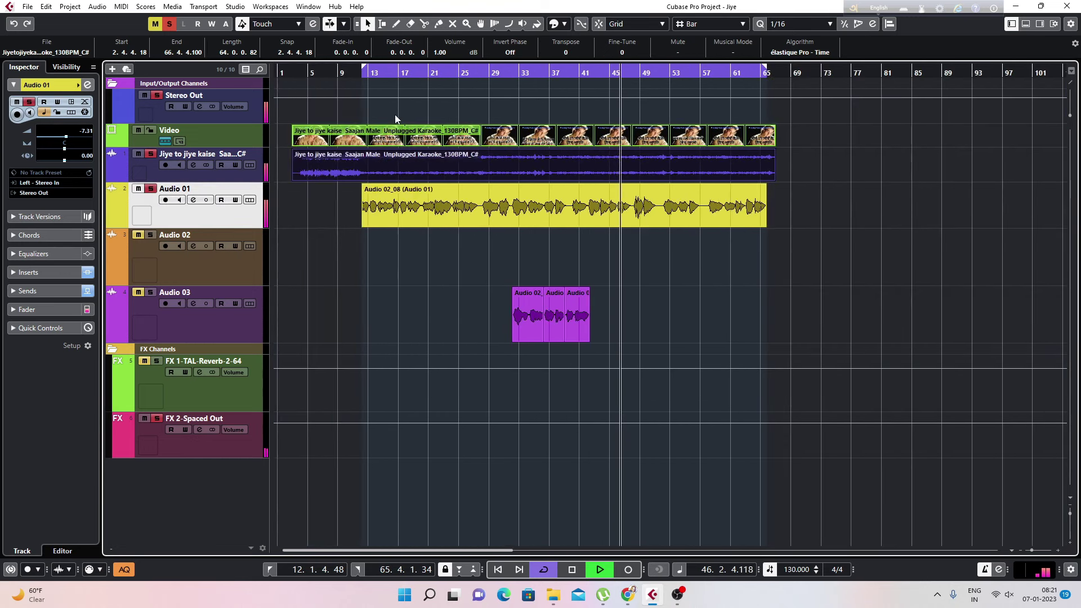
{"action": "left_click", "coordinate": [429, 72]}
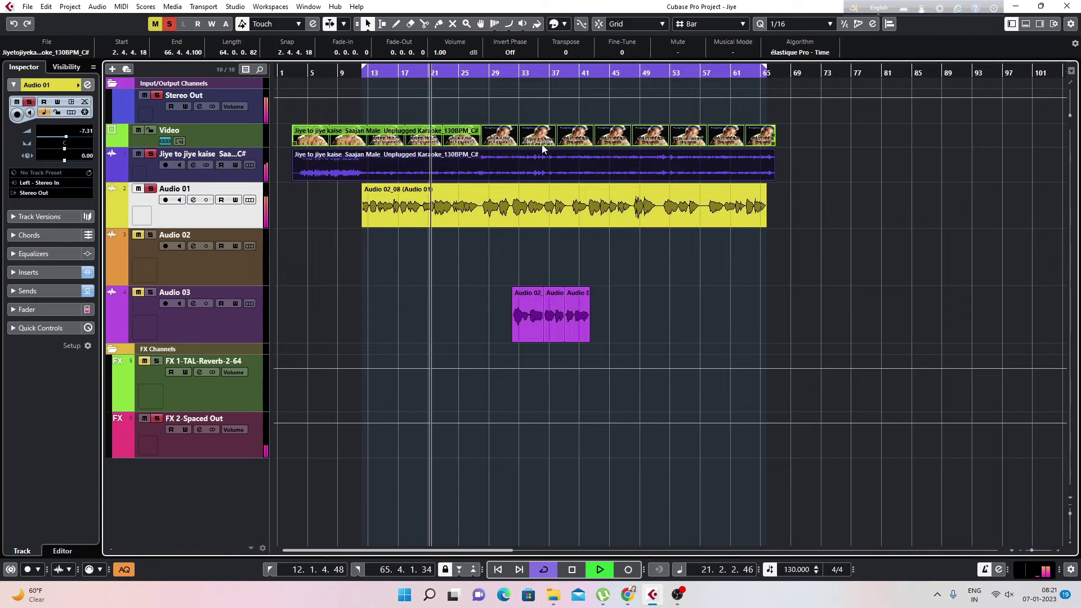
{"action": "key", "text": "space"}
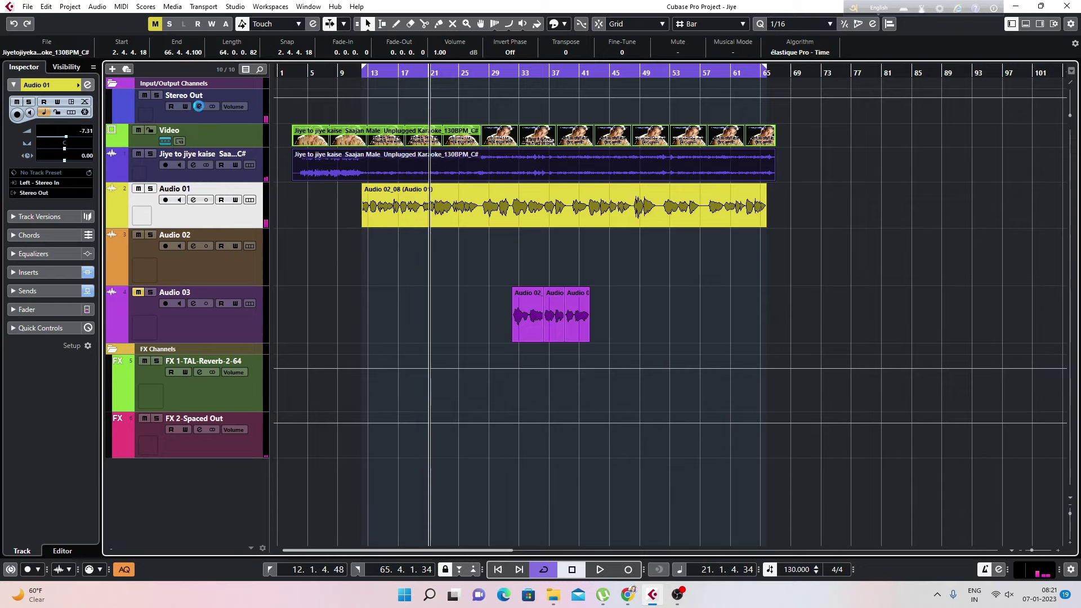
- Add T-RackS CS to the first insert slot of Stereo Out and load the T-RackS CS Deluxe preset Master #1
{"action": "left_click", "coordinate": [199, 107]}
{"action": "left_click", "coordinate": [376, 125]}
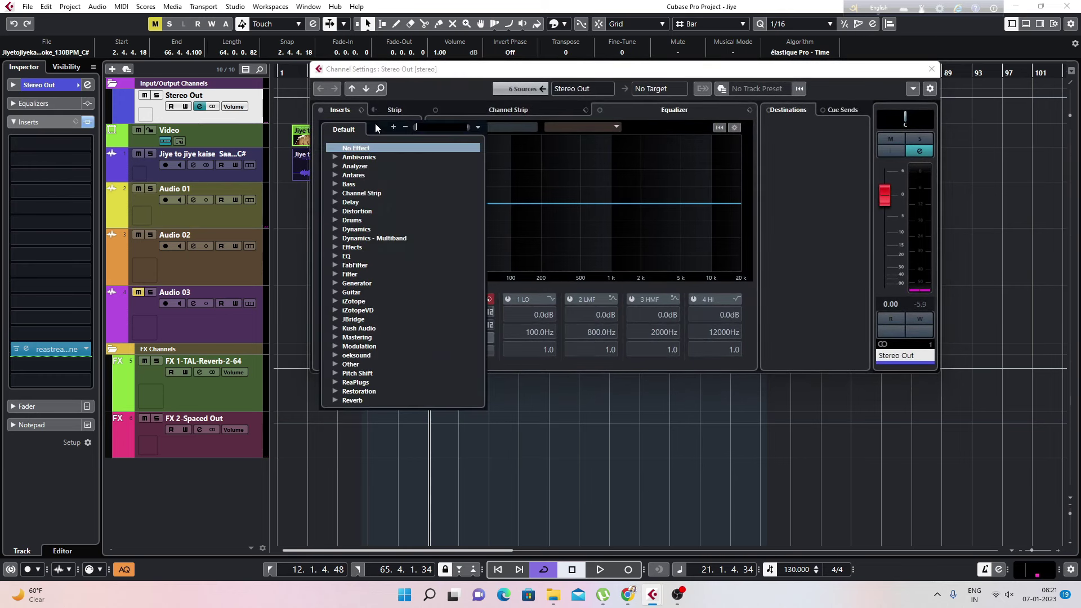
{"action": "type", "text": "t-rack"}
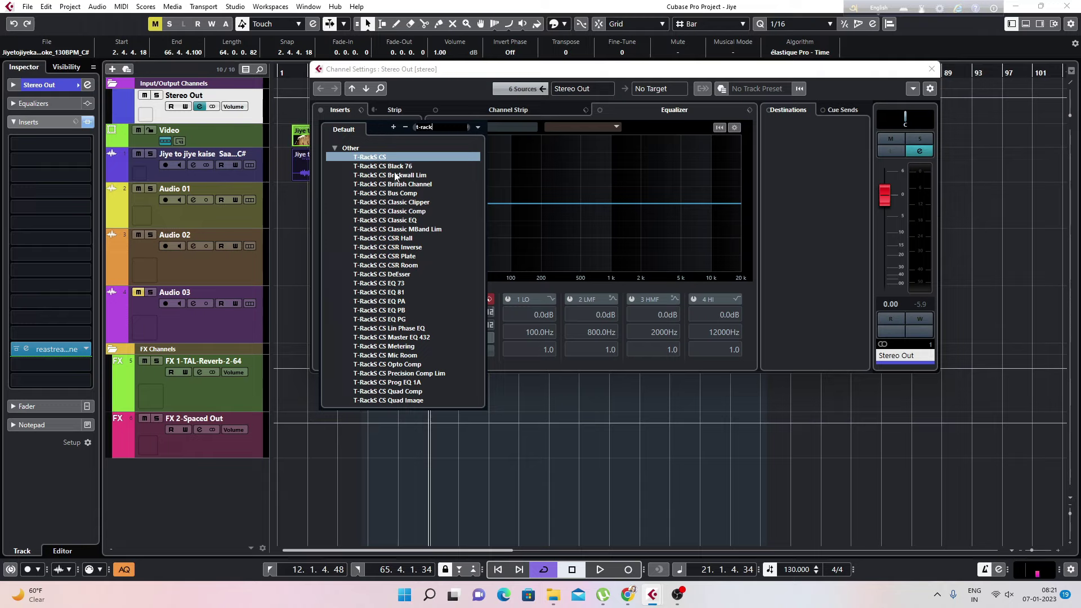
{"action": "left_click", "coordinate": [390, 157]}
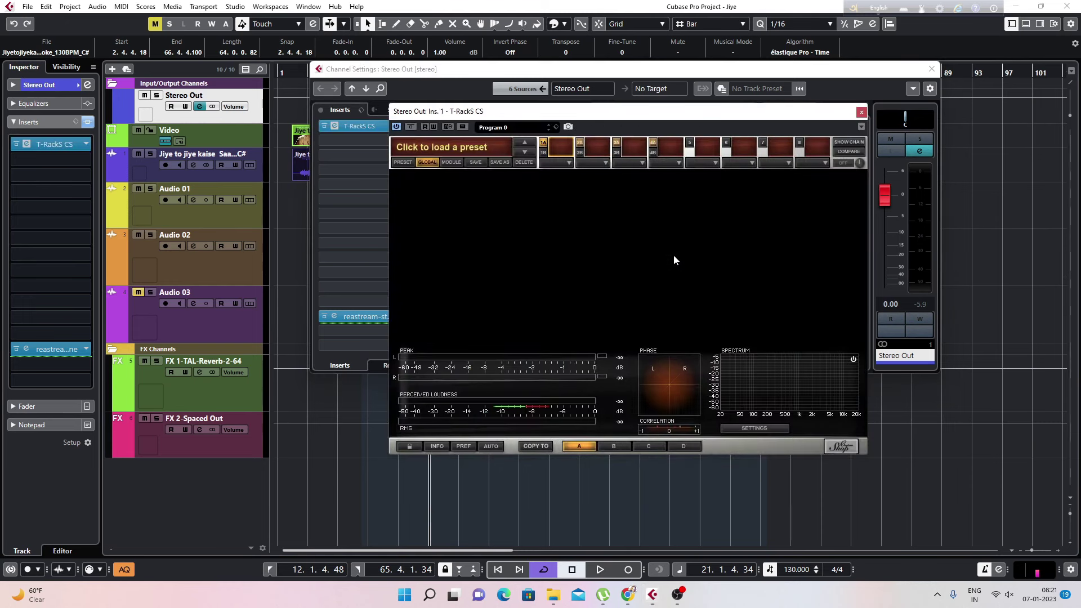
{"action": "left_click", "coordinate": [462, 148]}
{"action": "mouse_move", "coordinate": [444, 166]}
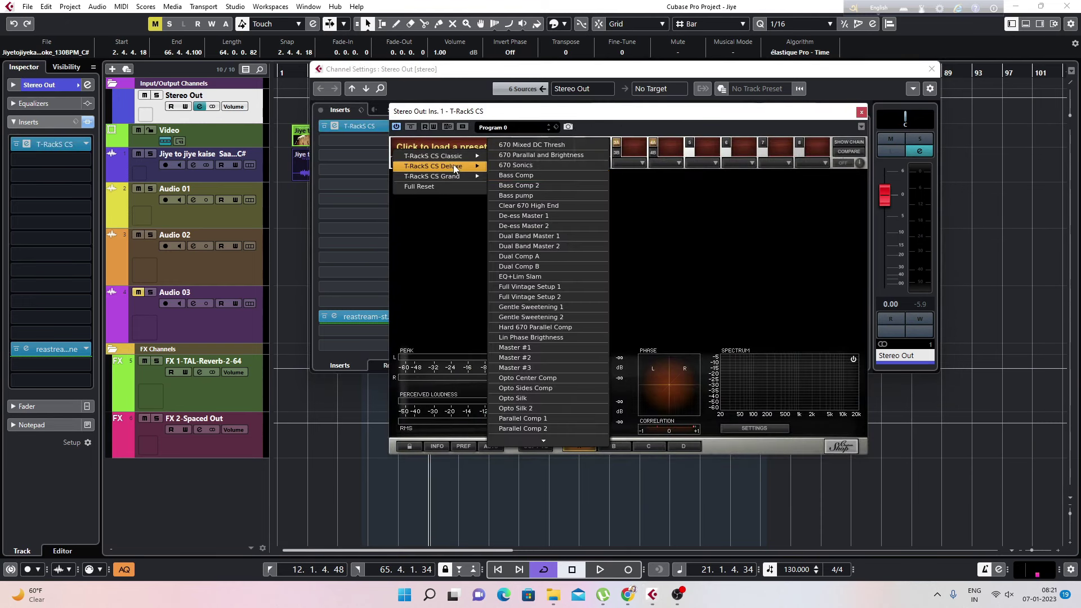
{"action": "left_click", "coordinate": [523, 349]}
- Open the brickwall limiter from the T-RackS chain and set its input to 3.5 dB during playback
{"action": "left_click", "coordinate": [854, 143]}
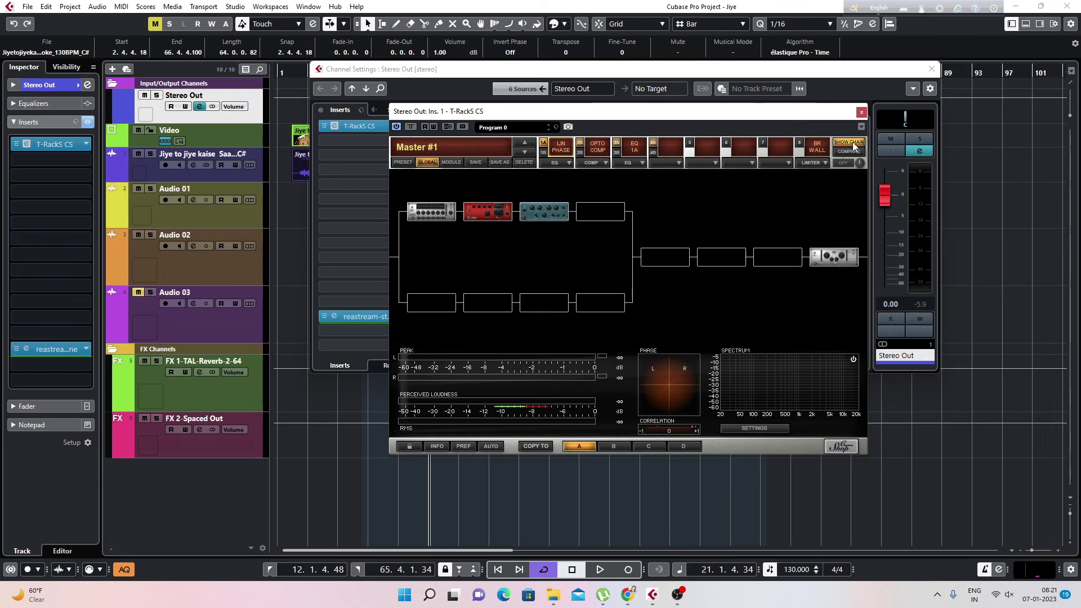
{"action": "left_click", "coordinate": [846, 263]}
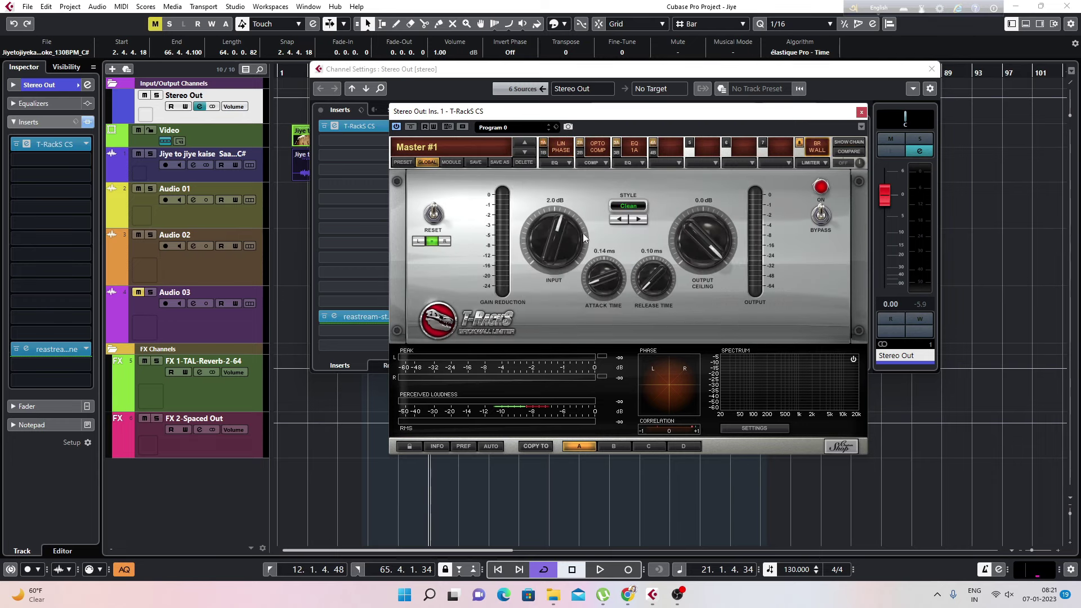
{"action": "scroll", "coordinate": [560, 228], "scroll_direction": "up", "scroll_amount": 2}
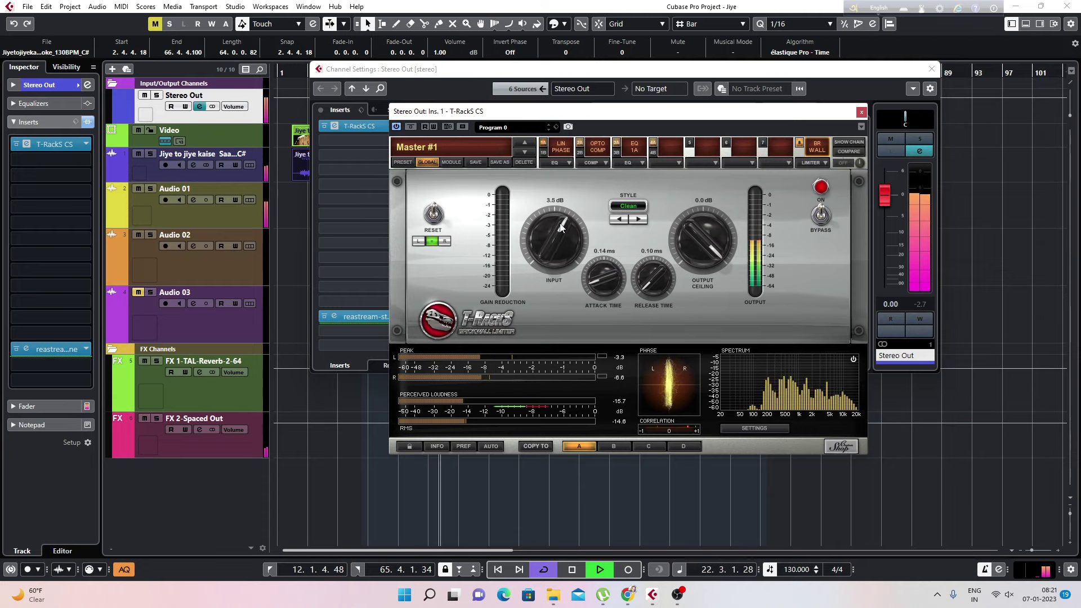
{"action": "scroll", "coordinate": [560, 228], "scroll_direction": "up", "scroll_amount": 2}
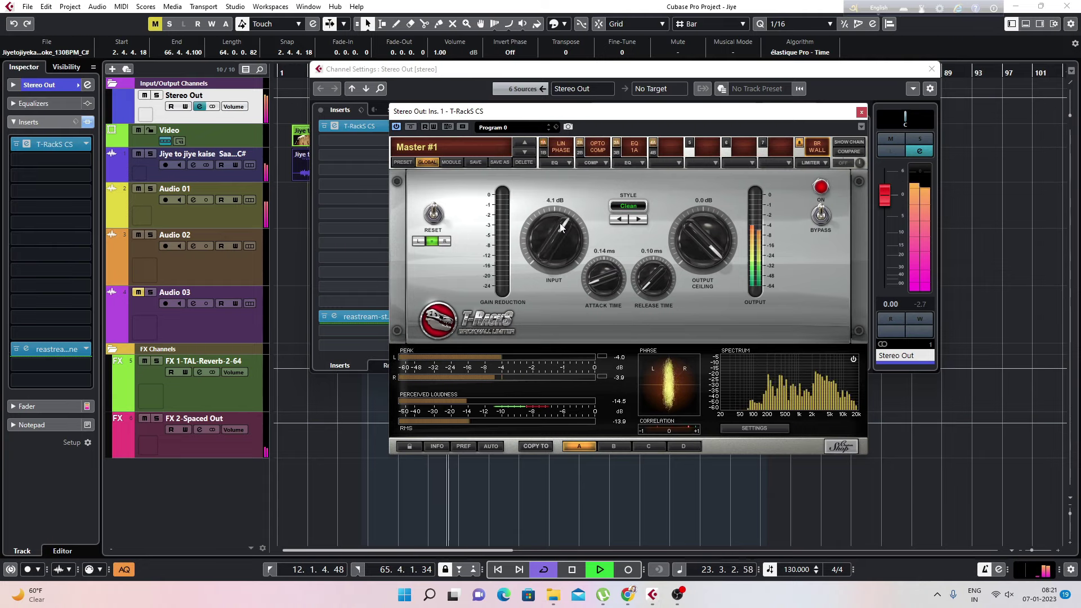
{"action": "scroll", "coordinate": [560, 228], "scroll_direction": "down", "scroll_amount": 2}
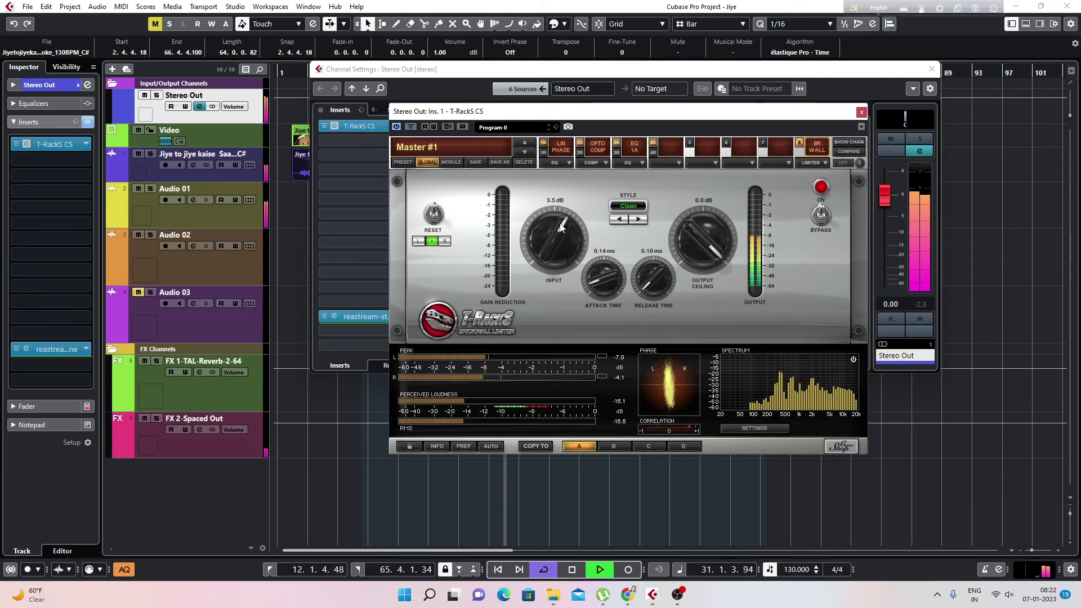
- Close the Stereo Out channel settings and lower the Audio 01 track's volume to -7.98 dB
{"action": "left_click", "coordinate": [931, 69]}
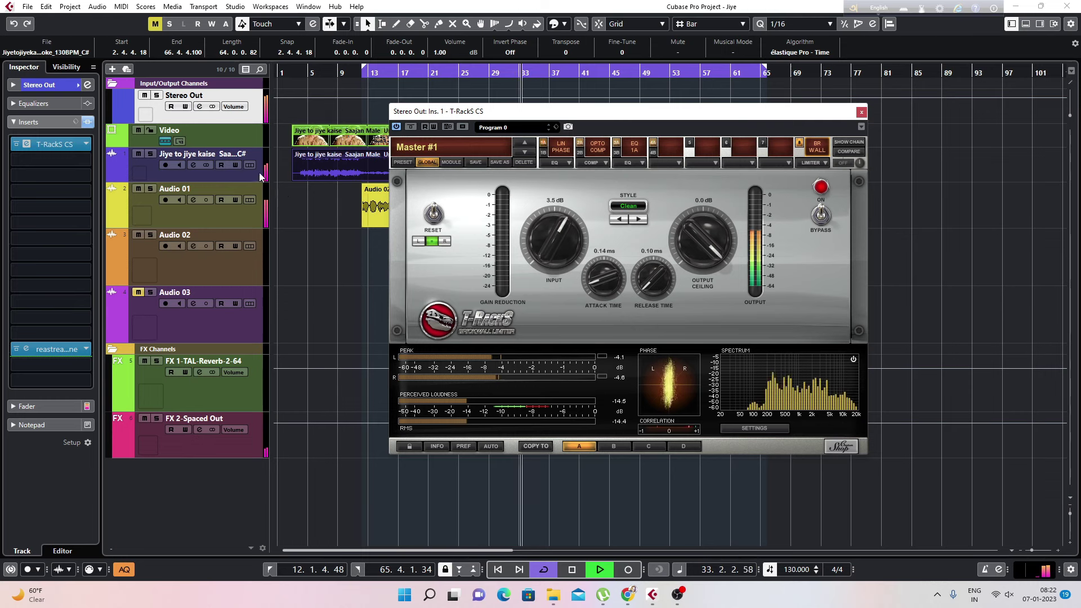
{"action": "left_click", "coordinate": [139, 154]}
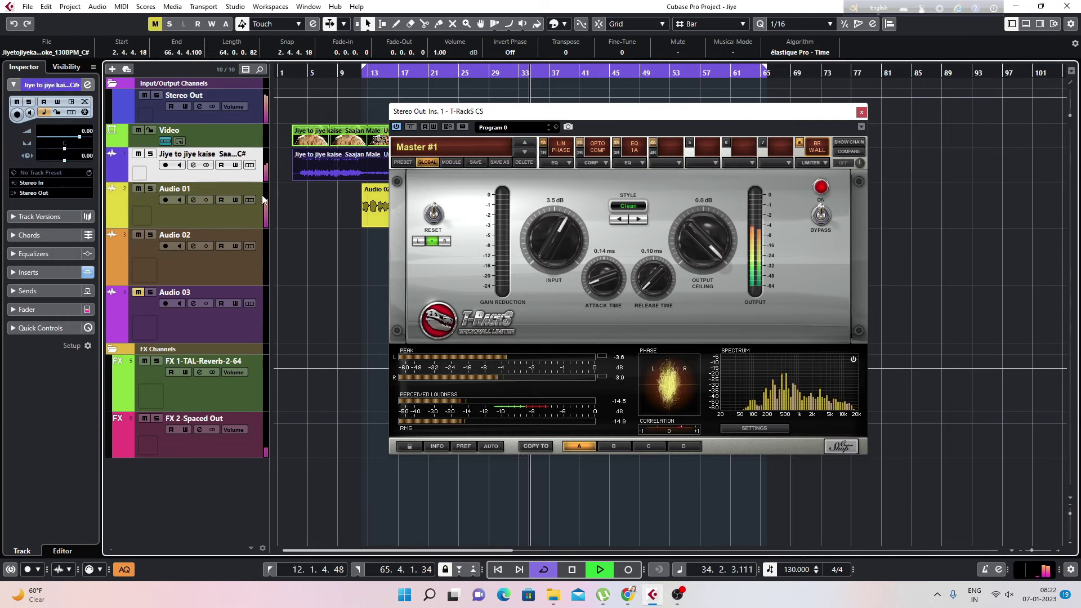
{"action": "left_click", "coordinate": [241, 223]}
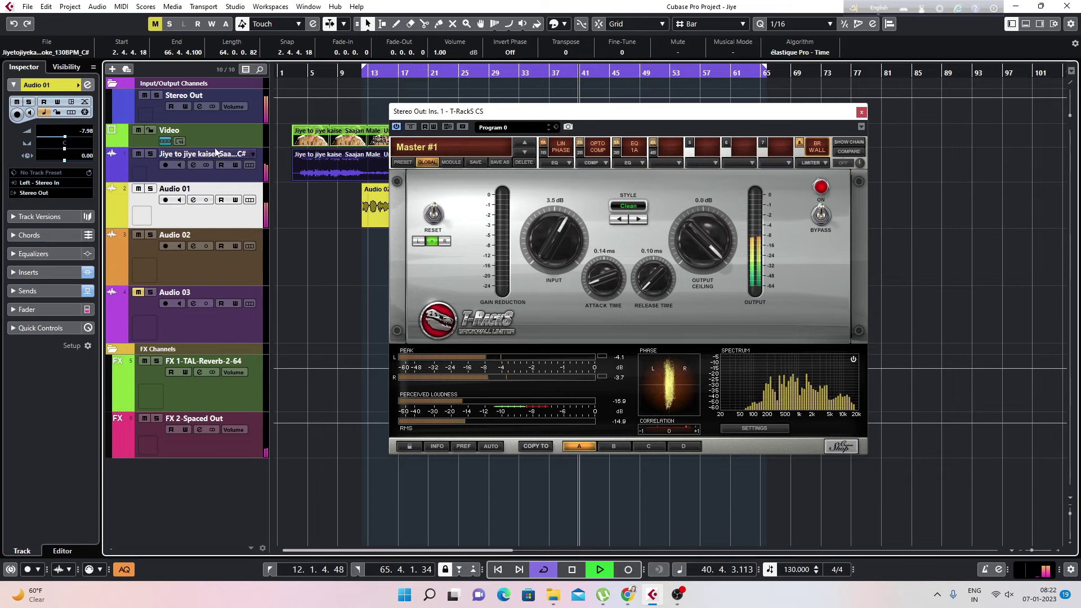
- Reset the Stereo Out peak reading, raise the limiter's input to 5.9 dB, and close the plug-in and channel windows
{"action": "left_click", "coordinate": [197, 106]}
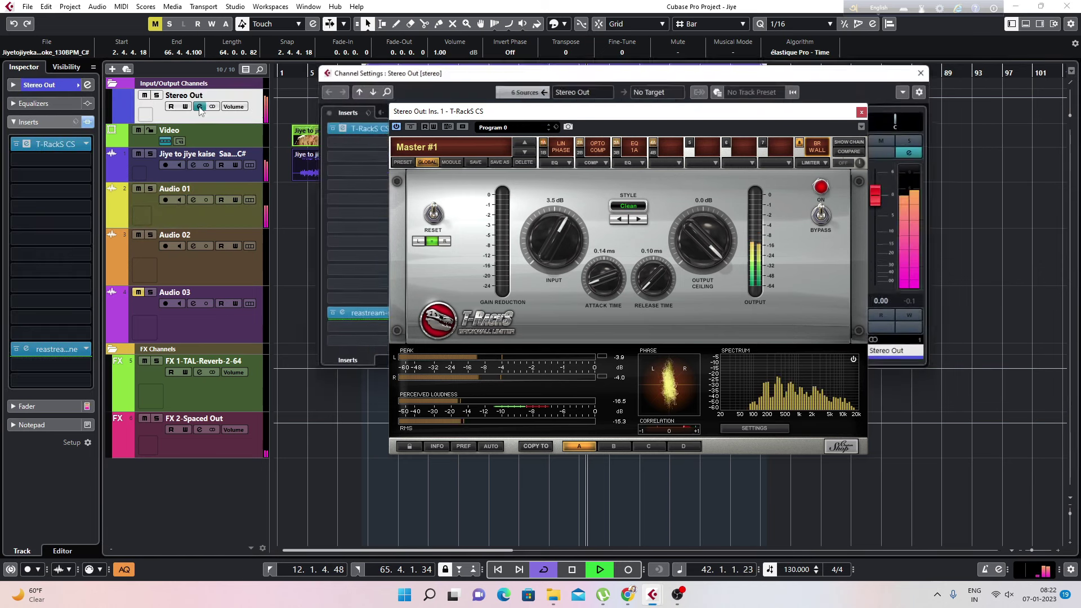
{"action": "left_click", "coordinate": [925, 306]}
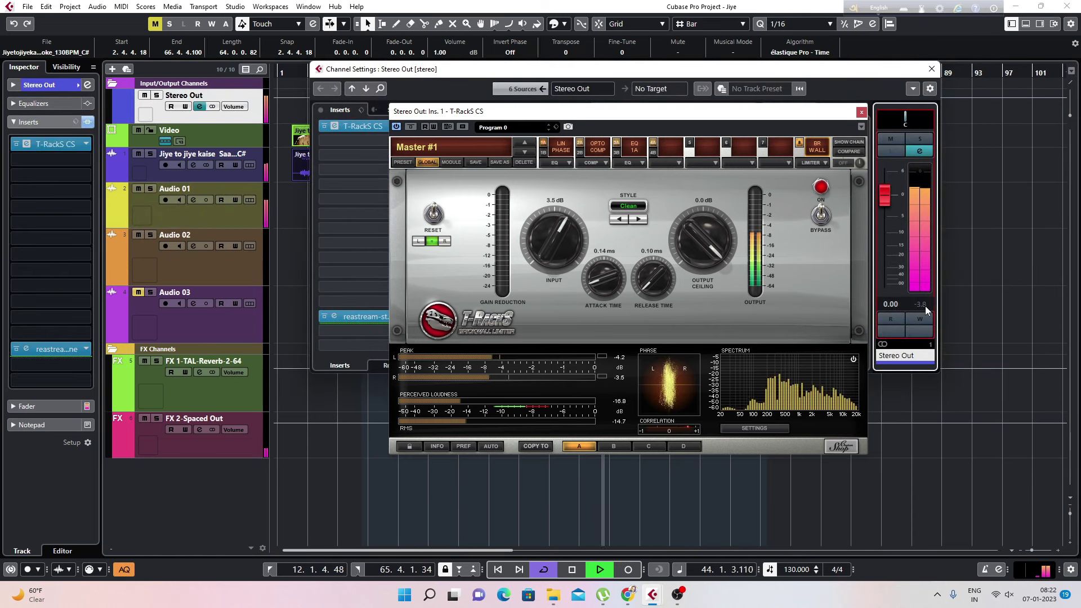
{"action": "scroll", "coordinate": [563, 228], "scroll_direction": "up", "scroll_amount": 3}
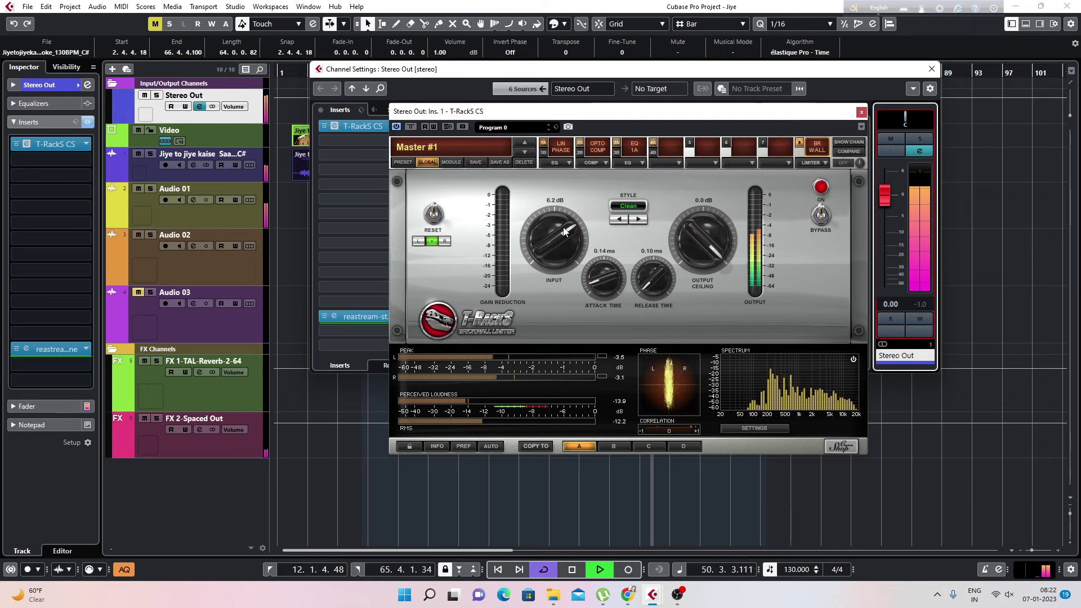
{"action": "left_click_drag", "start_coordinate": [565, 232], "coordinate": [565, 234]}
{"action": "key", "text": "space"}
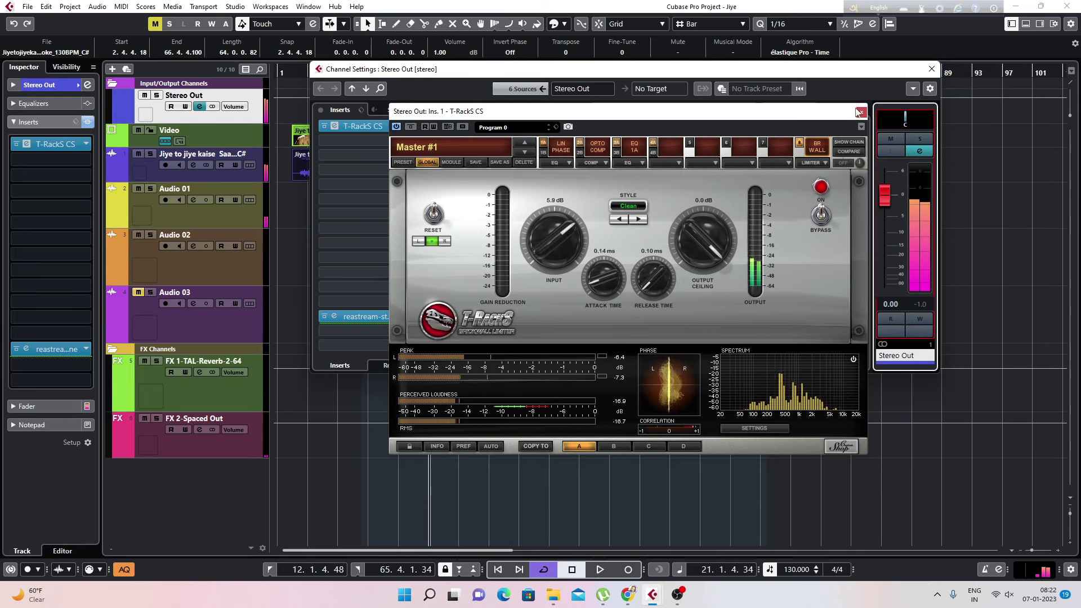
{"action": "left_click", "coordinate": [859, 112]}
{"action": "left_click", "coordinate": [931, 68]}
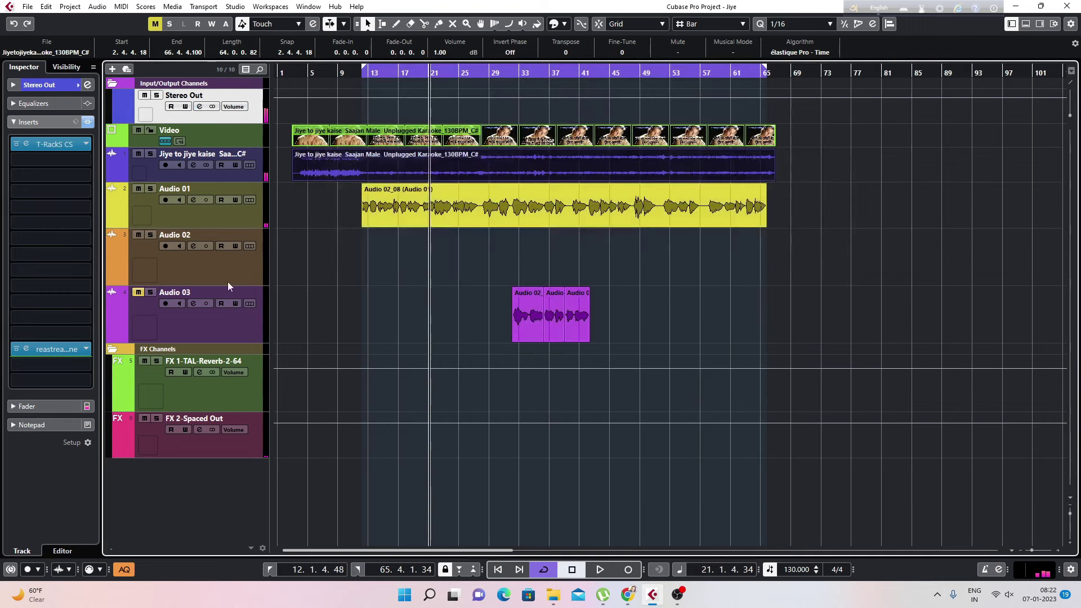
- Open the Audio 01 channel settings and audition the vocal with Tube Compressor bypassed
{"action": "left_click", "coordinate": [228, 217]}
{"action": "left_click", "coordinate": [192, 200]}
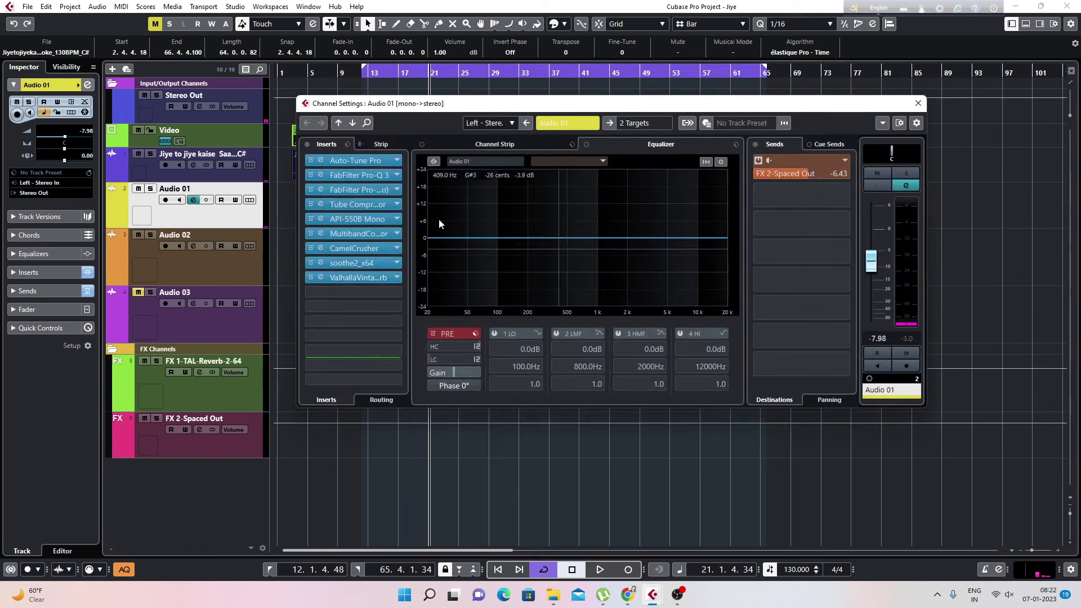
{"action": "left_click", "coordinate": [320, 204]}
{"action": "key", "text": "space"}
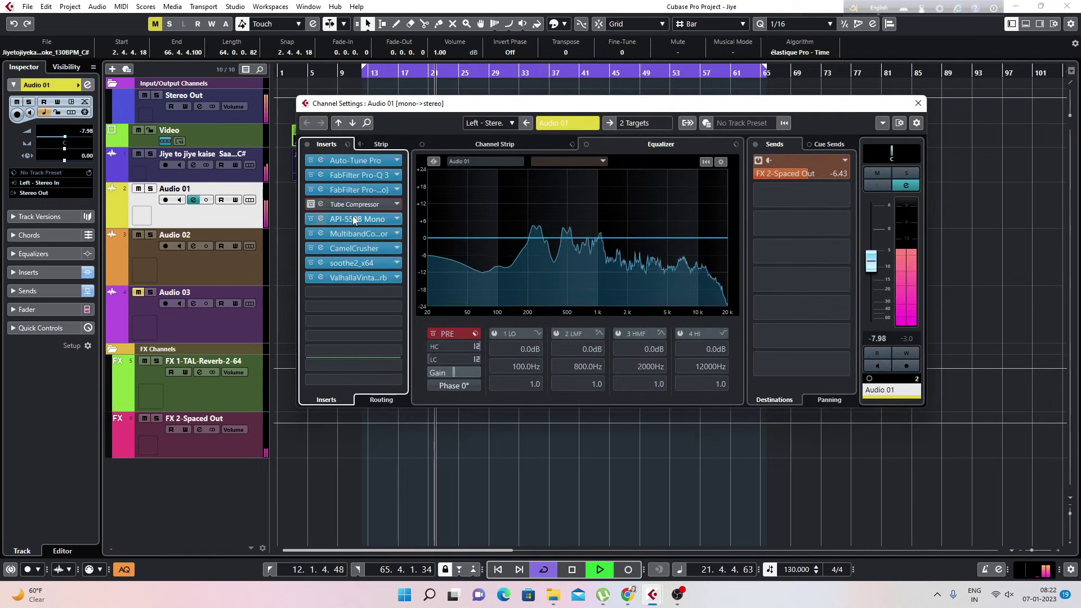
{"action": "key", "text": "space"}
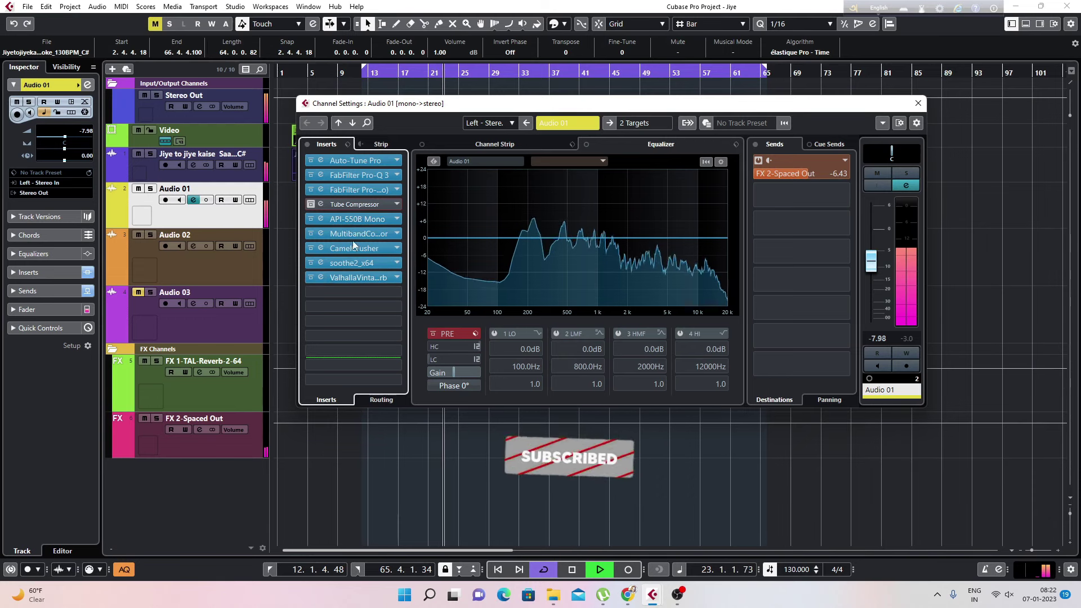
- Lower Tube Compressor's drive to 1.0 dB and reduce its input slightly during playback, and close its window
{"action": "left_click", "coordinate": [325, 205]}
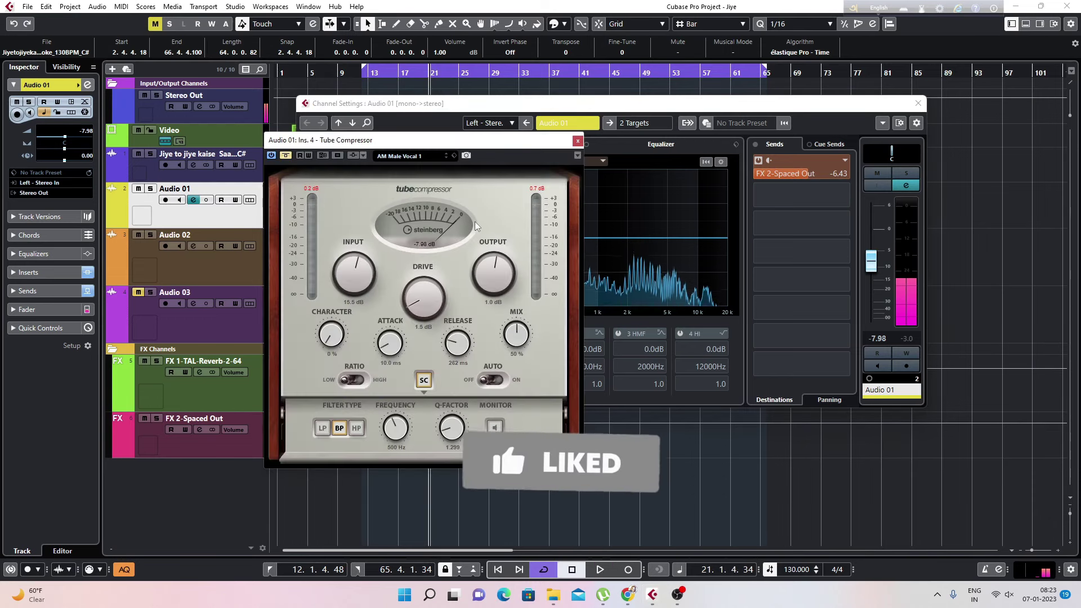
{"action": "key", "text": "space"}
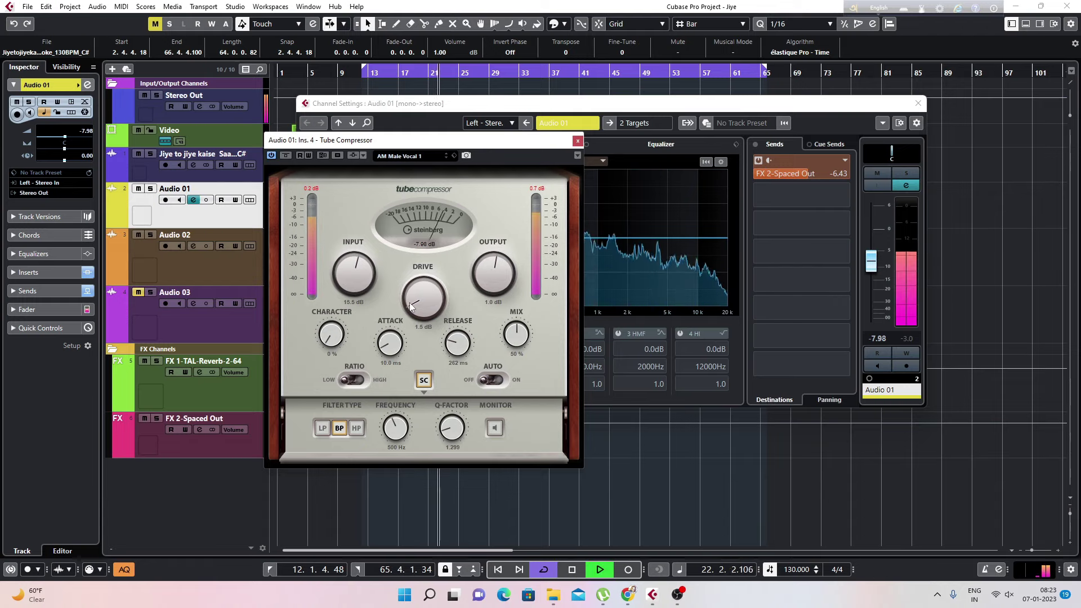
{"action": "left_click_drag", "start_coordinate": [409, 306], "coordinate": [410, 303]}
{"action": "scroll", "coordinate": [410, 303], "scroll_direction": "down", "scroll_amount": 7}
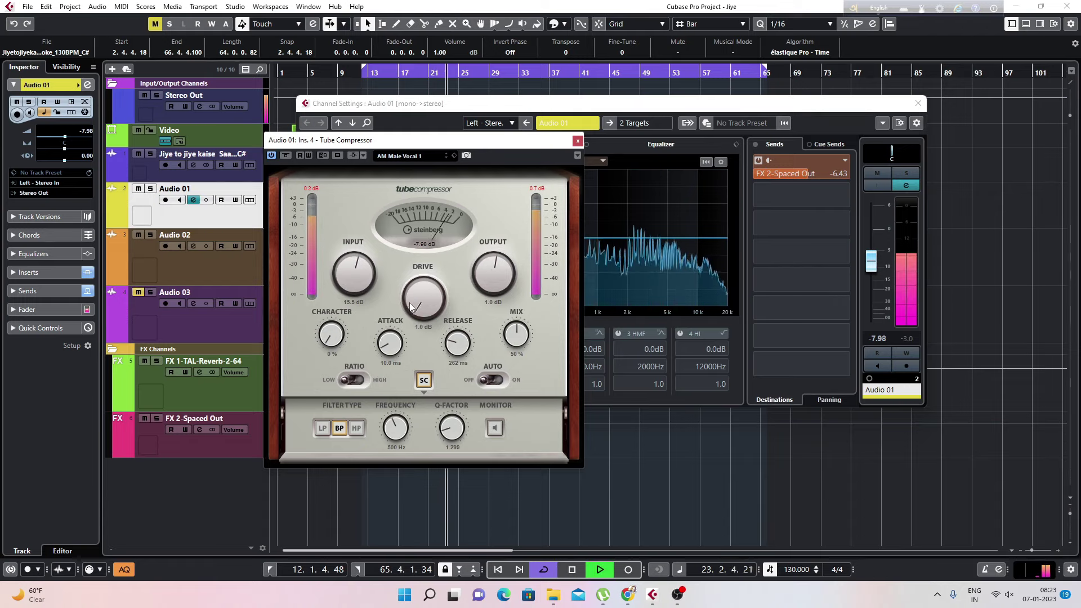
{"action": "scroll", "coordinate": [346, 264], "scroll_direction": "down", "scroll_amount": 1}
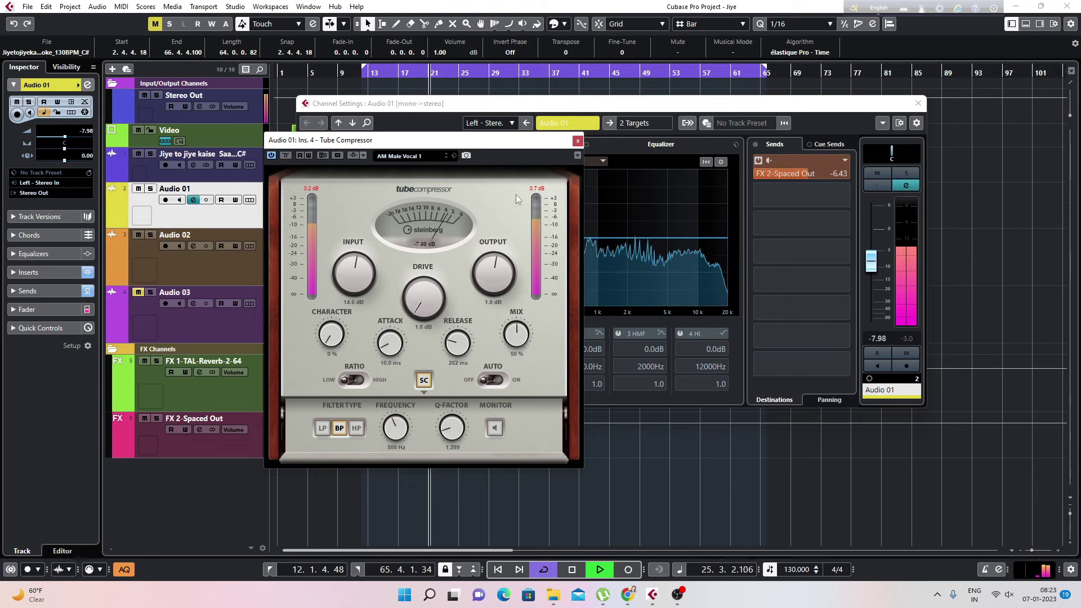
{"action": "key", "text": "space"}
{"action": "left_click", "coordinate": [578, 140]}
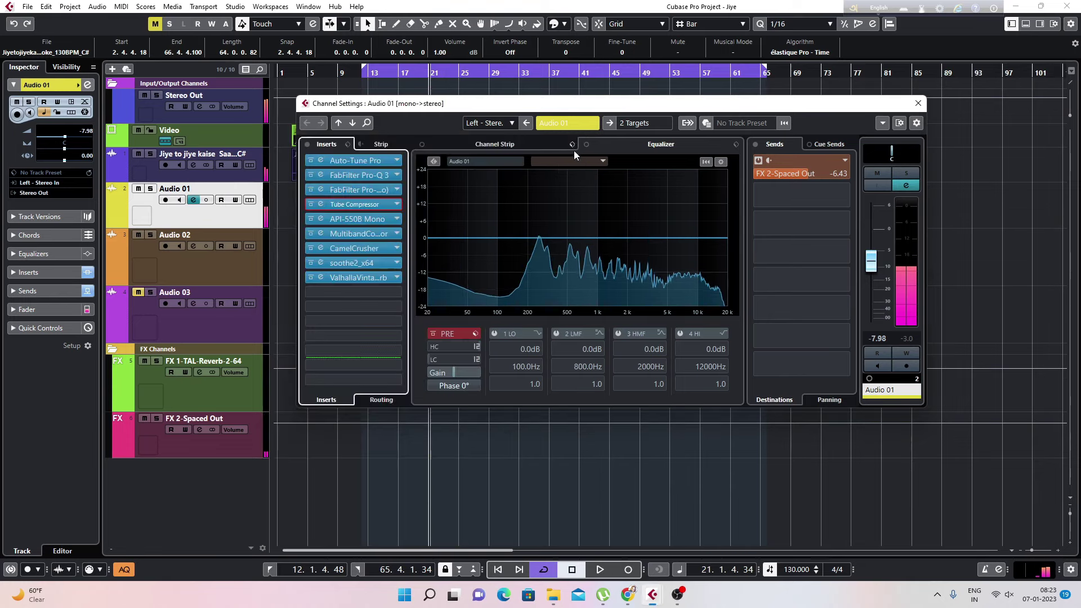
- Bypass the API-550B Mono, MultibandCompressor, CamelCrusher, soothe2_x64 and ValhallaVintageVerb inserts on Audio 01
{"action": "left_click", "coordinate": [397, 205]}
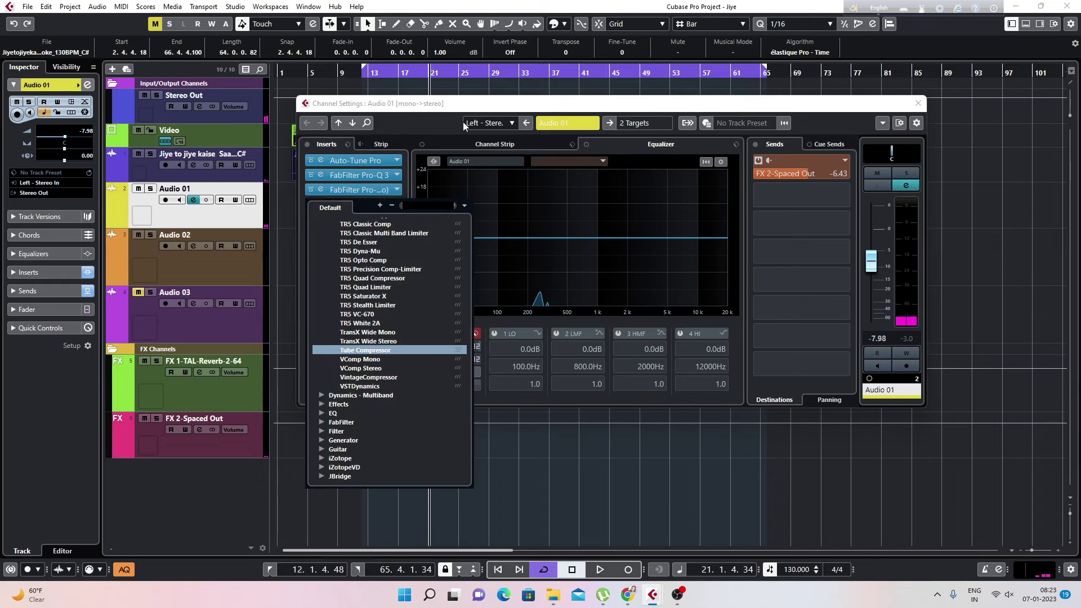
{"action": "key", "text": "Escape"}
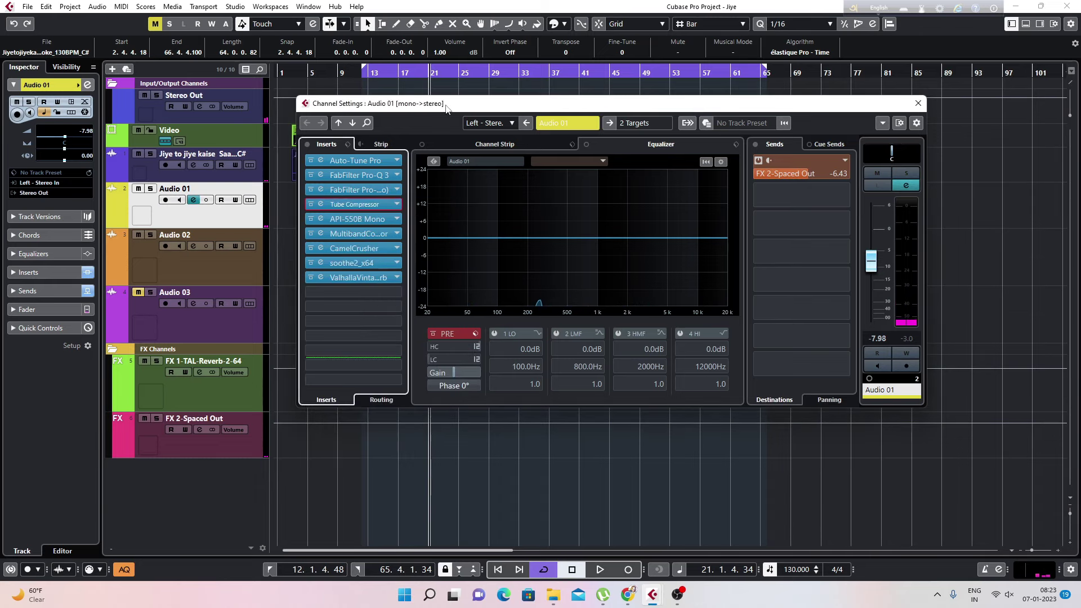
{"action": "left_click", "coordinate": [309, 220]}
{"action": "left_click", "coordinate": [310, 234]}
{"action": "left_click", "coordinate": [310, 248]}
{"action": "left_click", "coordinate": [310, 262]}
{"action": "left_click", "coordinate": [310, 278]}
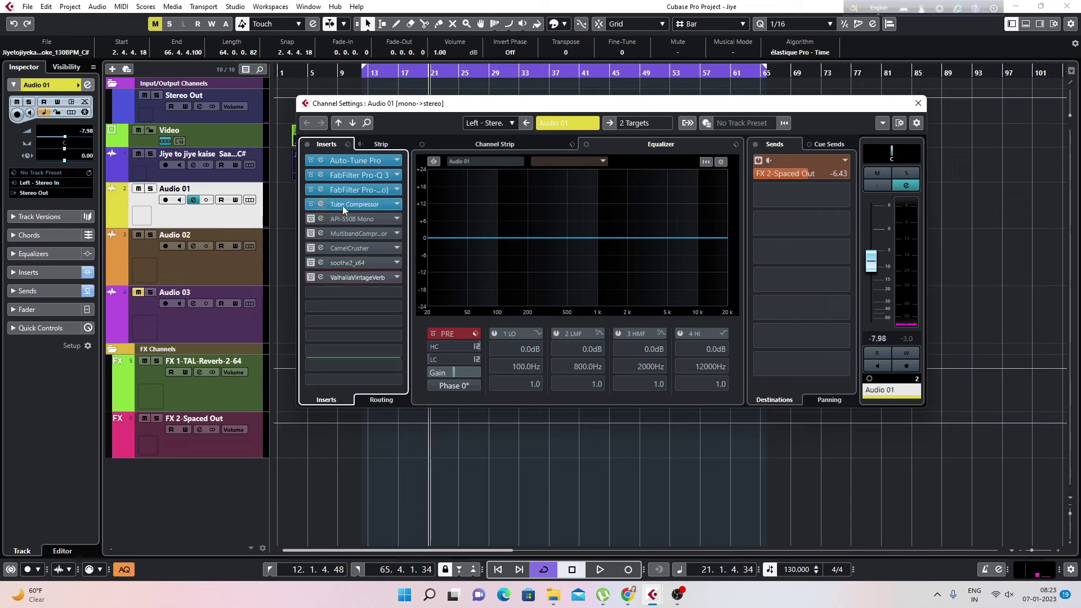
- Replace the Tube Compressor insert on Audio 01 with Compressor and set its attack to 11.0 ms during playback
{"action": "left_click", "coordinate": [397, 205]}
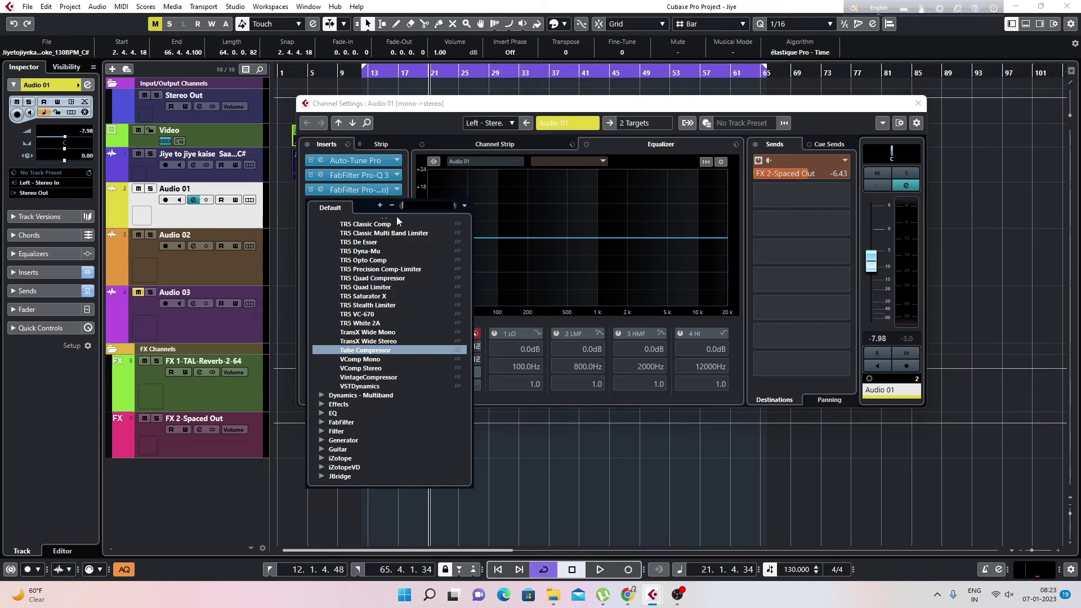
{"action": "type", "text": "compre"}
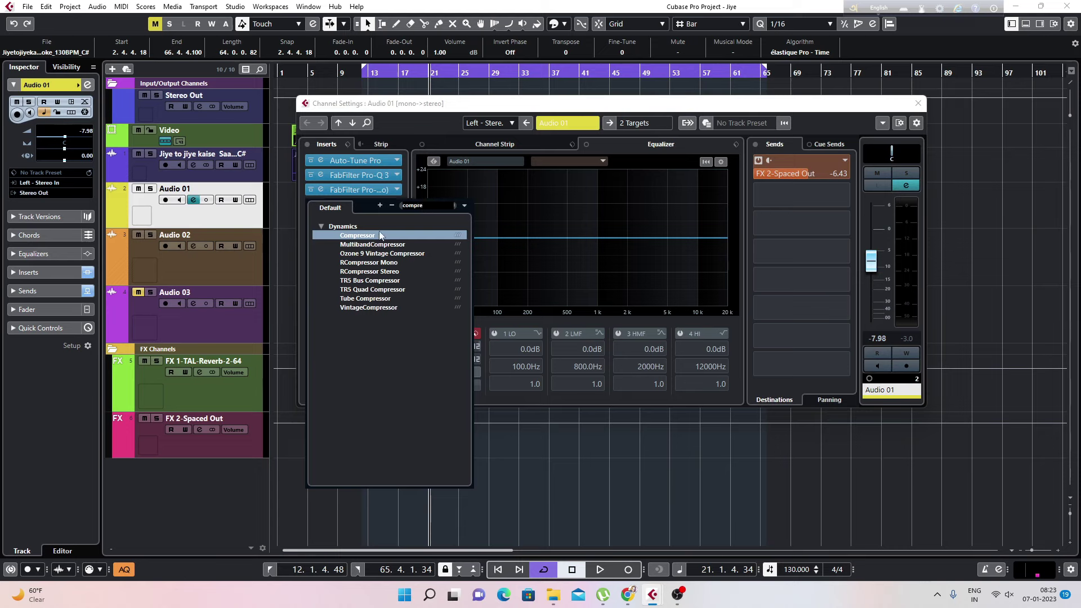
{"action": "left_click", "coordinate": [384, 230]}
{"action": "left_click", "coordinate": [522, 324]}
{"action": "key", "text": "space"}
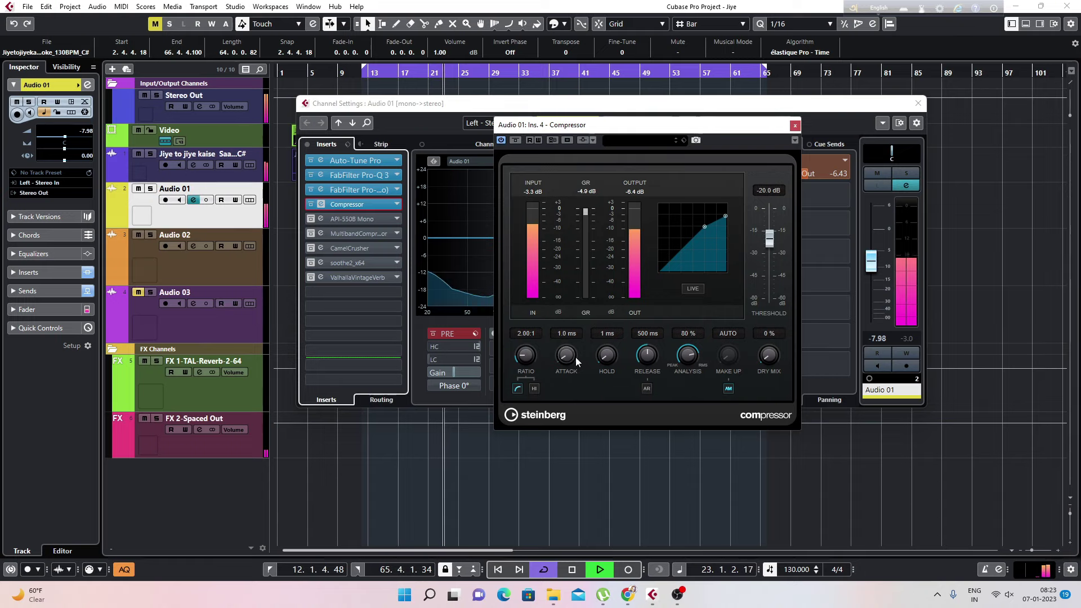
{"action": "left_click_drag", "start_coordinate": [566, 357], "coordinate": [565, 344]}
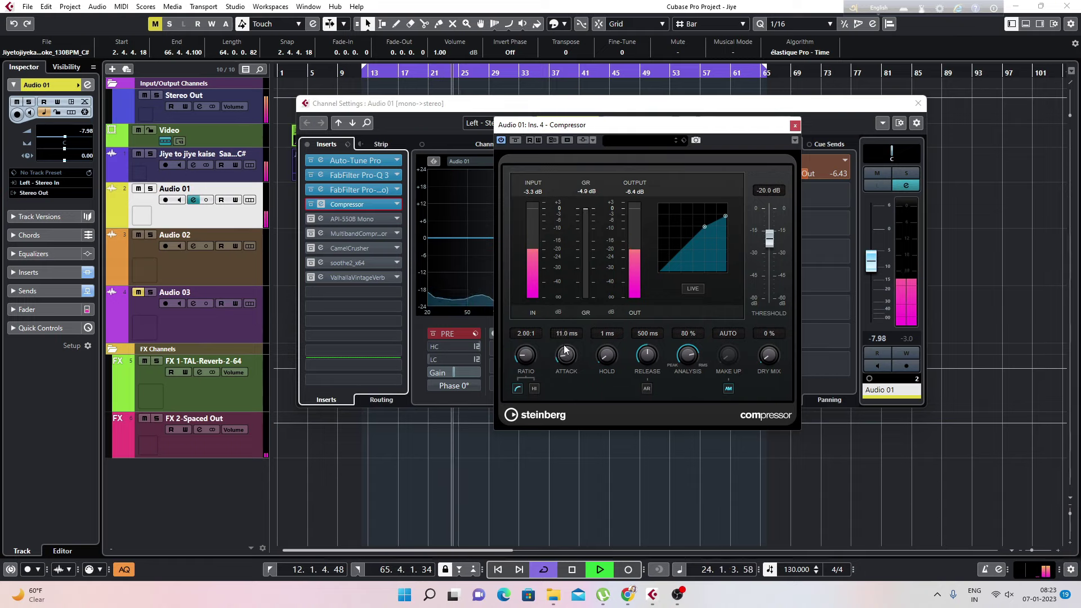
- Set the Compressor's release to 40 ms and turn off its automatic make-up gain
{"action": "left_click_drag", "start_coordinate": [642, 352], "coordinate": [640, 396]}
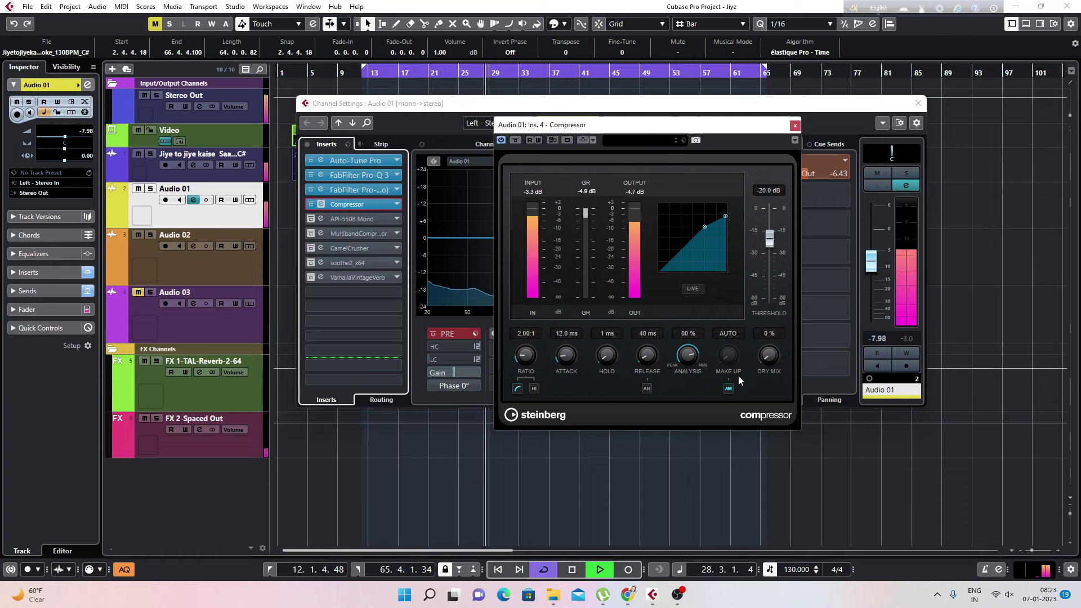
{"action": "left_click", "coordinate": [729, 387]}
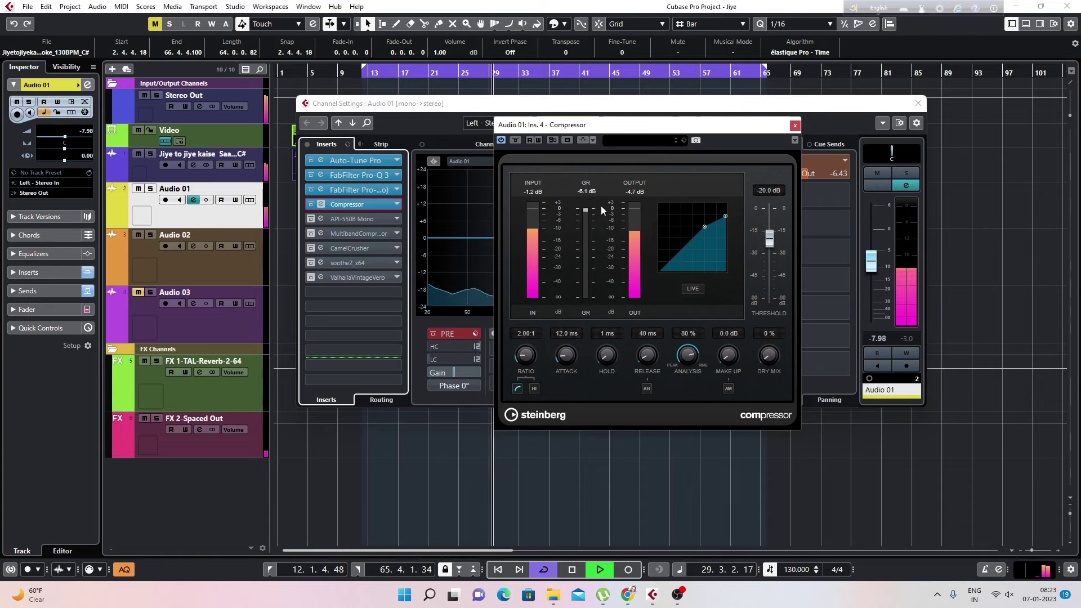
- Solo Audio 01, check the Compressor's gain reduction during playback, and set its release to 30 ms
{"action": "left_click", "coordinate": [150, 189]}
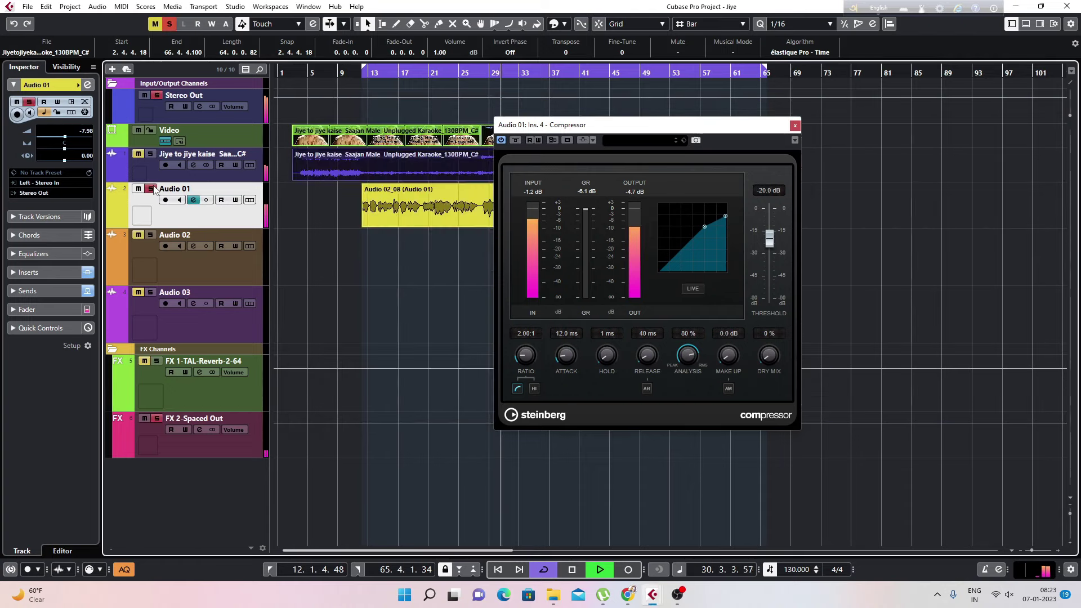
{"action": "left_click", "coordinate": [588, 191]}
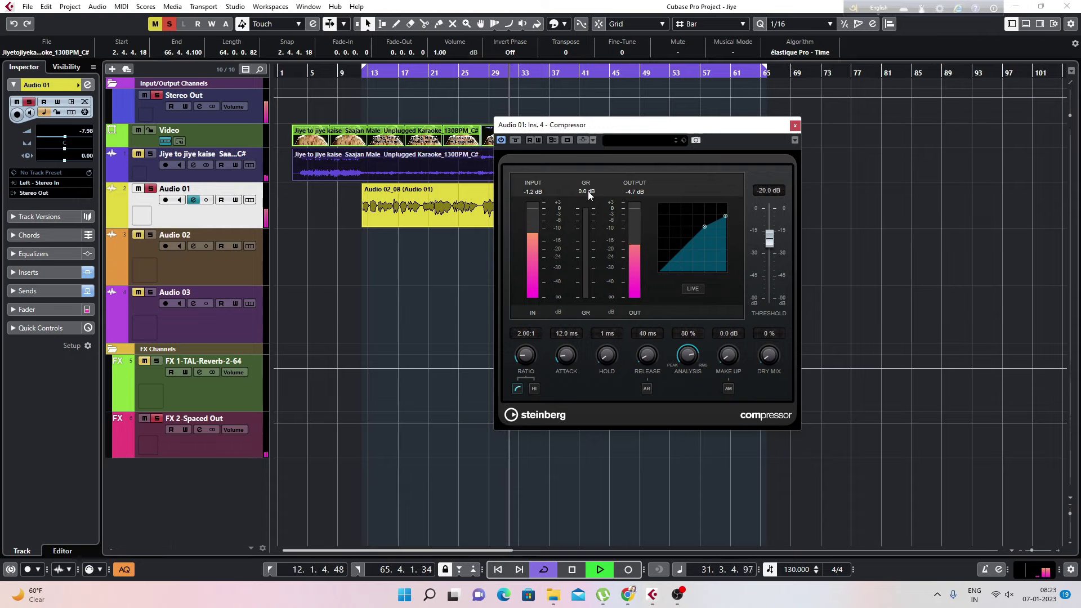
{"action": "left_click", "coordinate": [197, 205]}
{"action": "left_click", "coordinate": [195, 201]}
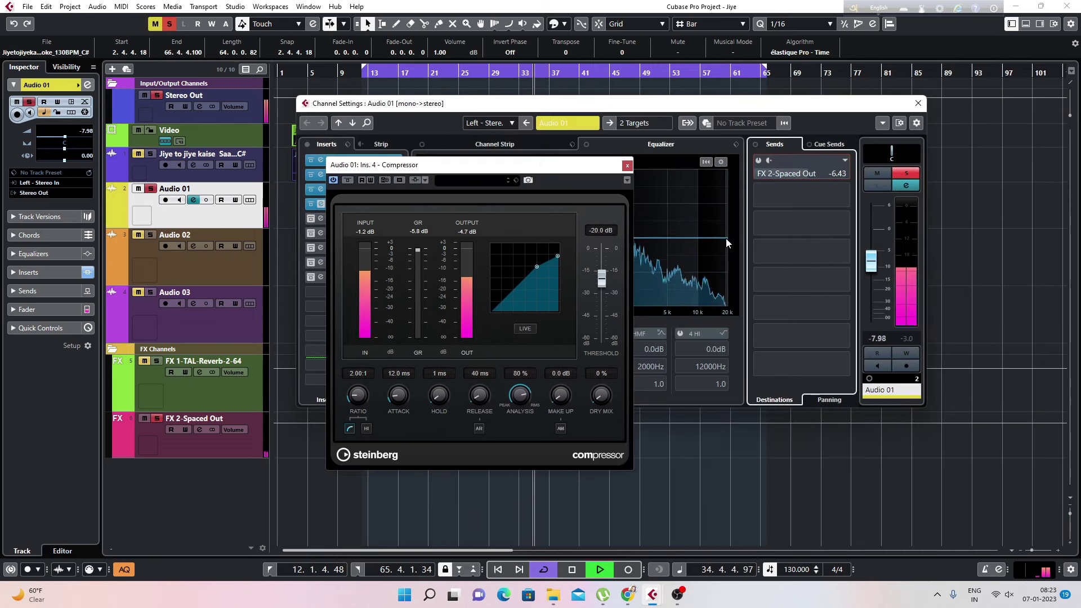
{"action": "left_click", "coordinate": [414, 228]}
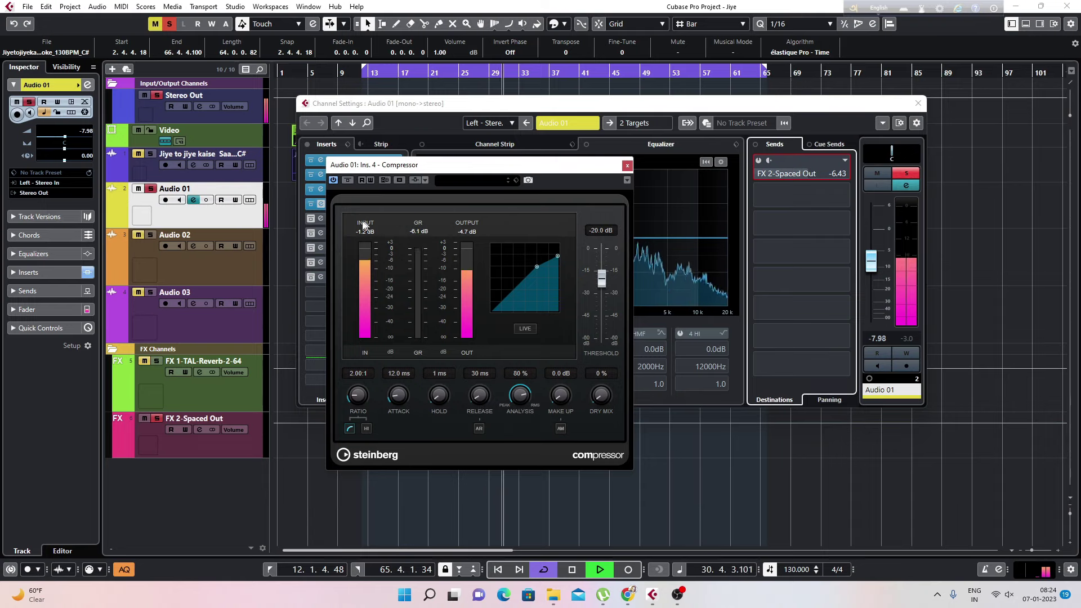
- Compare the vocal with Compressor bypassed and active, set its make-up gain to 1.6 dB, and close its window
{"action": "left_click", "coordinate": [348, 180]}
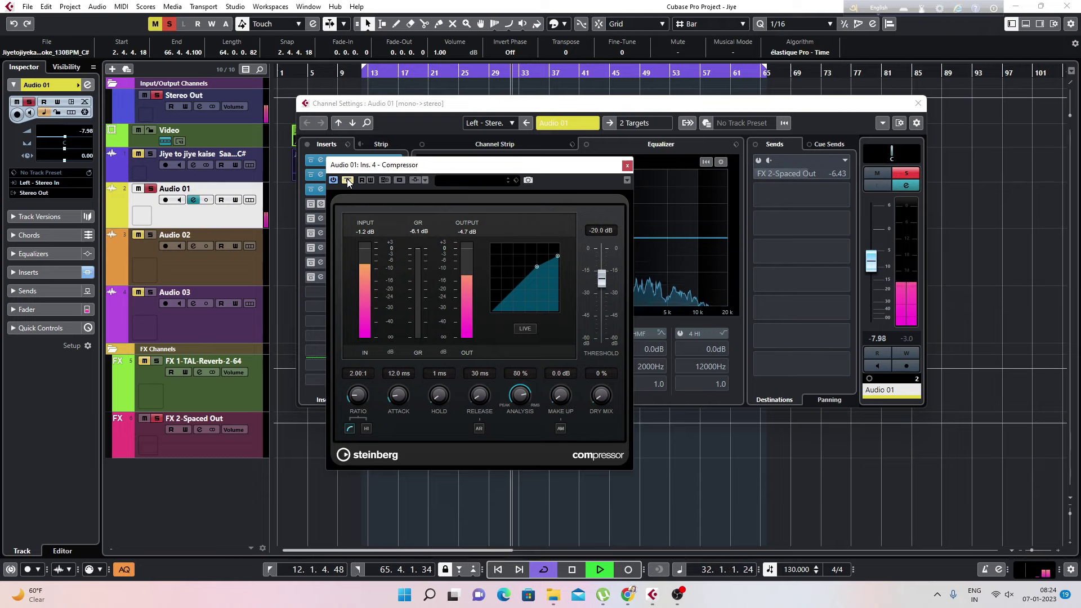
{"action": "left_click", "coordinate": [348, 181]}
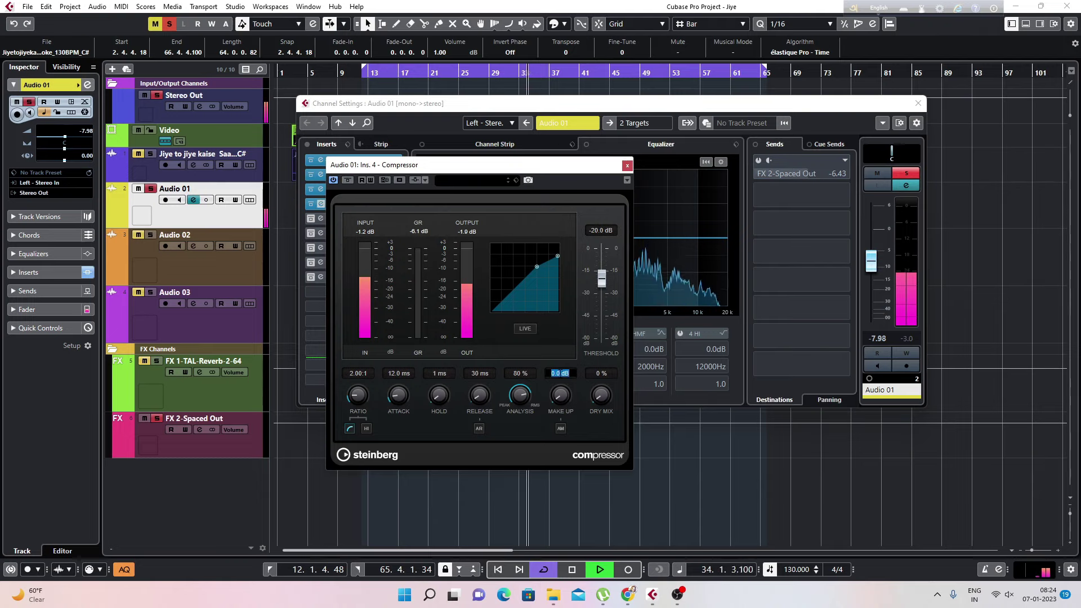
{"action": "key", "text": "Return"}
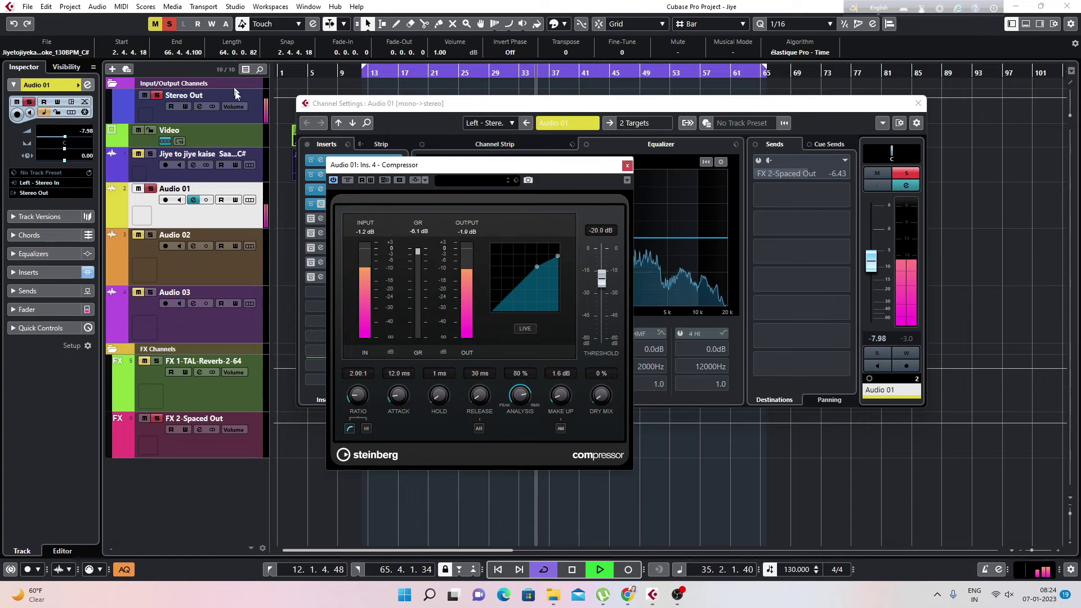
{"action": "left_click", "coordinate": [347, 180]}
{"action": "left_click", "coordinate": [627, 165]}
- Reactivate the API-550B Mono, MultibandCompressor, CamelCrusher, soothe2_x64 and ValhallaVintageVerb inserts on Audio 01 and audition the vocal
{"action": "key", "text": "space"}
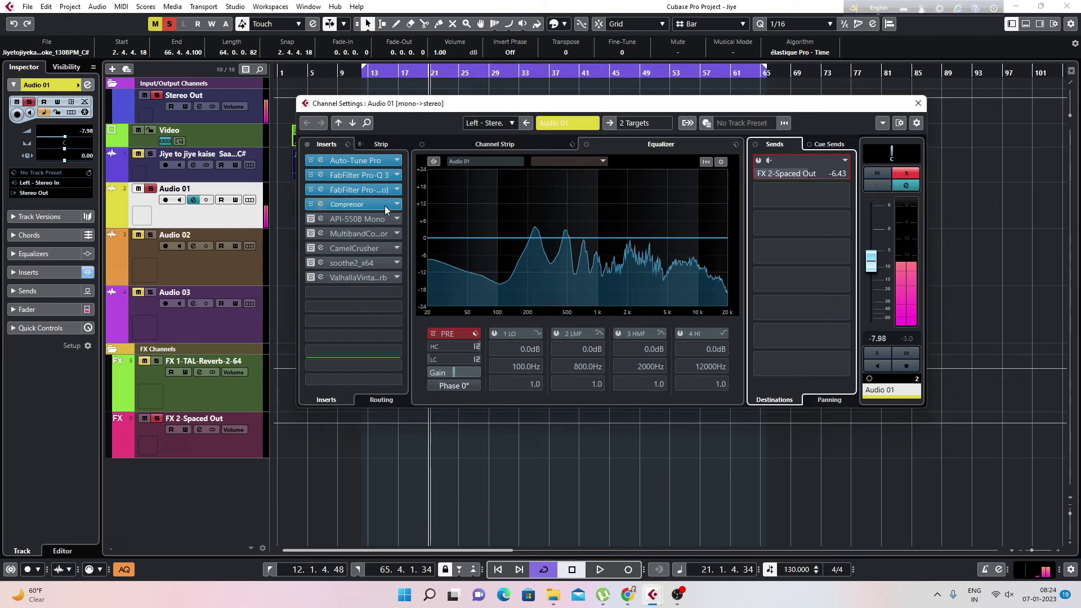
{"action": "left_click", "coordinate": [311, 234]}
{"action": "left_click", "coordinate": [311, 249]}
{"action": "left_click", "coordinate": [310, 263]}
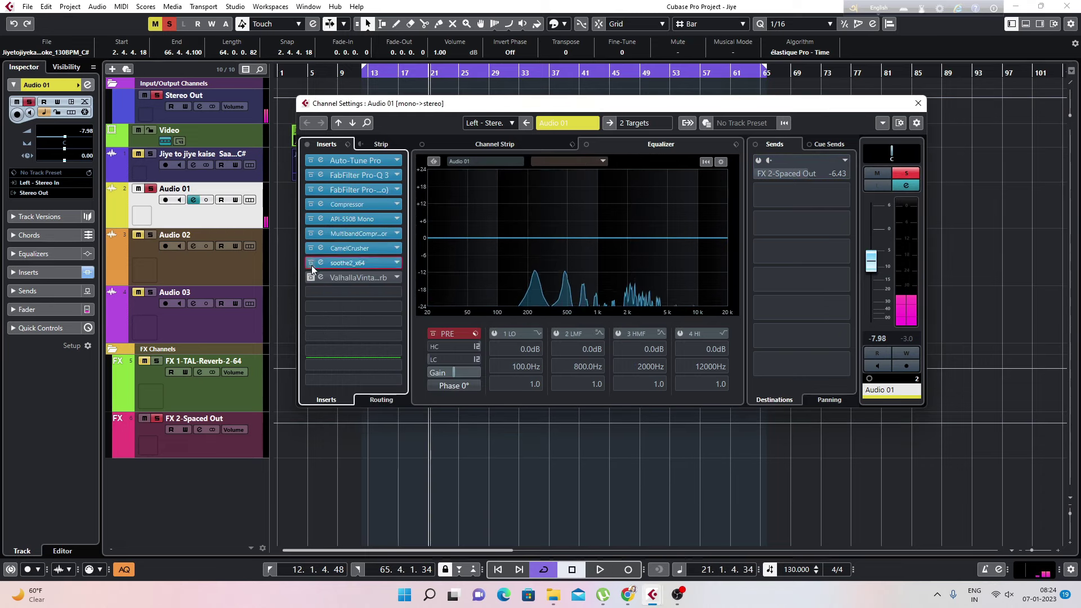
{"action": "left_click", "coordinate": [311, 277]}
{"action": "key", "text": "space"}
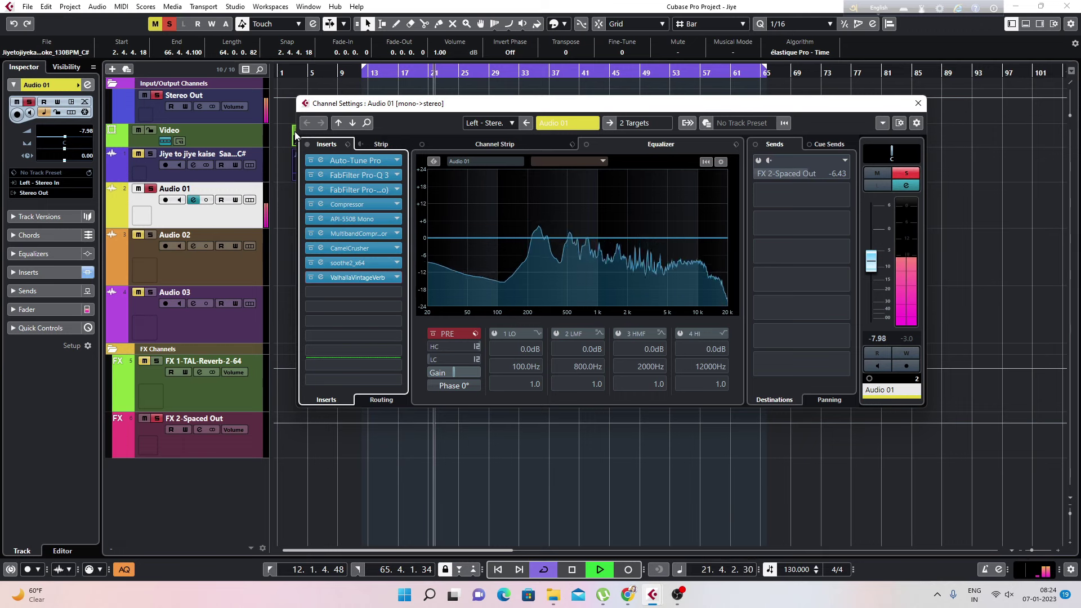
- Deactivate all solo states so the vocal and karaoke play together
{"action": "left_click", "coordinate": [159, 96]}
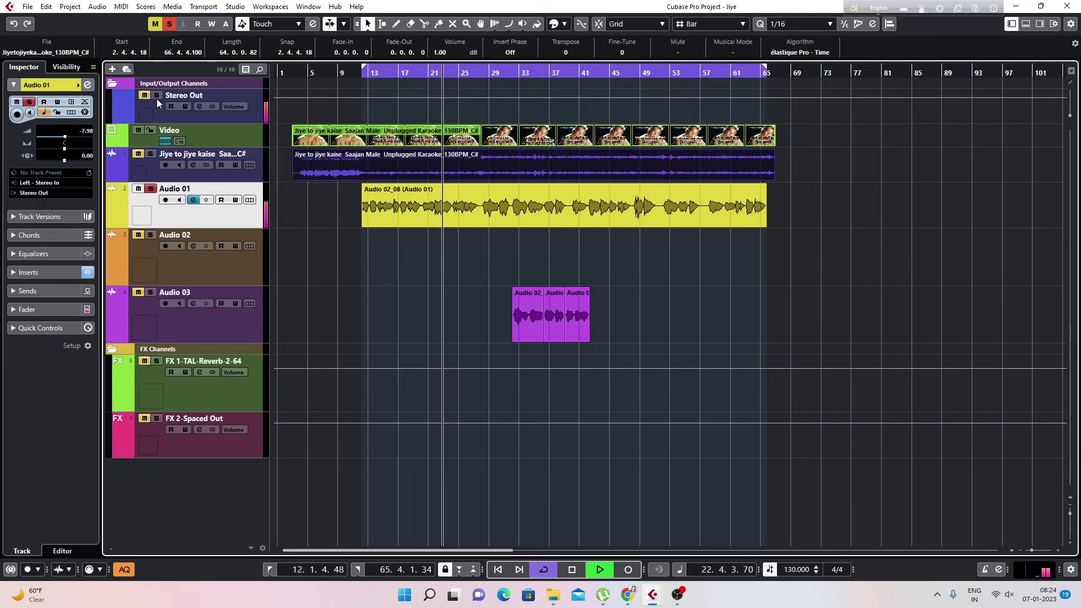
{"action": "left_click", "coordinate": [158, 96]}
{"action": "left_click", "coordinate": [170, 24]}
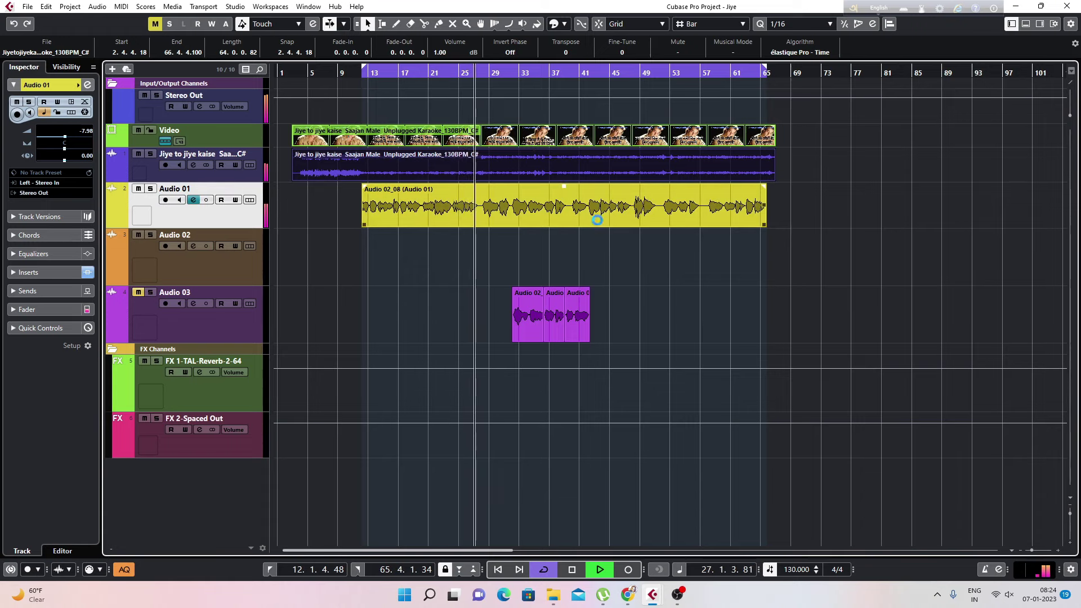
- Open T-RackS CS on Stereo Out during playback and close the channel settings behind it
{"action": "left_click", "coordinate": [199, 107]}
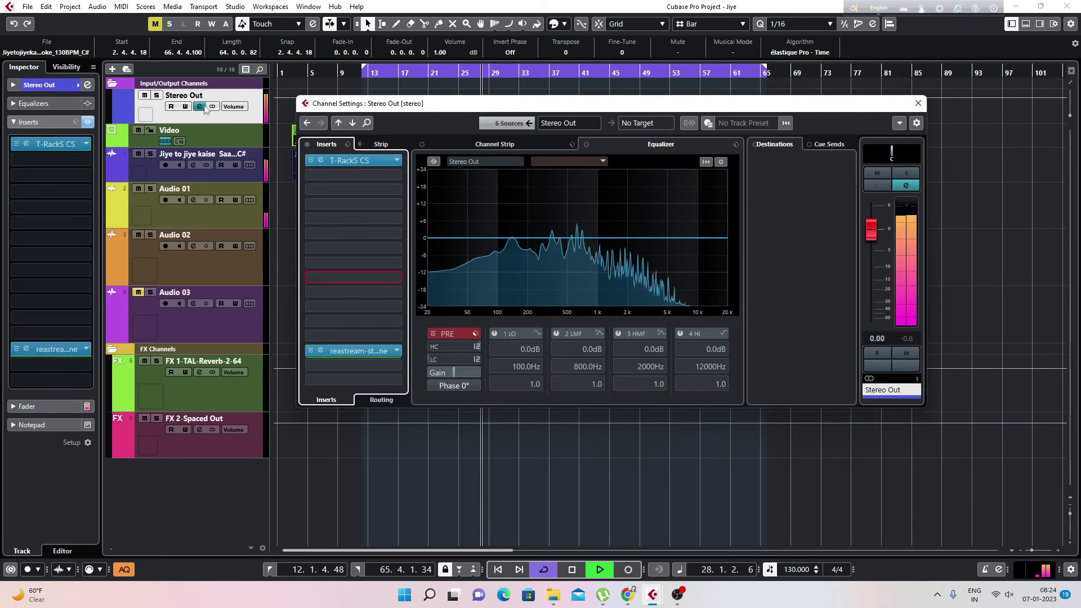
{"action": "left_click", "coordinate": [321, 161]}
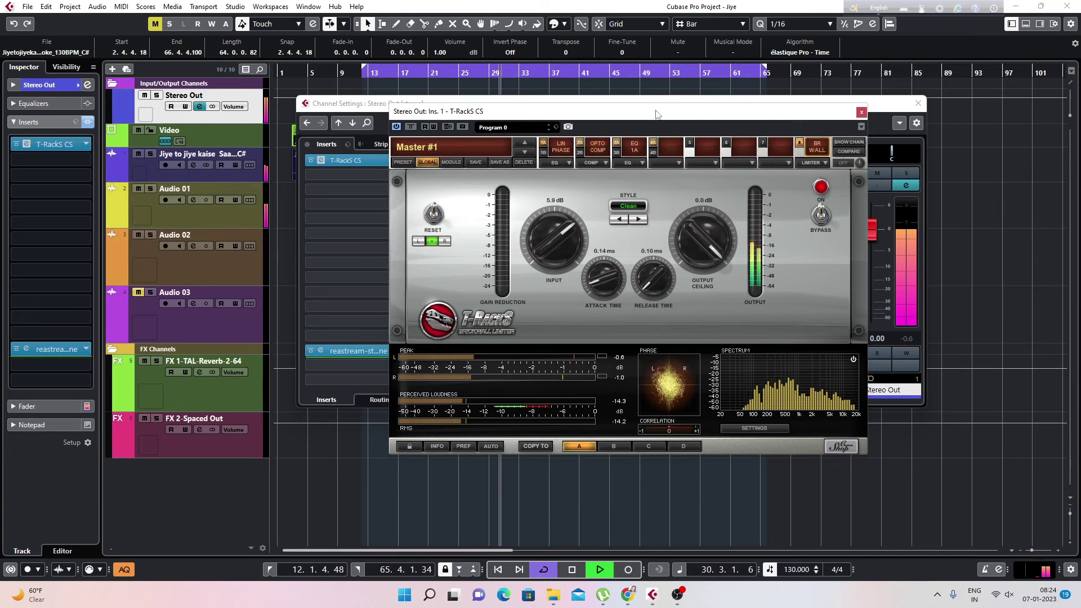
{"action": "left_click", "coordinate": [899, 124]}
{"action": "left_click", "coordinate": [919, 104]}
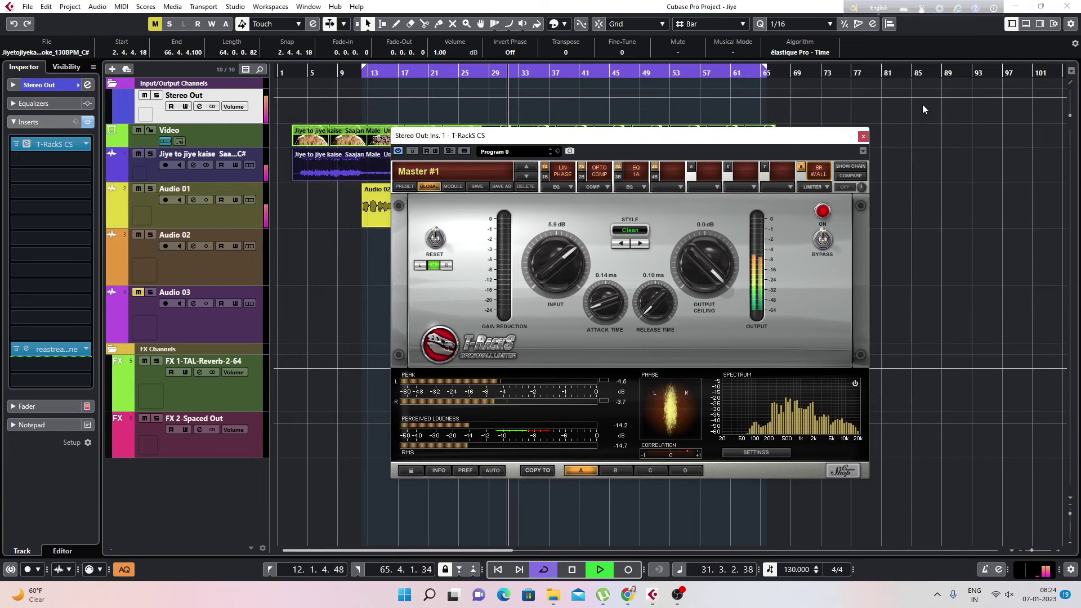
- Lower the karaoke track's volume to -4.18 dB and close the MixConsole
{"action": "left_click", "coordinate": [237, 177]}
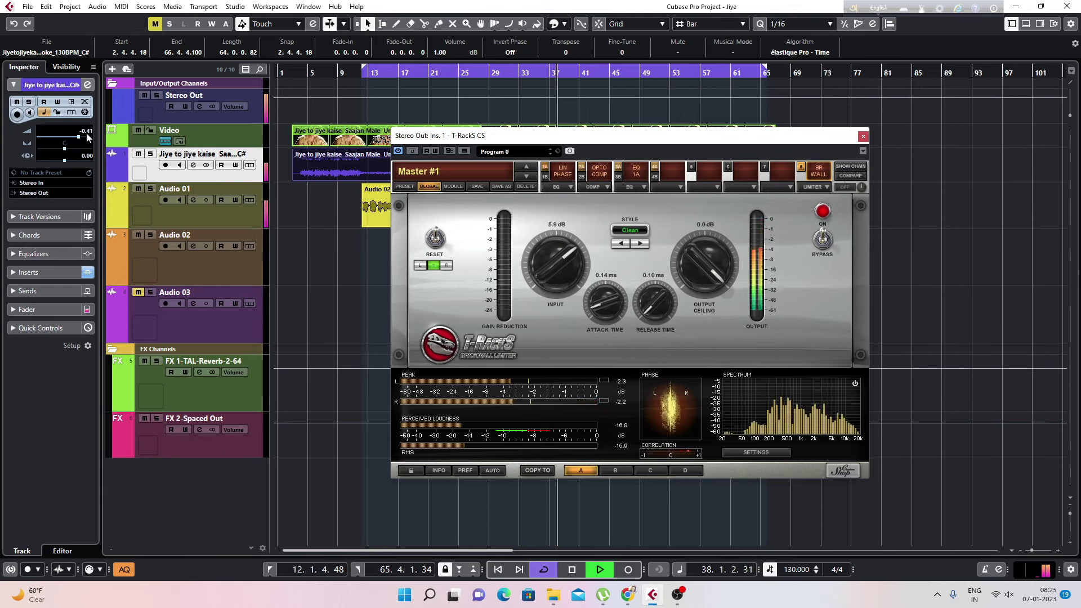
{"action": "left_click_drag", "start_coordinate": [78, 138], "coordinate": [71, 142]}
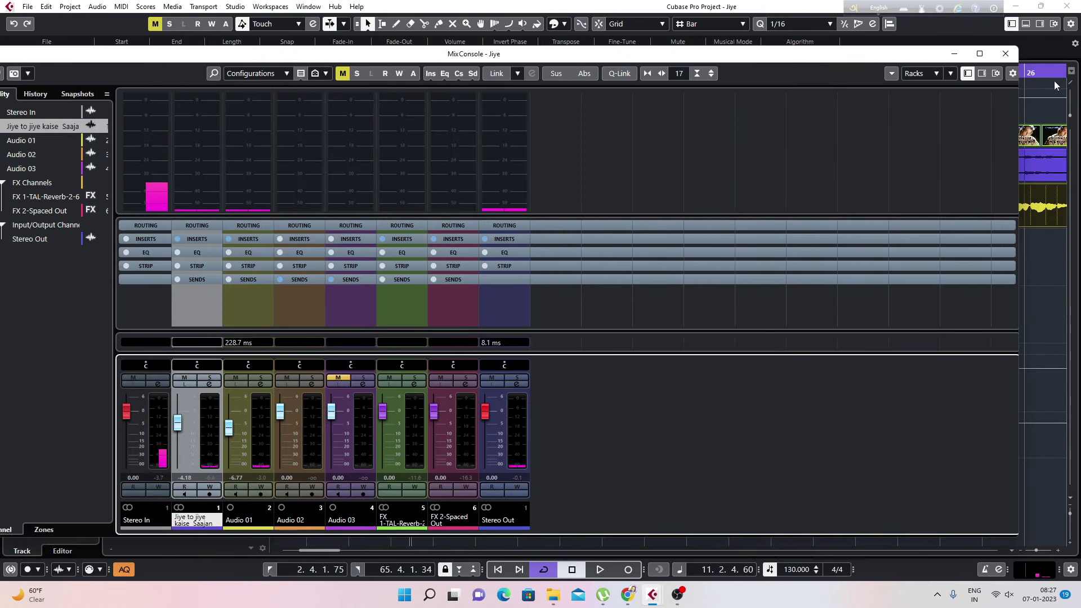
{"action": "left_click", "coordinate": [1006, 54]}
- Set Audio 01's track delay to -228.70 ms
{"action": "left_click", "coordinate": [259, 214]}
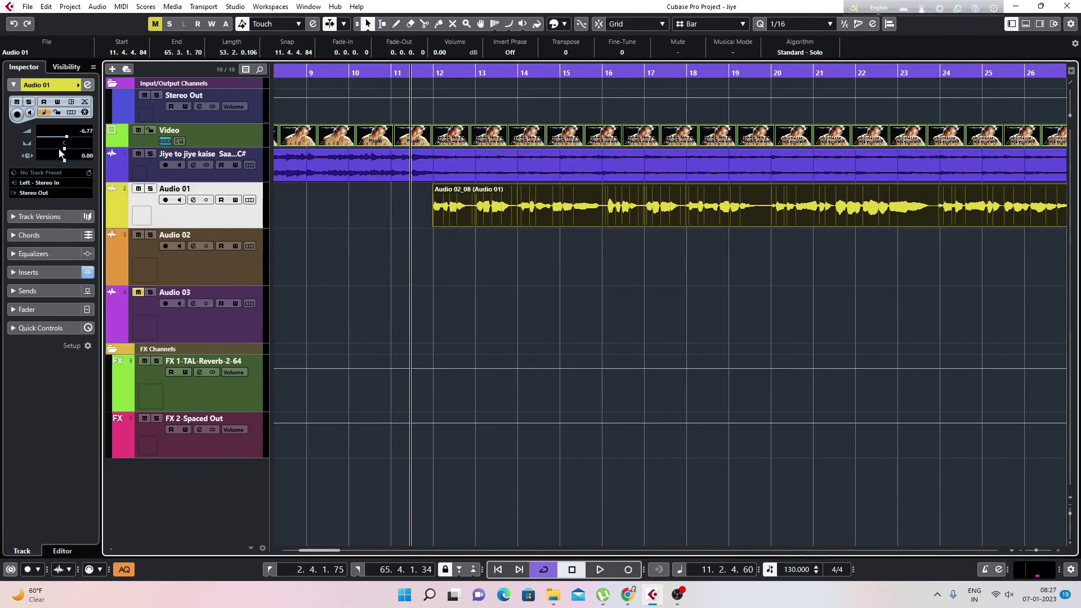
{"action": "double_click", "coordinate": [86, 156]}
{"action": "type", "text": "-228"}
{"action": "left_click", "coordinate": [89, 155]}
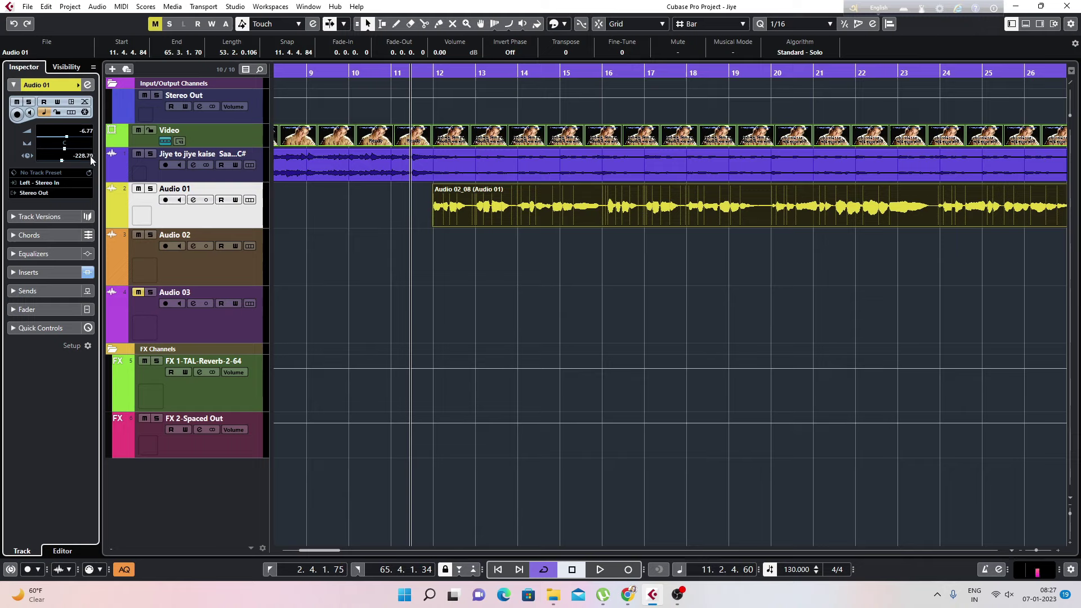
- Audition the vocal timing, undo the last shifts of the Audio 01 event, and play the mix again
{"action": "key", "text": "space"}
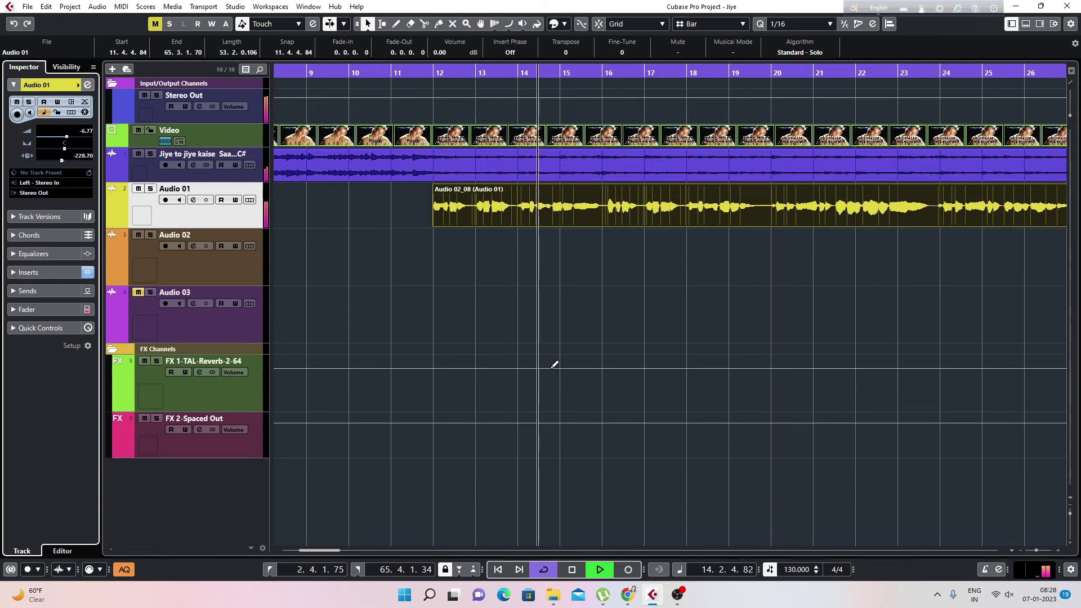
{"action": "key", "text": "space"}
{"action": "key", "text": "ctrl+z"}
{"action": "key", "text": "ctrl+z"}
{"action": "key", "text": "space"}
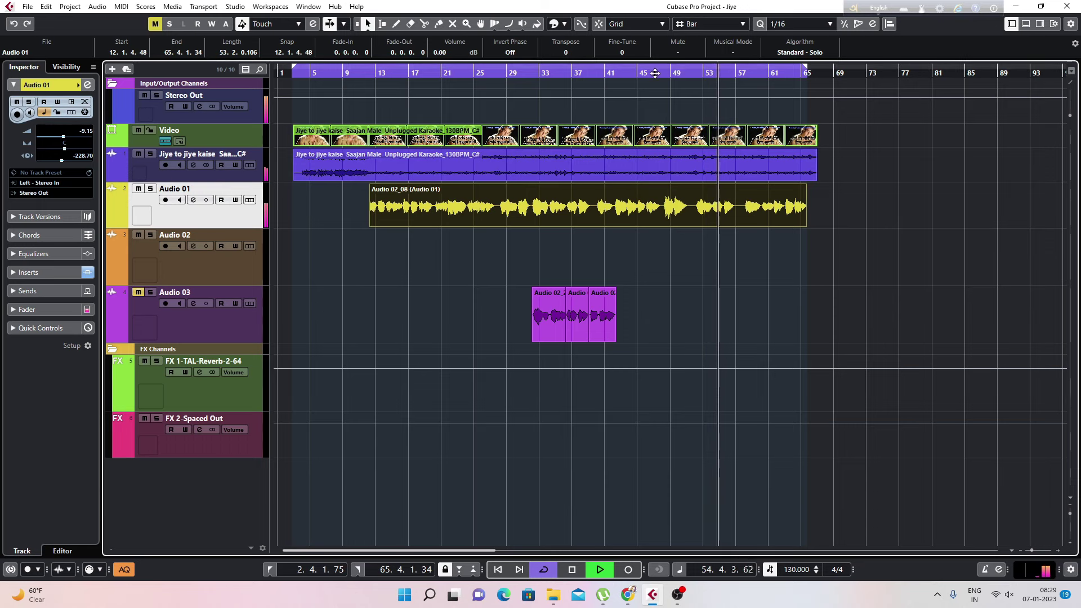
- Enable read and write automation on the karaoke track from about bar 47 and ride its volume during playback through the last vocal phrases
{"action": "left_click_drag", "start_coordinate": [662, 79], "coordinate": [662, 230]}
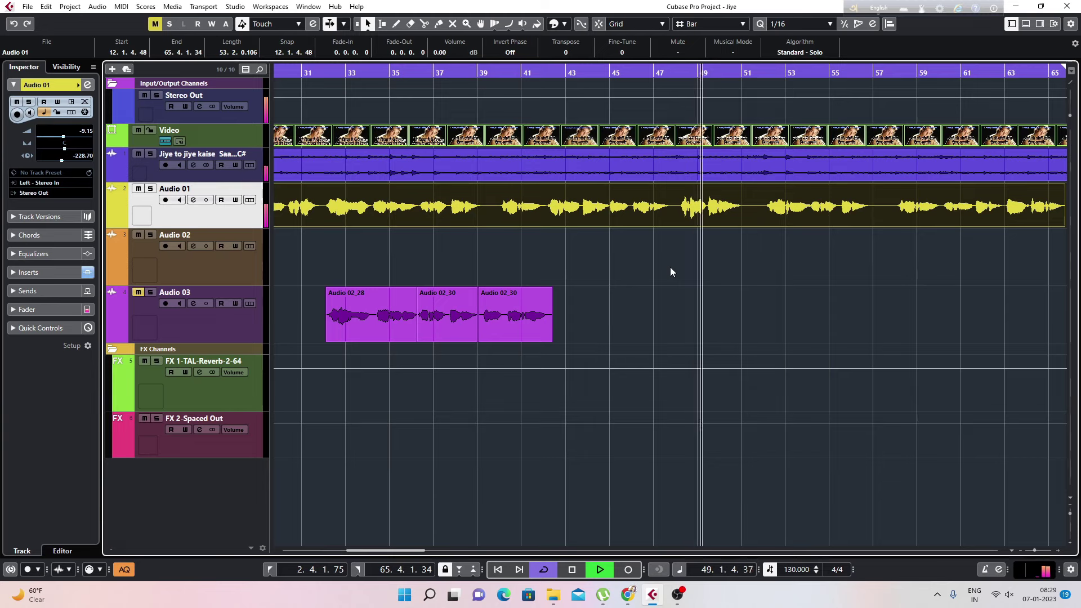
{"action": "key", "text": "space"}
{"action": "left_click", "coordinate": [222, 178]}
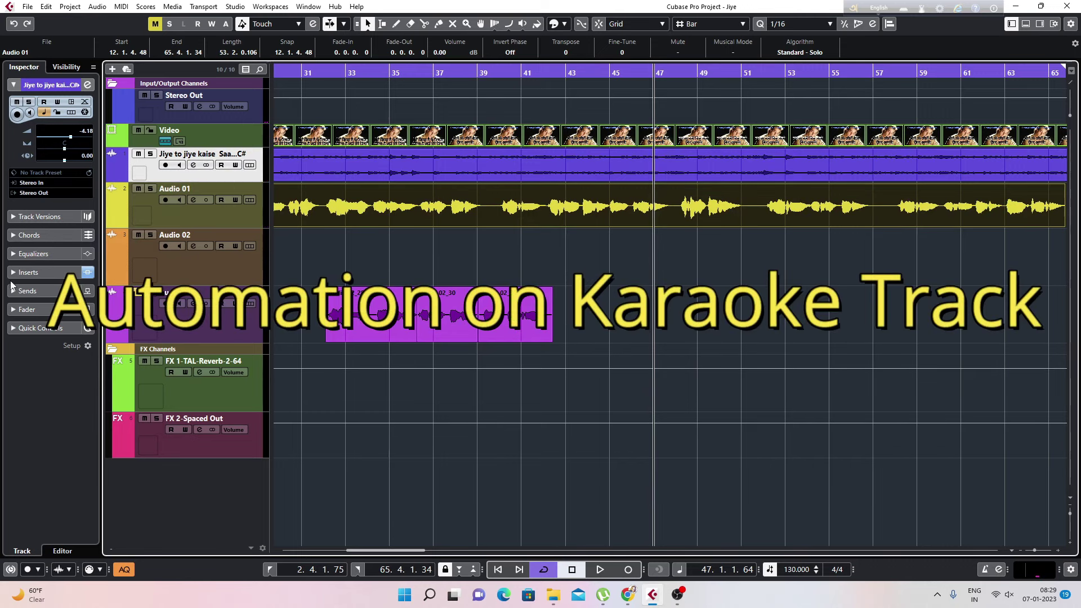
{"action": "left_click", "coordinate": [16, 309]}
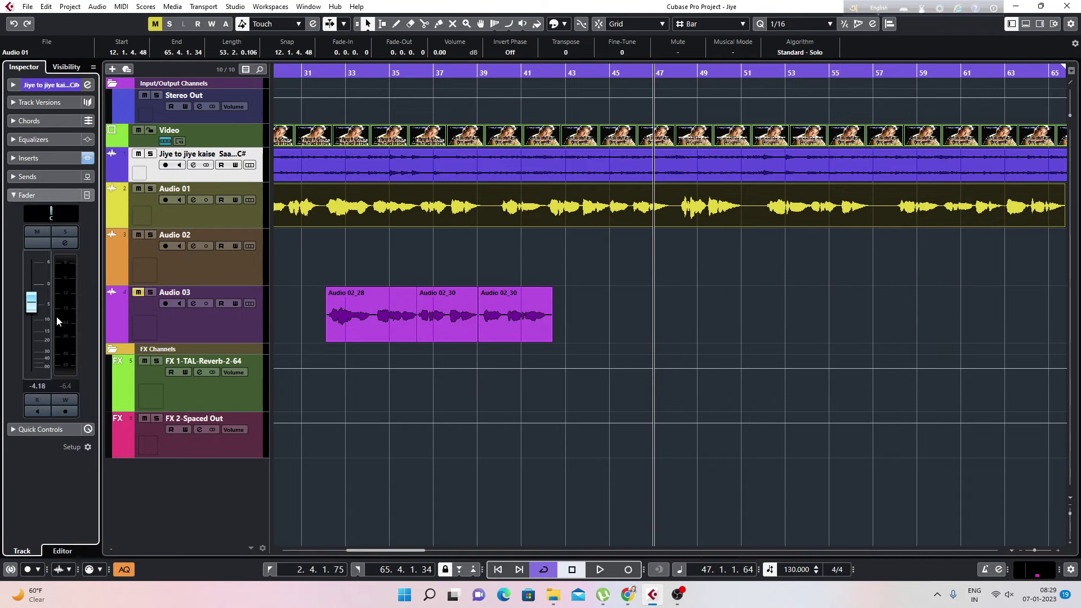
{"action": "left_click", "coordinate": [37, 401]}
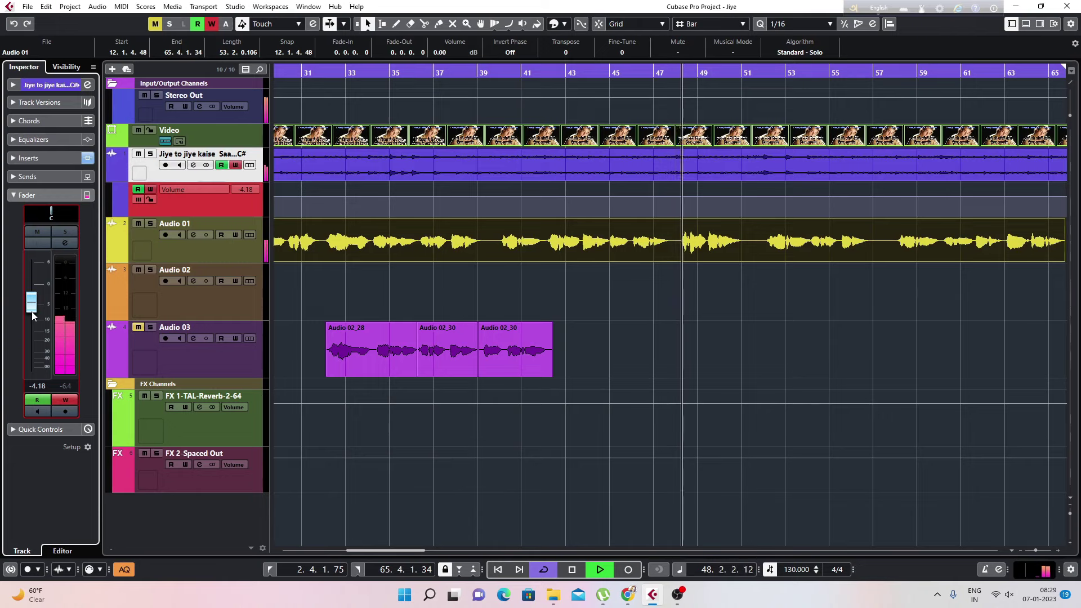
{"action": "left_click_drag", "start_coordinate": [32, 316], "coordinate": [79, 310]}
- Review the karaoke track's written volume automation during playback and move the playback position to about bar 11
{"action": "key", "text": "g"}
{"action": "key", "text": "space"}
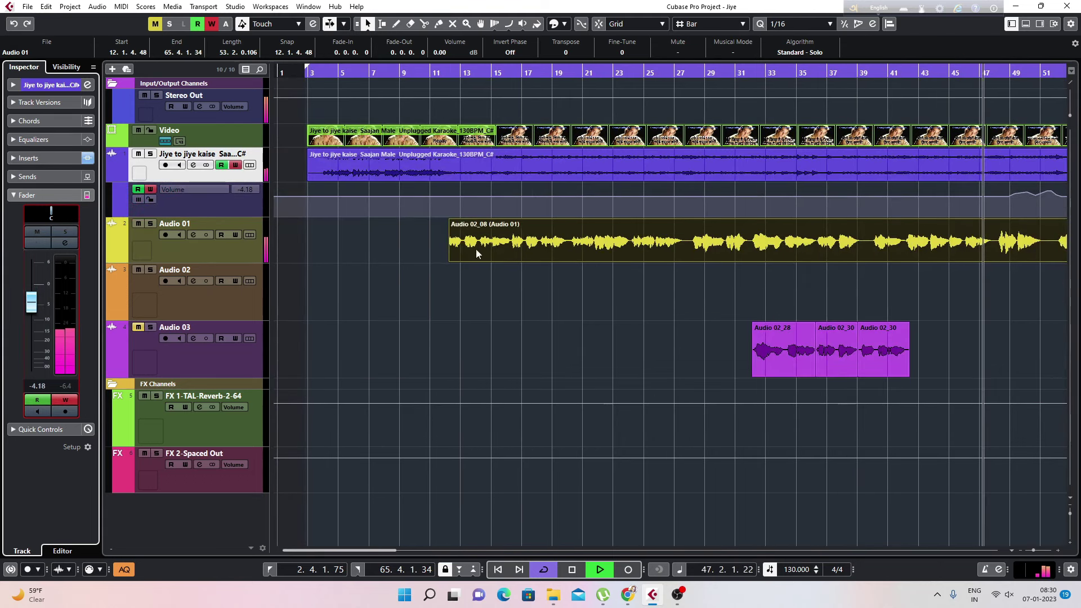
{"action": "key", "text": "g"}
{"action": "key", "text": "g"}
{"action": "key", "text": "g"}
{"action": "key", "text": "g"}
{"action": "key", "text": "g"}
{"action": "key", "text": "g"}
{"action": "key", "text": "g"}
{"action": "key", "text": "g"}
{"action": "key", "text": "g"}
{"action": "key", "text": "g"}
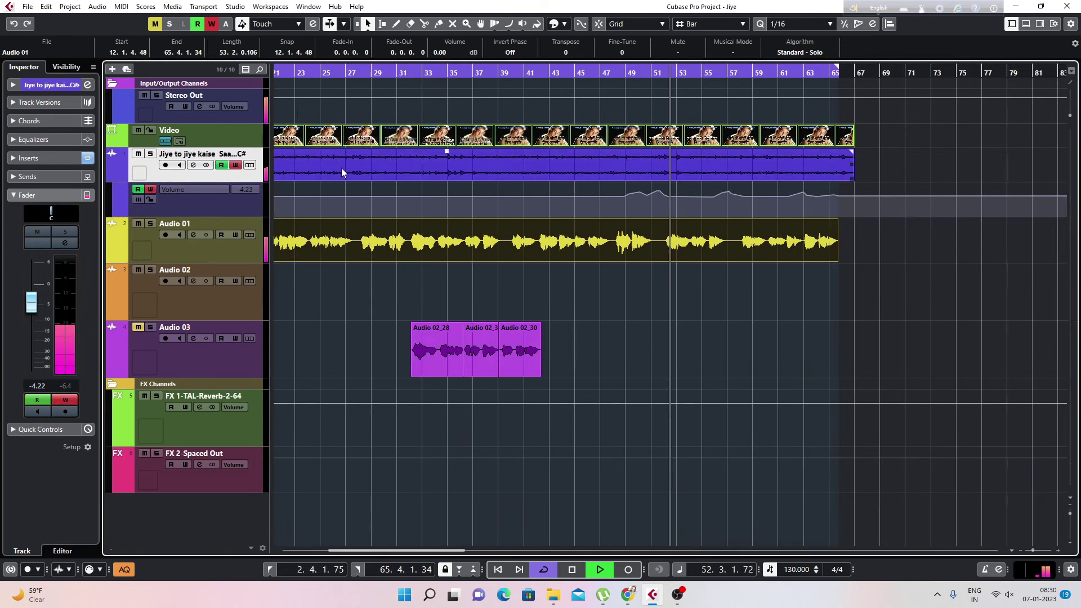
{"action": "left_click_drag", "start_coordinate": [301, 68], "coordinate": [336, 72]}
{"action": "left_click", "coordinate": [336, 72]}
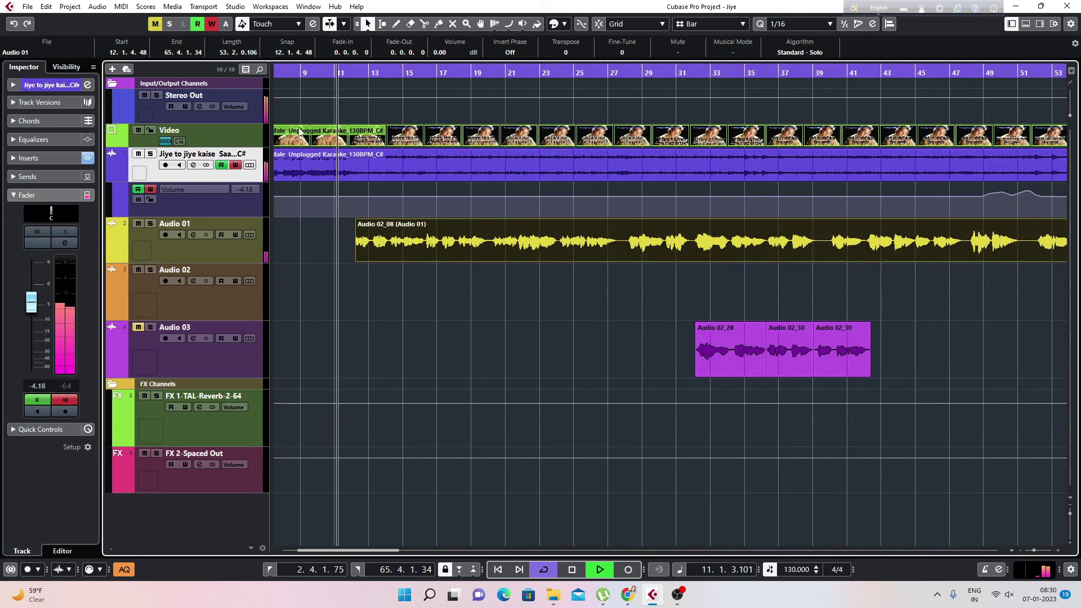
{"action": "left_click", "coordinate": [34, 309]}
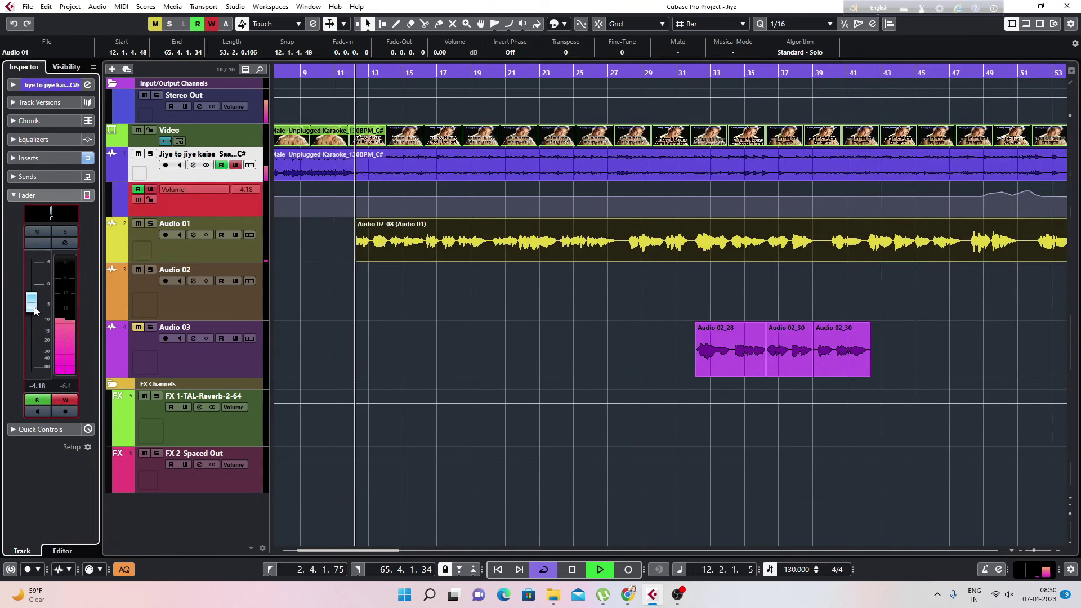
{"action": "left_click_drag", "start_coordinate": [34, 309], "coordinate": [35, 307]}
{"action": "key", "text": "space"}
{"action": "key", "text": "ctrl+z"}
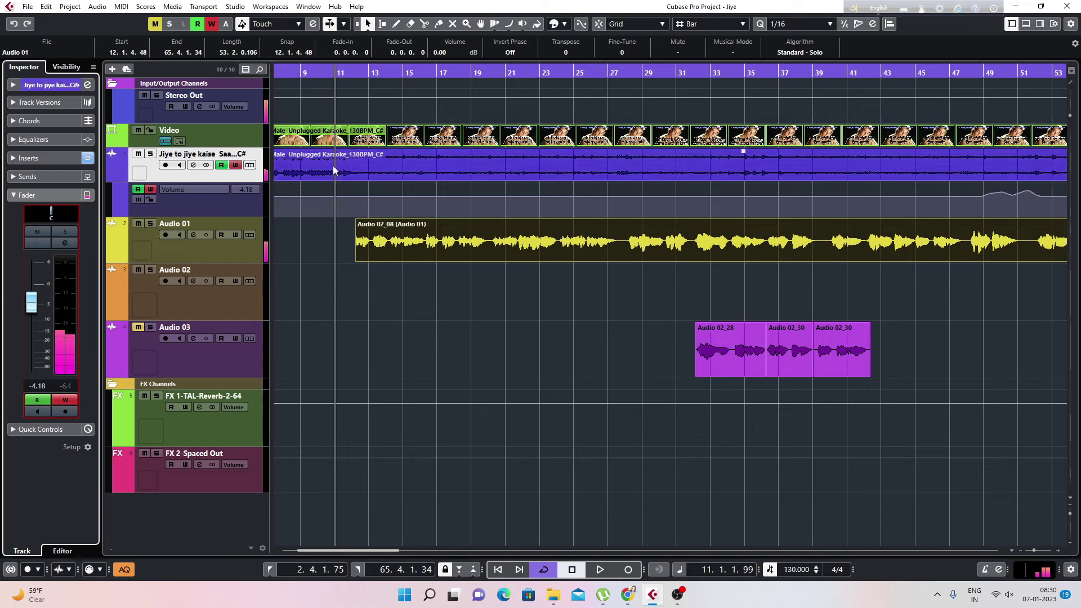
- Write volume automation on the karaoke track by riding its level between the vocal phrases from bar 12 to about bar 48
{"action": "key", "text": "space"}
{"action": "left_click_drag", "start_coordinate": [34, 303], "coordinate": [33, 303]}
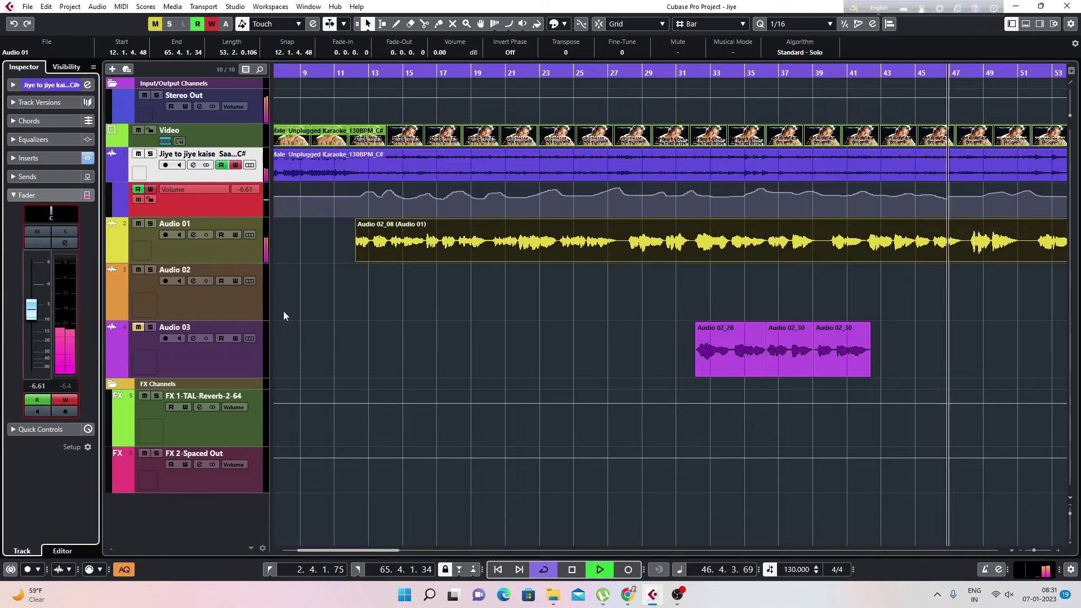
{"action": "left_click_drag", "start_coordinate": [283, 311], "coordinate": [309, 306]}
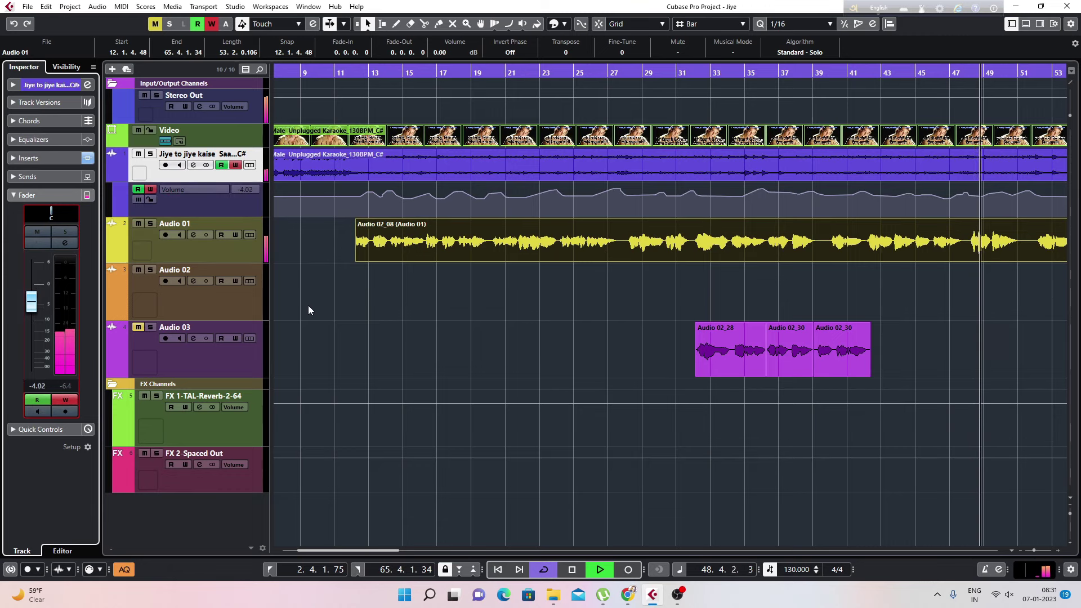
{"action": "key", "text": "g"}
{"action": "key", "text": "g"}
{"action": "key", "text": "g"}
{"action": "key", "text": "g"}
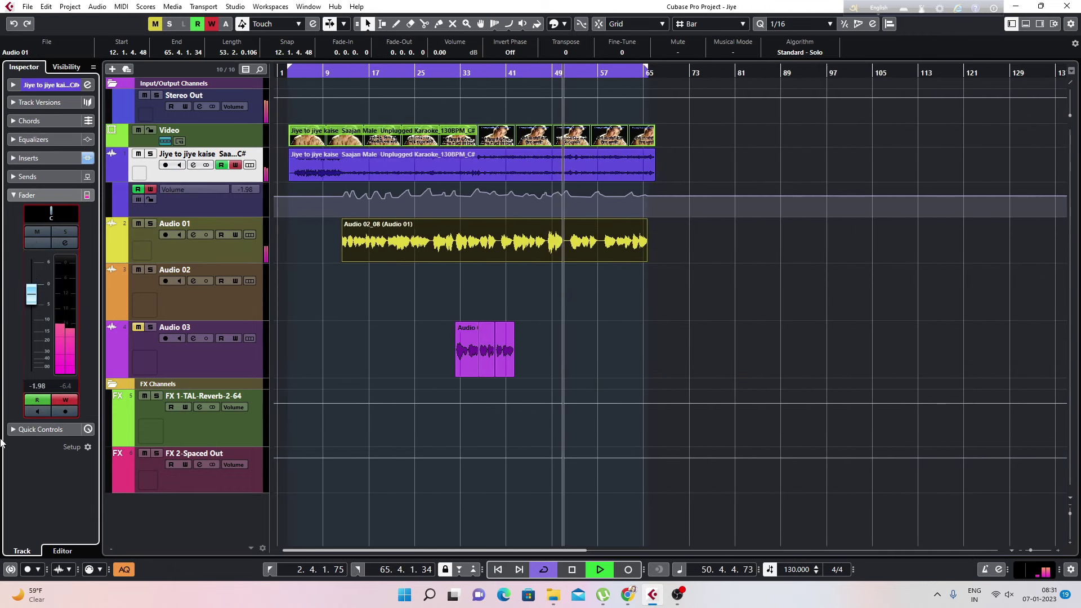
- Turn off write automation on the karaoke track and check its volume automation in playback from about bar 11
{"action": "key", "text": "space"}
{"action": "key", "text": "space"}
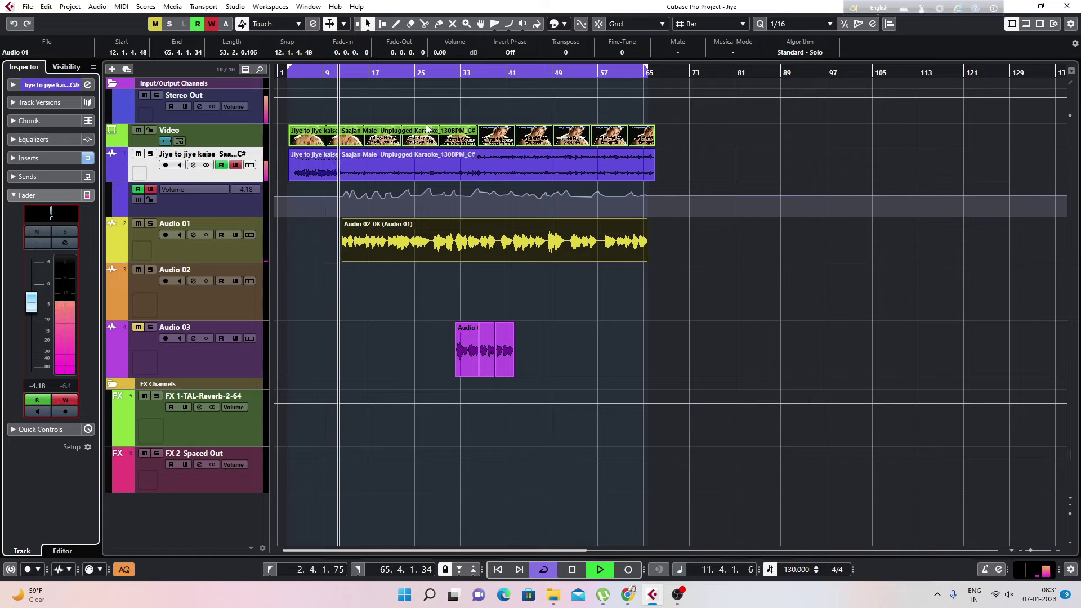
{"action": "left_click", "coordinate": [150, 190]}
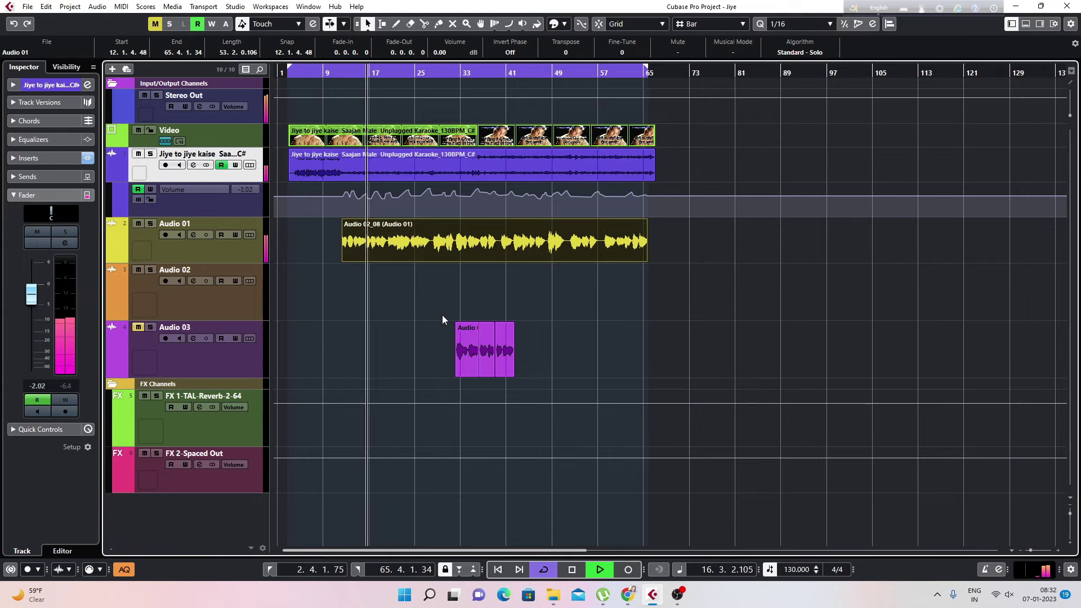
{"action": "key", "text": "space"}
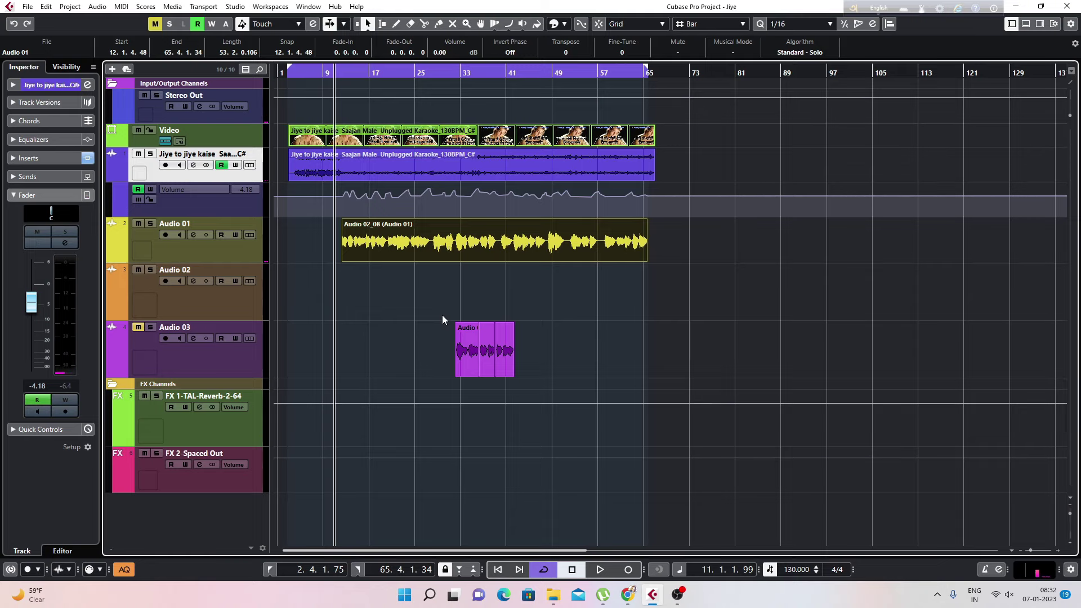
- Set the Audio 01 channel level to -9.36 dB in the MixConsole while playing the mix, and close the mixer
{"action": "key", "text": "F3"}
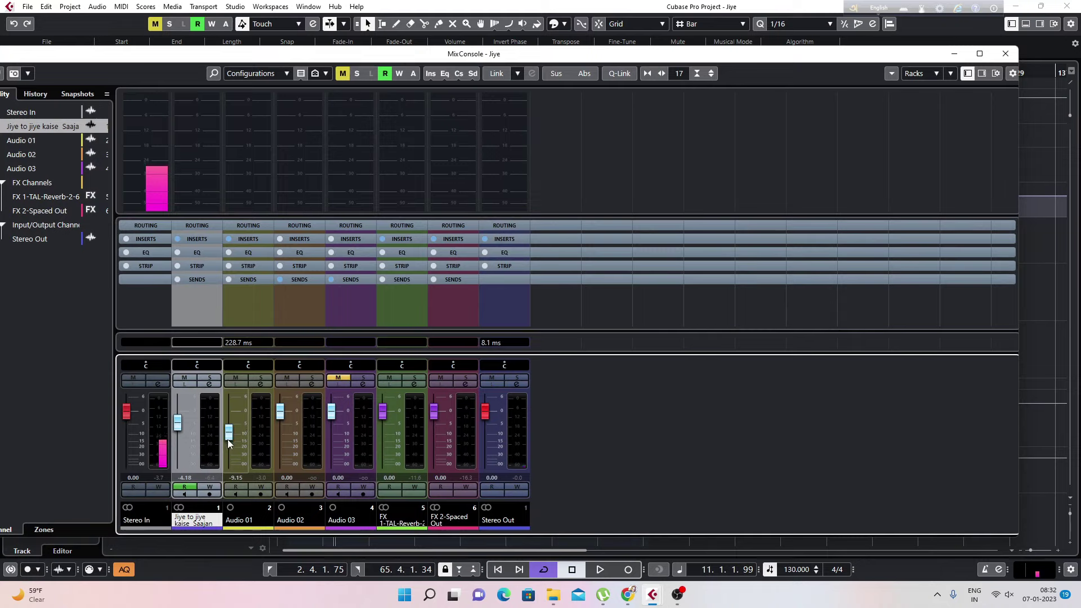
{"action": "key", "text": "space"}
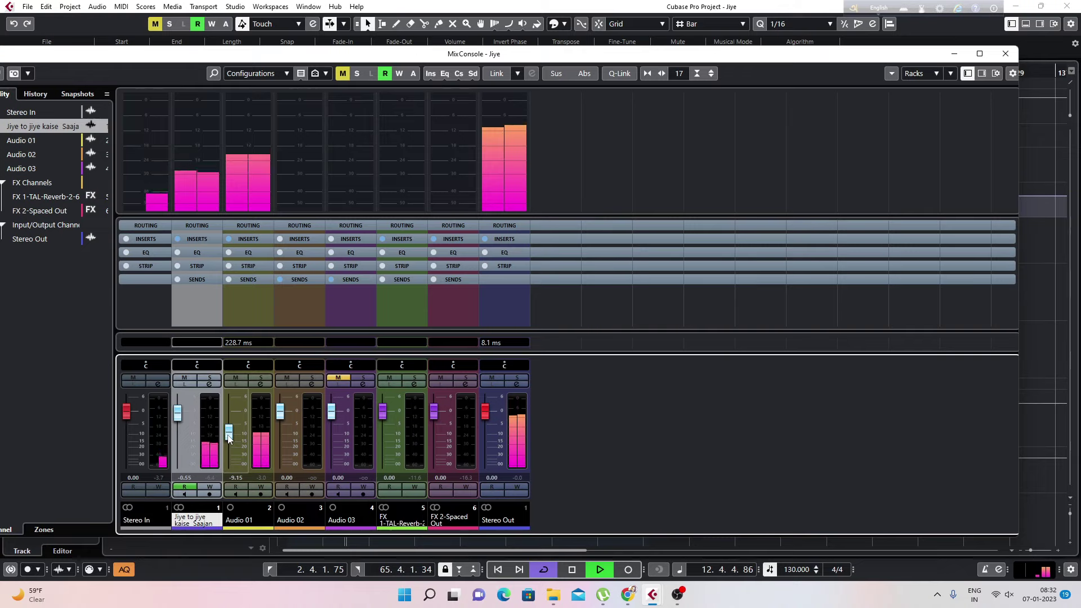
{"action": "left_click", "coordinate": [228, 439]}
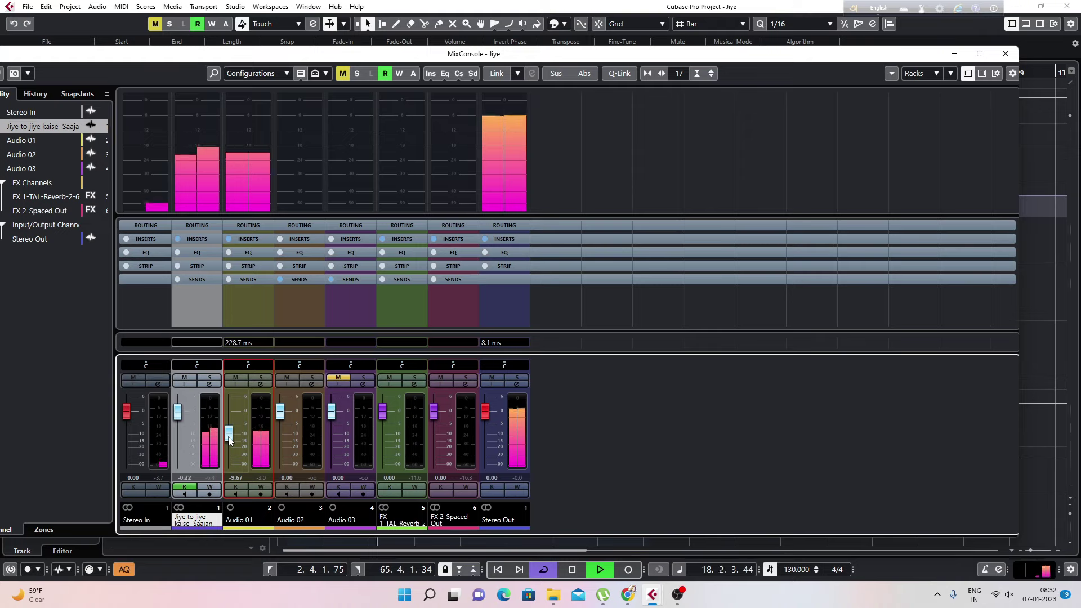
{"action": "left_click_drag", "start_coordinate": [228, 441], "coordinate": [229, 441]}
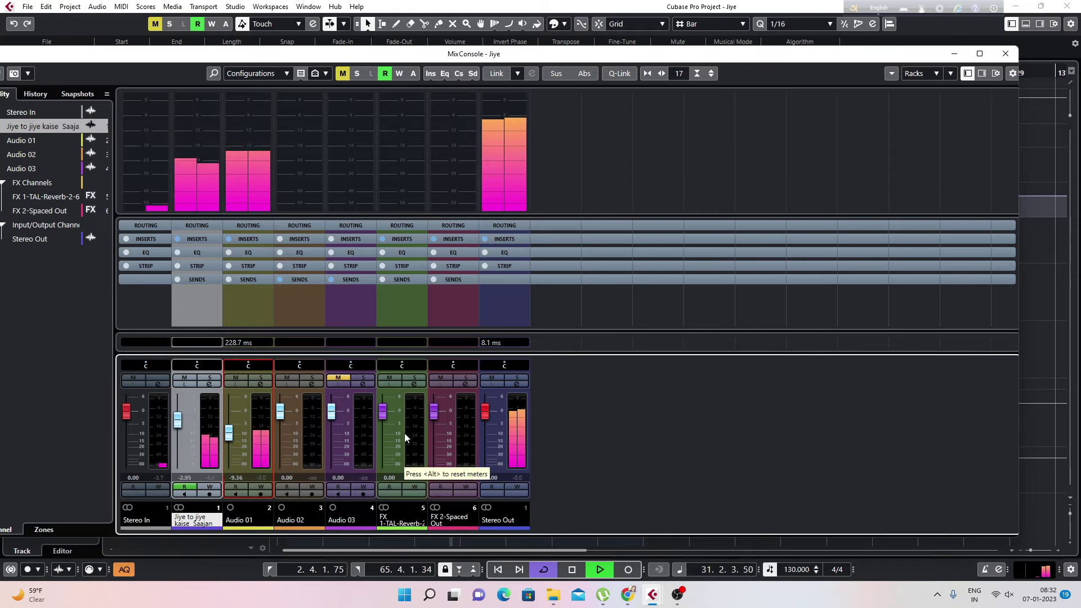
{"action": "key", "text": "space"}
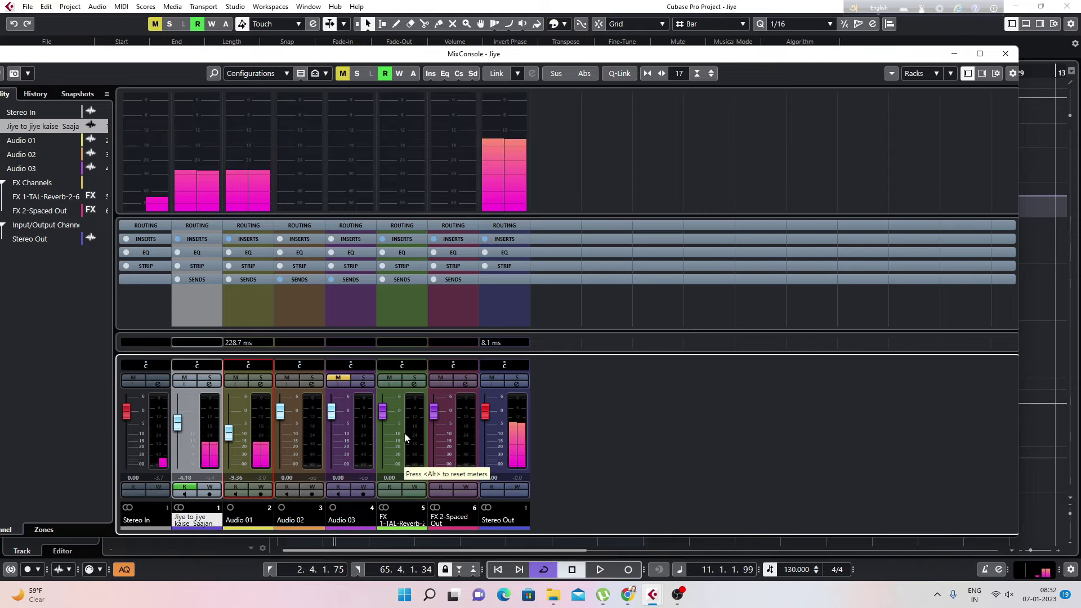
{"action": "left_click", "coordinate": [1006, 54]}
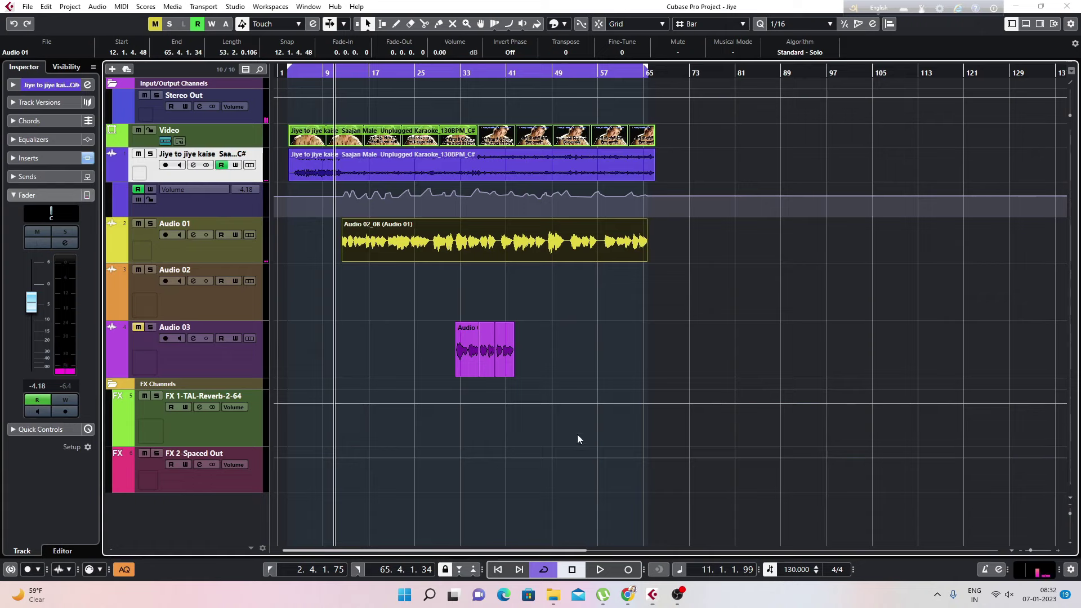